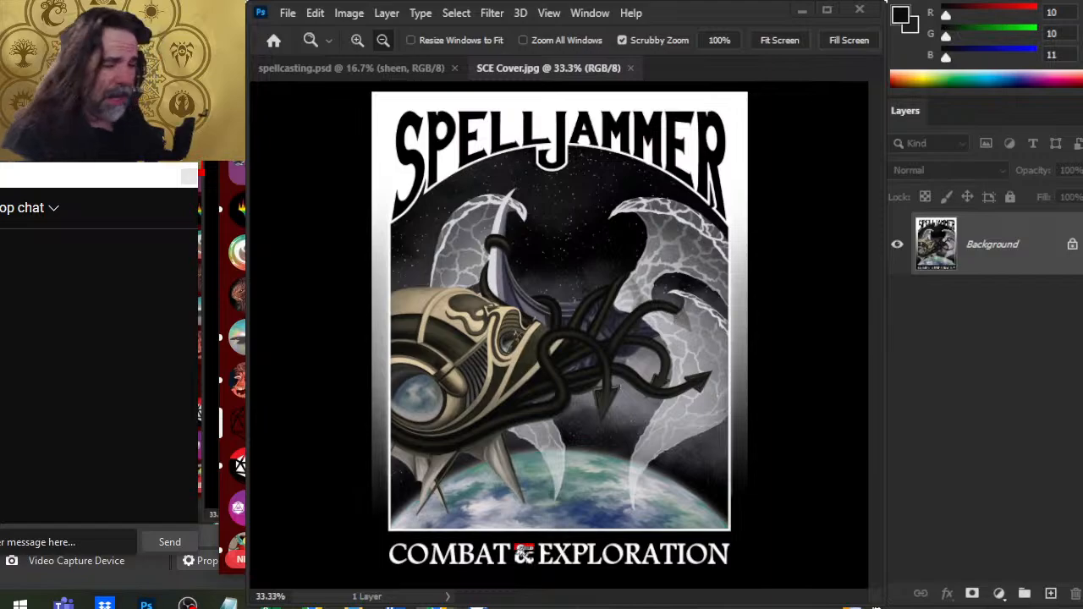
- Switch to OBS, select the PS canvas and Window Capture sources, and hide them from the stream output
scroll(239, 324, "down", 3)
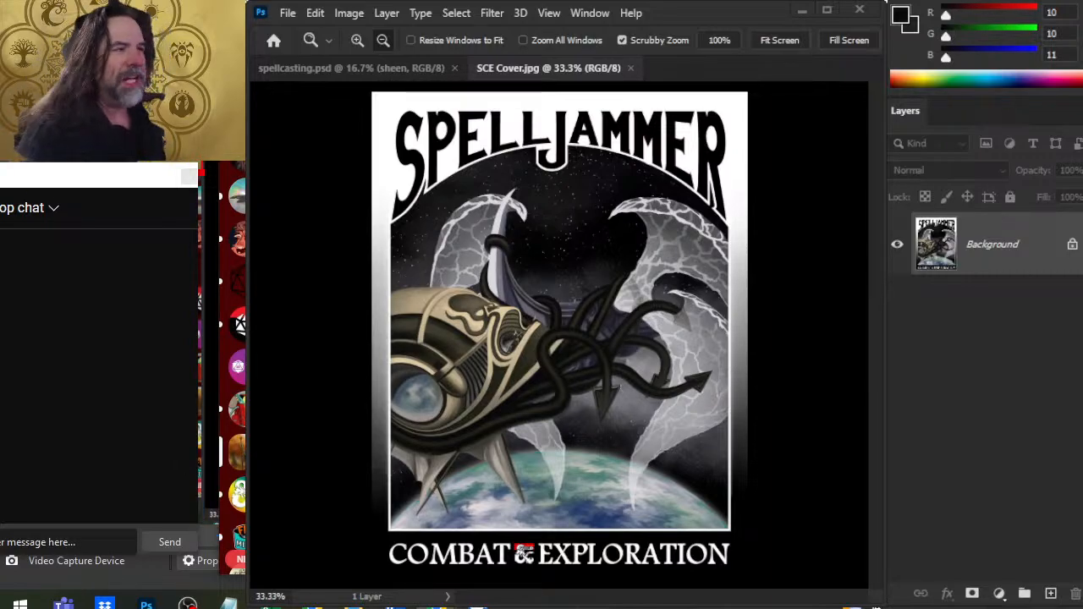
key("alt+Tab")
key("alt+Tab")
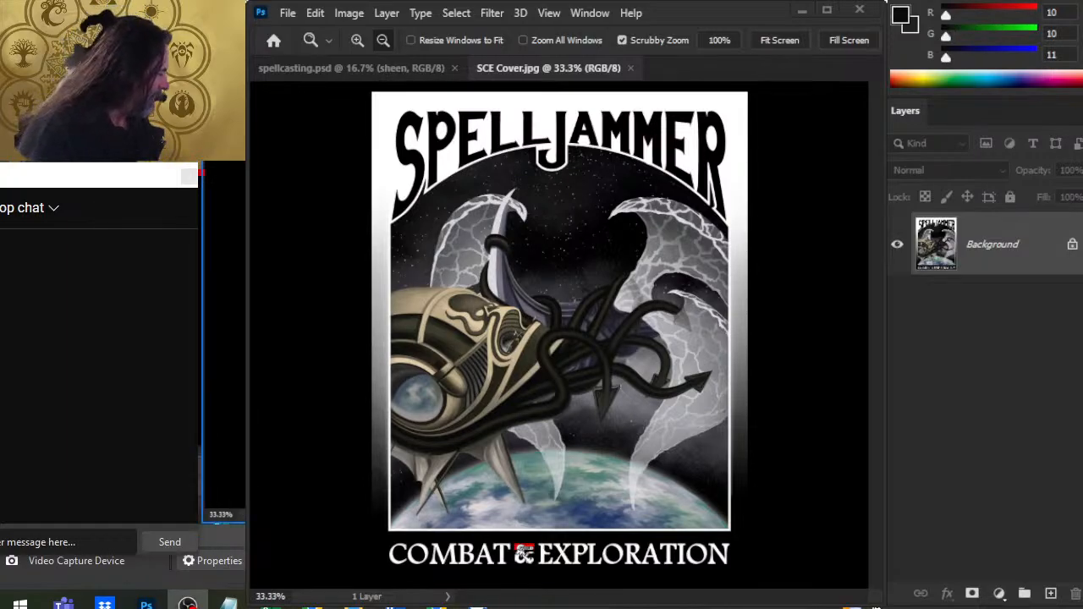
left_click(529, 338)
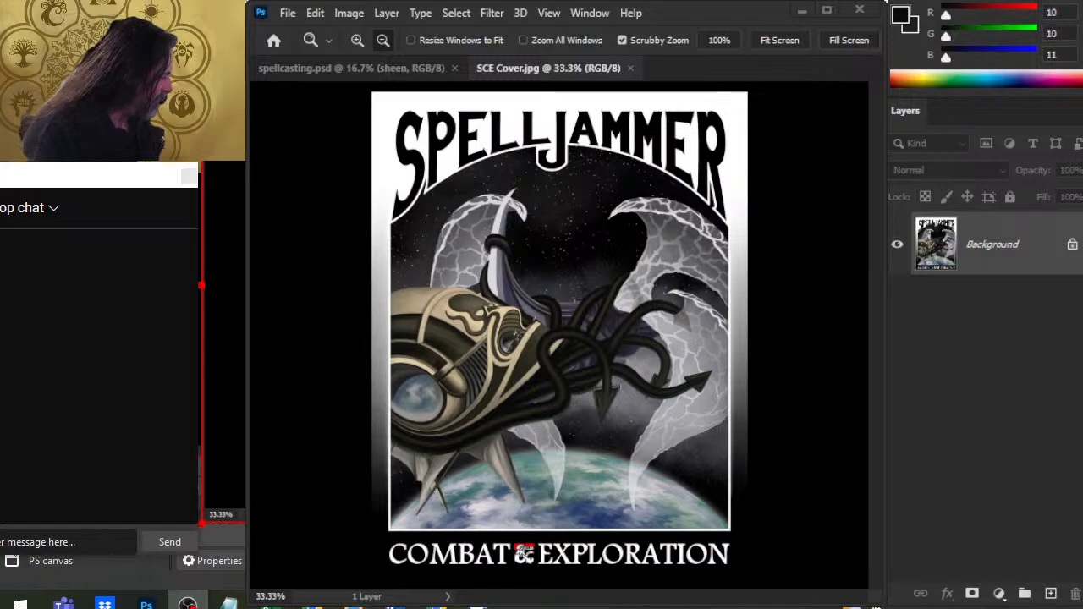
left_click_drag(920, 429, 924, 459)
- Switch to the live stream's YouTube page in Chrome, like the video, and minimise the browser
key("alt+Tab")
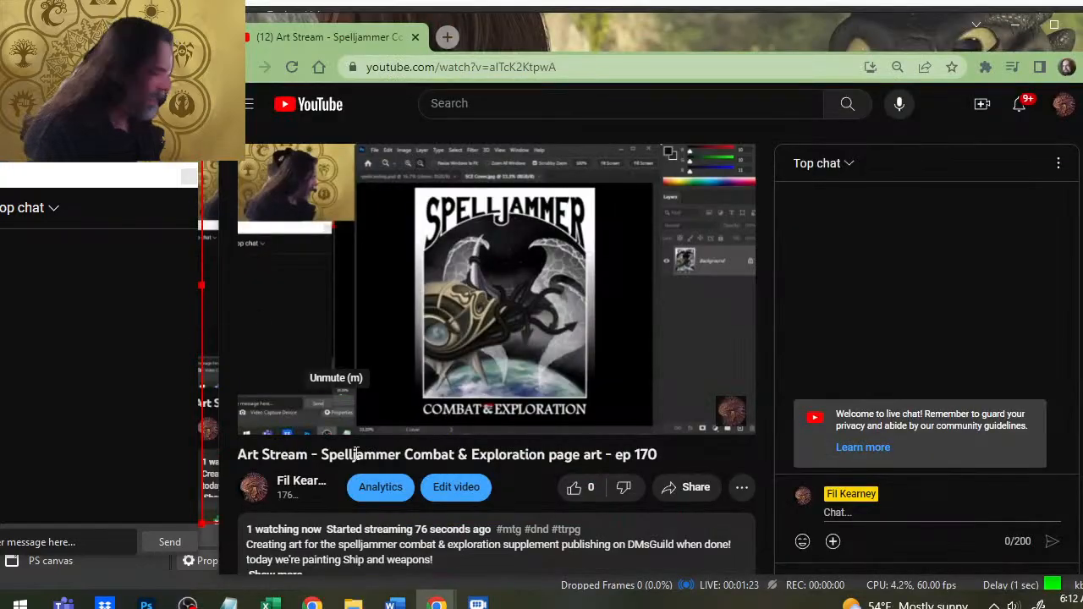
left_click(583, 496)
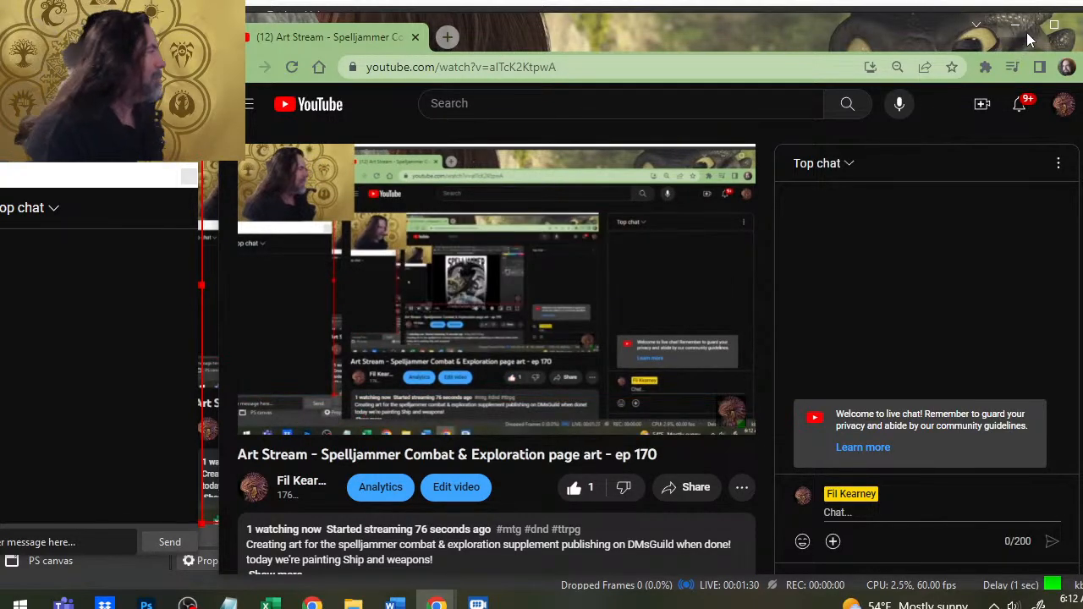
left_click(1017, 26)
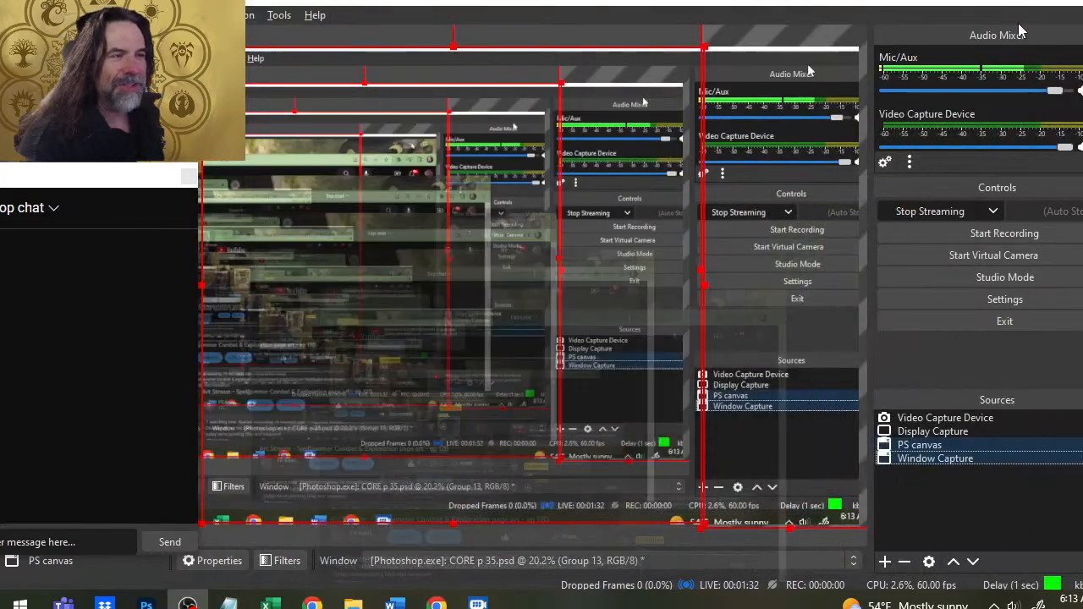
- Switch to Photoshop and close the SCE Cover.jpg document
key("alt+Tab")
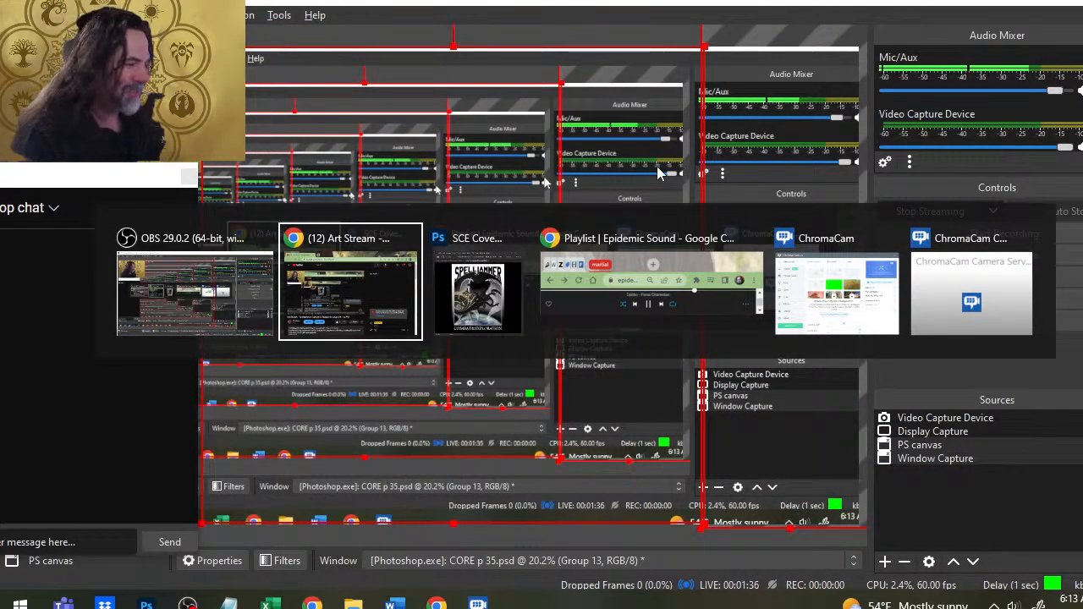
key("alt+Tab")
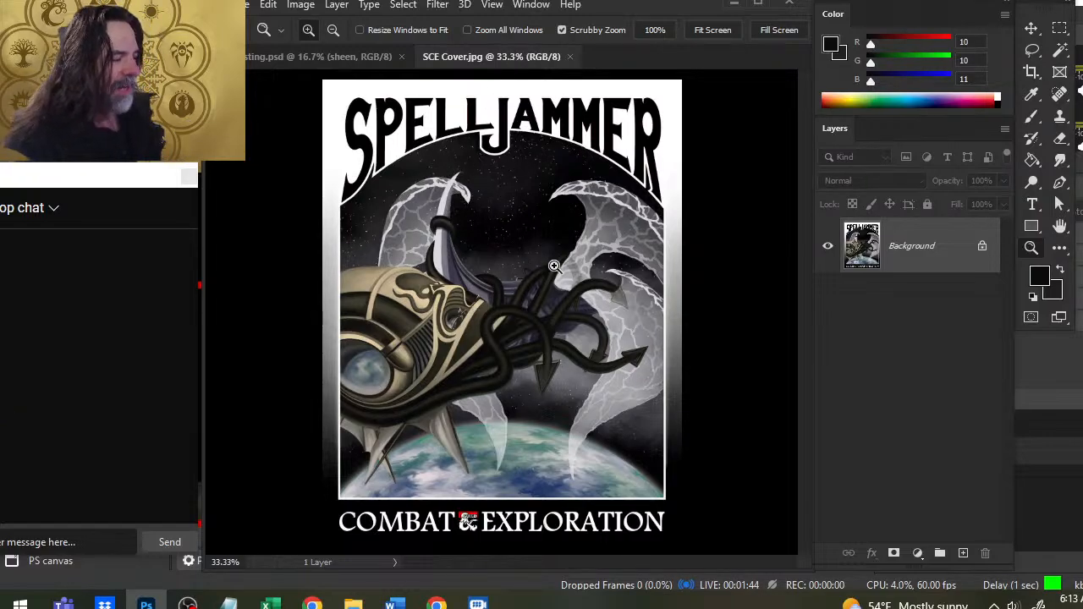
left_click_drag(601, 291, 513, 300)
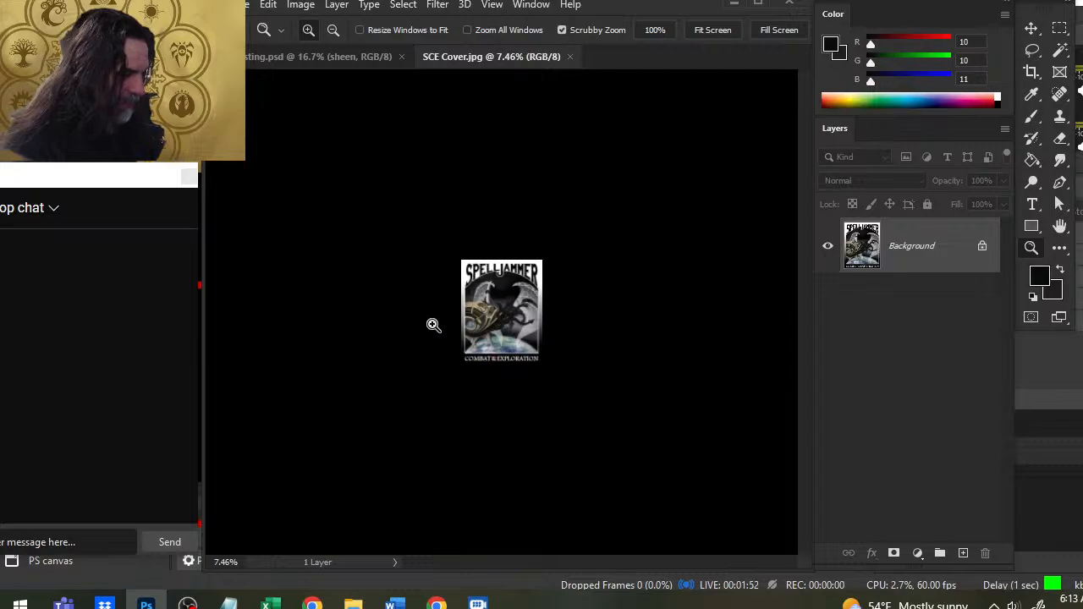
left_click(575, 57)
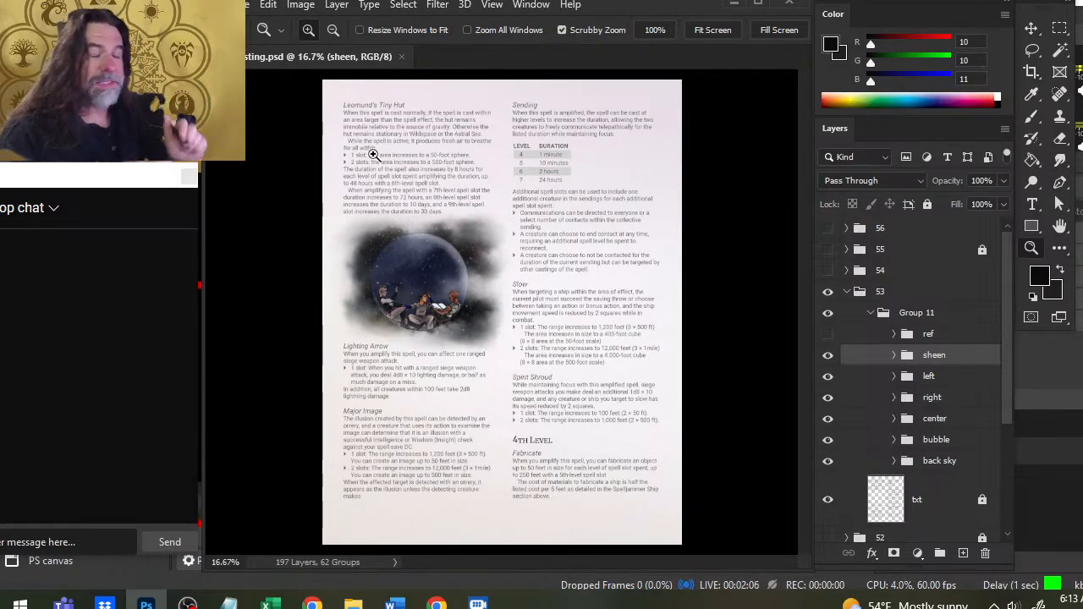
- Examine the Leomund's Tiny Hut spell text and its bubble illustration on the spellcasting page
left_click_drag(383, 157, 399, 189)
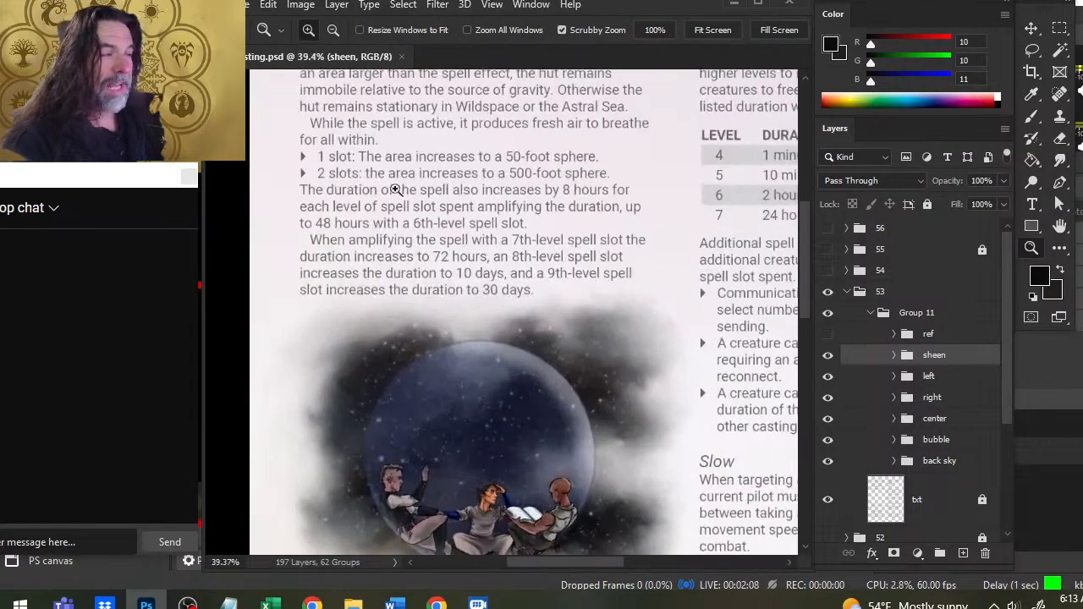
left_click_drag(603, 256, 559, 393)
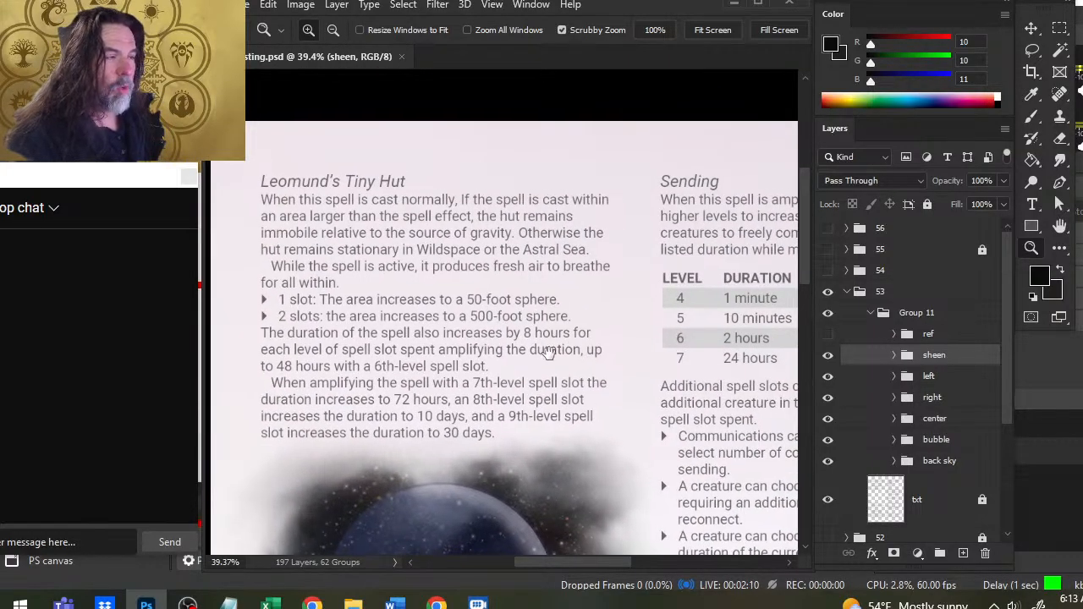
left_click_drag(549, 353, 556, 295)
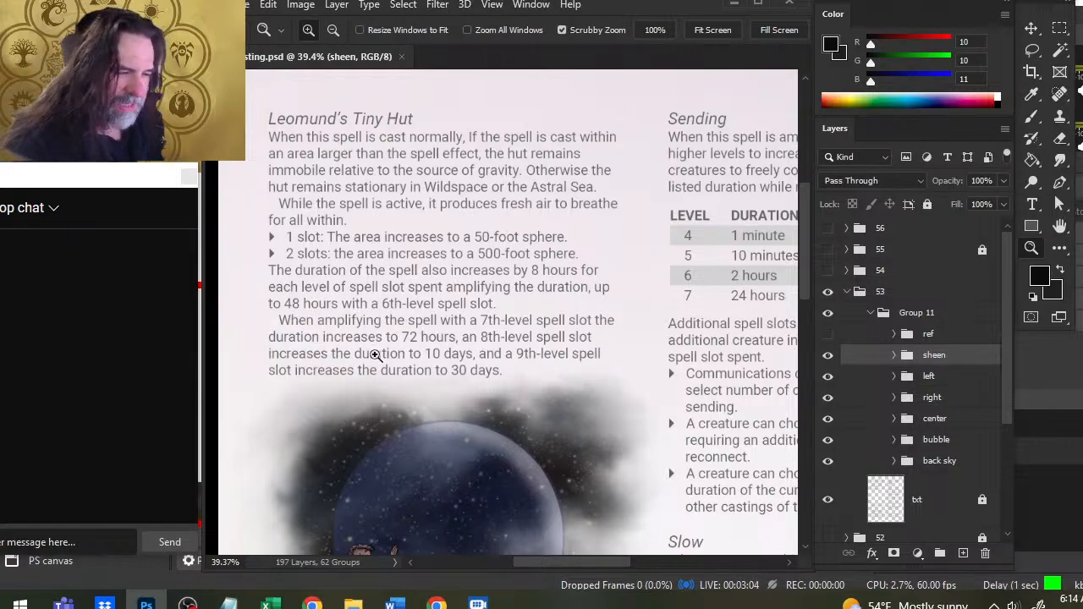
scroll(462, 316, "down", 2)
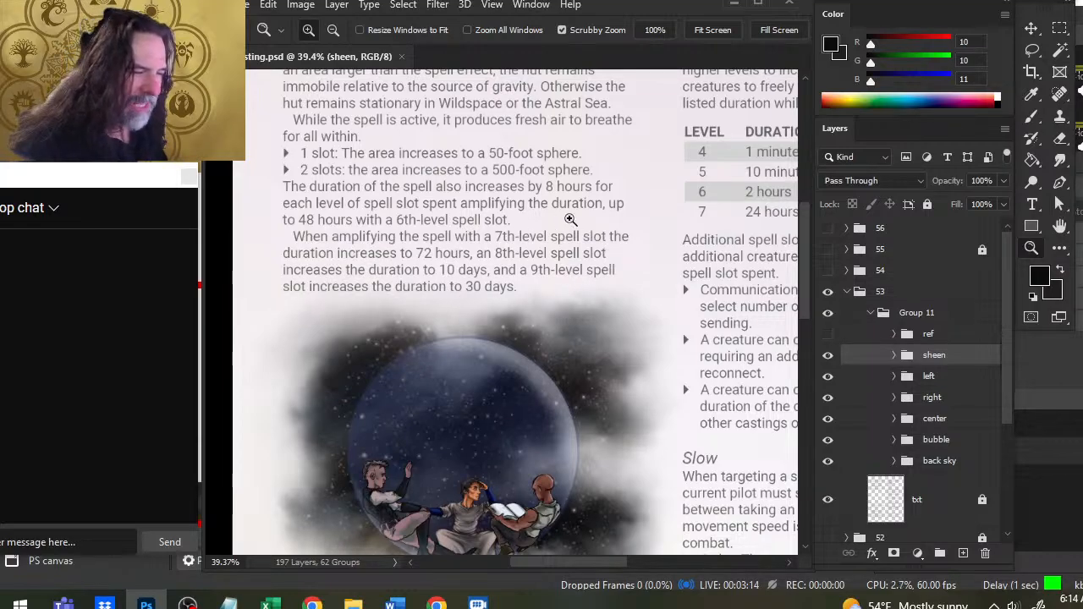
left_click_drag(525, 432, 607, 537)
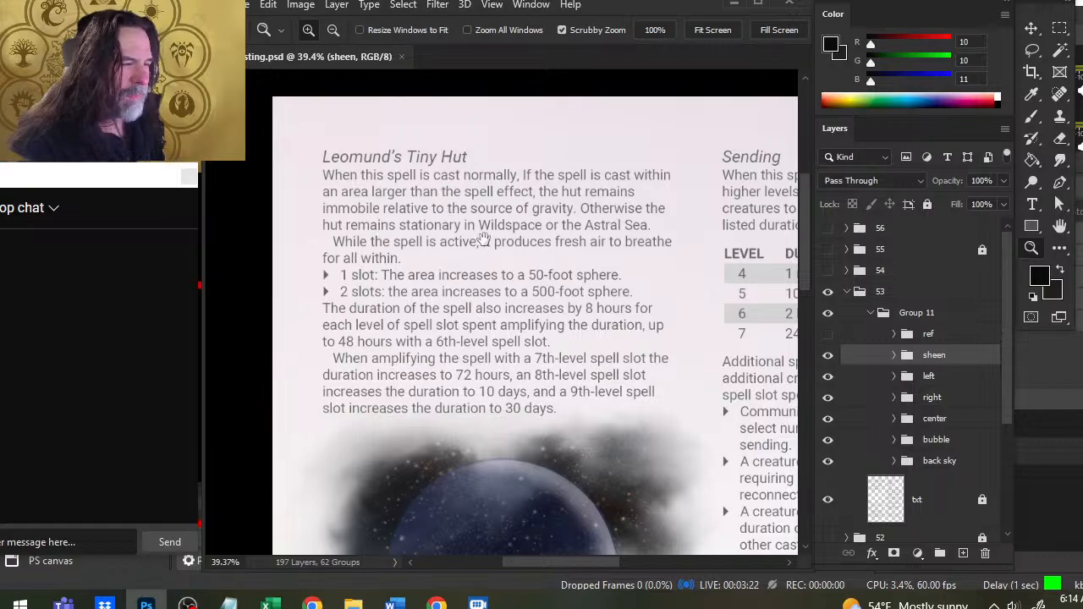
left_click_drag(541, 423, 523, 191)
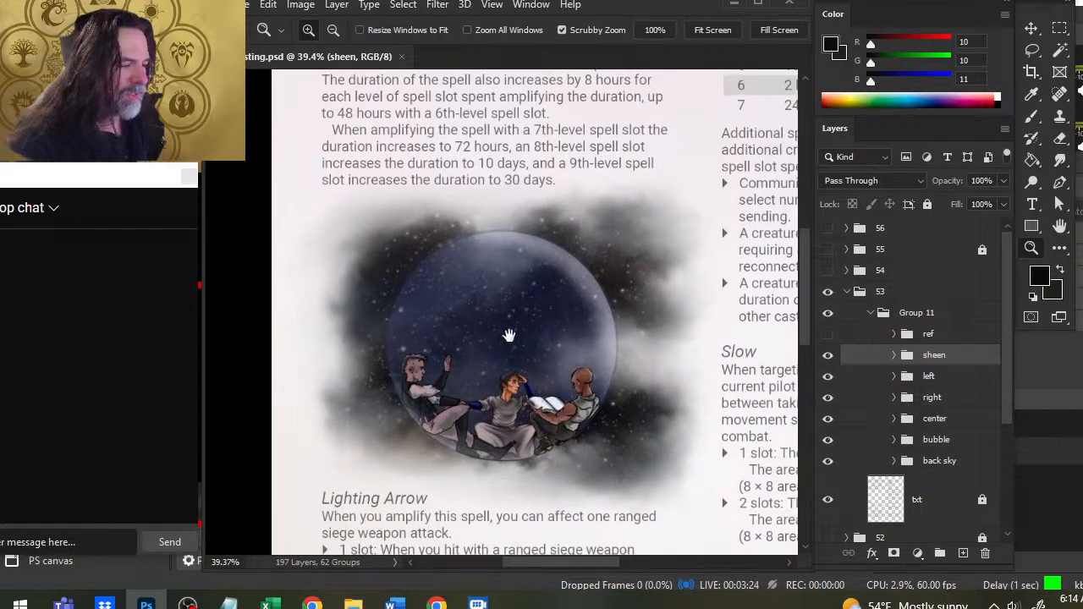
key("b")
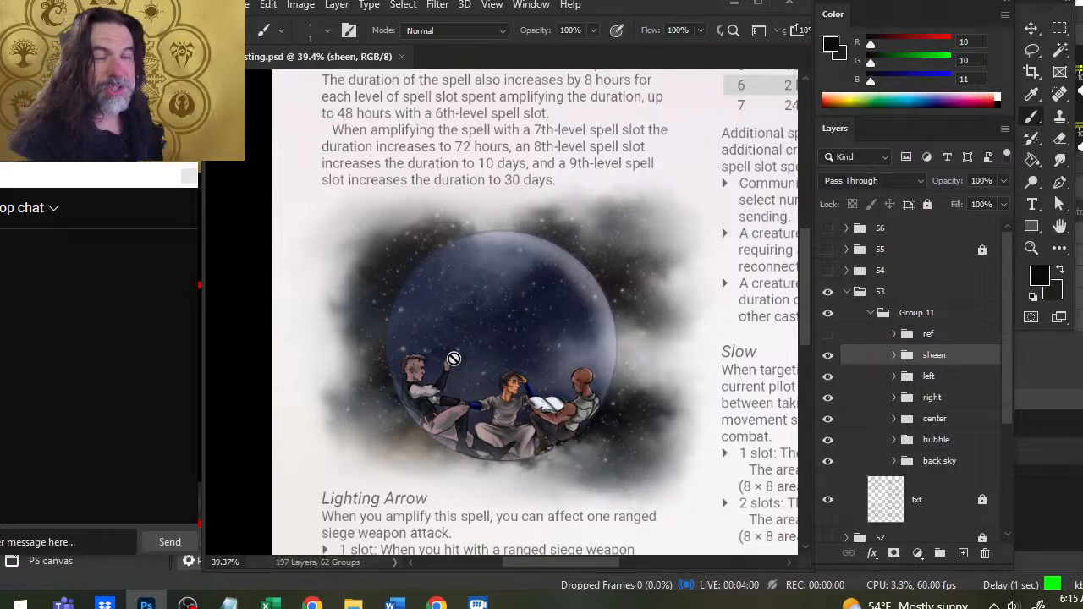
left_click_drag(586, 169, 609, 166)
left_click_drag(565, 371, 575, 258)
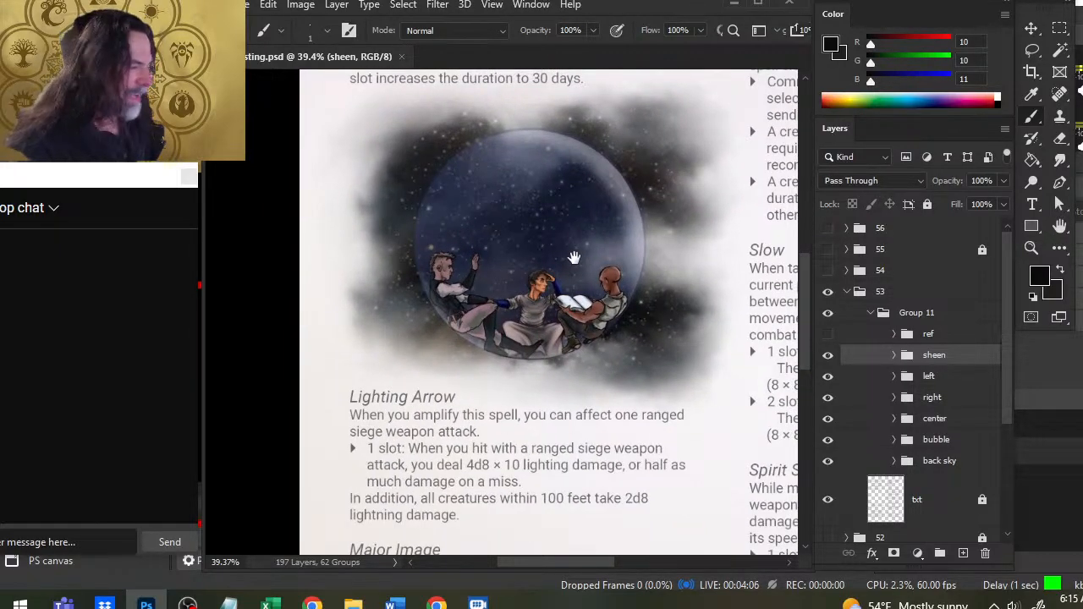
- Expand the center group, check its top layer by toggling the visibility, and make Layer 182 copy active
key("z")
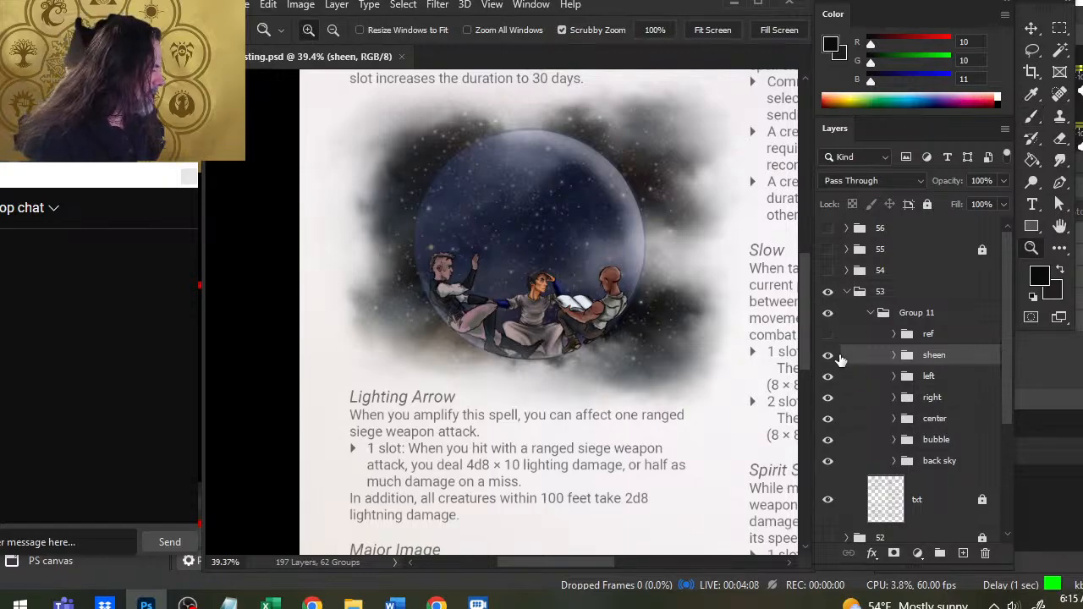
left_click_drag(487, 324, 567, 292)
left_click_drag(711, 306, 674, 334)
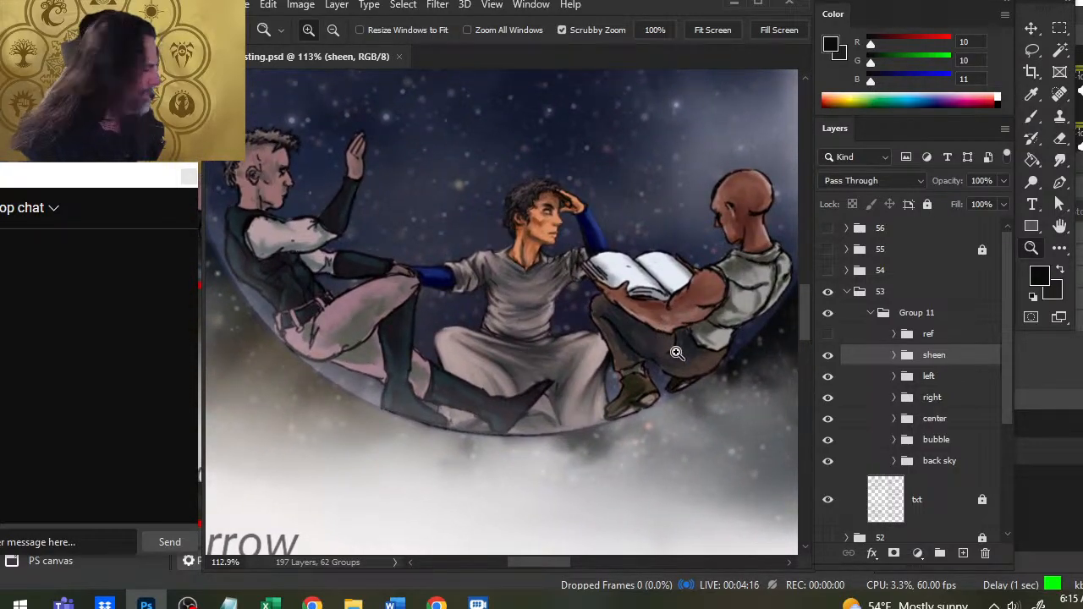
left_click(895, 420)
left_click(832, 464)
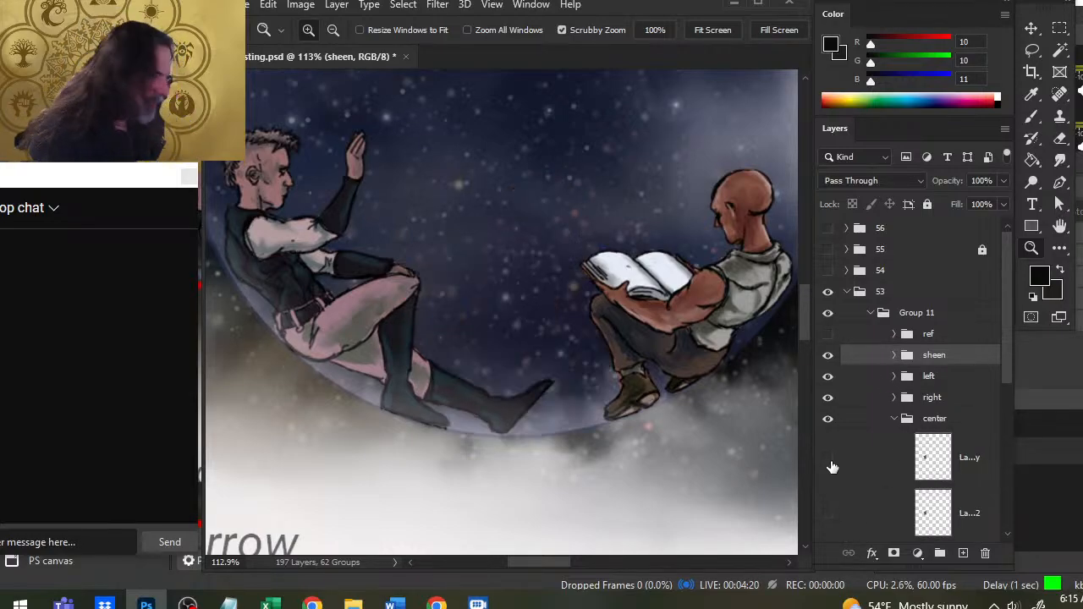
left_click(832, 465)
left_click(880, 466)
left_click_drag(542, 327, 548, 333)
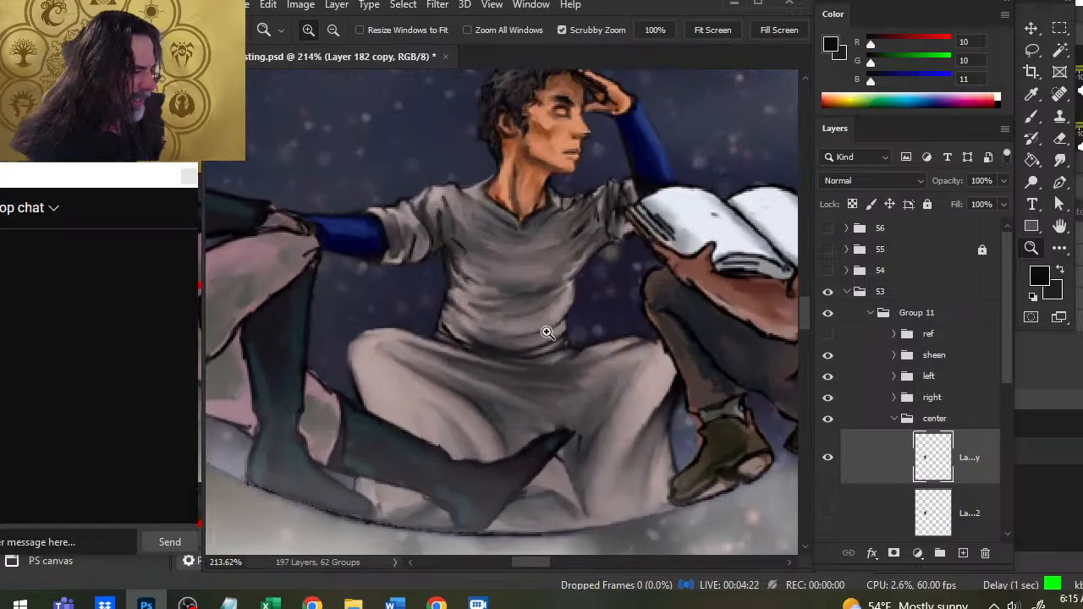
left_click(828, 462)
left_click(828, 464)
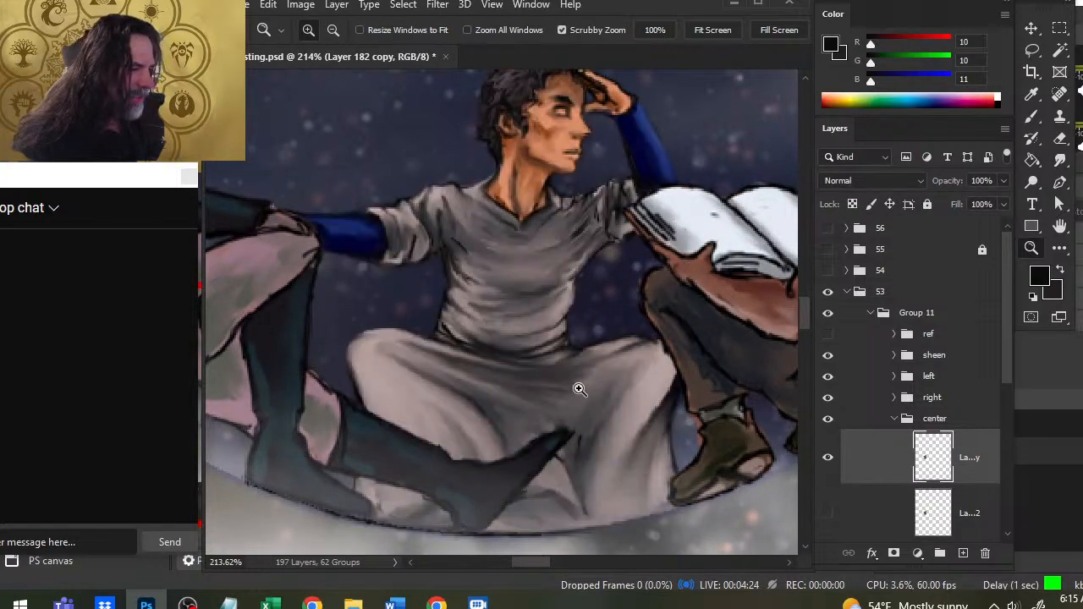
- Refine the seated centre figure's face using the Smudge tool at 60% strength with brush sizes of 2 and 4
key("r")
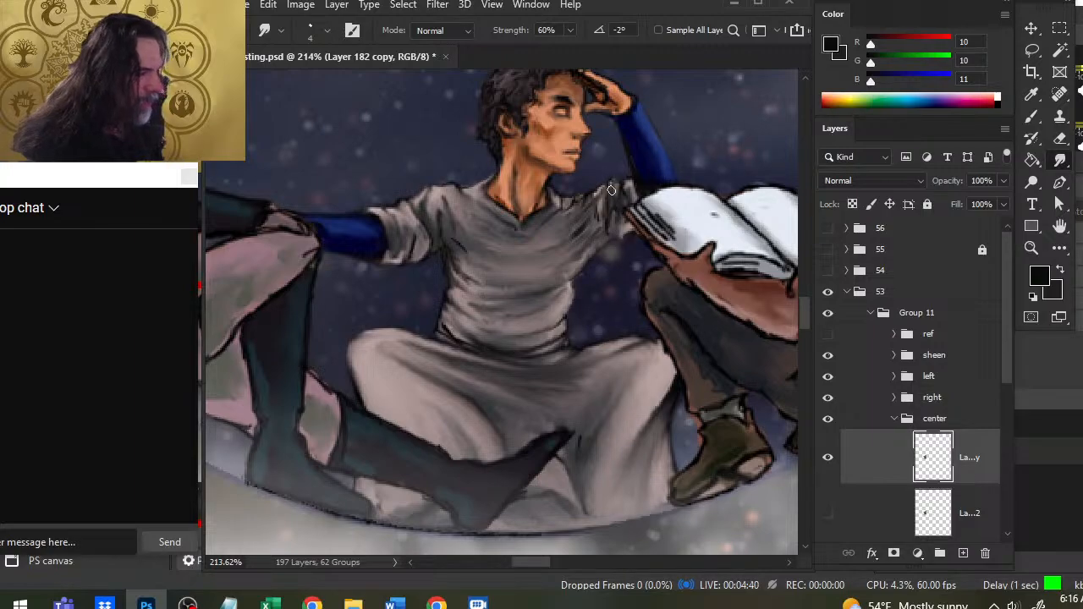
key("z")
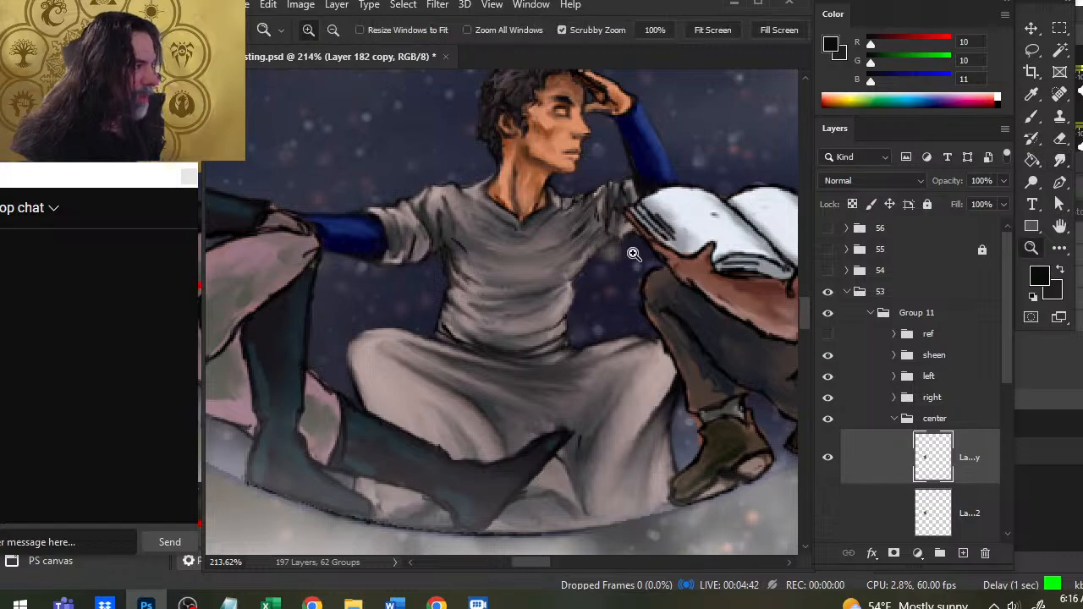
mouse_move(634, 249)
left_mouse_down()
mouse_move(528, 252)
mouse_move(550, 254)
left_mouse_up()
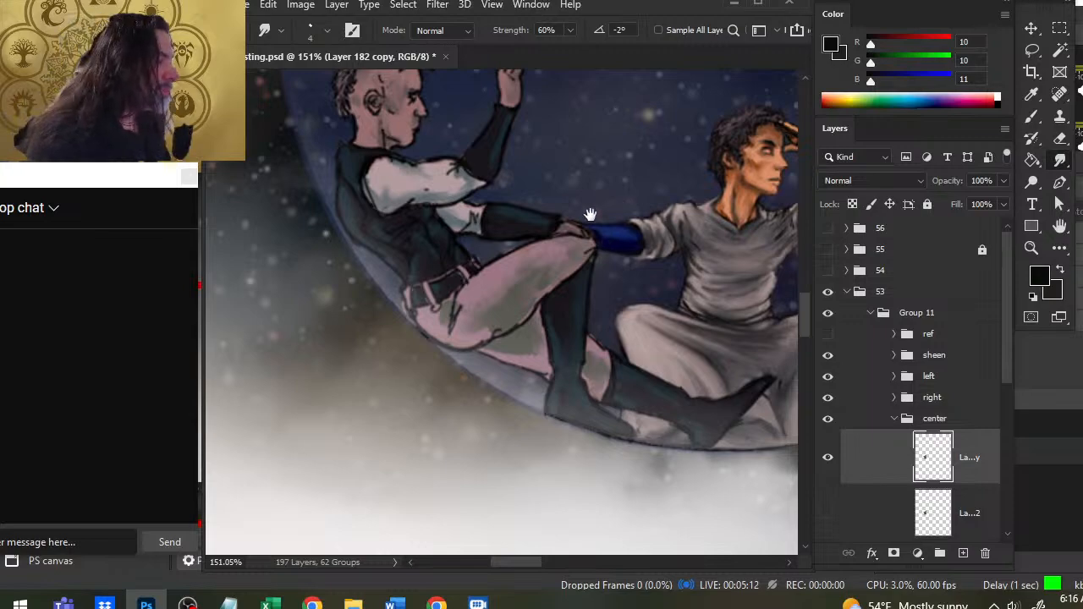
left_click_drag(589, 215, 400, 275)
left_click_drag(560, 224, 587, 222, "ctrl")
key("bracketleft")
key("bracketleft")
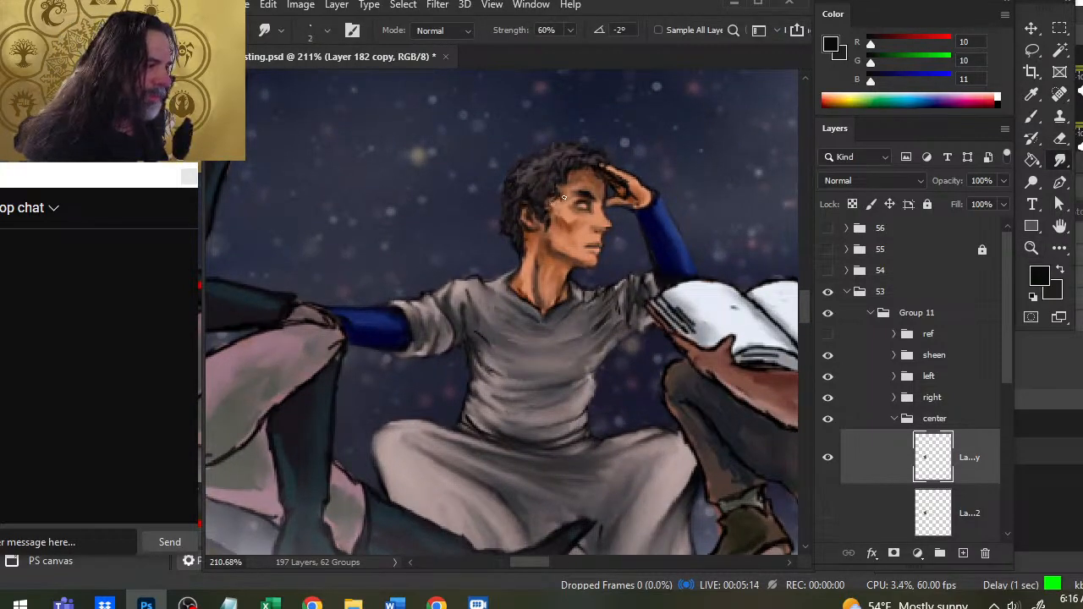
key("bracketright")
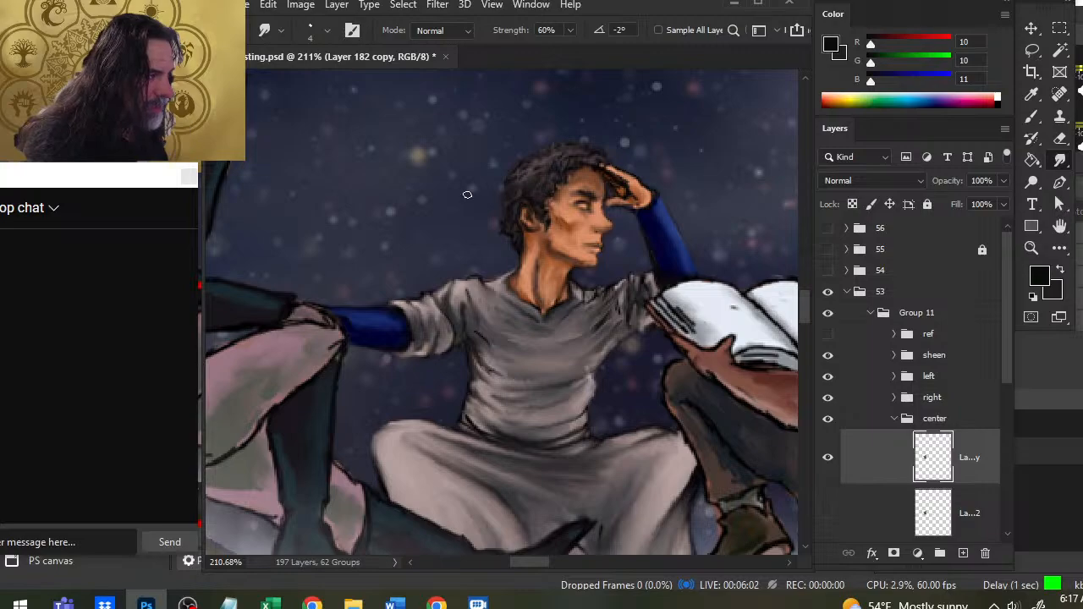
- Lasso the centre figure's ear, cut it onto its own new layer, and move it slightly closer to the face
key("l")
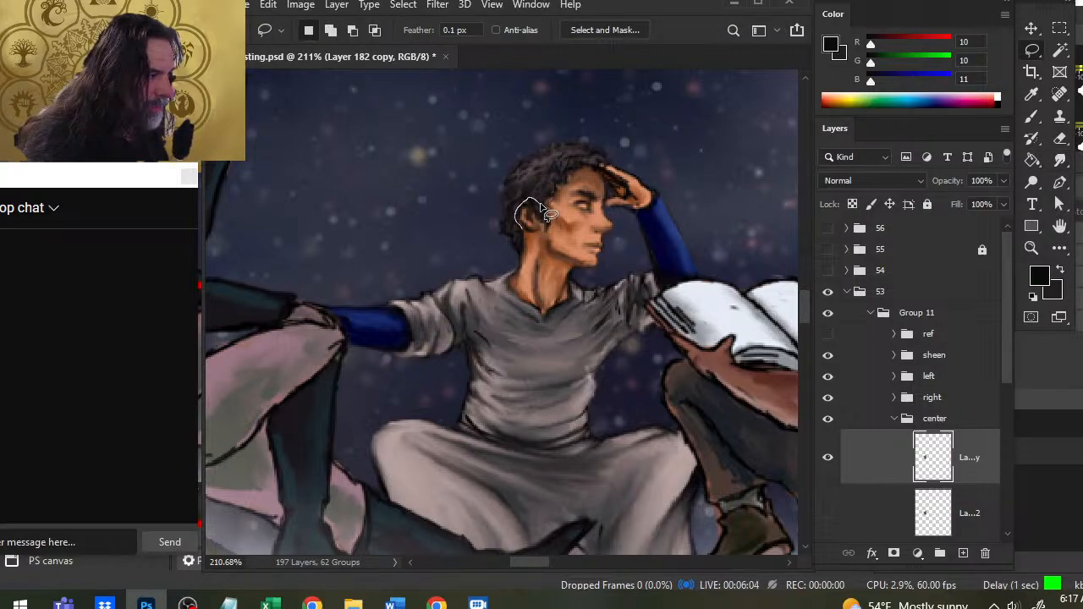
left_click_drag(539, 204, 544, 212)
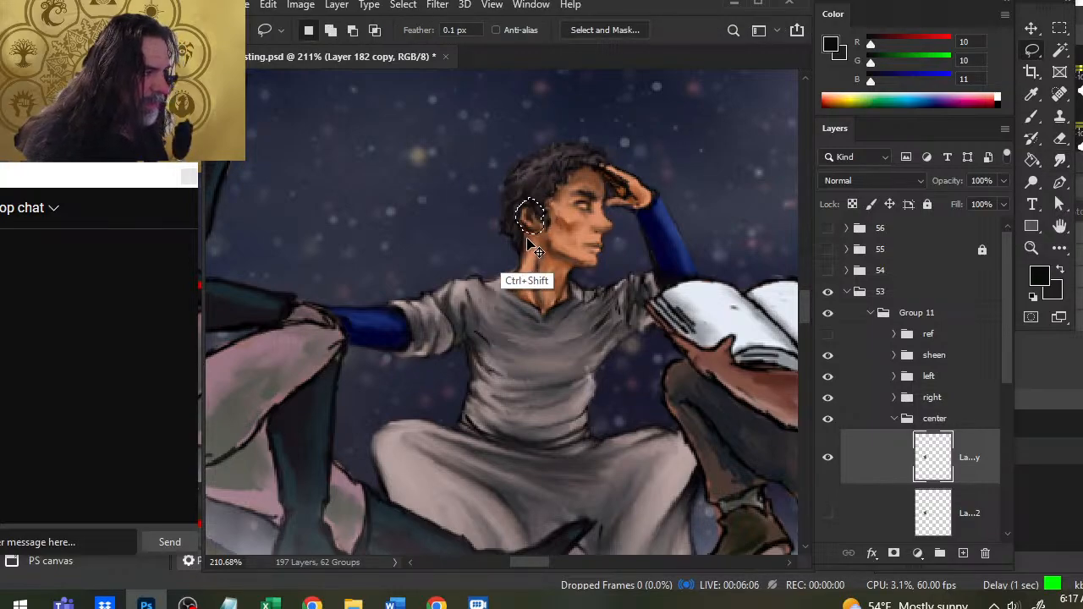
key("ctrl+shift+j")
key("v")
mouse_move(539, 254)
left_mouse_down()
mouse_move(553, 253)
mouse_move(552, 280)
left_mouse_up()
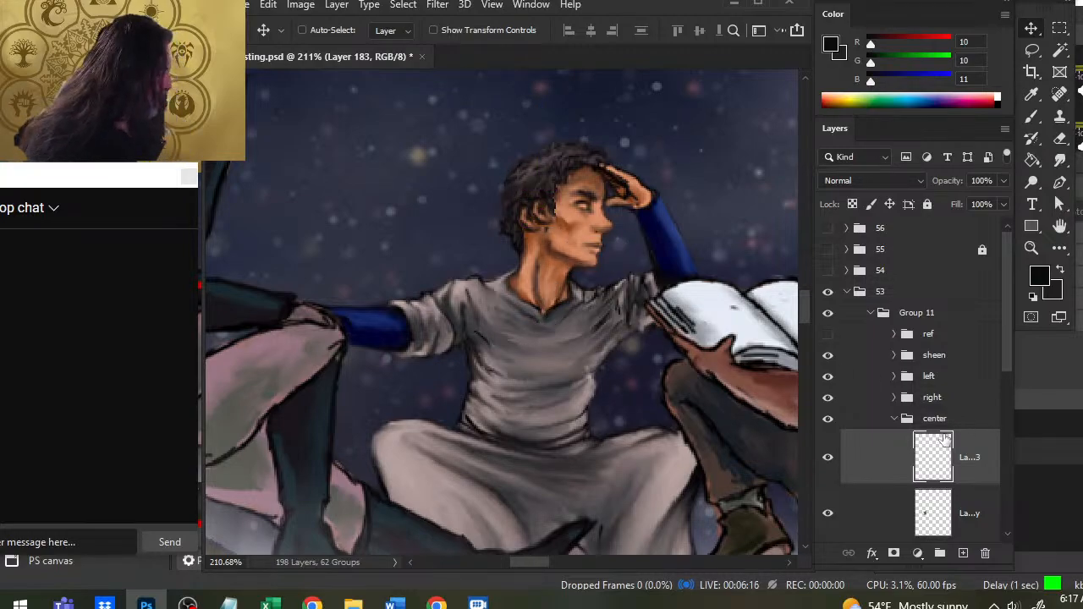
- On Layer 182 copy, paint the hair around the centre figure's ear with sampled dark tones using a size 1 brush
left_click(889, 516)
key("b")
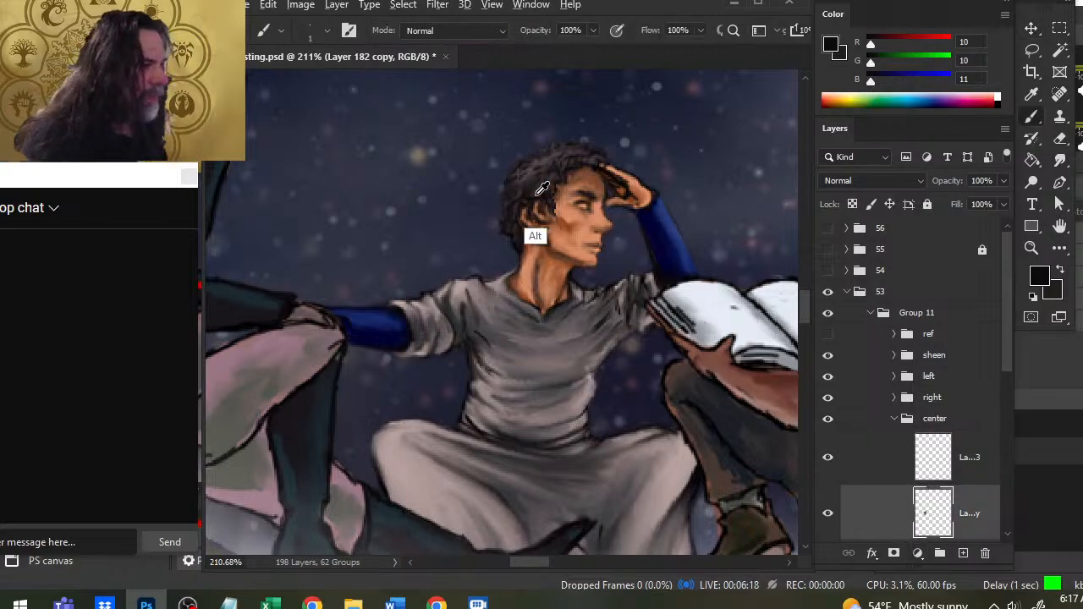
left_click(528, 205, "alt")
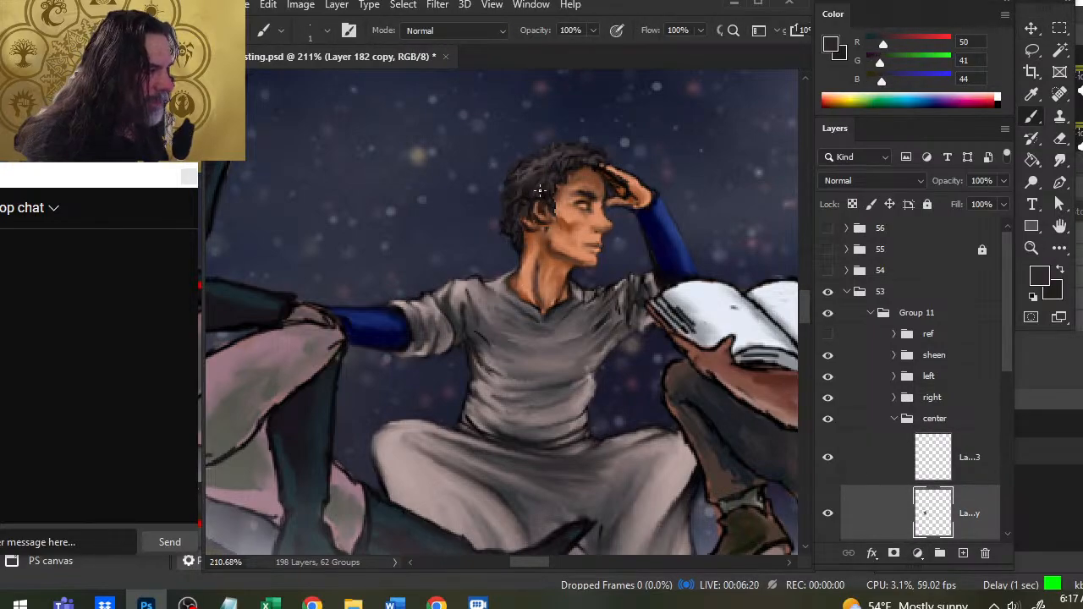
left_click(546, 235, "alt")
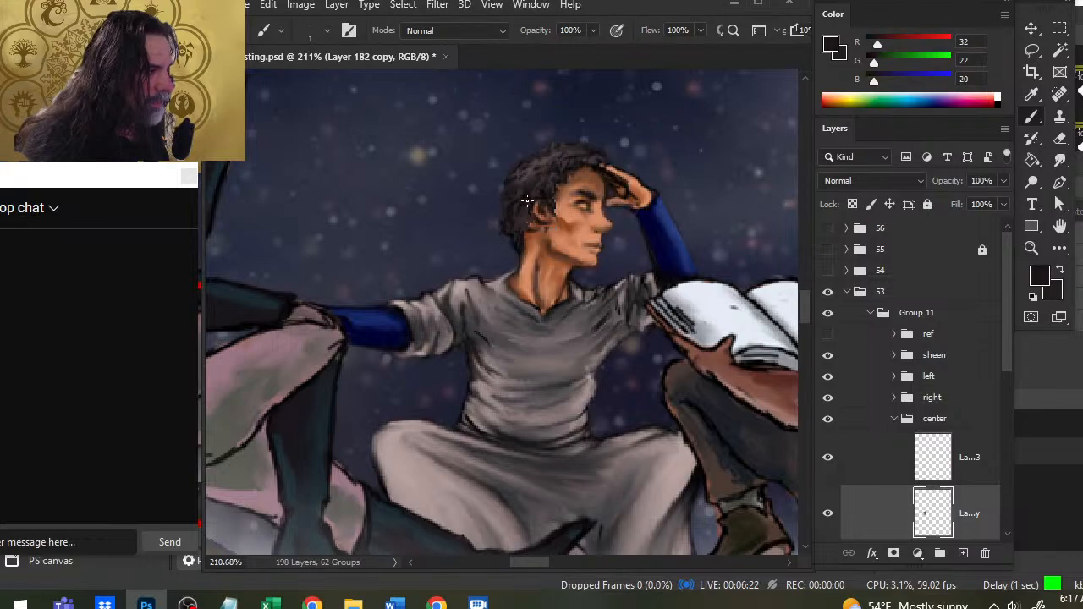
left_click(528, 200, "alt")
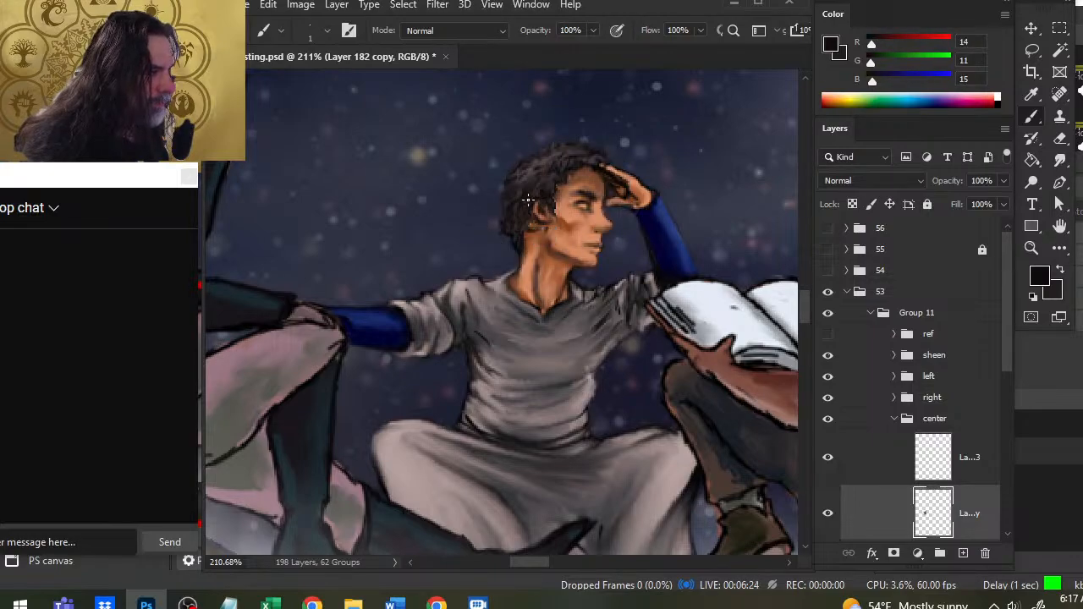
- Touch up the centre figure's neck and jaw below the ear with sampled brown and dark tones, blending with the Smudge tool at 60% strength
left_click(531, 226, "alt")
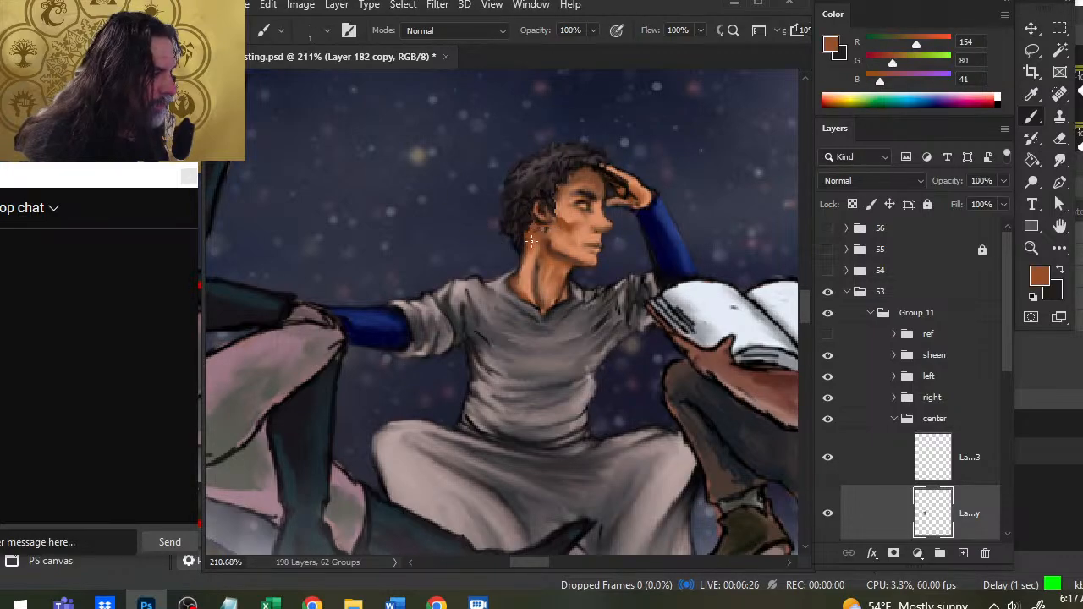
key("r")
left_click_drag(532, 226, 530, 252)
key("b")
key("r")
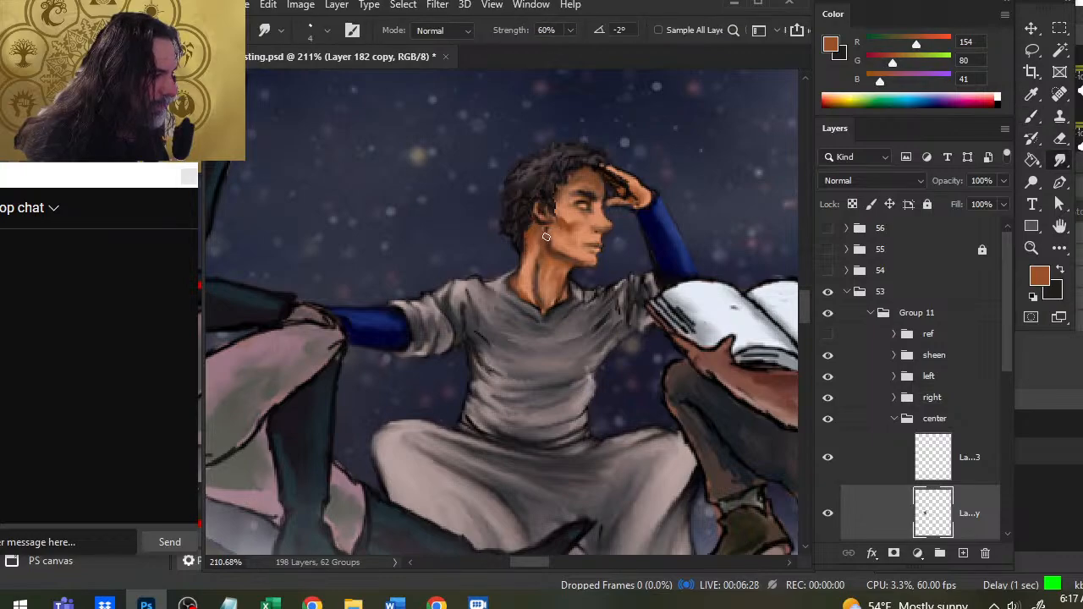
key("b")
left_click(541, 222, "alt")
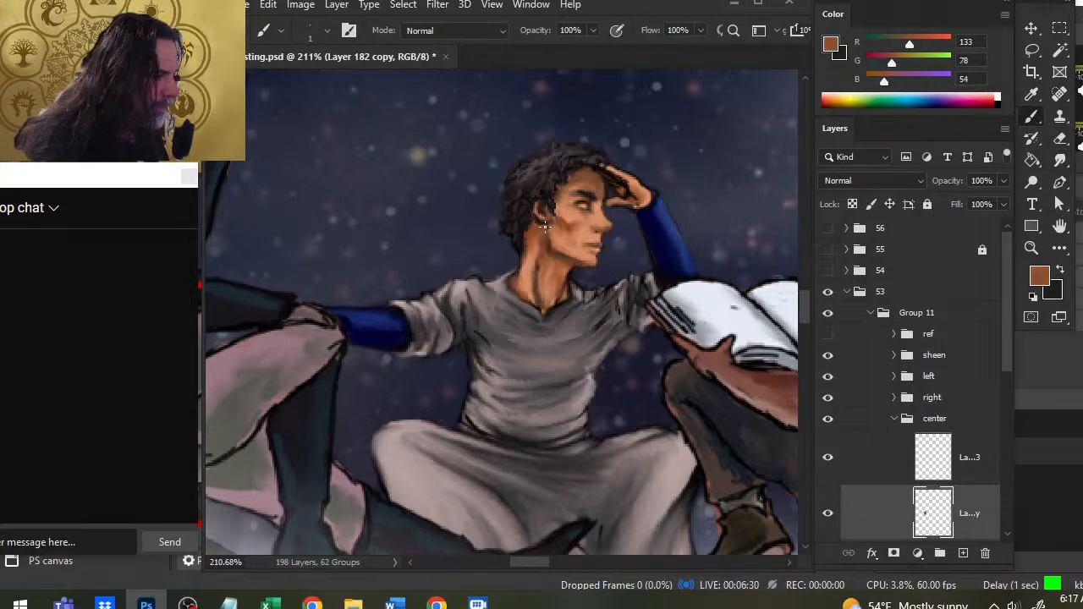
left_click(545, 232, "alt")
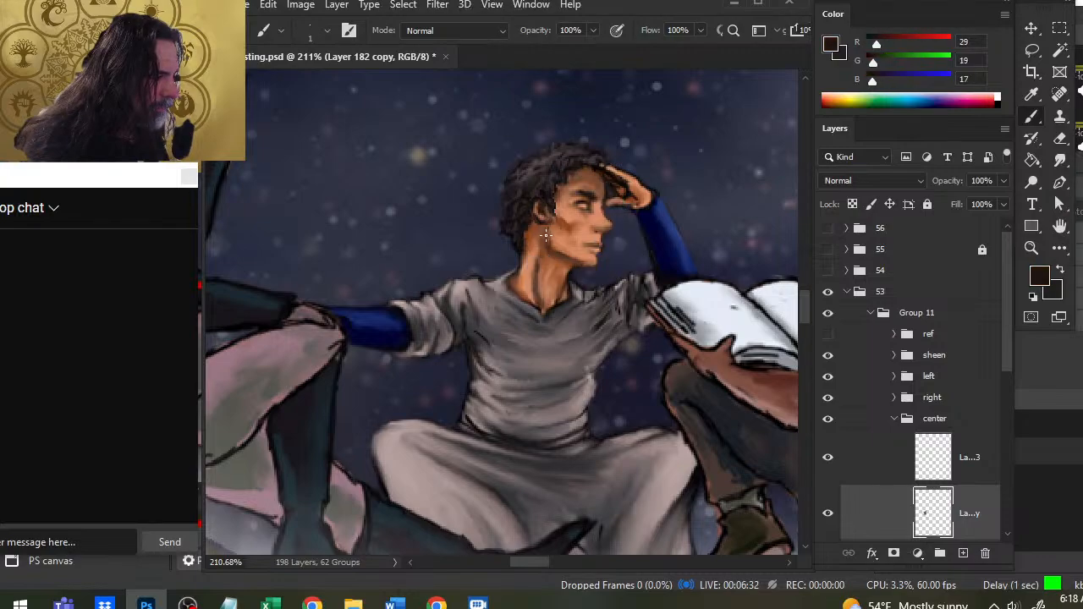
key("r")
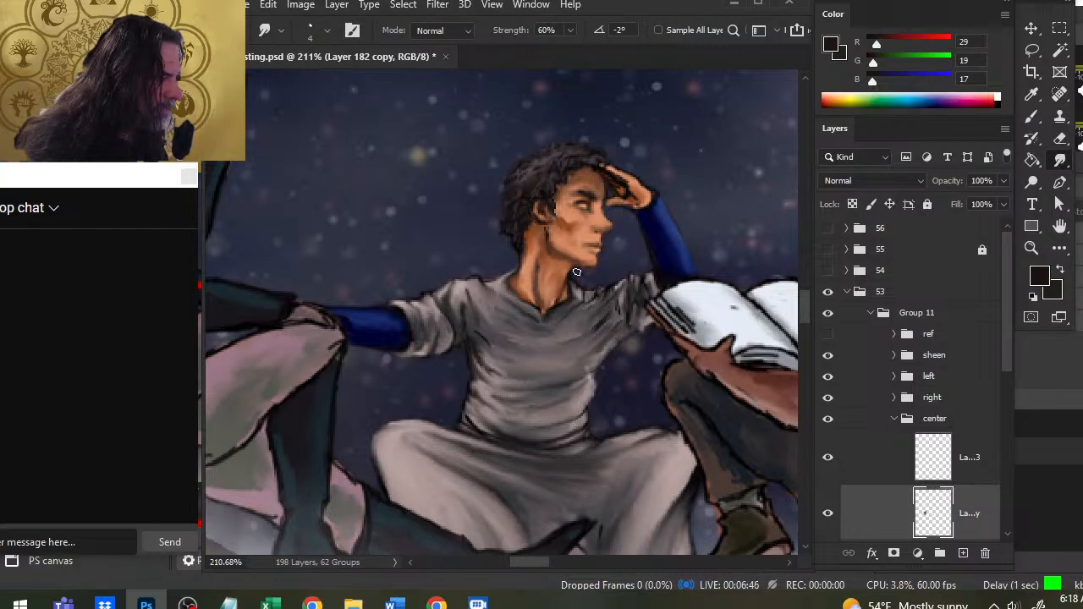
- Darken the edge under the centre figure's chin with a sampled near-black and blend it with the Smudge tool at size 4
key("b")
left_click(574, 271, "alt")
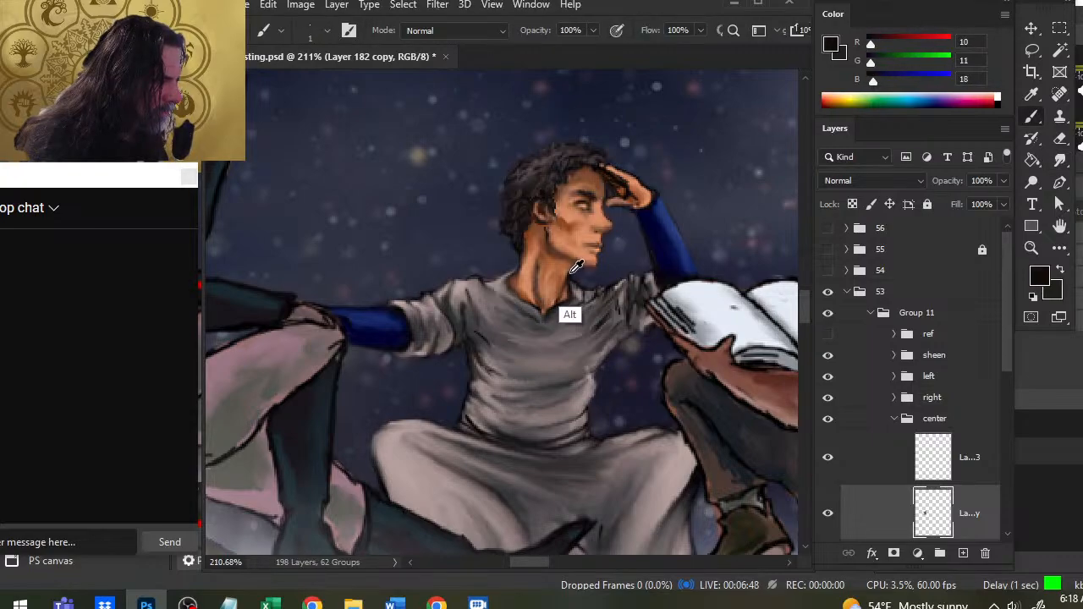
key("r")
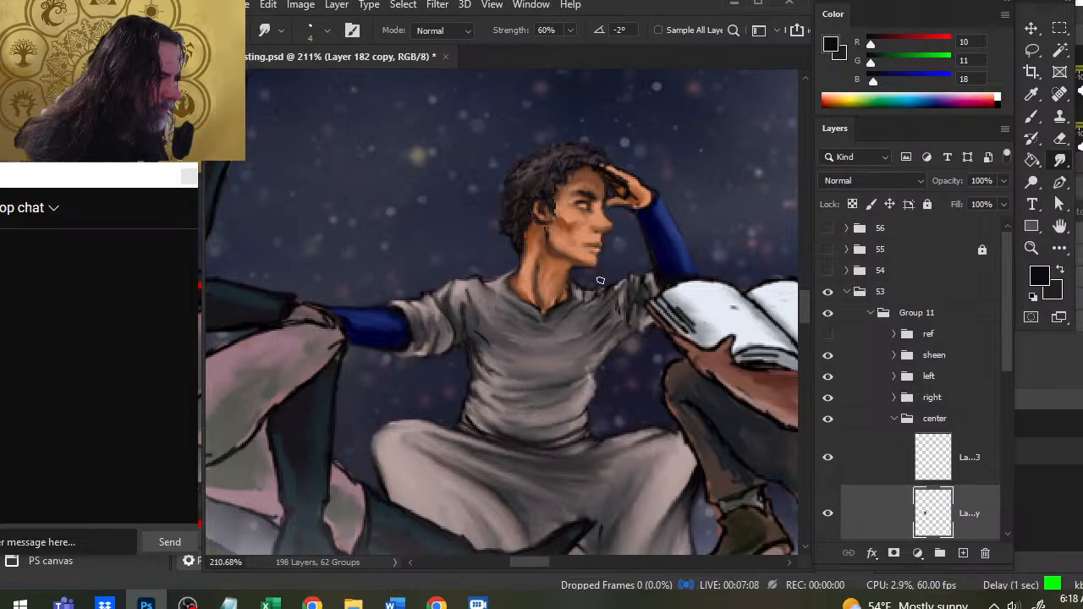
key("z")
mouse_move(600, 280)
left_mouse_down()
mouse_move(550, 262)
mouse_move(538, 327)
mouse_move(523, 334)
mouse_move(648, 381)
left_mouse_up()
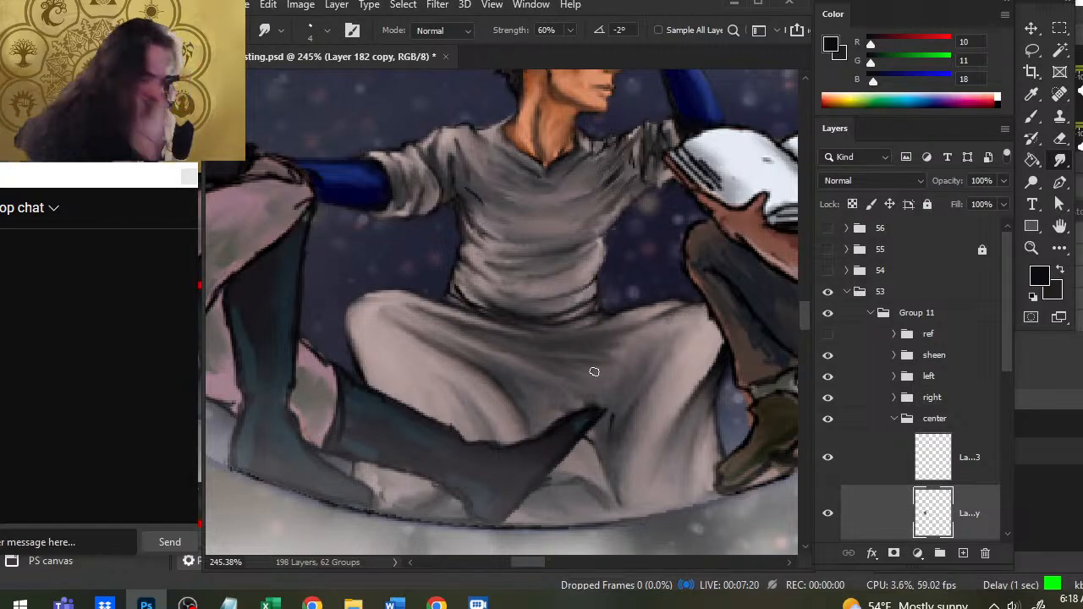
- Collapse the center group and examine the bubble illustration both at full-page scale and closer up
left_click(892, 421)
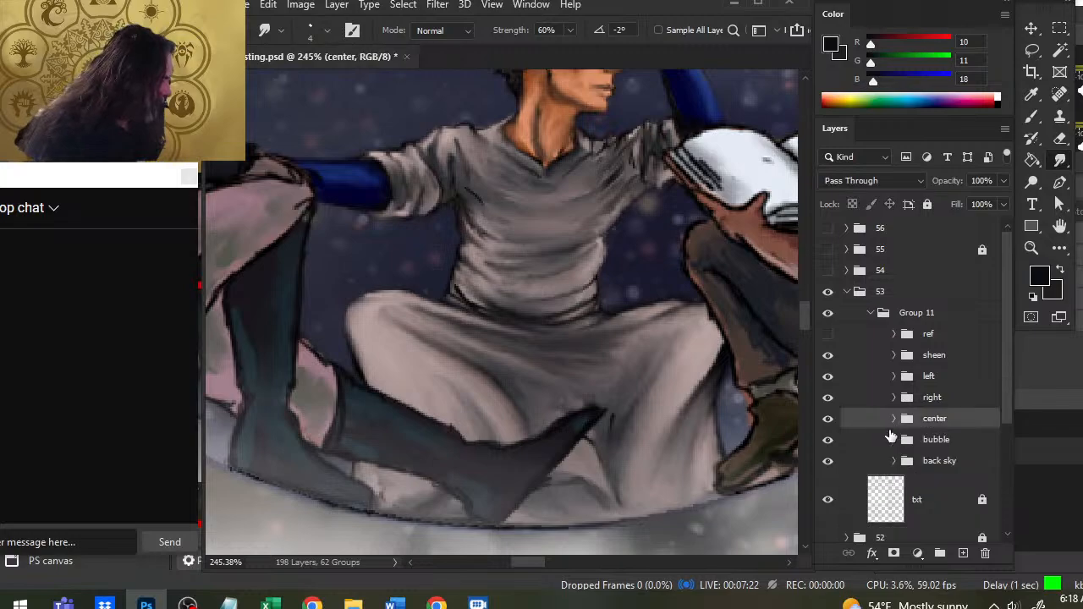
key("z")
left_click_drag(590, 313, 498, 307)
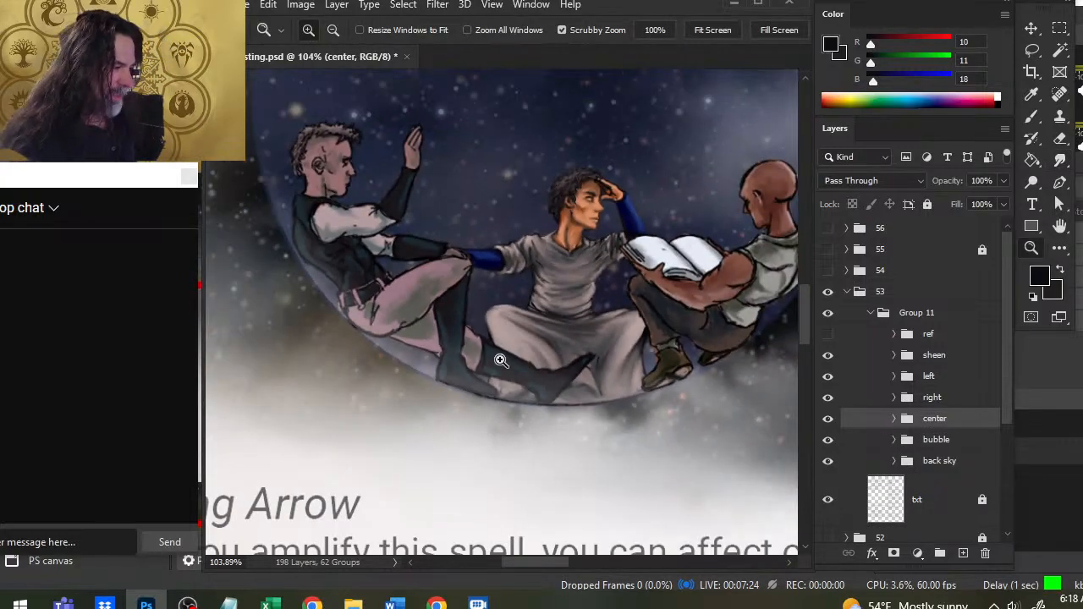
left_click_drag(590, 331, 499, 314)
left_click_drag(616, 329, 542, 325)
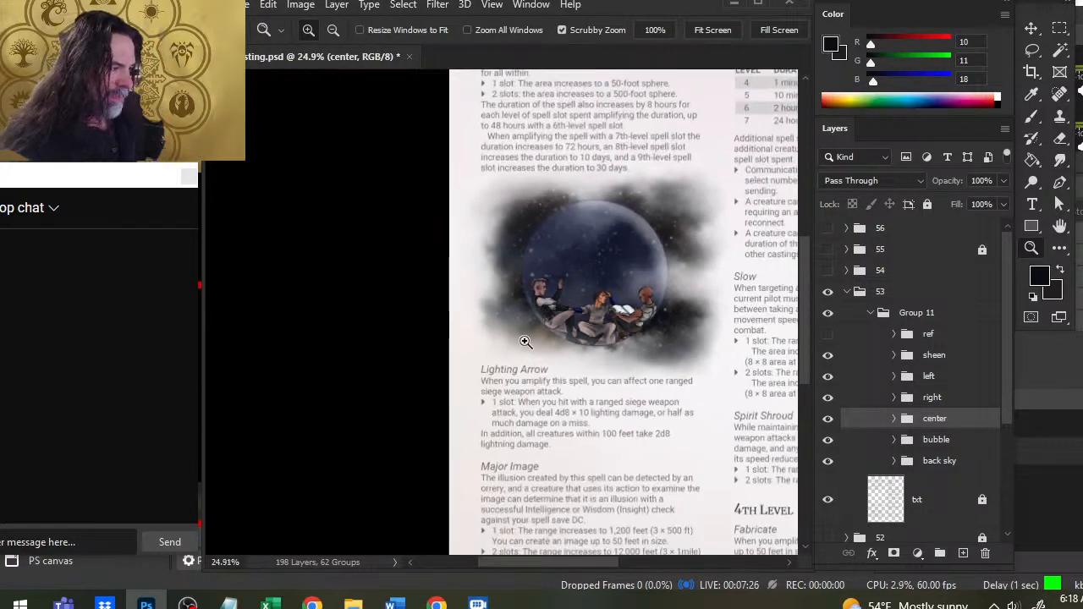
left_click_drag(569, 280, 509, 282)
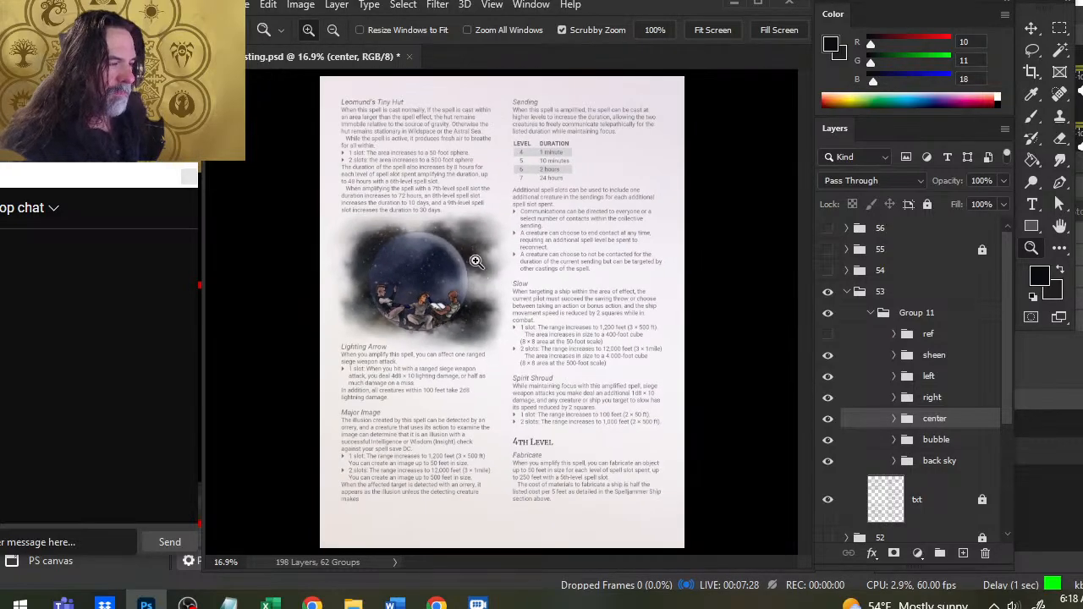
left_click_drag(428, 236, 499, 273)
left_click_drag(371, 231, 392, 244)
left_click_drag(461, 298, 509, 285)
left_click_drag(538, 388, 582, 313)
left_click_drag(552, 367, 459, 362)
left_click_drag(506, 271, 539, 296)
left_click_drag(595, 421, 571, 323)
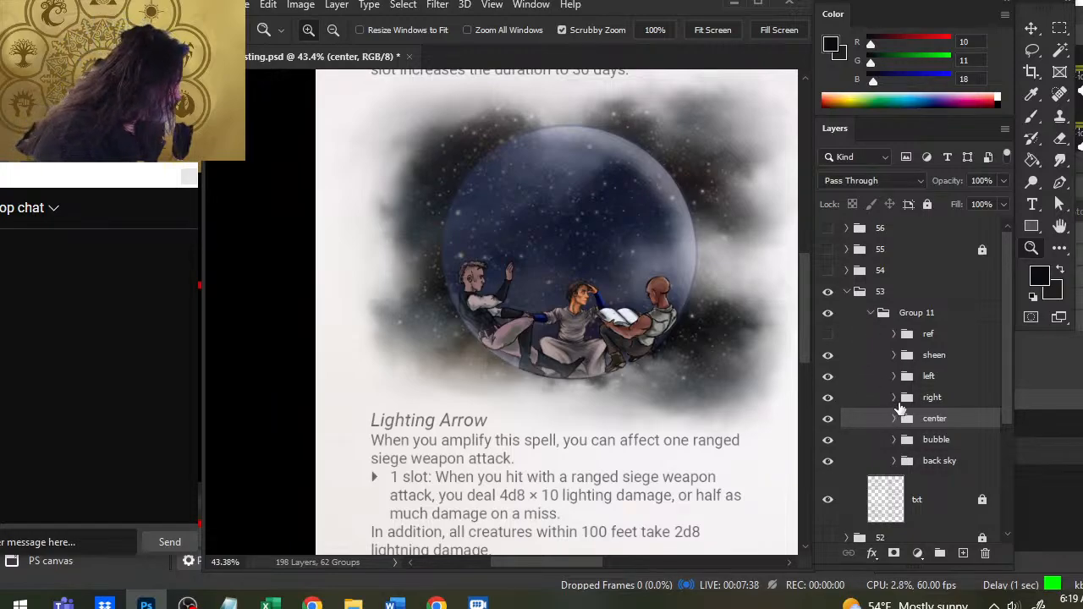
- Expand the left group, make the left copy layer active, and check its content by toggling the visibility
left_click(893, 375)
left_click(951, 437)
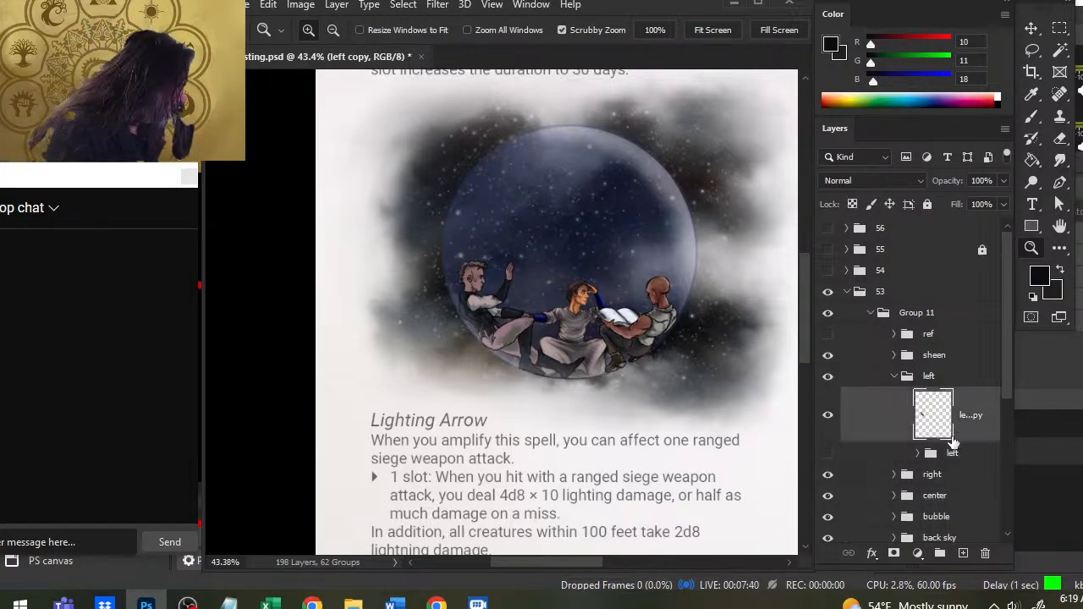
left_click(827, 415)
left_click(828, 414)
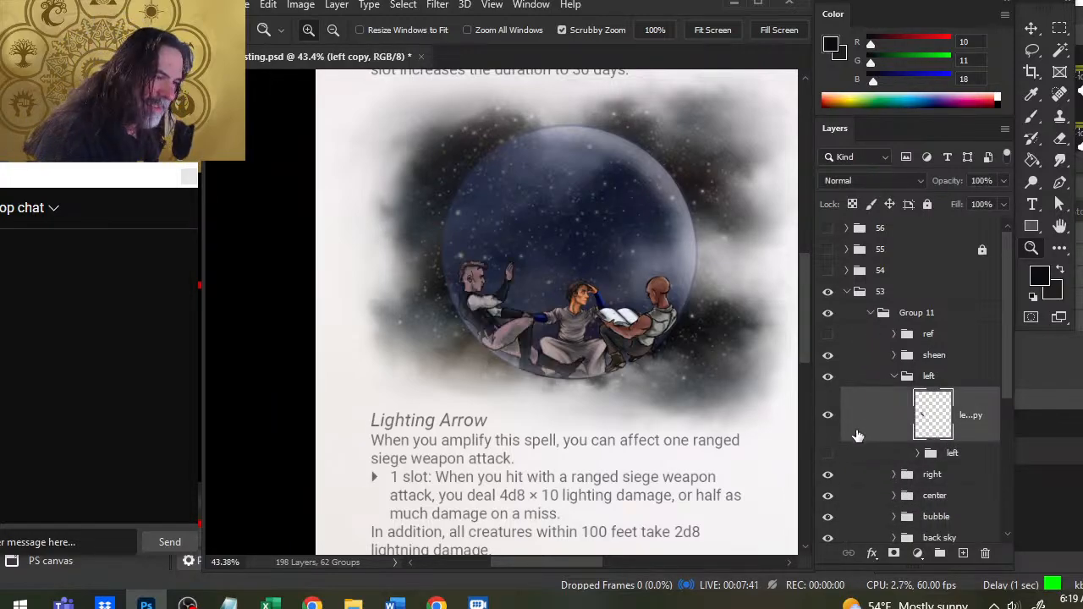
- Refine the left figure's face and hair with the size 3 Smudge tool at 60% strength, a size 1 near-black brush, and the Eraser
left_click(483, 286)
left_click(442, 275)
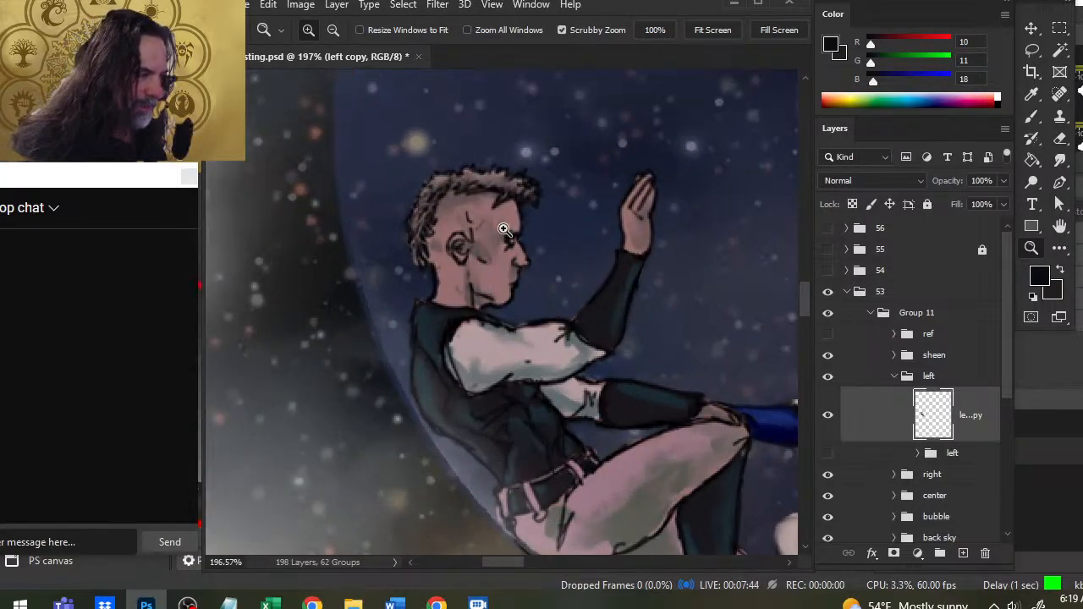
key("r")
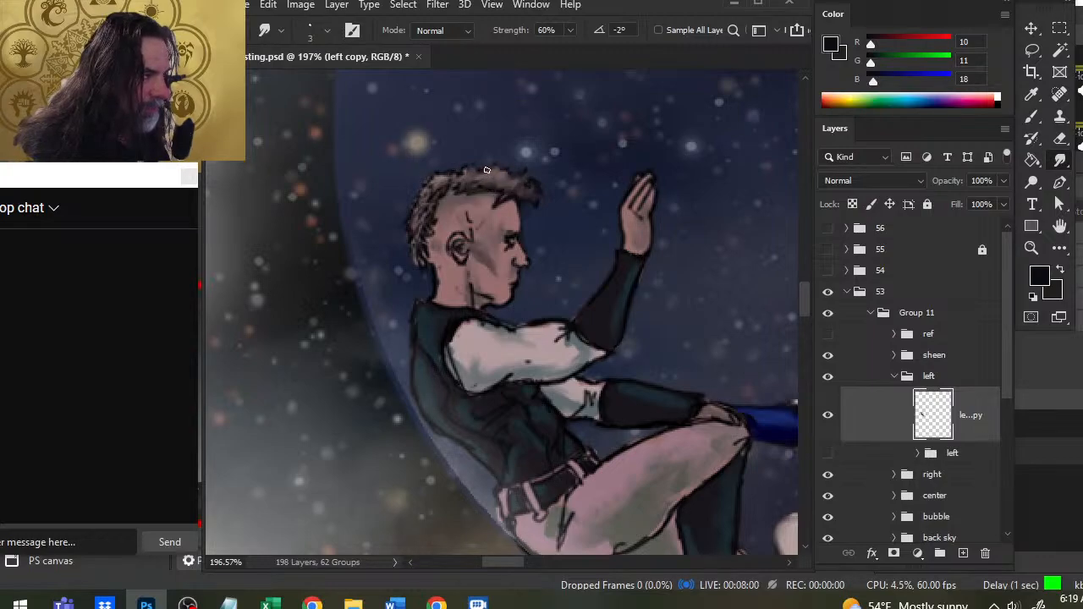
key("b")
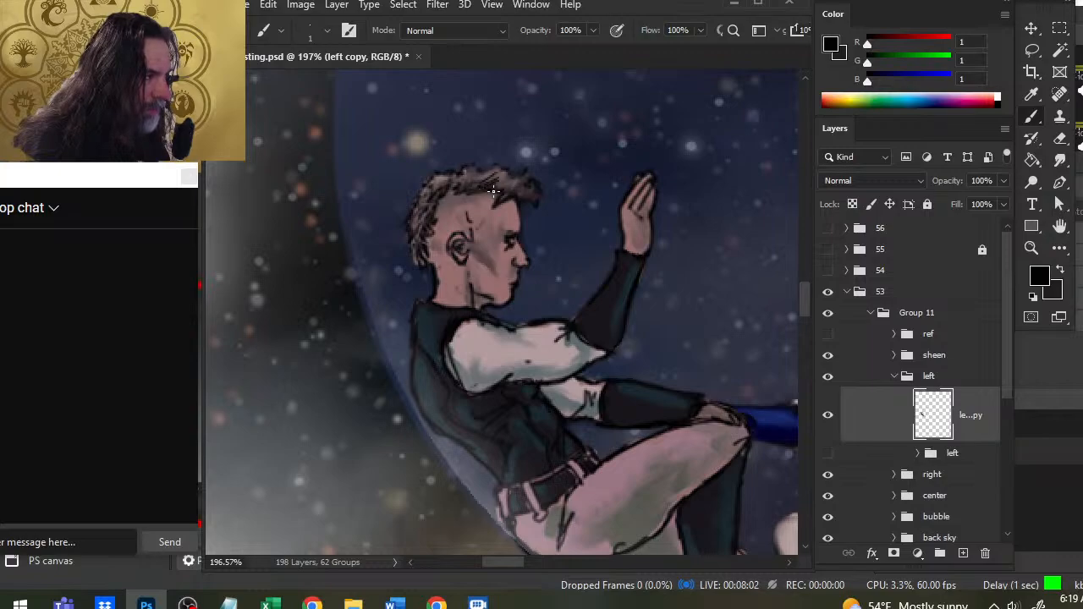
key("r")
key("b")
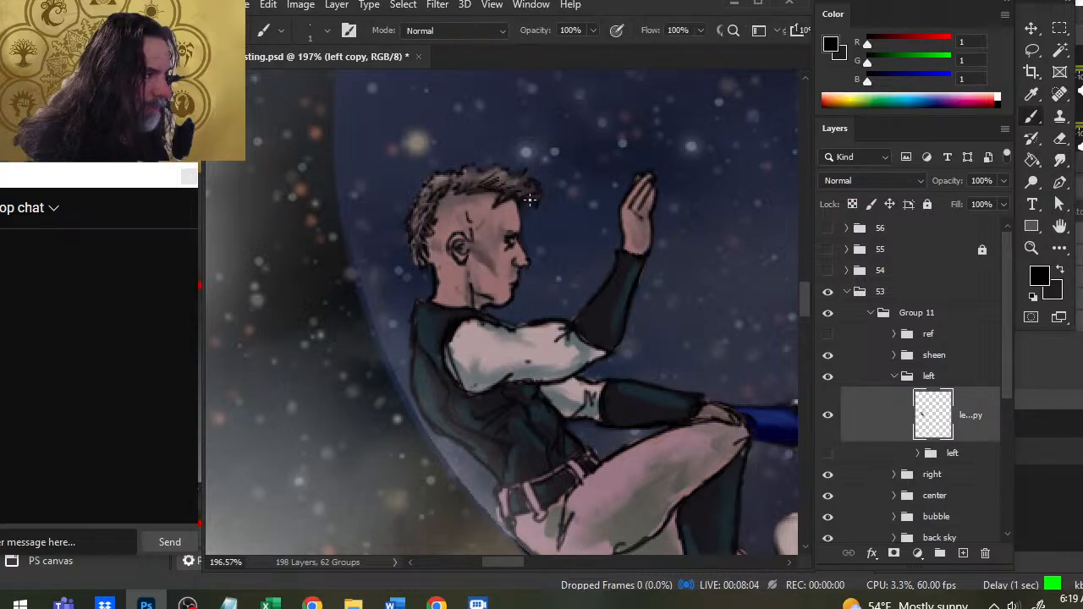
key("r")
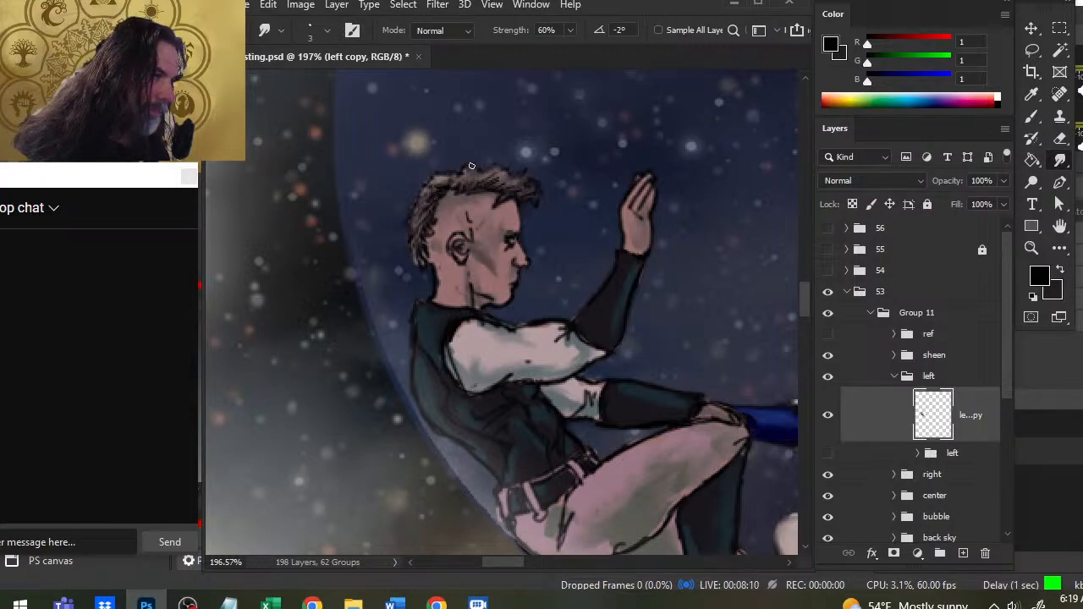
key("e")
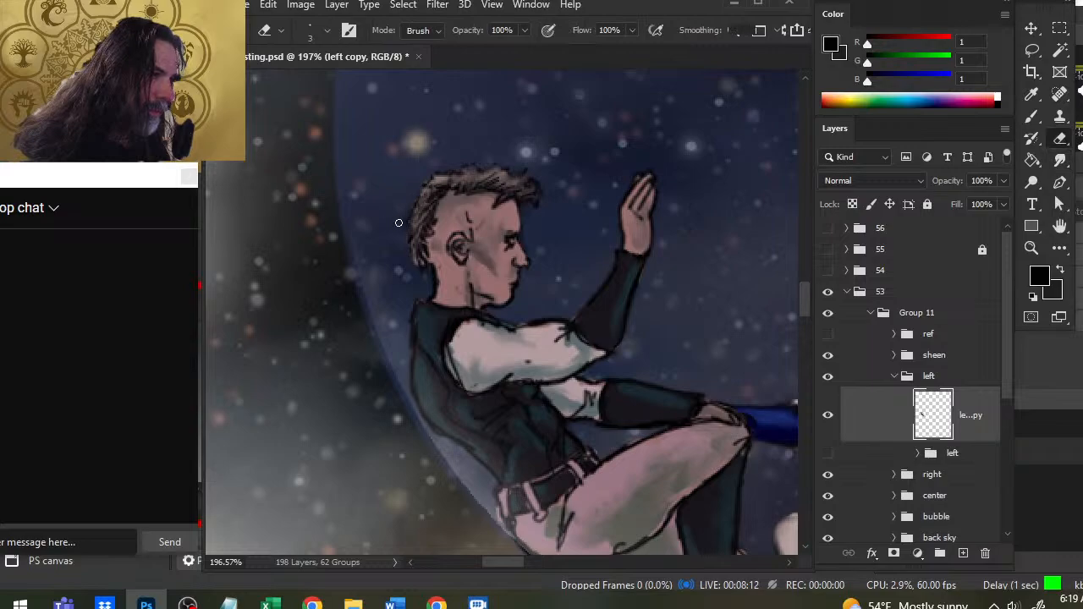
key("r")
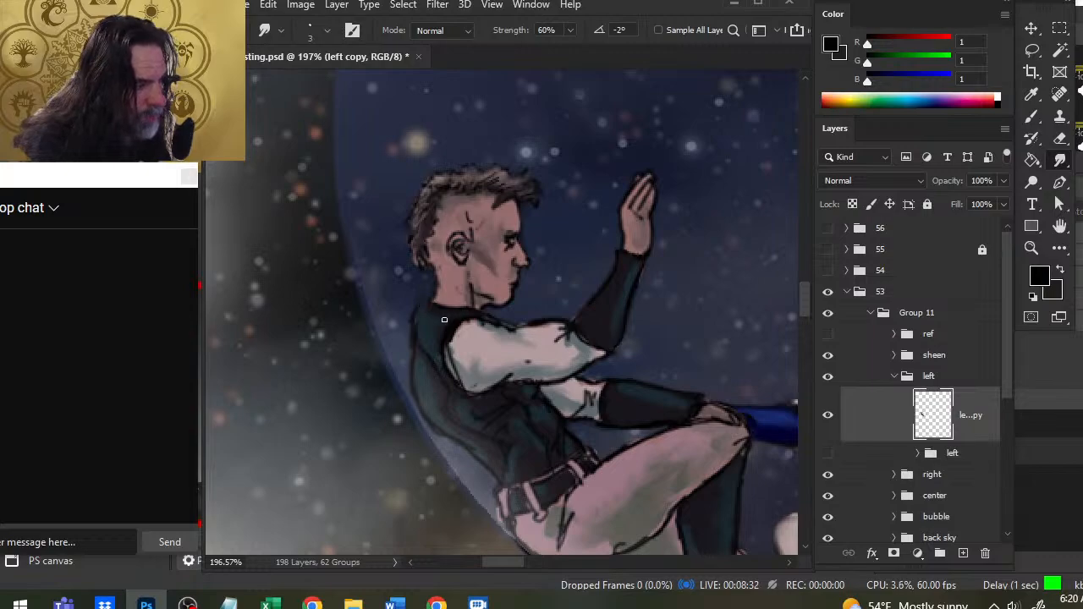
- Rework the left figure's back collar with sampled skin and dark tones at brush size 1, and clean up the back outline by smudging and erasing
key("b")
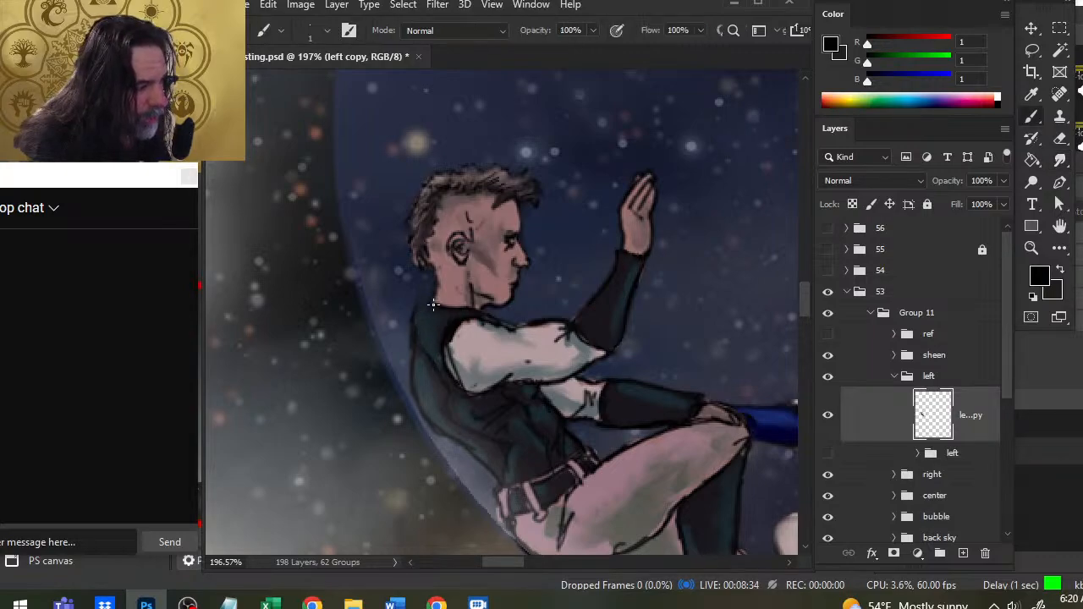
left_click(430, 302, "alt")
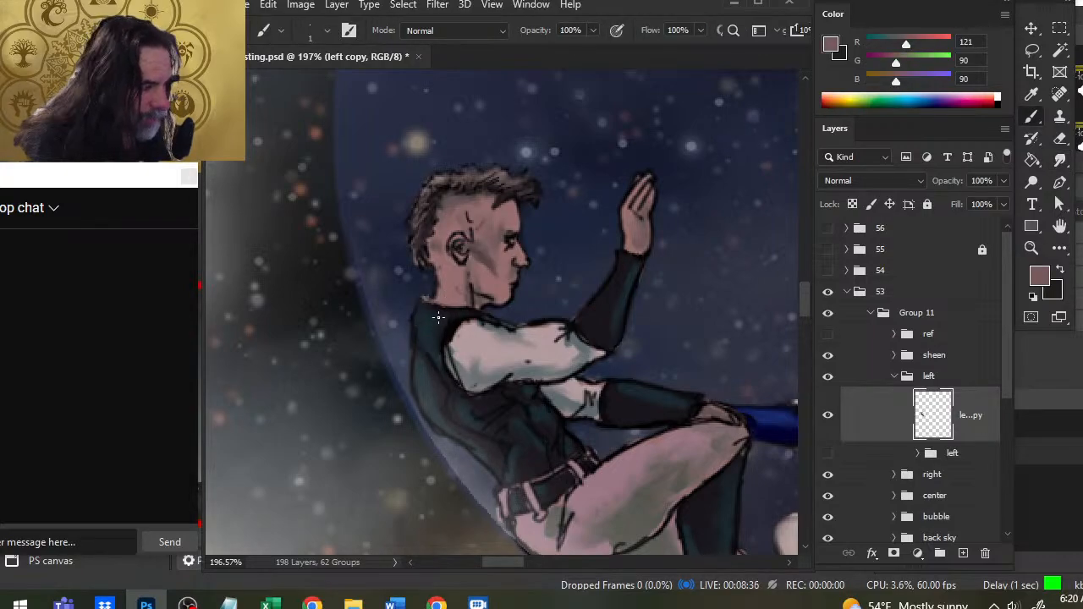
left_click(430, 303, "alt")
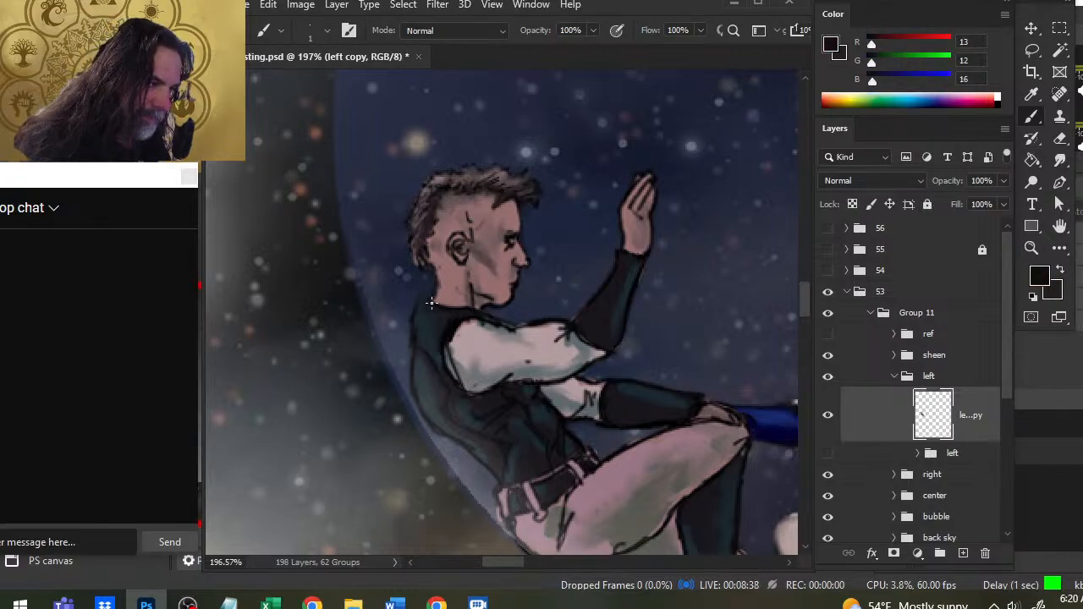
key("r")
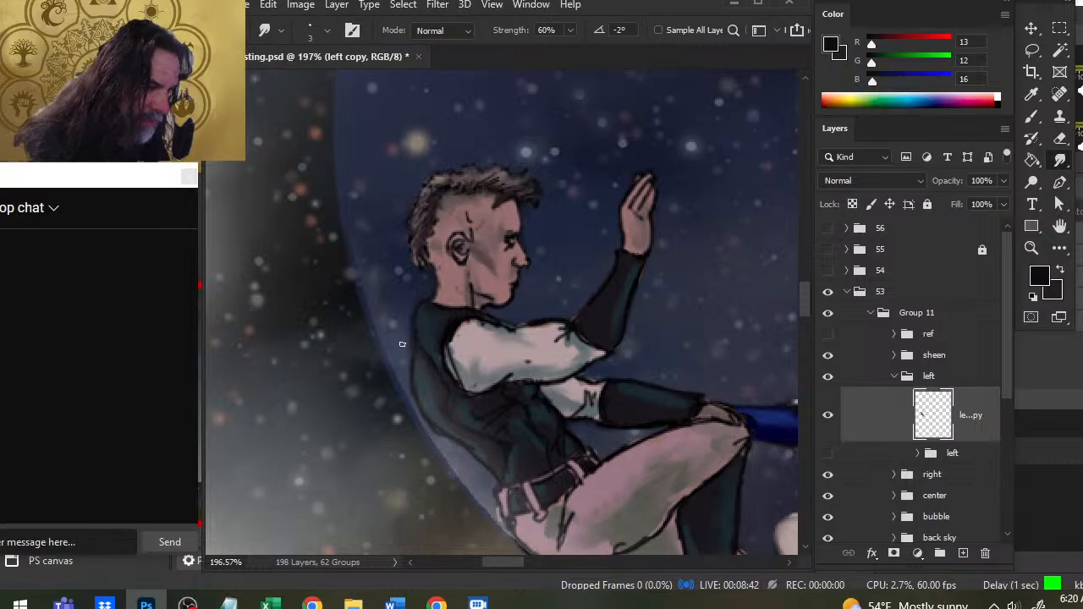
key("e")
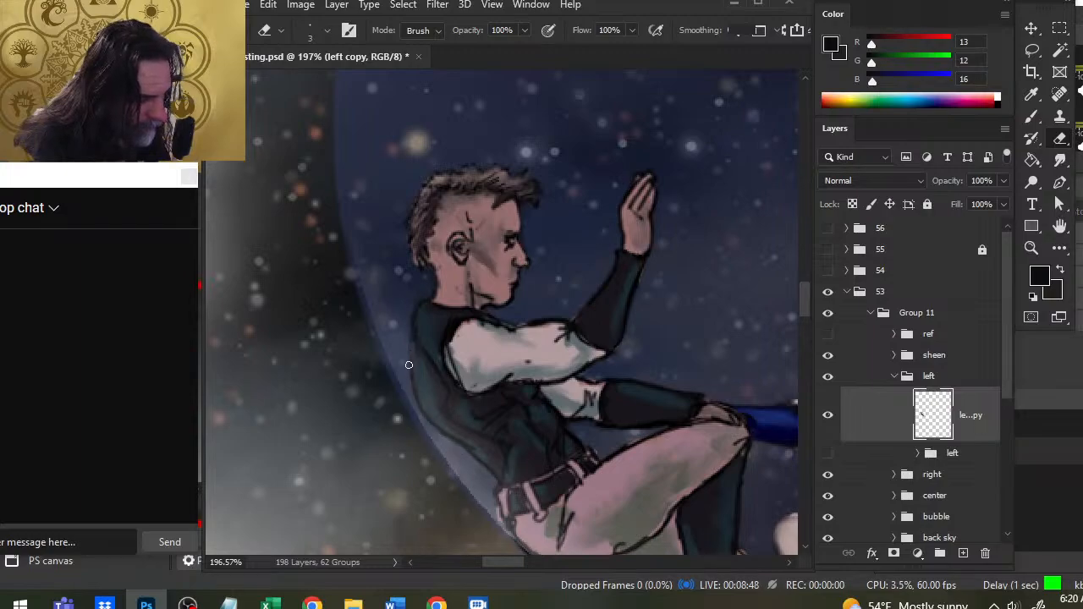
- Blend the outlines and folds of the raised arm's white sleeve with the size 4 Smudge tool at 60% strength, erasing along its edge
key("r")
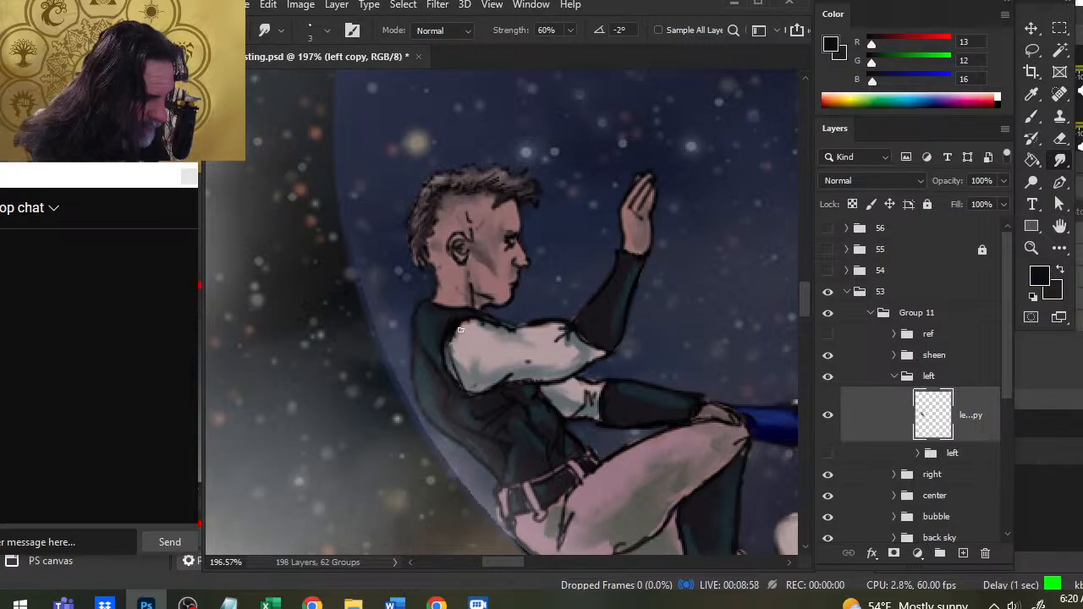
key("bracketright")
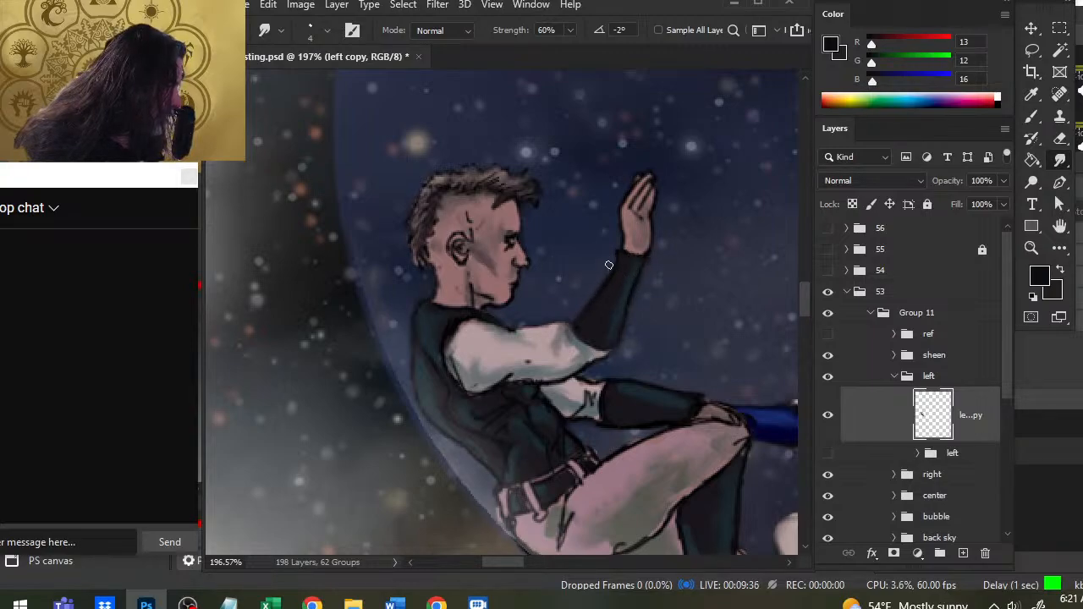
key("e")
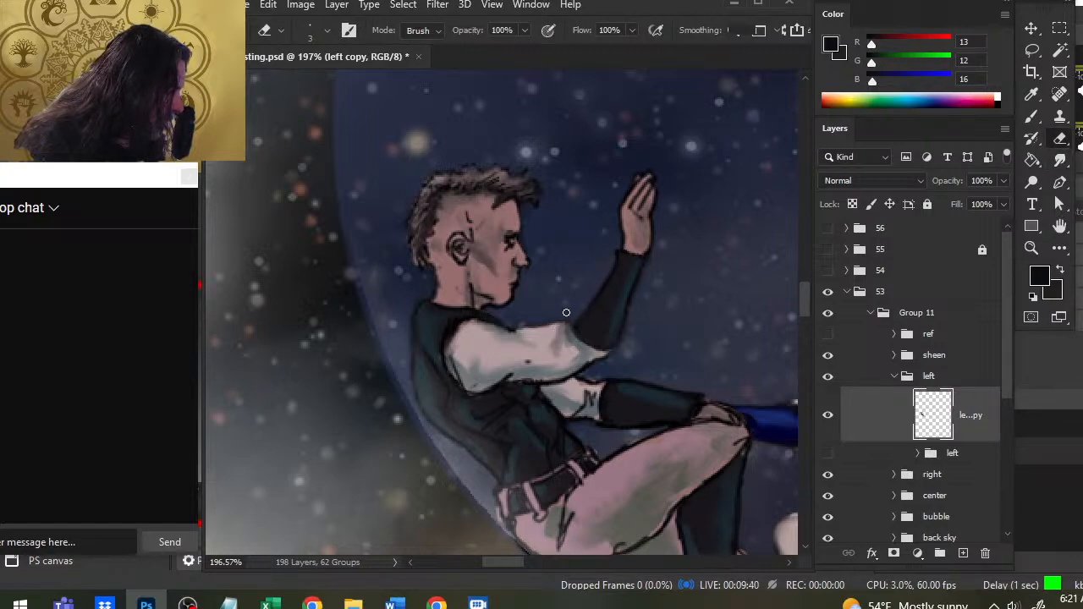
key("r")
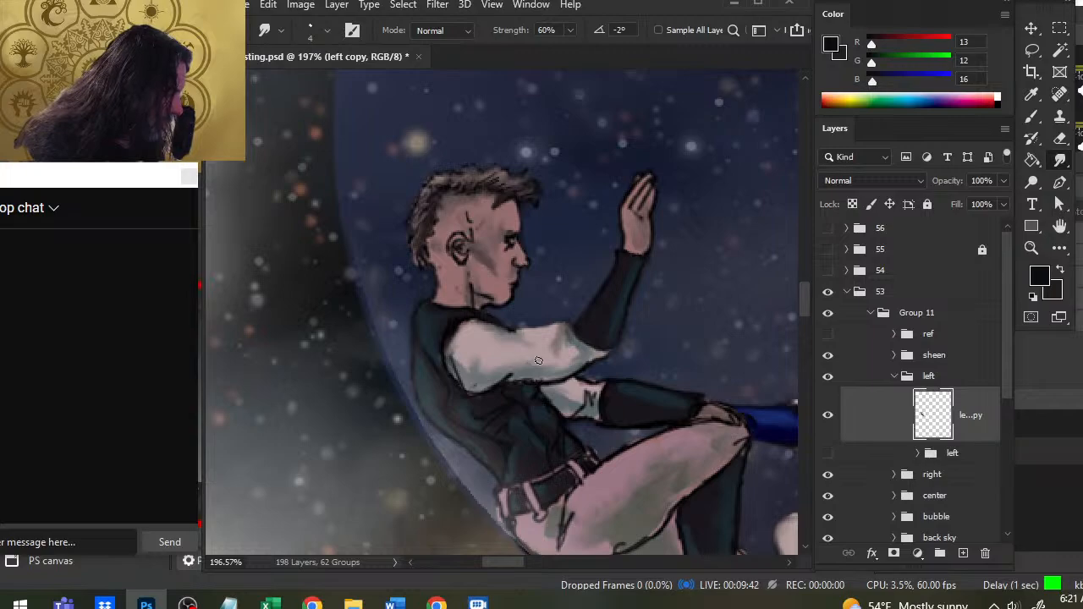
- Rework the top and front of the hair with sampled near-black (RGB 9, 7, 8) strokes, size 3 smudging at 60% strength, and light erasing
key("bracketleft")
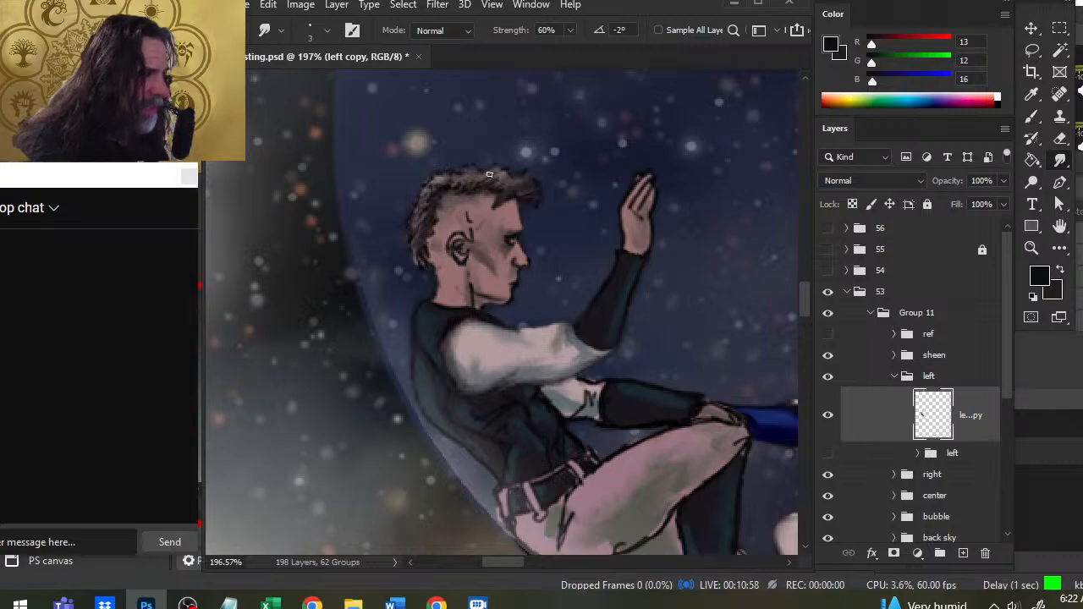
key("b")
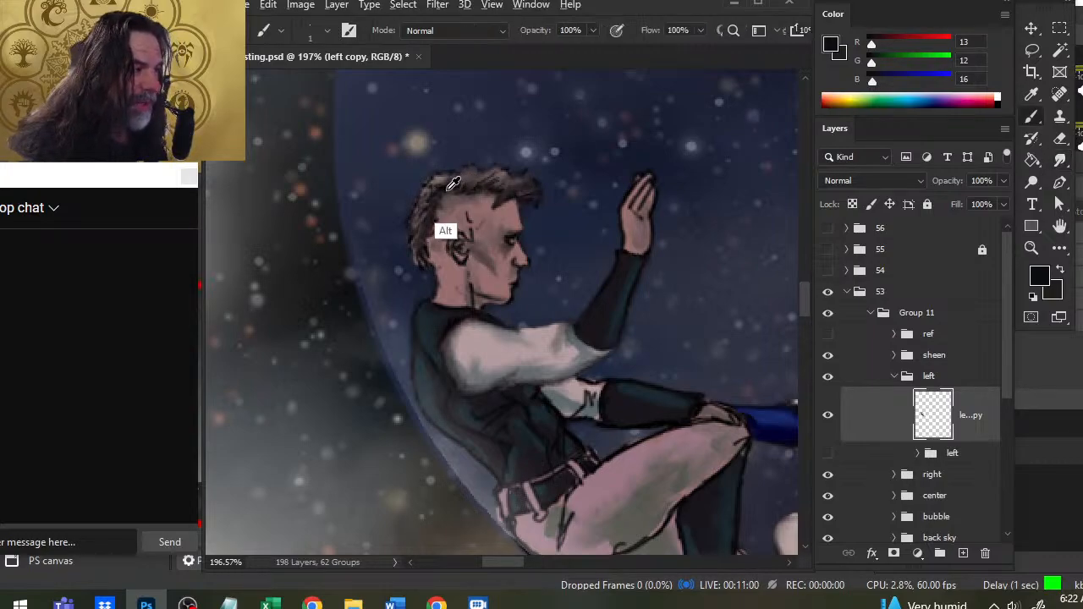
left_click(459, 179, "alt")
key("r")
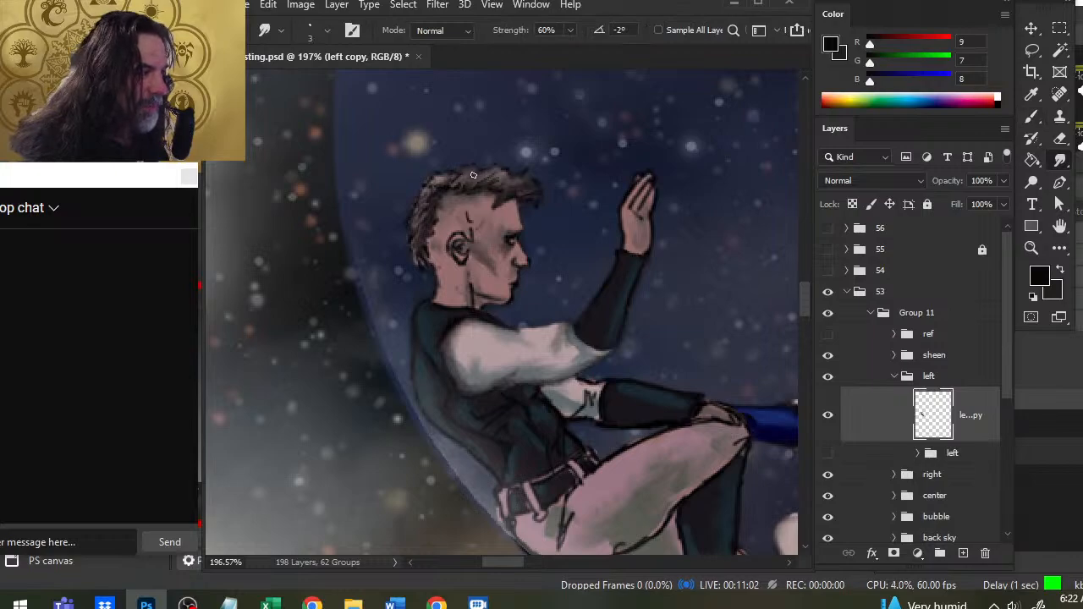
key("b")
left_click_drag(506, 184, 520, 176)
key("r")
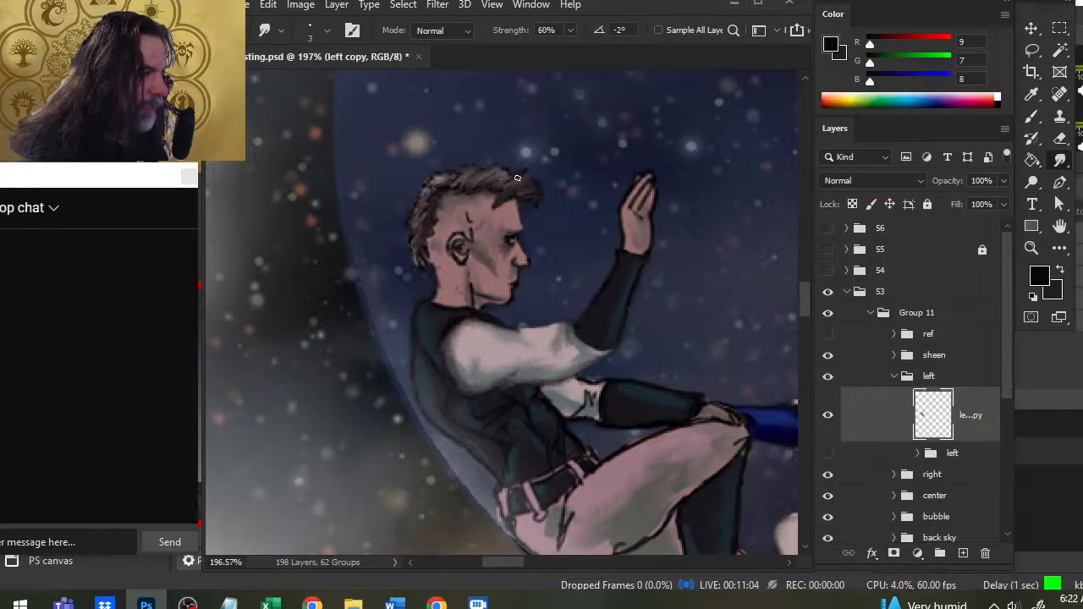
key("e")
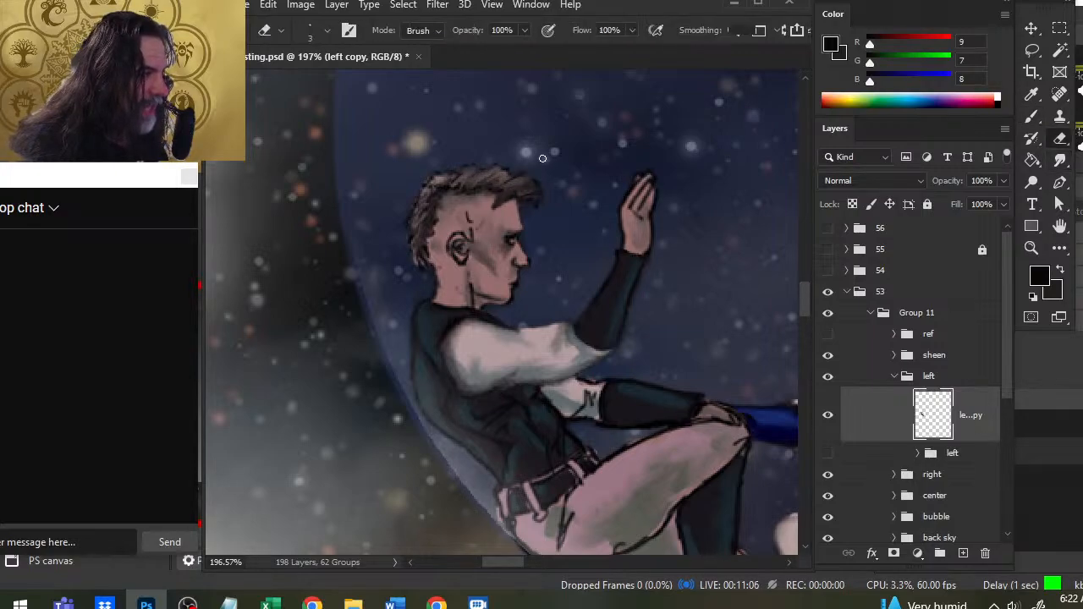
key("r")
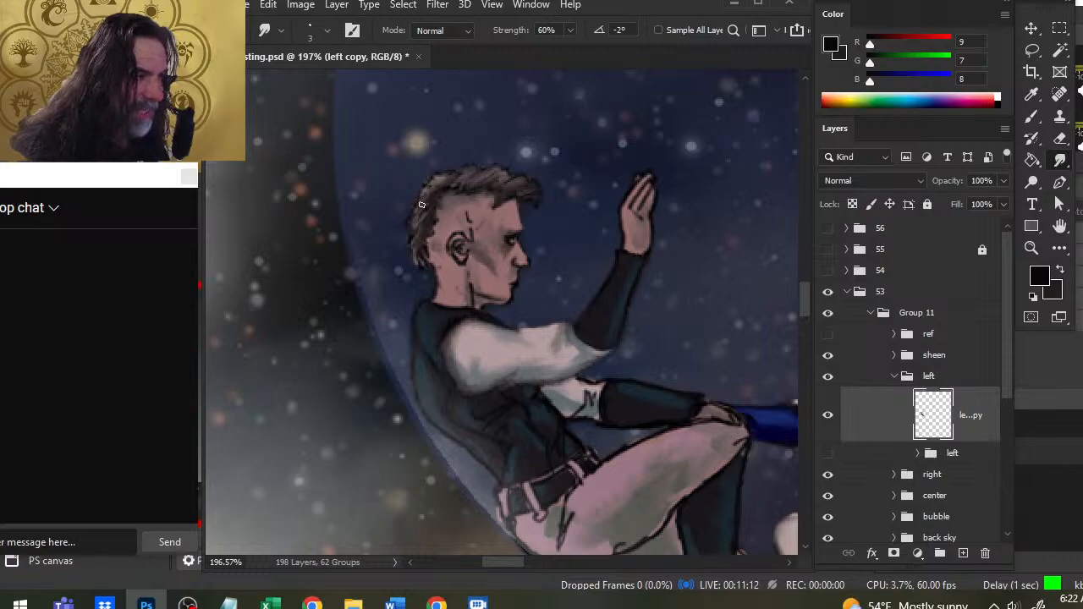
- Soften the back of the hair with a sampled grey-brown (RGB 78, 70, 76), smudging the strands and erasing stray edges
key("b")
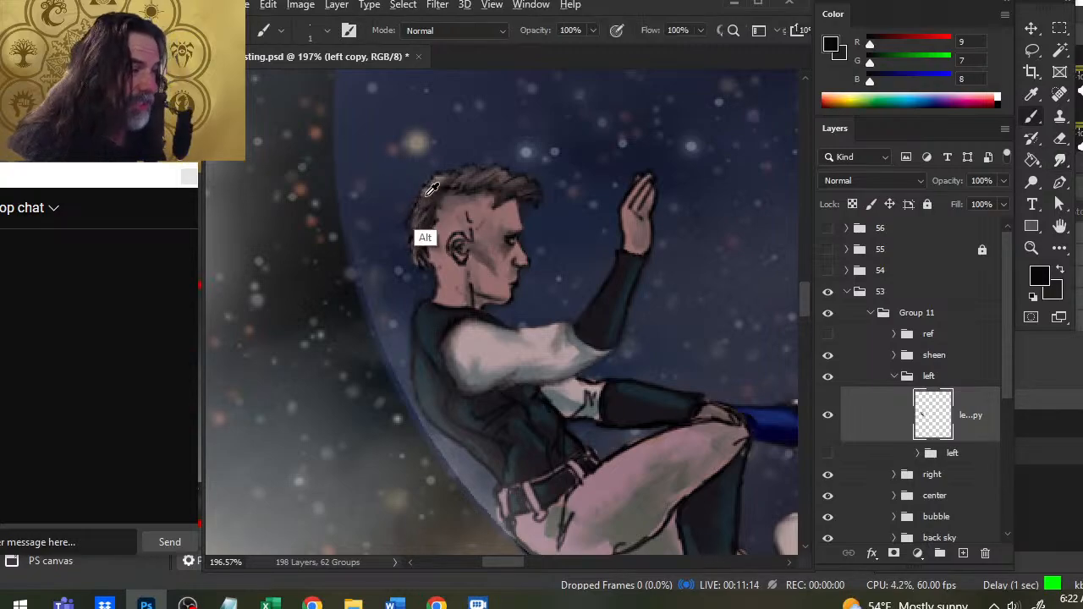
left_click(428, 219, "alt")
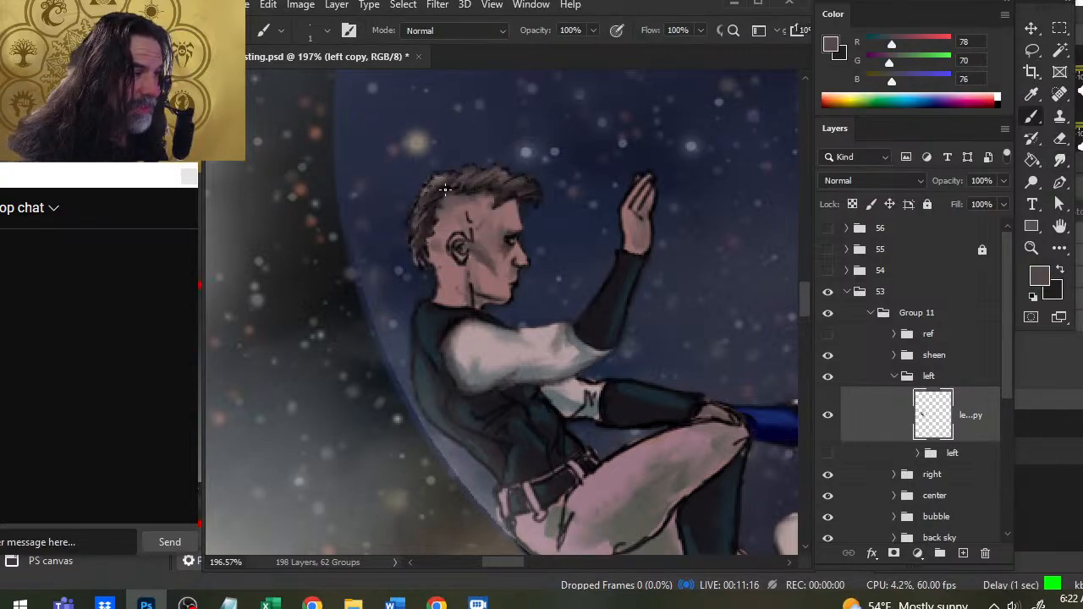
key("r")
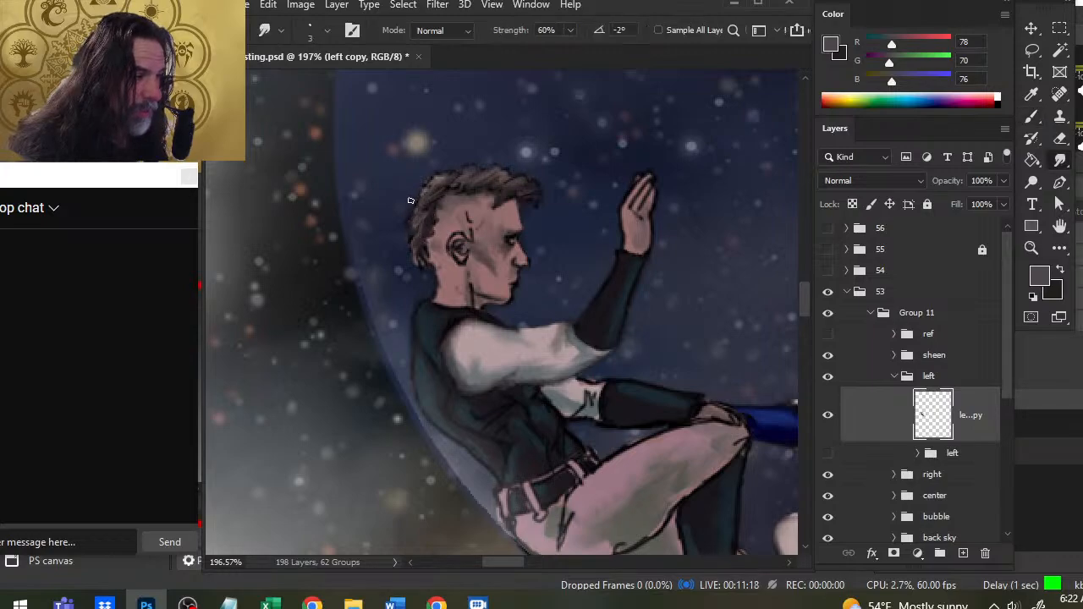
key("b")
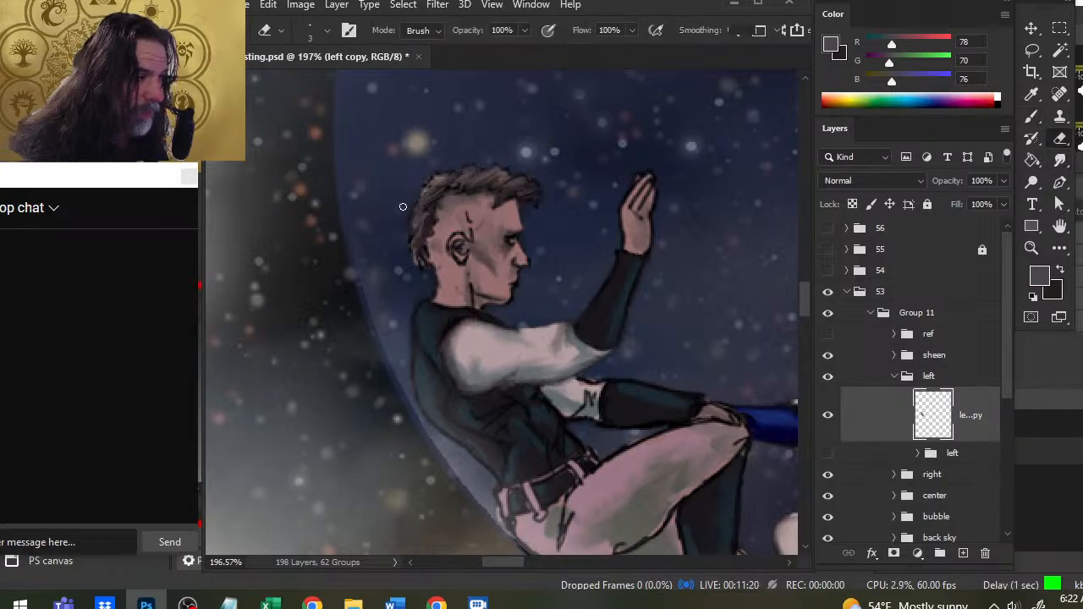
key("r")
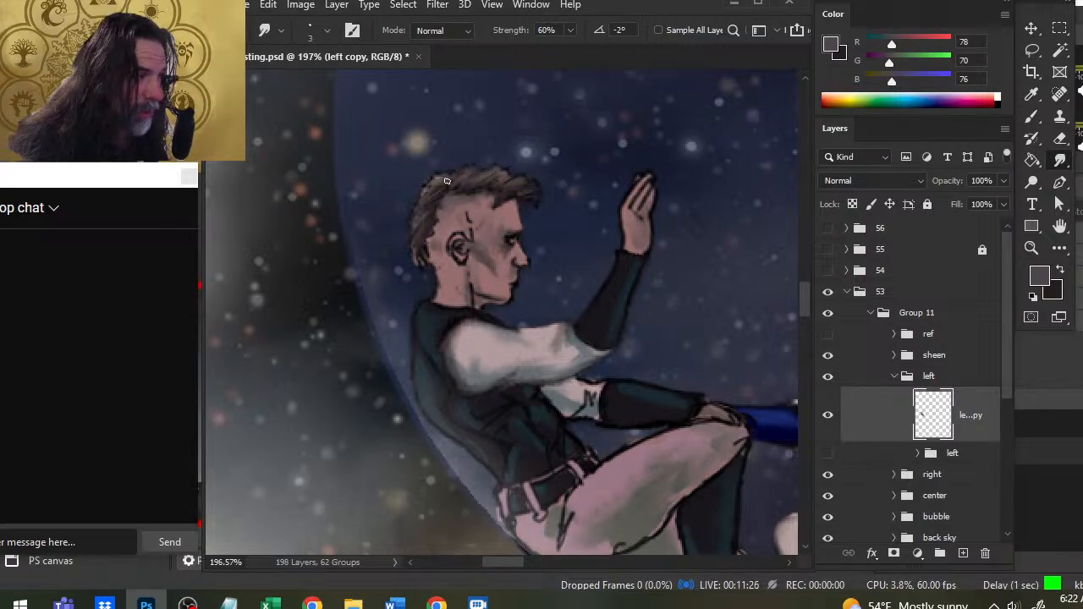
- Add fine dark strands (RGB 34, 29, 30) over the crown with the size 1 brush and smudge them into the hair
key("b")
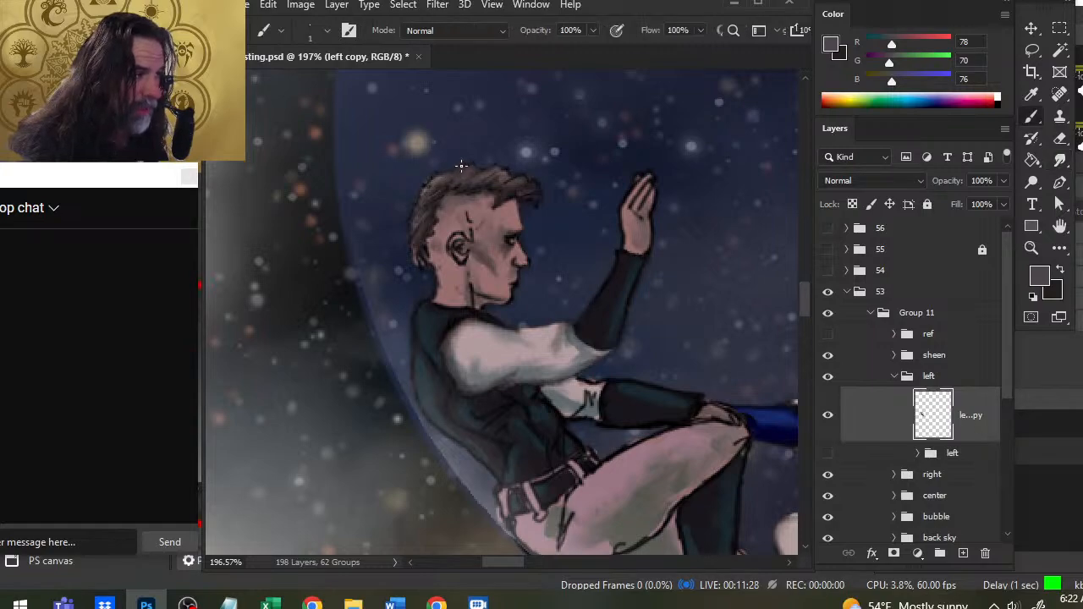
left_click(479, 204, "alt")
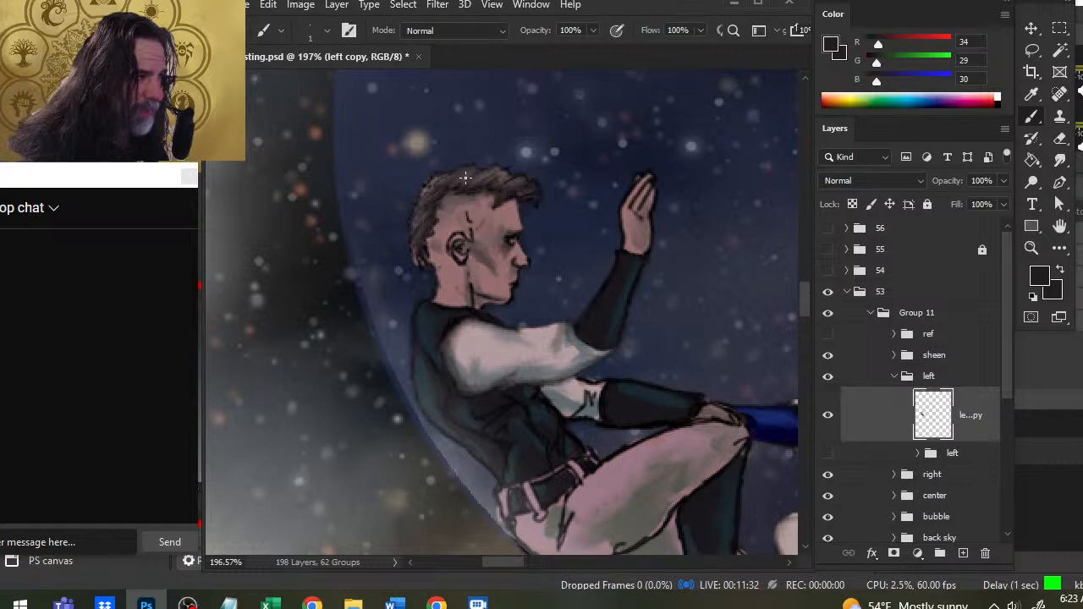
left_click_drag(440, 179, 426, 193)
key("r")
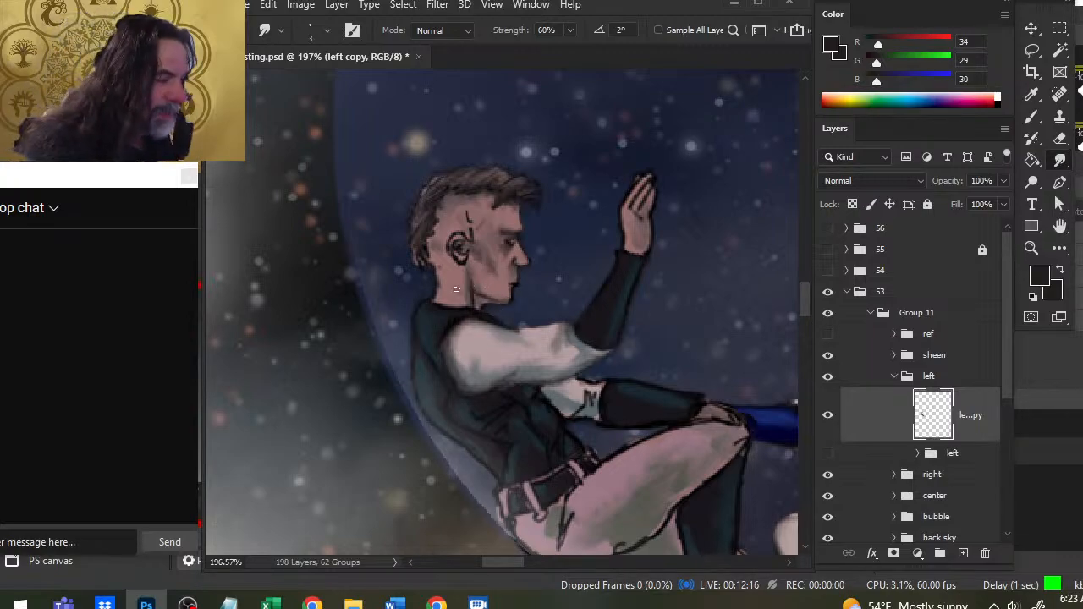
- Shade the neck from below the ear to the collar with the same dark tone and smudge it into the skin
key("b")
left_click_drag(453, 268, 461, 307)
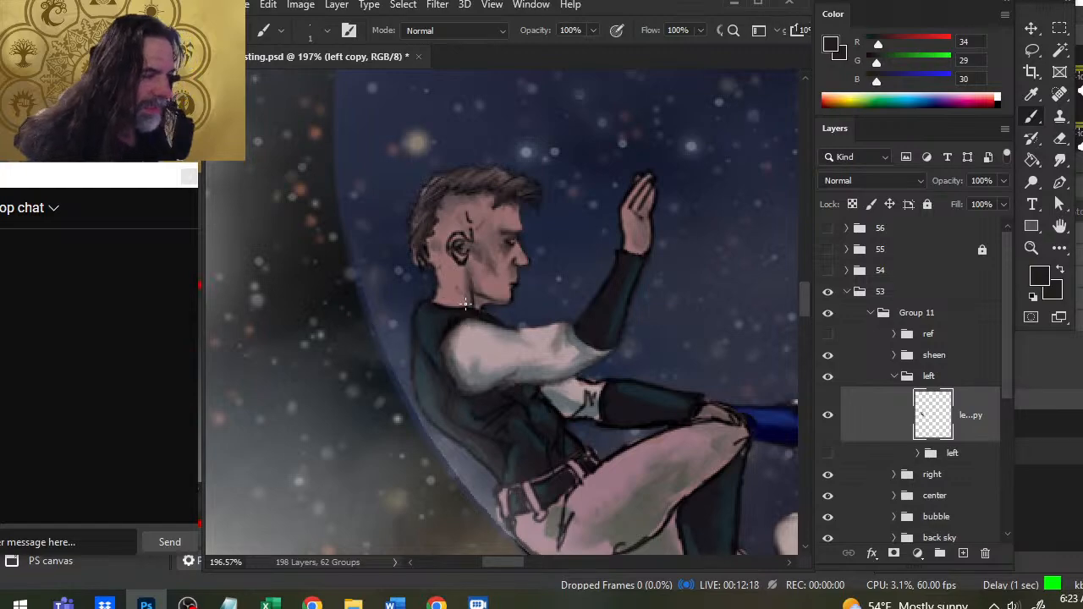
key("r")
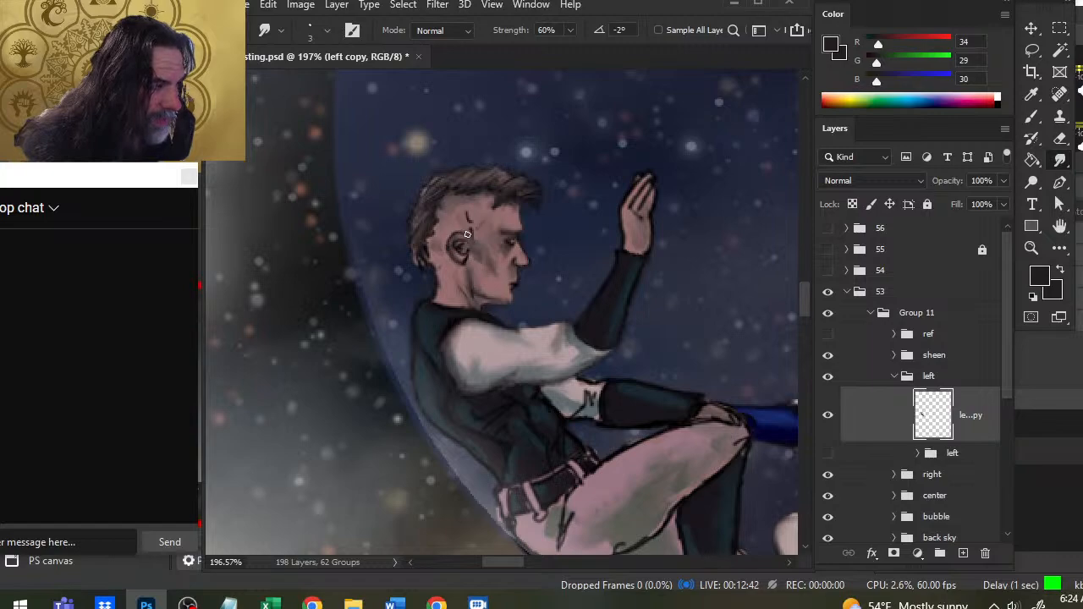
- Touch up the dark lines inside the ear and smudge the ear and temple lines into the surrounding skin
key("b")
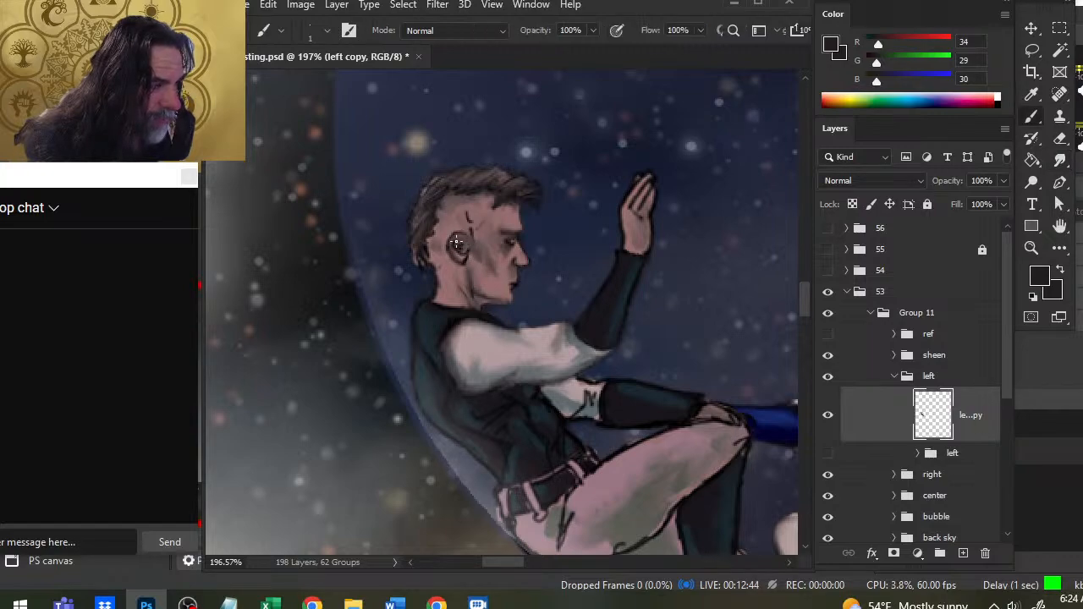
key("r")
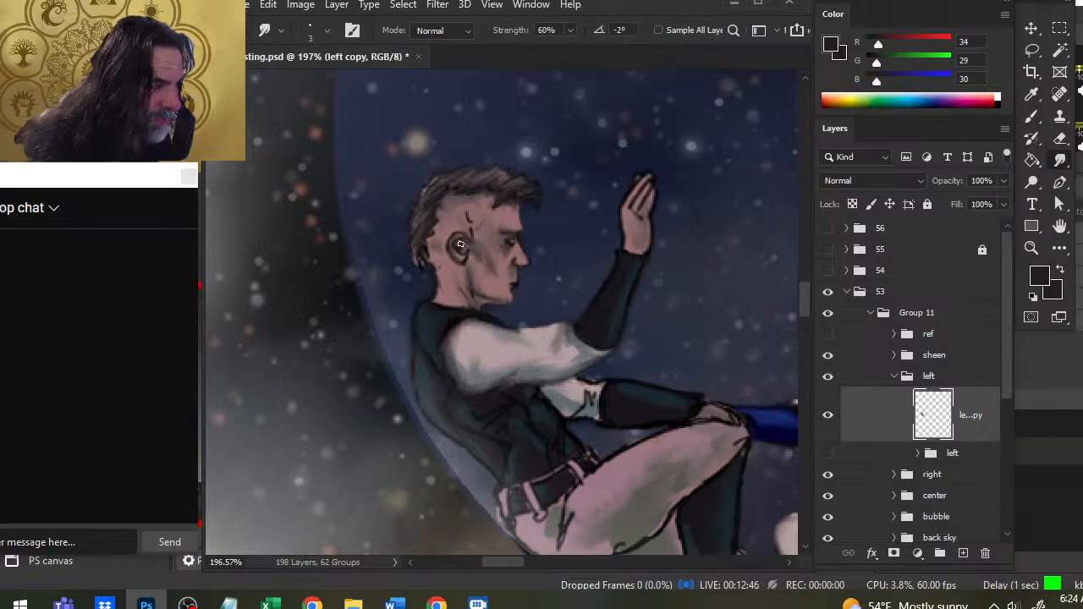
mouse_move(463, 245)
left_mouse_down()
mouse_move(467, 253)
mouse_move(469, 218)
mouse_move(480, 215)
left_mouse_up()
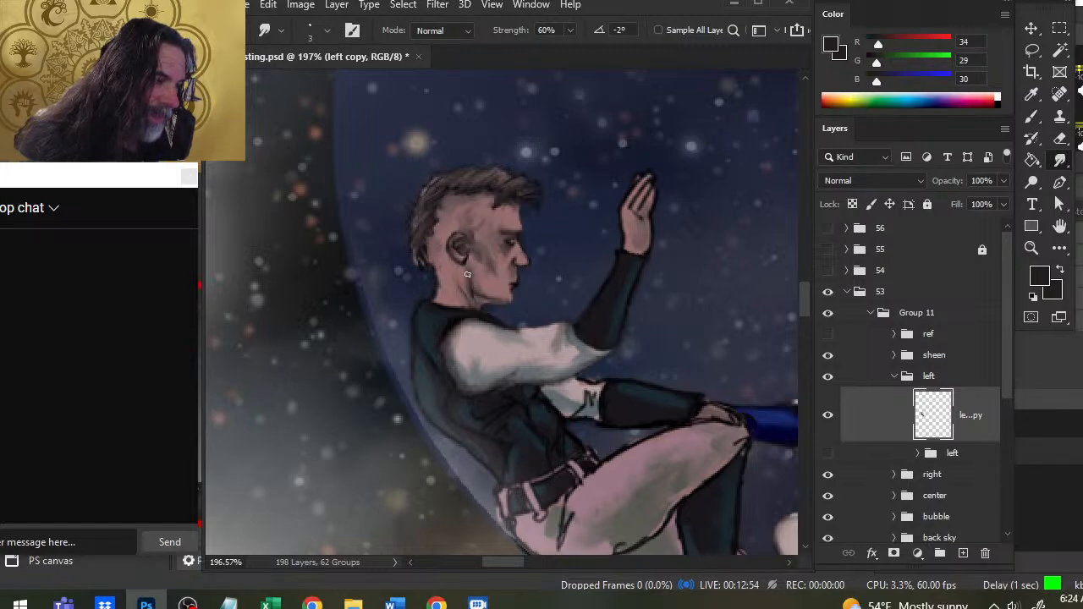
- Paint skin highlights inside the ear with a sampled tone (RGB 137, 101, 103), alternating size 1 brush strokes with size 3 smudging
key("b")
left_click(466, 274, "alt")
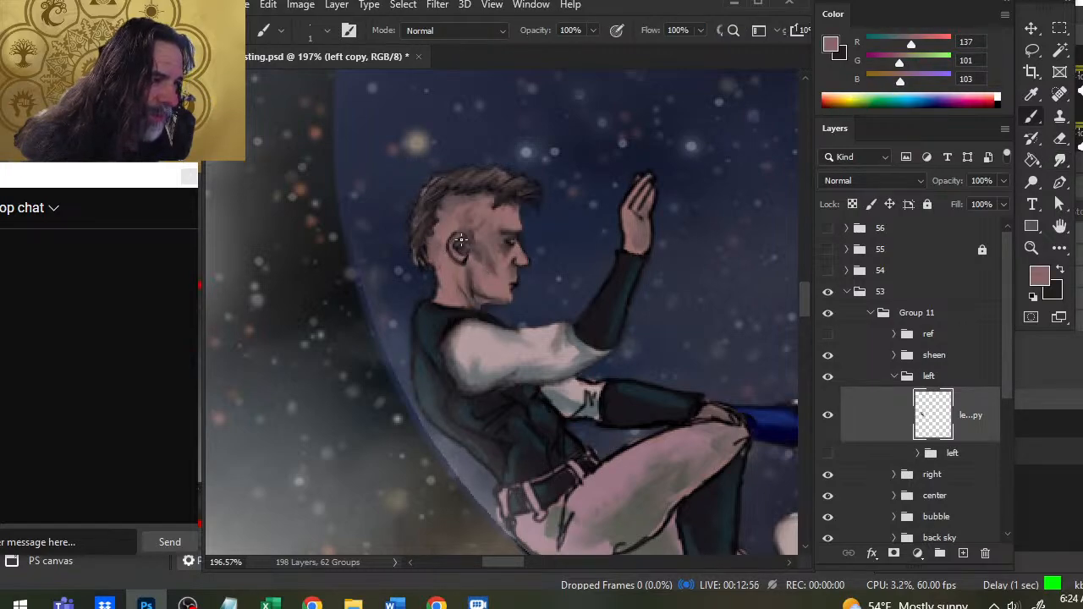
key("r")
key("b")
key("r")
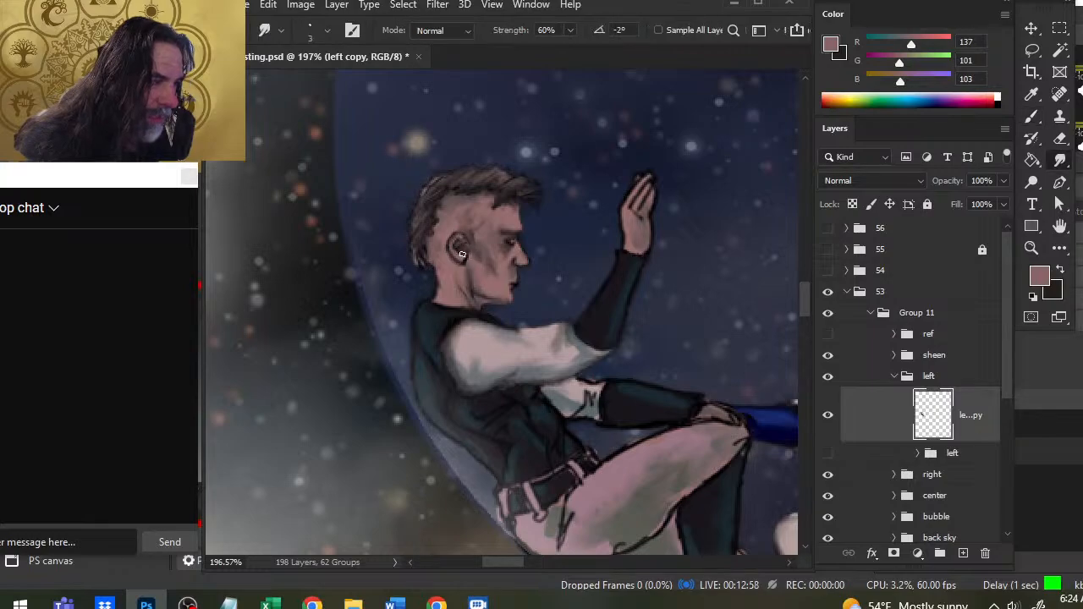
key("b")
key("r")
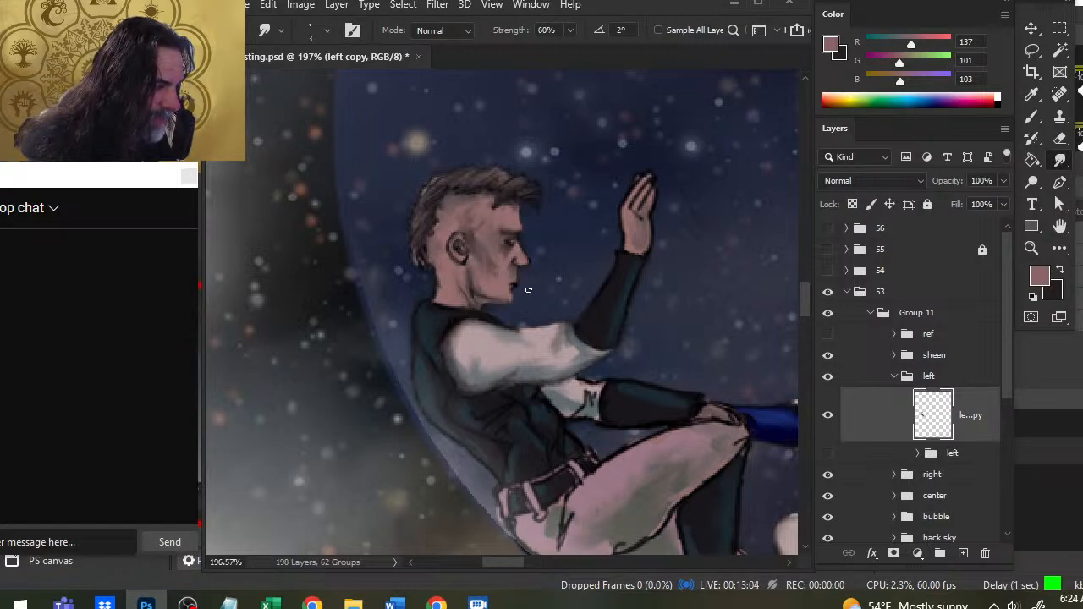
- Refine the face profile from brow to chin with sampled near-black (RGB 23, 17, 19), smudging, and a skin tone (RGB 150, 110, 110)
key("b")
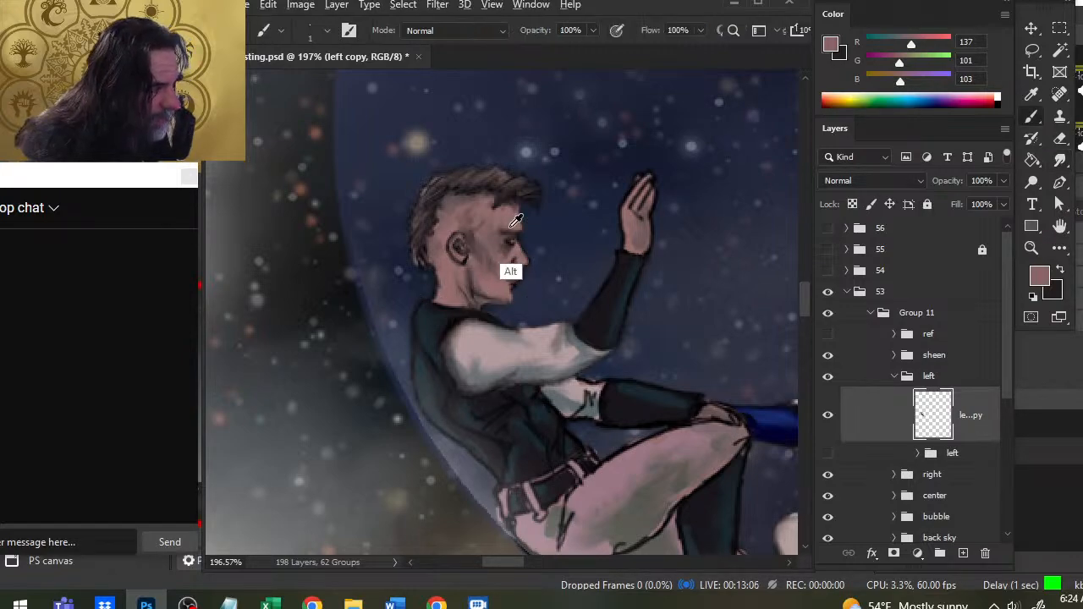
left_click_drag(516, 221, 520, 292)
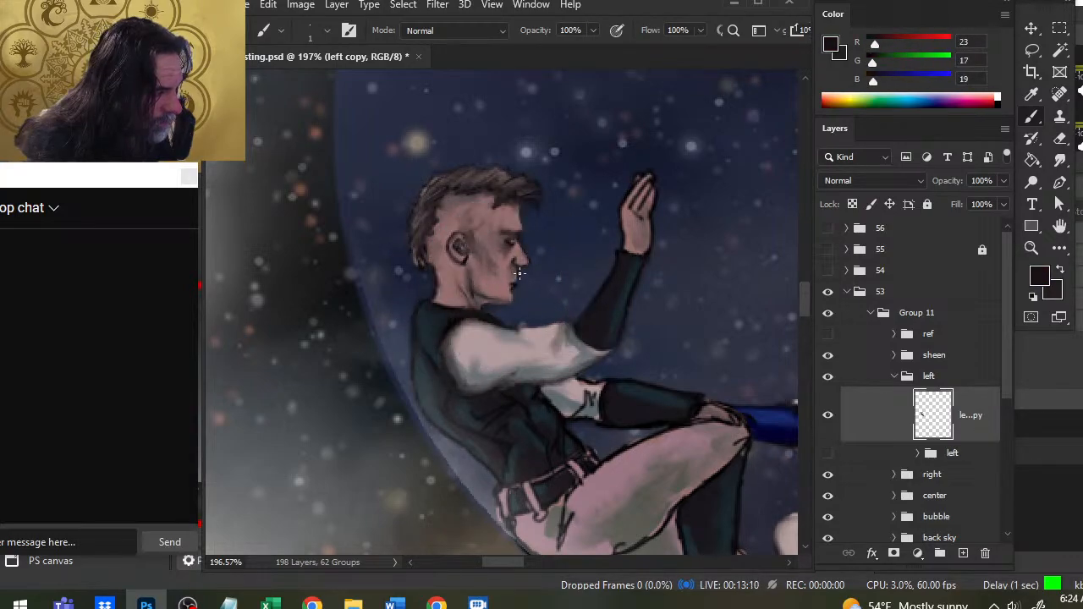
key("r")
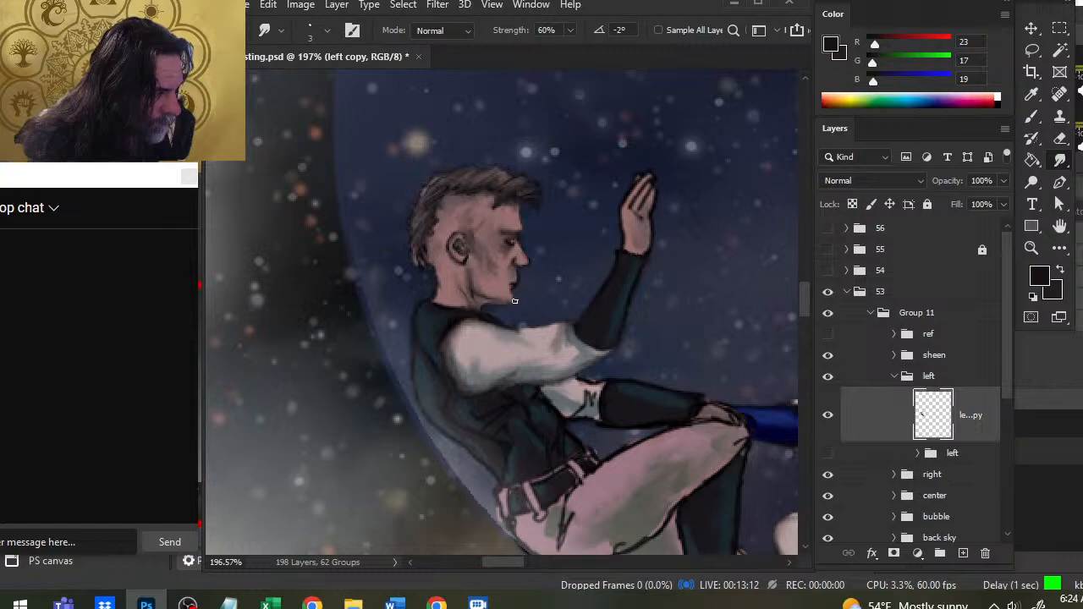
key("b")
left_click(496, 330, "alt")
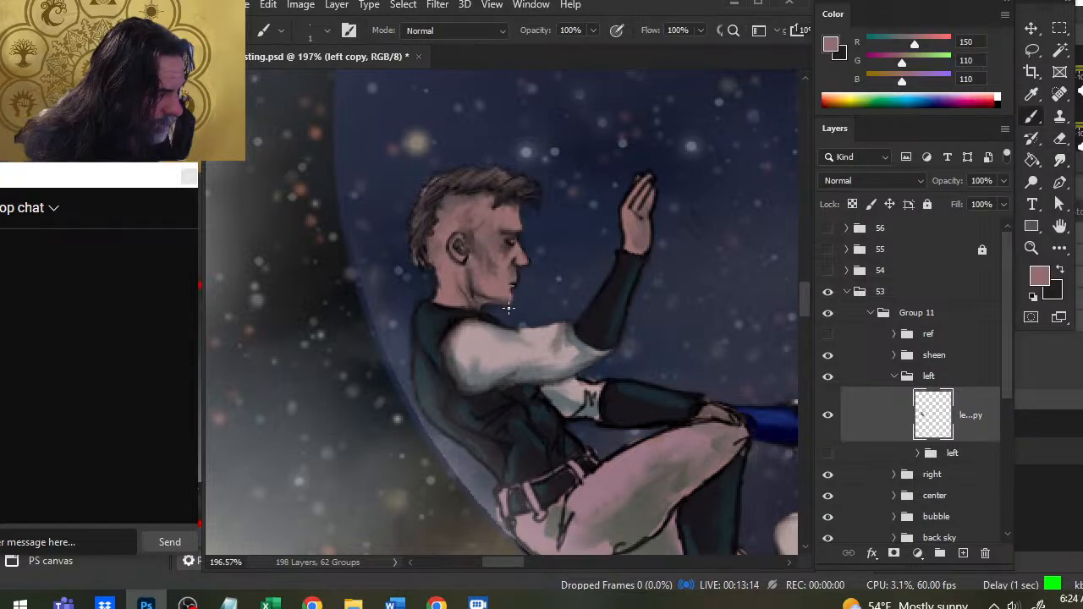
- Define the mouth and lower lip with a sampled near-black (RGB 15, 13, 15) and smudge the lines into the surrounding skin
key("x")
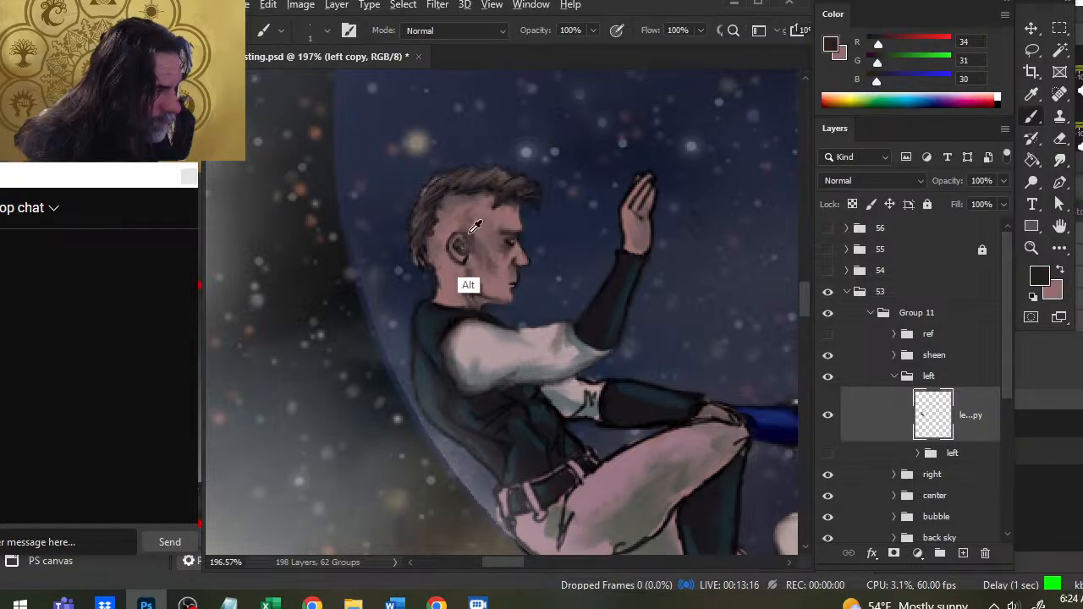
left_click(464, 257, "alt")
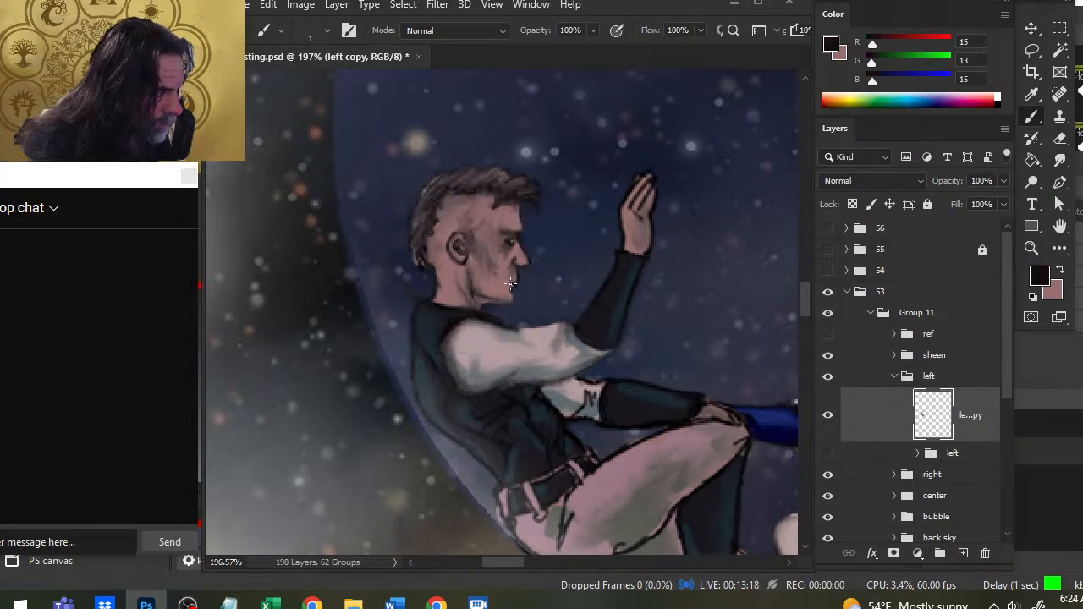
key("r")
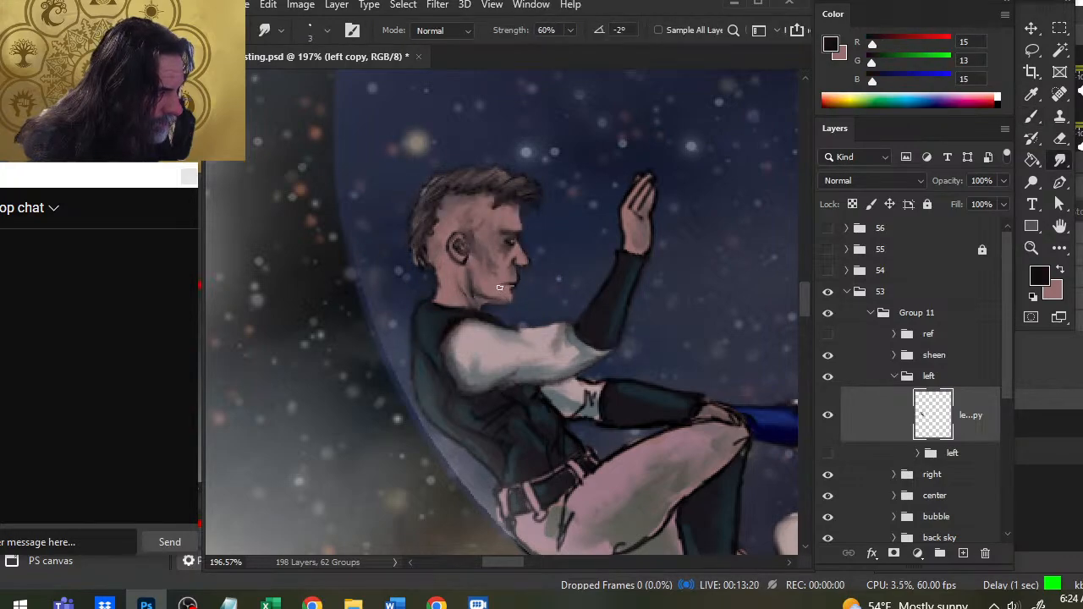
key("b")
key("r")
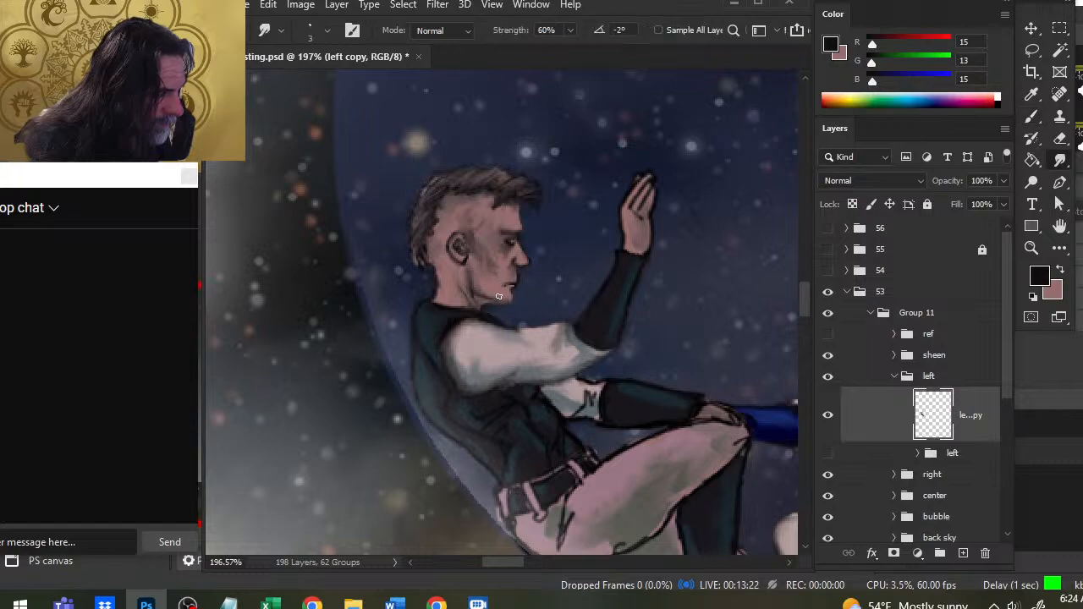
key("b")
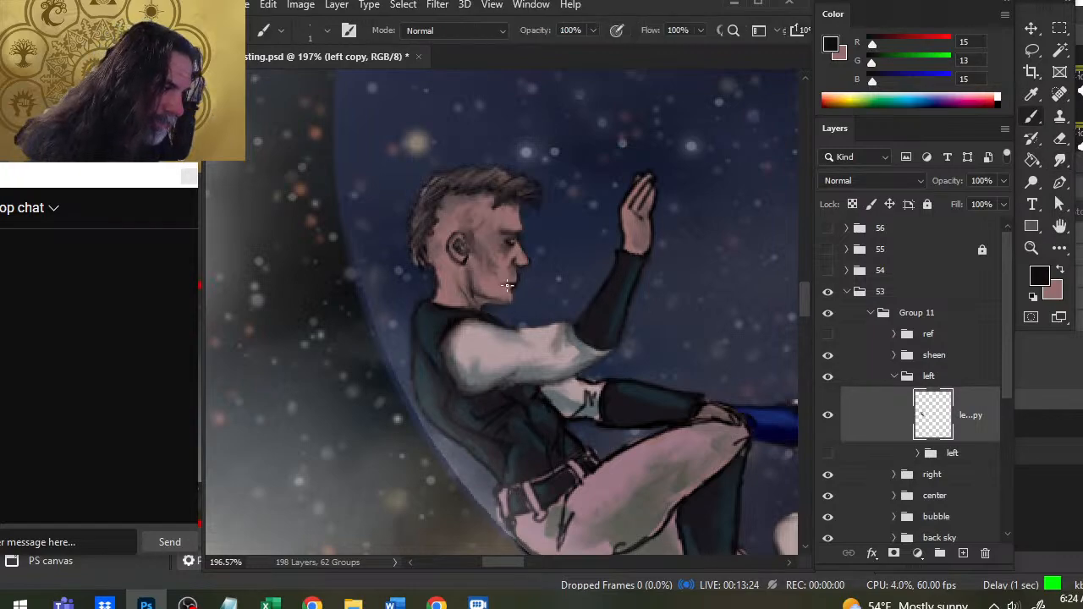
key("r")
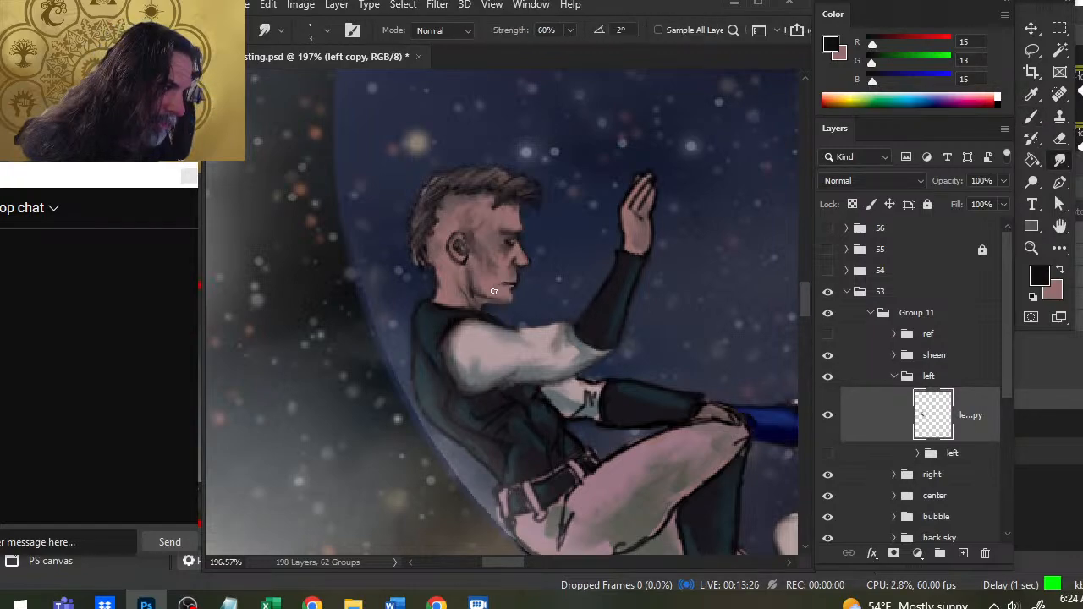
- Shade the cheek crease, chin and jaw with the same near-black, alternating size 1 brush strokes with size 3 smudging
key("b")
key("r")
left_click_drag(499, 273, 495, 278)
key("b")
key("r")
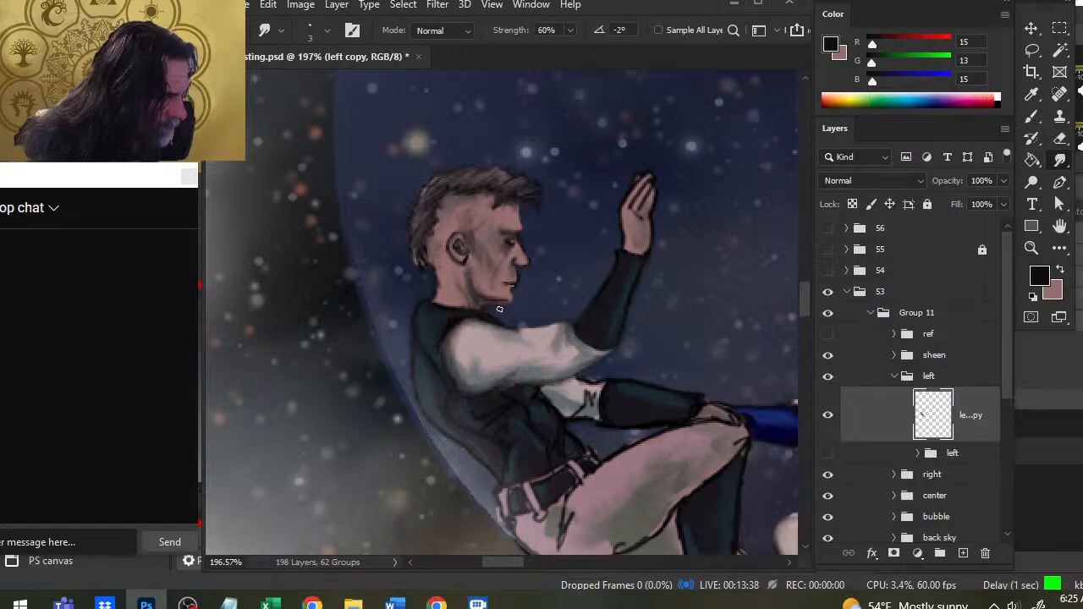
key("b")
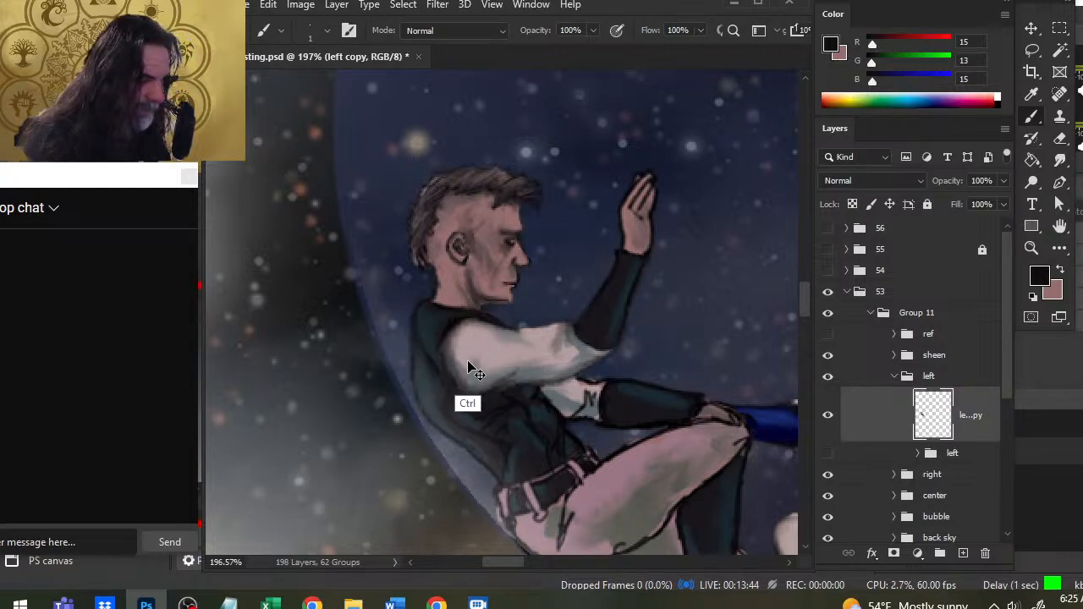
key("r")
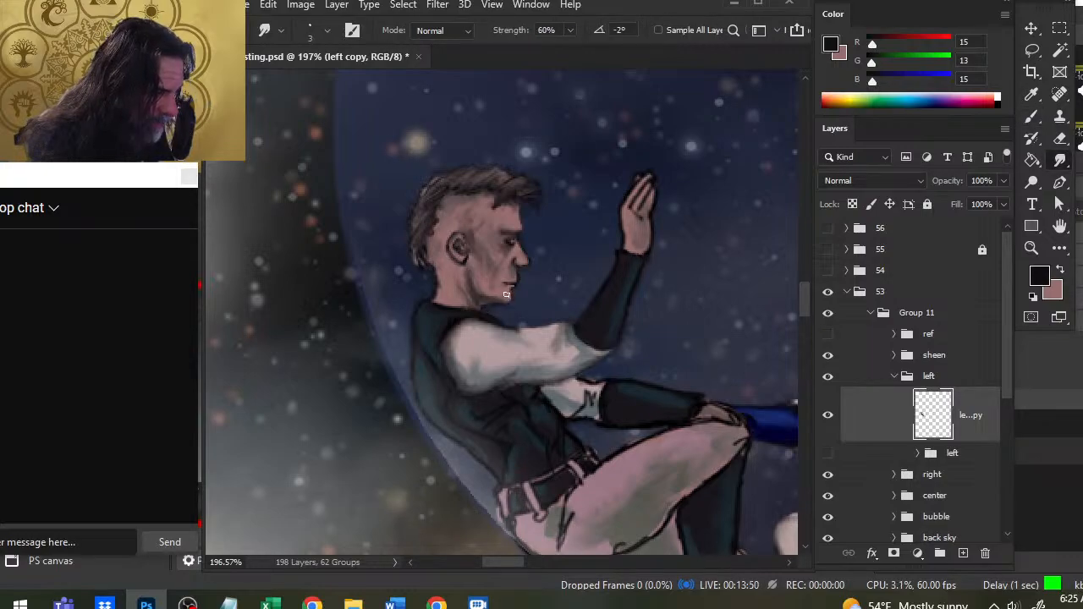
key("b")
key("r")
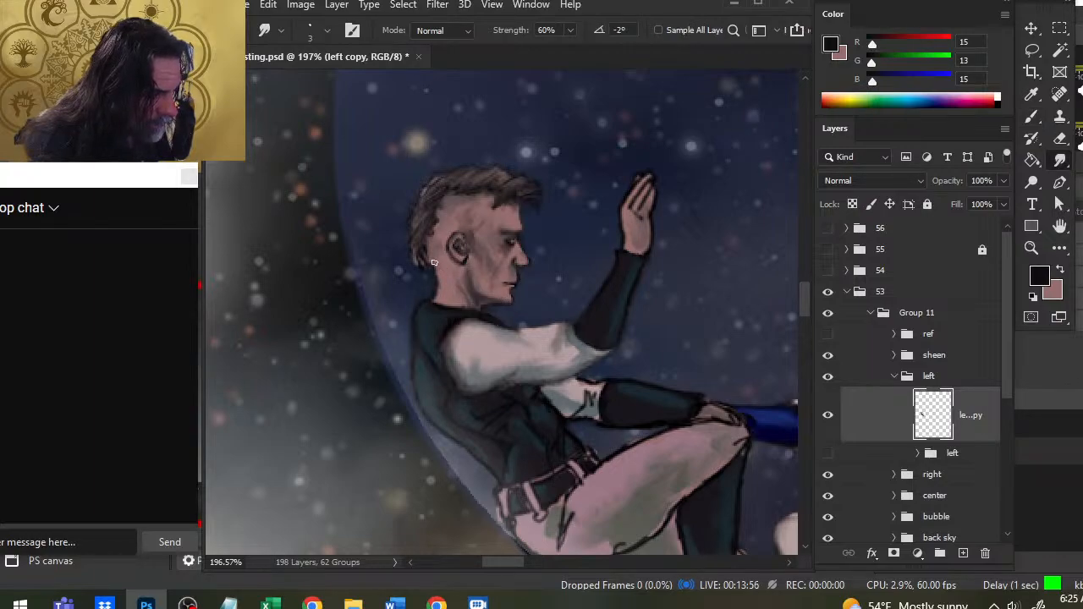
- Touch up the nape below the hairline with brush and smudge strokes, and paint the dark collar edge across the neck
key("b")
key("r")
key("b")
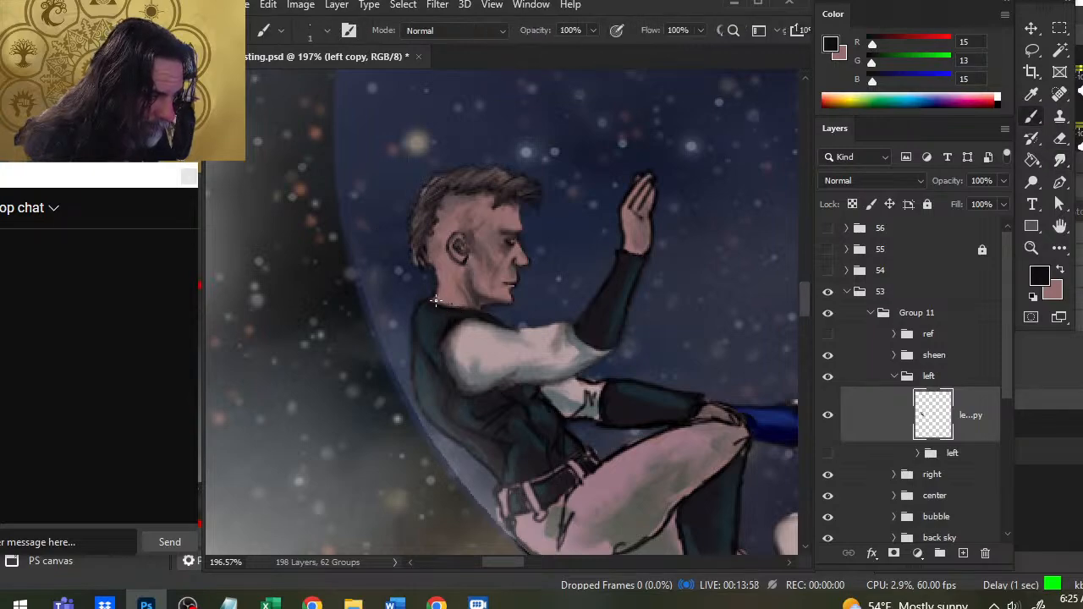
left_click_drag(435, 300, 457, 308)
- Soften and clean up the outline of the raised hand and its forearm with size 3 smudging and erasing
key("r")
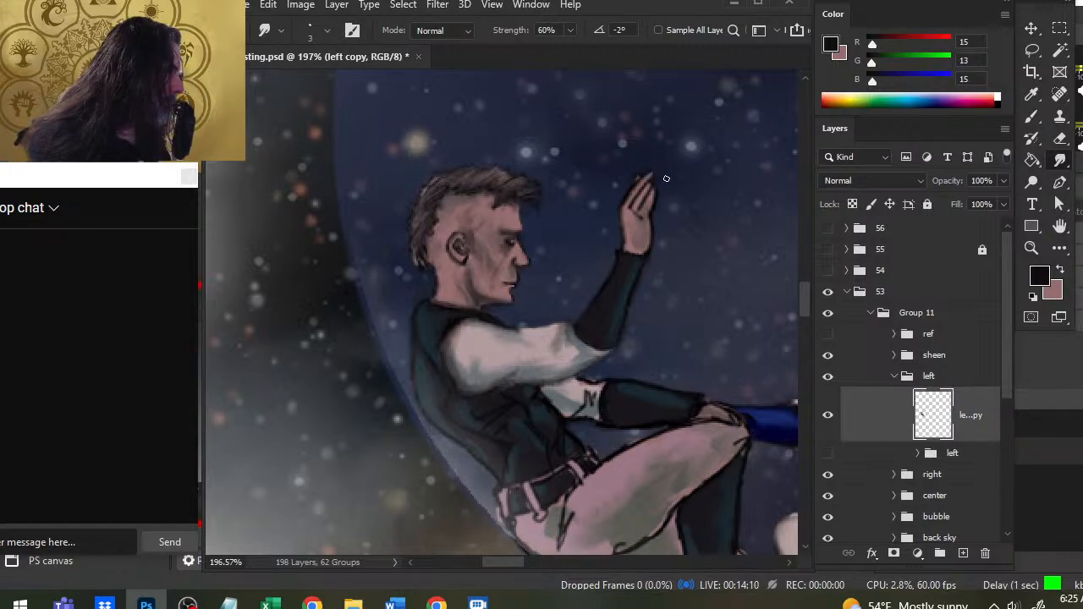
key("e")
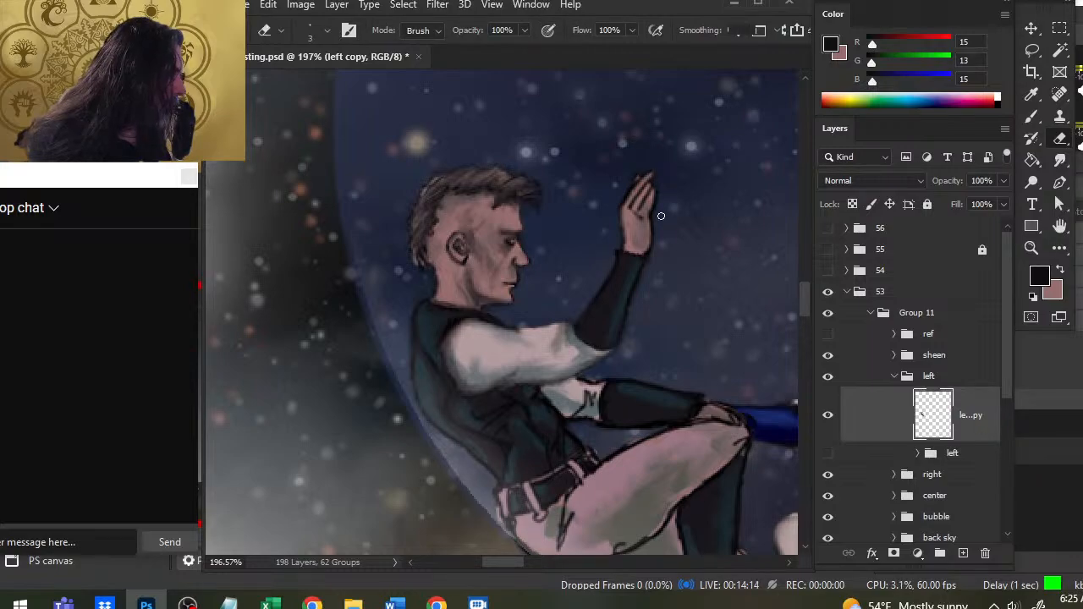
key("r")
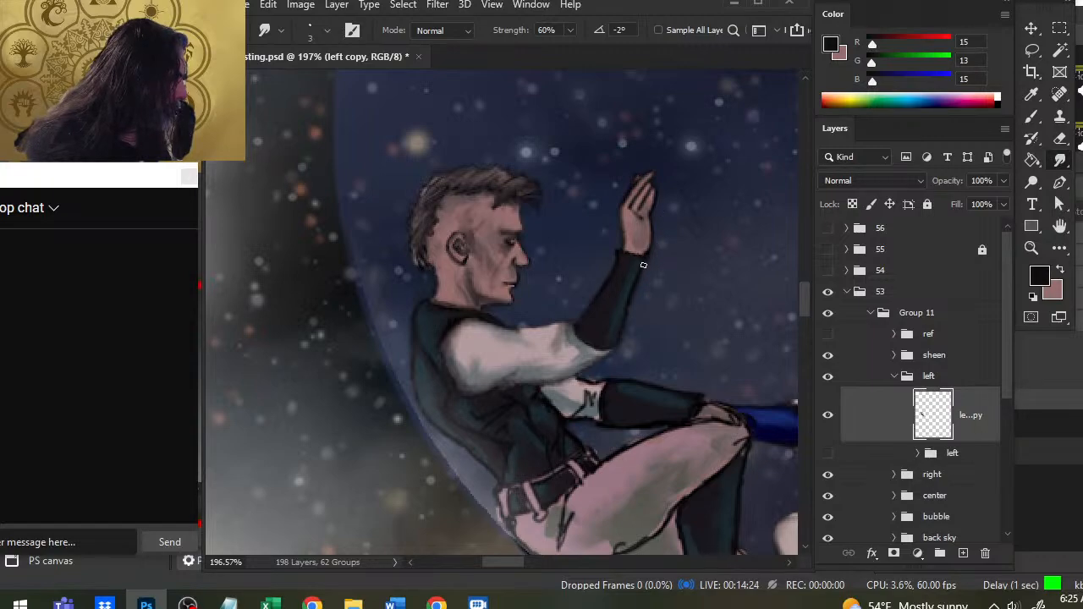
- Erase stray edges around the lower forearm and smudge its outline and the dark fold lines on the white sleeve
left_click_drag(614, 351, 518, 273)
key("e")
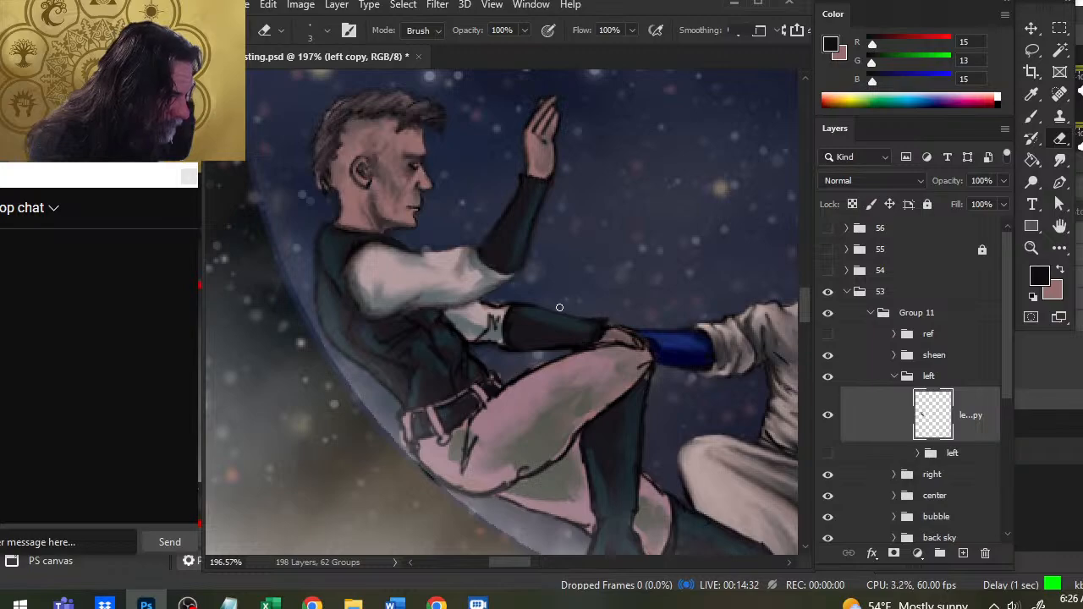
key("r")
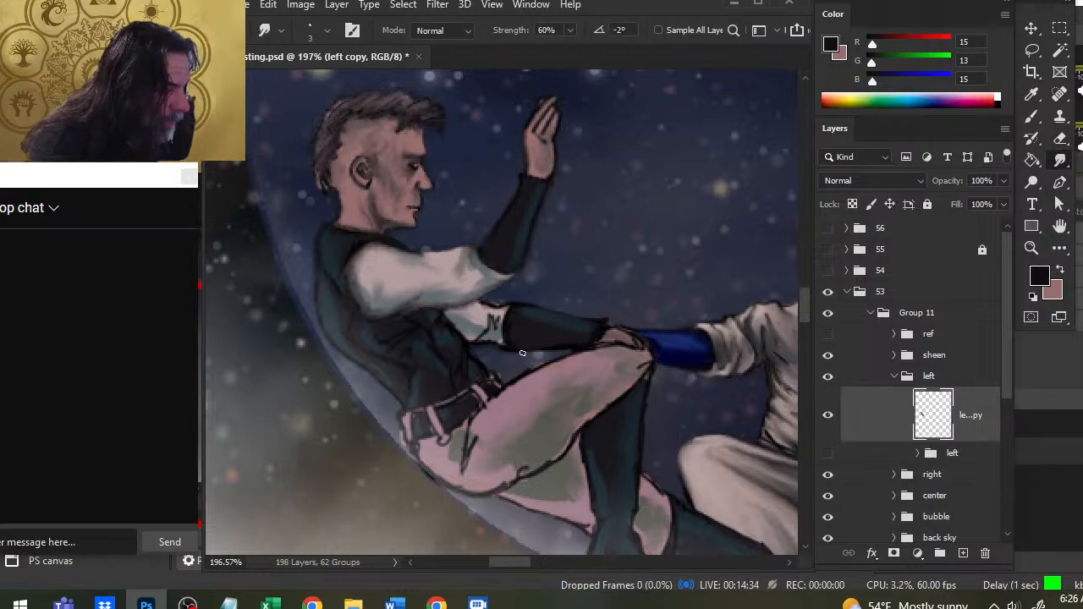
key("e")
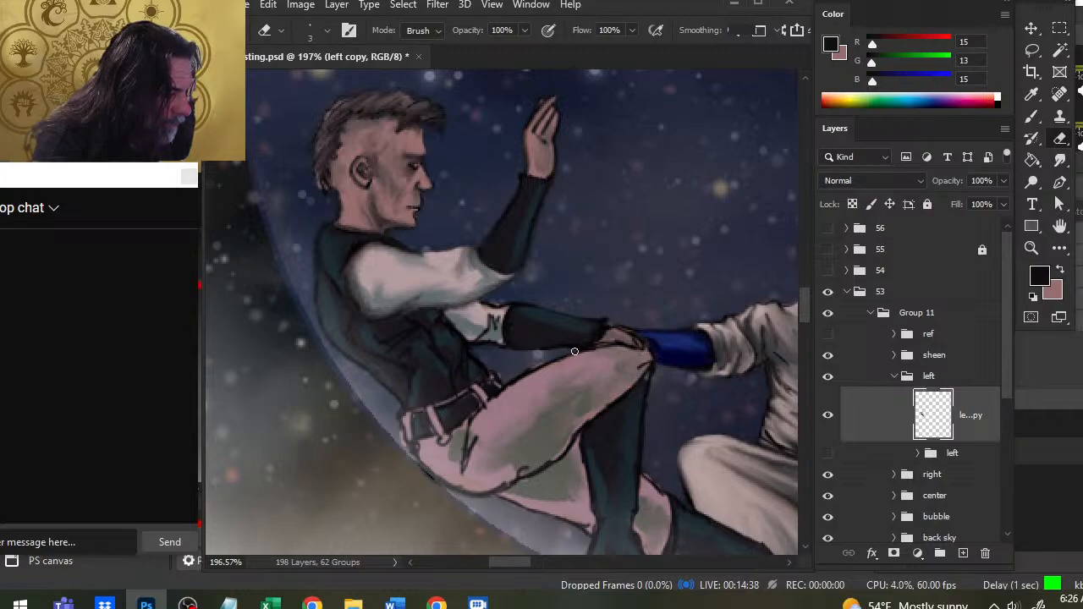
key("r")
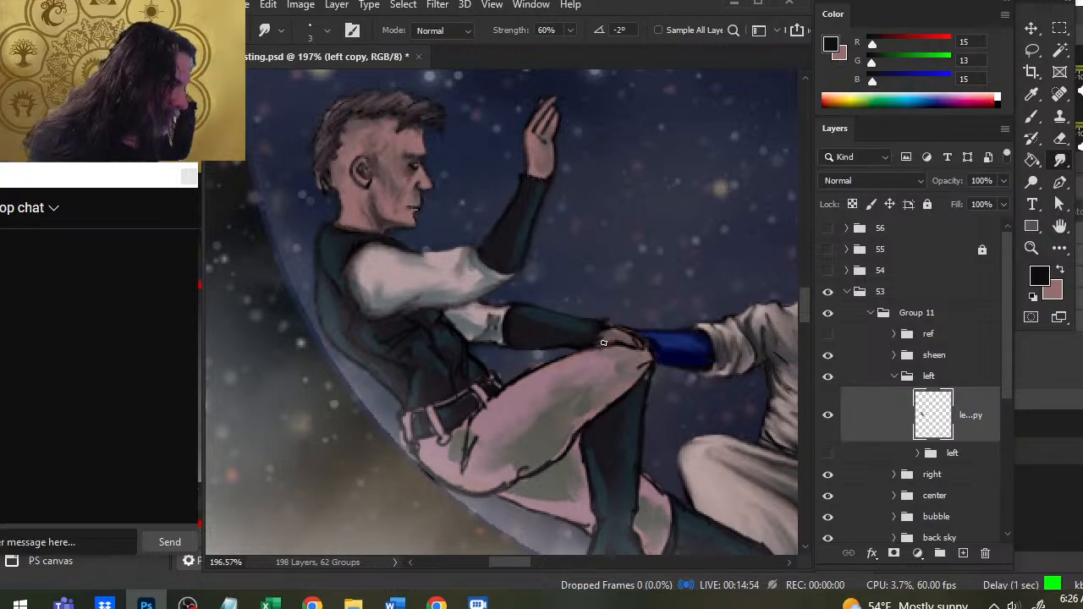
- Repaint the hand on the knee with sampled skin tones (RGB 138, 102, 105 and 109, 84, 86) and a dark brown (RGB 36, 29, 26)
key("b")
left_click(539, 193, "alt")
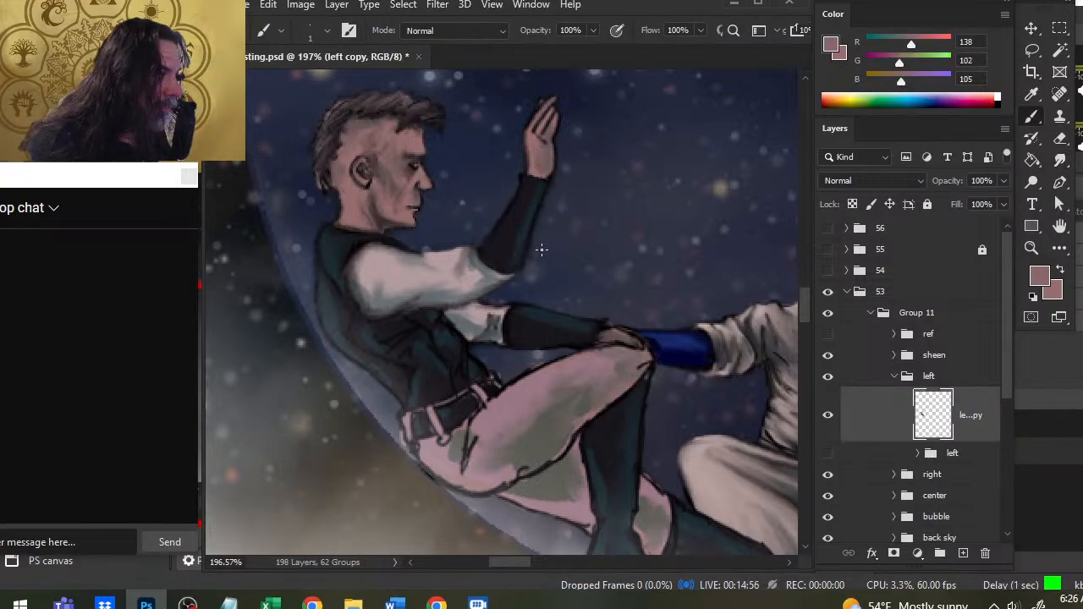
key("r")
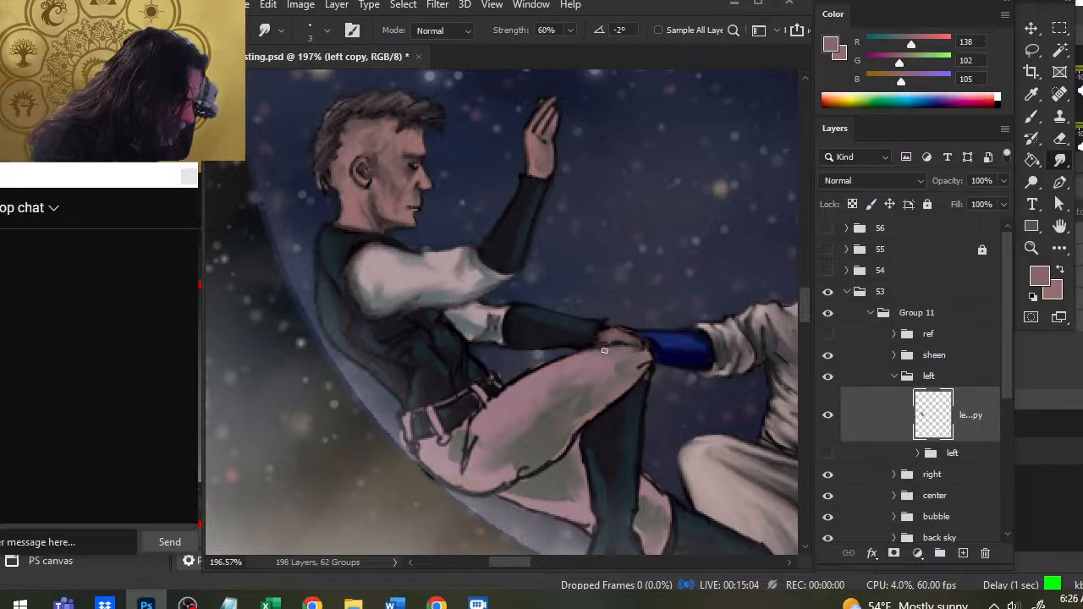
key("b")
left_click(617, 341, "alt")
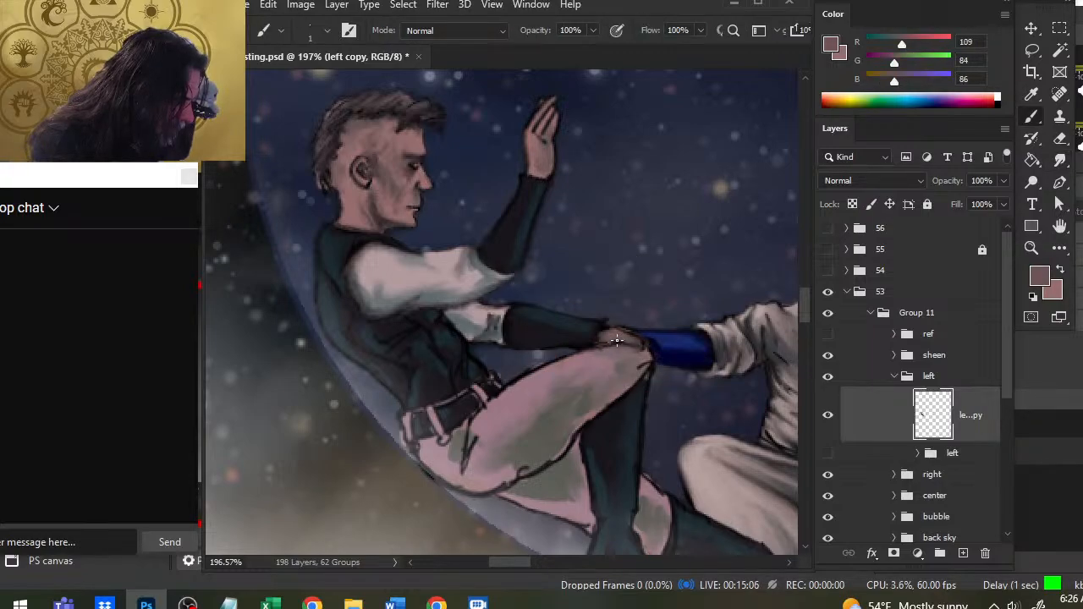
left_click(616, 343, "alt")
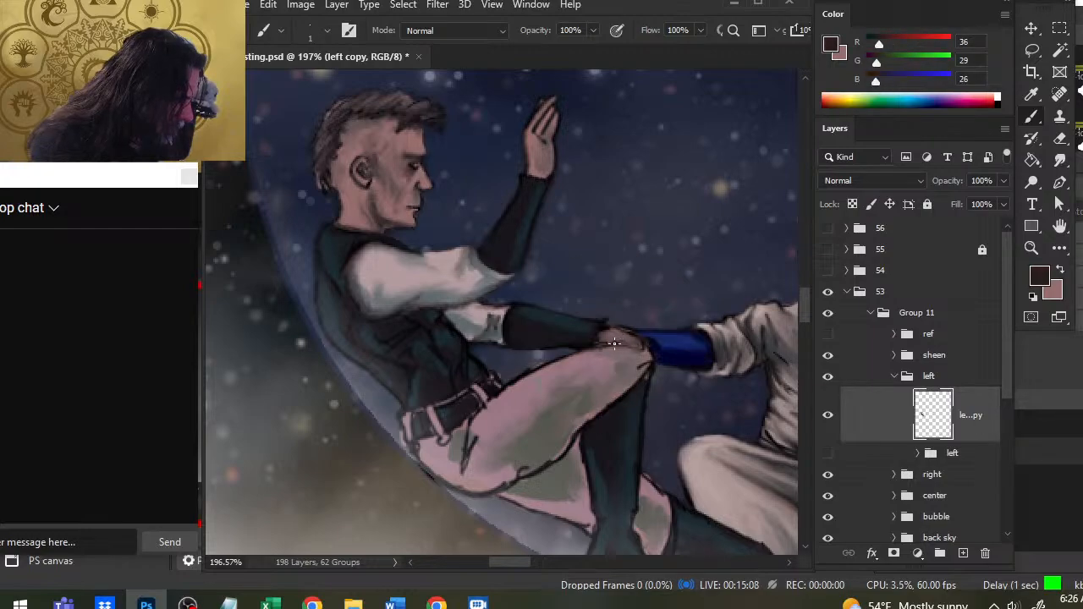
- Refine the upper thigh outline by smudging and erasing its edge, and redraw it with a sampled near-black (RGB 25, 19, 22)
key("r")
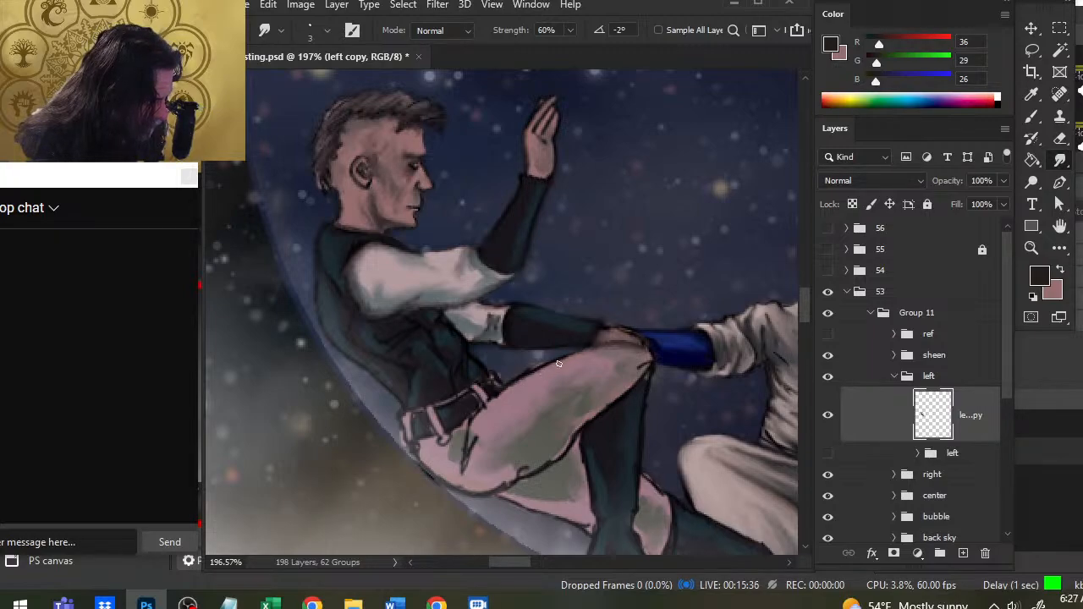
key("e")
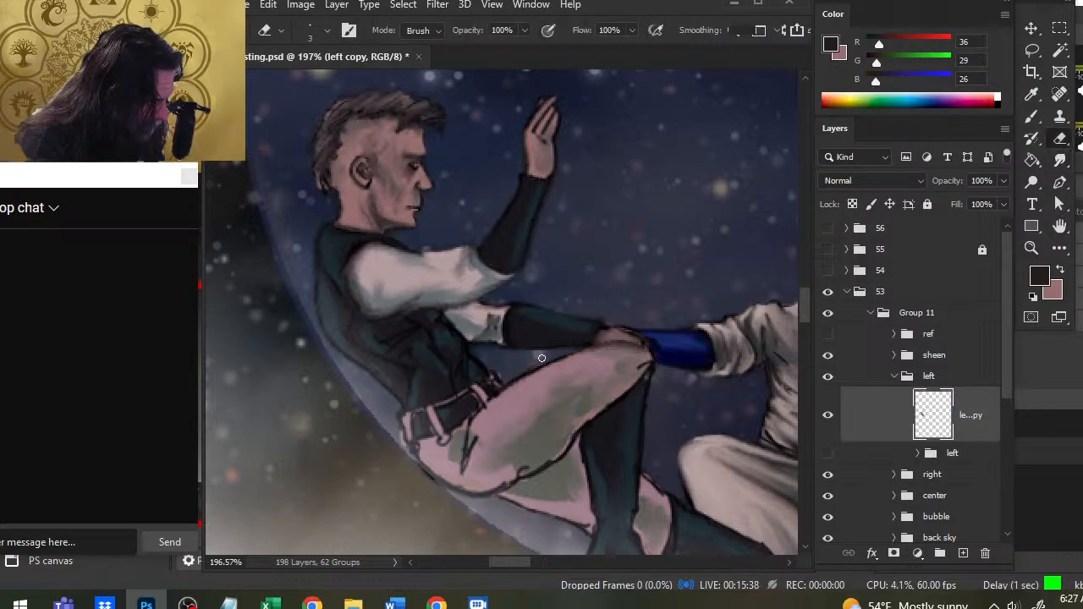
key("r")
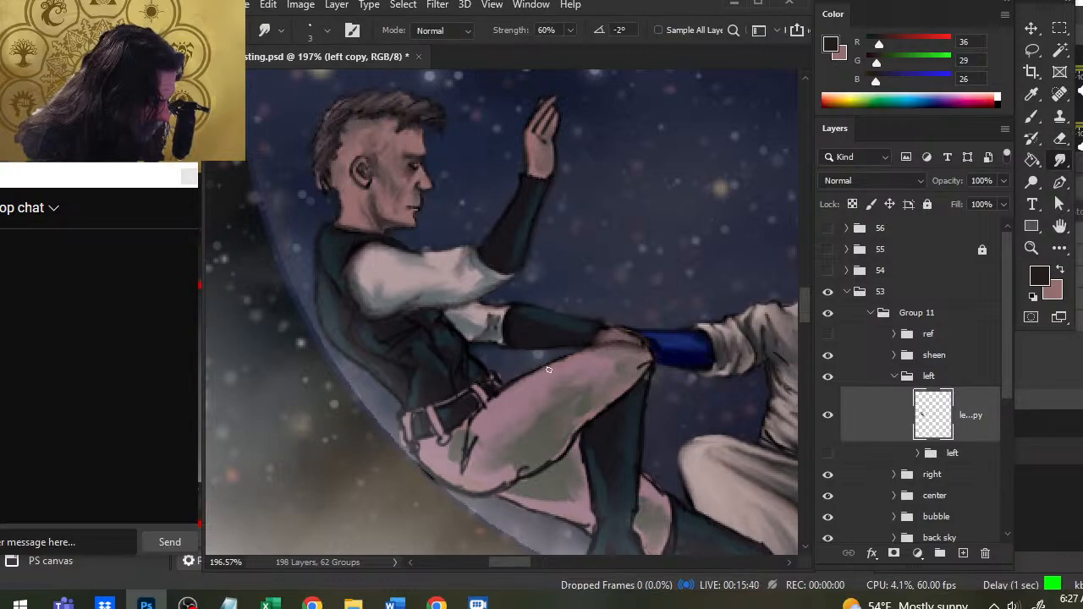
key("b")
left_click(498, 385, "alt")
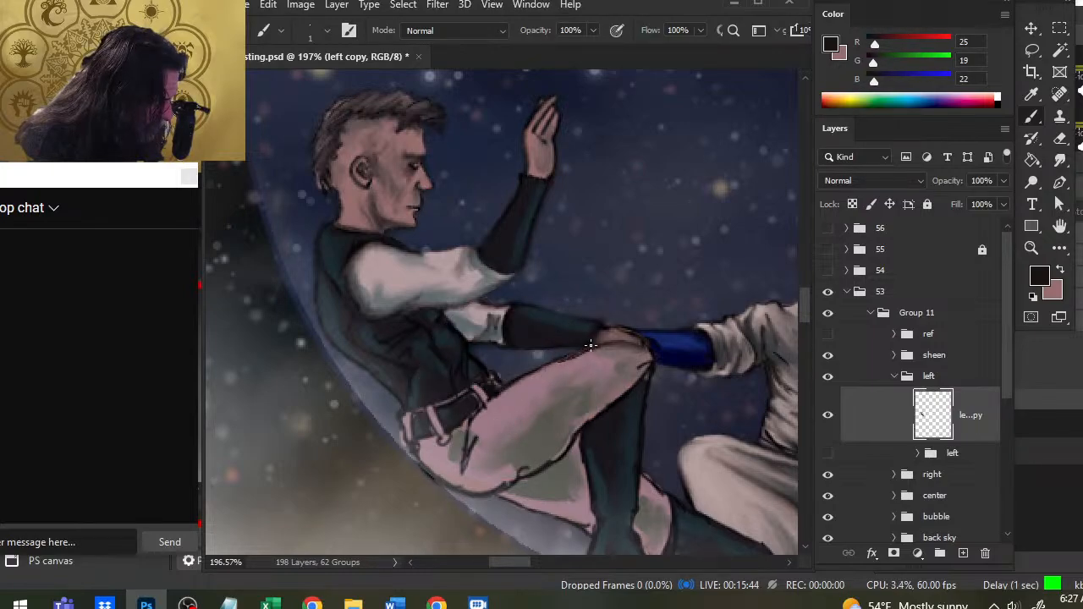
- Smudge the thigh and knee outline into the trousers at 76% strength, and trim its outer edge with the eraser
key("r")
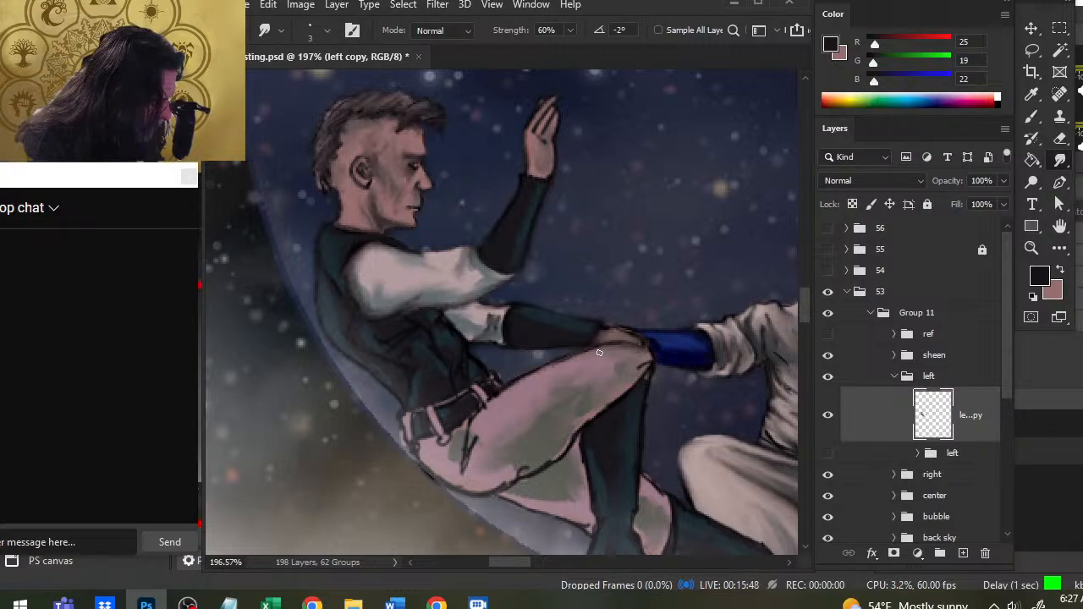
key("7")
key("6")
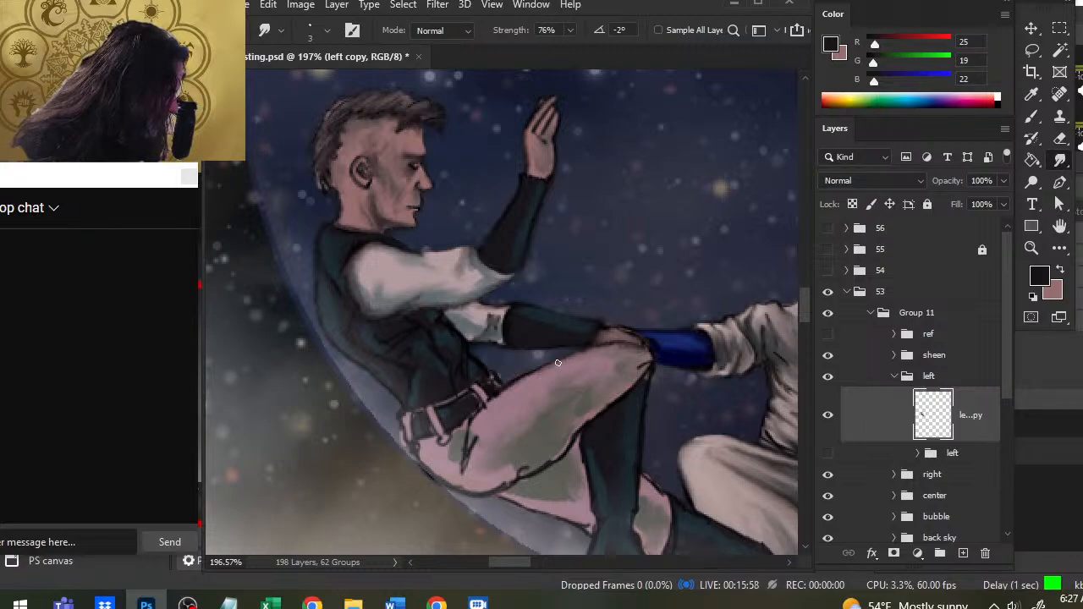
key("e")
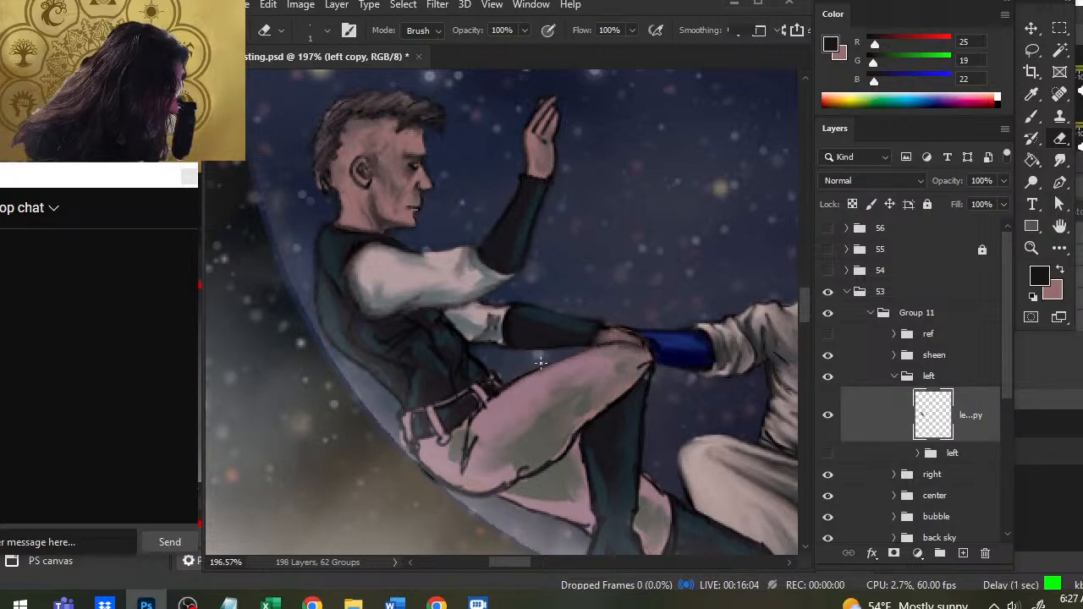
key("r")
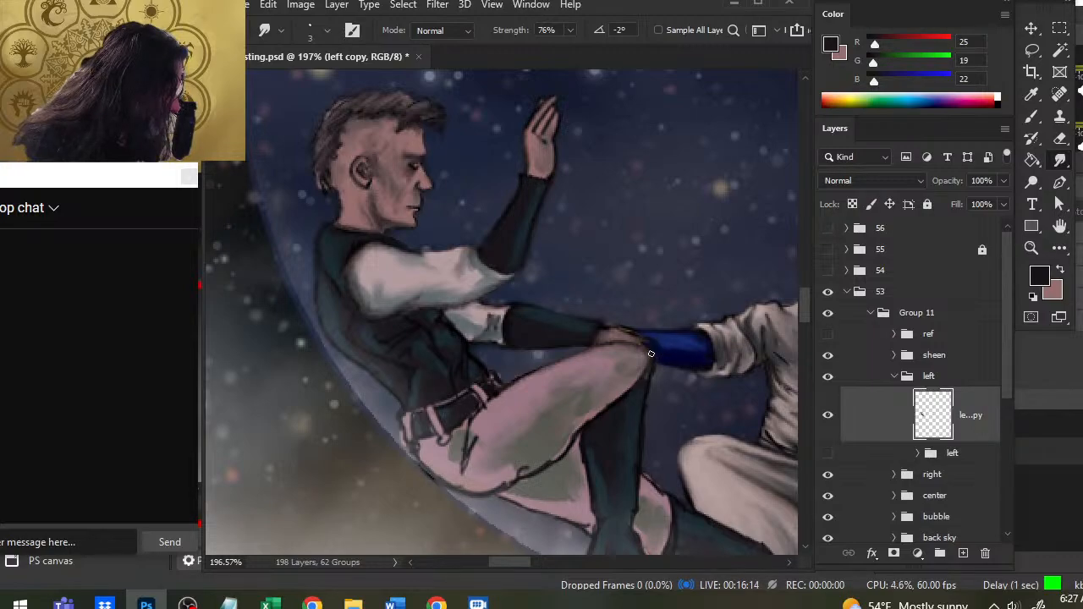
- Refine the hand on the knee by painting, erasing and smudging, using sampled skin tone RGB 119, 90, 90 and dark brown RGB 40, 30, 29
key("b")
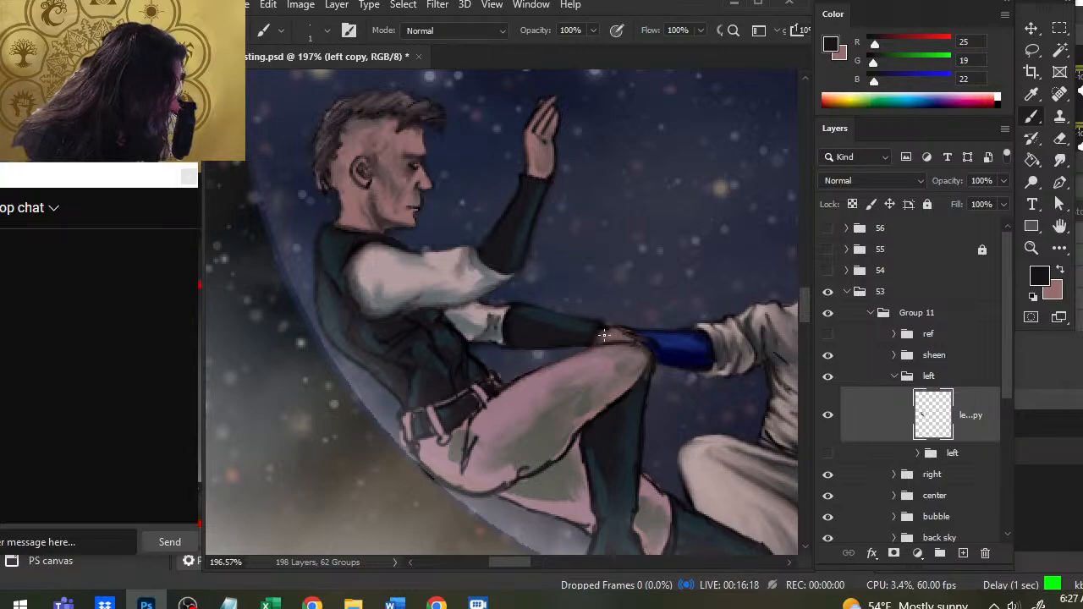
key("e")
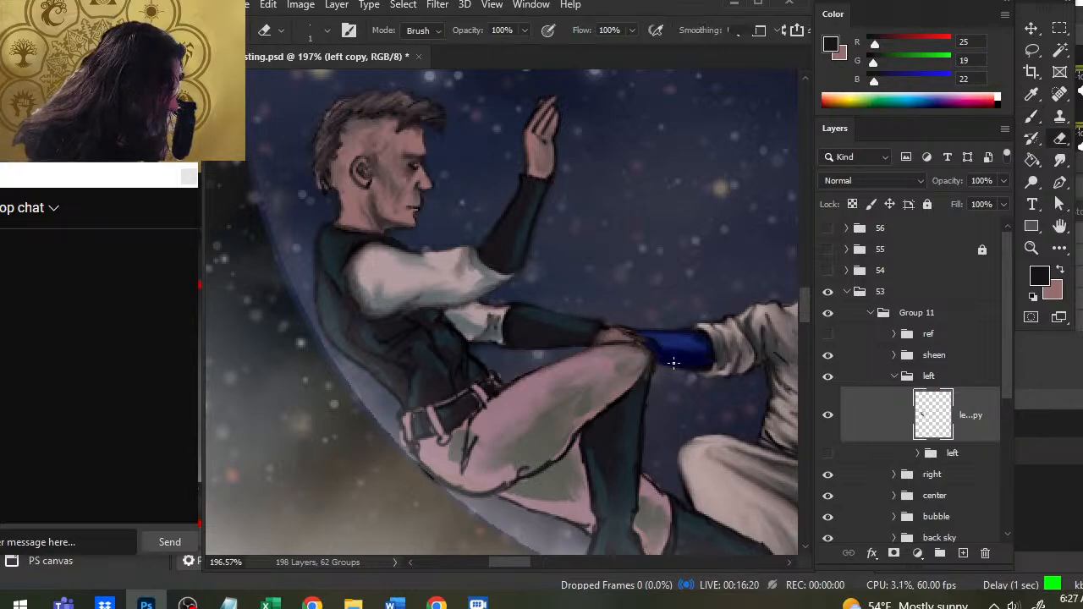
key("r")
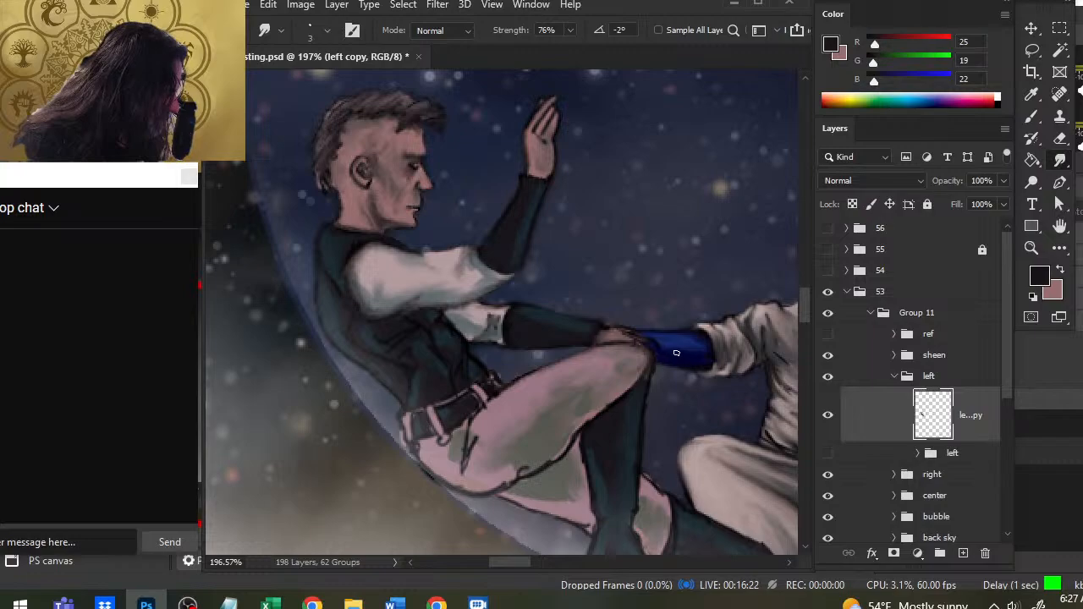
key("b")
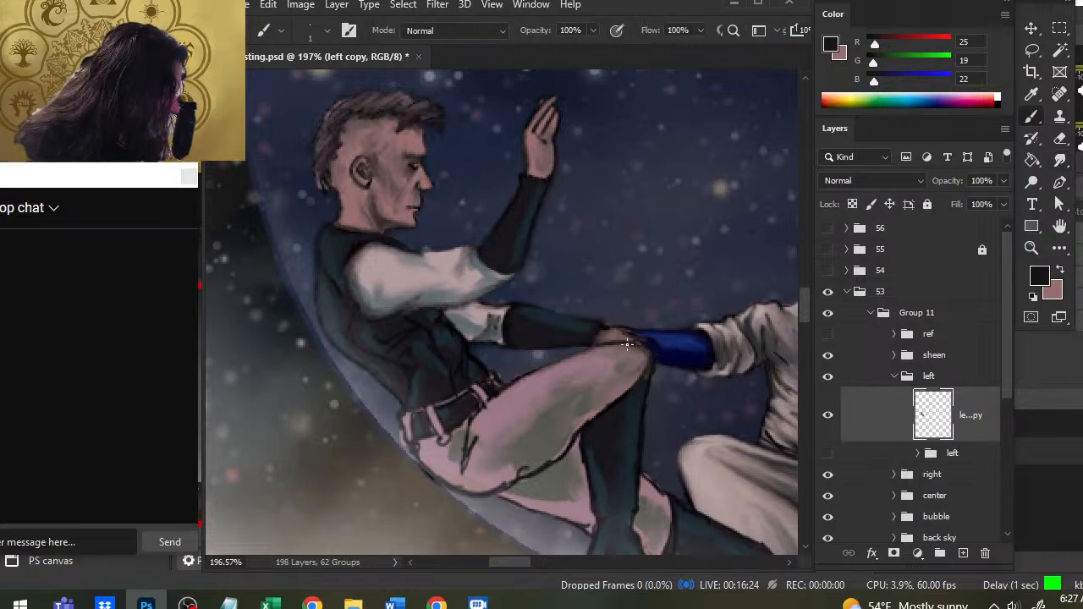
left_click(627, 335, "alt")
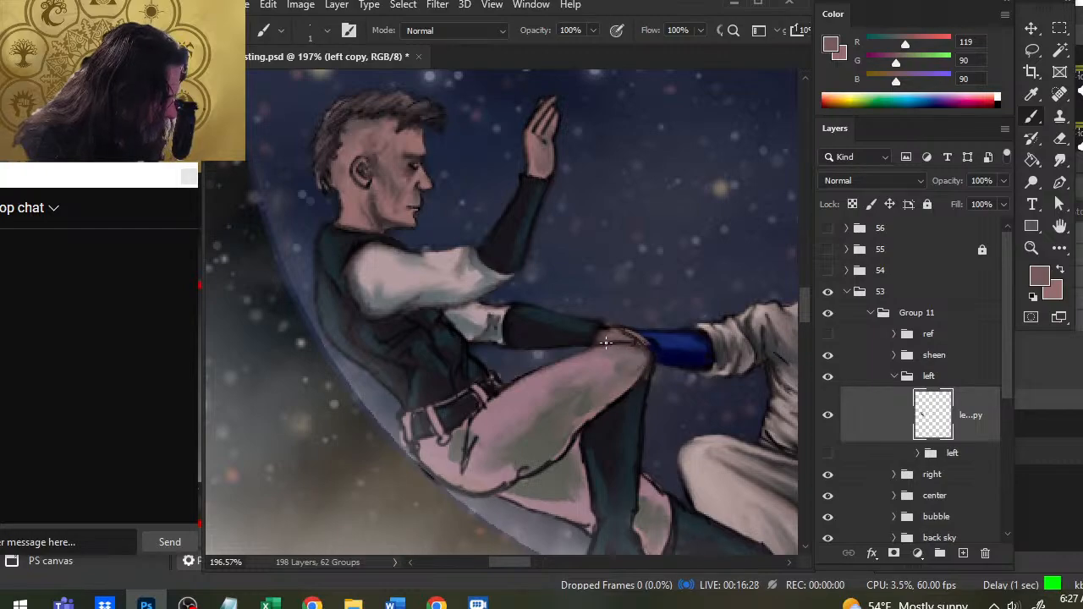
left_click(605, 342, "alt")
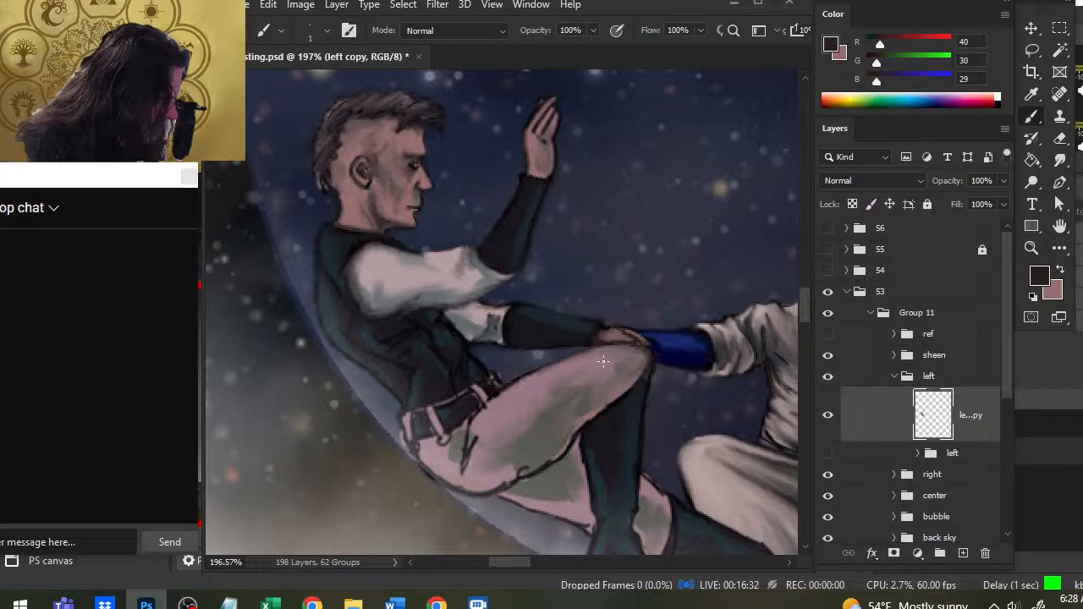
- Redraw the lower forearm's dark outline with a sampled near-black (RGB 10, 8, 12), trimming the stray edge and smudging the line into the sleeve
left_click(511, 324, "alt")
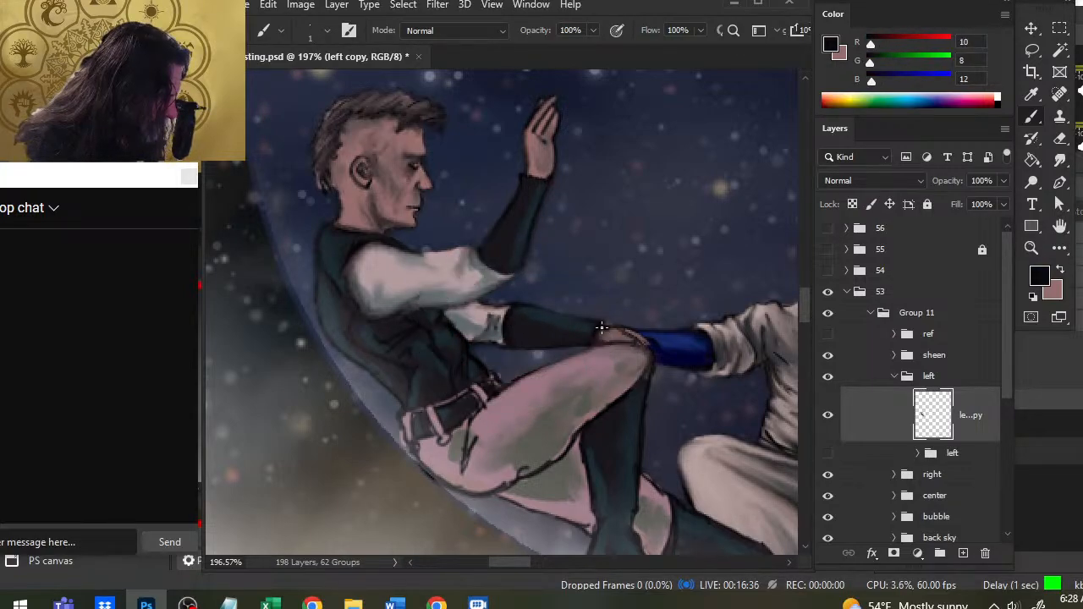
key("e")
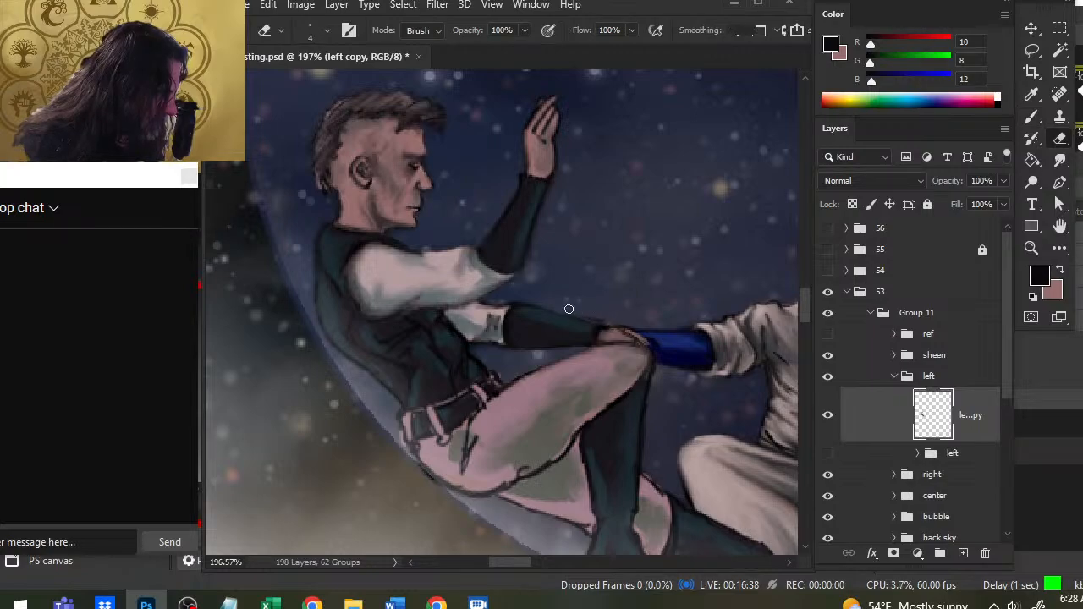
key("b")
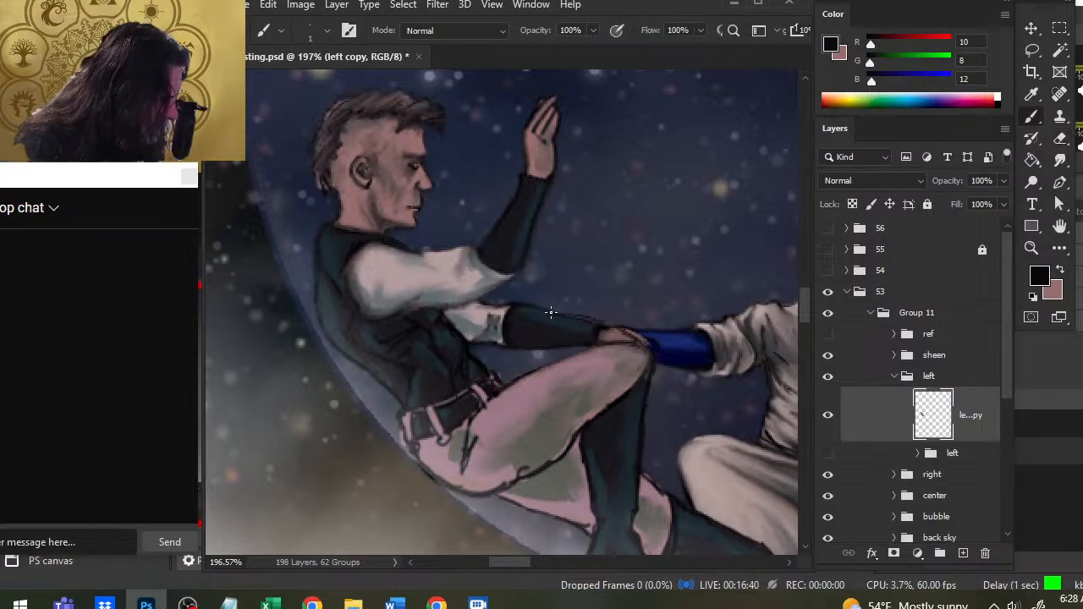
key("r")
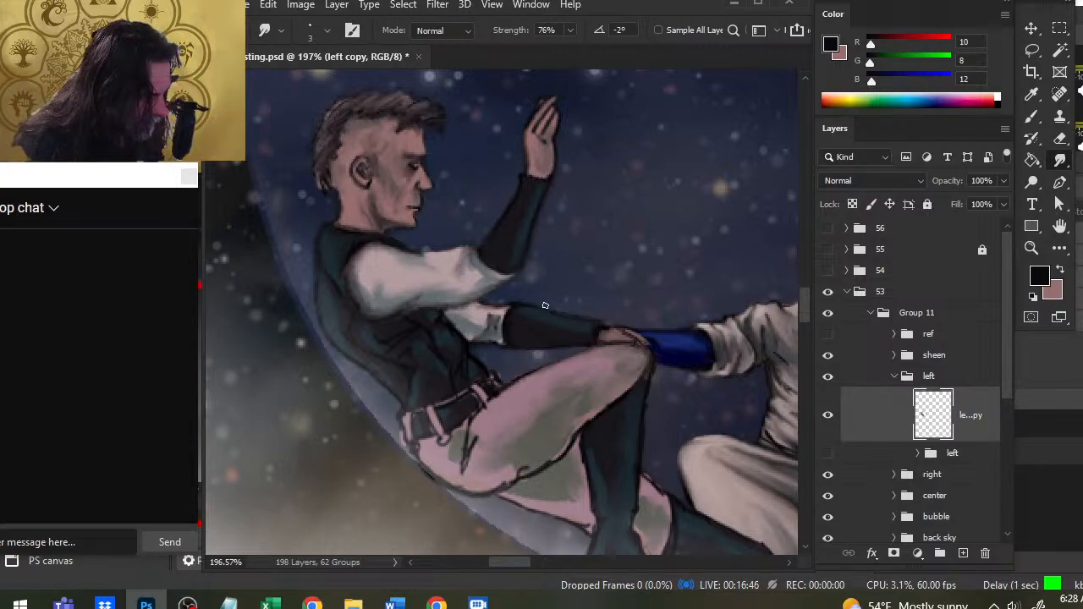
key("b")
key("r")
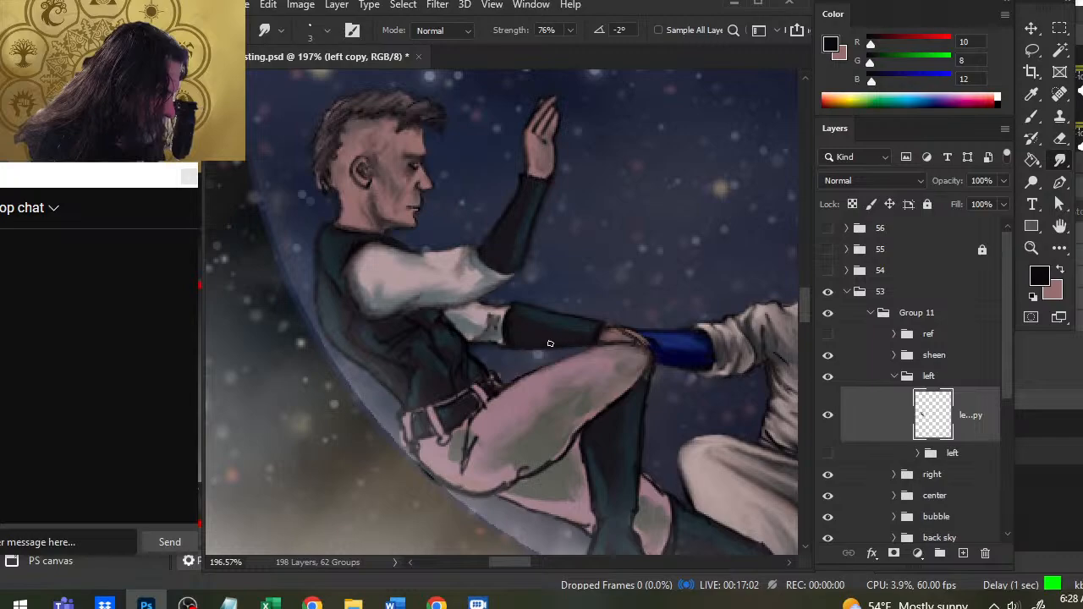
key("b")
key("r")
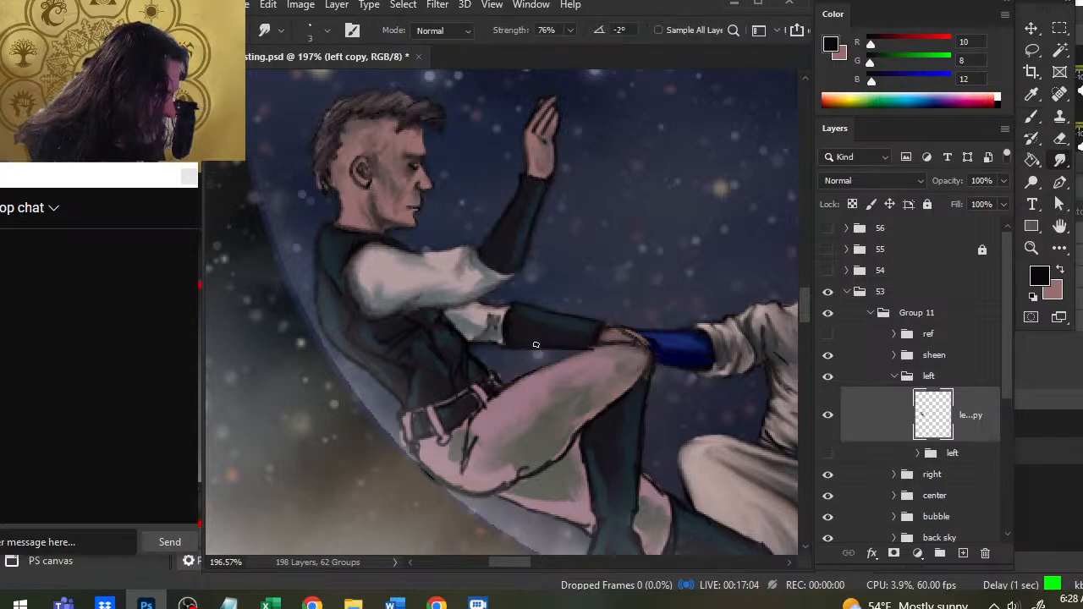
- Repaint the upper thigh outline in near-black, blend it at 76% strength, and smudge the dark trouser folds below the belt
key("b")
mouse_move(526, 373)
left_mouse_down()
mouse_move(601, 351)
mouse_move(590, 355)
left_mouse_up()
key("r")
key("b")
key("r")
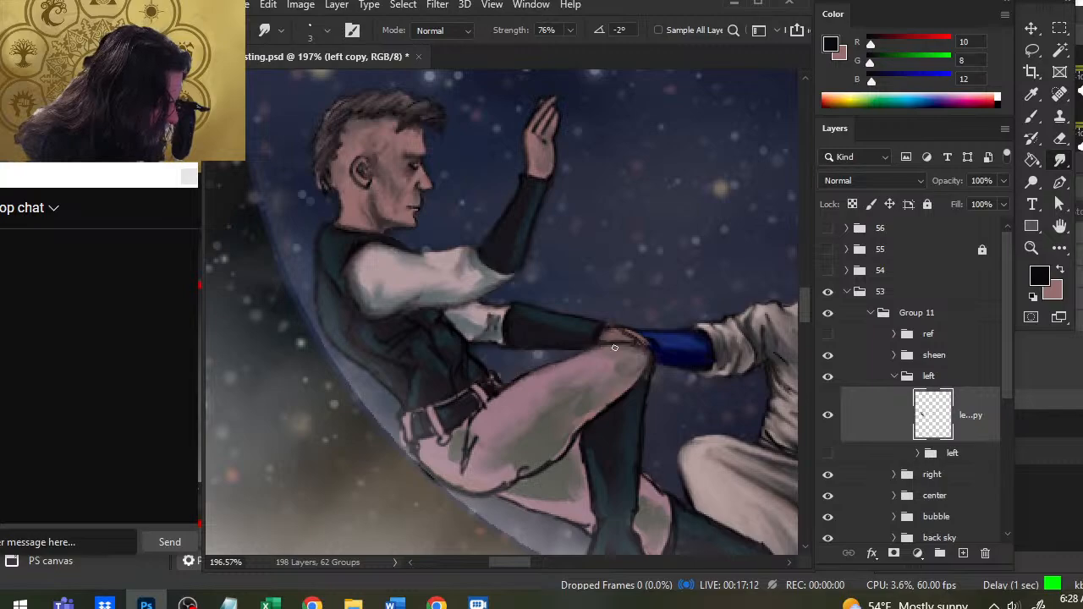
mouse_move(476, 431)
left_mouse_down()
mouse_move(470, 449)
mouse_move(473, 427)
mouse_move(440, 444)
left_mouse_up()
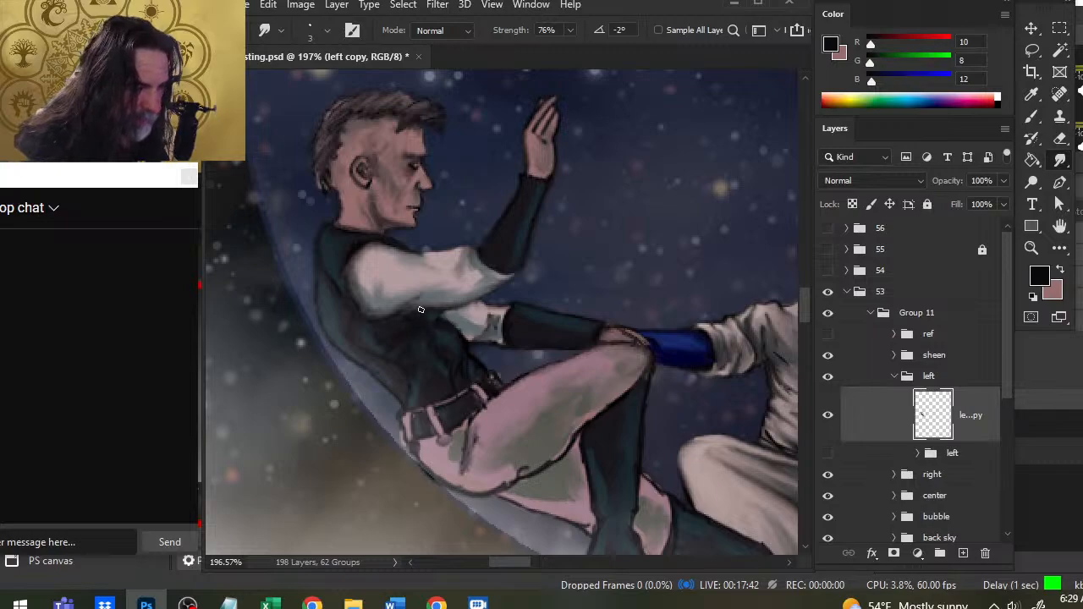
- Paint and smudge the dark edge between the raised arm's white sleeve and the vest, around the underside of the upper arm
key("b")
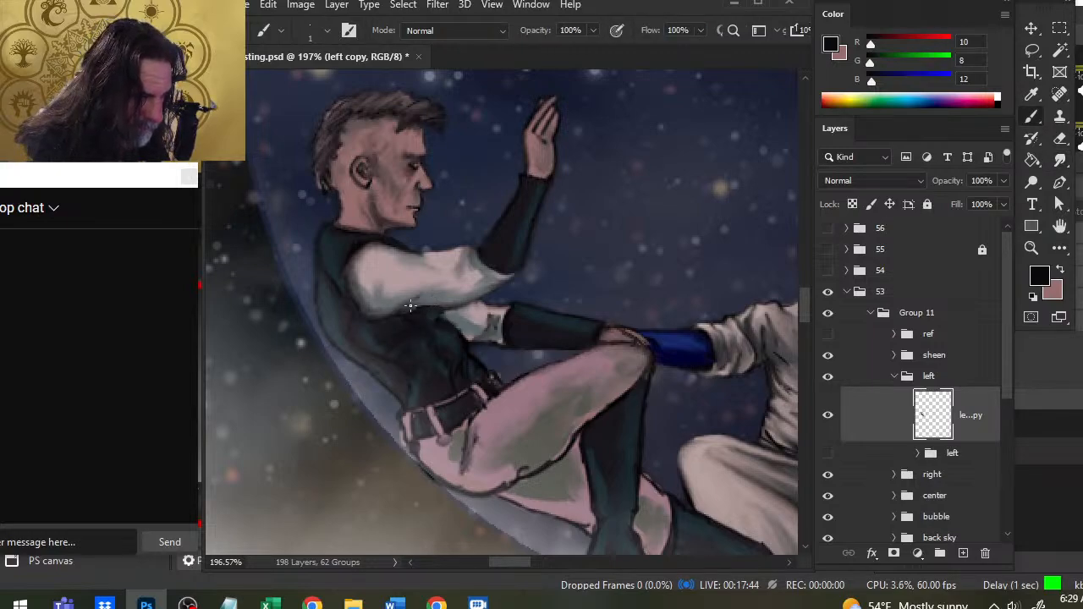
key("r")
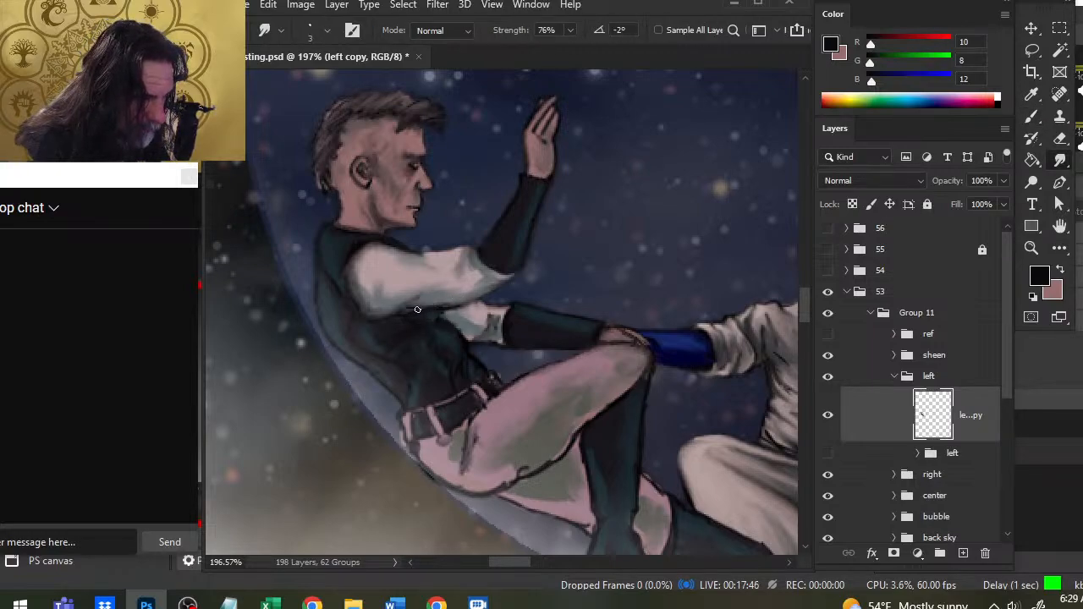
key("b")
key("r")
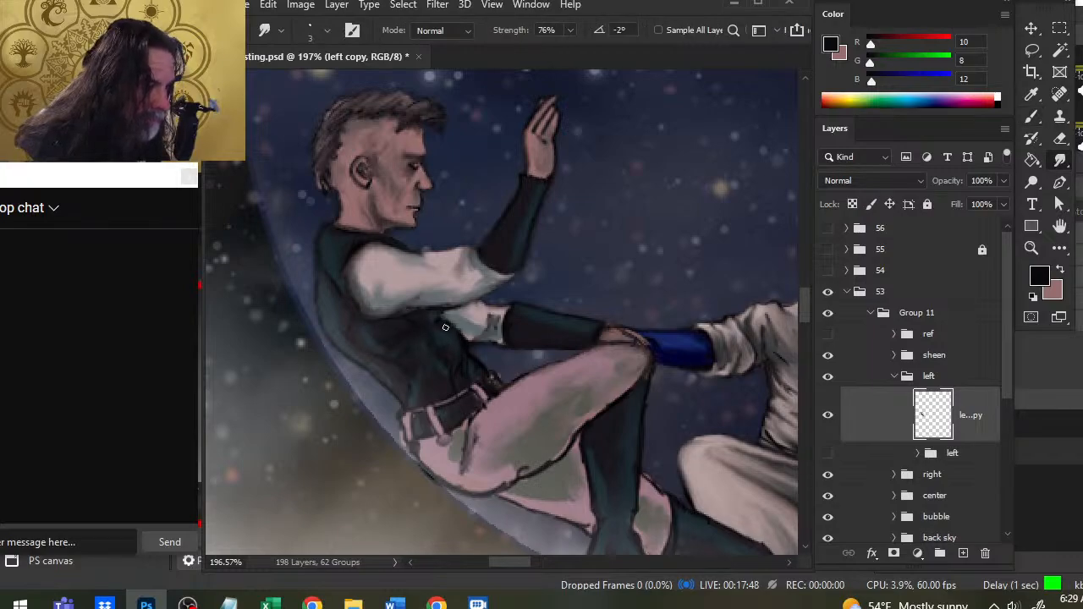
key("b")
key("r")
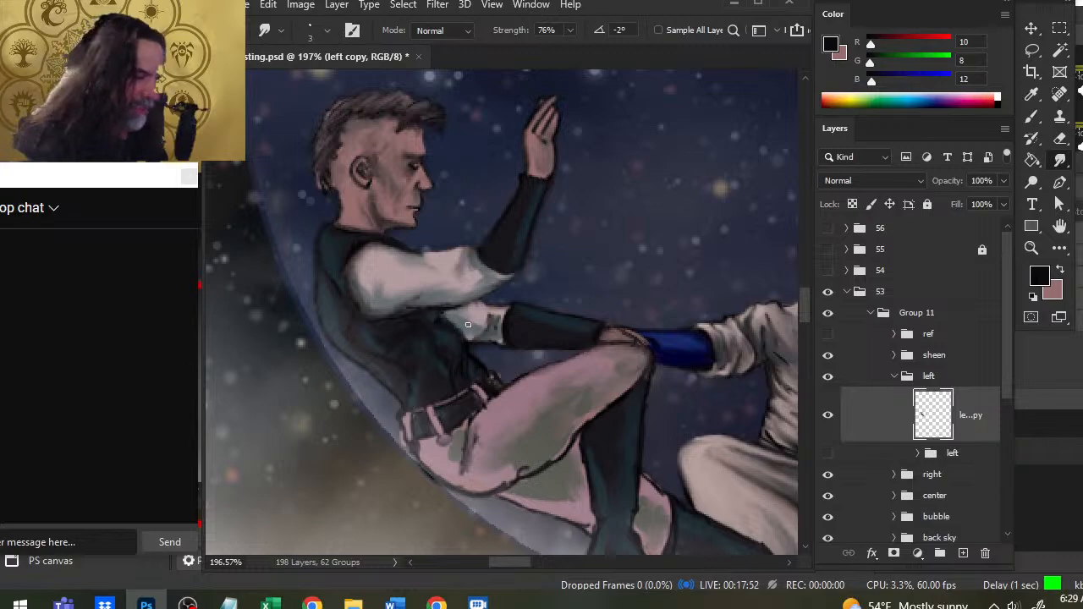
key("b")
key("r")
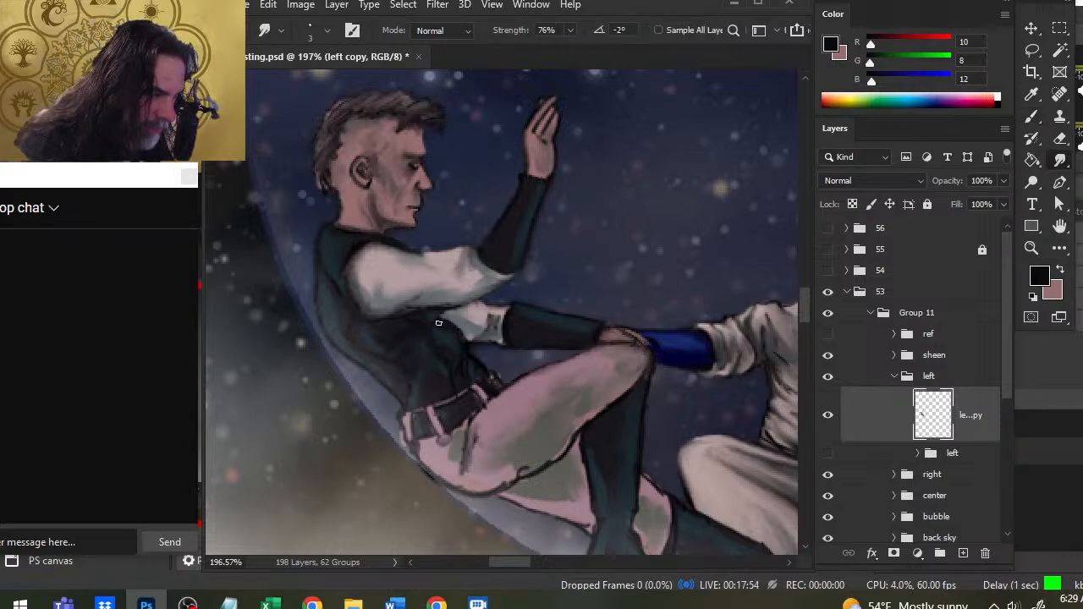
key("b")
key("r")
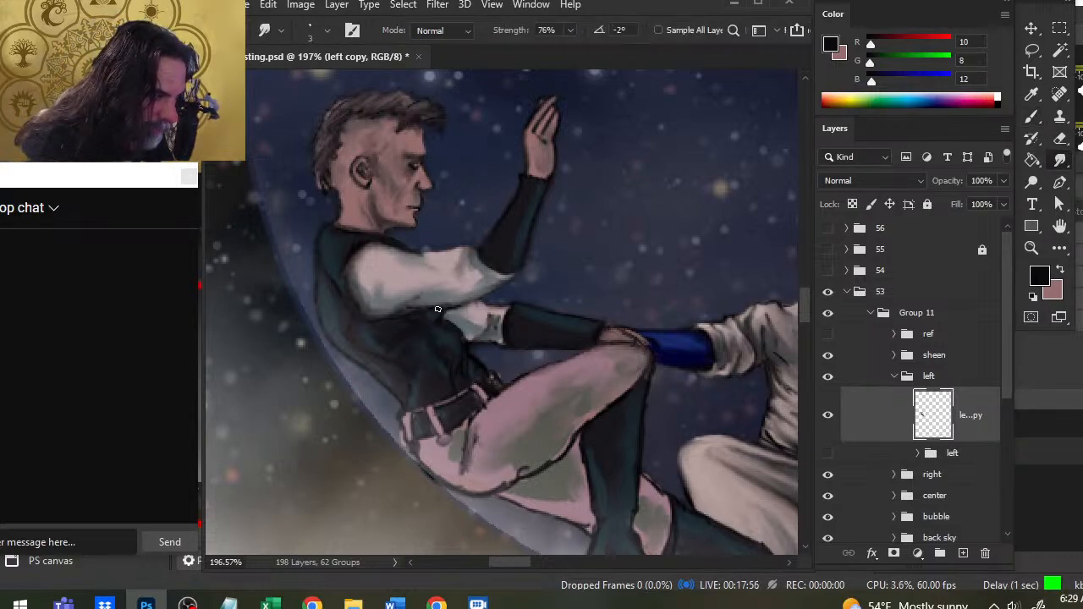
- Darken and blend the underside of the raised sleeve toward the elbow and the top edge of the other white sleeve
key("b")
left_click_drag(460, 306, 480, 300)
key("r")
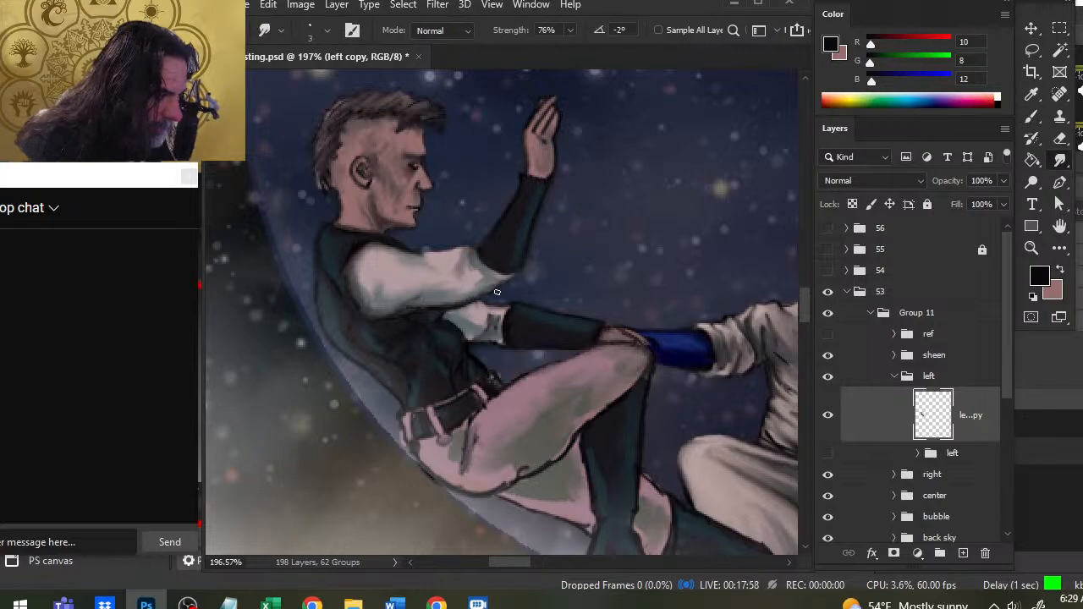
key("b")
key("r")
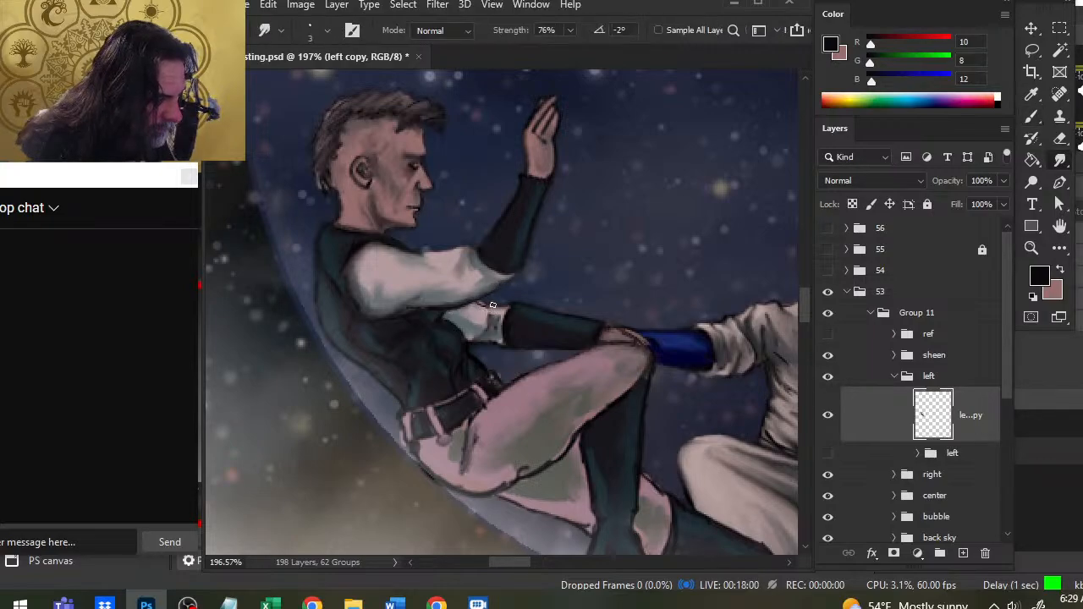
key("b")
key("r")
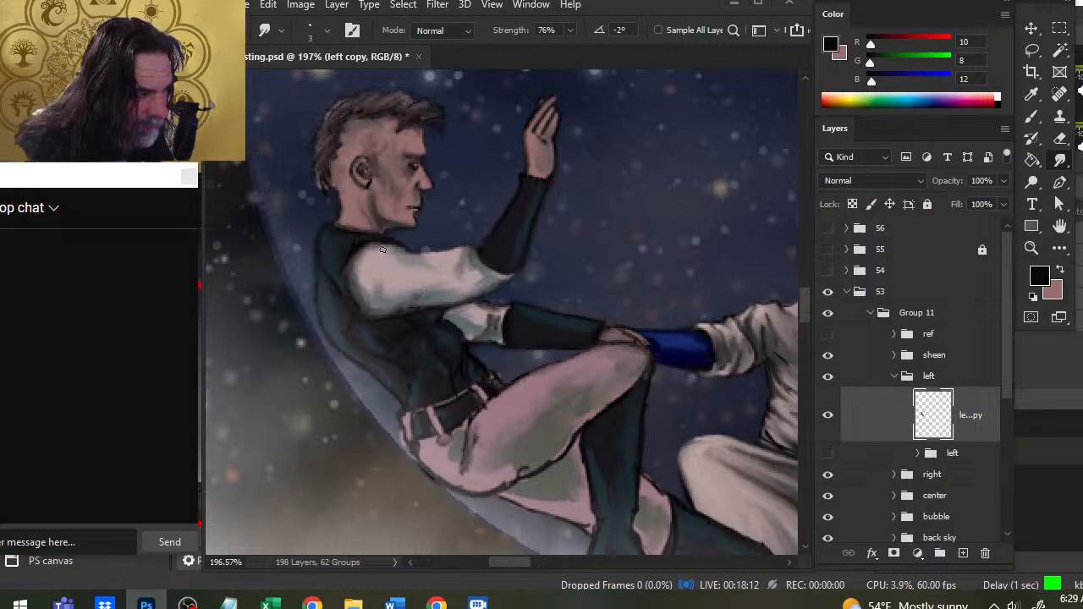
- Paint and smudge the dark shoulder edge of the white sleeve, and erase the stray outline along the vest's back
key("b")
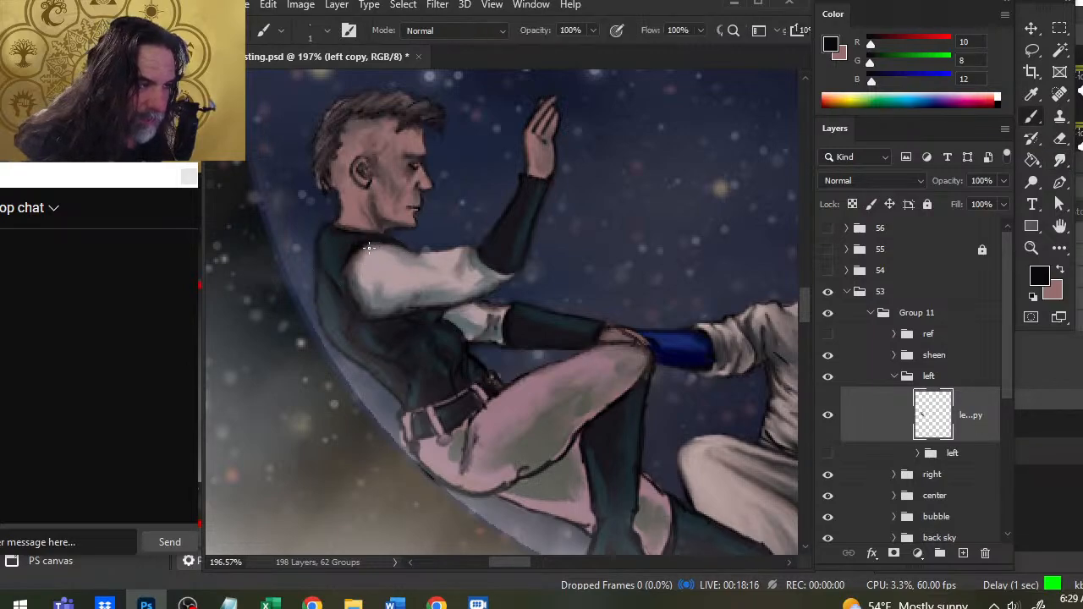
key("r")
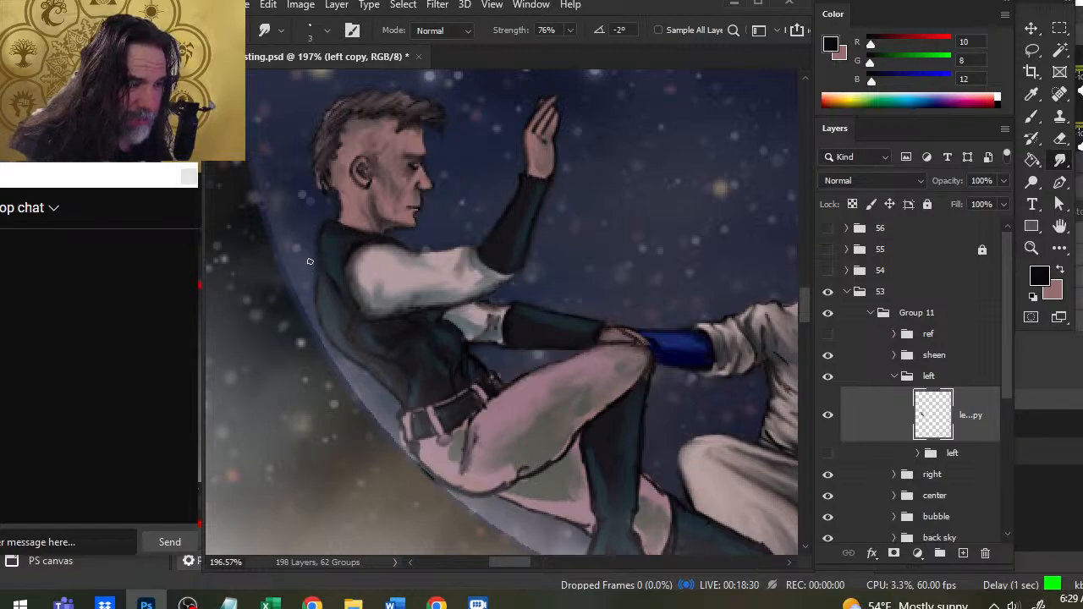
key("e")
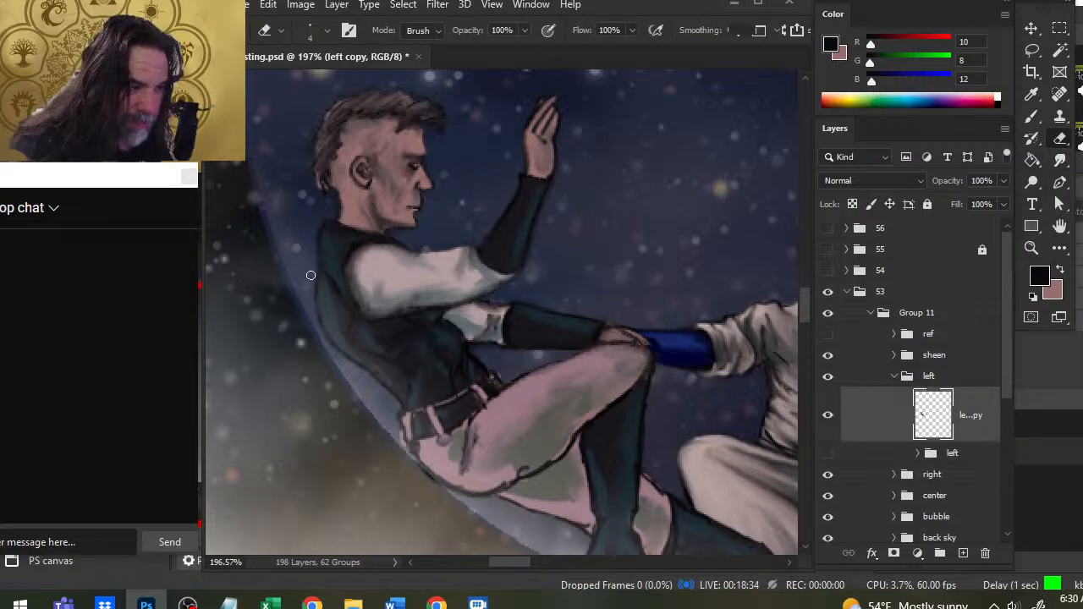
left_click_drag(320, 313, 327, 339)
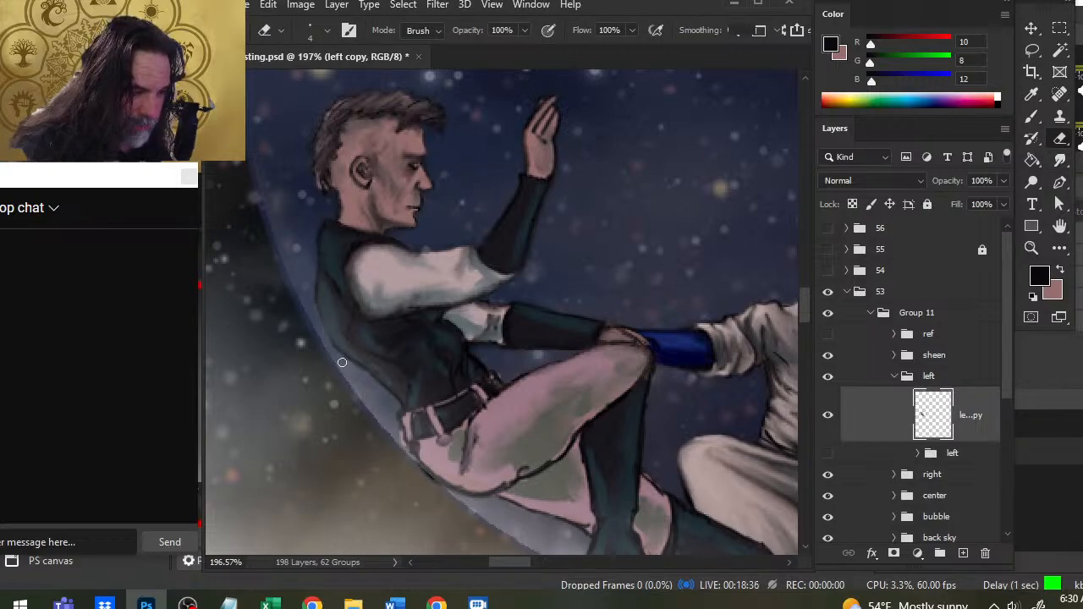
- Repaint the vest's armhole seam around the shoulder in near-black and smudge it into the dark fabric
key("r")
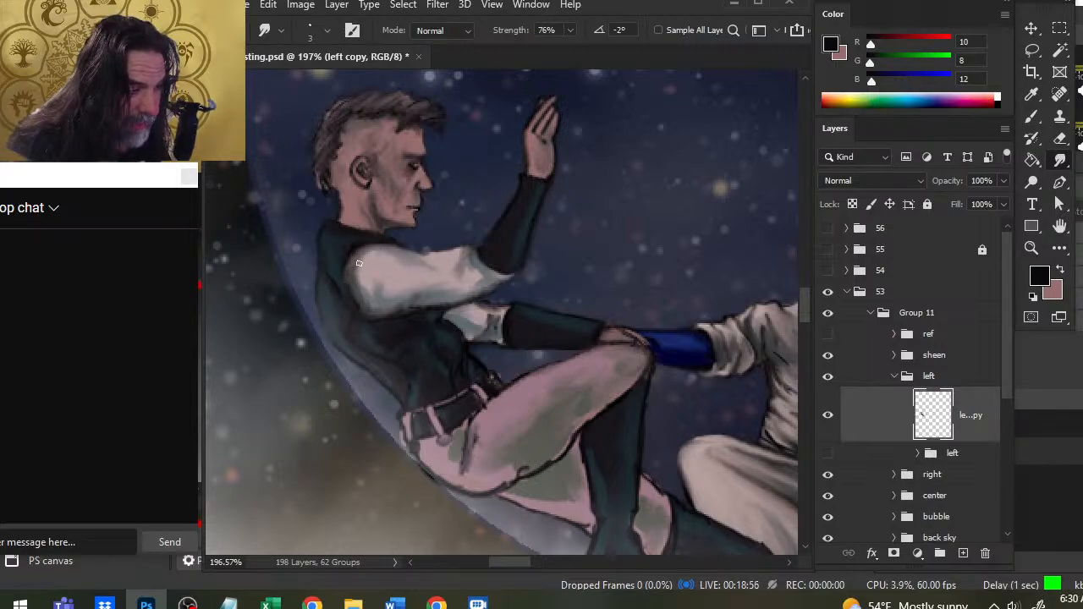
key("b")
key("r")
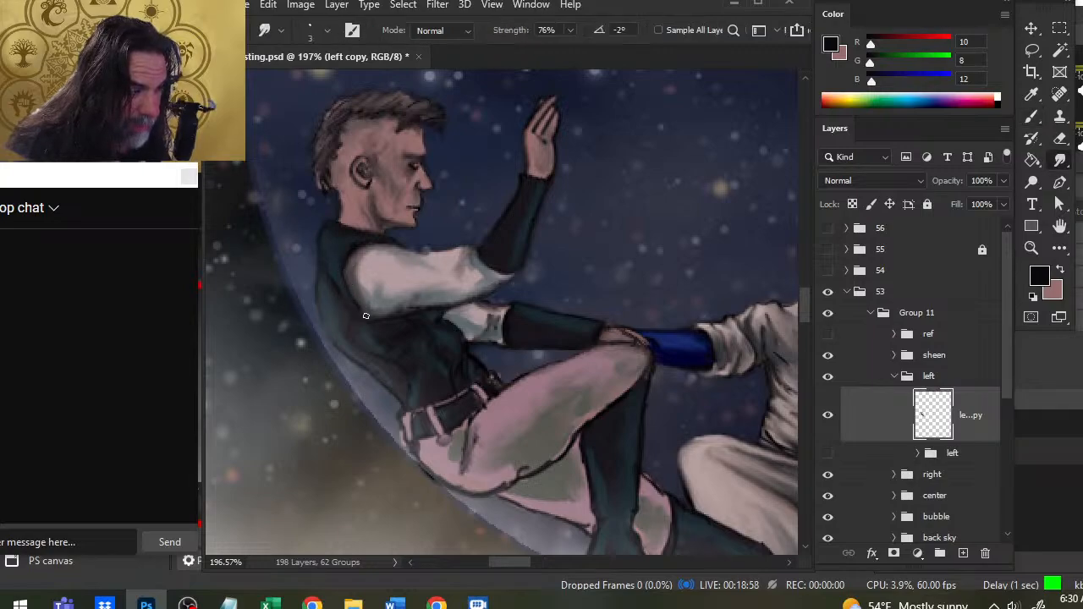
key("b")
key("r")
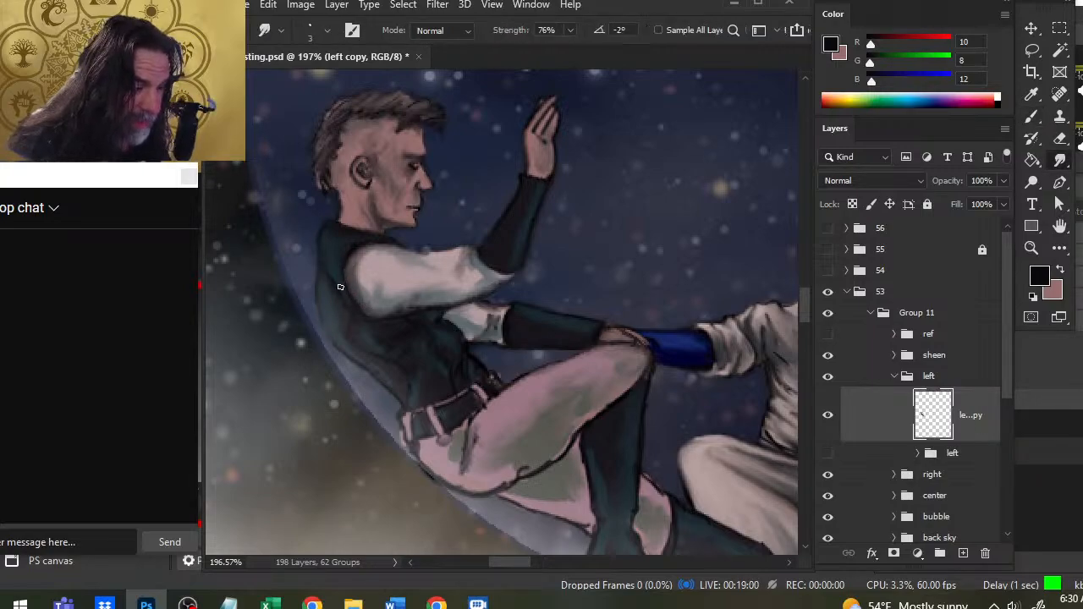
key("b")
key("r")
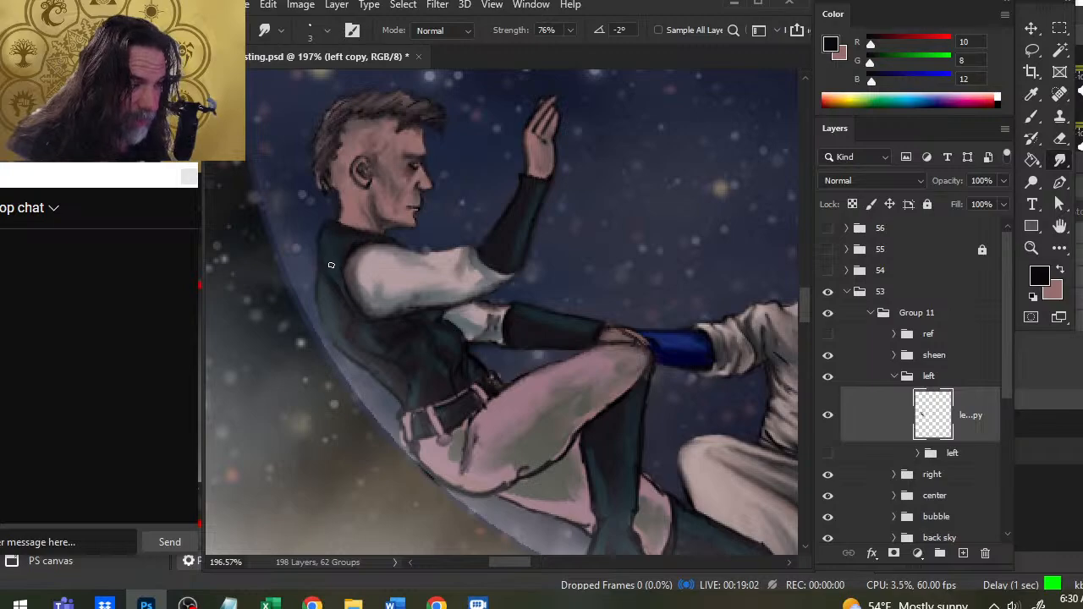
- Paint thin near-black fold lines along the back and side of the left figure's vest and smudge them into the fabric
key("b")
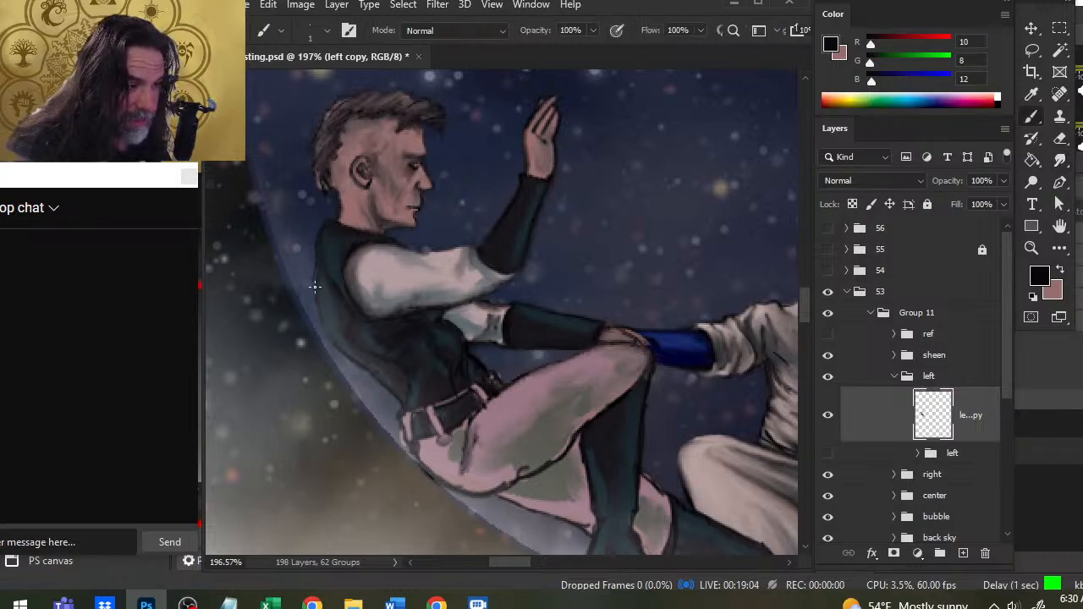
key("r")
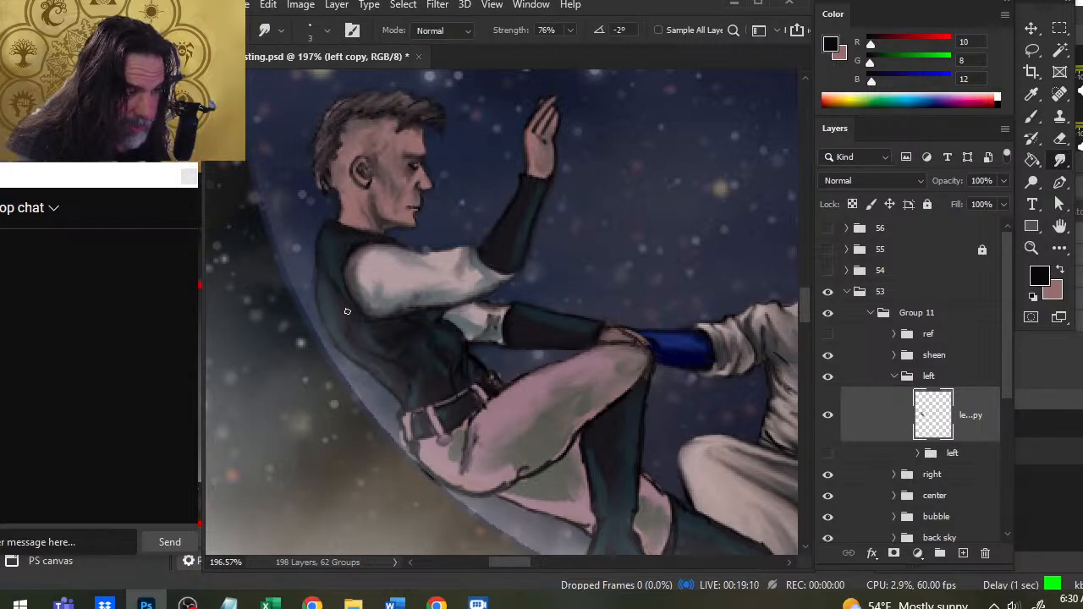
key("b")
left_click_drag(331, 295, 329, 326)
key("r")
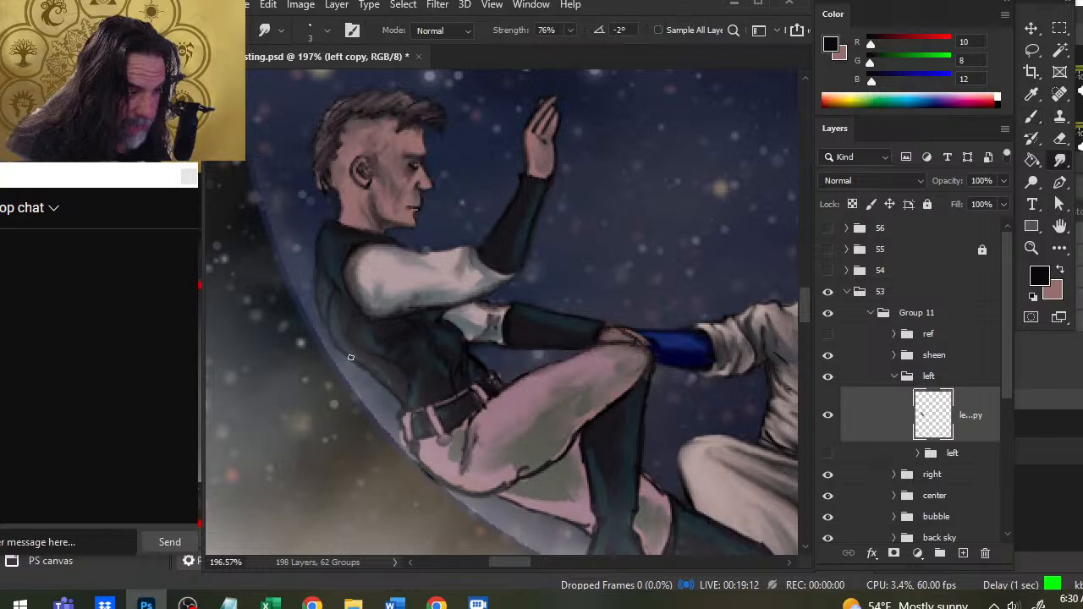
key("b")
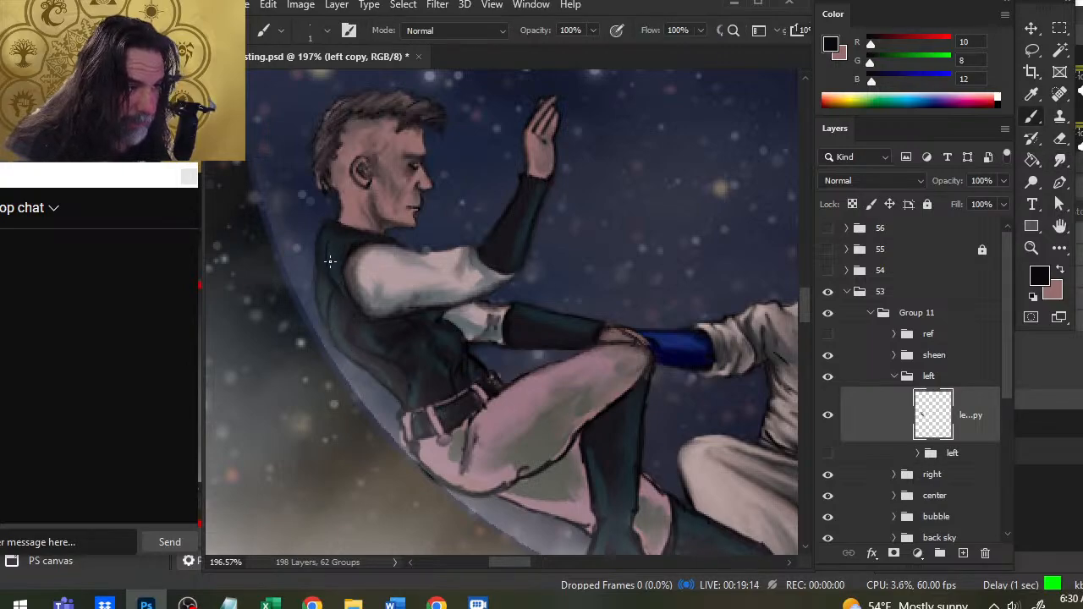
key("r")
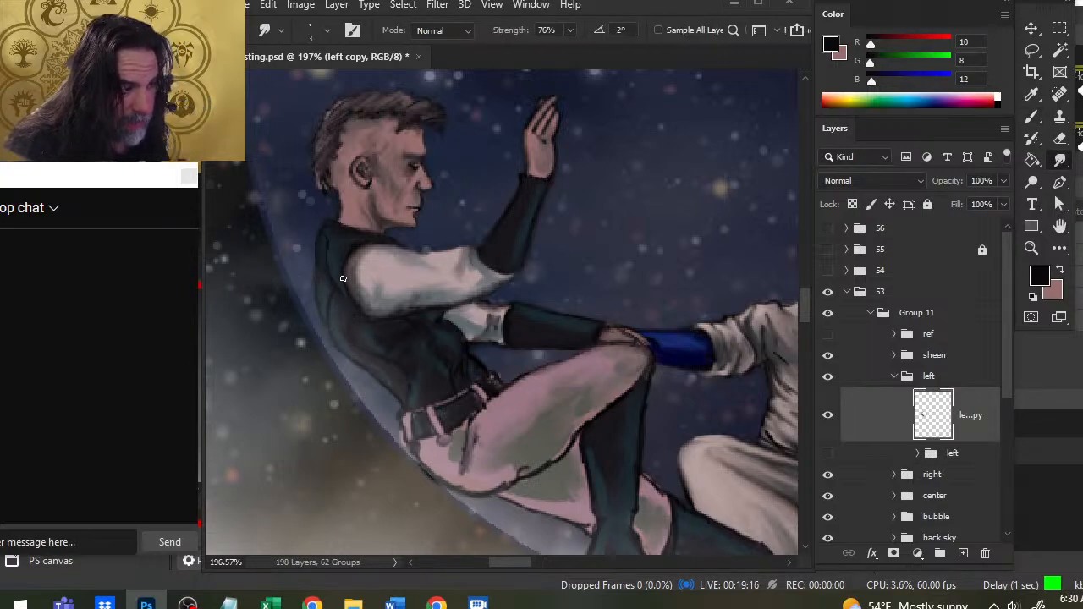
key("b")
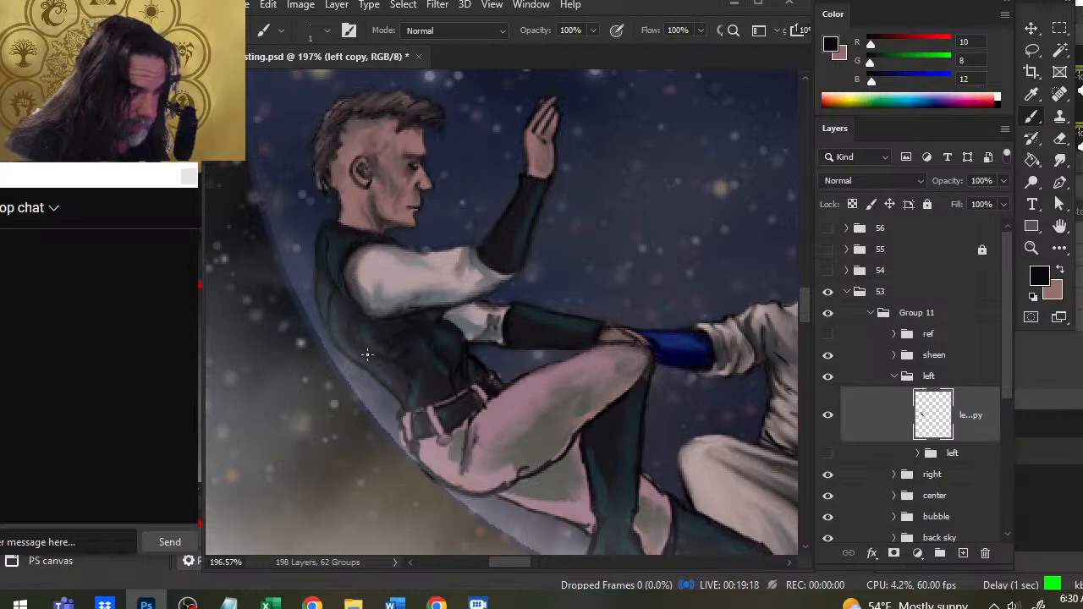
key("r")
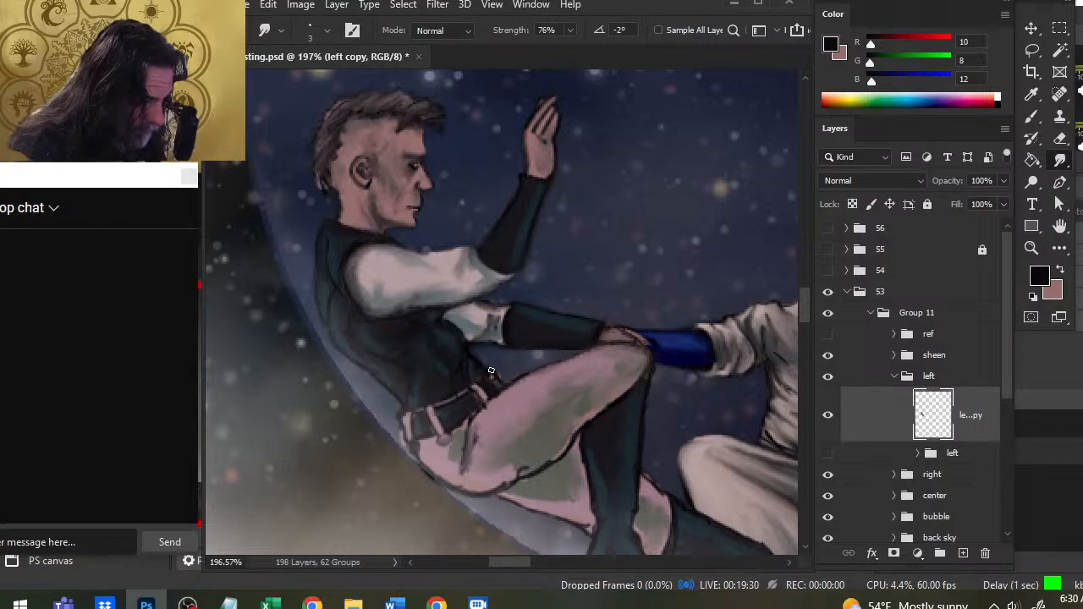
- Clean up the edge at the vest's front hem, then paint and smudge the belt's dark lower edge against the trousers
key("e")
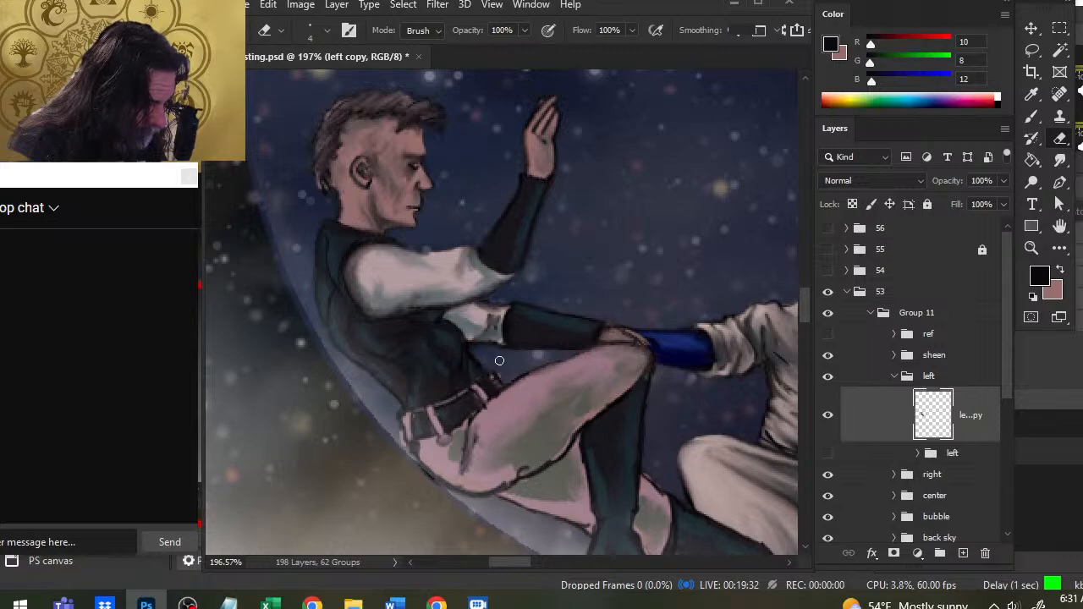
key("r")
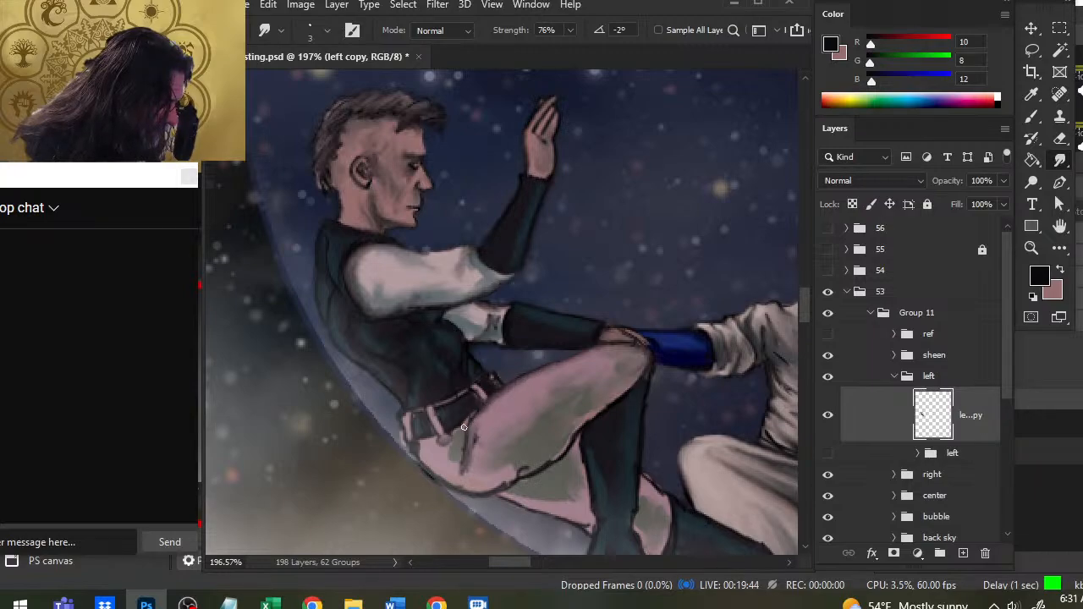
key("b")
key("r")
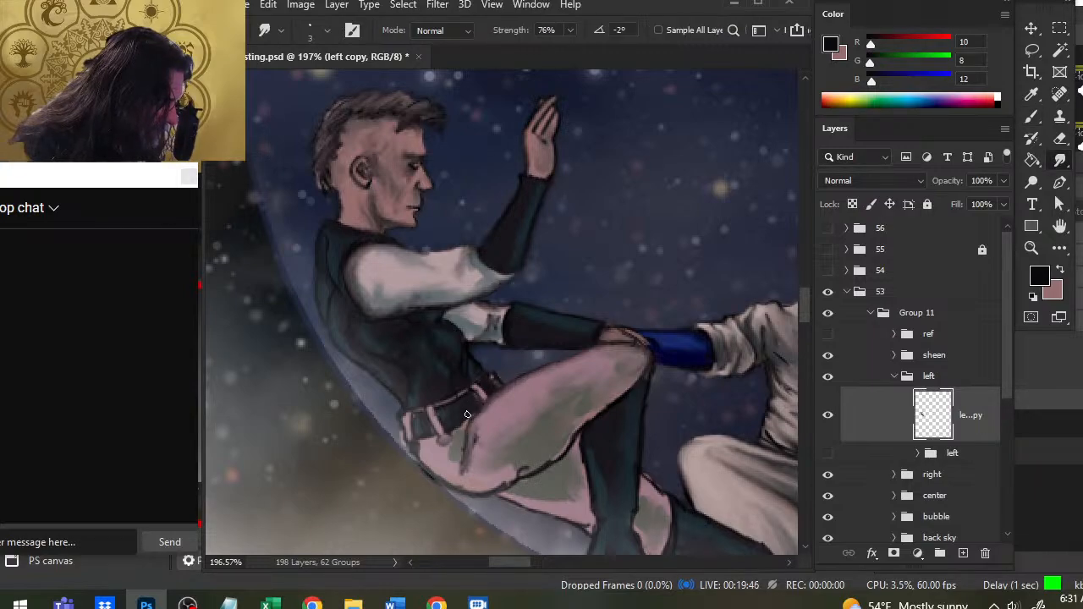
key("b")
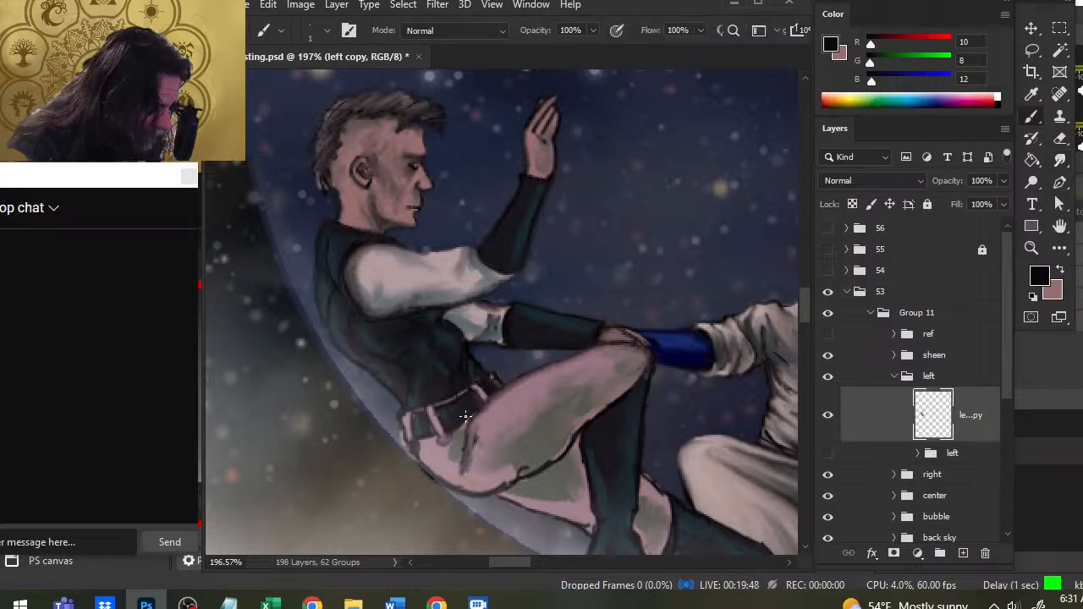
key("r")
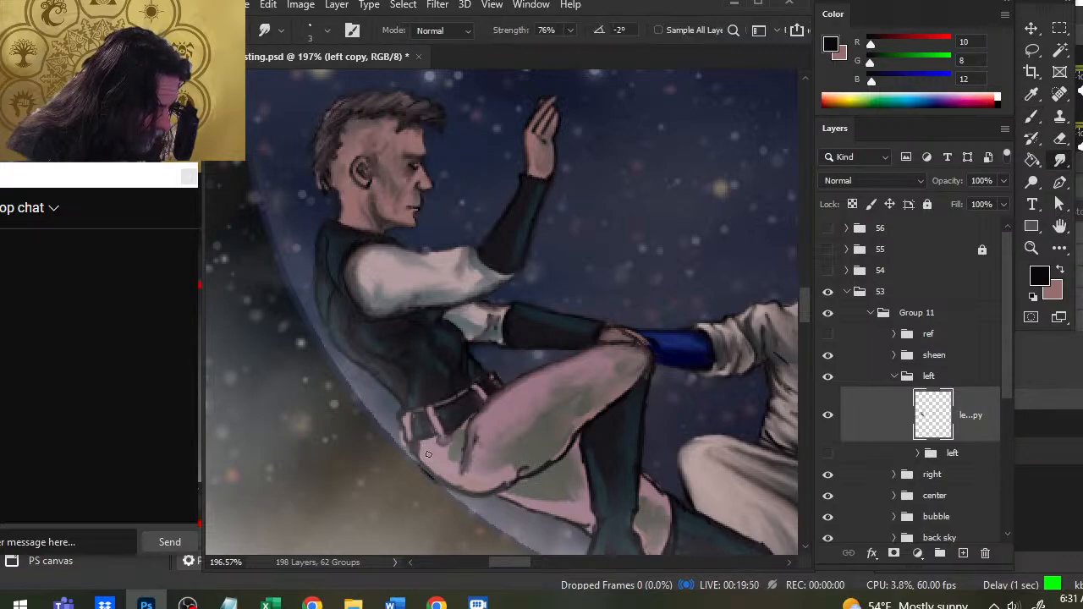
- Erase the stray outline beneath the trouser seat, smooth the hip folds, and repaint and blend the seat's dark edge
key("e")
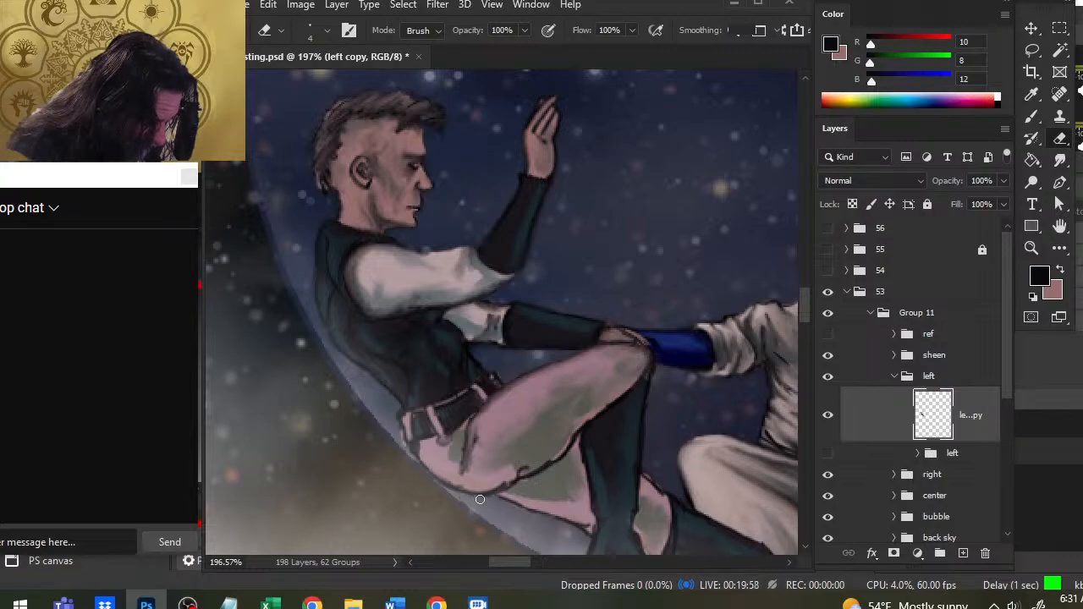
key("r")
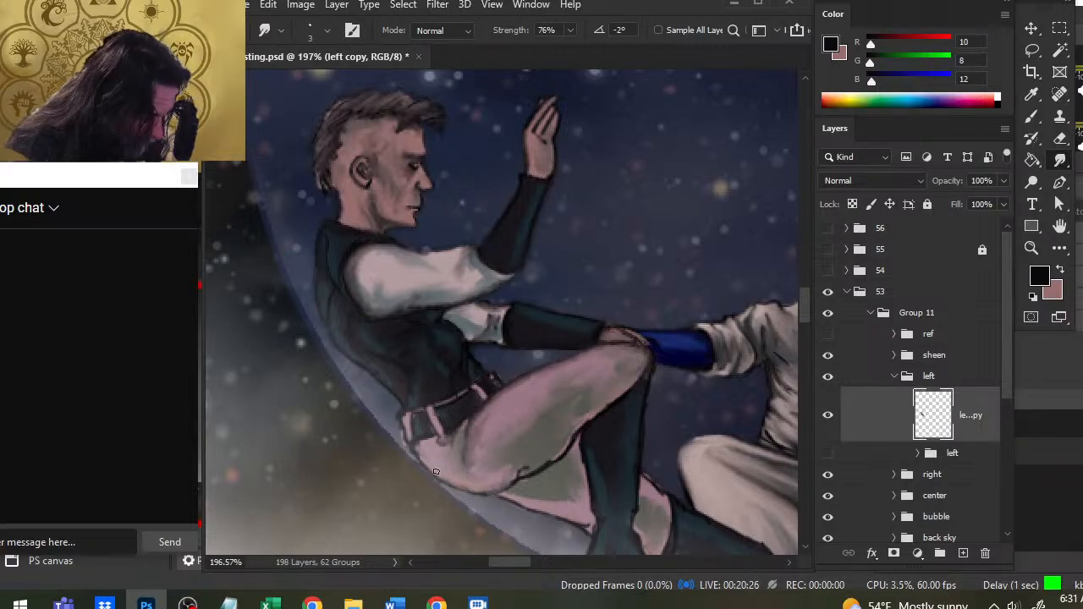
key("b")
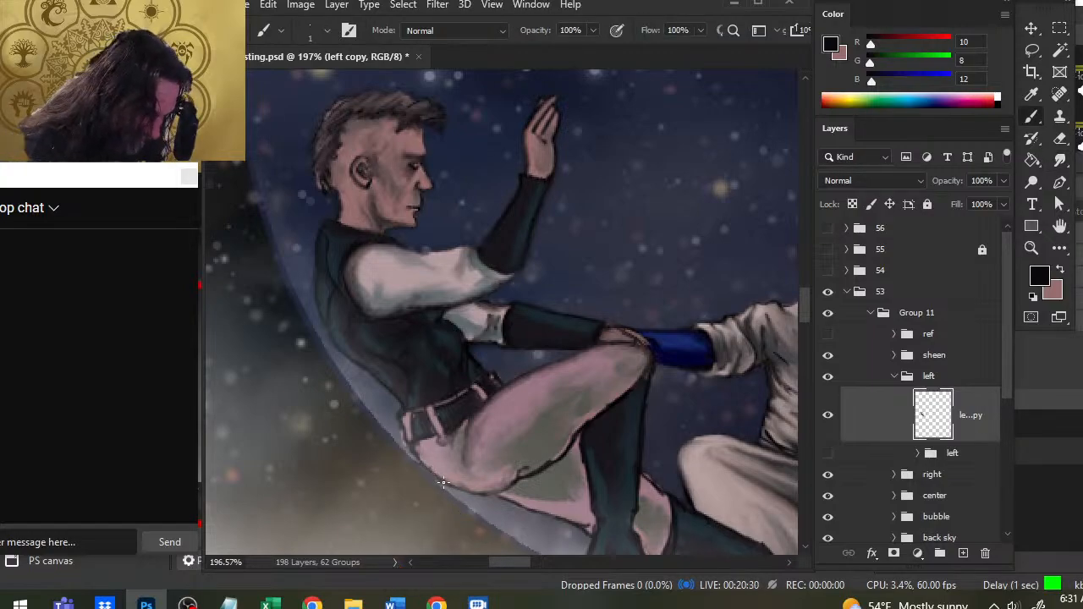
key("r")
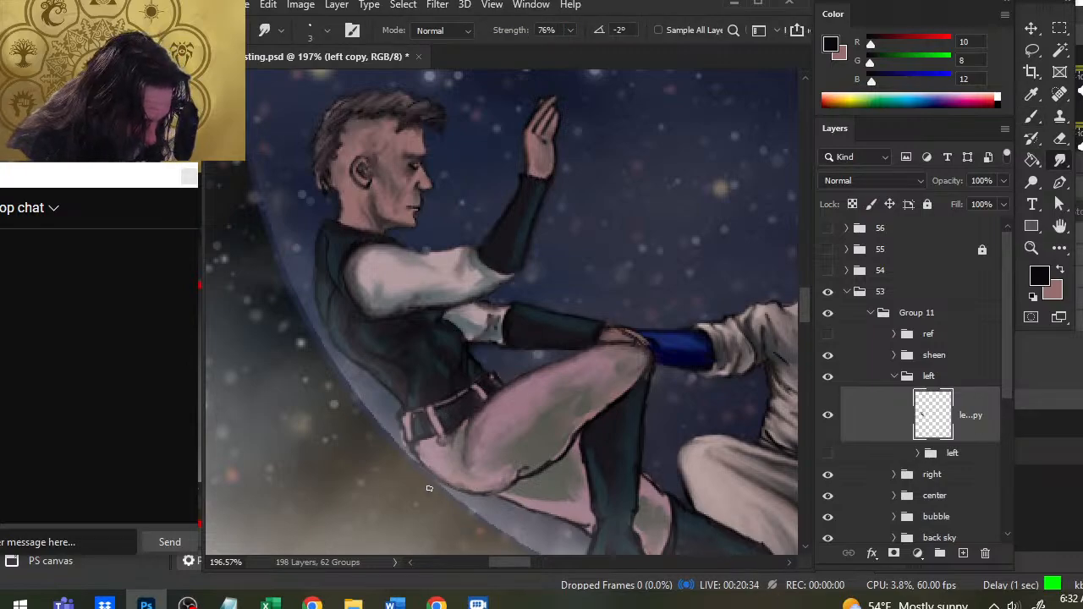
- Select the left figure's whole group and nudge it slightly to the right inside the bubble
key("v")
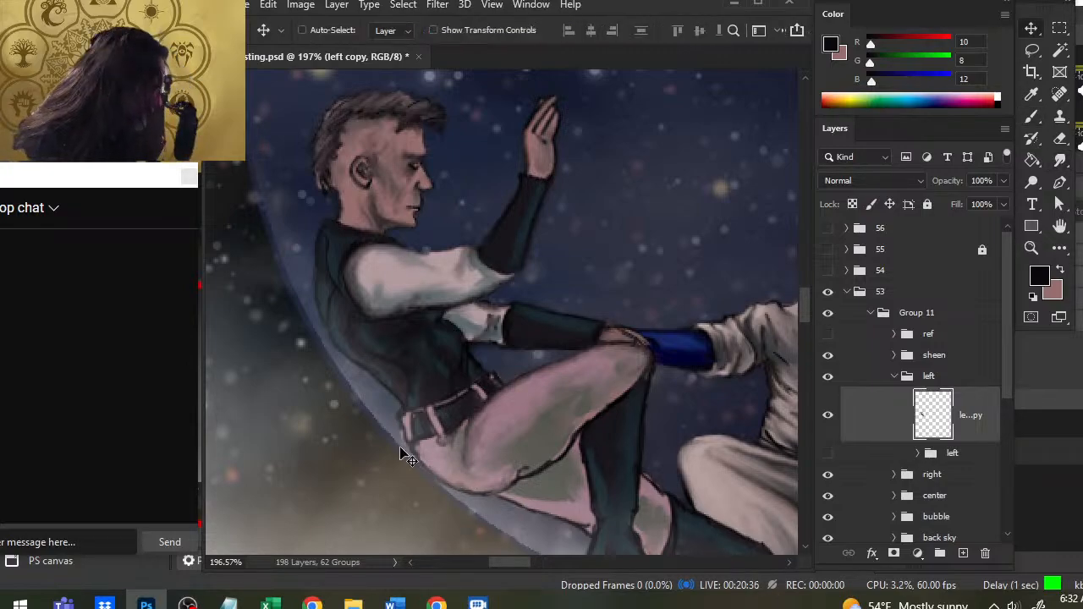
left_click(951, 376)
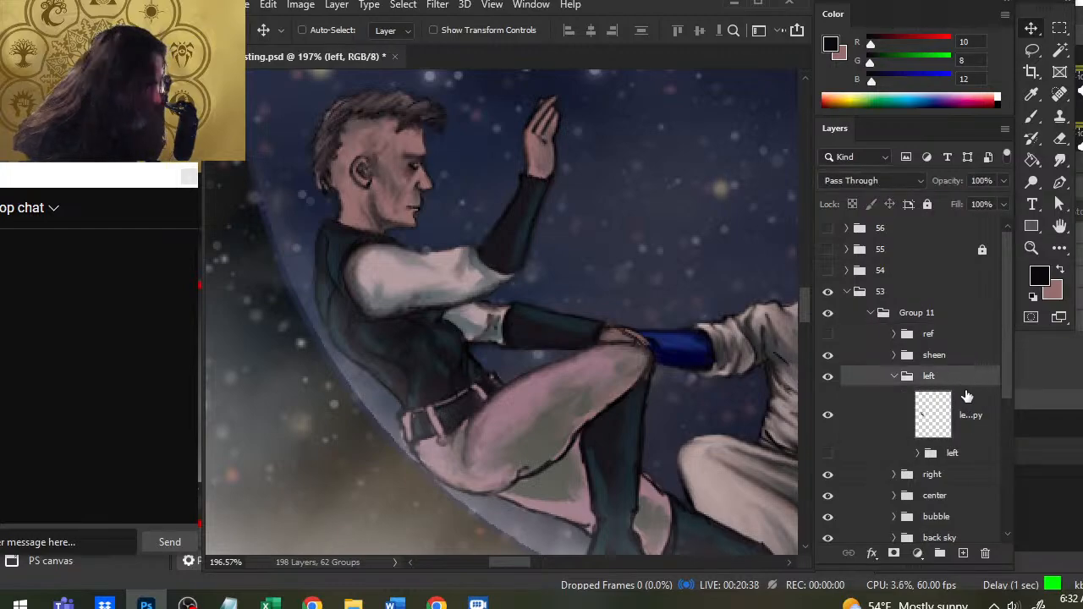
key("Right")
key("Right")
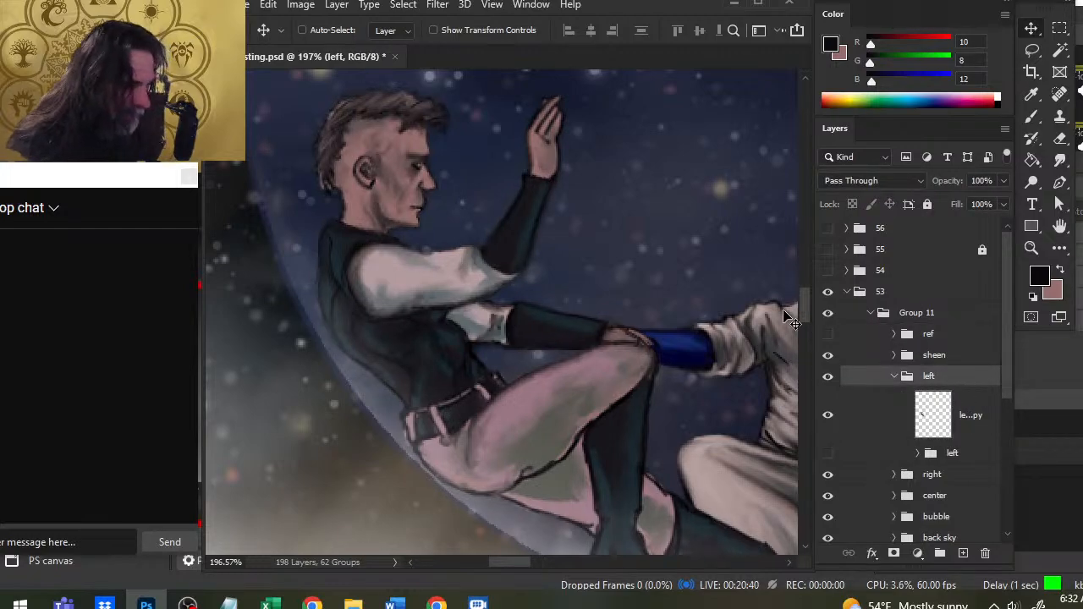
key("r")
left_click(437, 460)
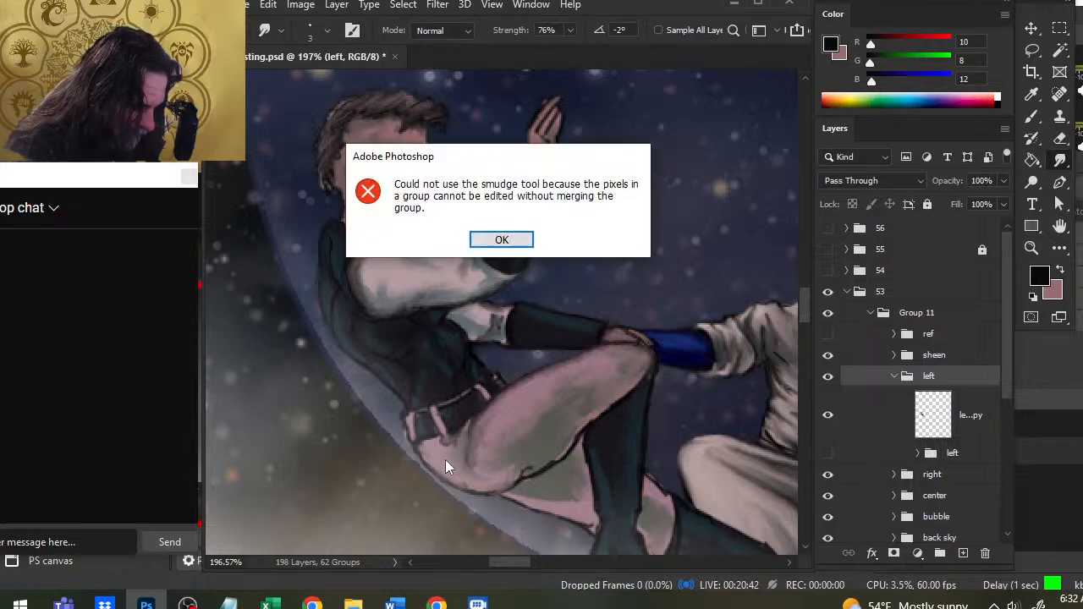
key("Return")
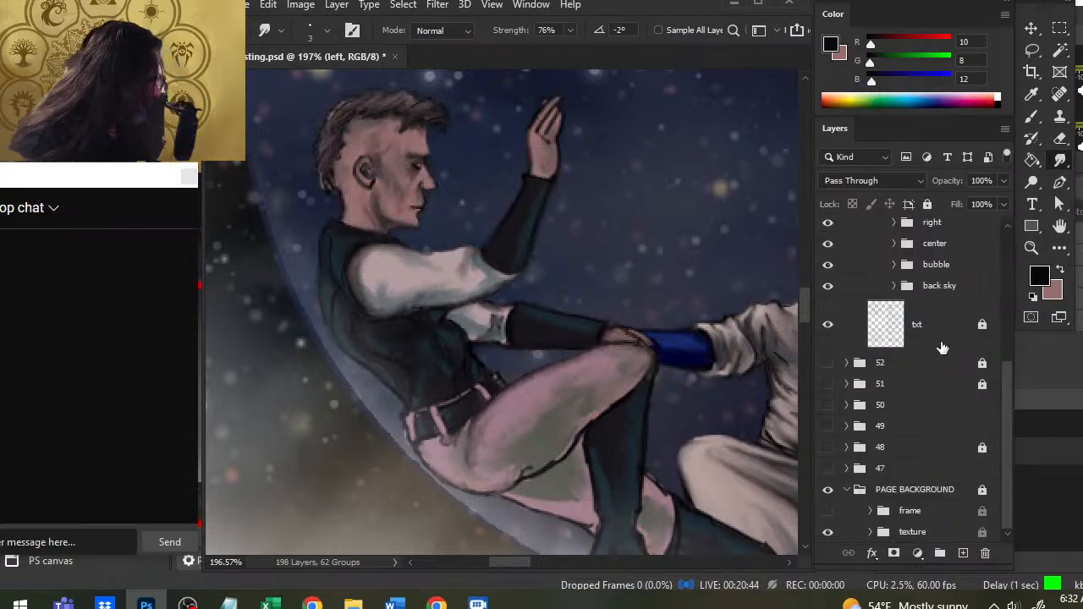
- Start a Free Transform on the left figure's group and rotate it by 0.24 degrees
left_click_drag(1006, 431, 1009, 314)
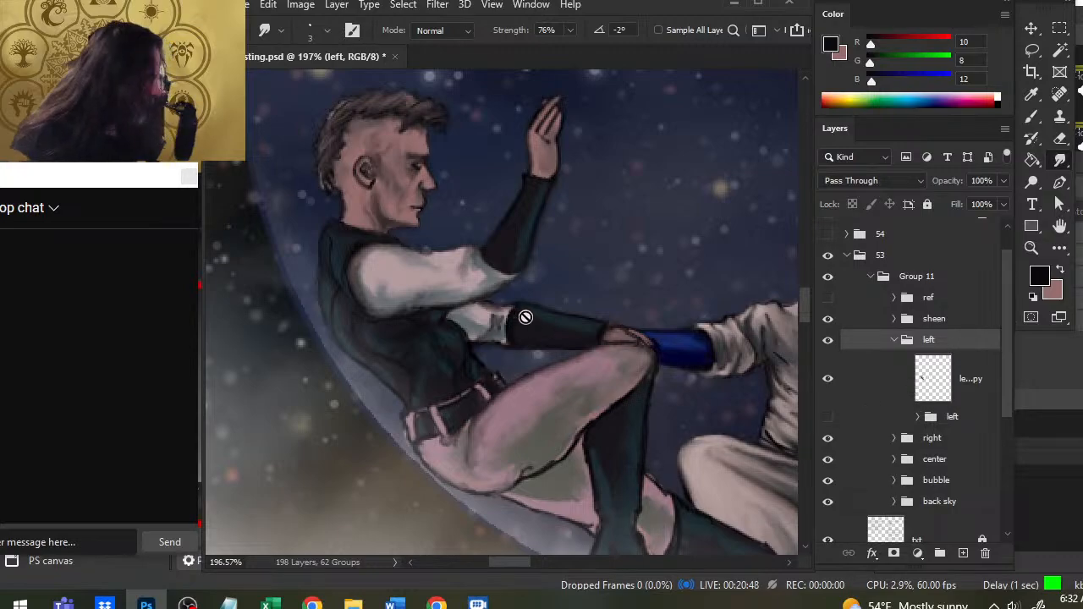
scroll(561, 360, "down", 5)
key("l")
right_click(630, 266)
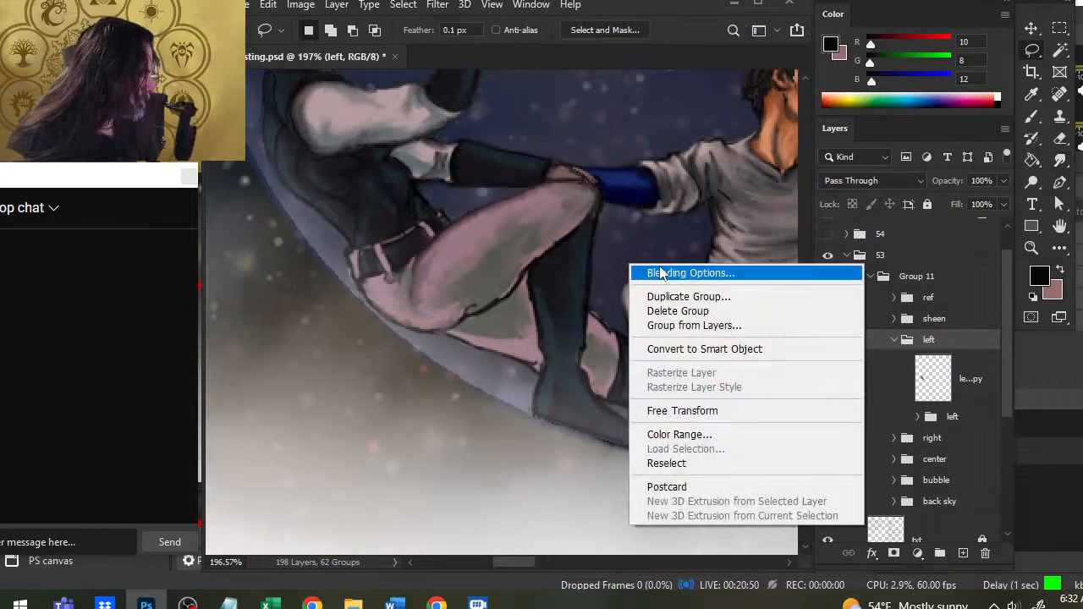
left_click(699, 413)
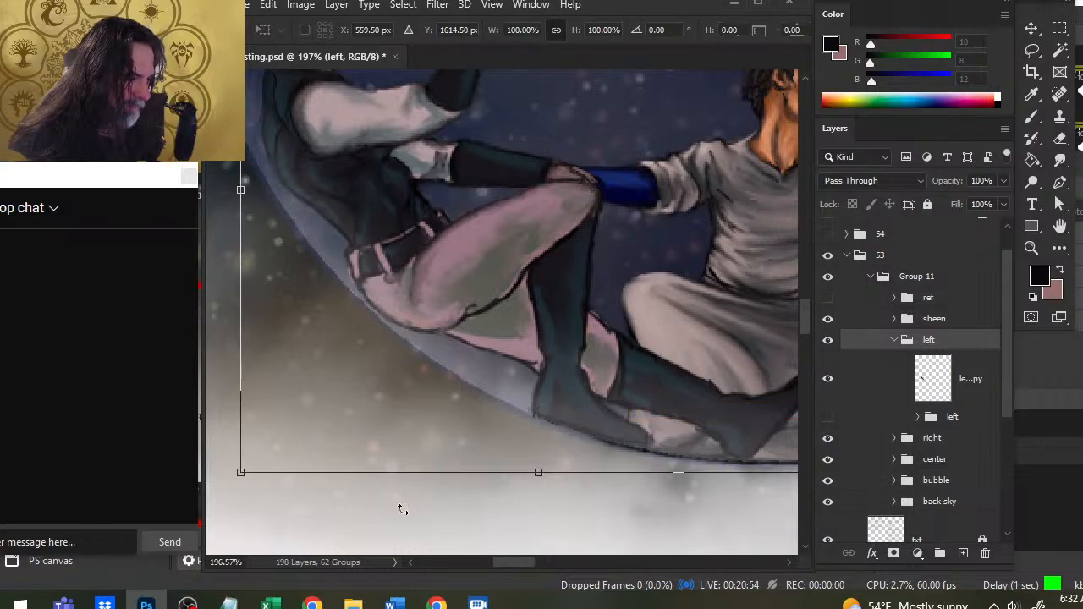
mouse_move(387, 500)
left_mouse_down()
mouse_move(395, 510)
mouse_move(375, 496)
left_mouse_up()
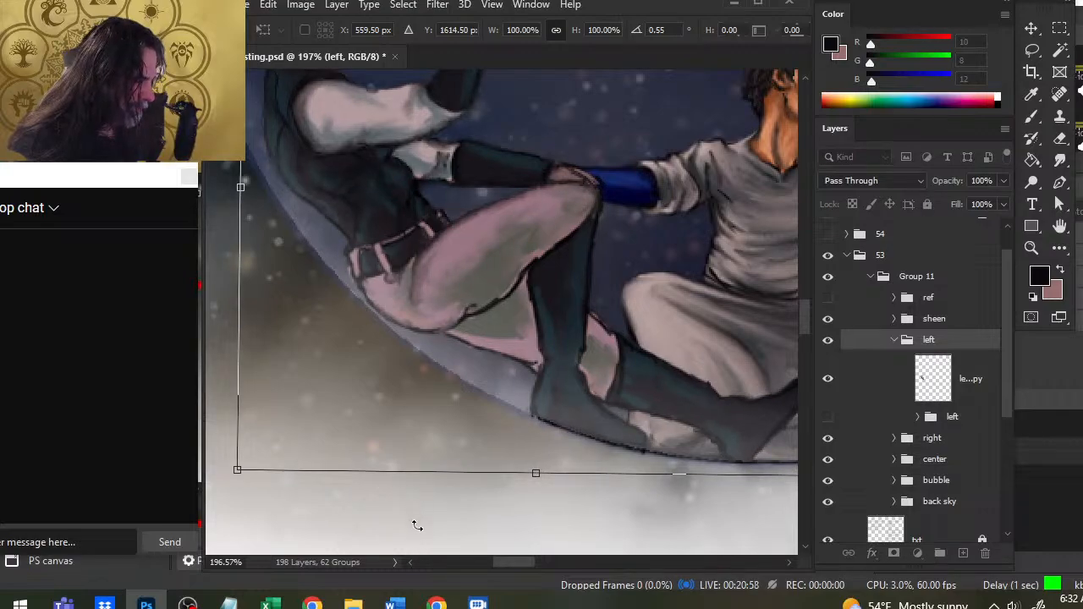
mouse_move(423, 525)
left_mouse_down()
mouse_move(440, 492)
mouse_move(423, 524)
left_mouse_up()
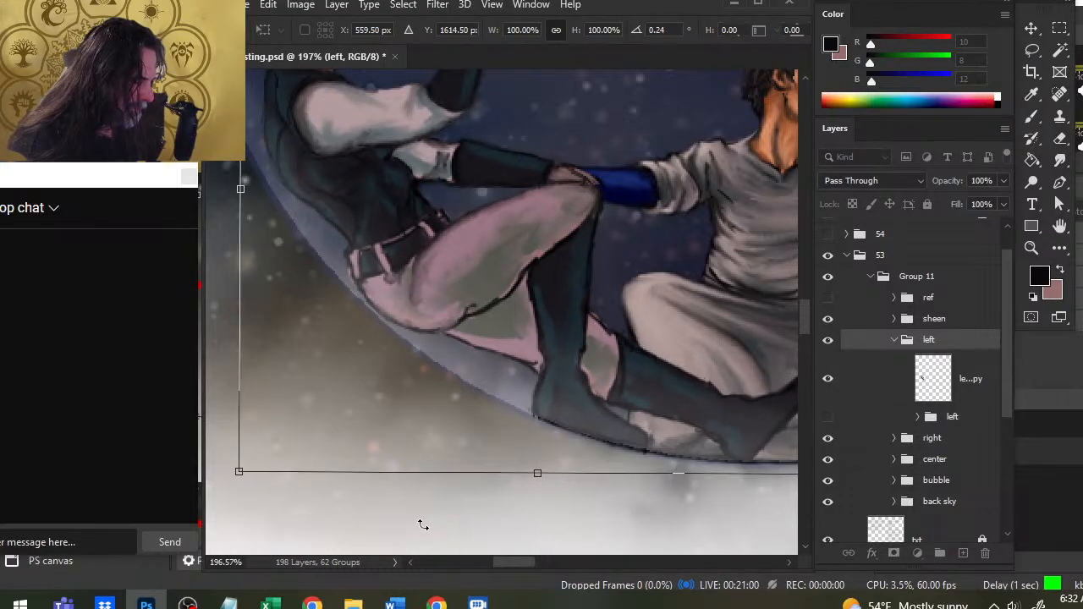
- Nudge the left figure to X 556.50 px, Y 1613.50 px along the bubble's edge and apply the transform
key("Left")
key("Left")
key("Left")
key("Left")
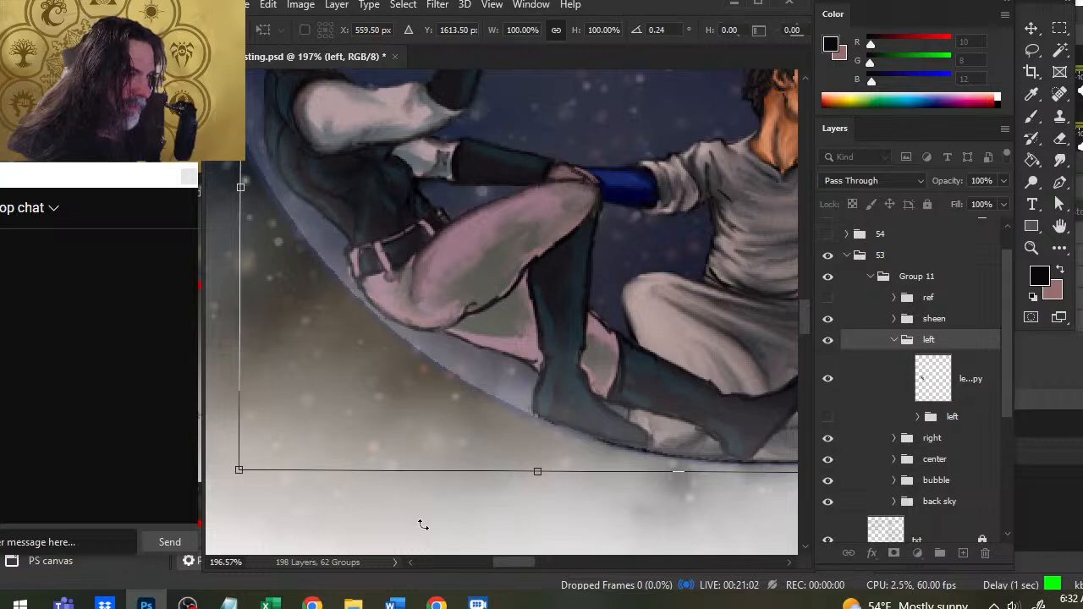
key("Up")
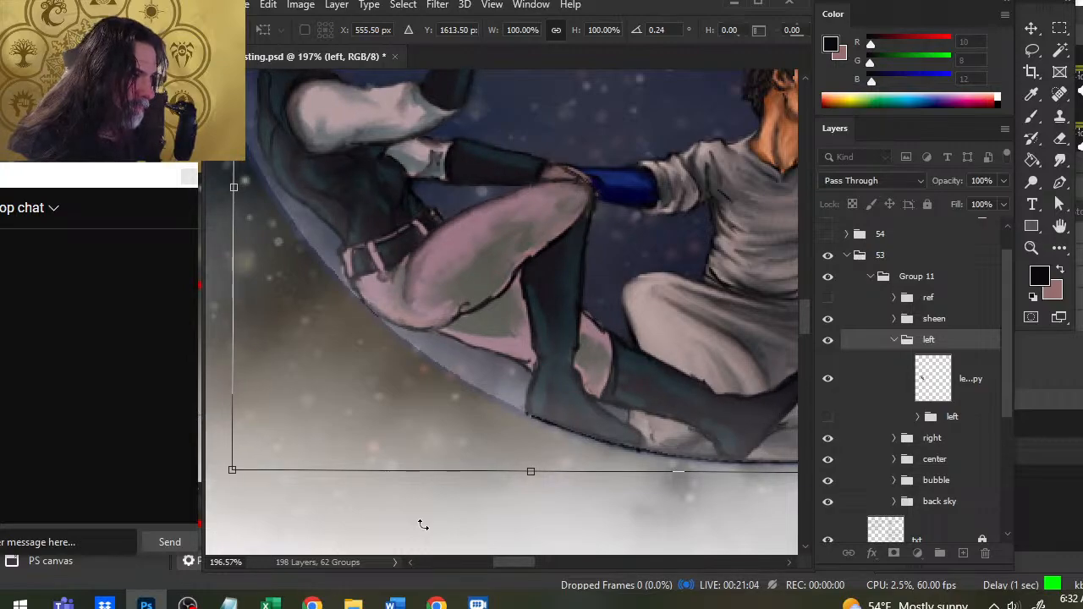
key("Down")
key("Down")
key("Up")
key("Up")
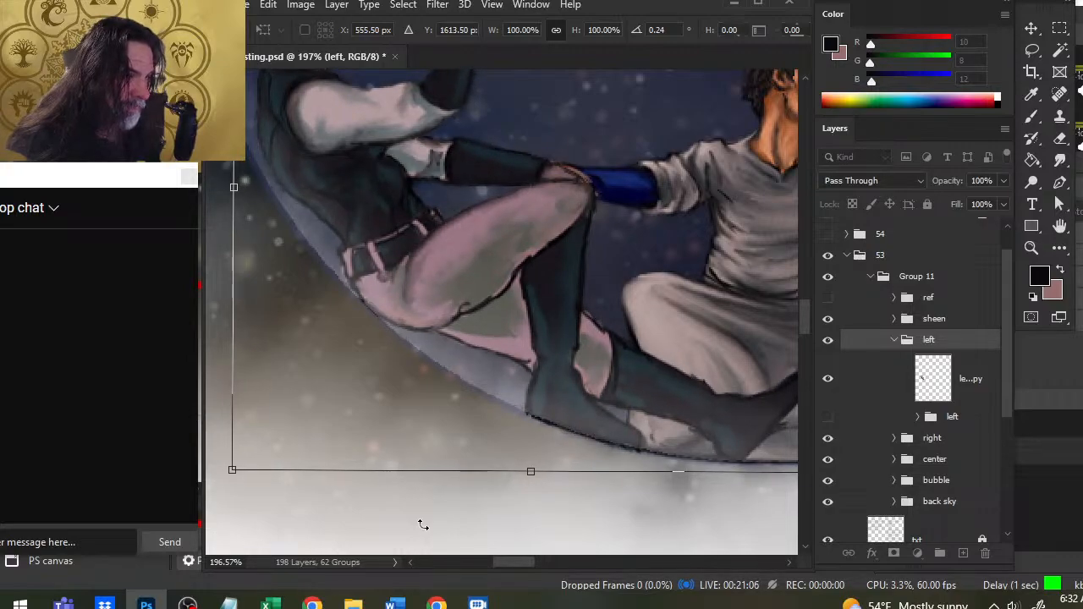
key("Down")
key("Up")
key("Right")
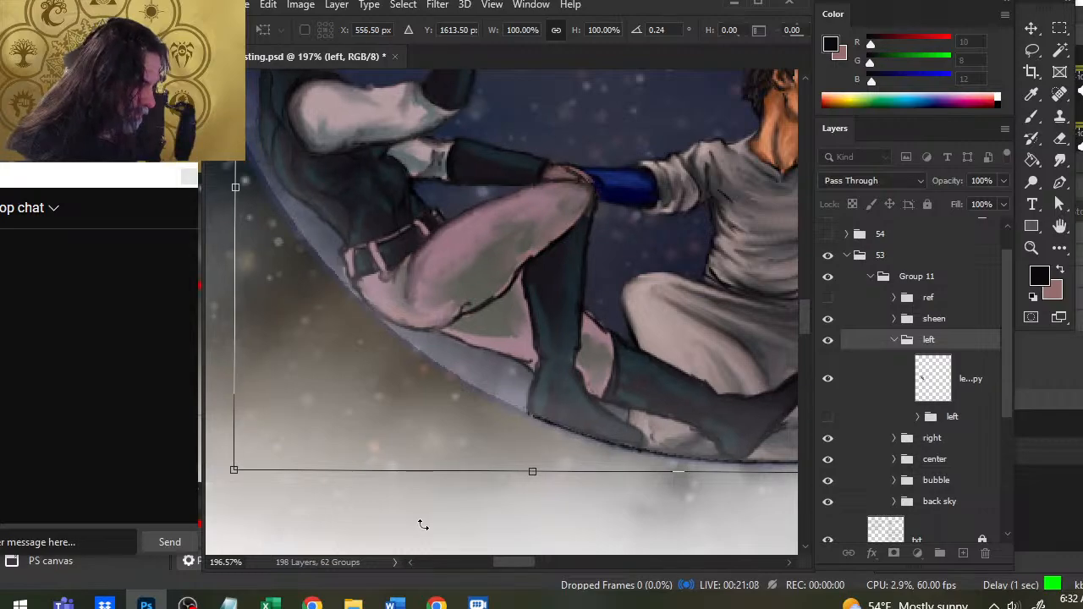
key("Return")
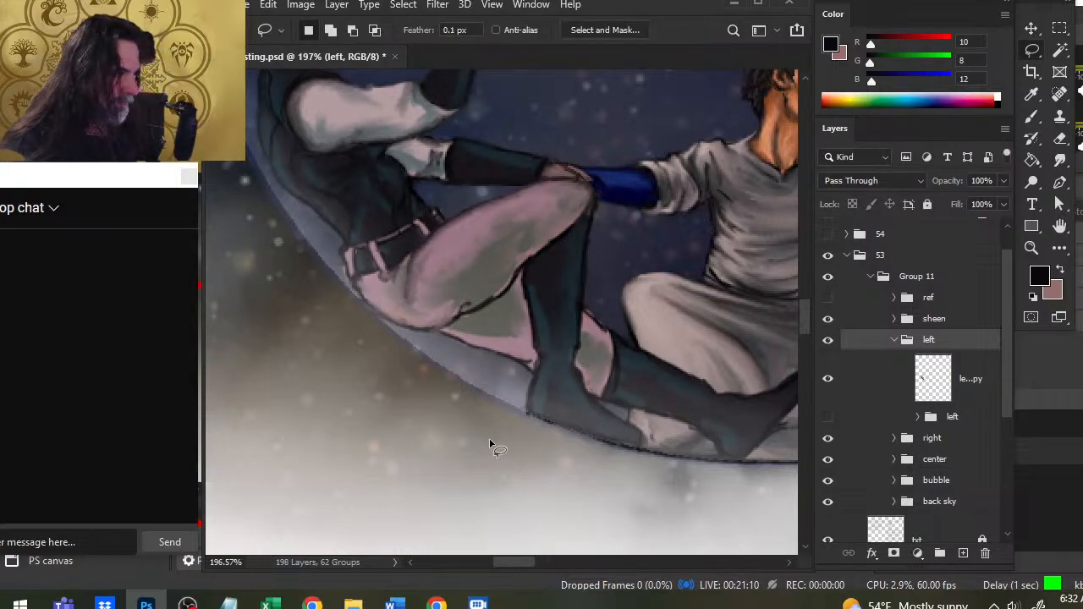
- Select the left copy layer and smudge the thigh's underside outline and the edge between the trousers and the raised boot
left_click_drag(417, 355, 425, 391)
key("r")
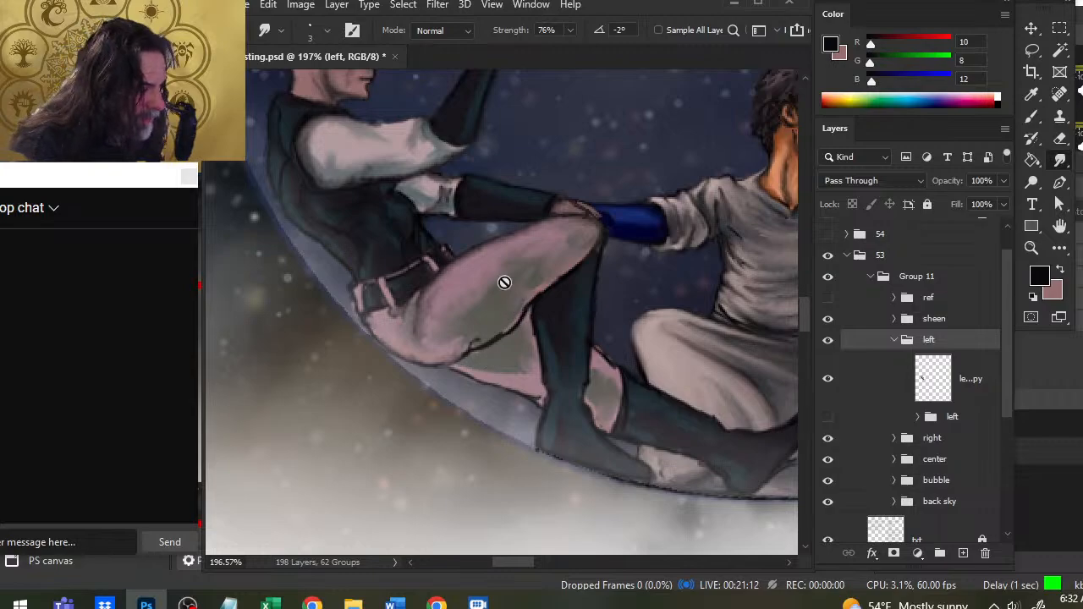
left_click(950, 395)
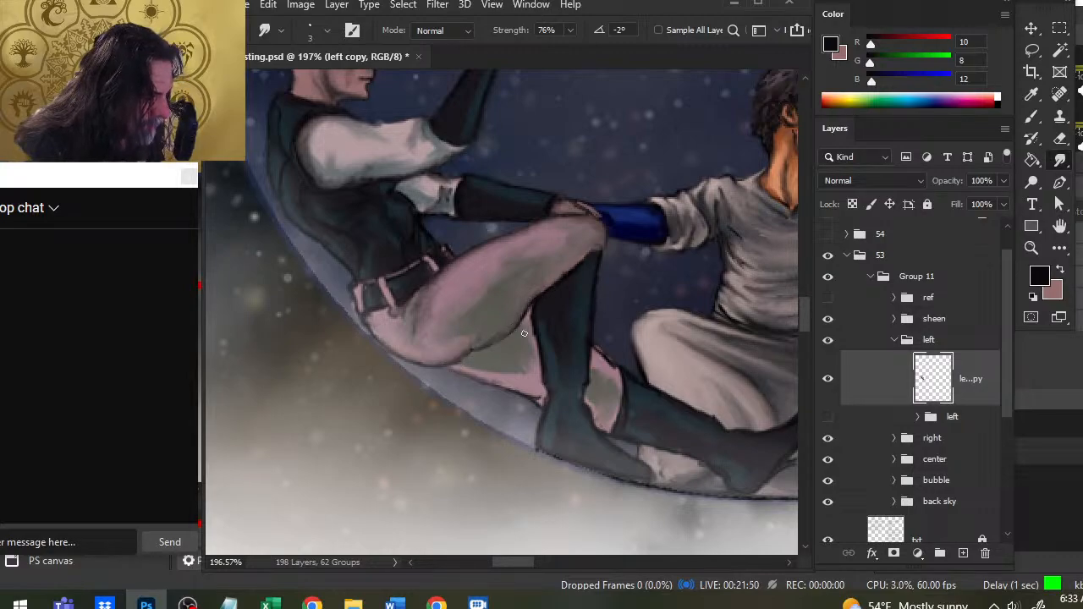
left_click_drag(539, 357, 541, 345)
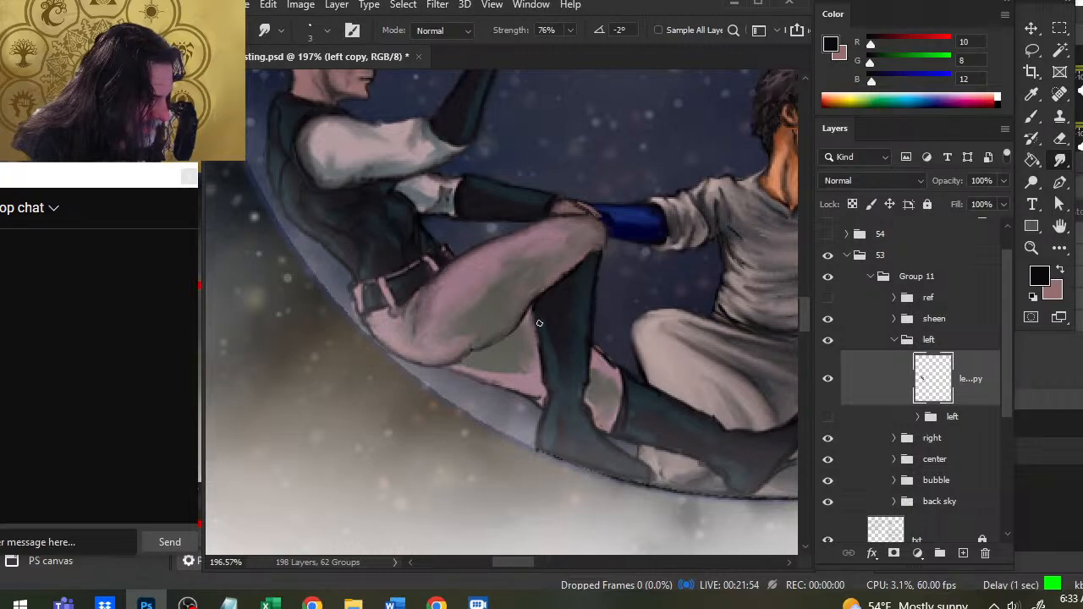
left_click_drag(539, 356, 541, 338)
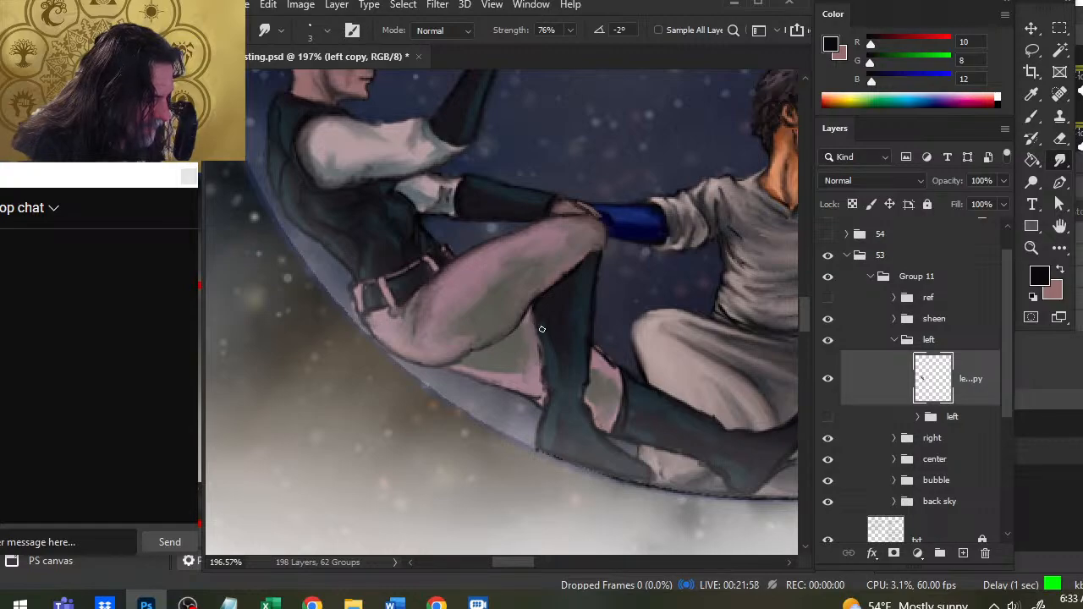
- Smudge the underside of the left figure's raised knee and the front edge of the boot below it
key("b")
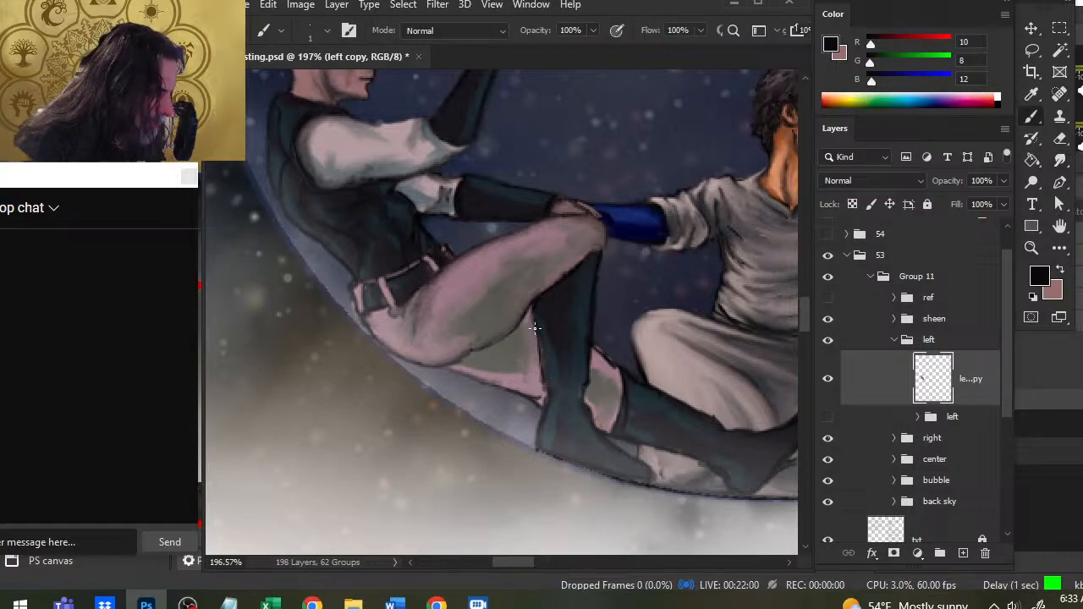
key("r")
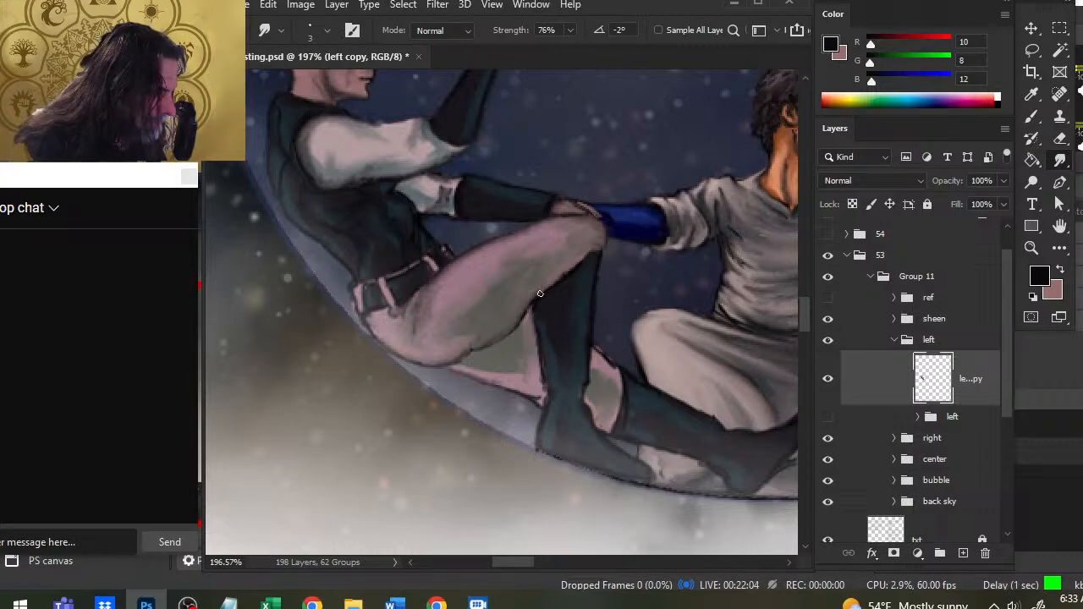
mouse_move(603, 245)
left_mouse_down()
mouse_move(593, 248)
mouse_move(595, 238)
left_mouse_up()
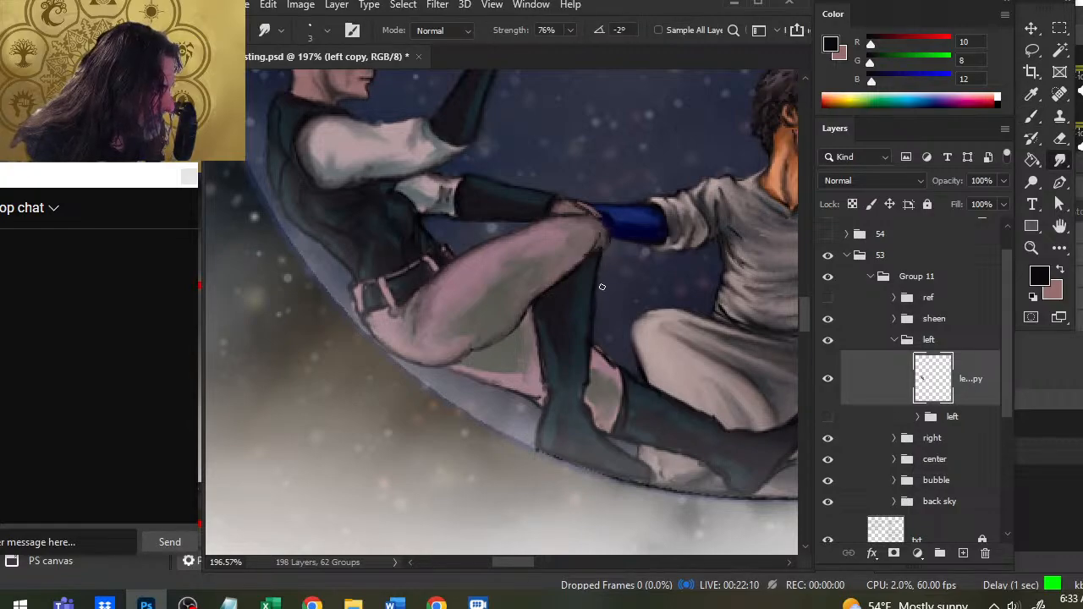
mouse_move(605, 298)
left_mouse_down()
mouse_move(604, 273)
mouse_move(591, 352)
left_mouse_up()
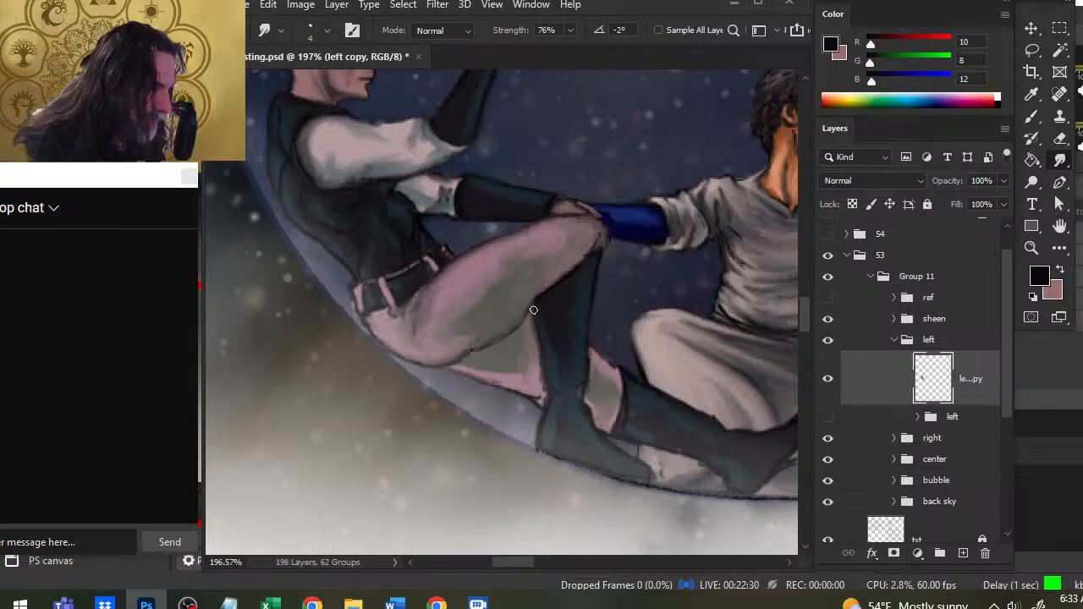
- Paint and smudge a softer dark contour along the underside of the left figure's raised thigh, from the boot to the seat
key("b")
left_click_drag(534, 305, 519, 328)
key("r")
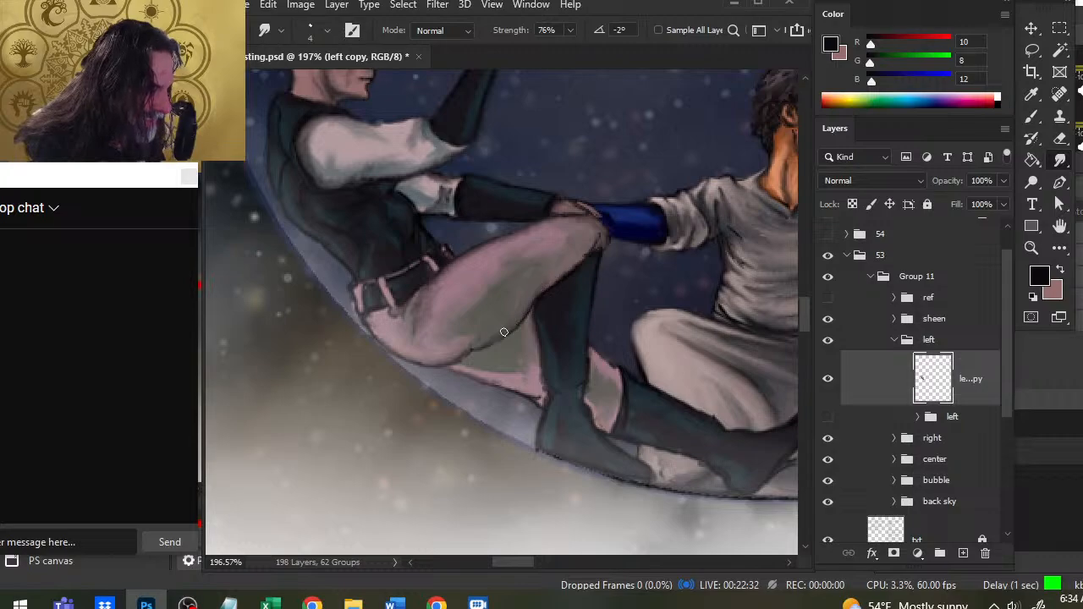
key("b")
key("r")
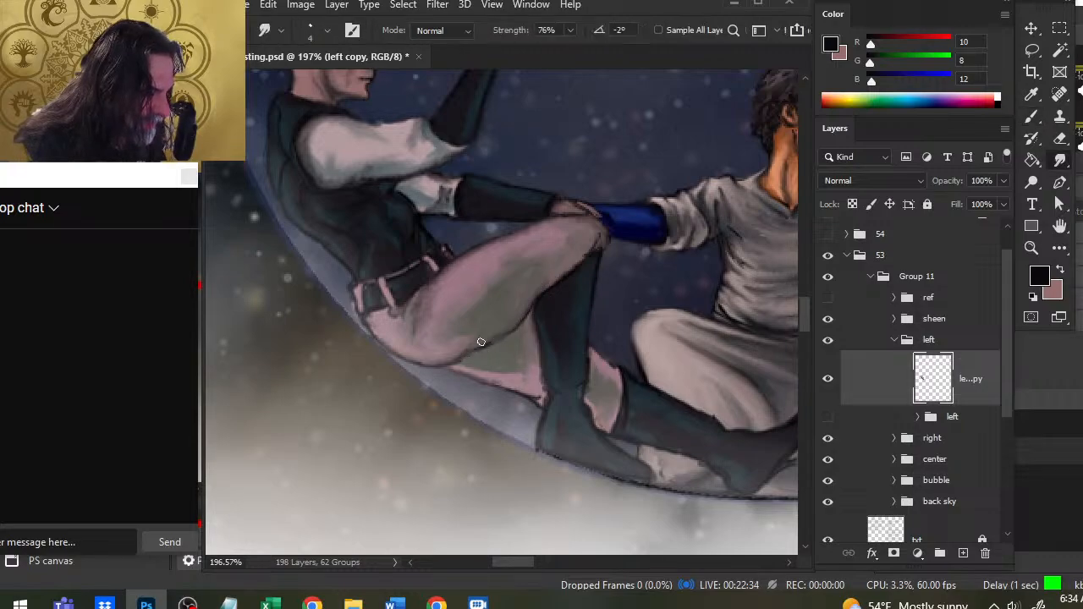
key("b")
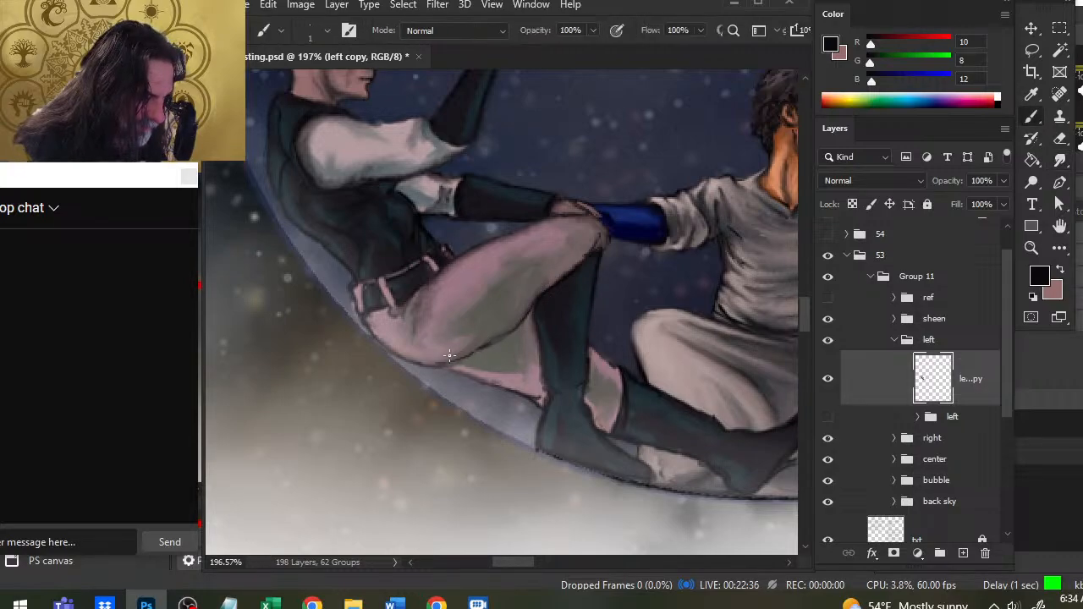
key("r")
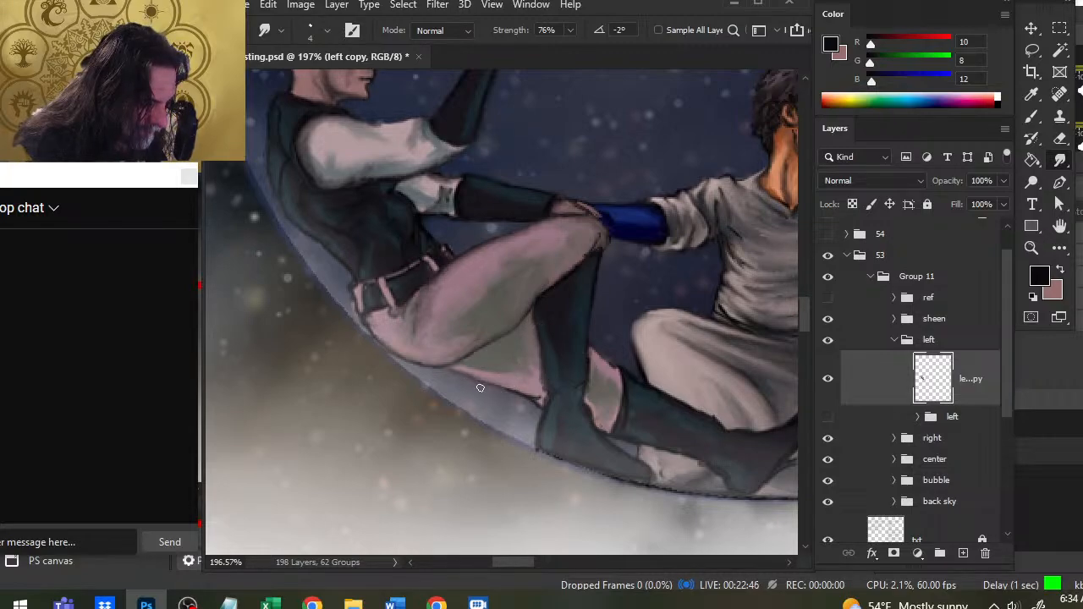
- Repaint and blend the lower trouser edge and the back edge of the left figure's raised boot
key("b")
left_click_drag(451, 367, 477, 378)
key("r")
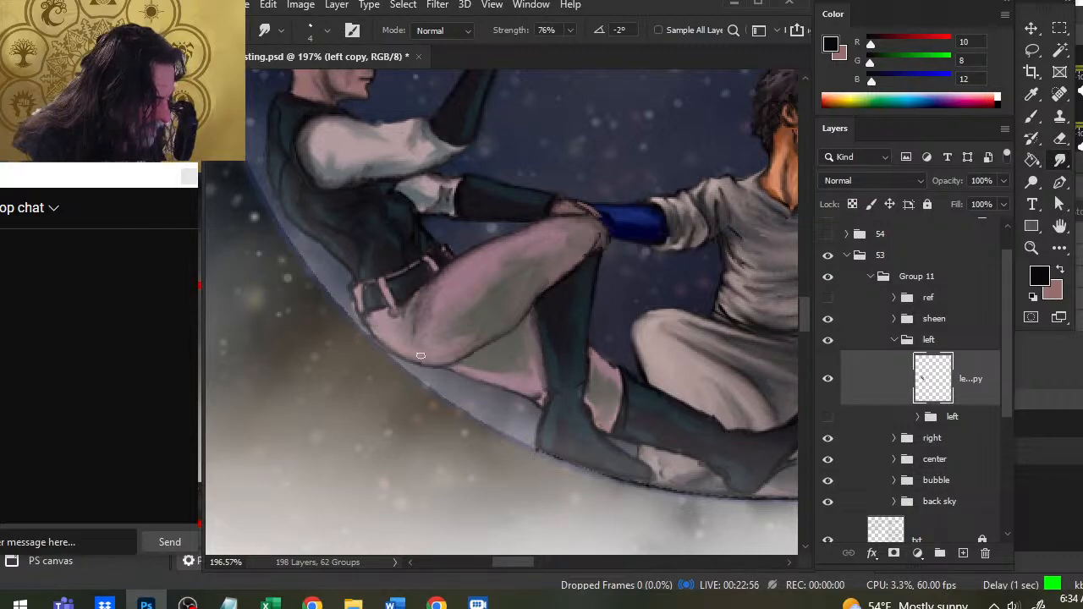
key("b")
left_click_drag(533, 317, 544, 353)
key("r")
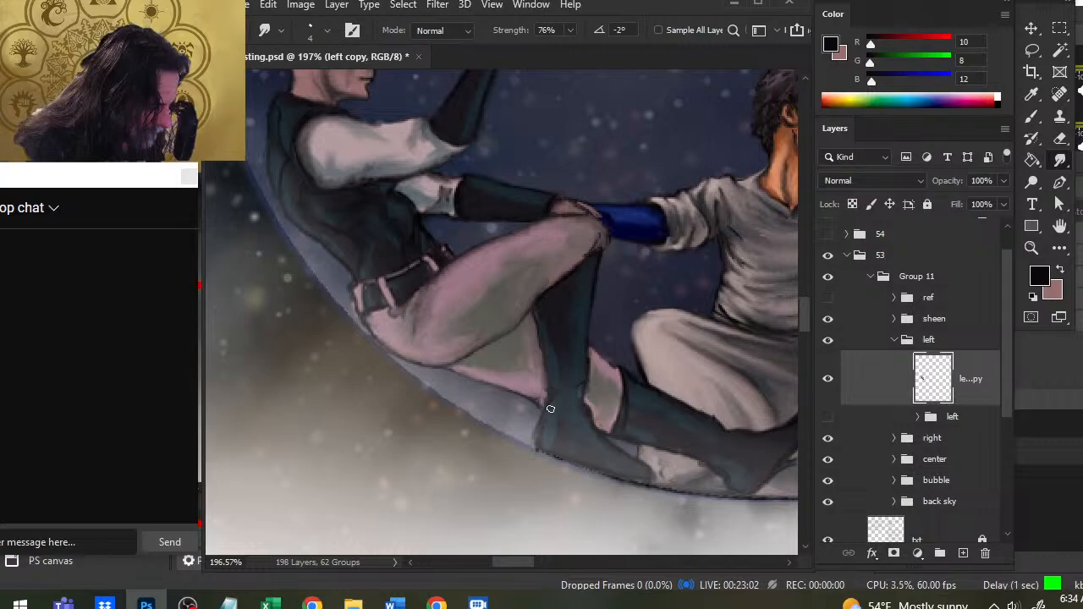
- Reshape the raised boot's heel with dark paint and smudge its sole against the bubble's edge
key("b")
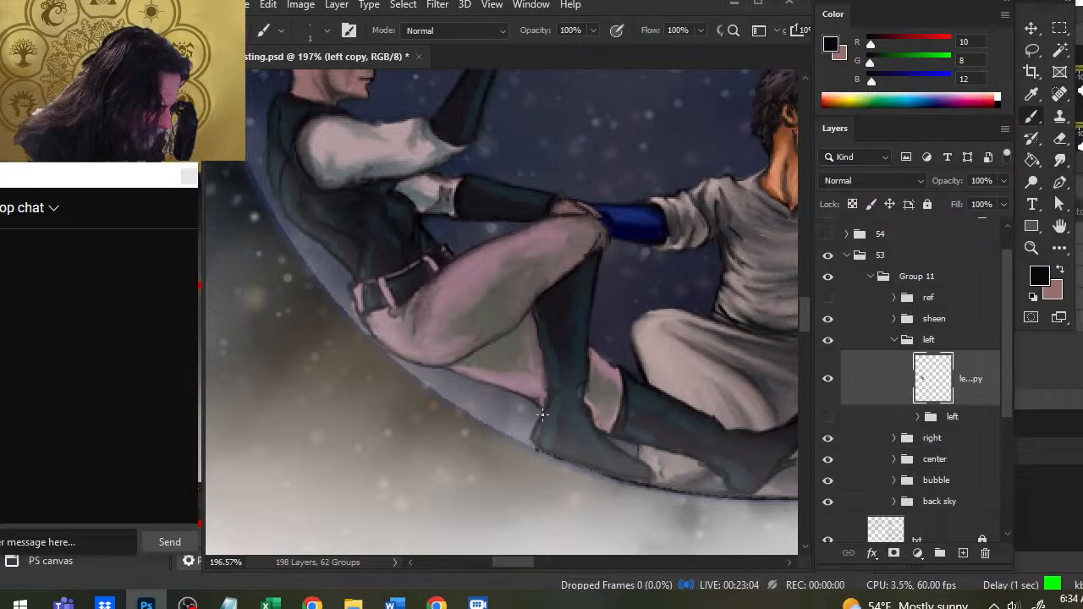
key("r")
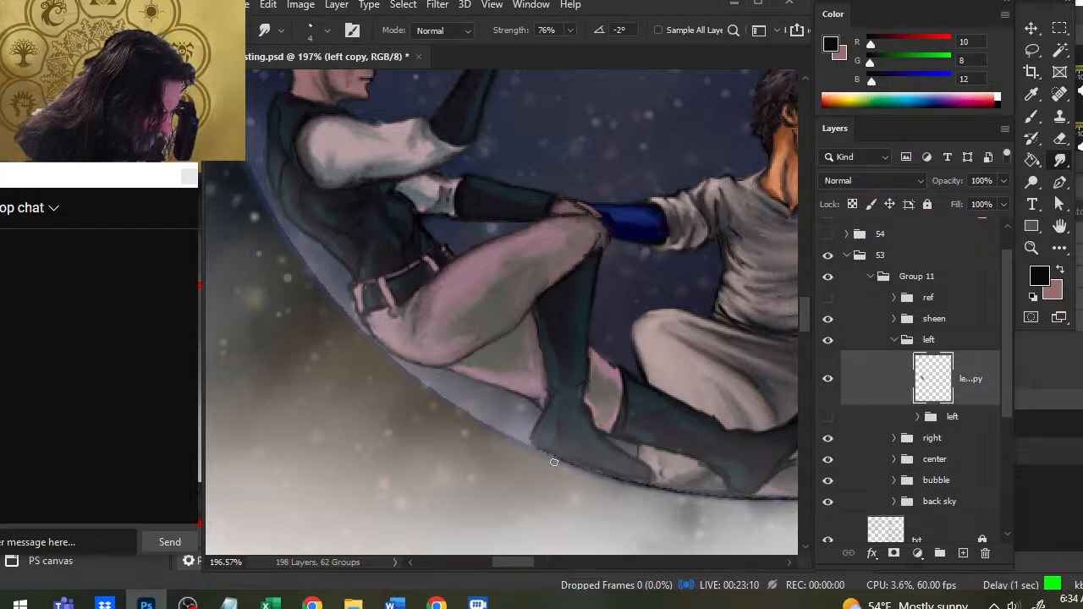
mouse_move(550, 459)
left_mouse_down()
mouse_move(525, 467)
mouse_move(382, 416)
left_mouse_up()
key("b")
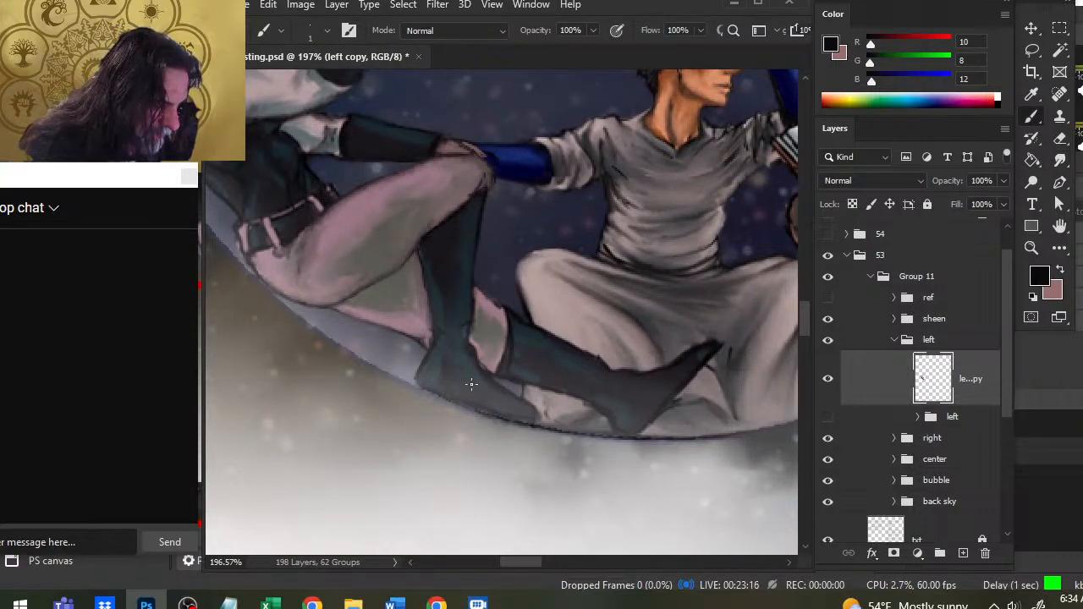
key("r")
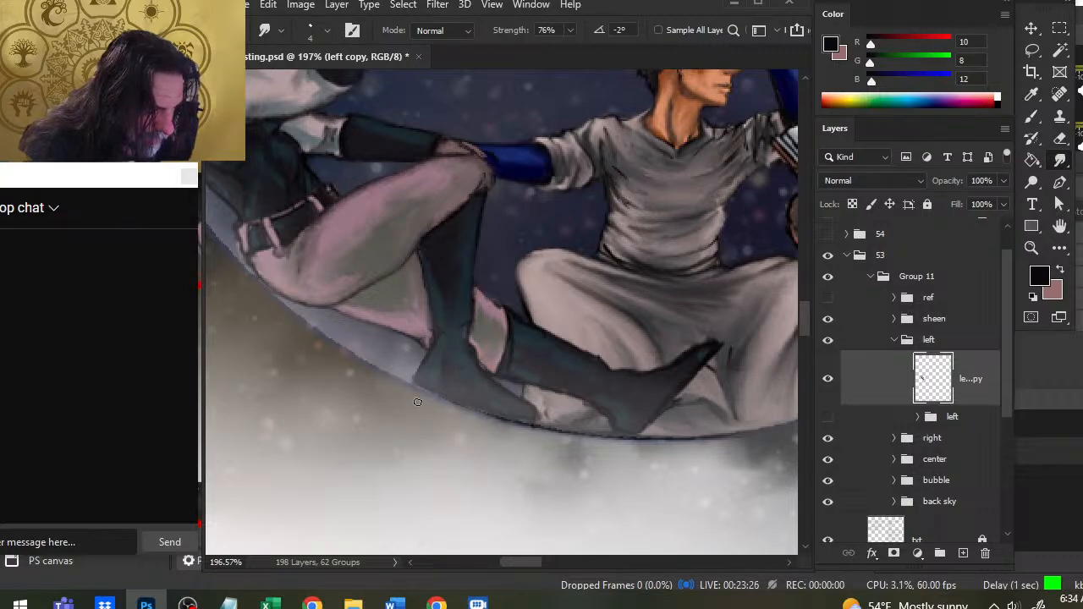
key("e")
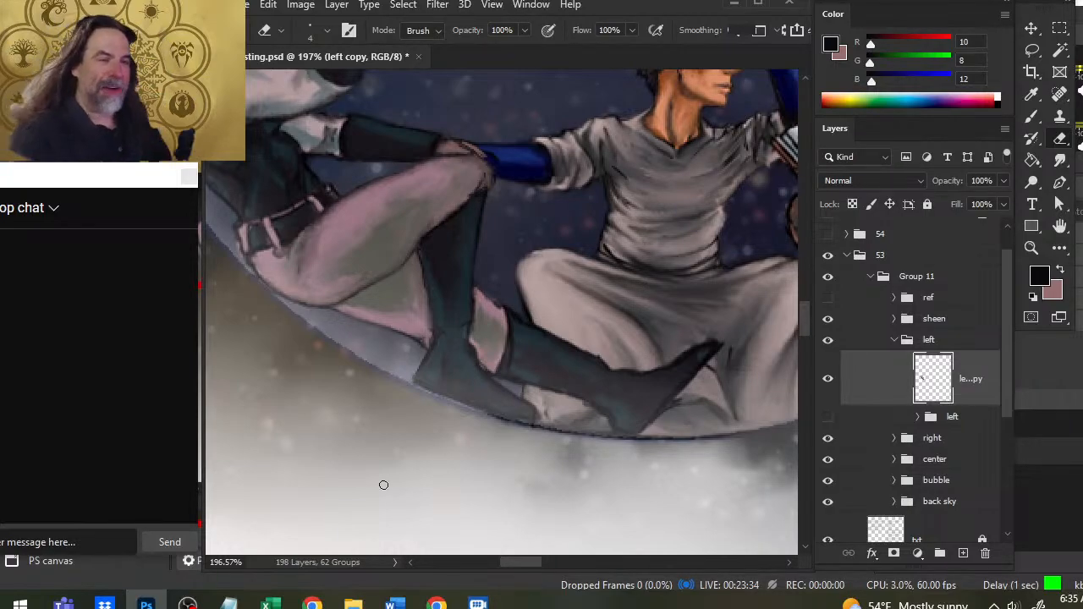
- Smudge the edge where the pink trouser leg meets the cuff of the left figure's outstretched boot
key("r")
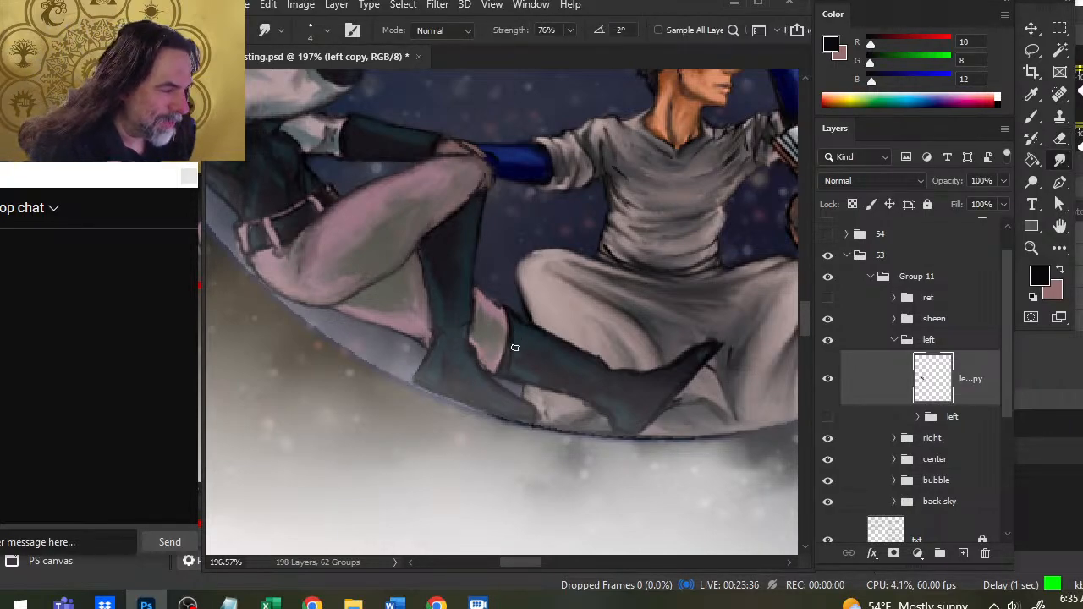
mouse_move(510, 359)
left_mouse_down()
mouse_move(505, 329)
mouse_move(495, 357)
left_mouse_up()
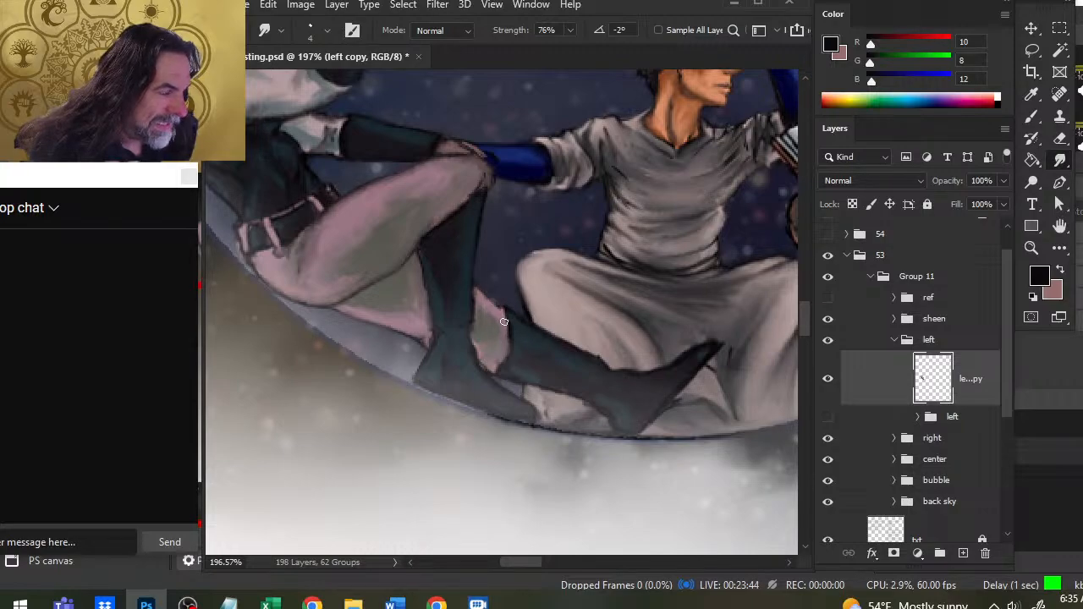
left_click_drag(505, 320, 506, 332)
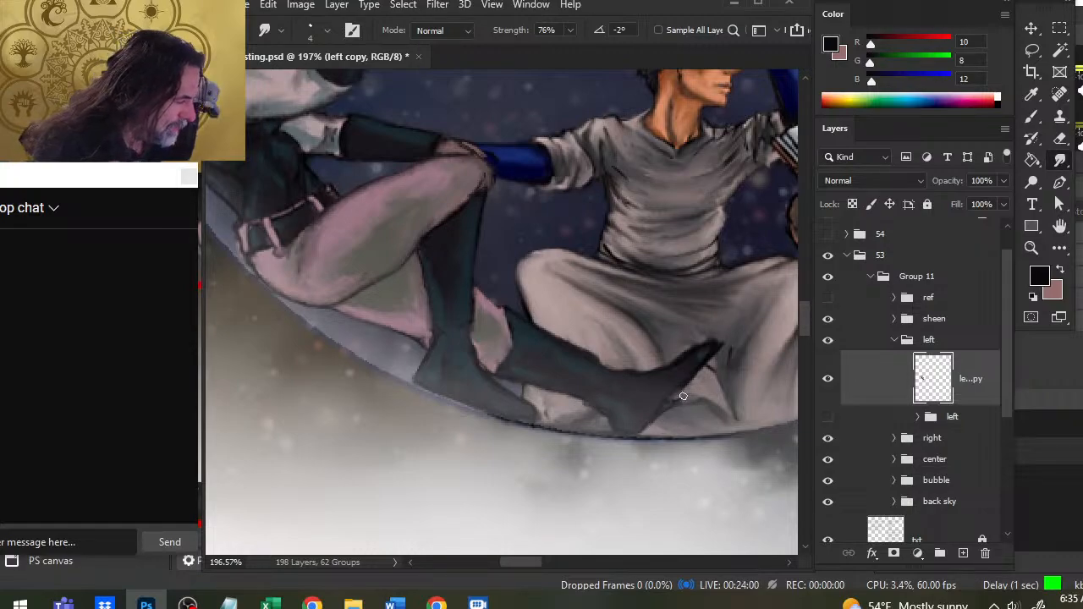
- Sample the near-black RGB 16, 15, 19 from the outstretched boot, then paint and smudge its sole and toe outline
key("b")
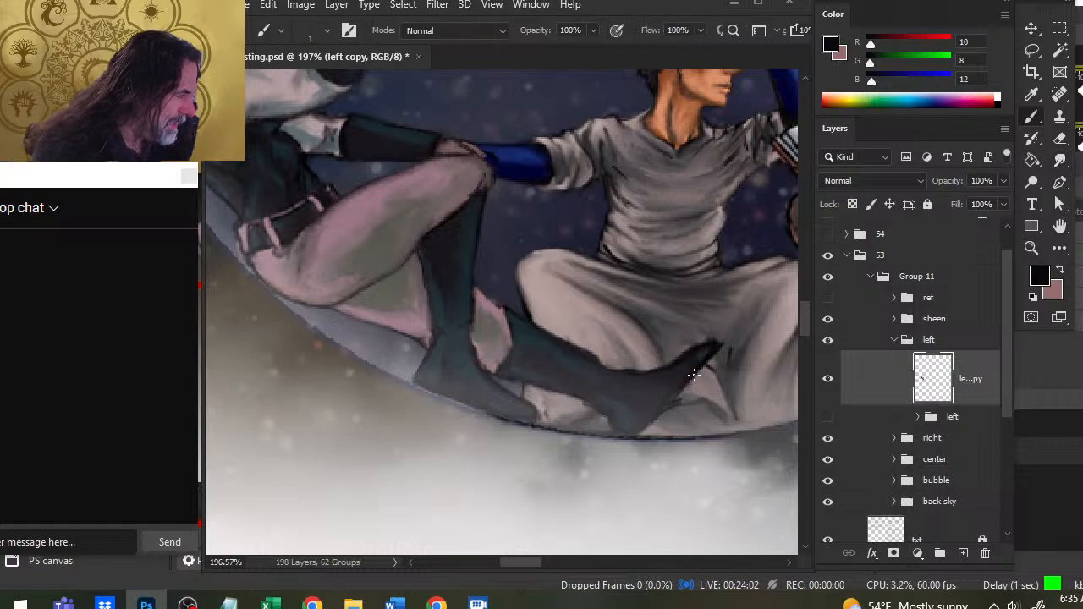
left_click(681, 350, "alt")
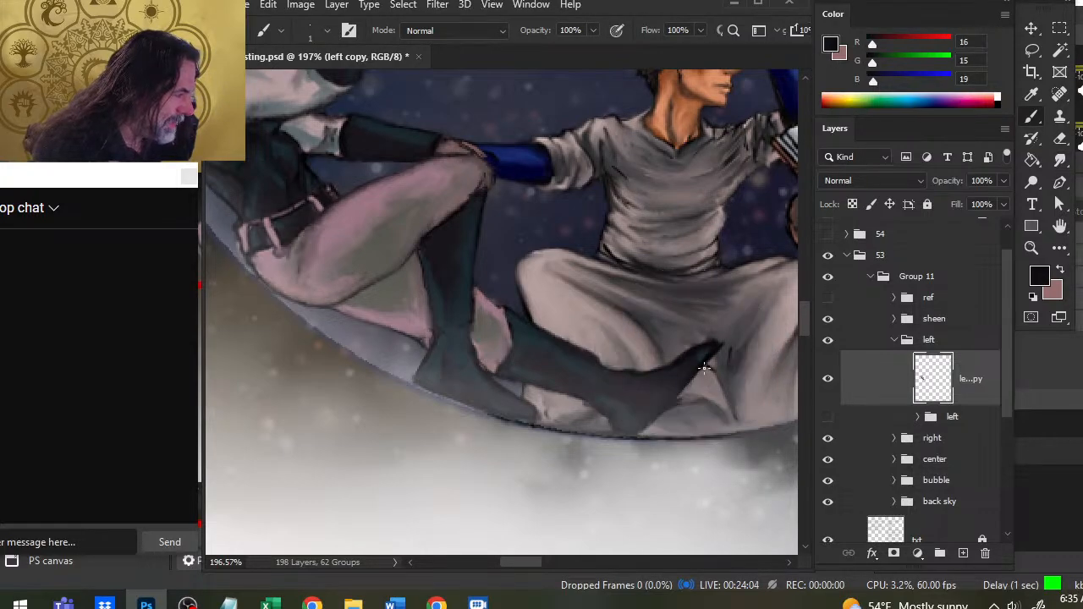
key("r")
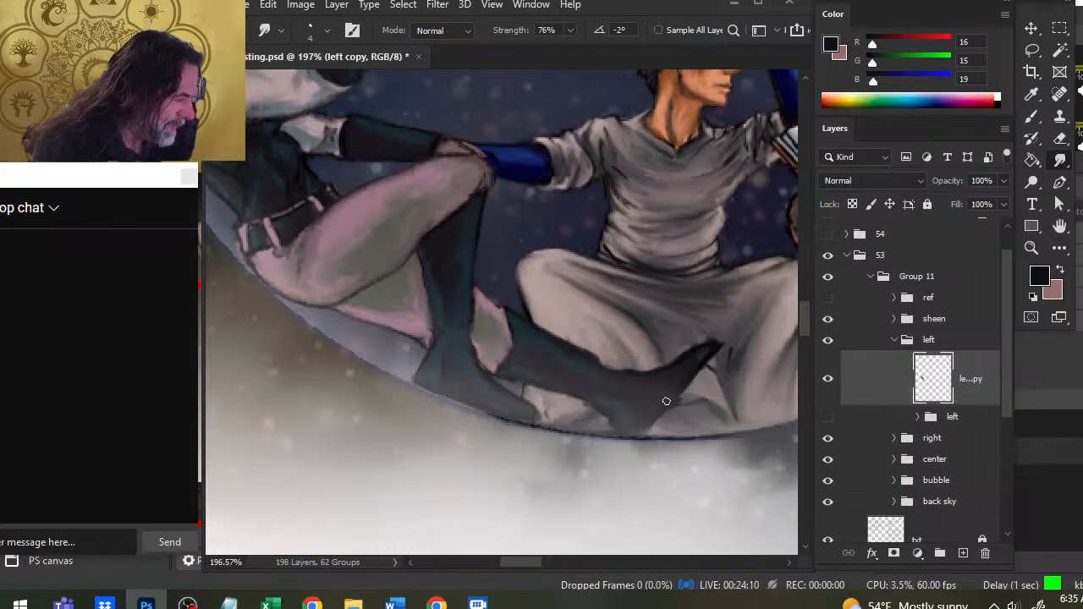
key("b")
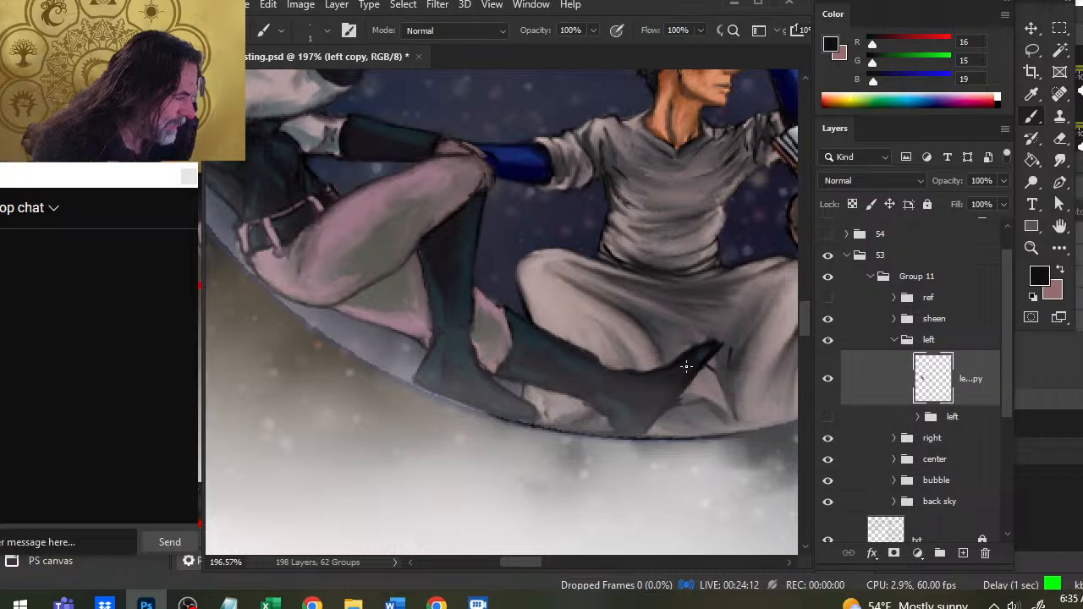
key("r")
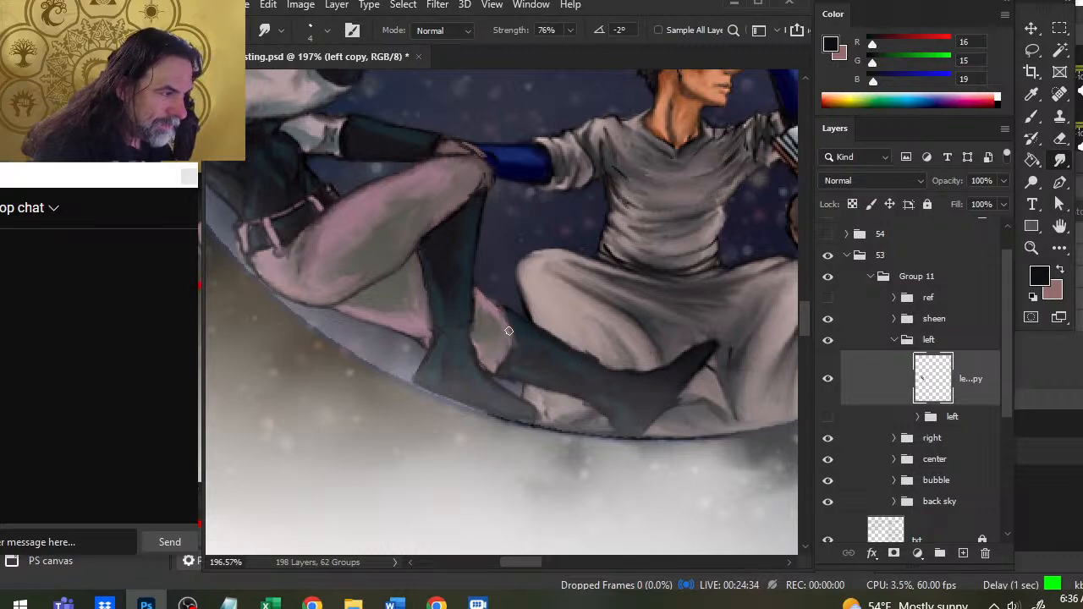
- Touch up and blend the ankle and instep outline of the left figure's outstretched boot
key("b")
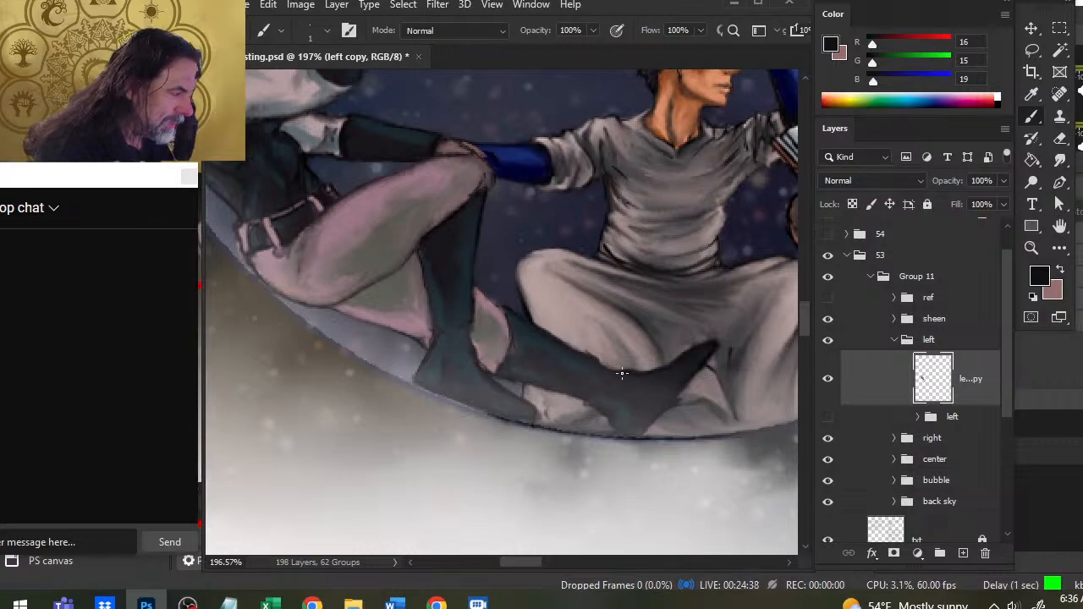
key("r")
key("b")
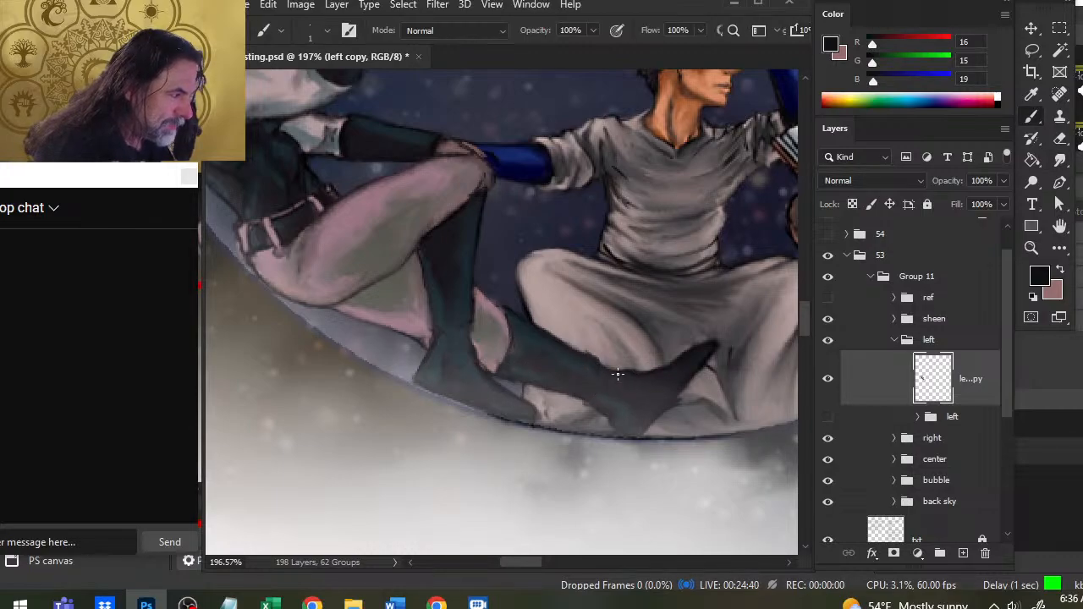
key("r")
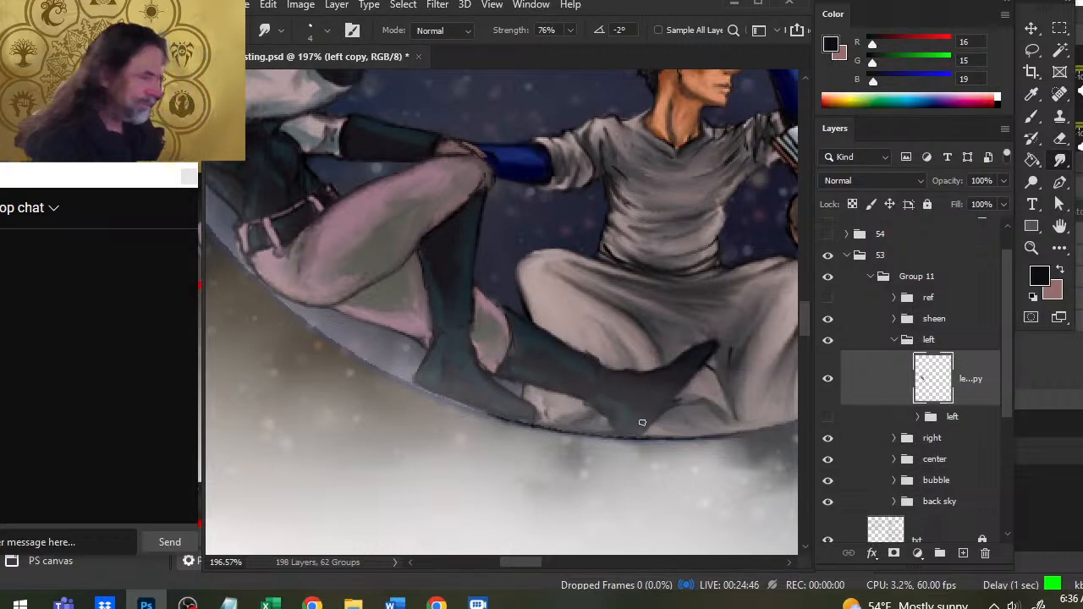
- Collapse the left group, show the topmost layer in the center group and remove it from the stack
key("z")
scroll(609, 406, "down", 4)
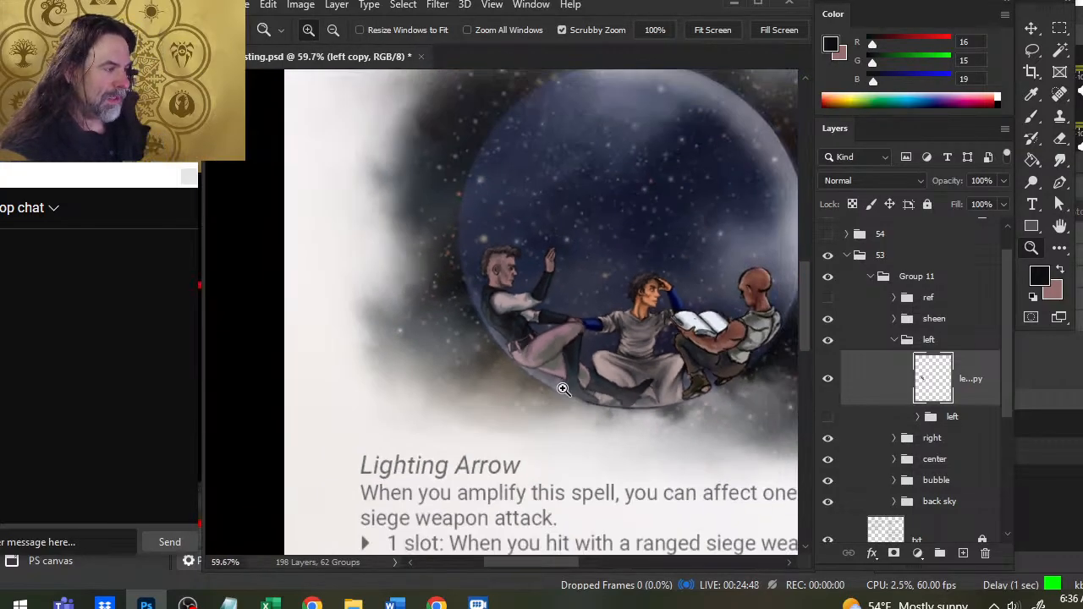
left_click_drag(677, 438, 593, 399)
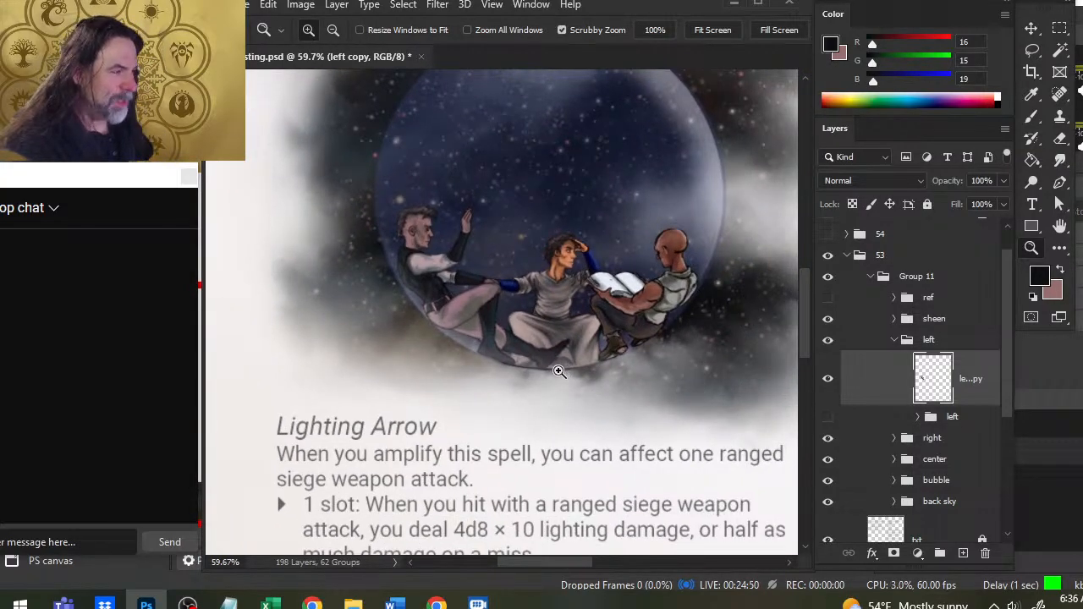
left_click(895, 339)
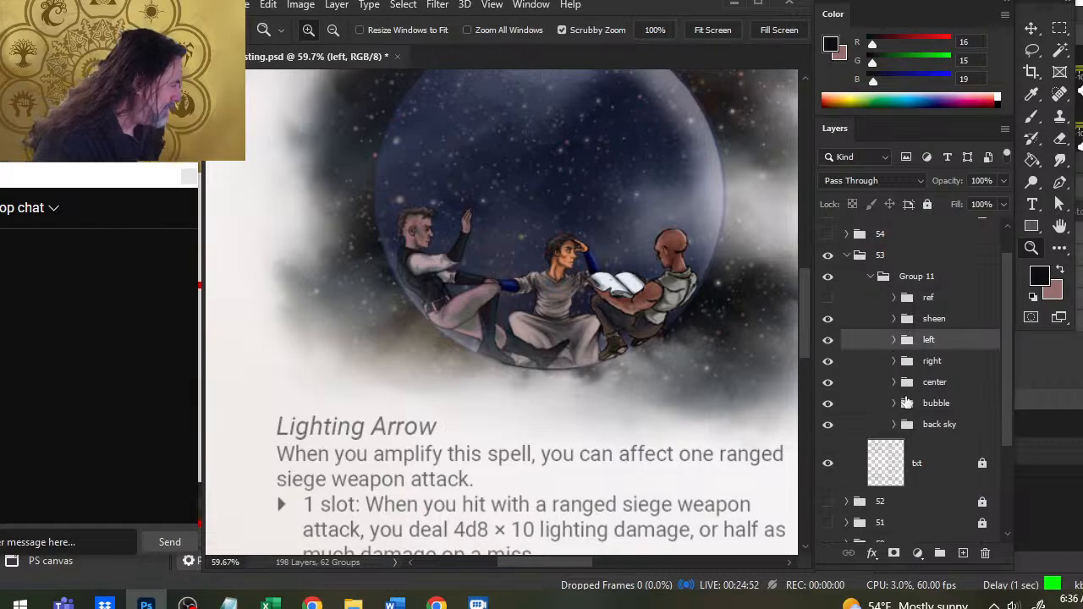
left_click(895, 382)
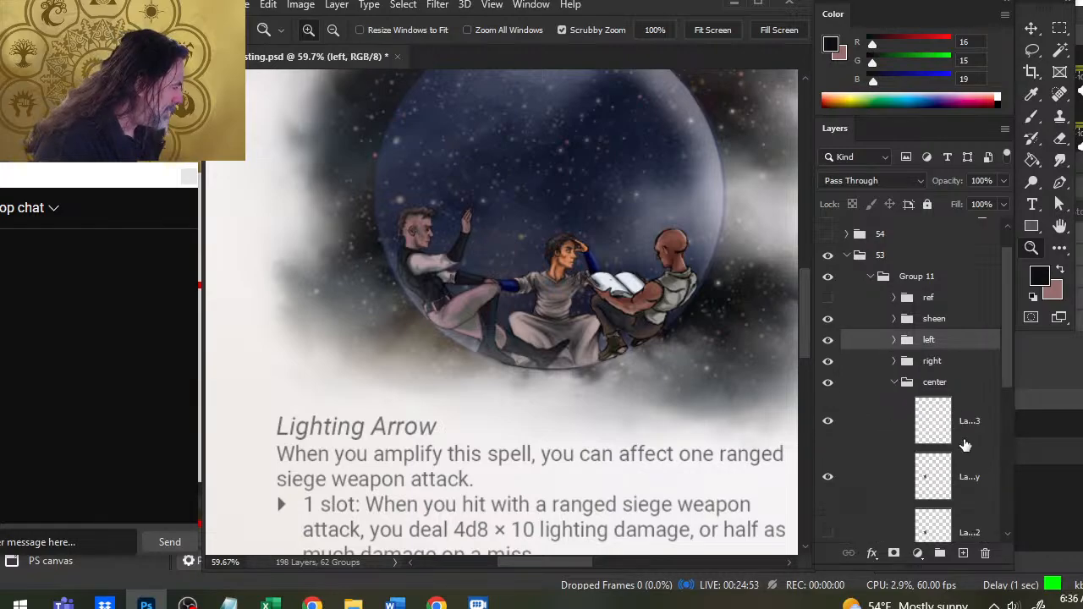
left_click(828, 423)
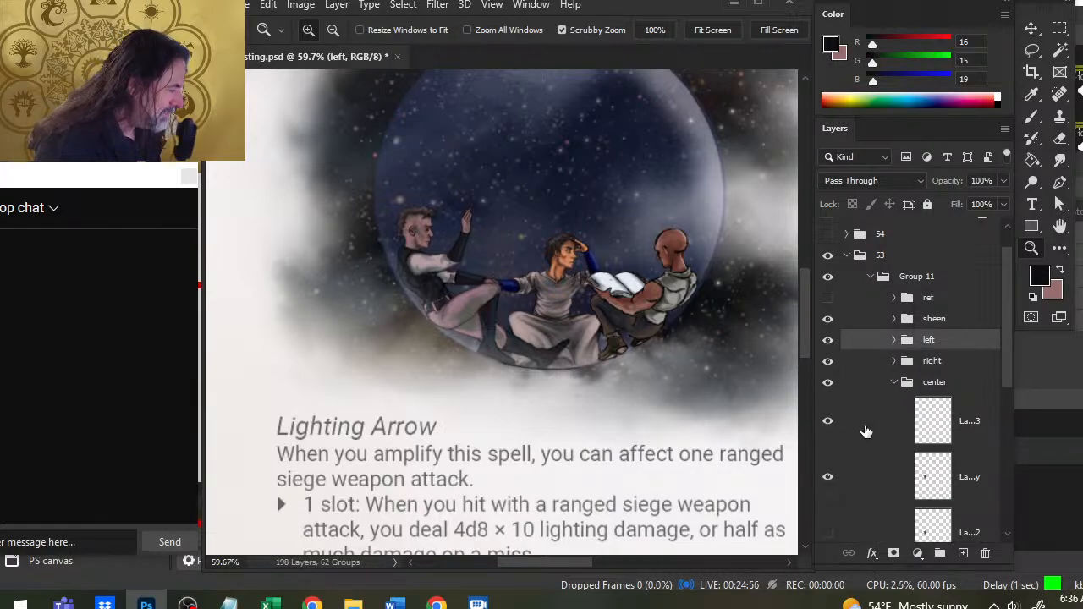
right_click(866, 432)
left_click(931, 474)
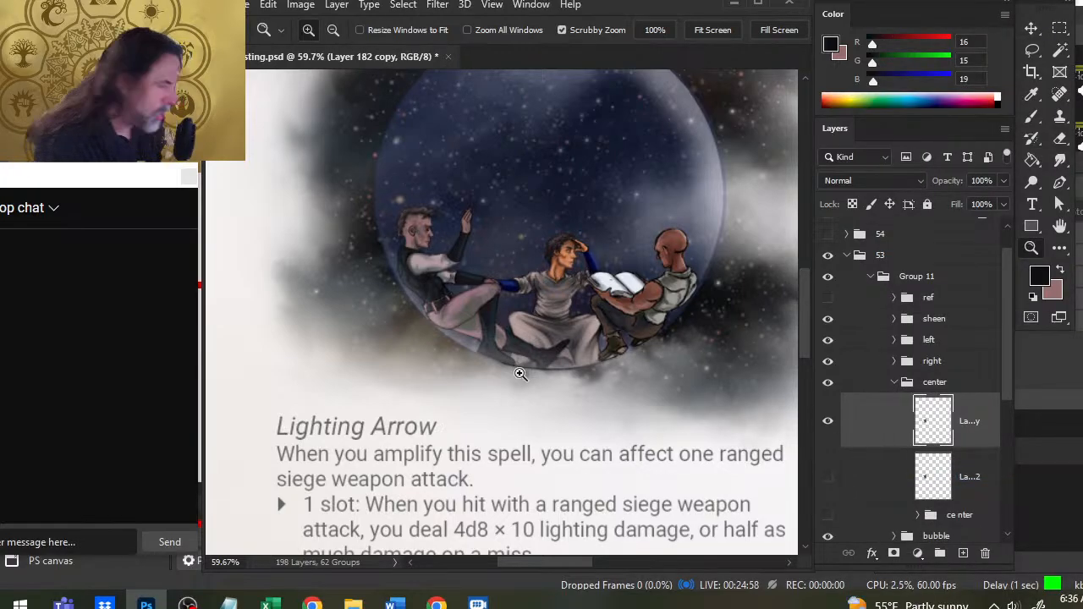
- Select the left copy layer and refine the left figure's boot edge where it meets the bubble
left_click_drag(520, 374, 544, 392)
key("r")
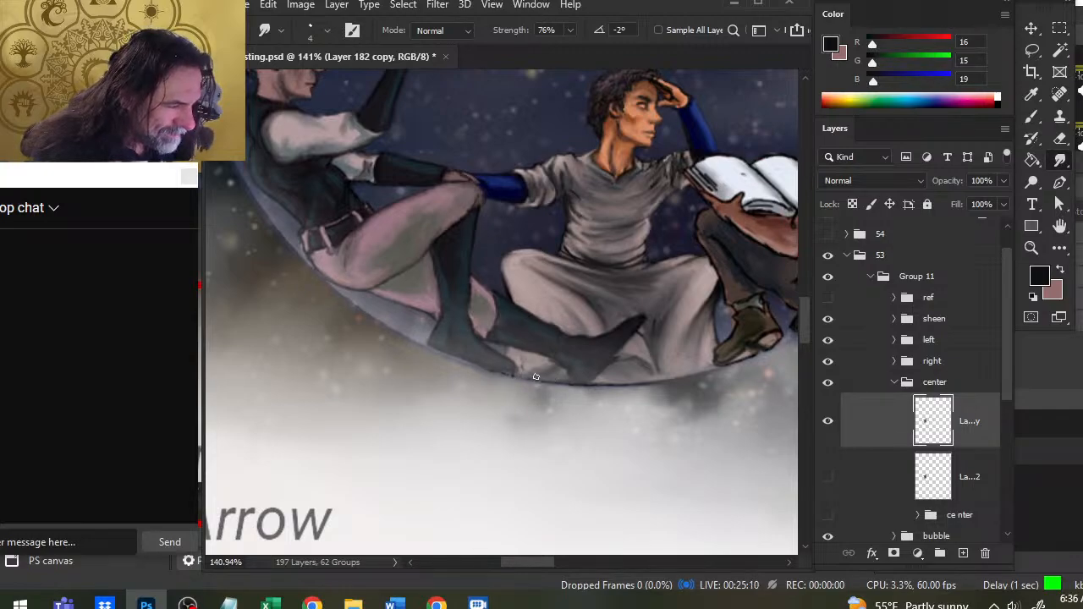
left_click(895, 339)
left_click(912, 383)
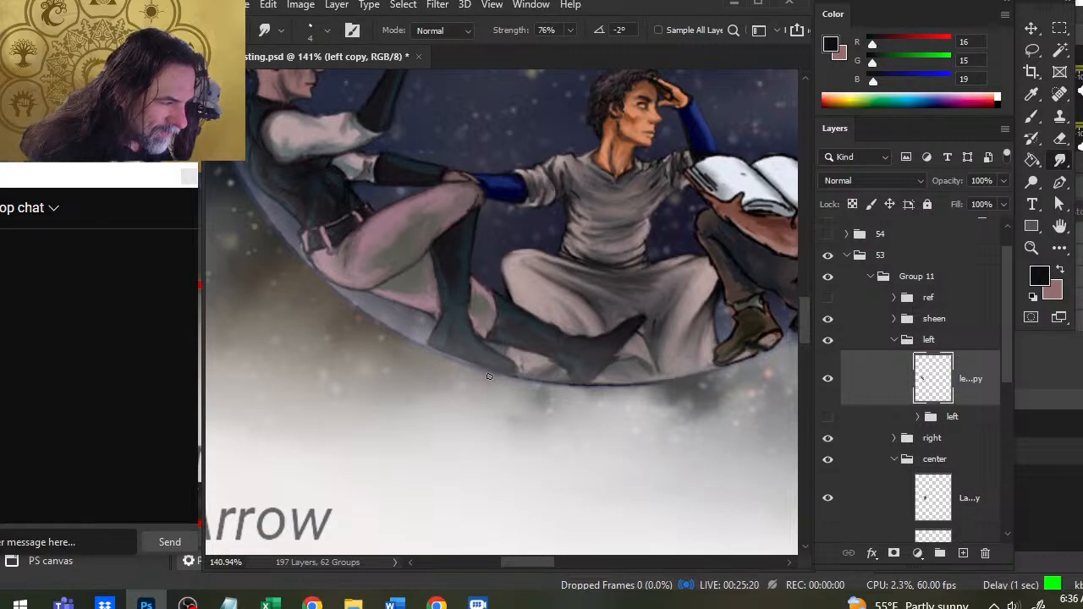
key("e")
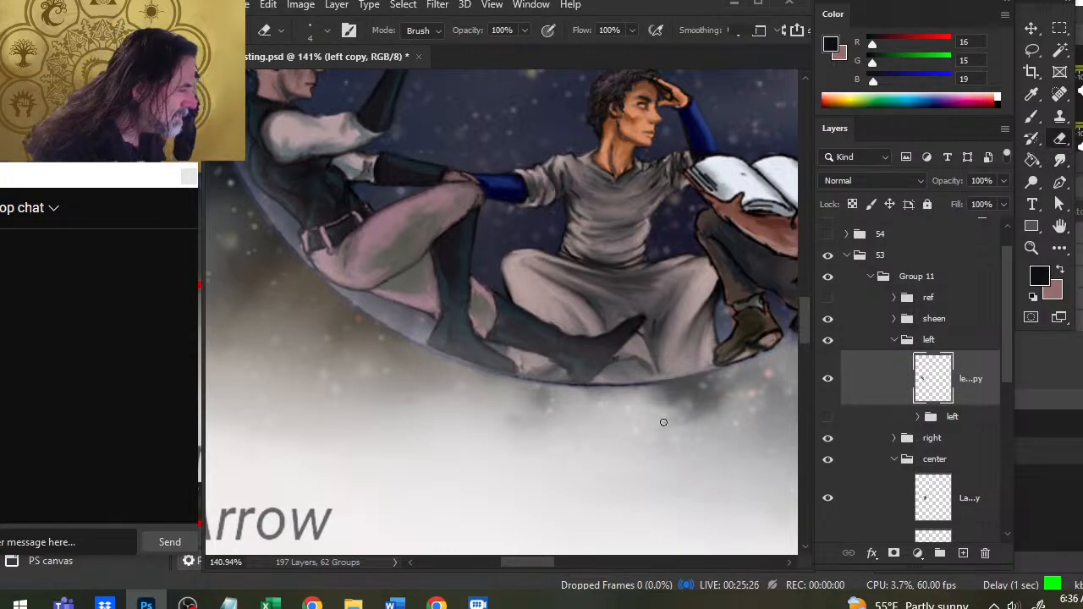
- Collapse the left group and select Layer 182 copy in the center group for smudging
left_click(897, 339)
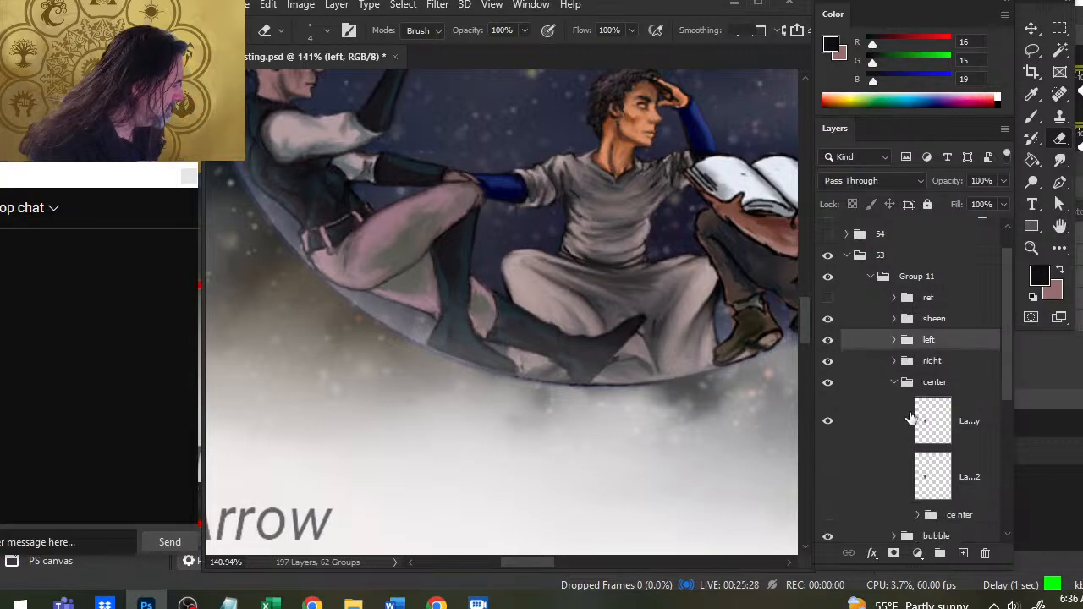
left_click(886, 434)
key("r")
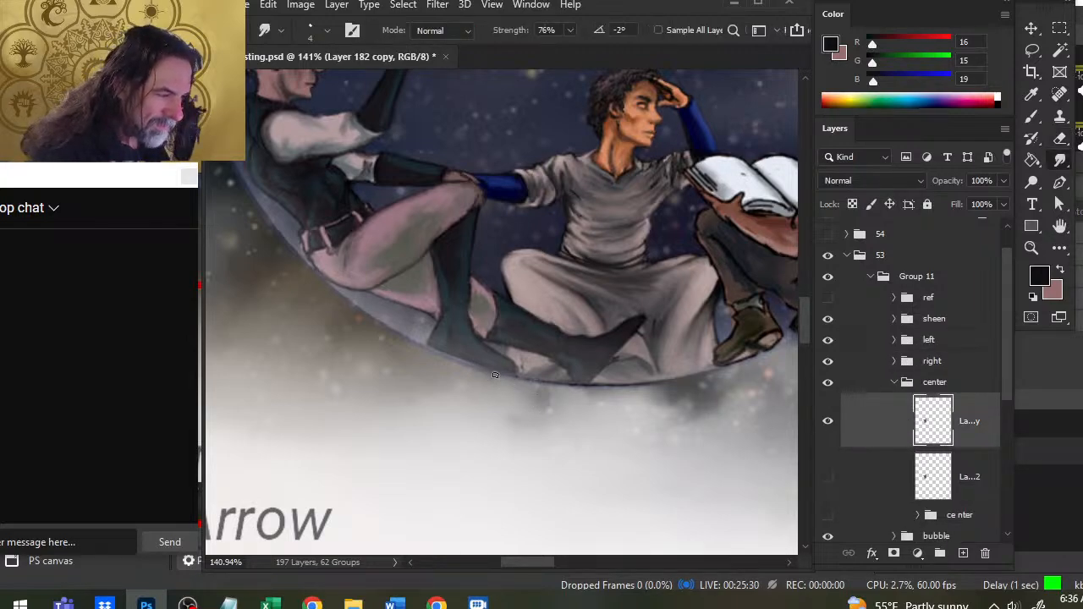
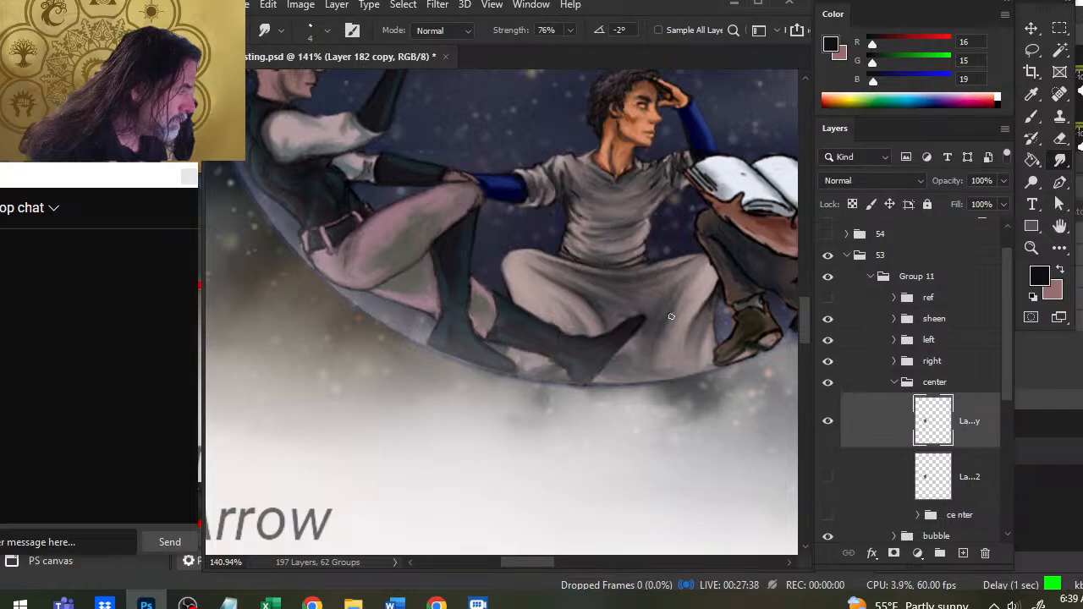
- Smudge the folds and lower edge of the center figure's robe with a size 6 brush, reducing the strength to 30%
key("bracketright")
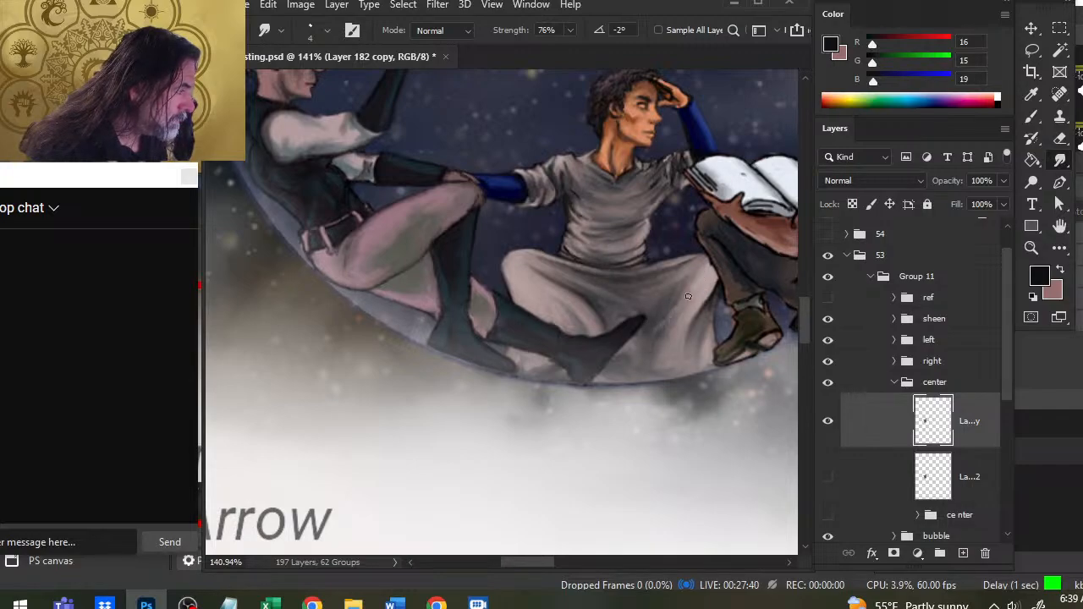
key("bracketright")
key("3")
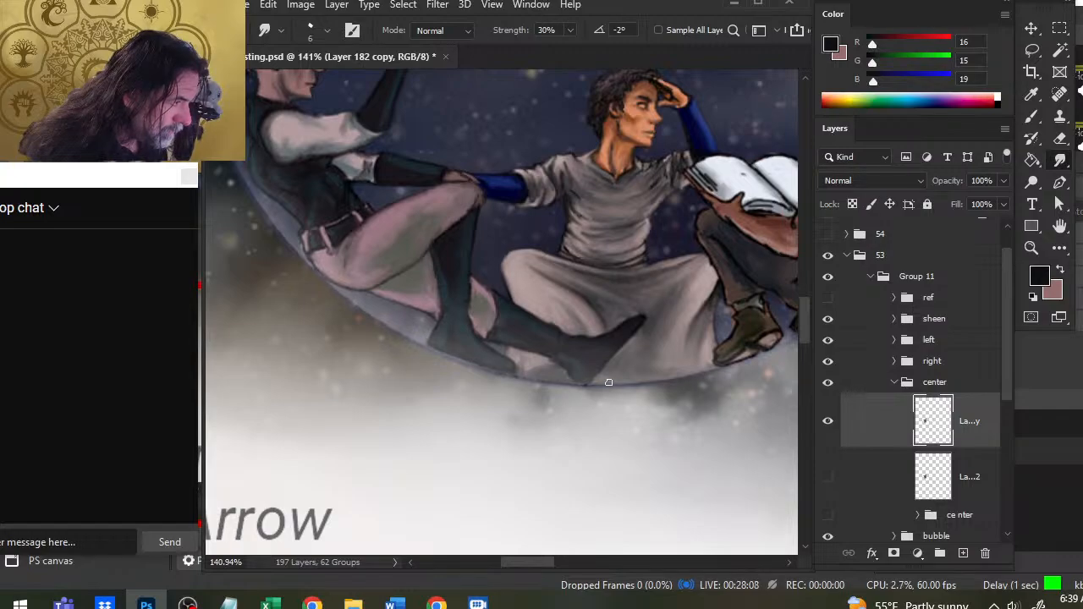
key("e")
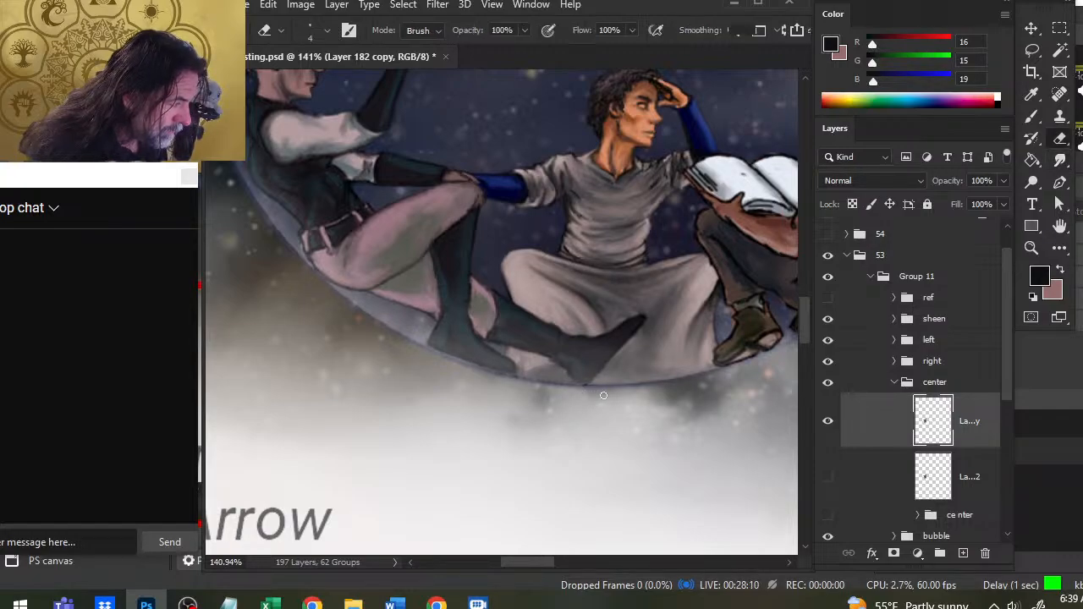
key("r")
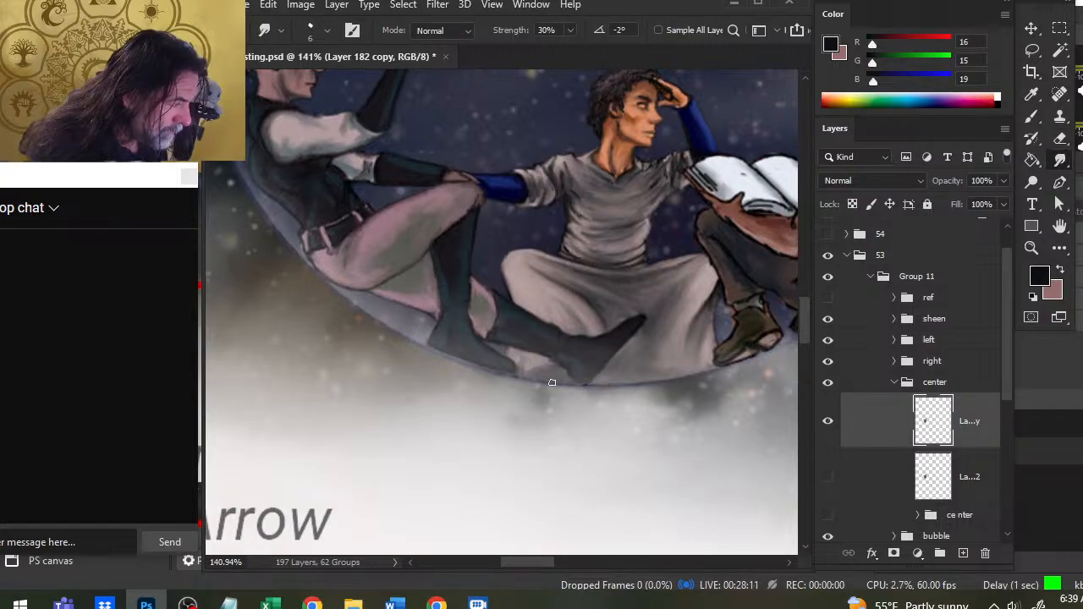
- Collapse the center group, select the left copy layer for smudging, and collapse the left group
left_click(894, 382)
left_click(894, 340)
left_click(971, 390)
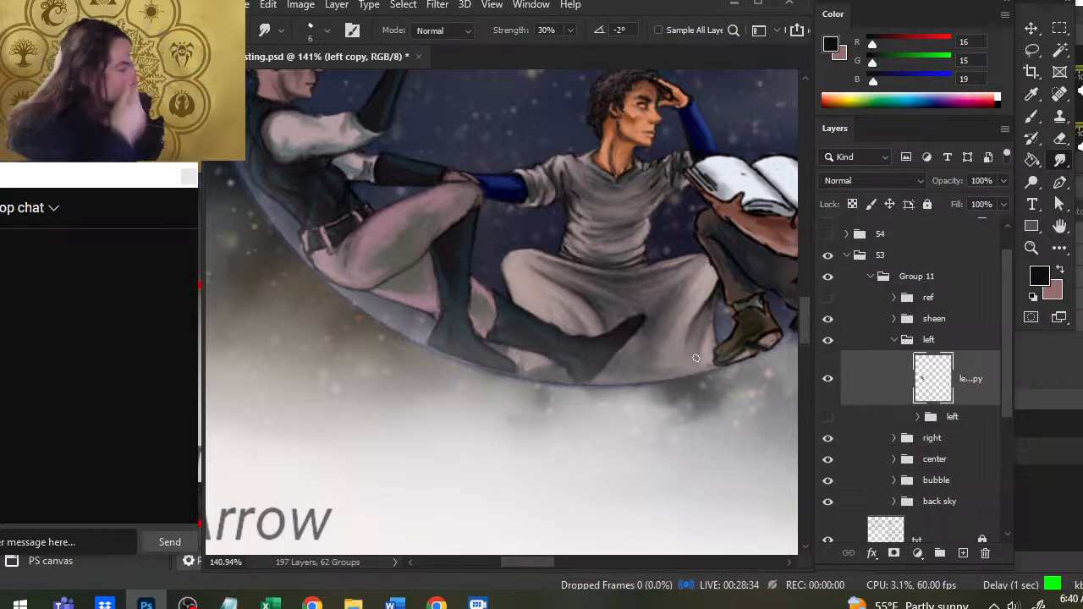
left_click(895, 339)
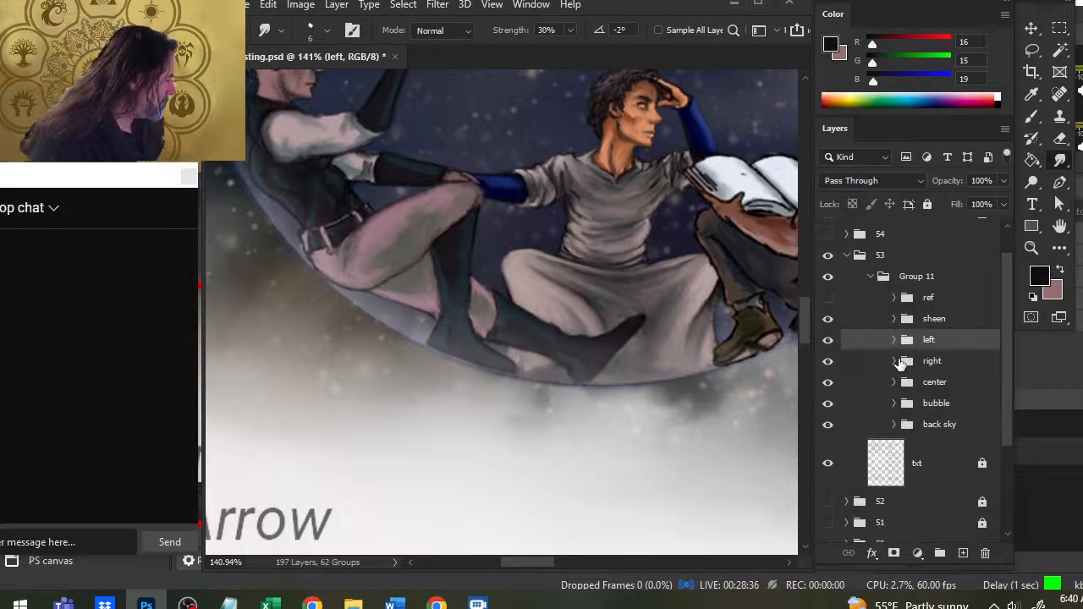
- Select the right copy layer in the right group and smudge the right figure's head at 70% strength
left_click(895, 360)
left_click(973, 410)
left_click_drag(701, 268, 462, 378)
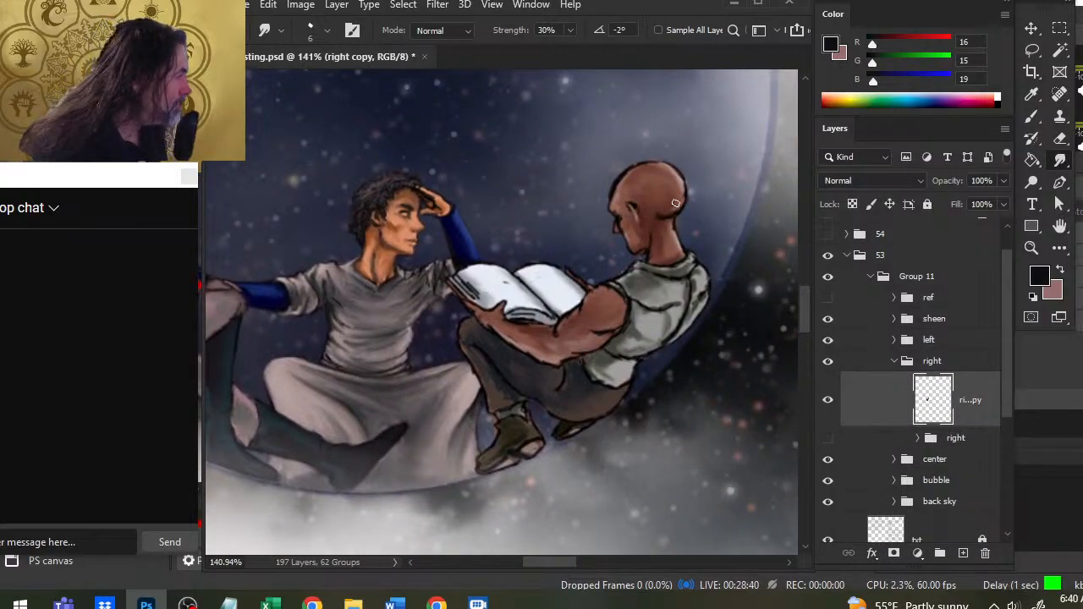
key("7")
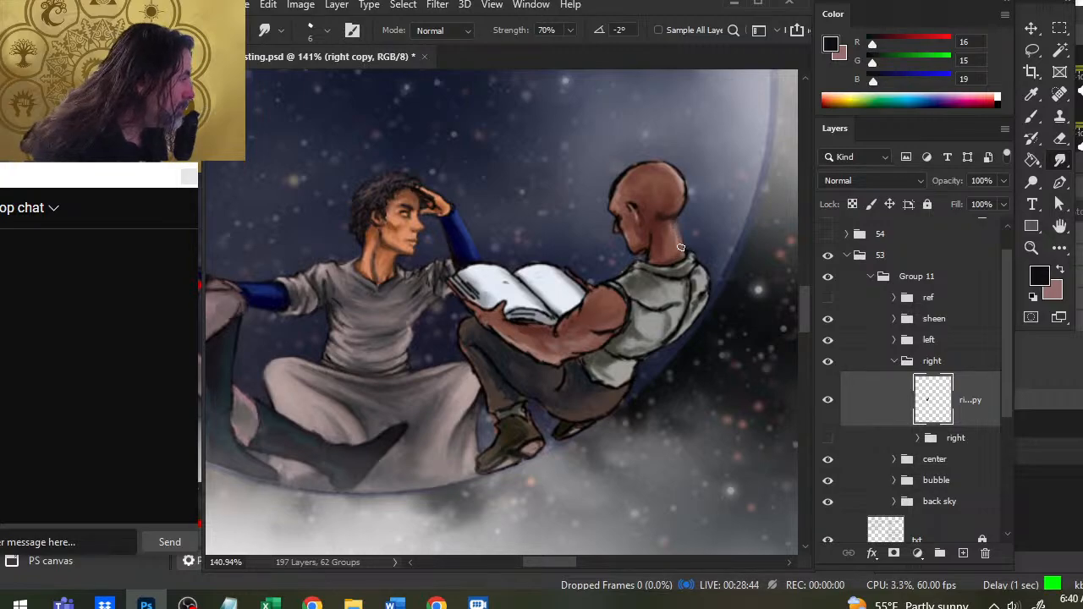
- Repaint the right figure's neck and jaw outline with sampled dark browns, then blend it with a size 4 smudge brush
key("b")
left_click(679, 218, "alt")
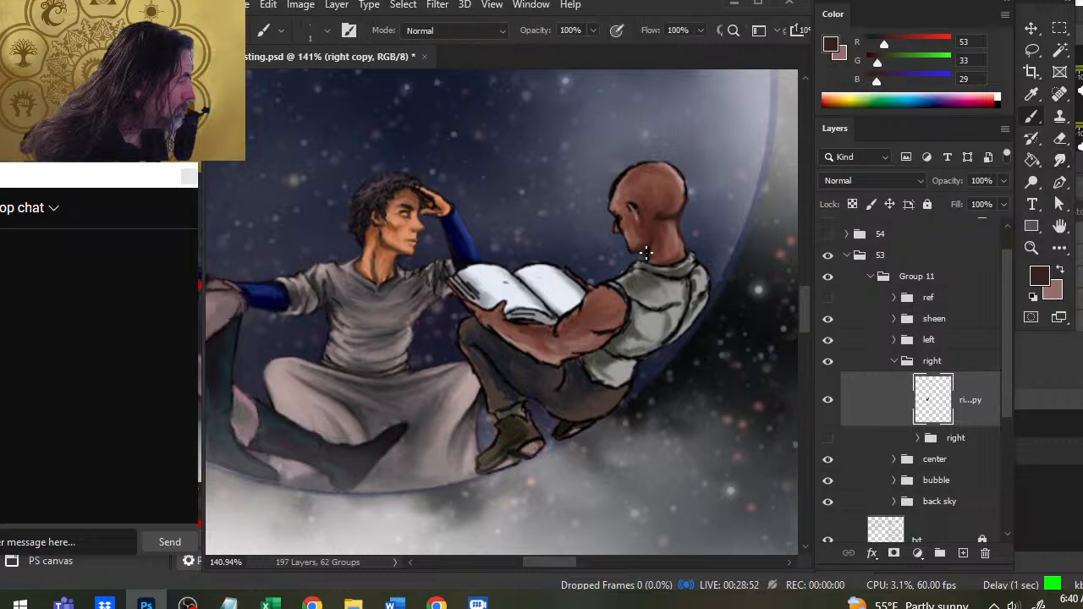
left_click(650, 256, "alt")
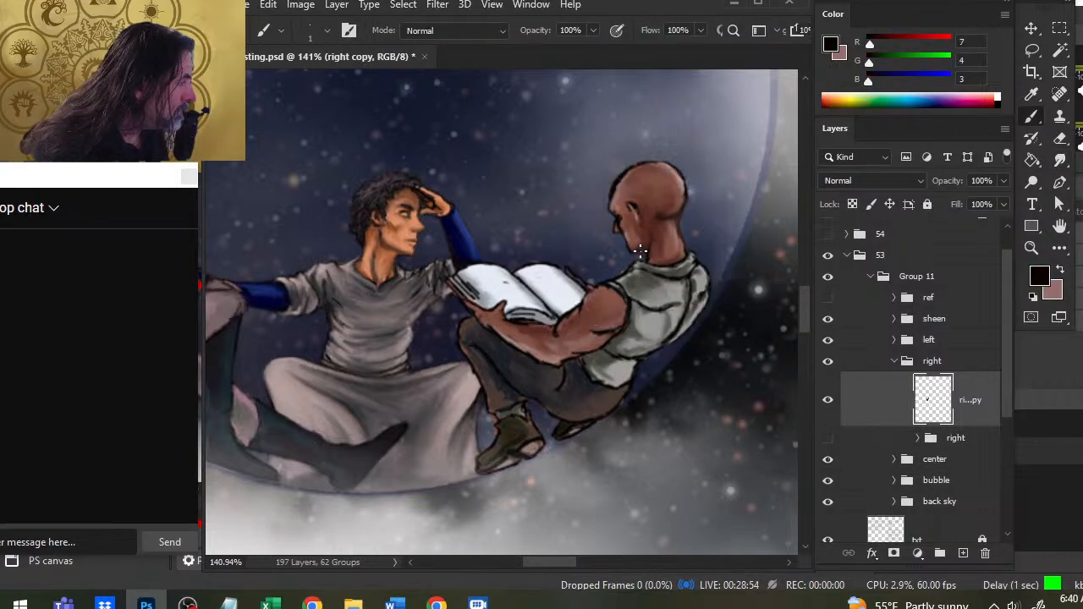
key("r")
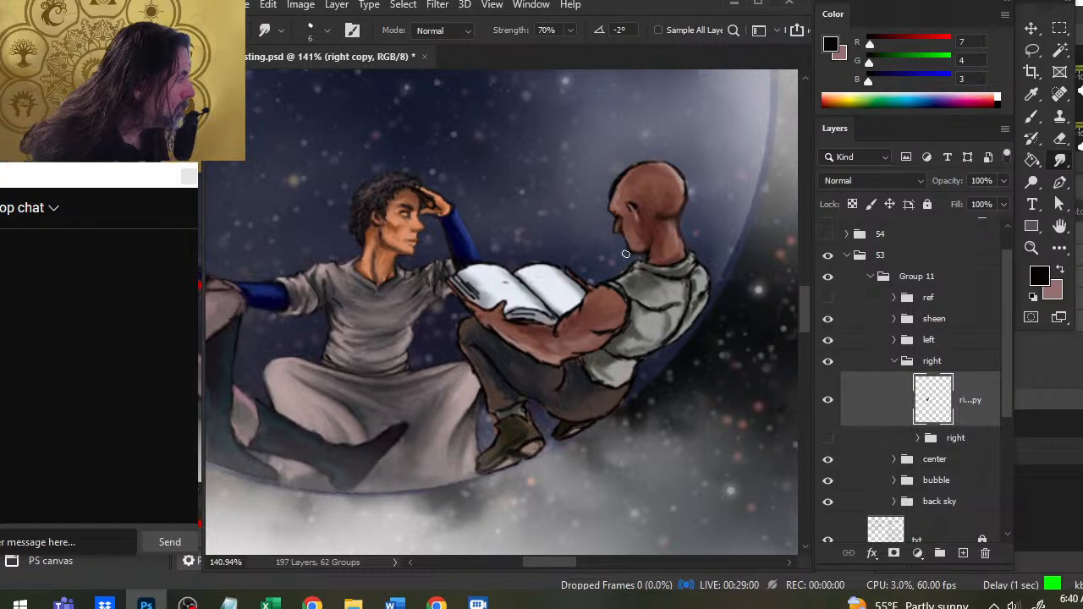
key("bracketleft")
key("bracketleft")
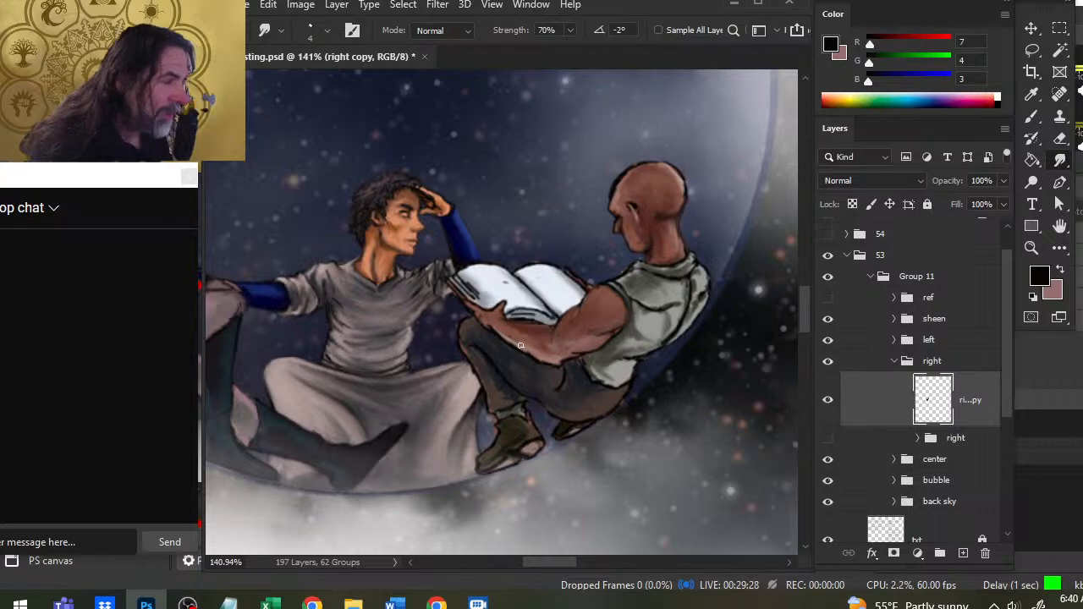
- Sample a dark brown and touch up the hand and forearm beneath the open book, blending the outlines and page shading
key("b")
left_click(528, 319, "alt")
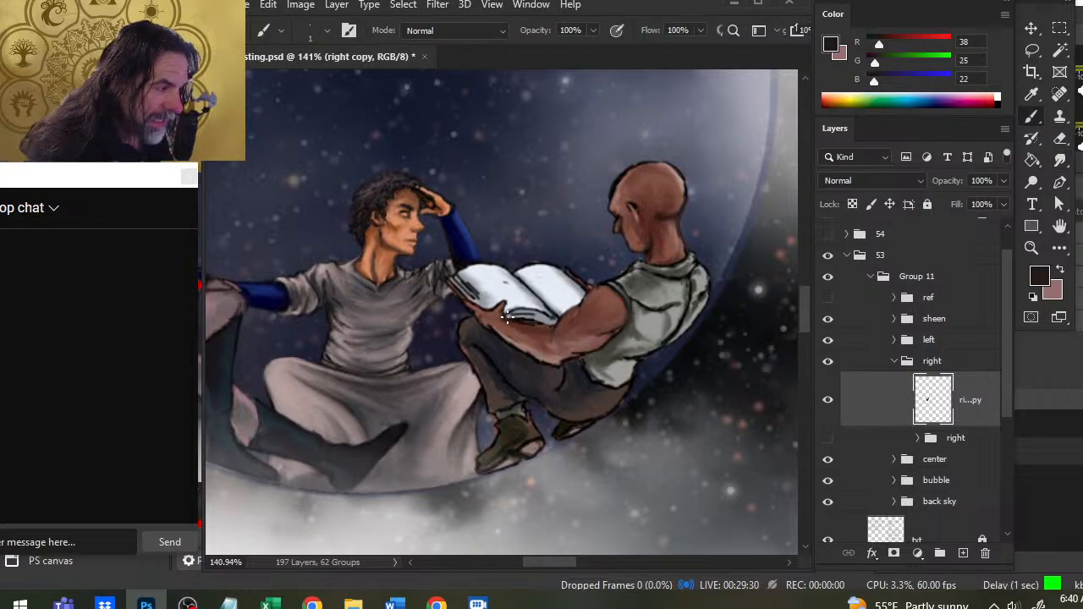
key("r")
key("b")
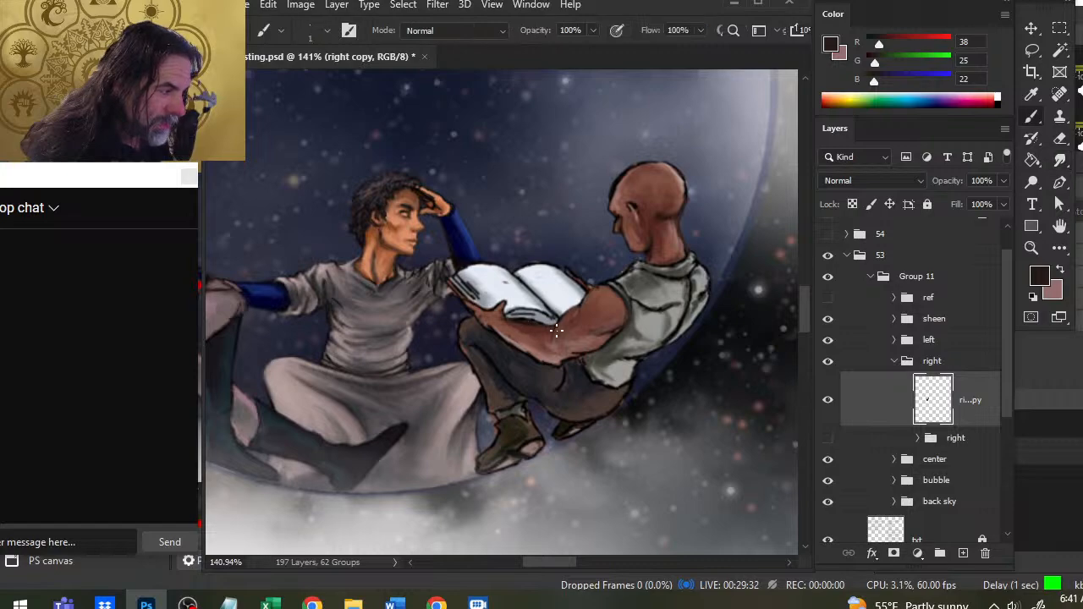
key("r")
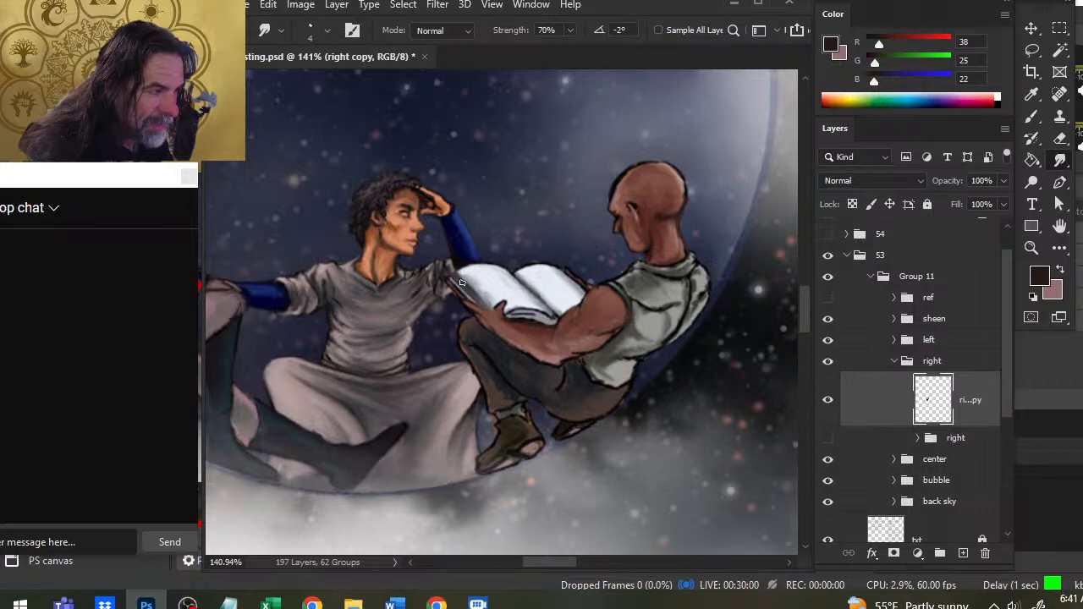
- Refine the book's lower edge and the right figure's fingers with sampled grey and near-black, smudging the strokes
key("b")
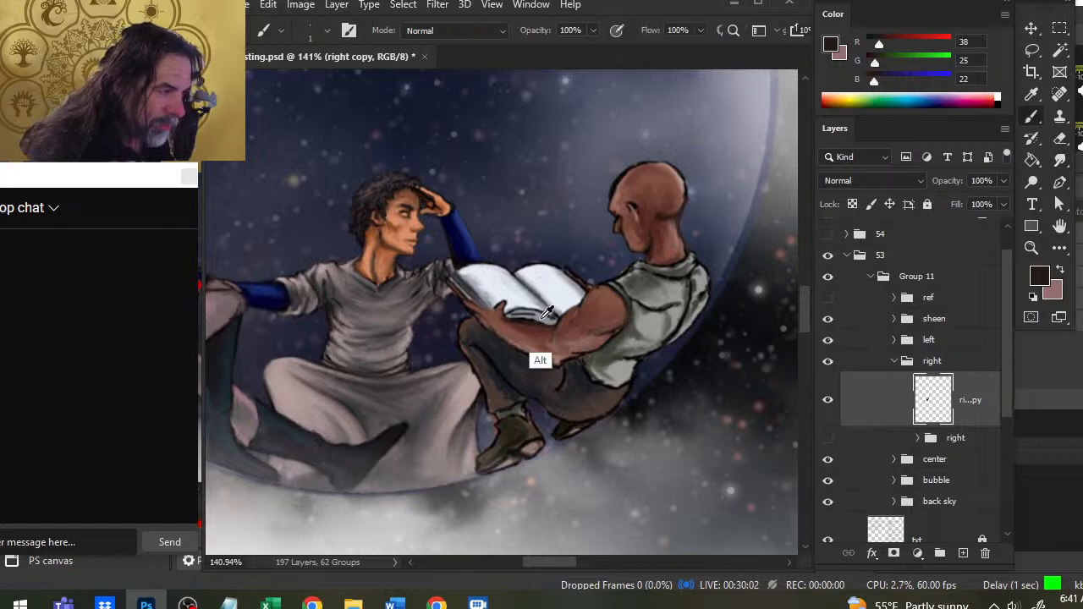
left_click(534, 311, "alt")
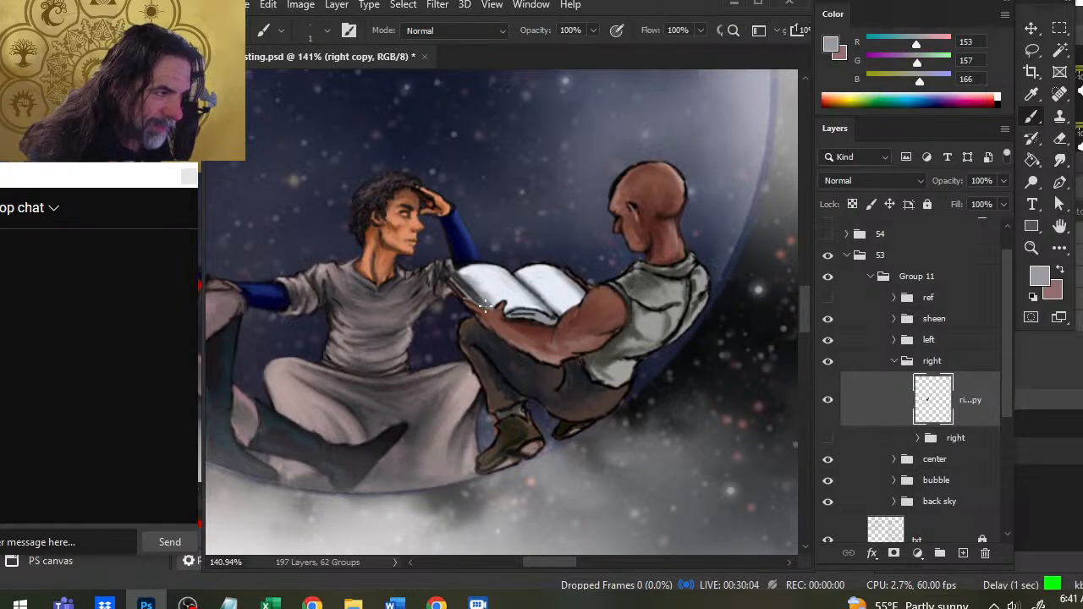
left_click(524, 318, "alt")
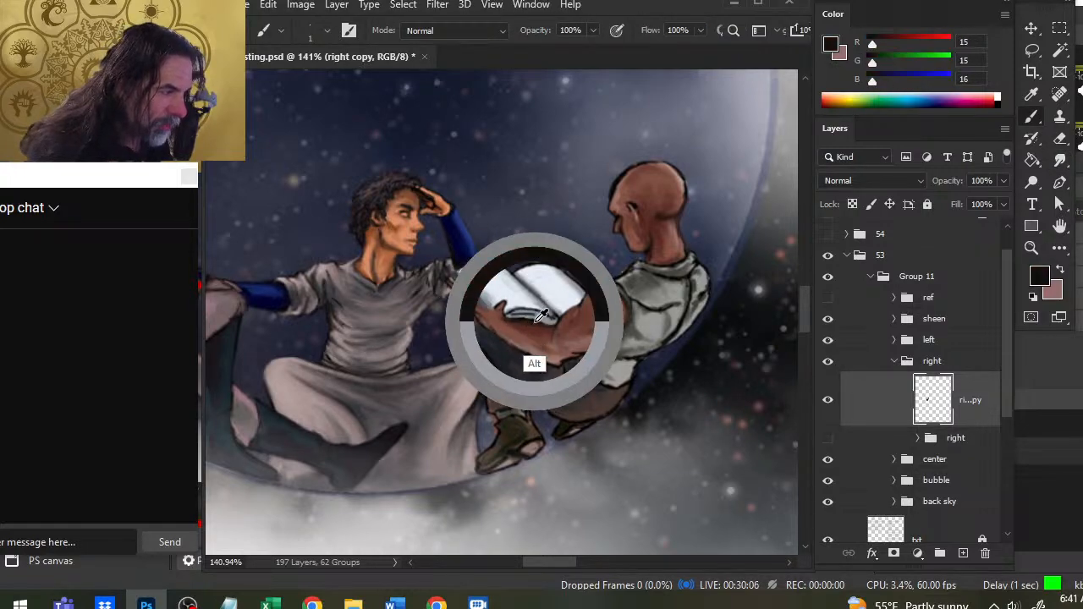
key("r")
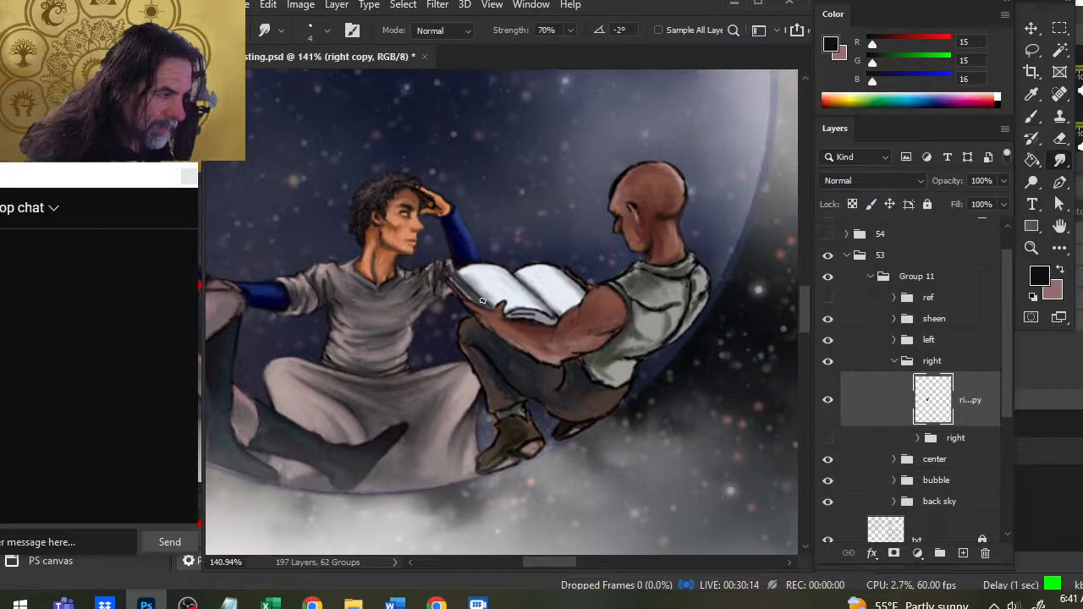
key("b")
key("r")
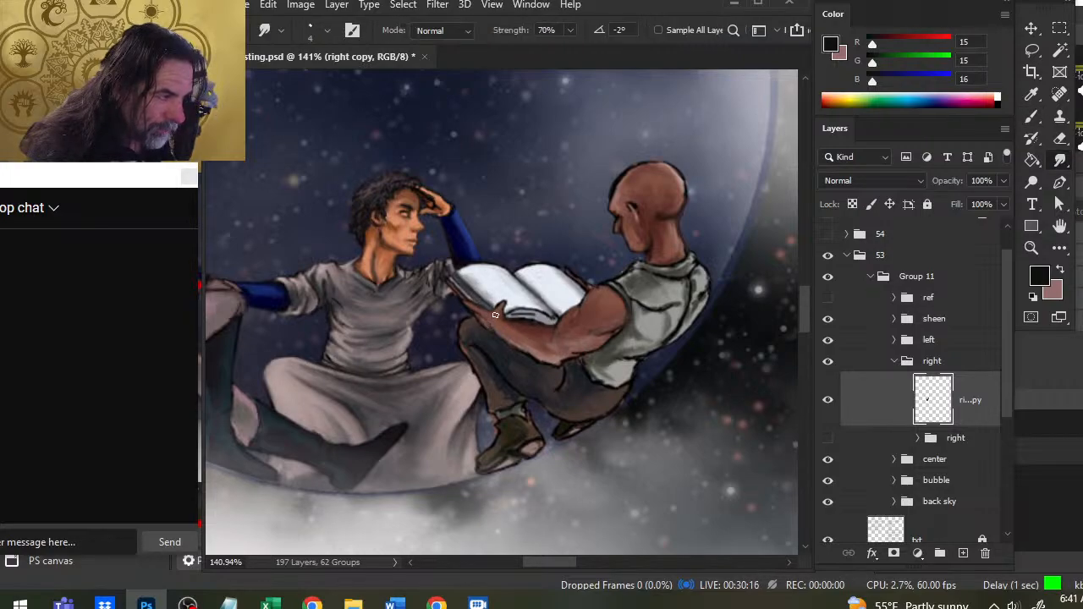
key("b")
key("r")
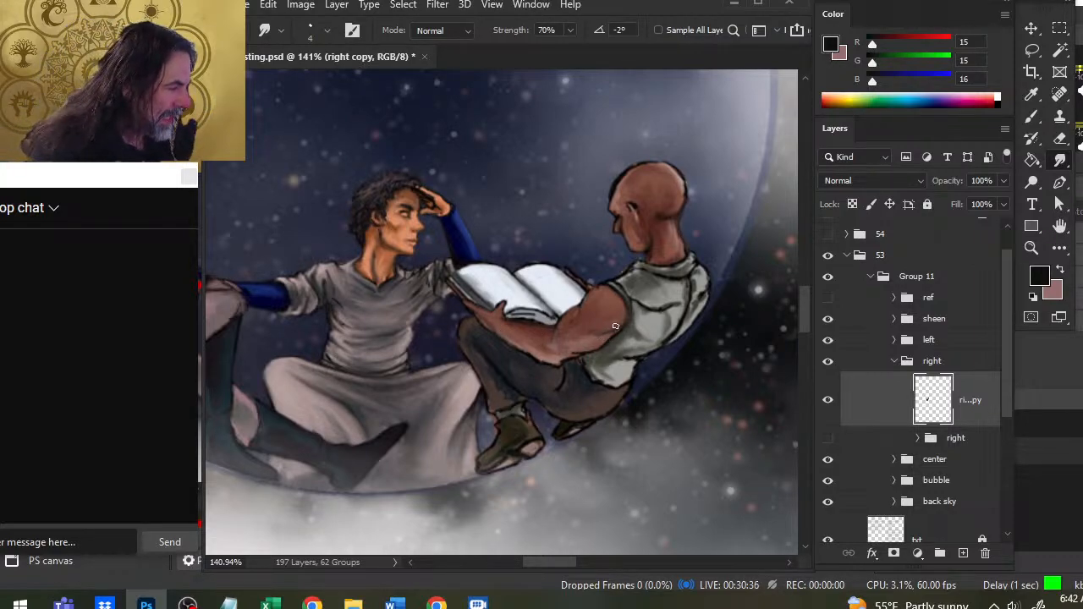
- Paint and blend the right figure's armhole edge, neck and collar outlines
key("b")
left_click_drag(618, 325, 602, 326)
key("r")
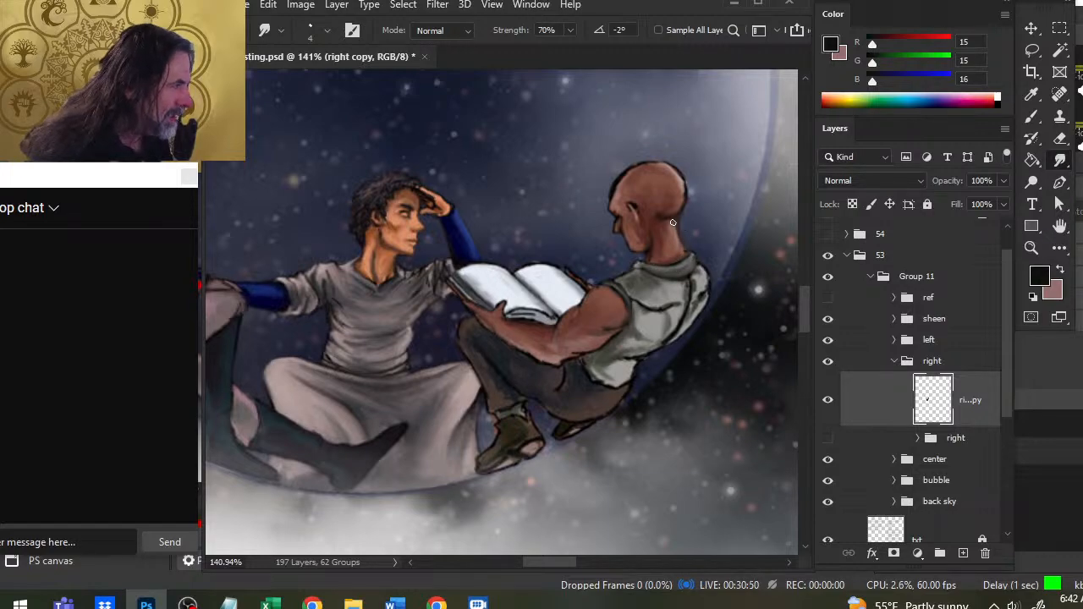
key("b")
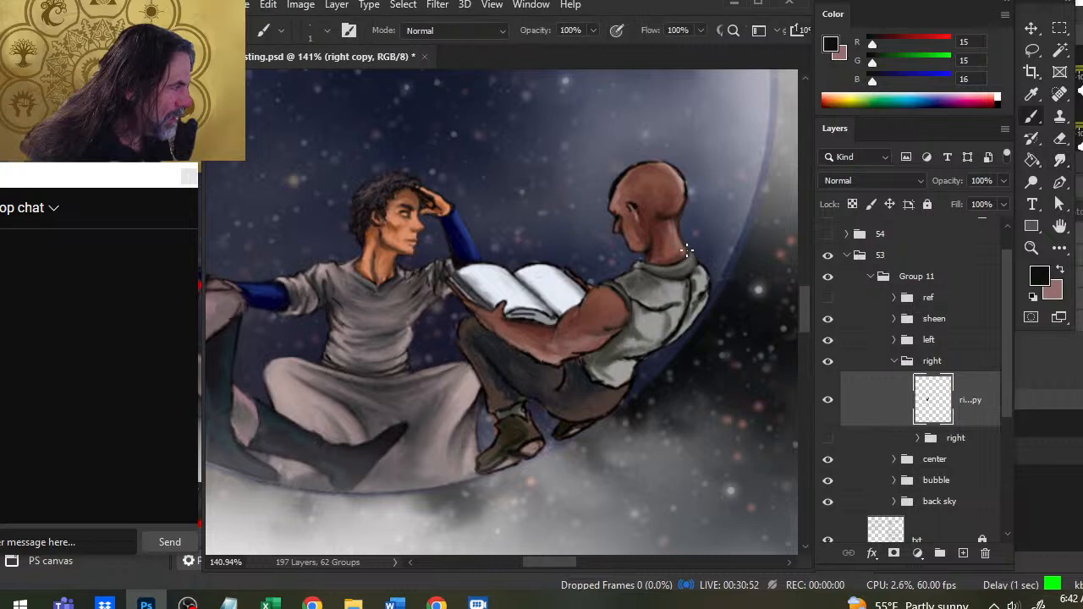
key("r")
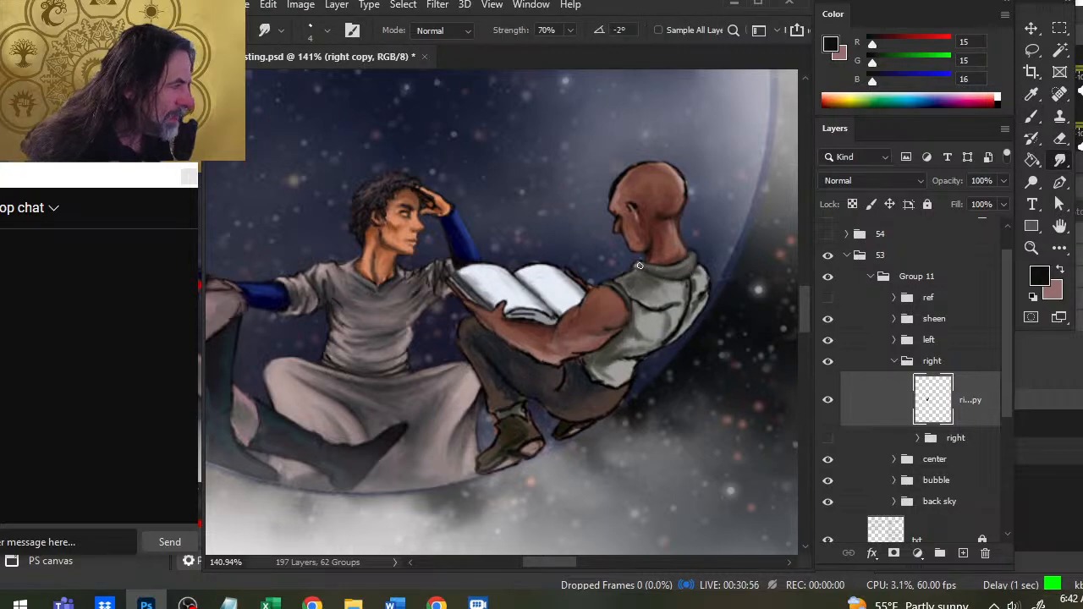
key("b")
key("r")
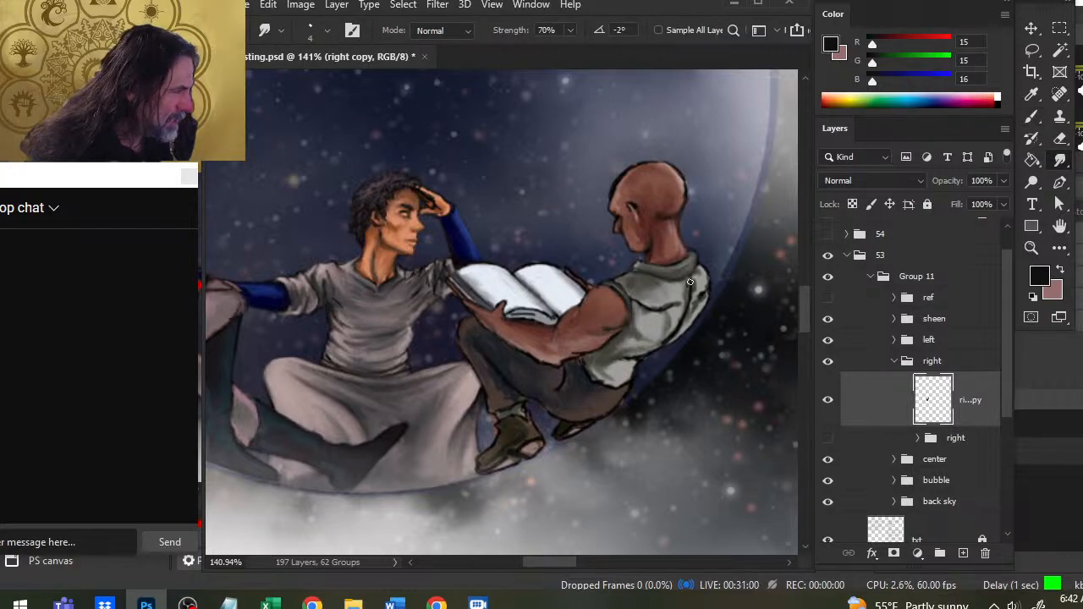
- Paint and smudge dark fold lines across the upper back and shoulder of the right figure's vest
mouse_move(671, 305)
left_mouse_down()
mouse_move(706, 296)
mouse_move(703, 320)
mouse_move(714, 284)
mouse_move(701, 269)
left_mouse_up()
key("b")
key("r")
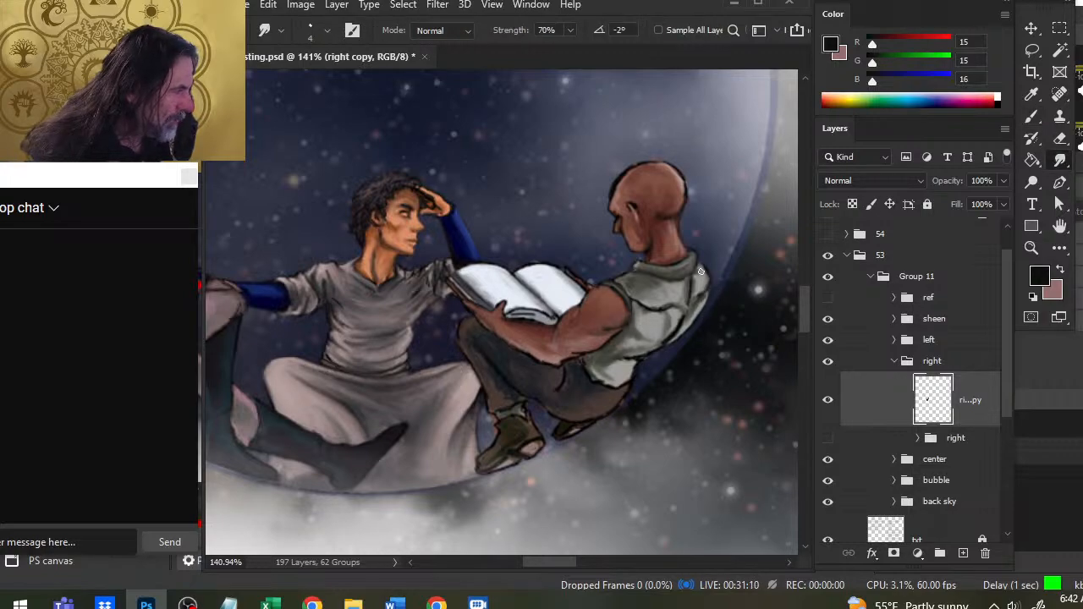
key("b")
key("r")
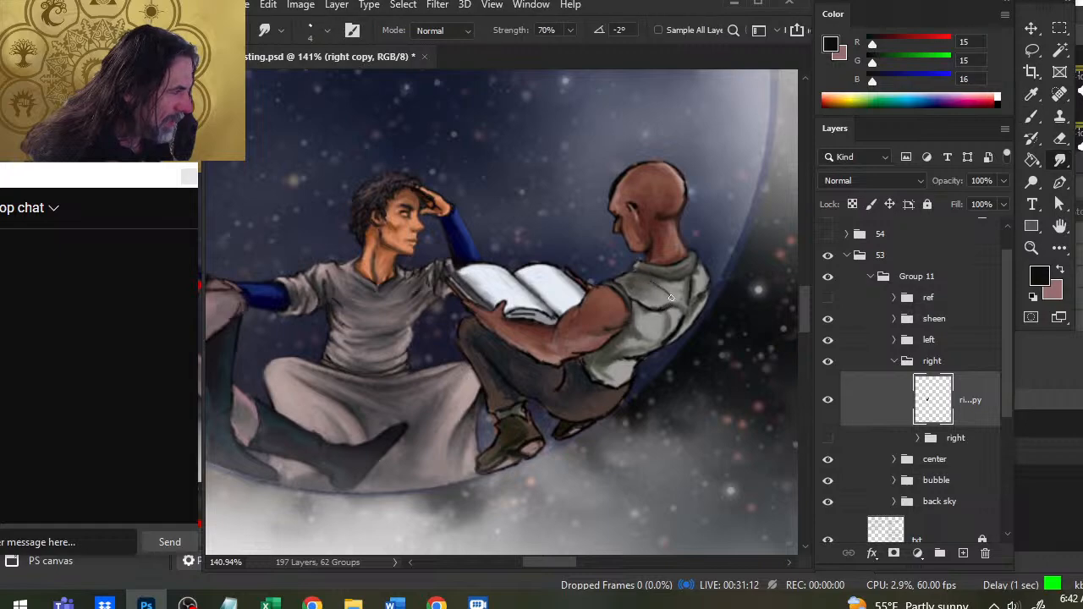
key("b")
key("r")
key("b")
key("r")
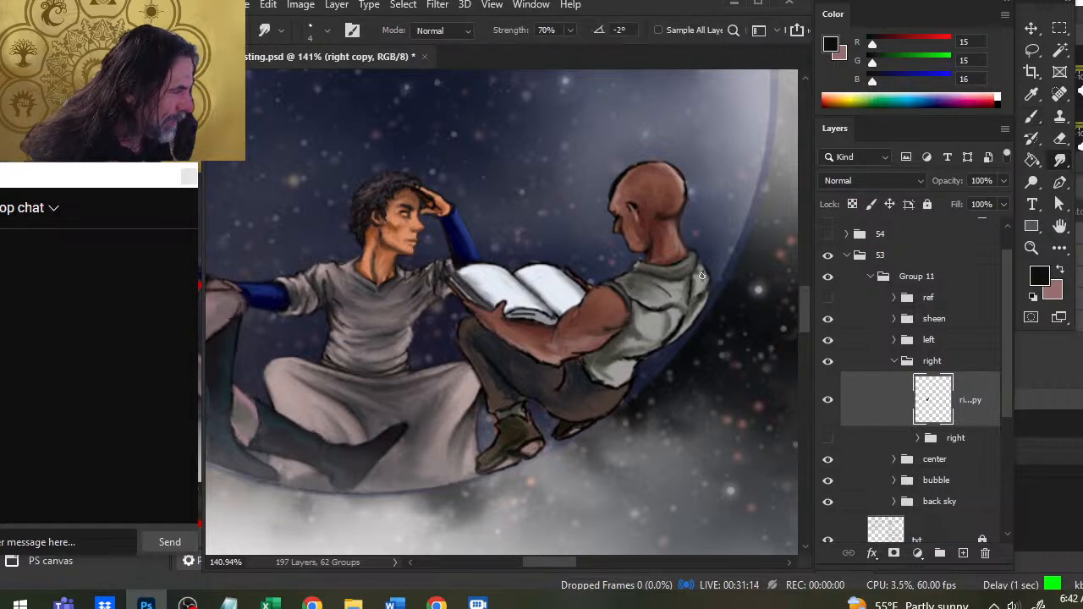
- Define and blend the folds and back edge of the right figure's vest down to the elbow
key("b")
key("r")
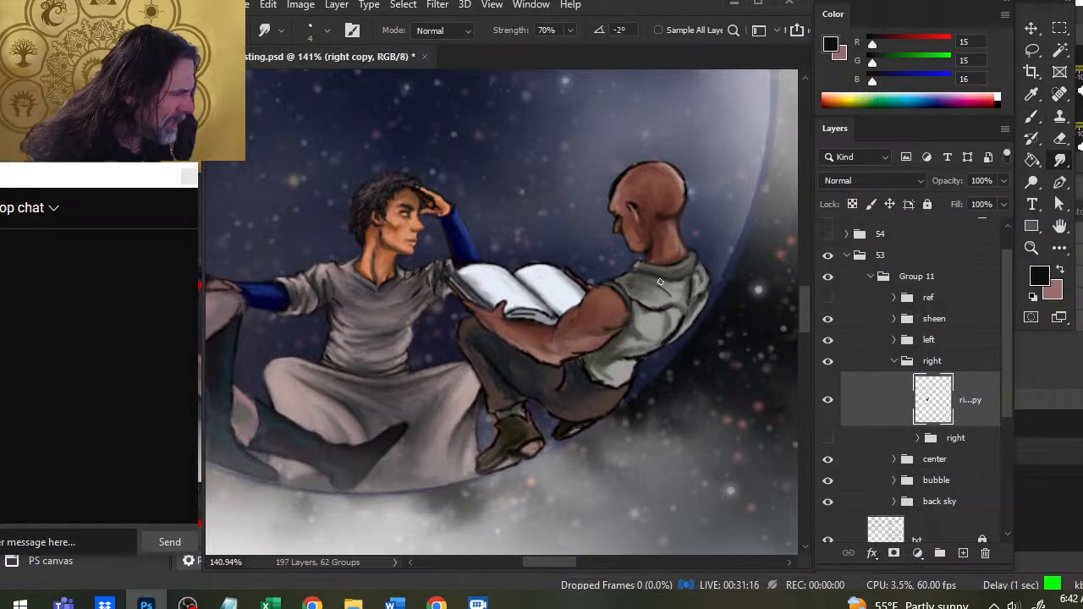
key("b")
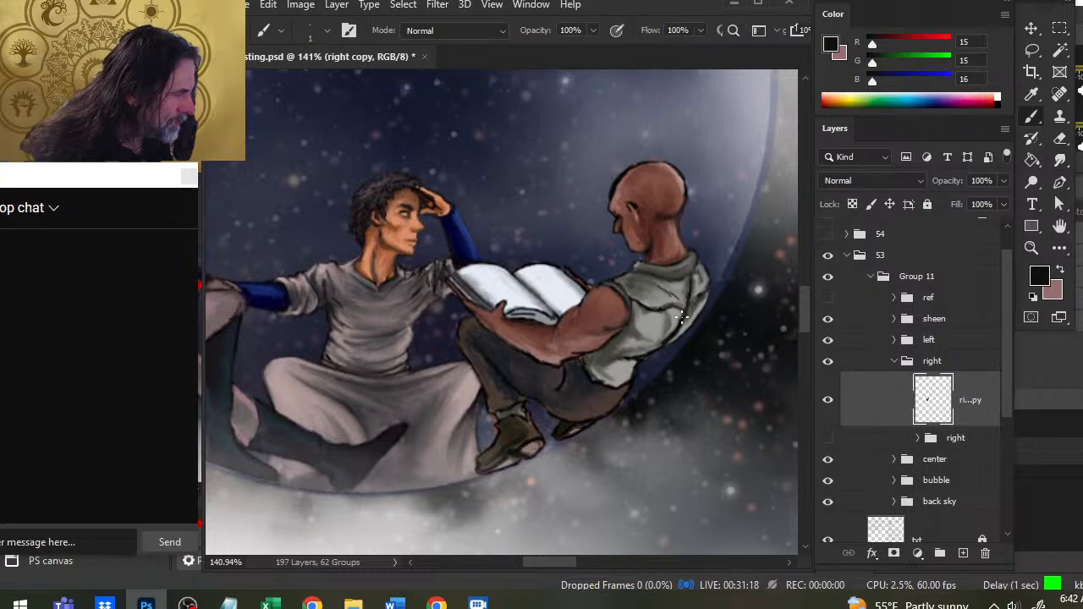
key("r")
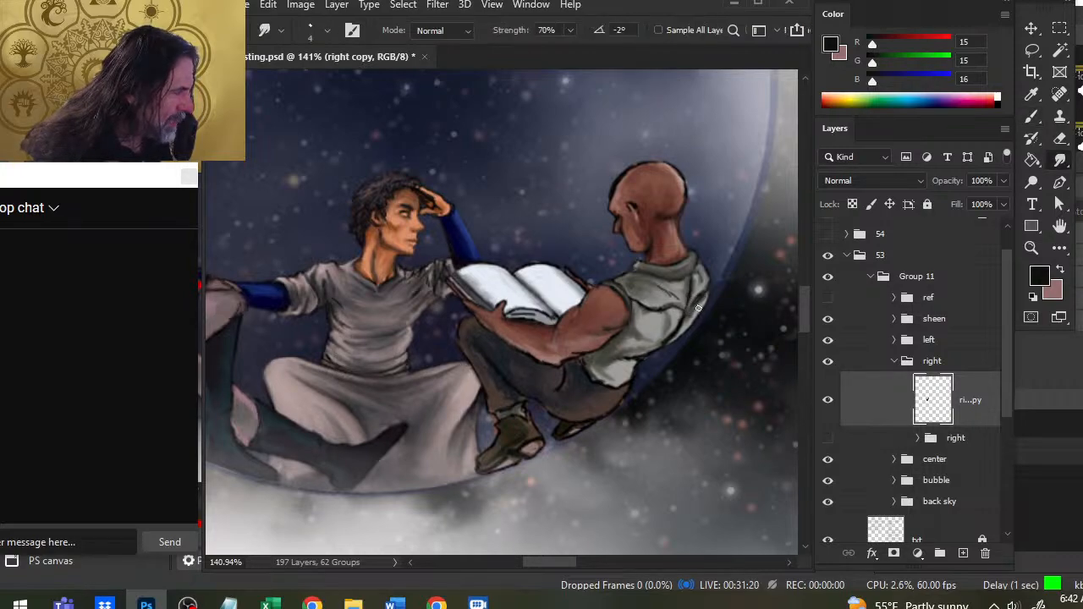
key("b")
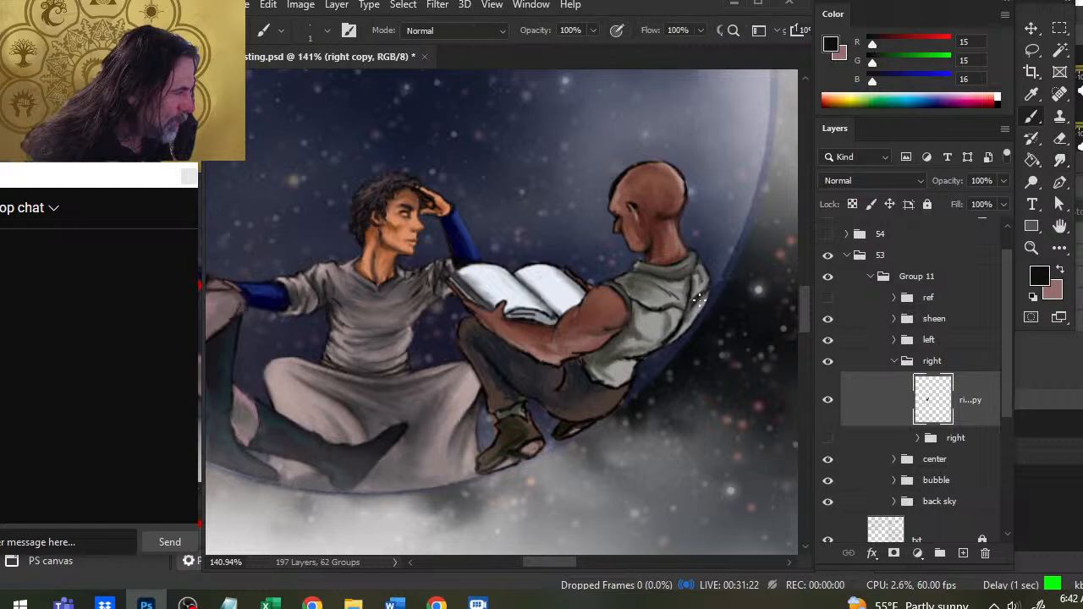
key("r")
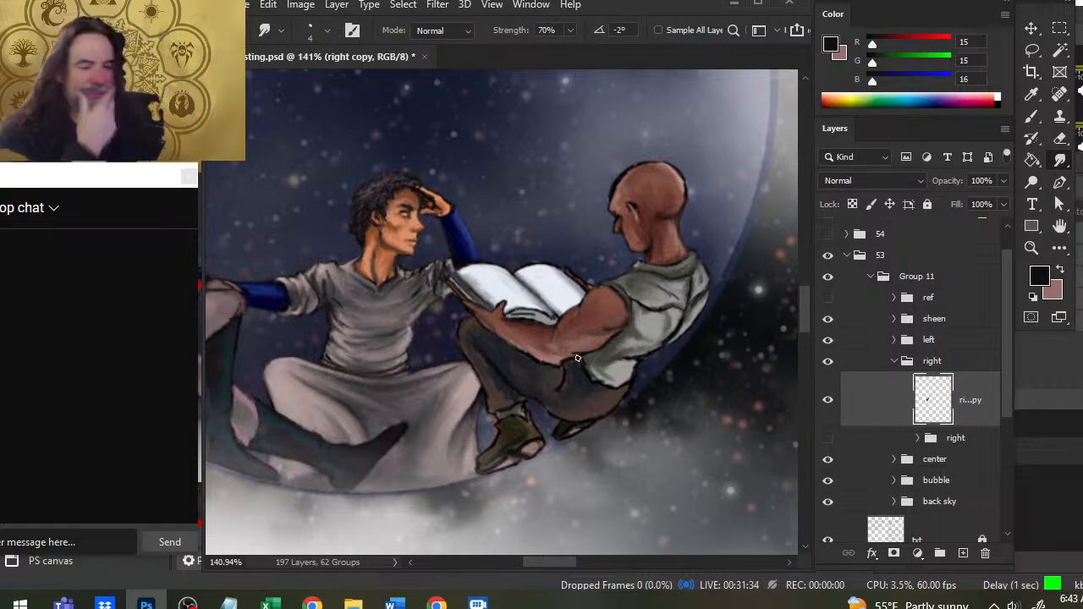
- Touch up the right figure's vest behind the collar with sampled grey and near-black, and smudge the strokes down the upper back edge
key("b")
left_click(704, 271, "alt")
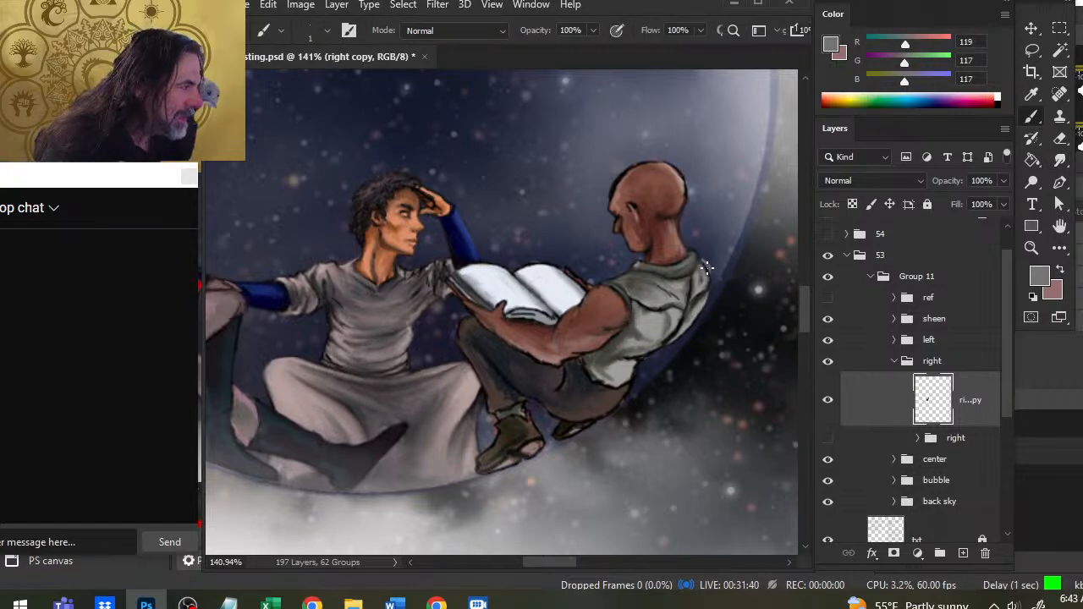
left_click(700, 273, "alt")
left_click_drag(694, 280, 688, 286)
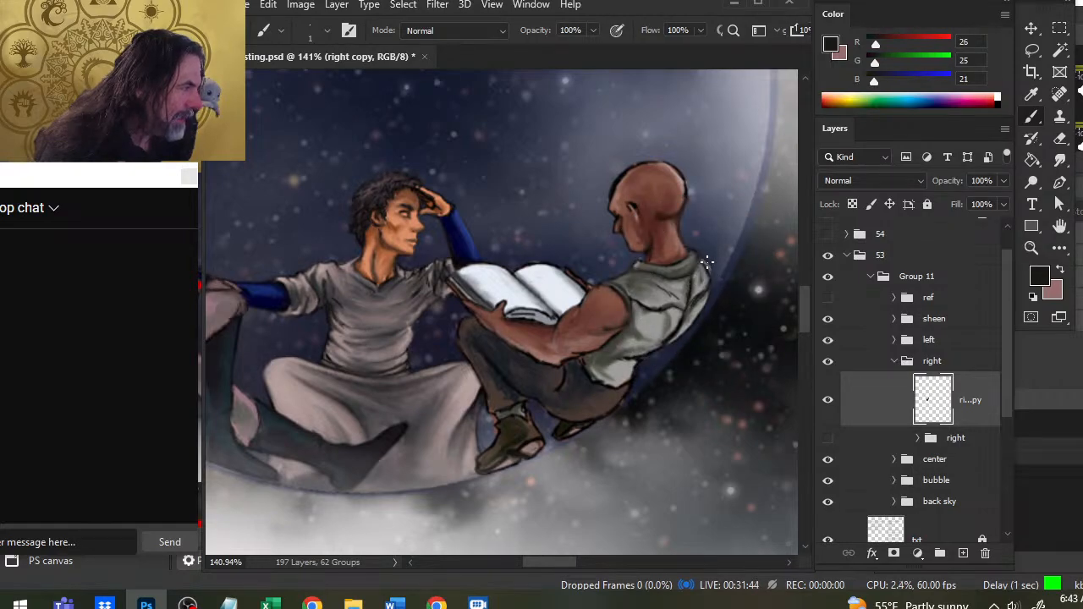
key("r")
left_click_drag(704, 276, 701, 291)
key("b")
key("r")
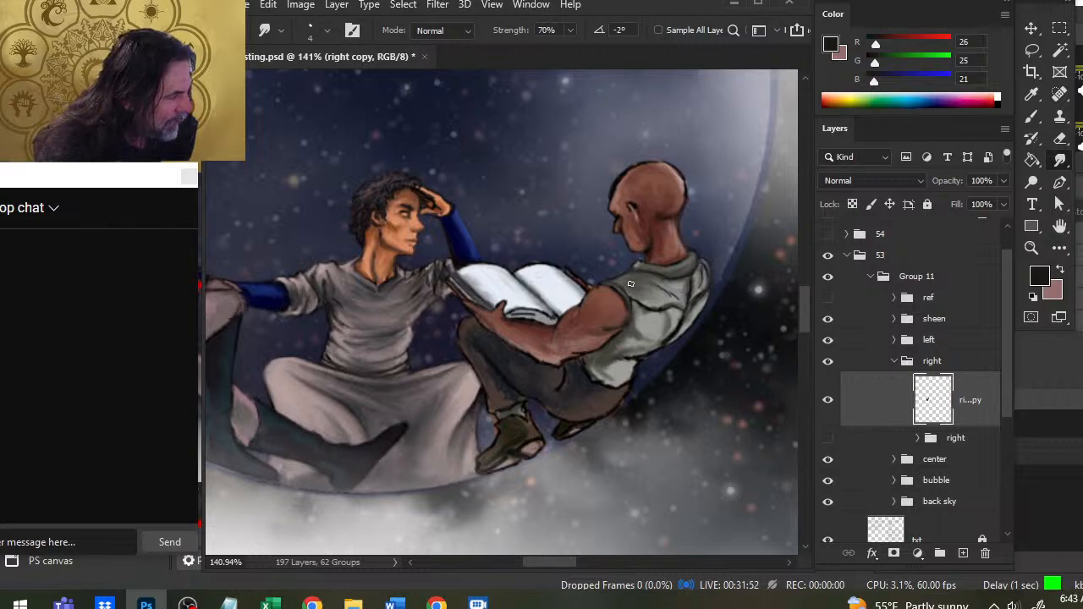
- Refine the right figure's front shoulder line and smudge the lower back edge of the vest
key("b")
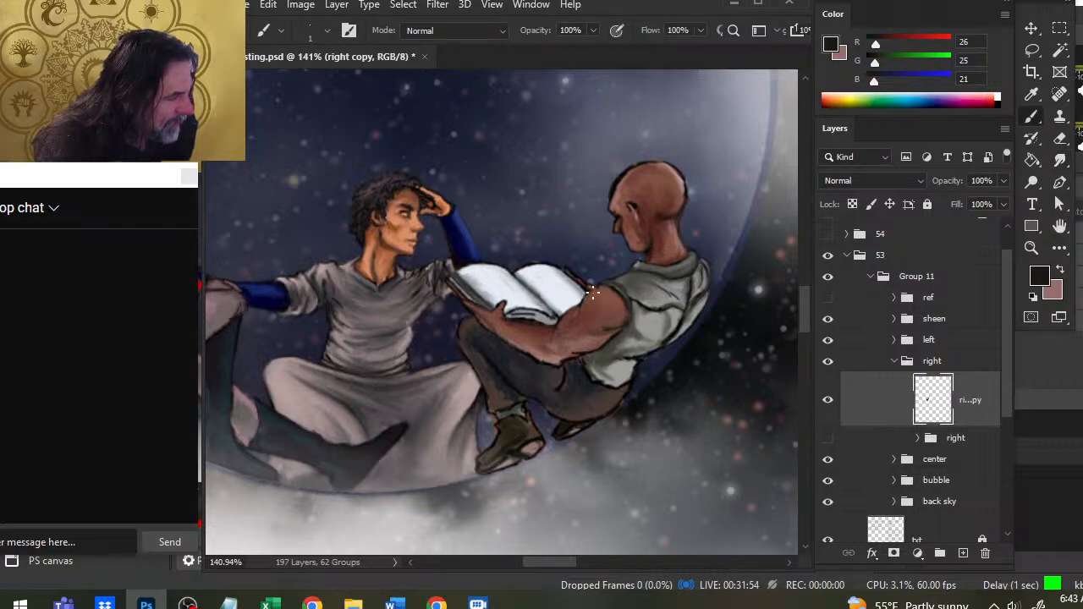
key("r")
key("b")
key("r")
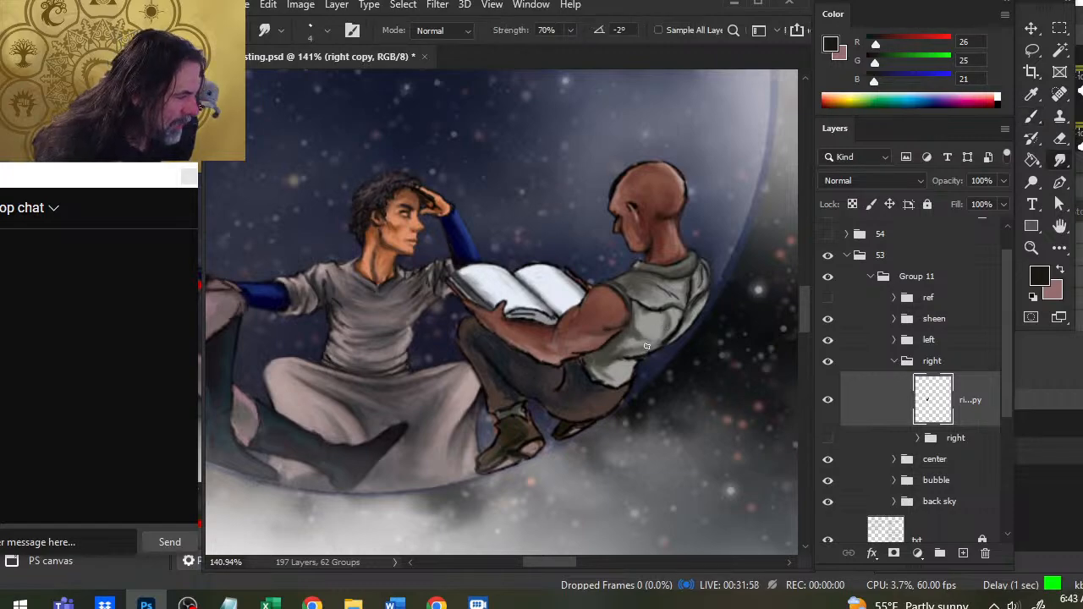
mouse_move(633, 362)
left_mouse_down()
mouse_move(632, 373)
mouse_move(682, 313)
mouse_move(662, 346)
mouse_move(680, 333)
left_mouse_up()
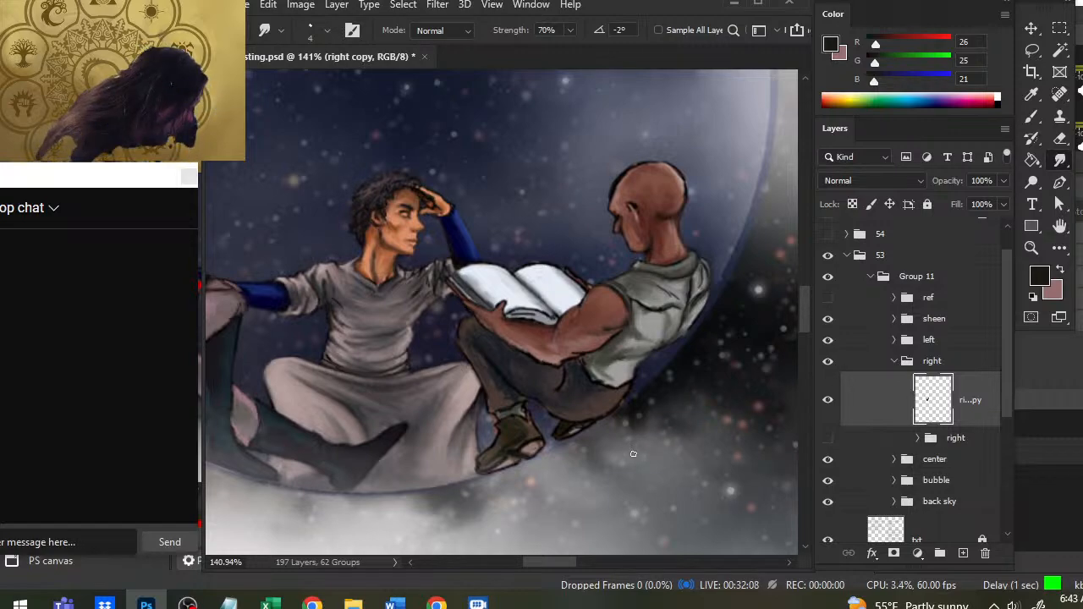
- Clean up the outline where the right figure's vest meets the seat of the trousers, alternating dark paint and smudging
key("b")
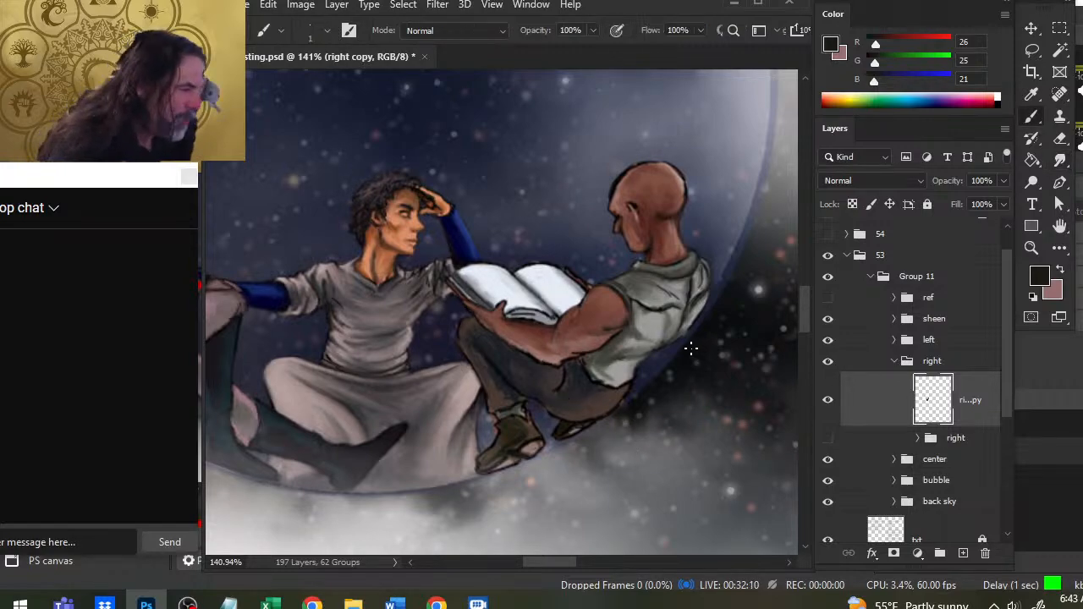
key("r")
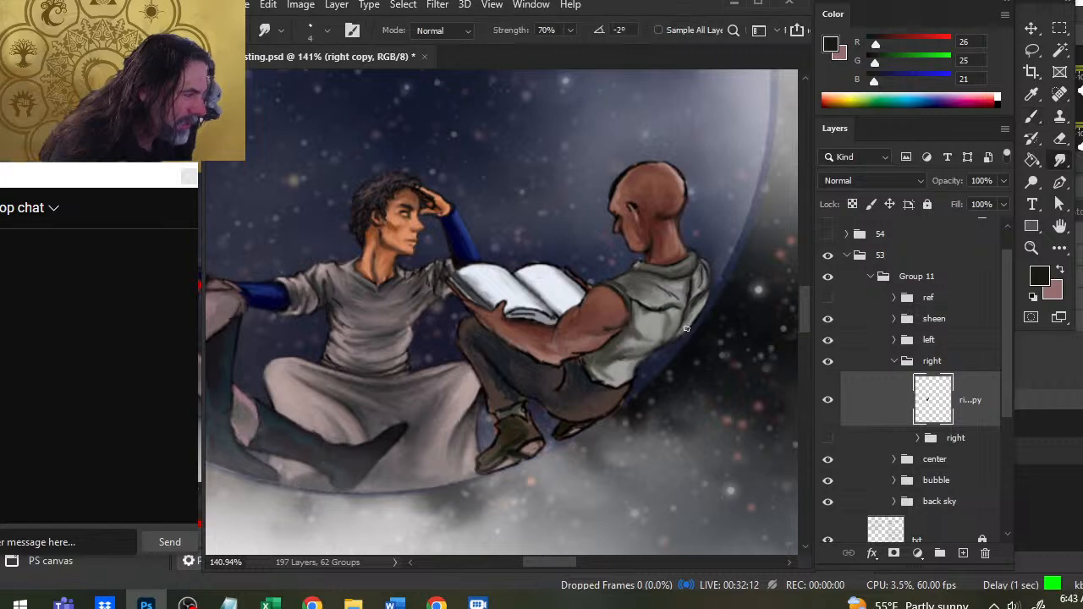
key("b")
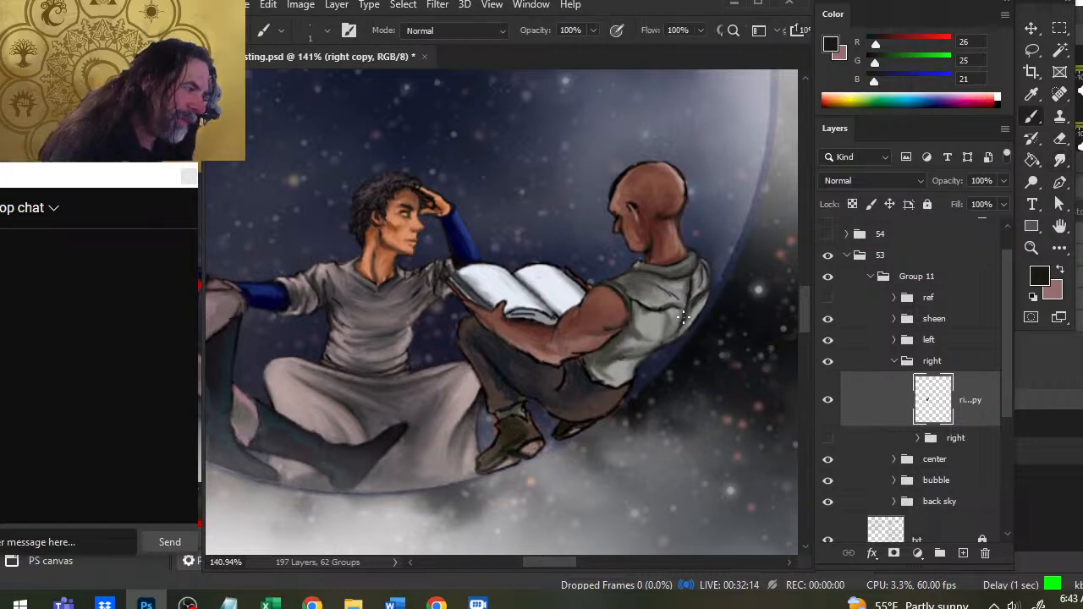
key("r")
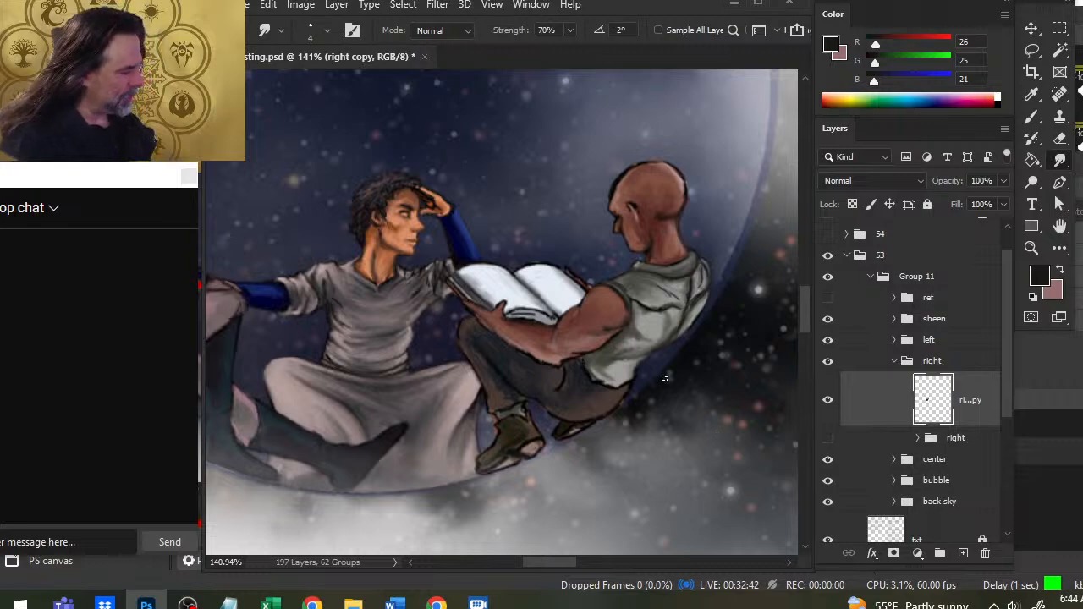
left_click_drag(636, 378, 673, 377)
left_click_drag(622, 375, 646, 301)
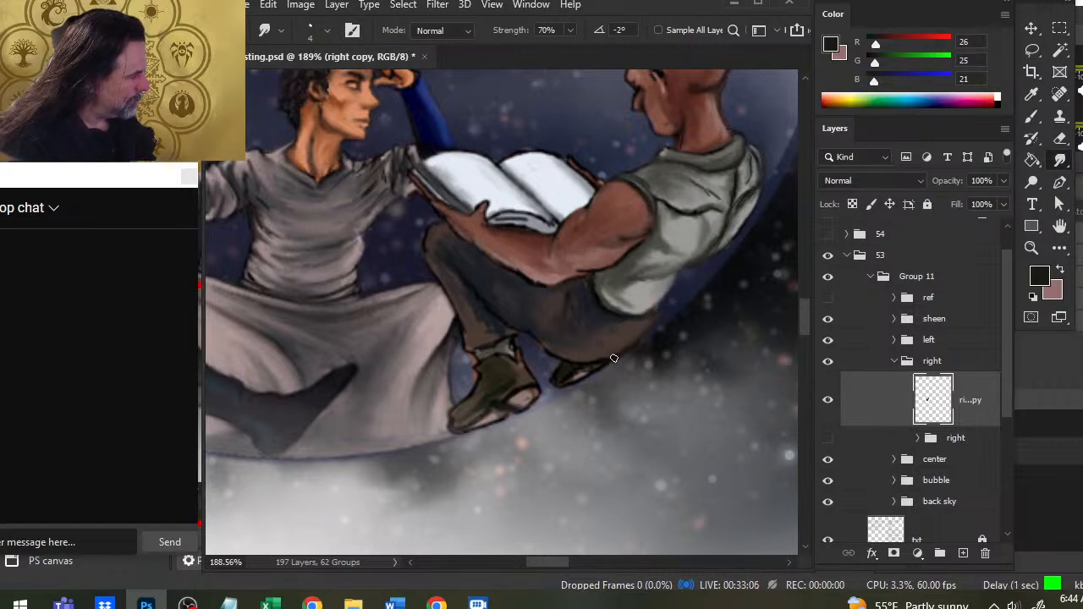
- Outline the underside of the right figure's thigh and seat in black and blend it into the trousers
key("b")
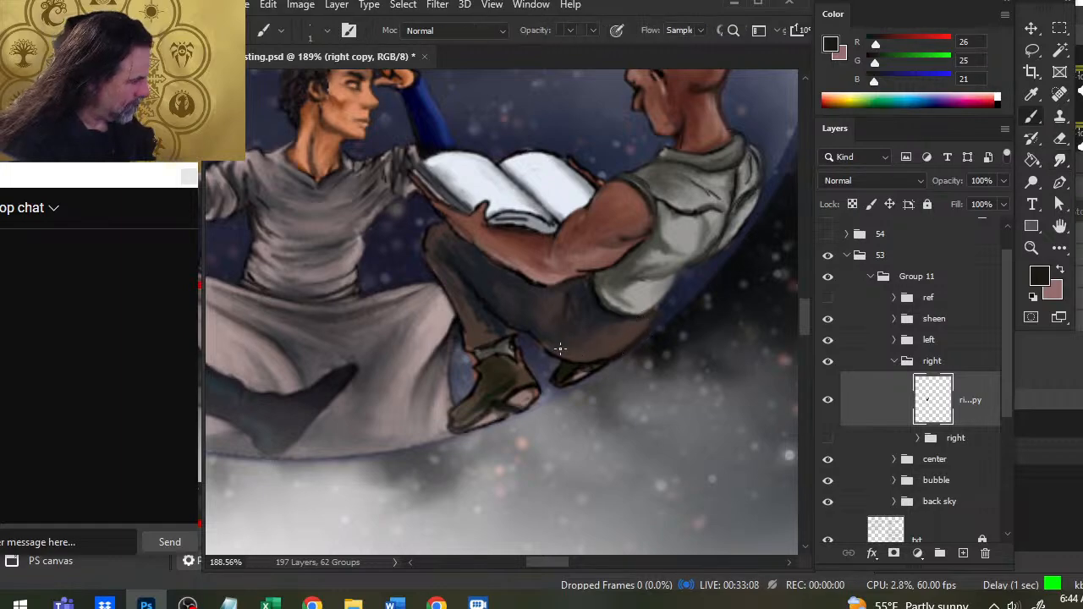
left_click(558, 354, "alt")
left_click_drag(562, 349, 557, 353)
key("f")
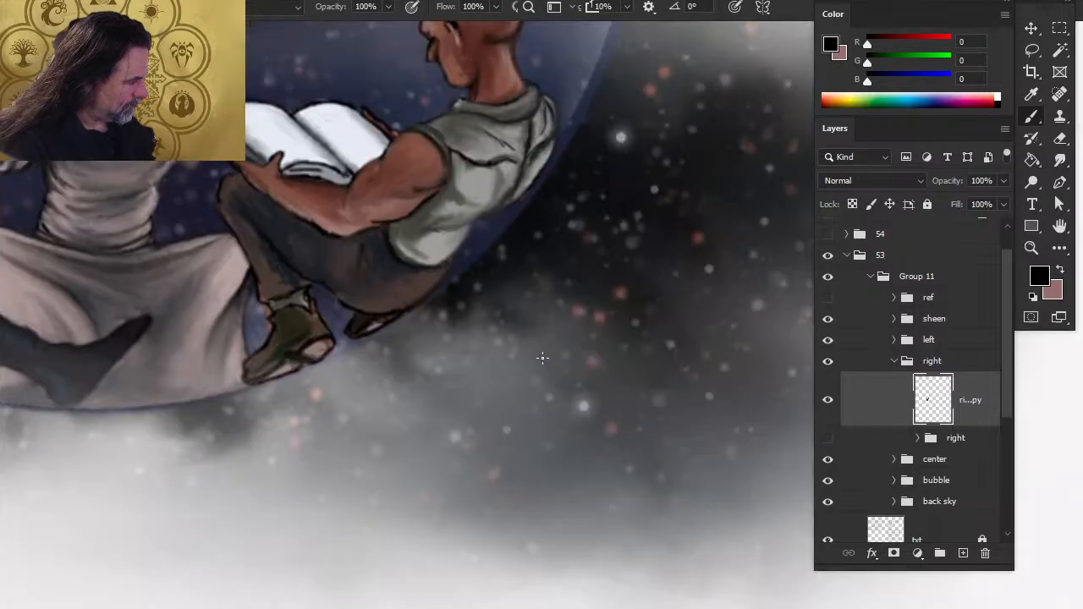
key("r")
key("f")
key("f")
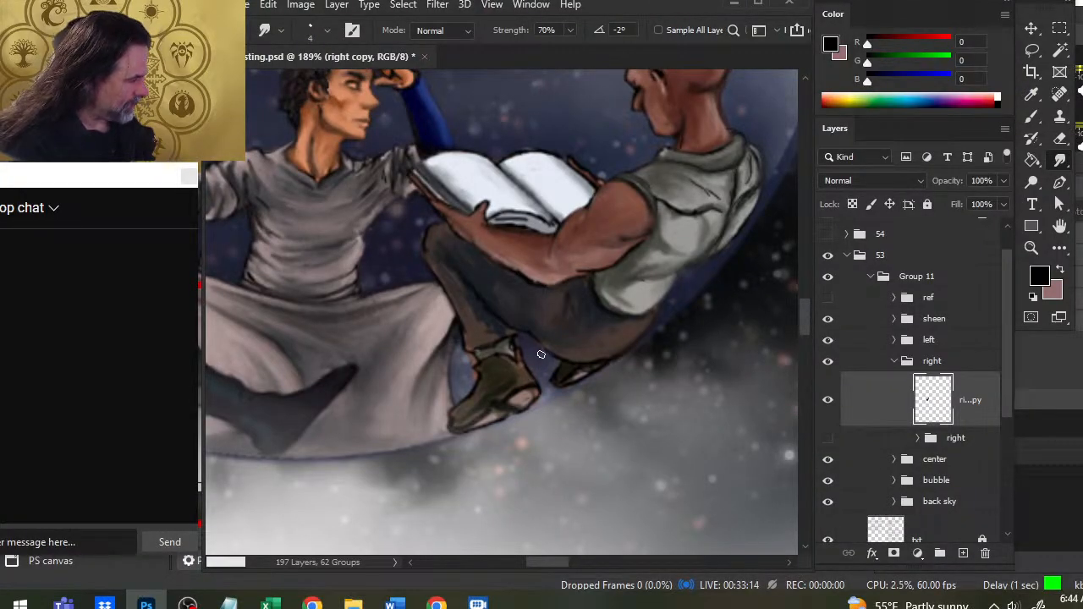
key("b")
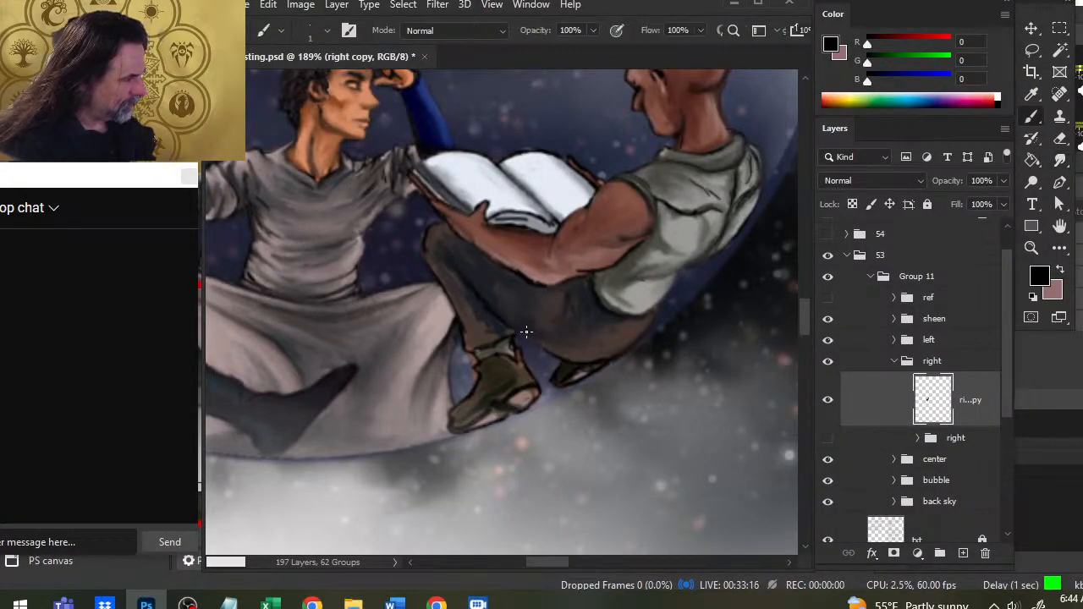
key("r")
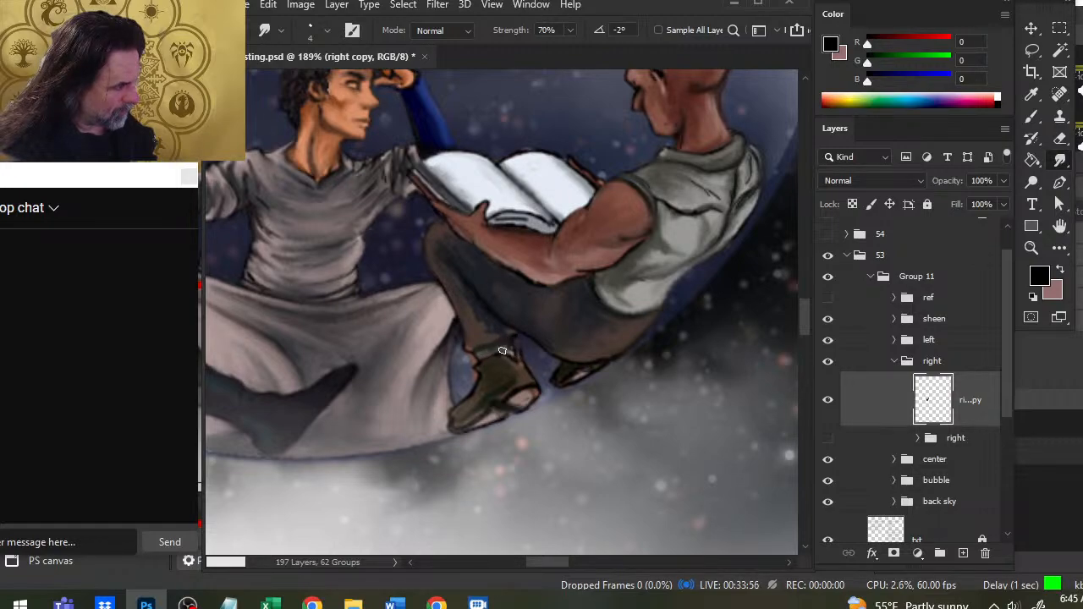
- Paint and smudge the right figure's near ankle cuff, boot and heel, softening the light patch on the sole
key("b")
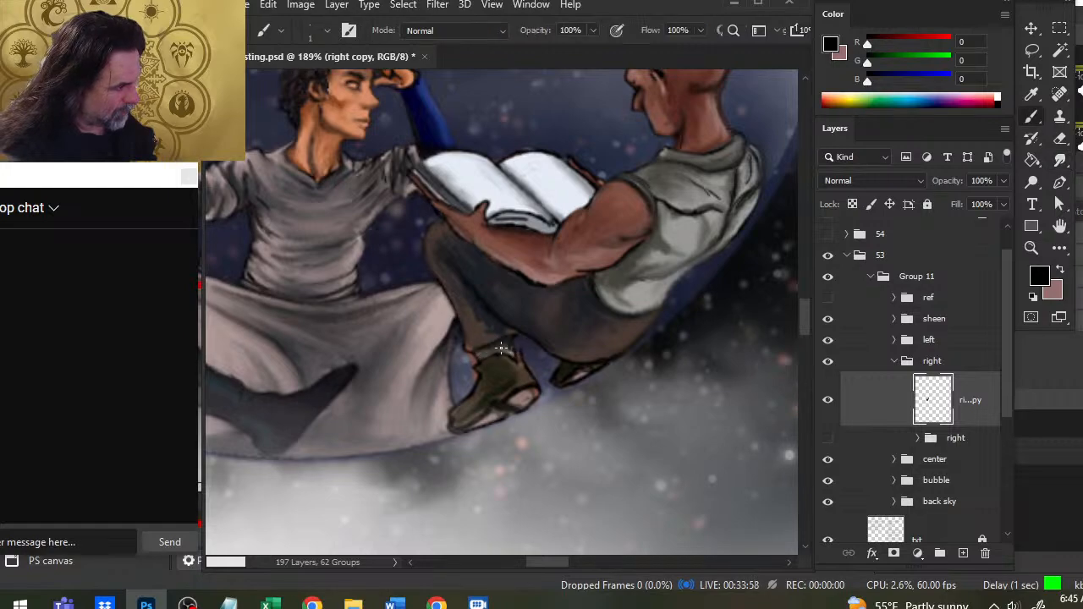
key("r")
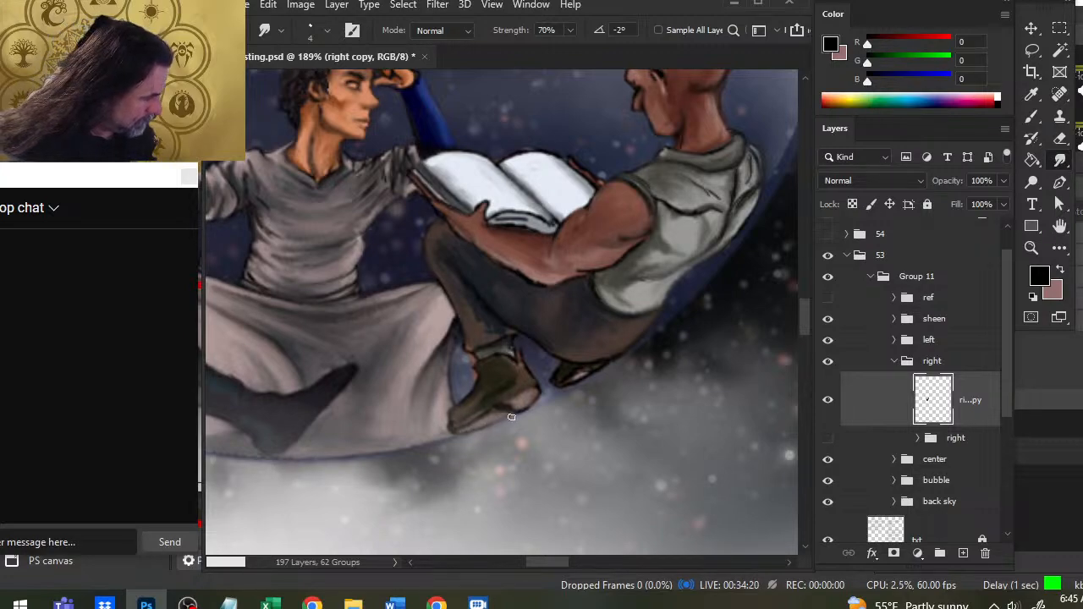
key("b")
key("r")
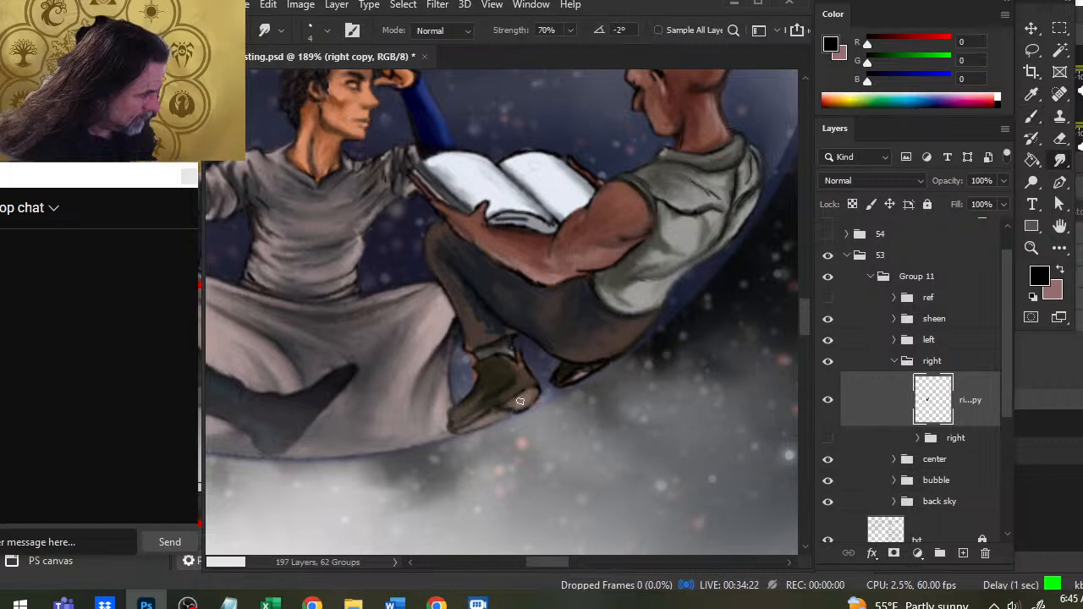
key("b")
key("r")
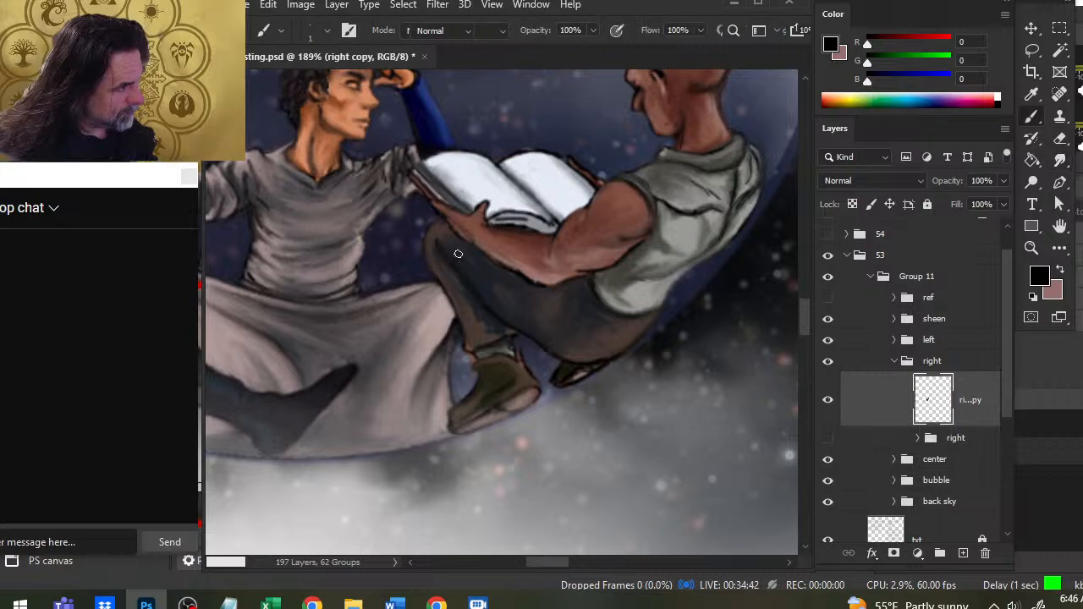
- Define the right figure's front knee and shin outline in black and blend it into the trouser leg
key("b")
key("r")
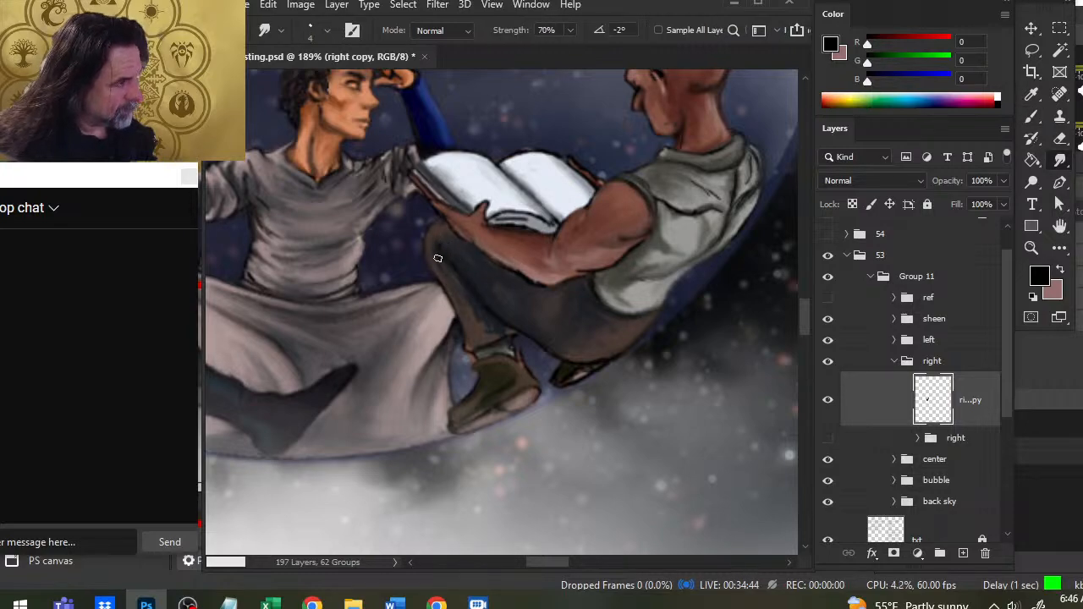
key("b")
key("r")
key("b")
key("r")
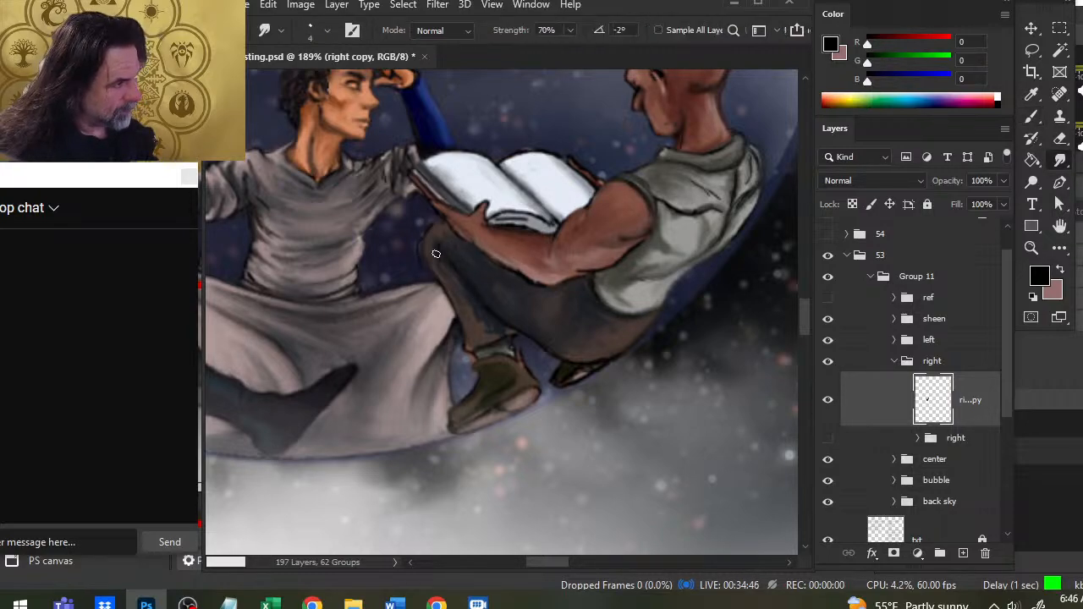
key("b")
key("r")
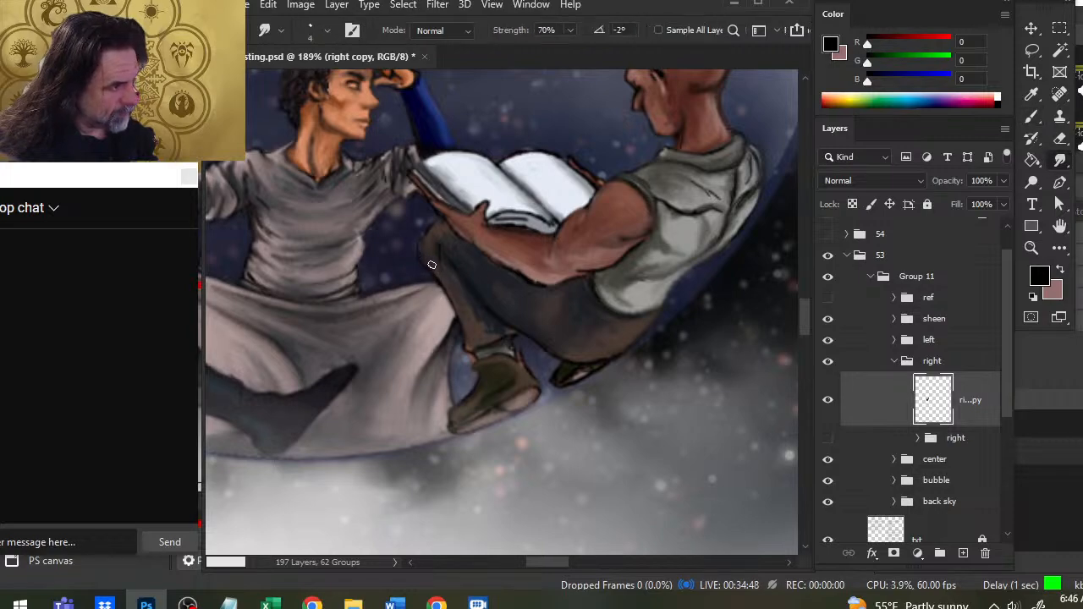
key("b")
key("r")
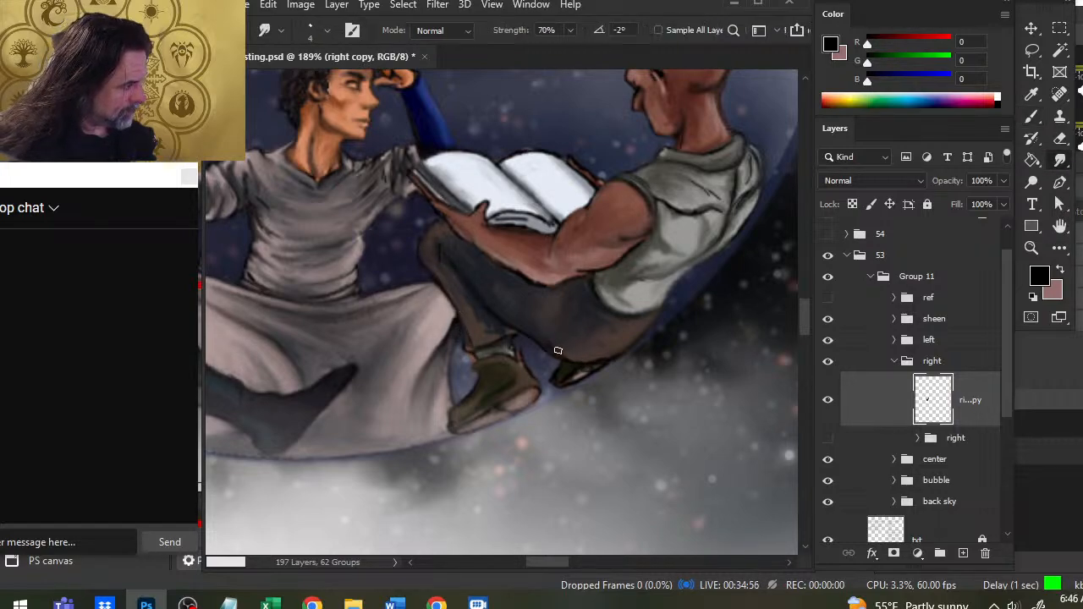
- Strengthen the black outline along the back of the right figure's seat up to the vest hem and smudge it
key("b")
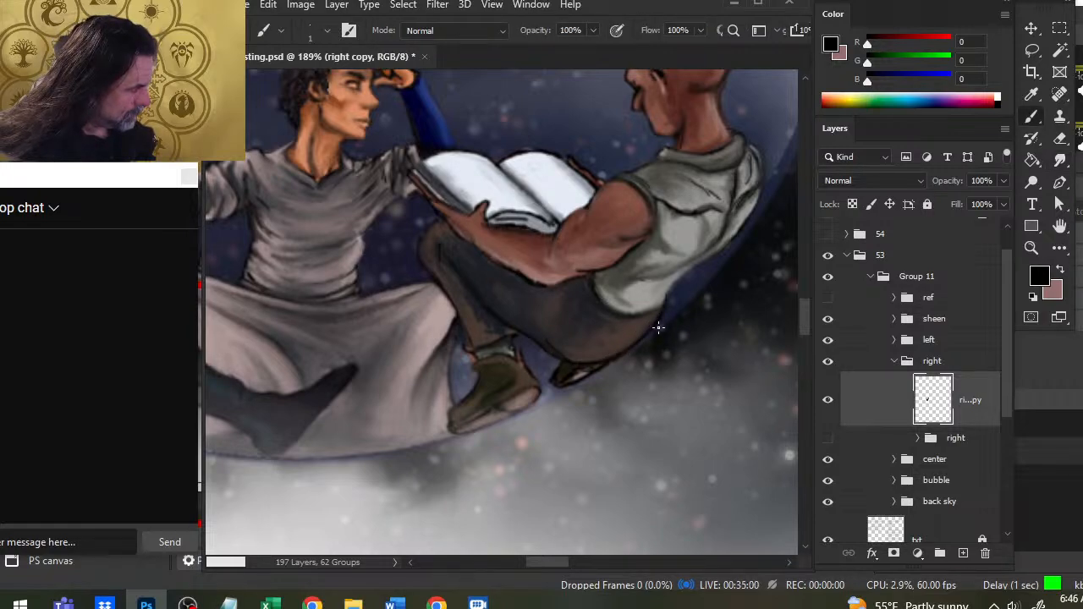
key("r")
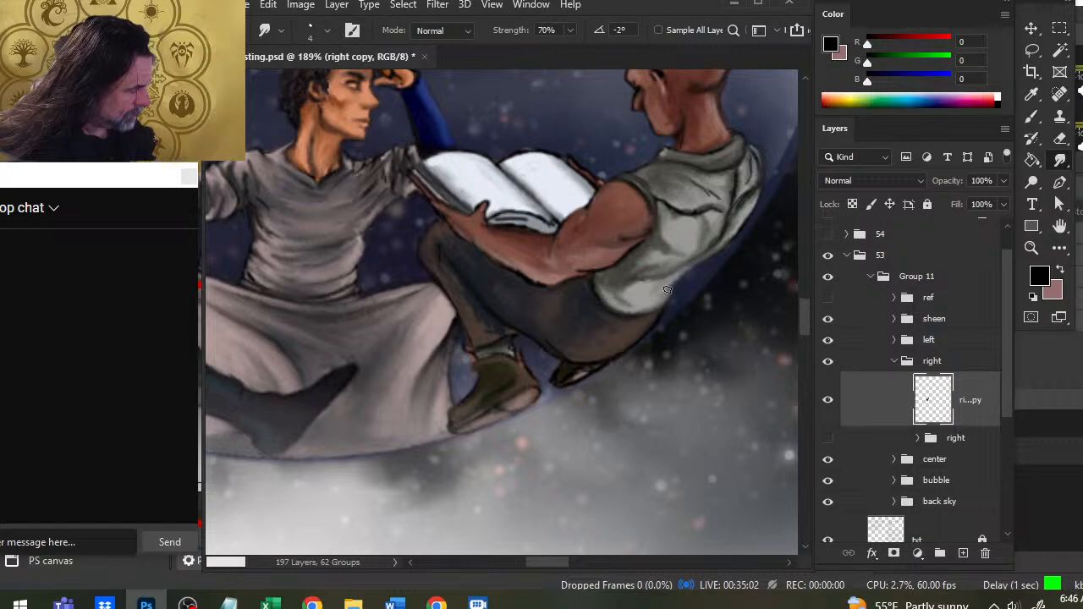
key("b")
key("r")
- Darken and blend the lower back edge of the right figure's vest from the hem up towards mid-back
mouse_move(672, 292)
left_mouse_down()
mouse_move(656, 315)
mouse_move(711, 257)
left_mouse_up()
key("b")
key("r")
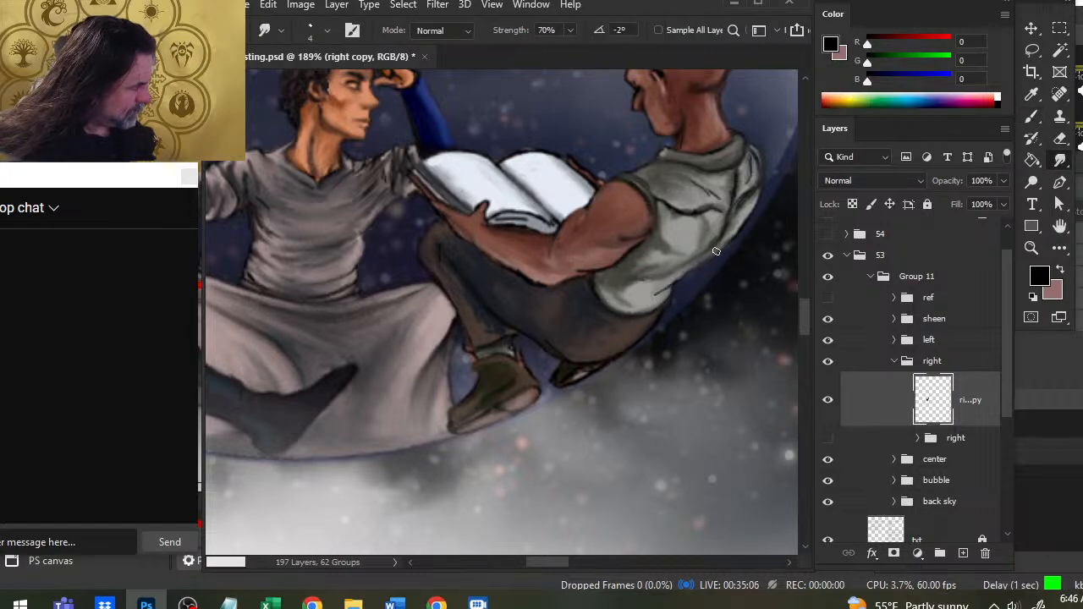
key("b")
key("r")
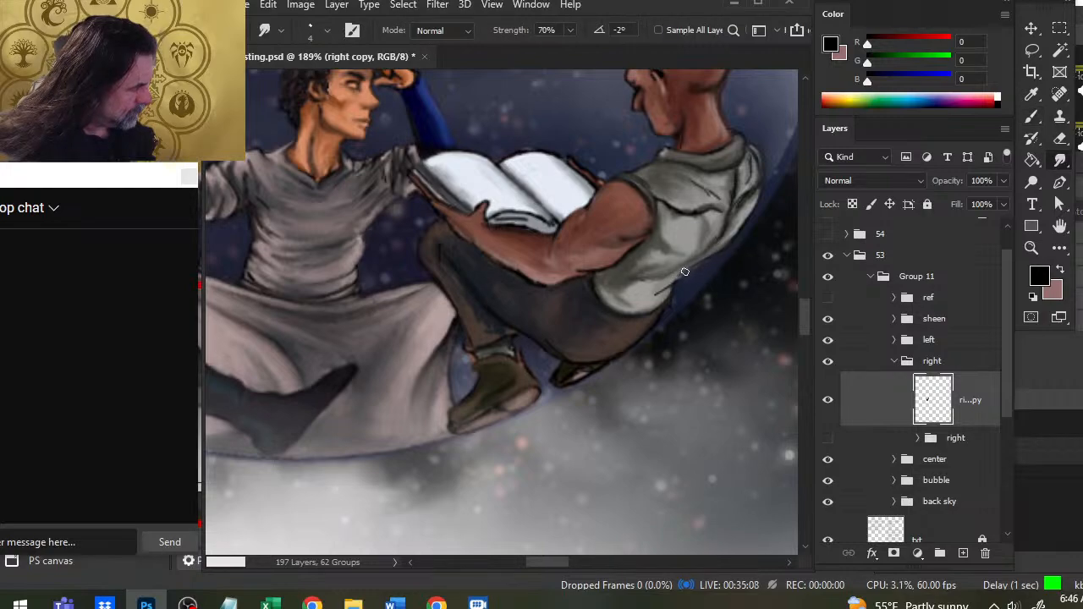
key("b")
key("r")
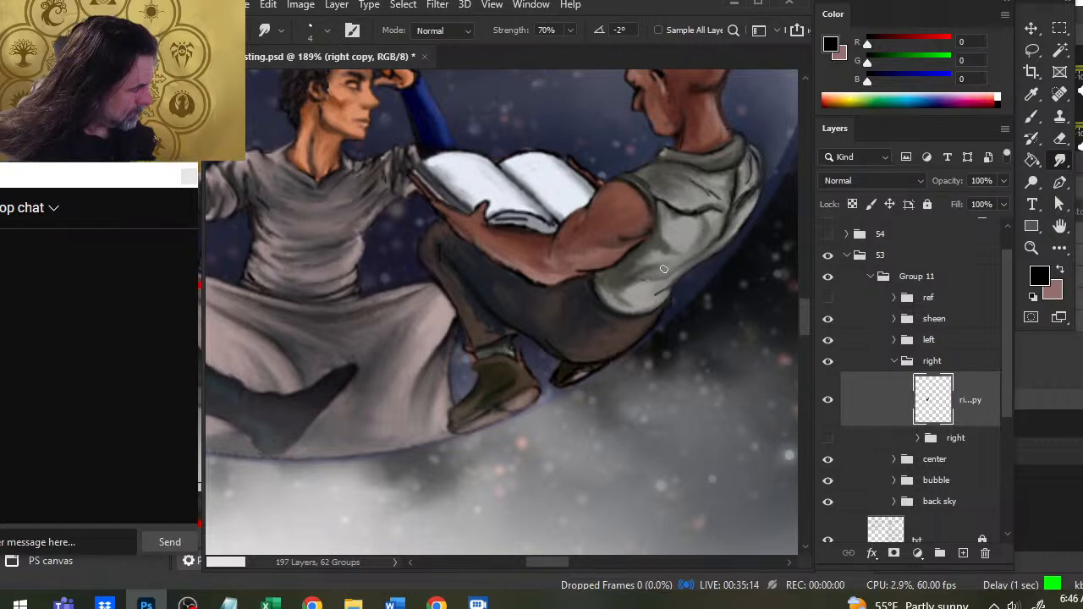
- Paint the front and bottom hem of the right figure's vest in black and smudge it into the fabric
left_click_drag(626, 288, 616, 304)
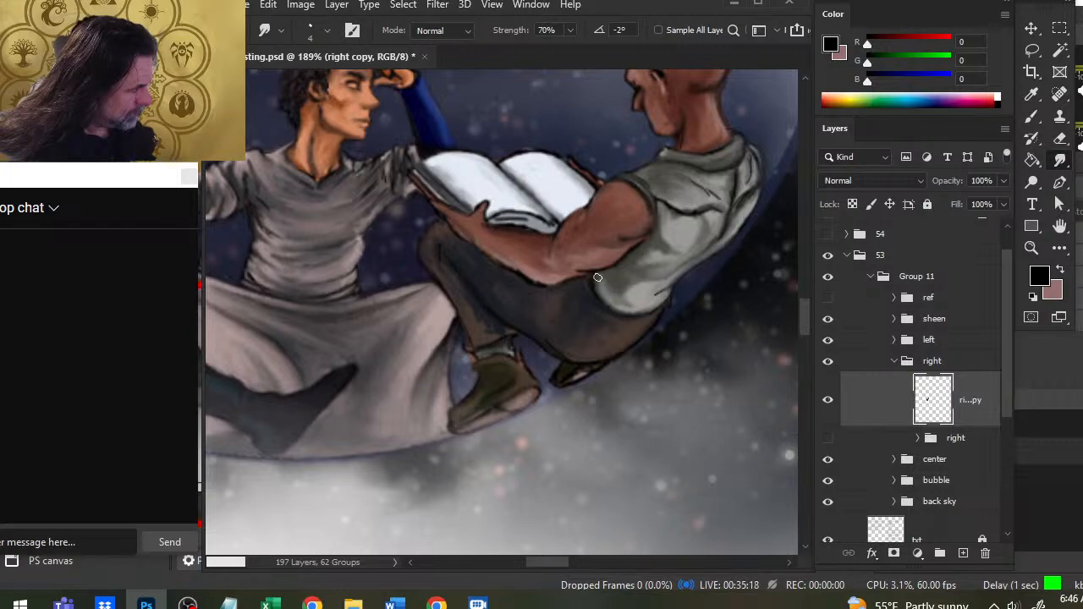
key("b")
left_click_drag(598, 290, 621, 318)
key("r")
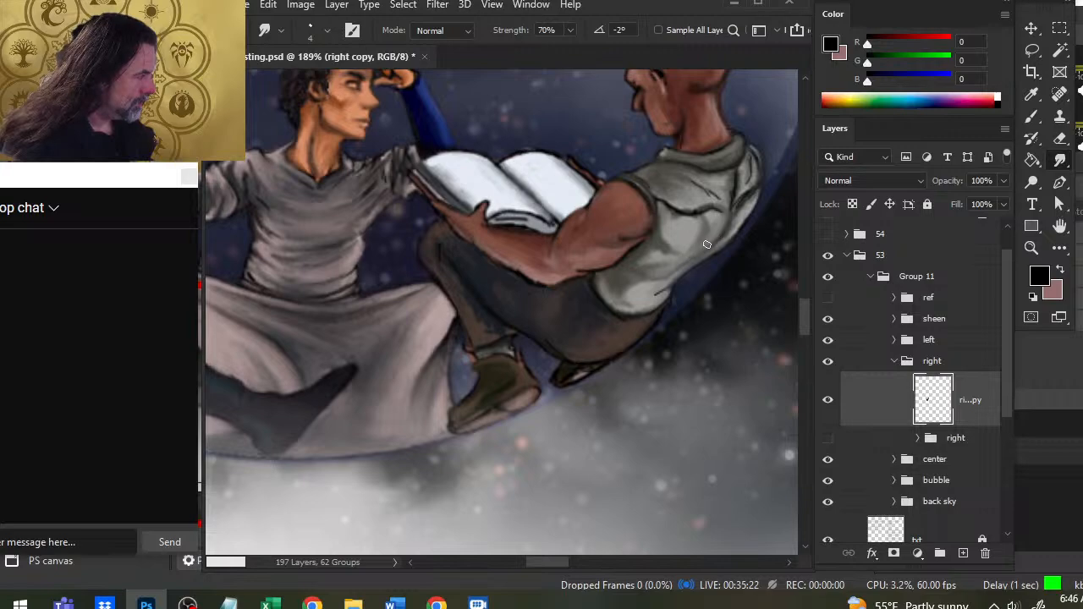
left_click_drag(664, 289, 650, 299)
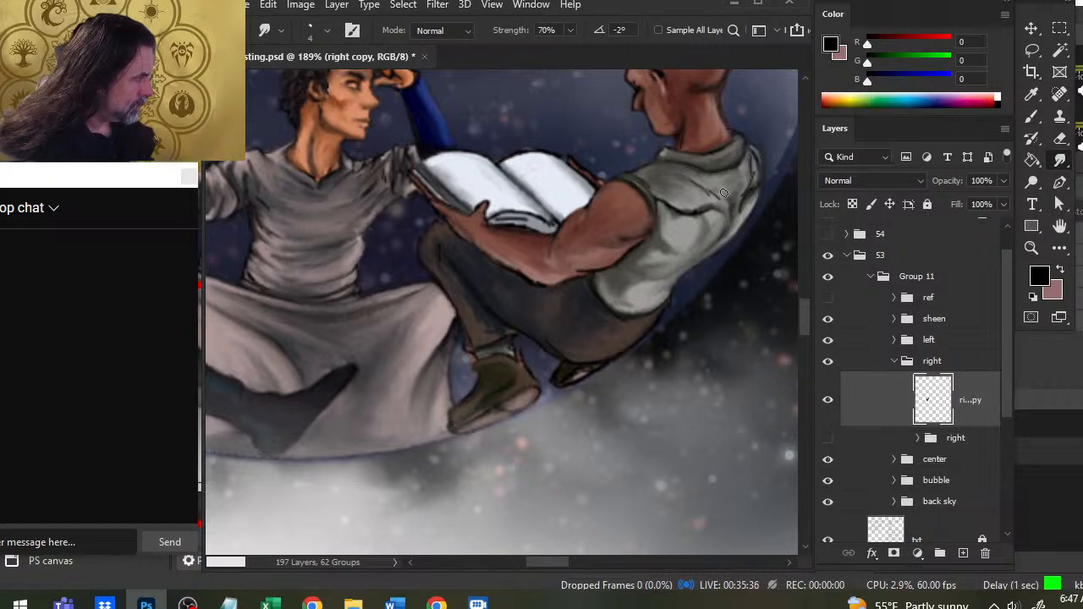
- Add black shading to the vest folds on the right figure's back and beside the armhole, and smudge it into the grey fabric
key("b")
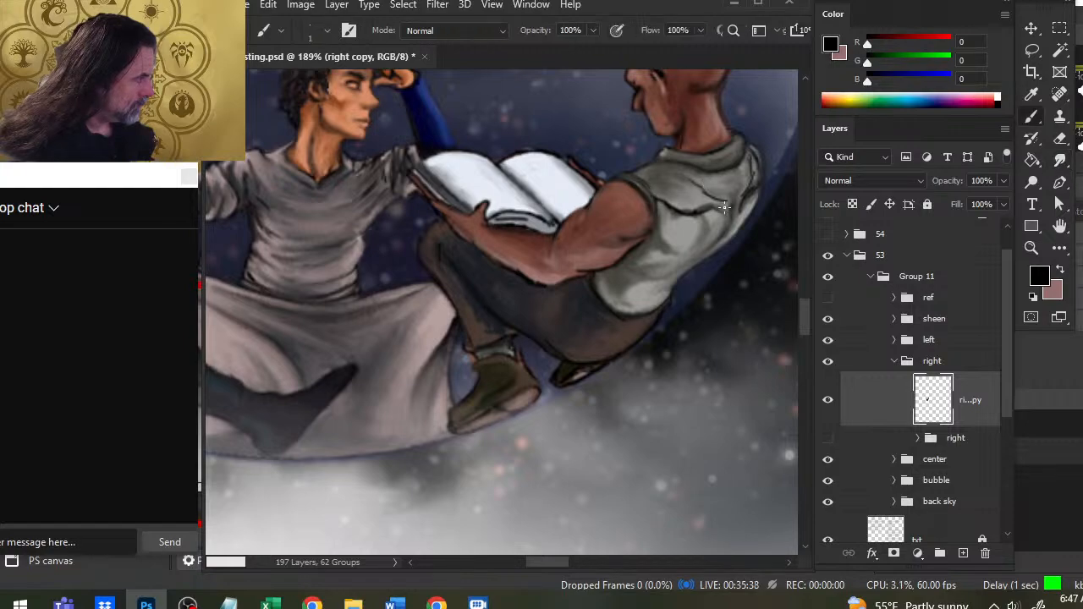
key("r")
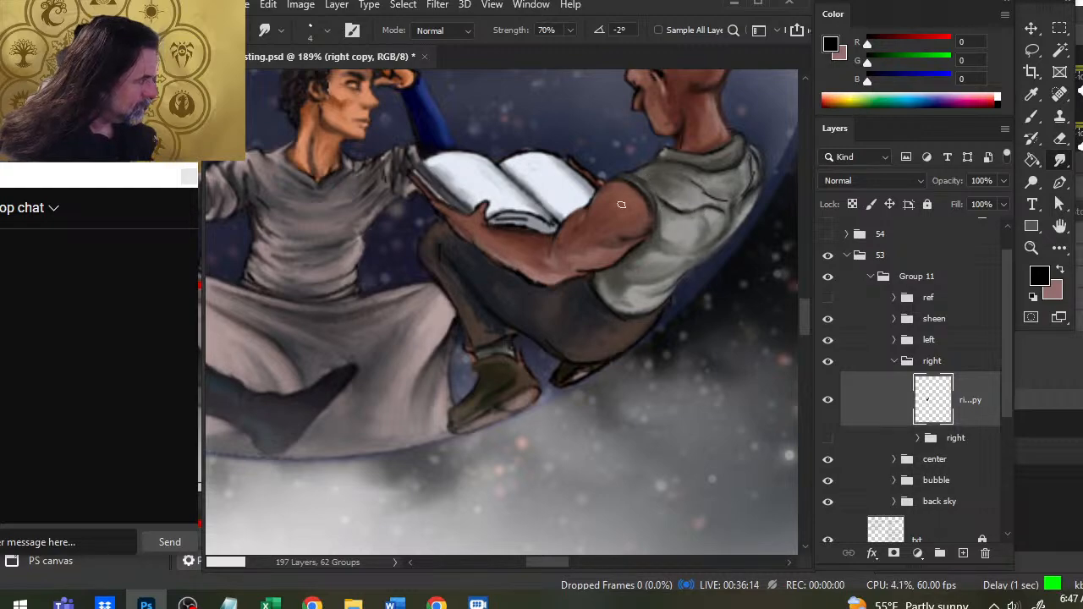
key("b")
mouse_move(645, 180)
left_mouse_down()
mouse_move(650, 199)
mouse_move(677, 208)
mouse_move(698, 203)
mouse_move(696, 189)
left_mouse_up()
key("r")
key("b")
key("r")
key("b")
key("r")
key("b")
key("r")
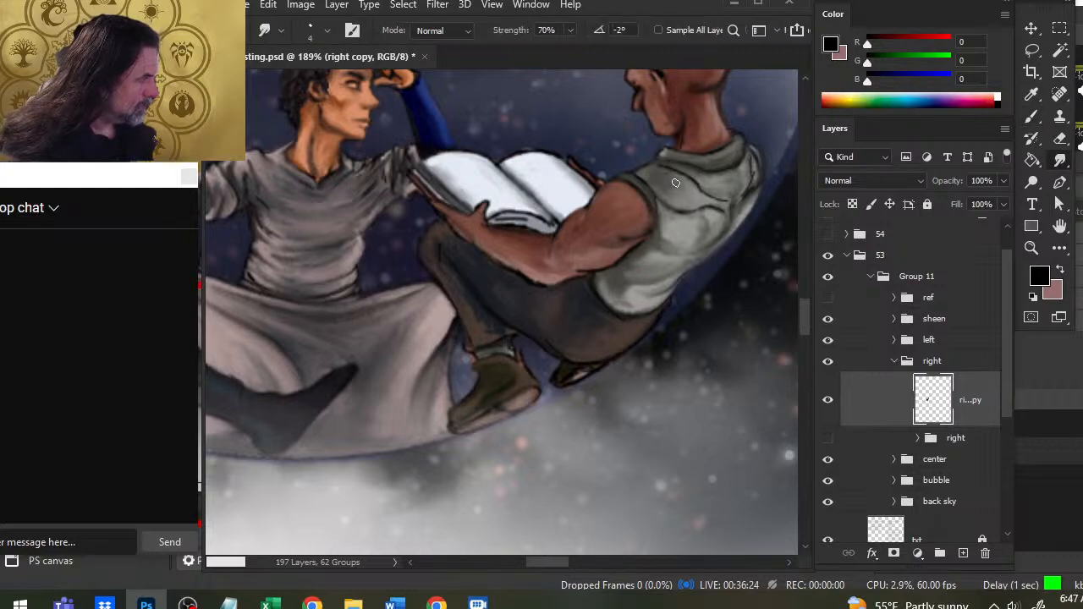
- Paint black shading along the collar and front shoulder of the right figure's vest and smudge it into the fabric
key("b")
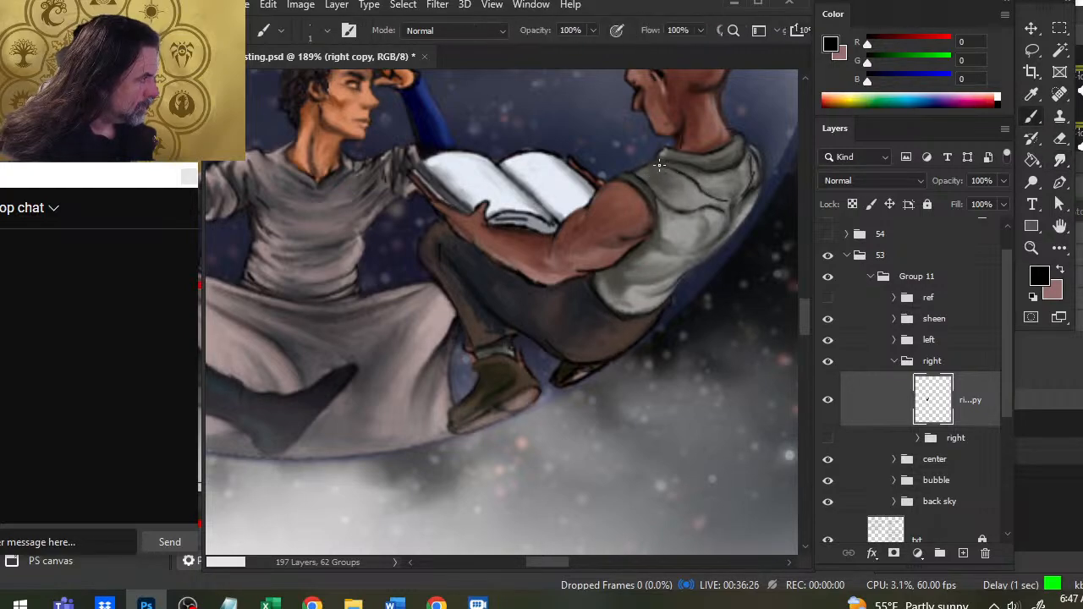
key("r")
key("b")
key("r")
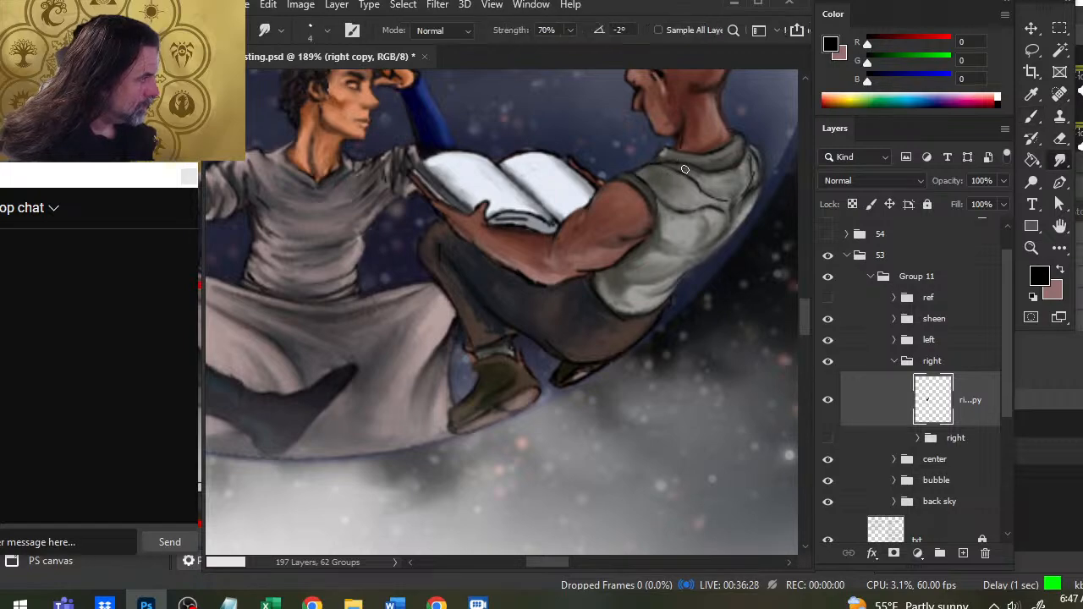
key("b")
key("r")
key("b")
key("r")
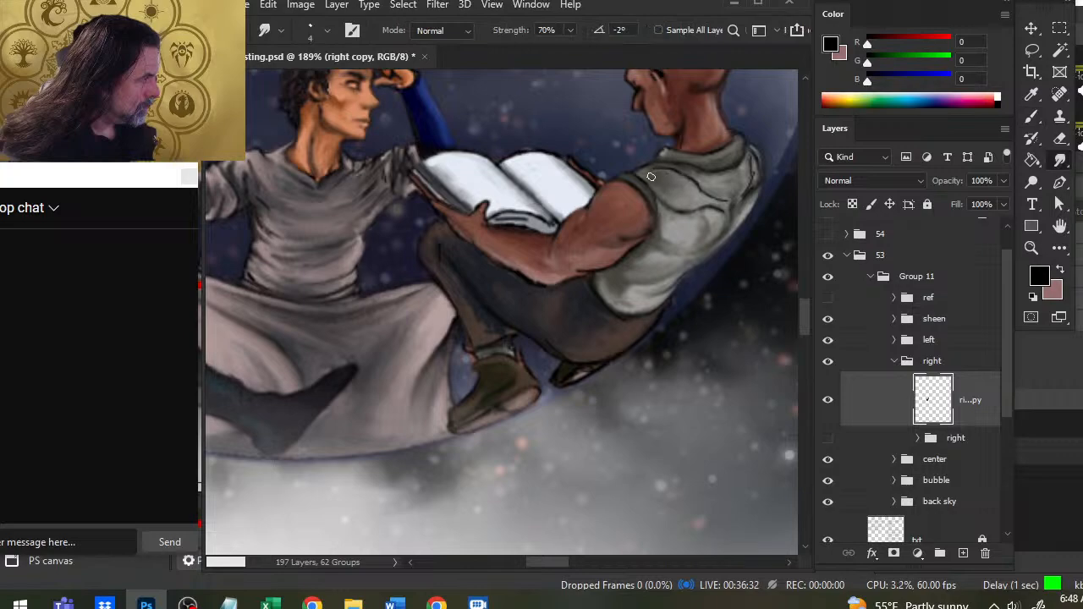
- Darken the folds across the upper back of the right figure's vest and blend them with the Smudge tool
key("b")
key("r")
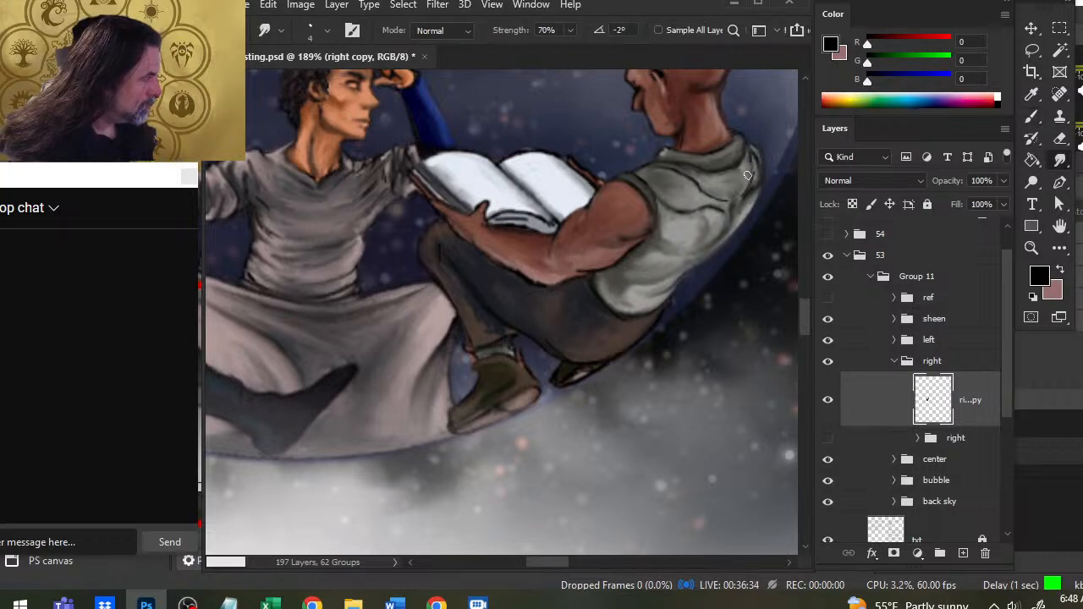
key("b")
key("r")
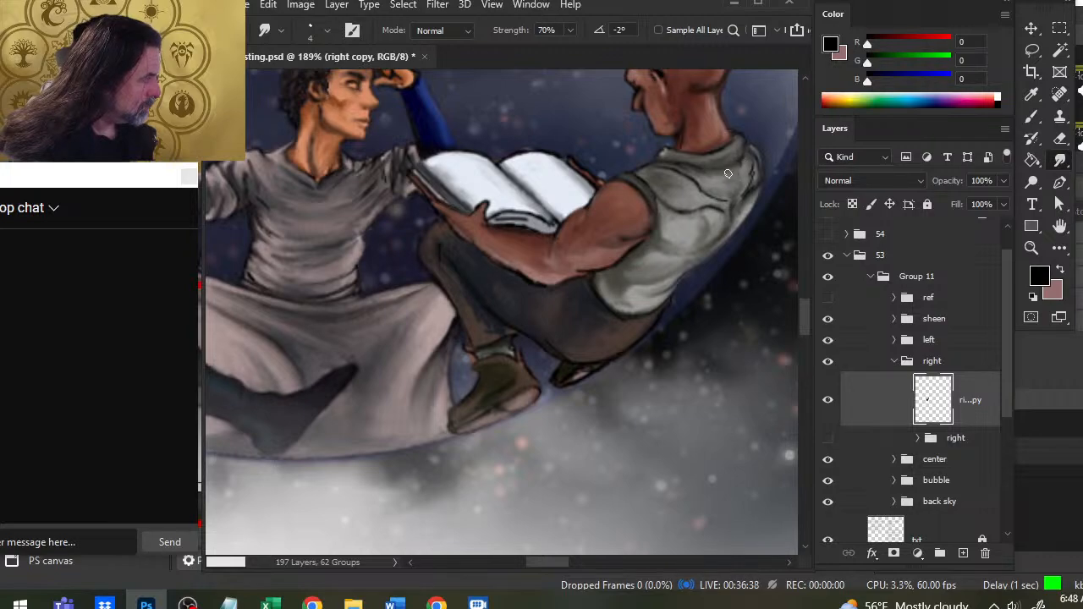
key("b")
key("r")
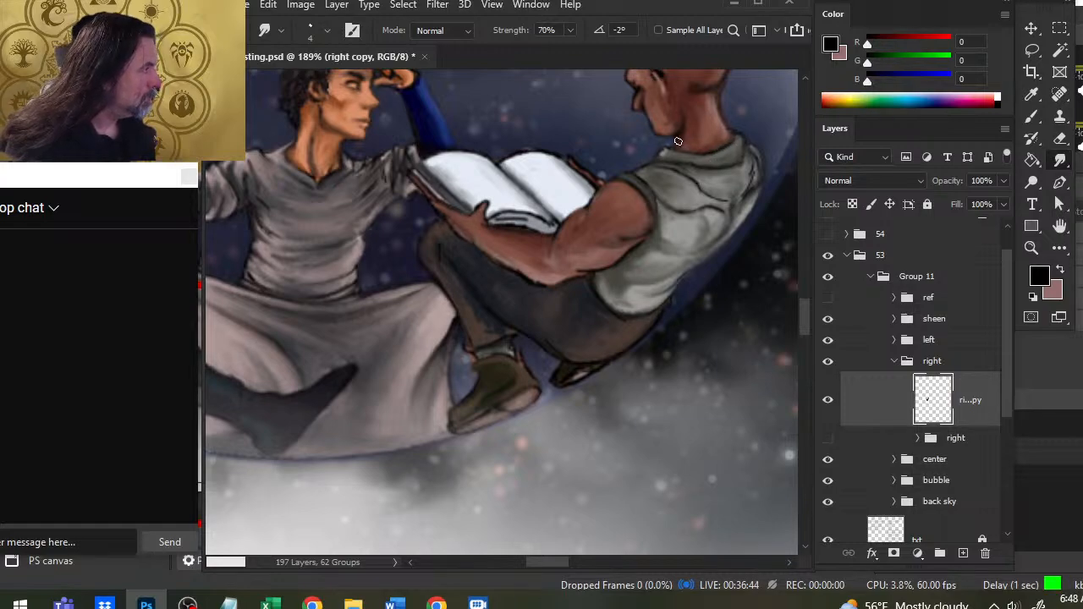
- Add black shadow under the right figure's chin and at the front of the neck, and smudge it into the skin
key("b")
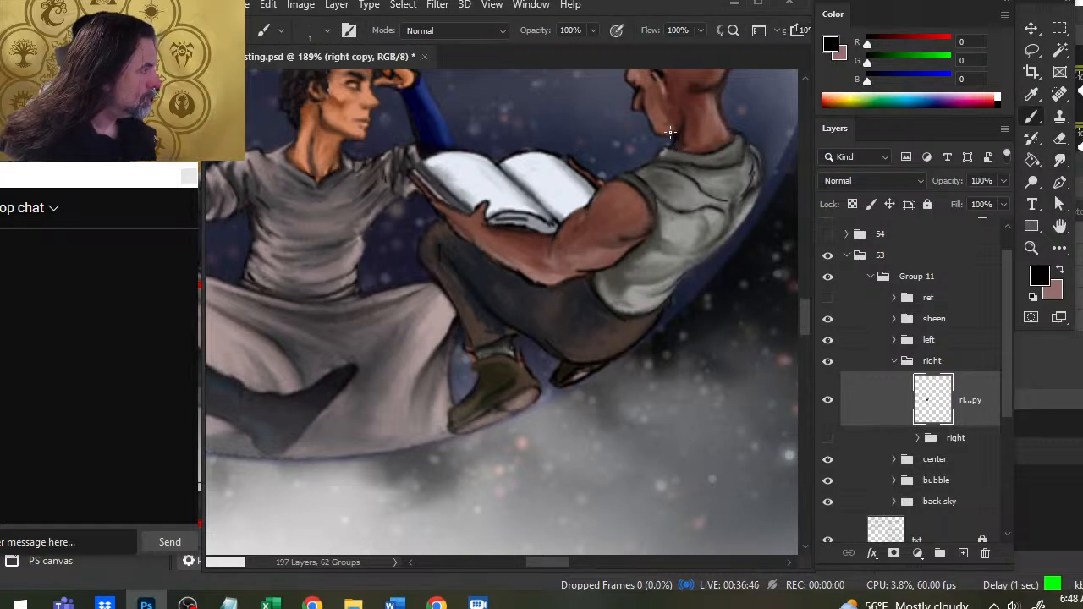
key("r")
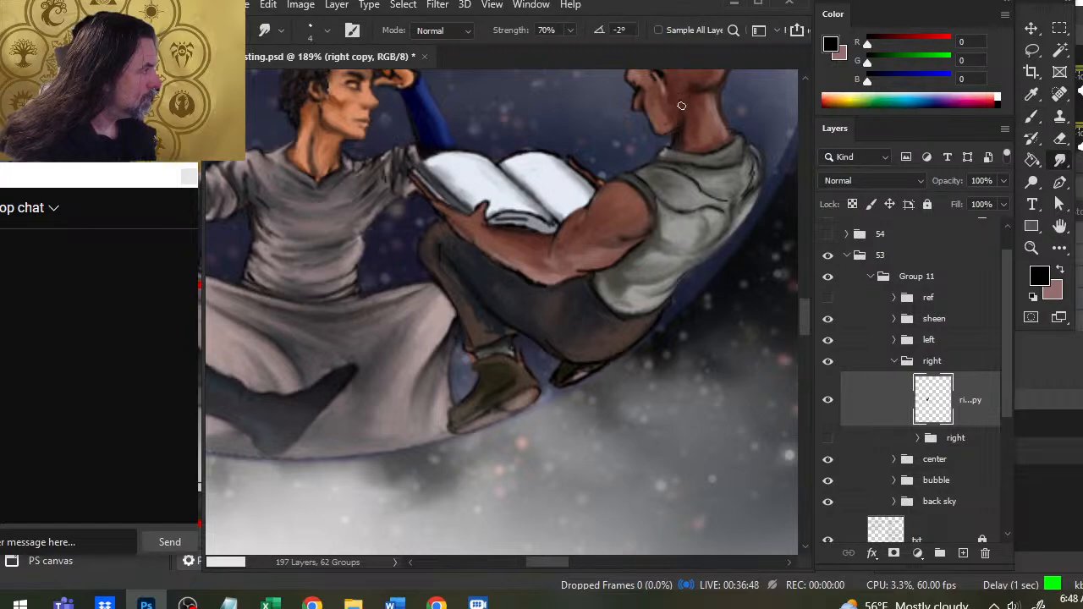
key("b")
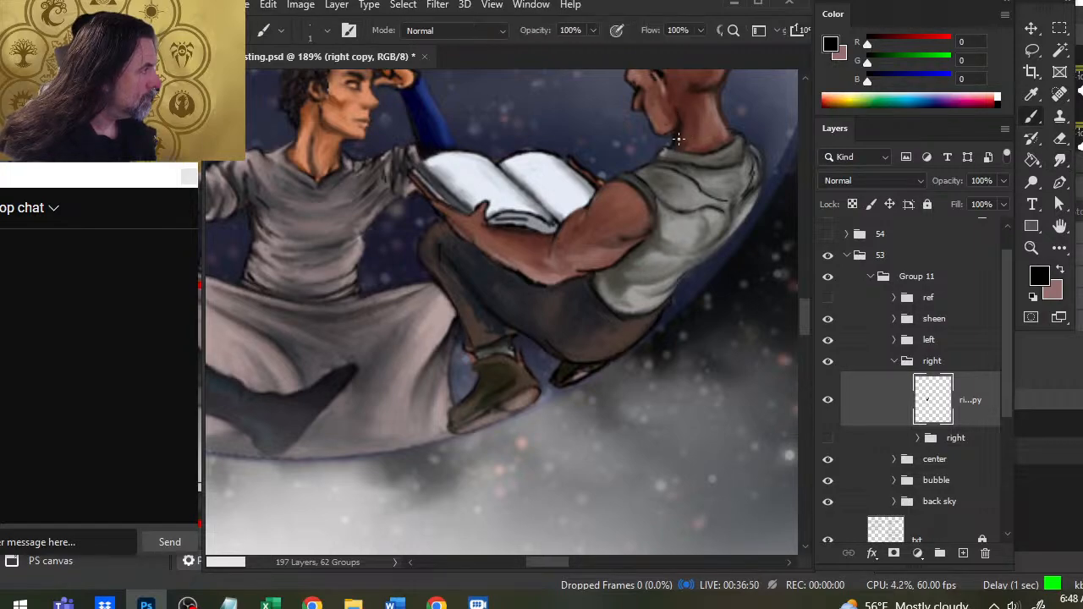
key("r")
key("b")
key("r")
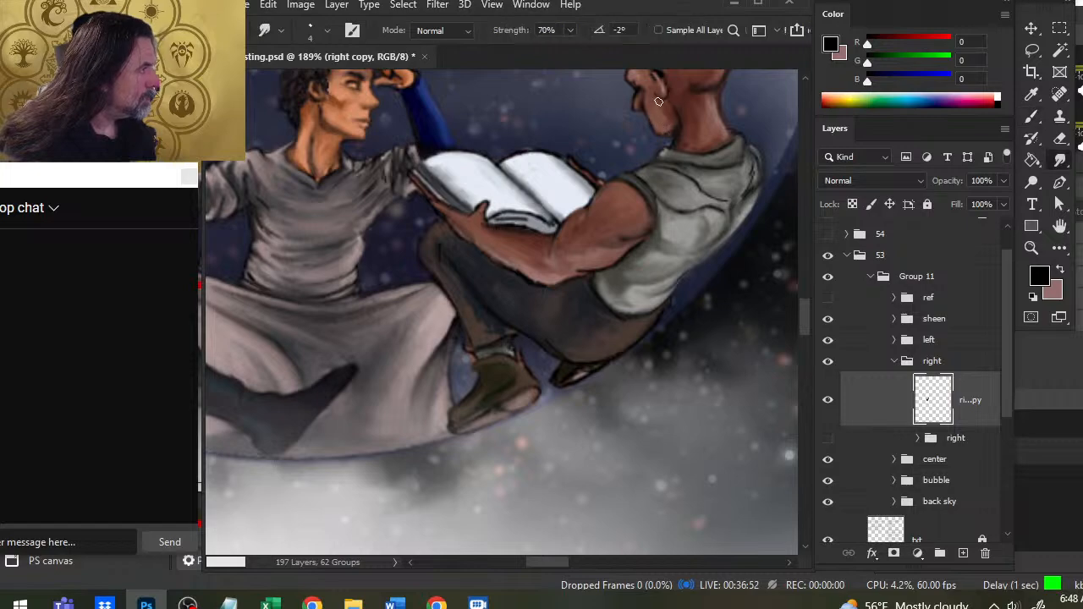
- Touch up the dark shading on the right figure's cheek beside the ear and smudge it smooth
key("b")
key("r")
key("b")
key("r")
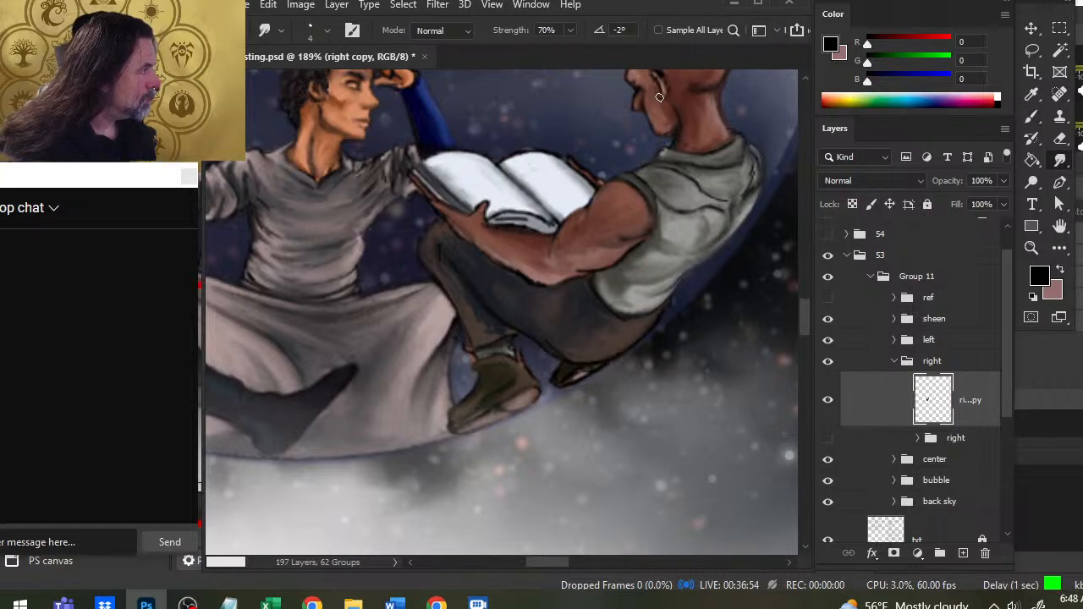
- Rework the black outline of the right figure's forehead and bald skull, smudging it into a soft edge
key("b")
left_click_drag(648, 85, 652, 127)
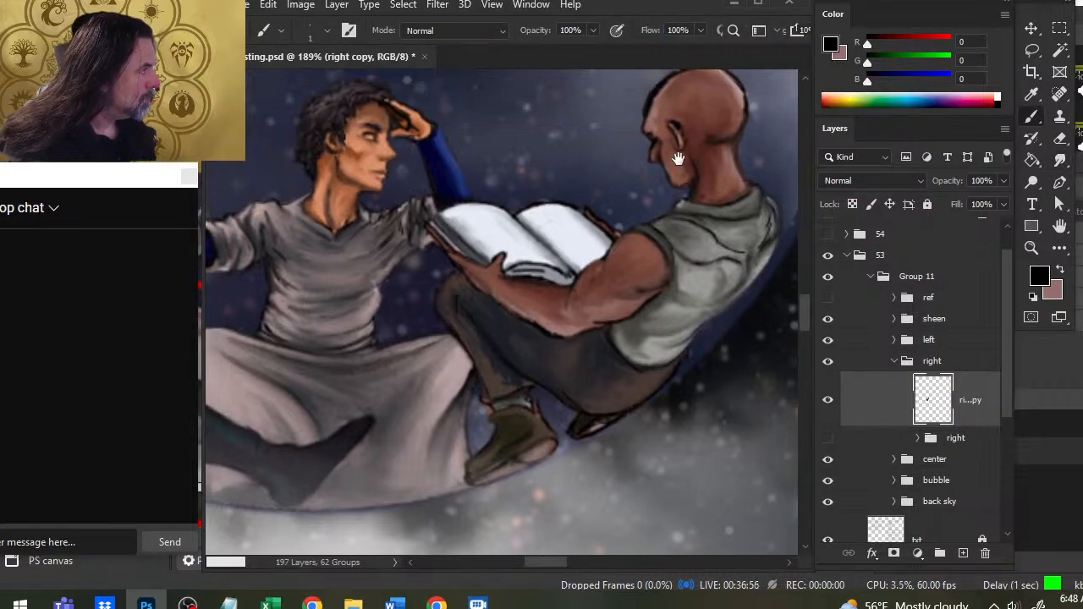
key("r")
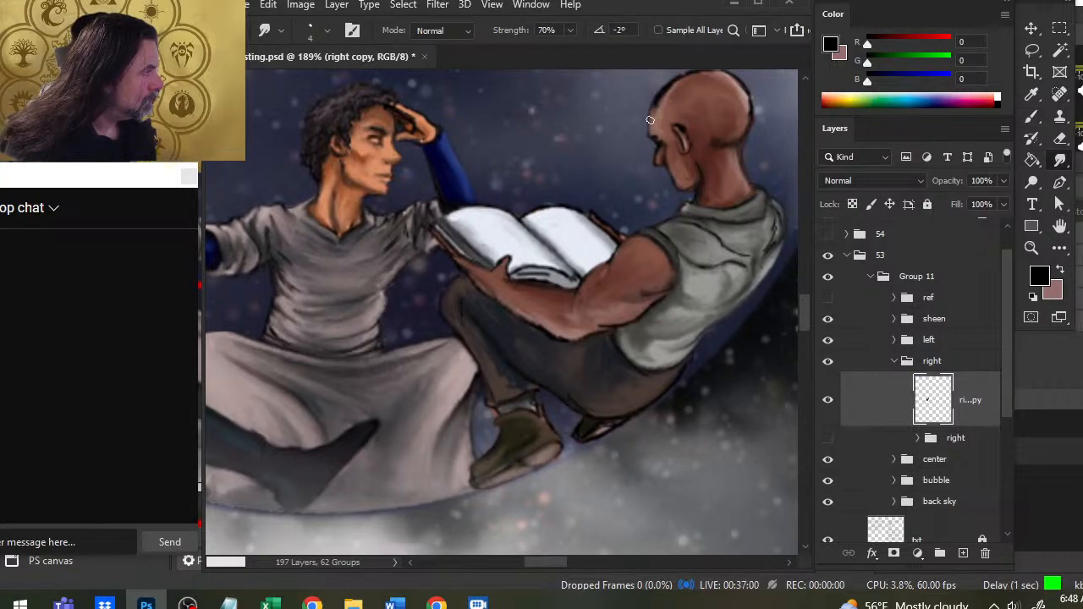
key("b")
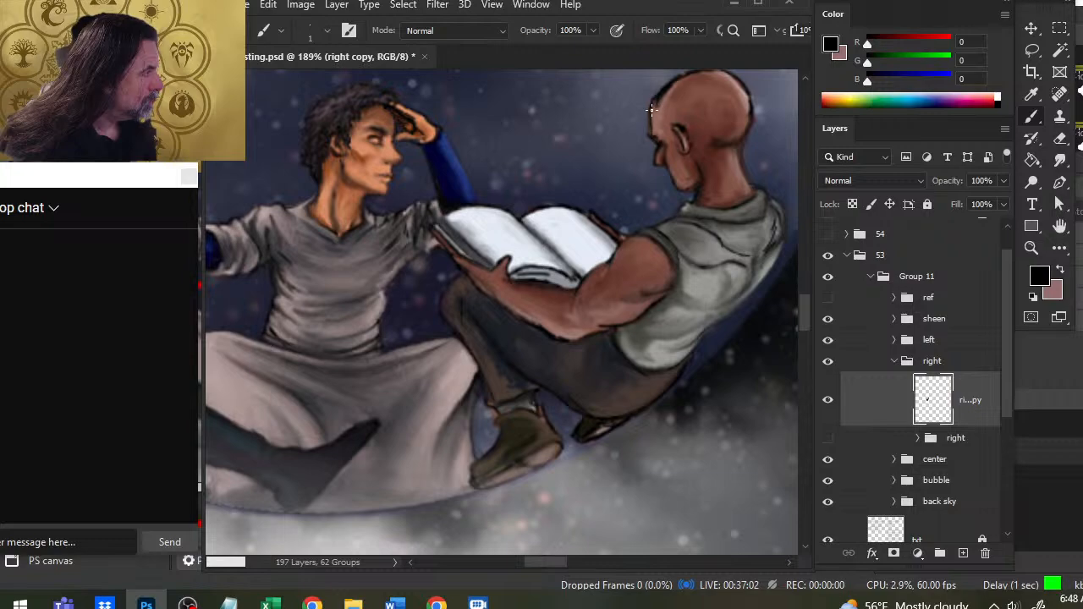
key("r")
mouse_move(678, 109)
left_mouse_down()
mouse_move(681, 172)
mouse_move(662, 175)
mouse_move(690, 136)
mouse_move(658, 169)
mouse_move(674, 143)
mouse_move(662, 163)
mouse_move(694, 134)
mouse_move(669, 148)
mouse_move(706, 130)
mouse_move(739, 141)
left_mouse_up()
mouse_move(669, 160)
left_mouse_down()
mouse_move(733, 141)
mouse_move(707, 133)
mouse_move(719, 133)
mouse_move(746, 152)
mouse_move(716, 129)
mouse_move(662, 152)
mouse_move(697, 136)
mouse_move(658, 168)
mouse_move(676, 144)
mouse_move(660, 174)
left_mouse_up()
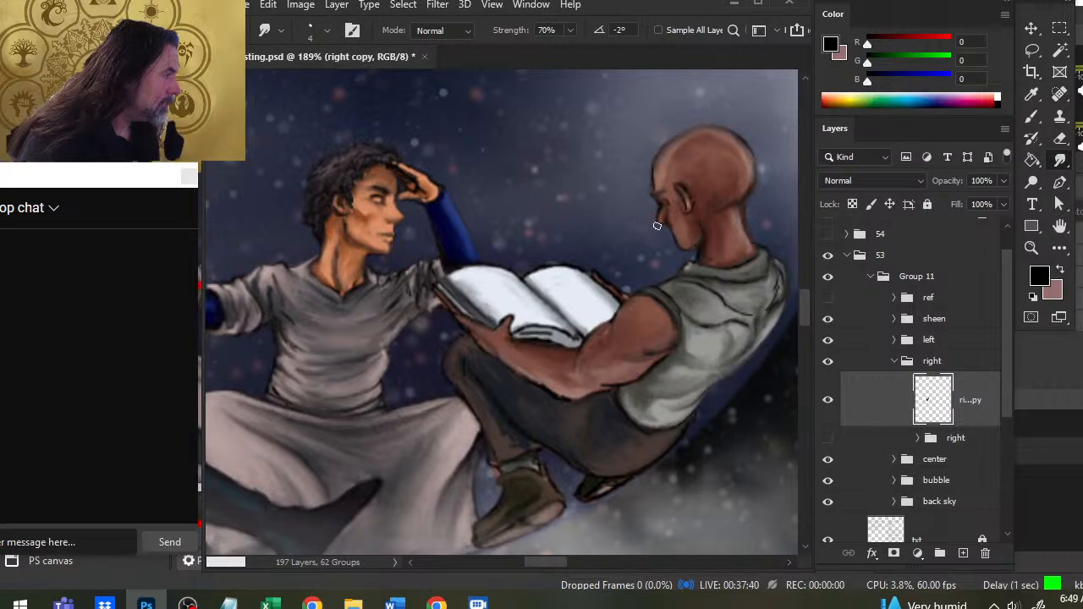
- Refine the right figure's nose, mouth and chin profile with black touches, smudging and erasing
key("b")
key("r")
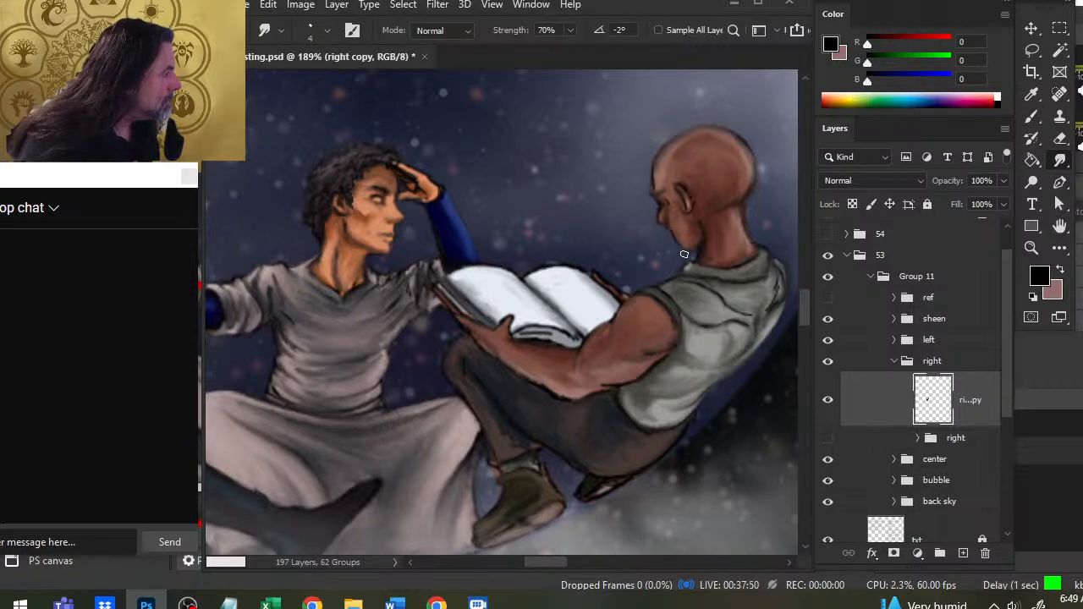
key("e")
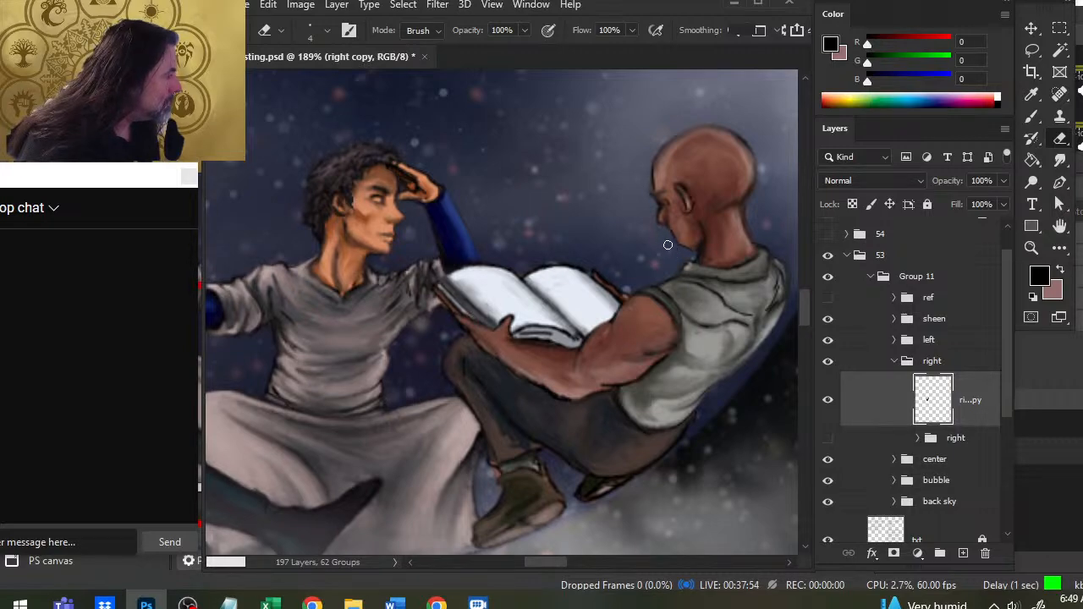
key("b")
key("r")
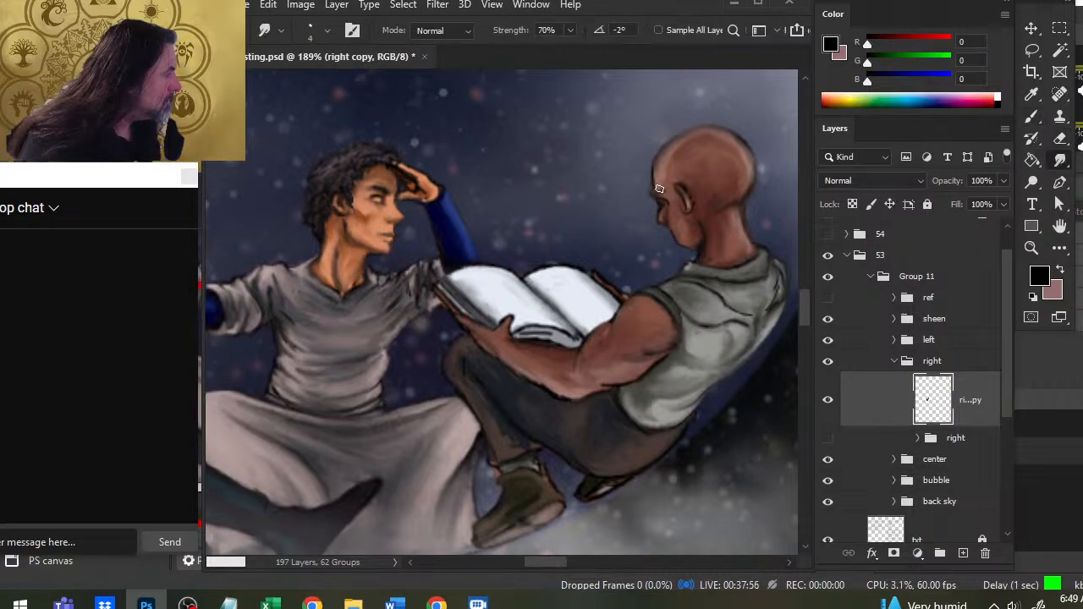
- Clean up the outline at the back of the right figure's head and smudge the edge down to the nape
key("b")
key("r")
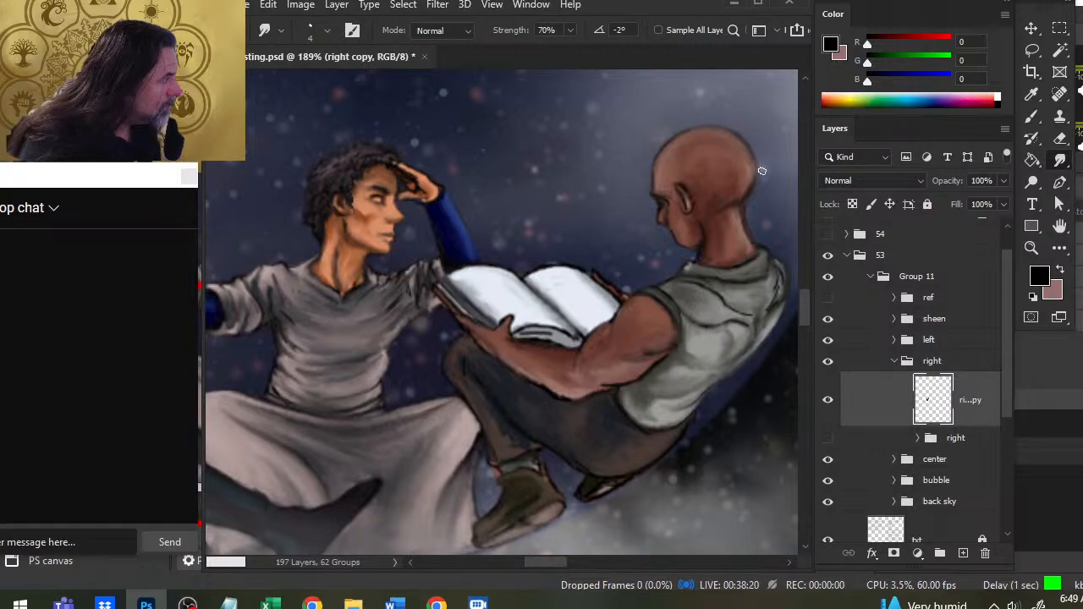
key("e")
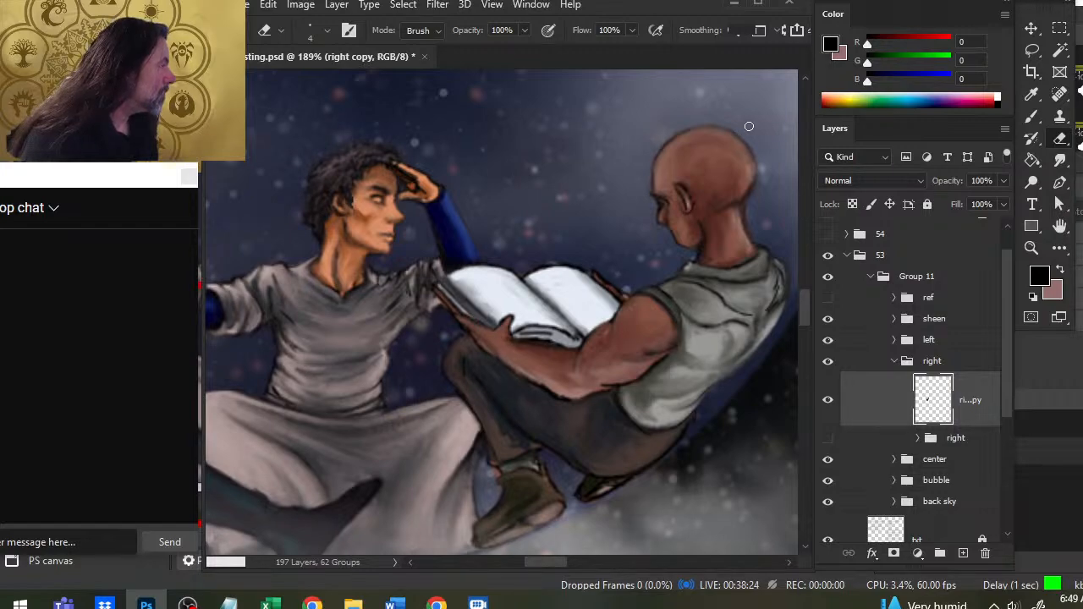
key("r")
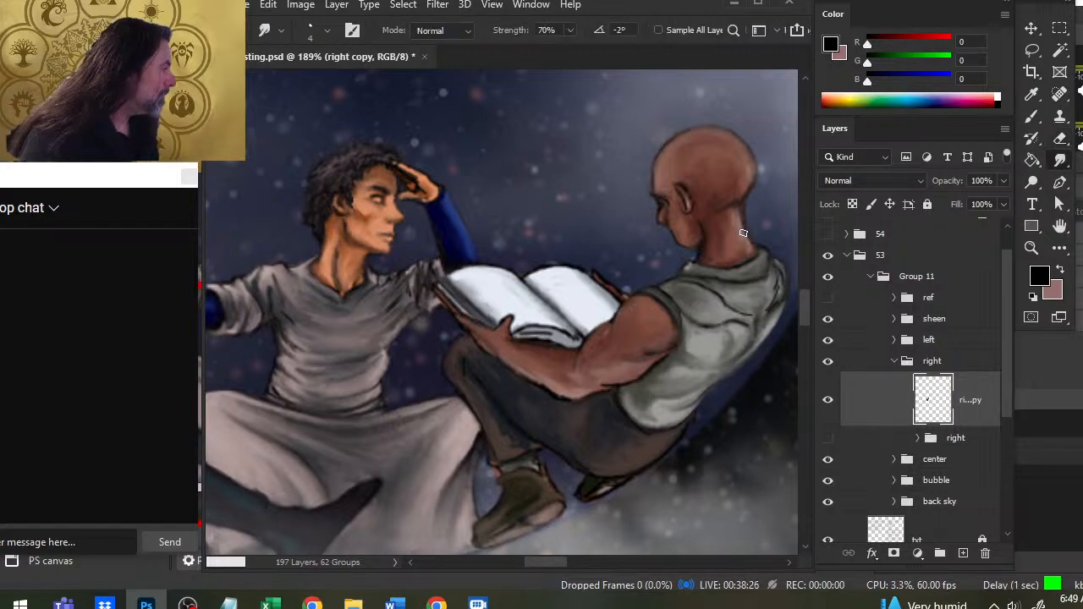
left_click_drag(743, 231, 741, 211)
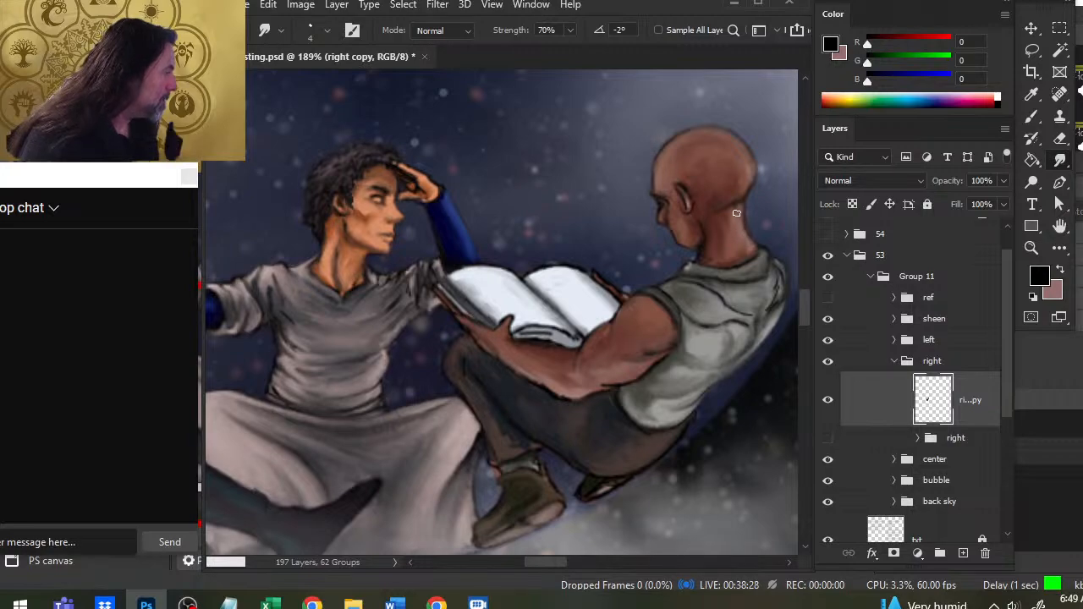
- Paint black crease lines on the right figure's nape and along the base of the skull, smudging them lightly
key("b")
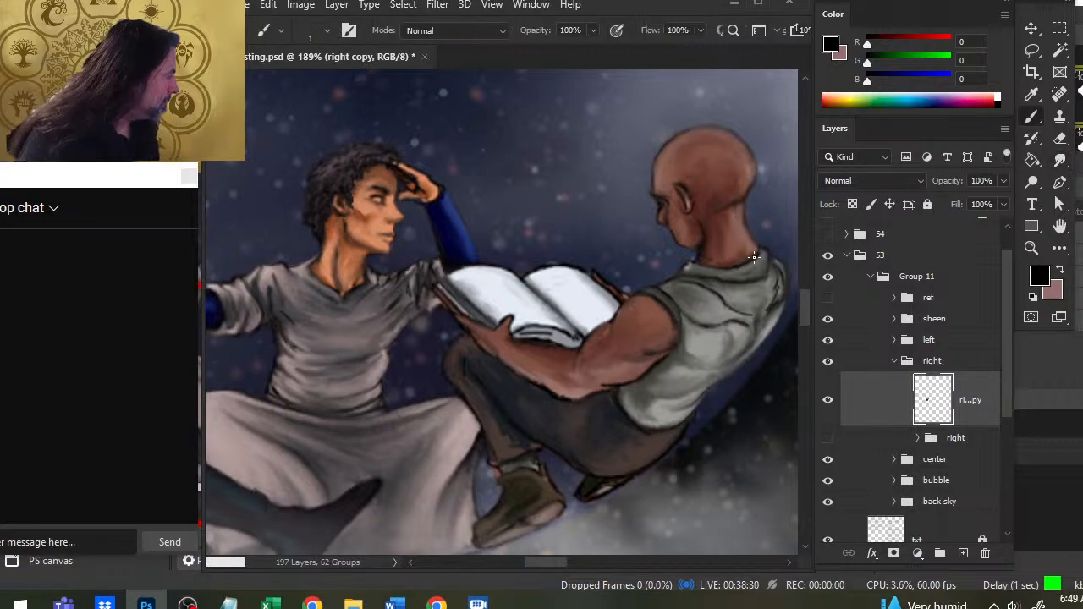
key("r")
mouse_move(759, 249)
left_mouse_down()
mouse_move(741, 211)
mouse_move(739, 232)
mouse_move(742, 203)
mouse_move(730, 214)
left_mouse_up()
key("b")
key("r")
key("b")
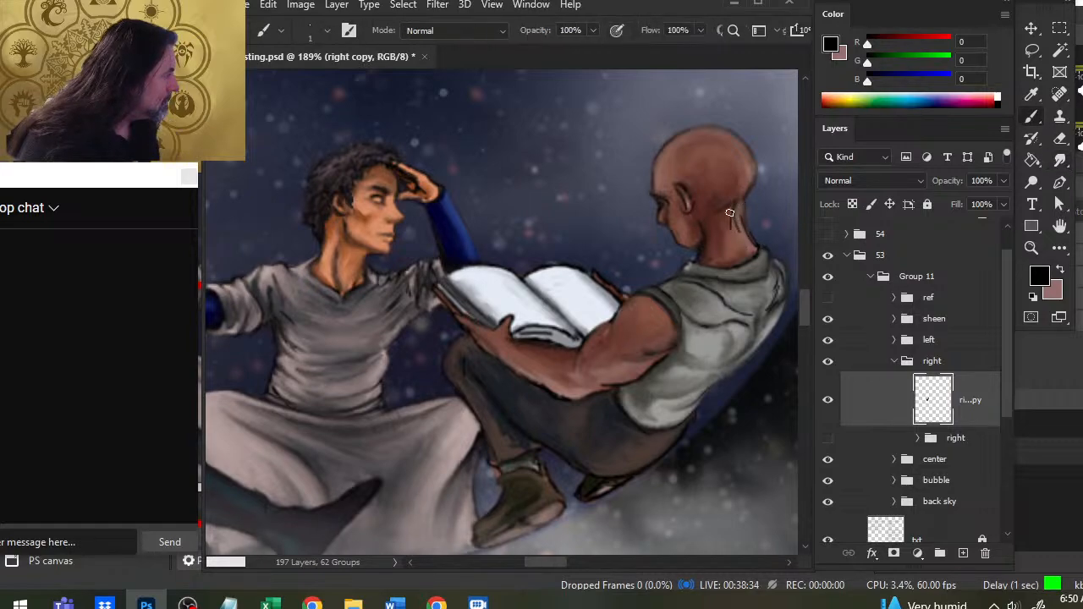
key("r")
key("b")
key("r")
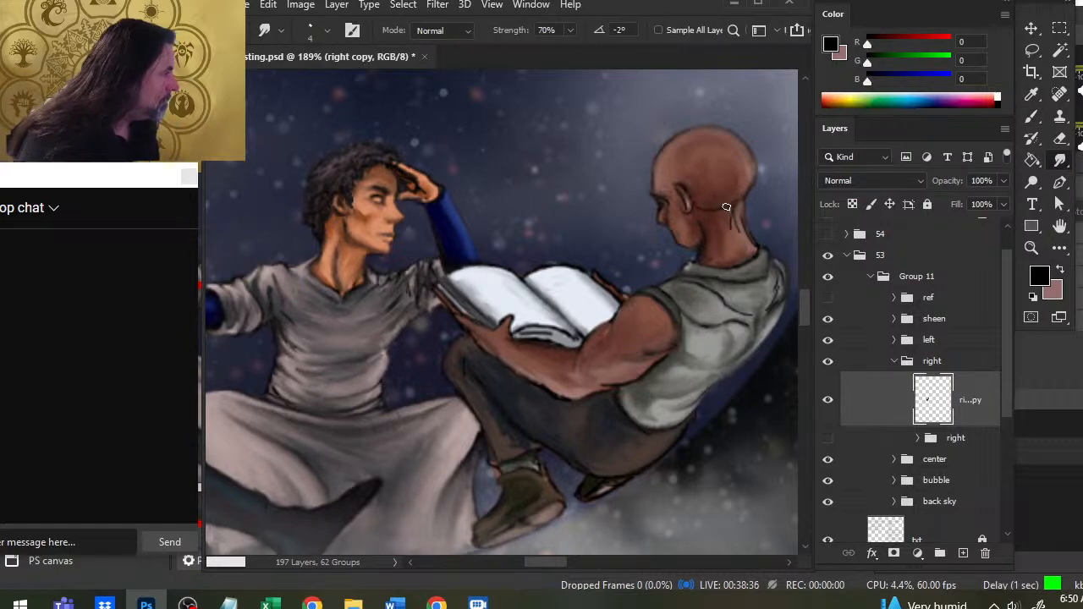
- Shade the side of the right figure's neck below the ear and blend the nape creases into the skin
key("b")
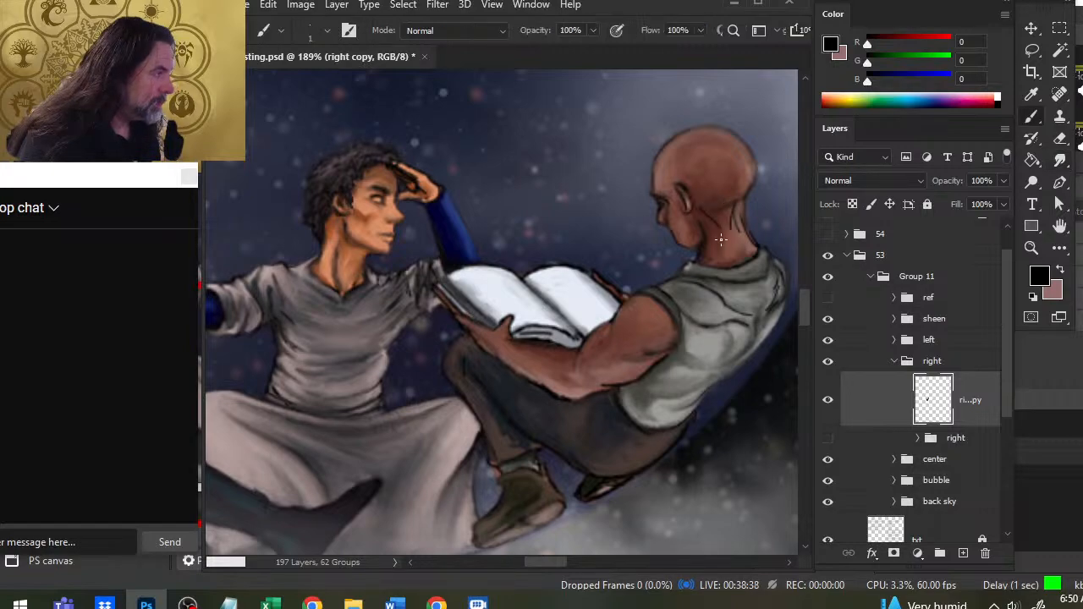
key("r")
key("b")
key("r")
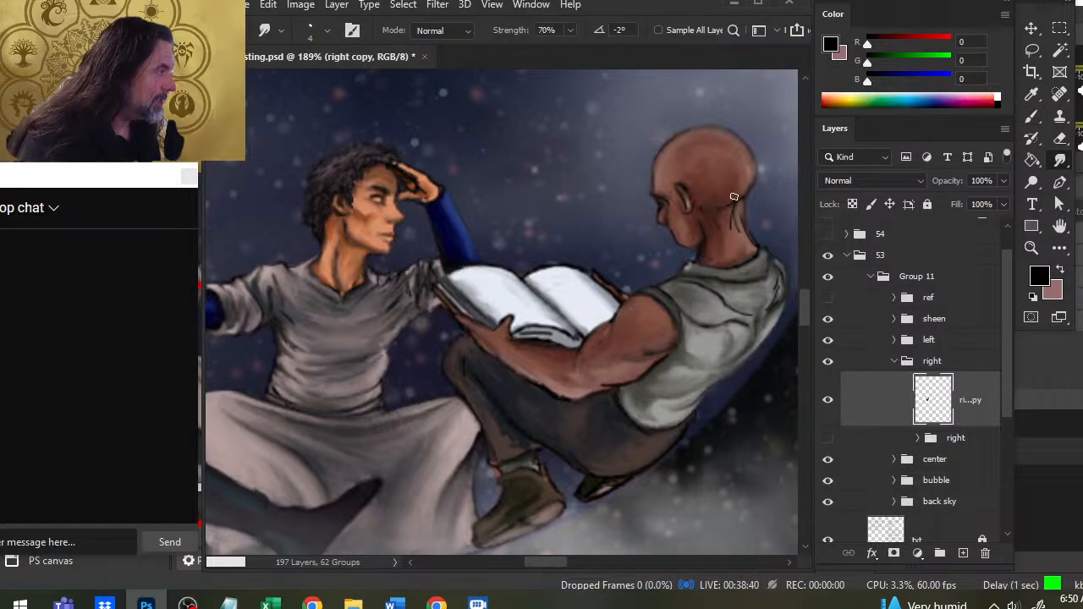
mouse_move(733, 200)
left_mouse_down()
mouse_move(733, 230)
mouse_move(743, 226)
left_mouse_up()
key("b")
key("r")
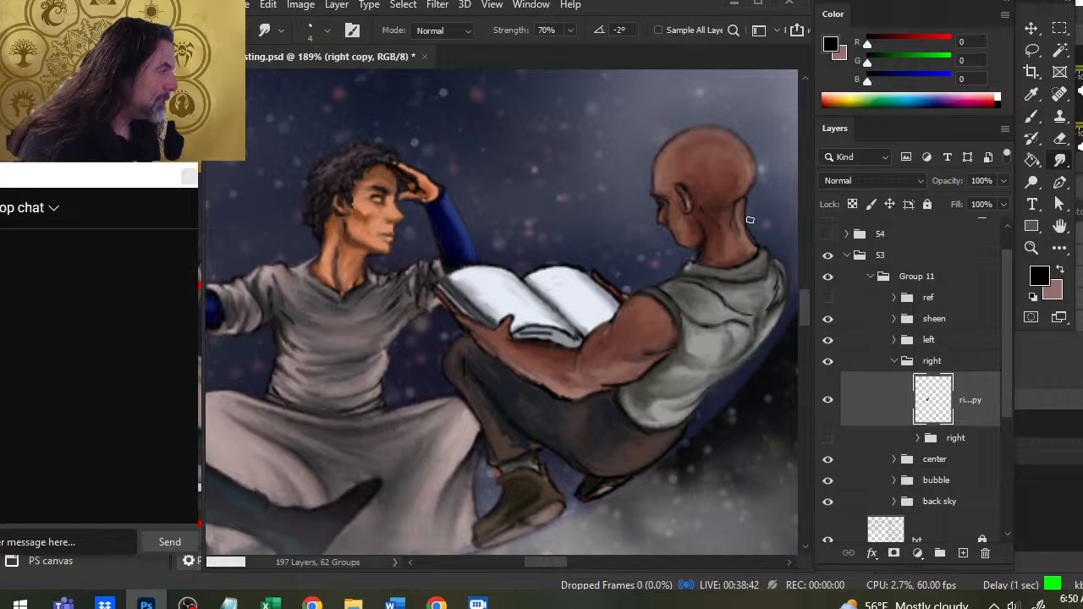
key("b")
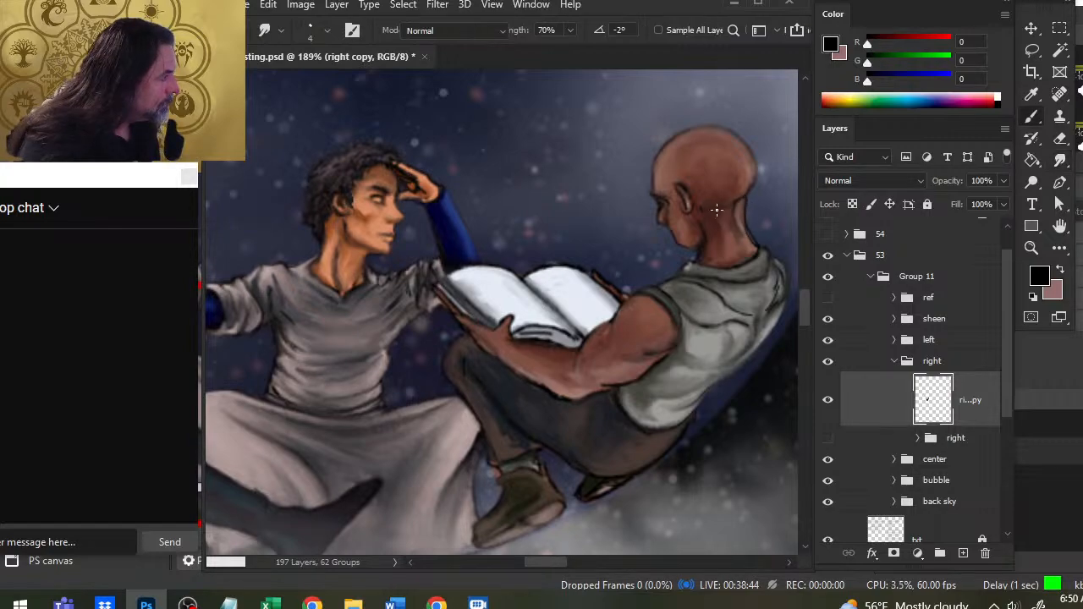
key("r")
- Darken the skin behind the right figure's ear down to the jaw corner and smudge it smooth
key("b")
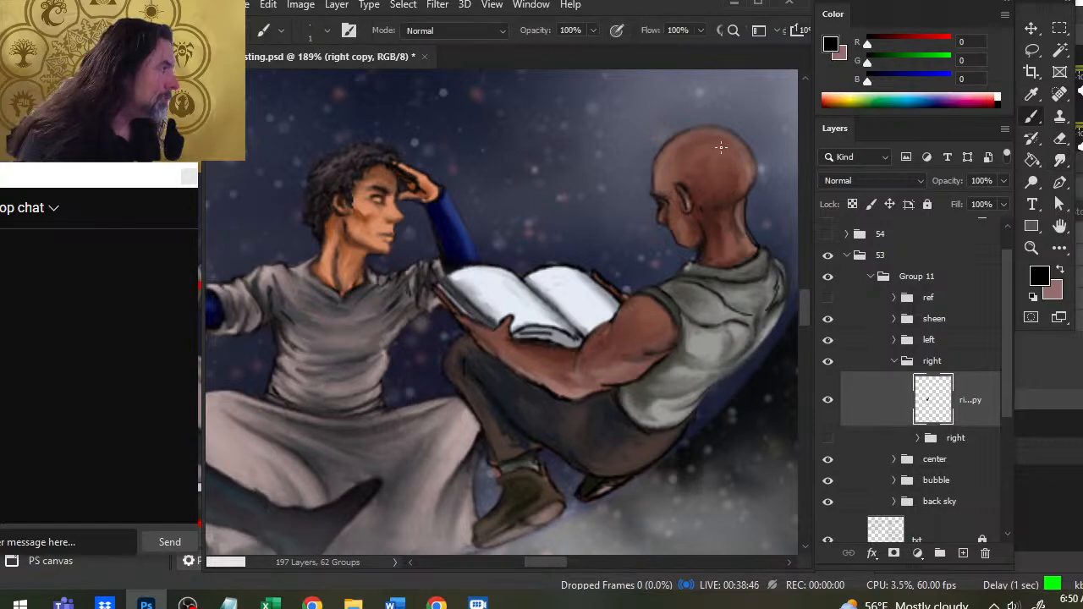
key("r")
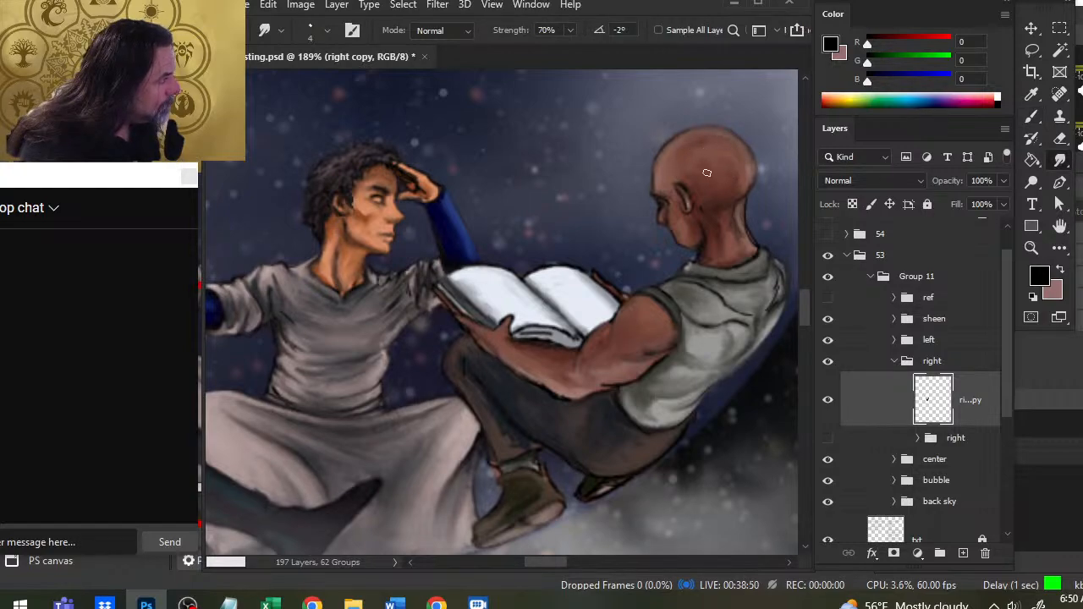
key("b")
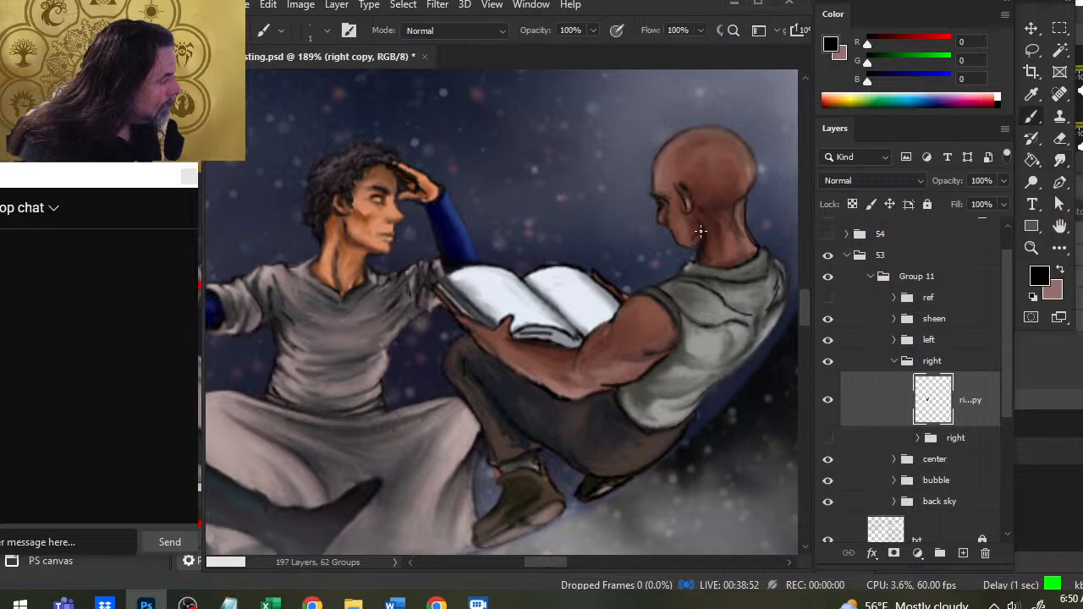
key("r")
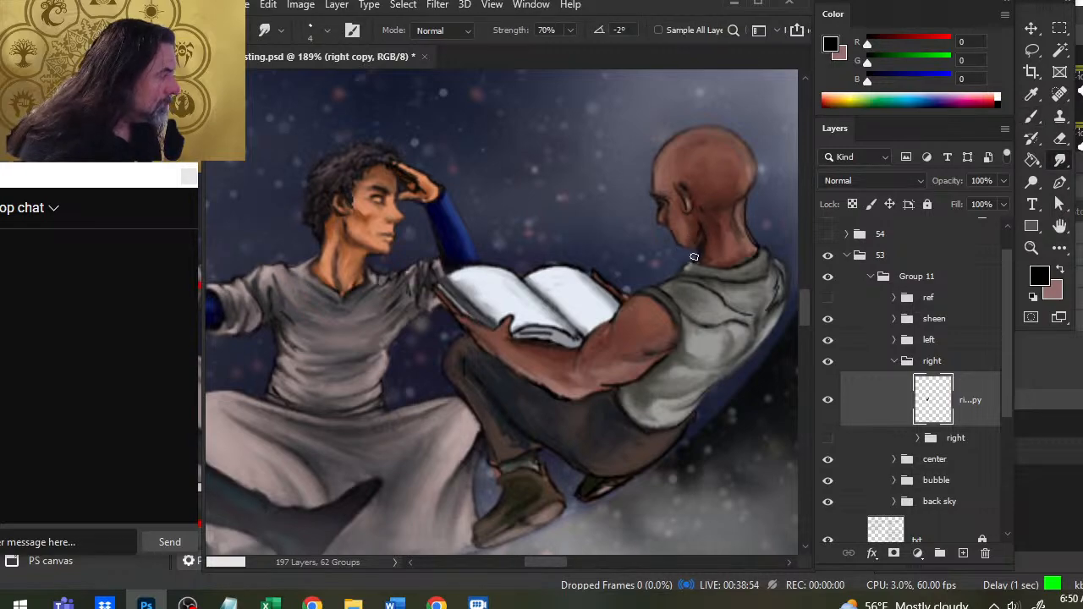
- Paint a black line from the right figure's jaw corner down the front of the neck and smudge it
key("b")
left_click_drag(704, 231, 701, 243)
key("r")
key("b")
key("r")
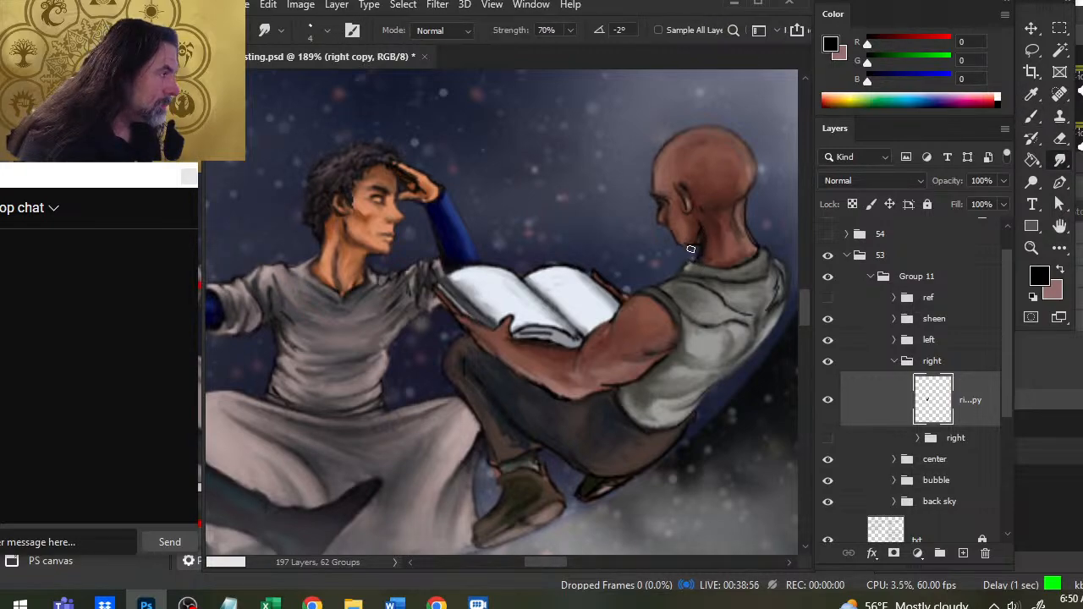
- Refine the dark outline along the underside of the right figure's jaw and chin, smudging it into the skin
key("b")
key("r")
key("b")
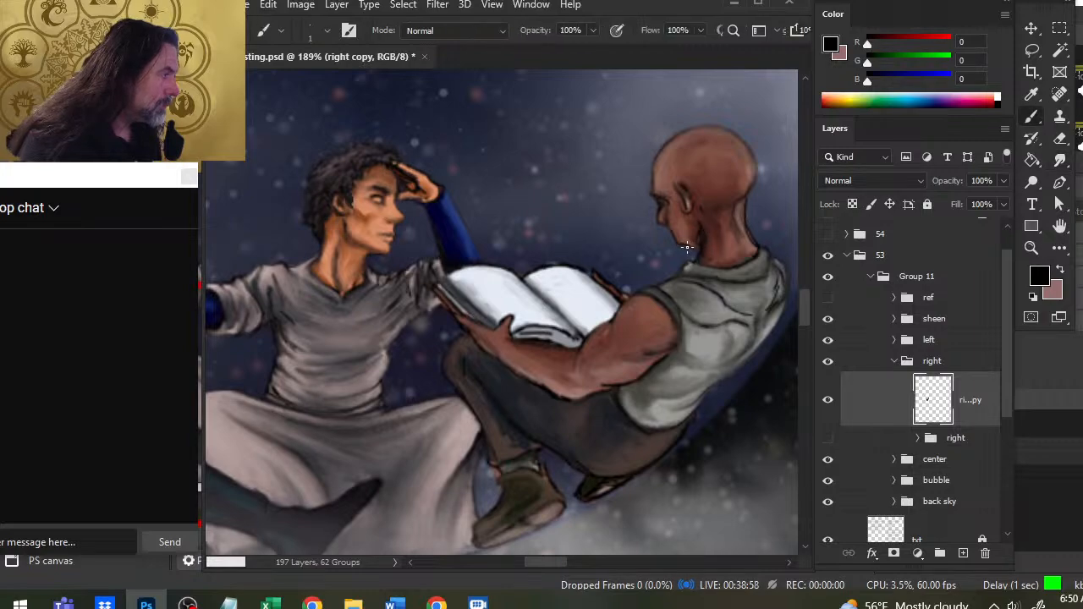
key("r")
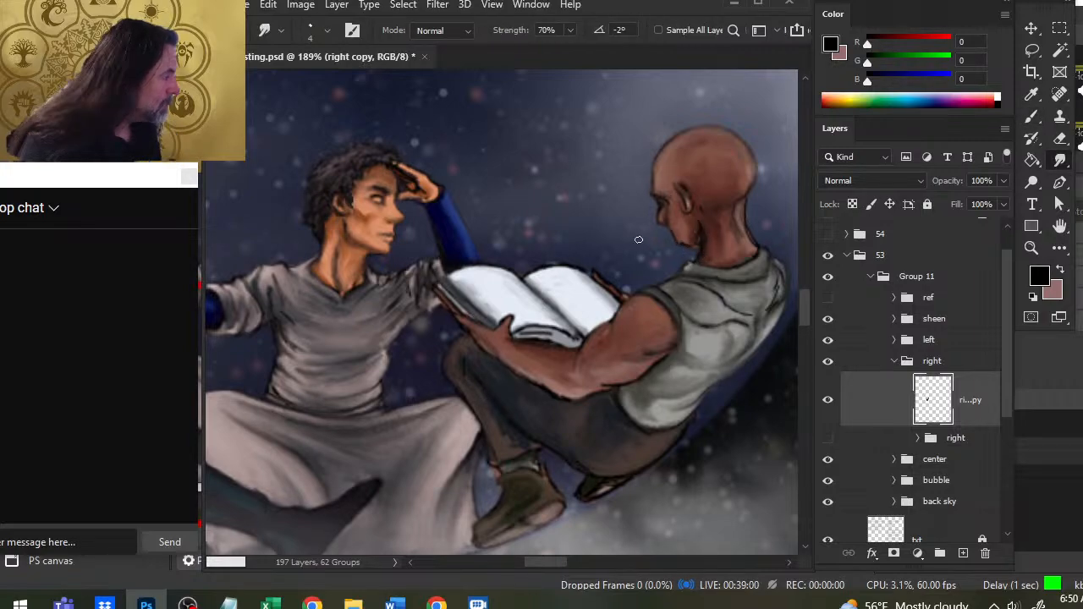
key("b")
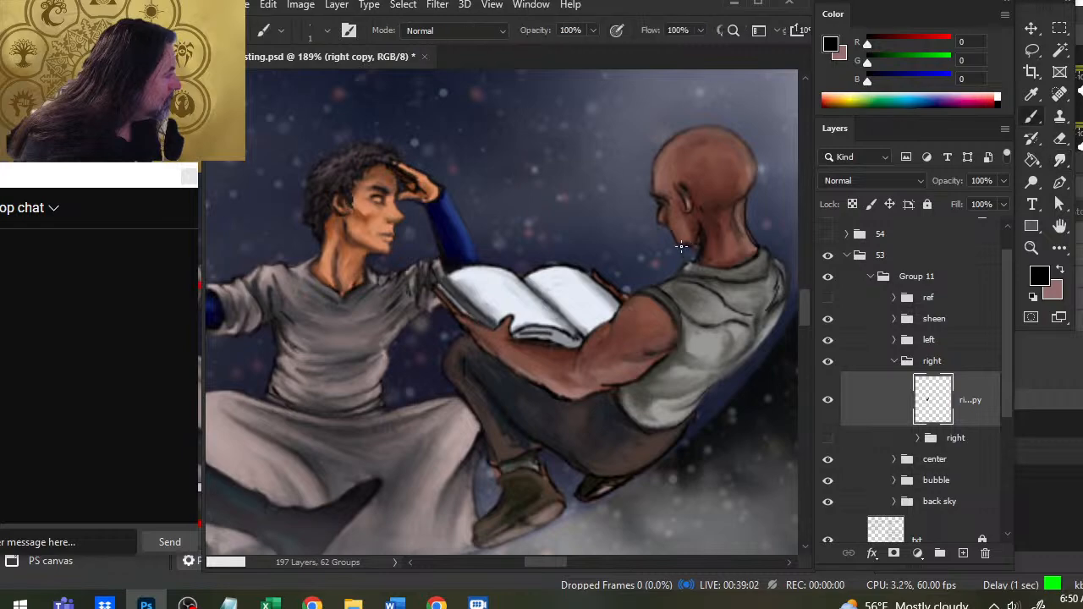
key("r")
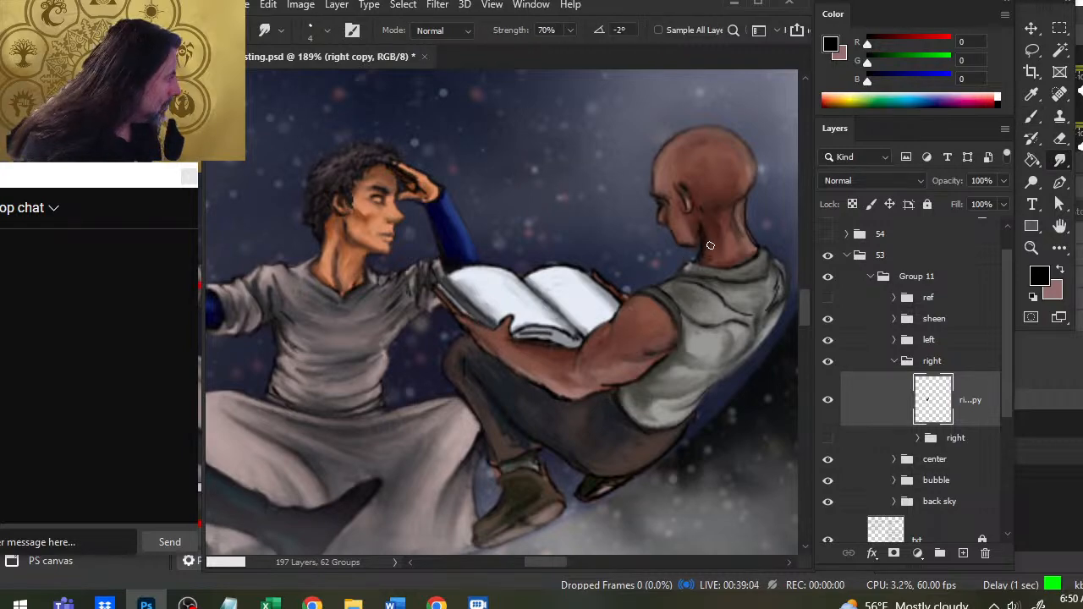
- Deepen the shading on the right figure's neck and behind the ear, blending it smooth
key("b")
key("r")
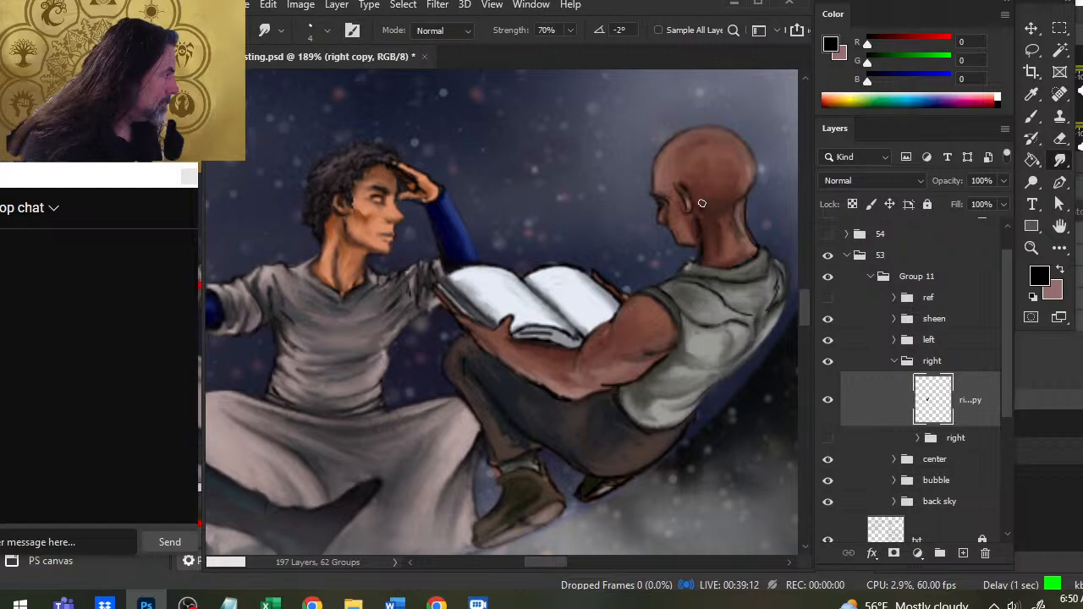
key("b")
key("r")
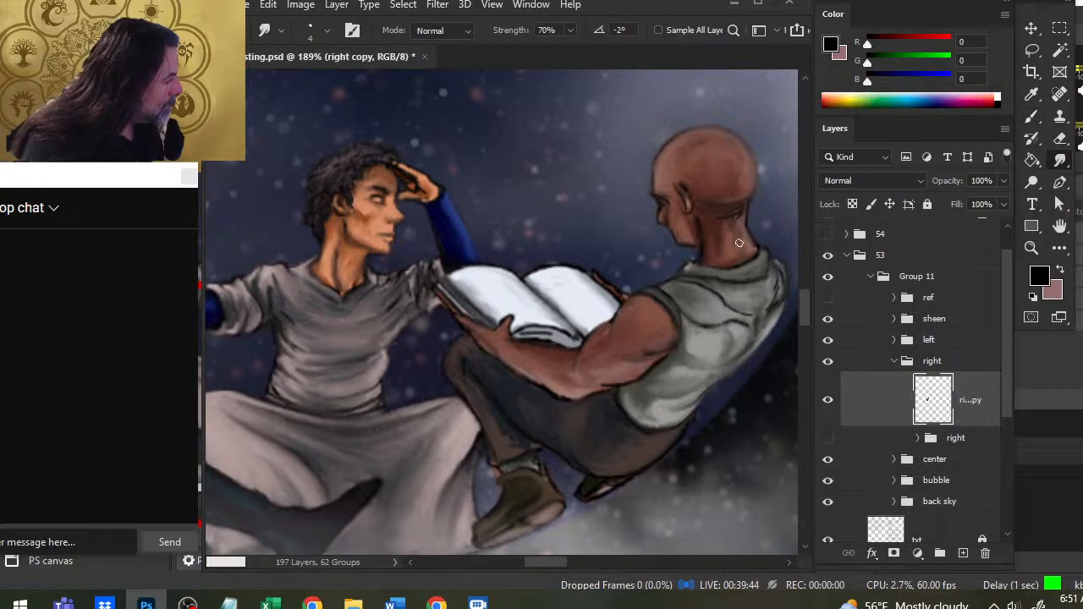
- Darken the base of the right figure's skull toward the nape and blend the shadow down the back of the neck
key("b")
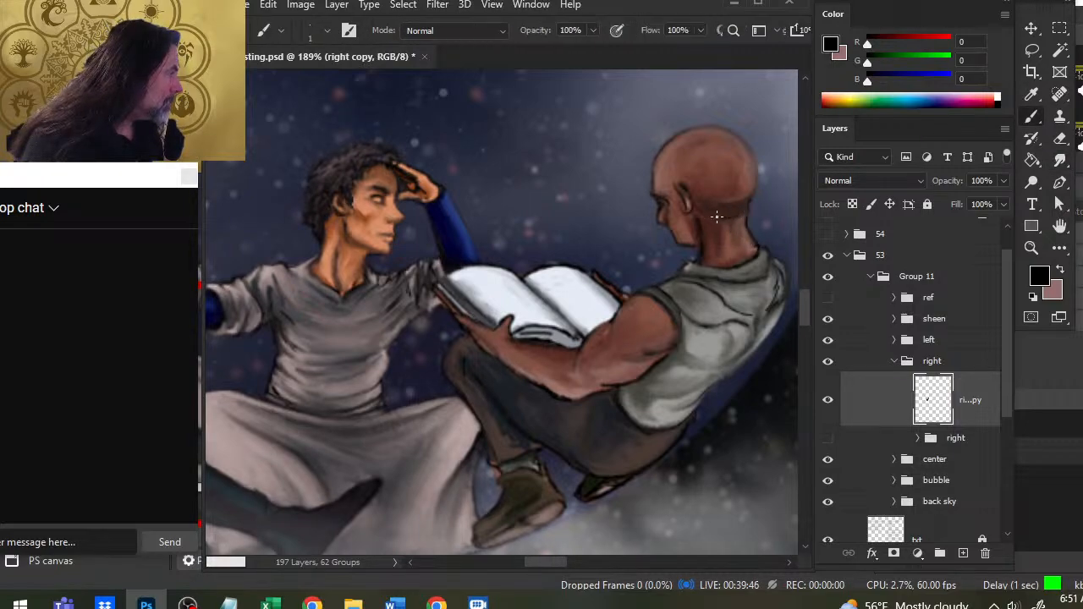
left_click_drag(717, 216, 751, 211)
key("r")
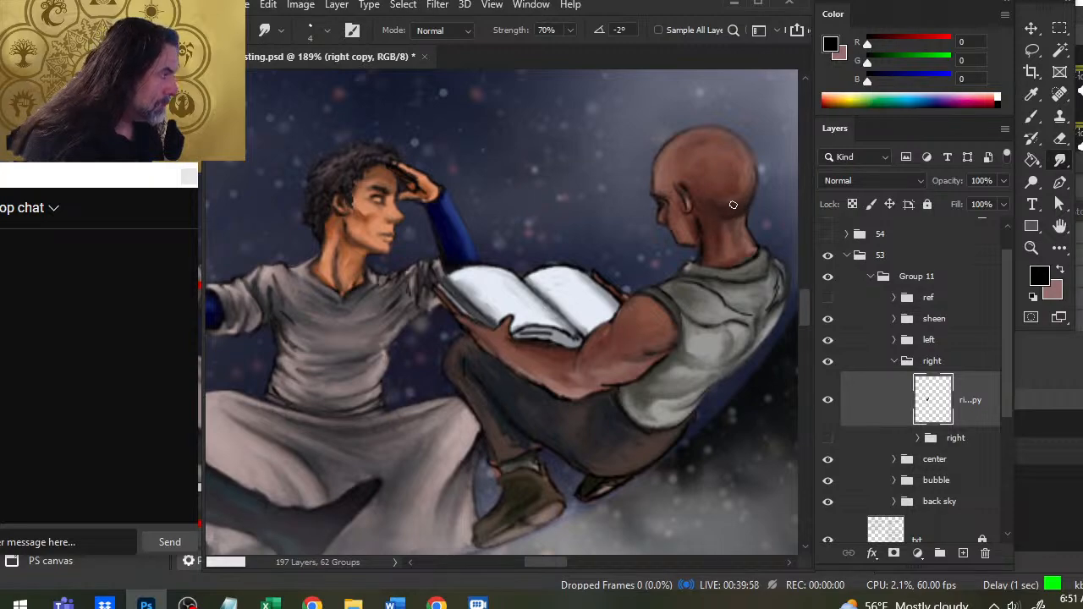
key("b")
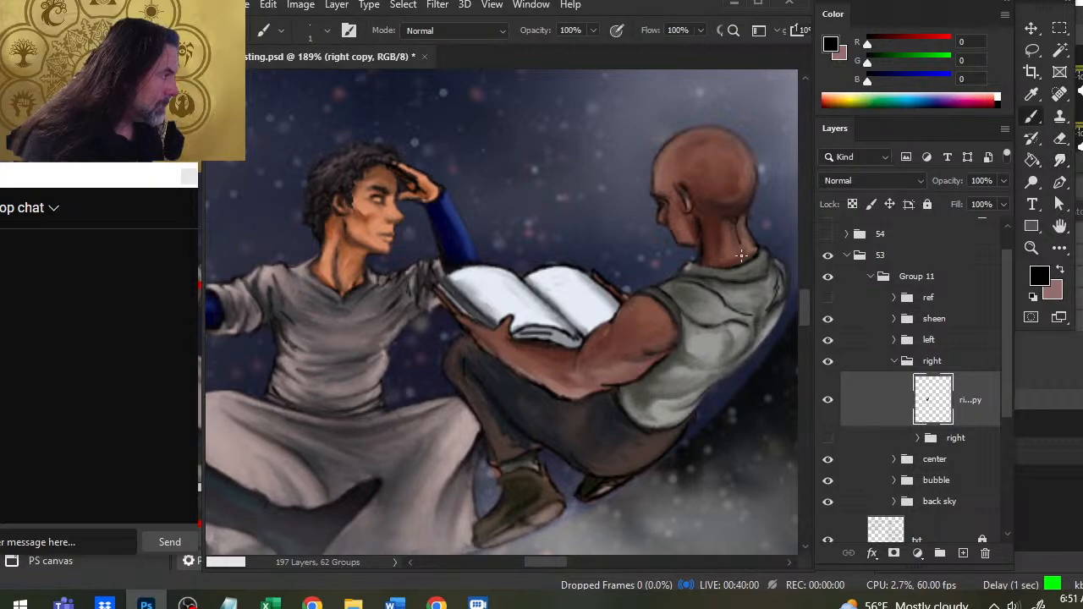
key("r")
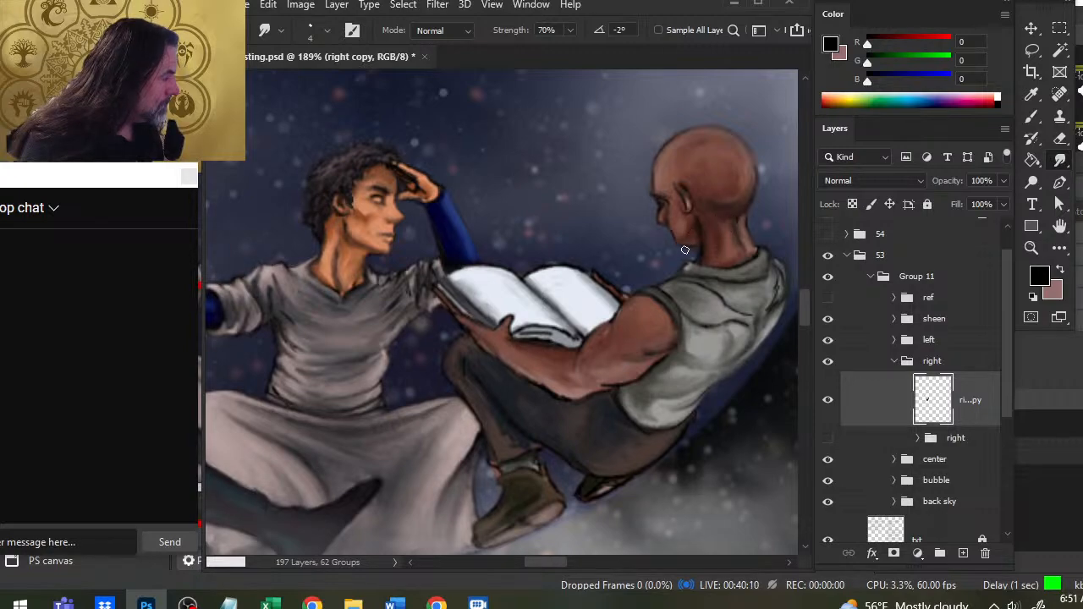
- Touch up the right figure's throat line at the collar and smudge the dark lines along the book's lower page edge
key("b")
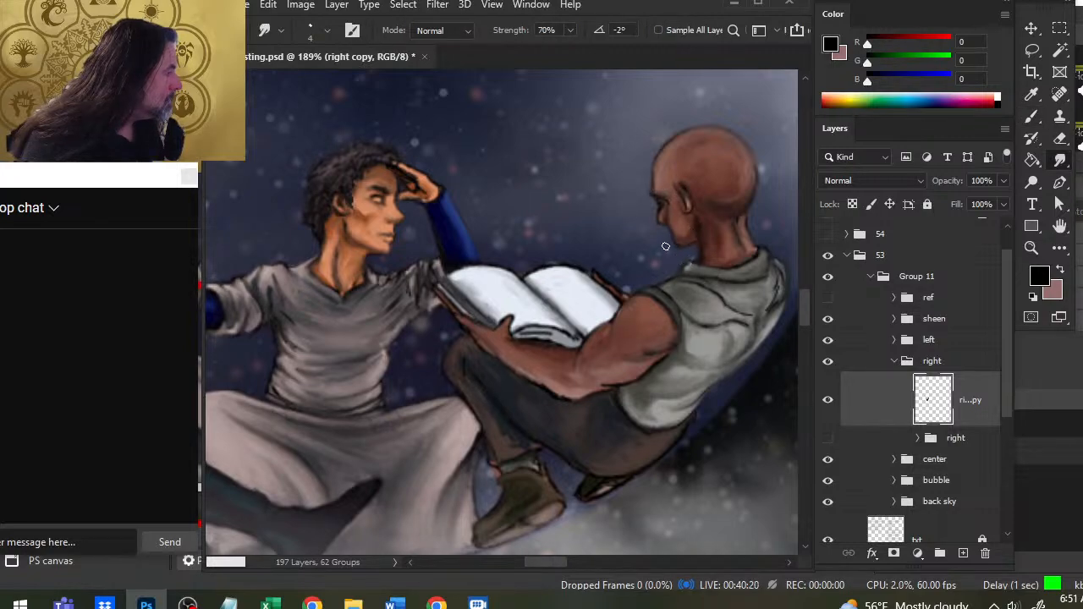
key("b")
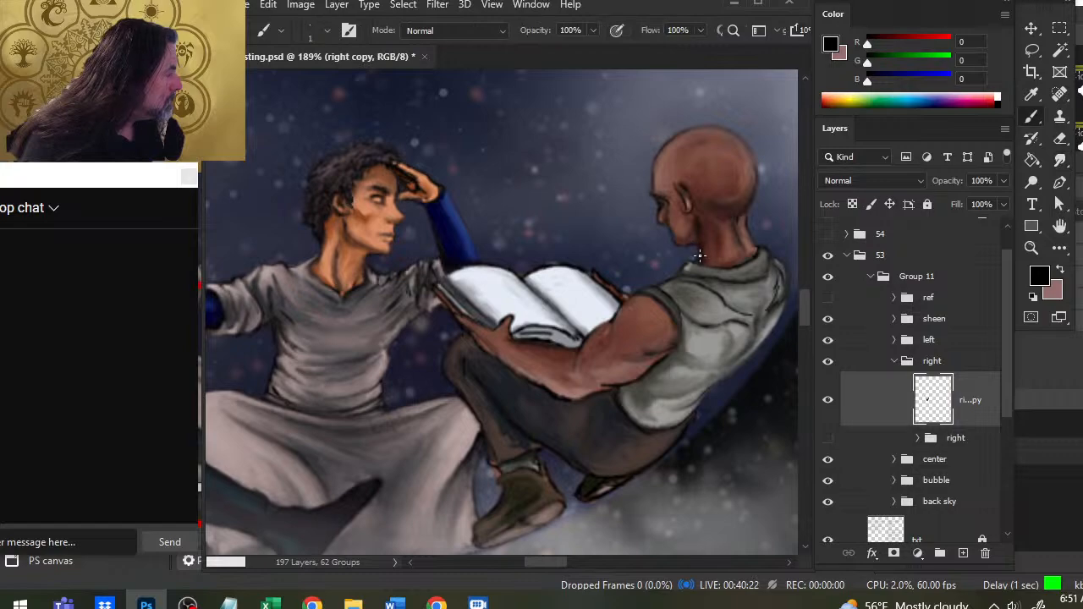
key("r")
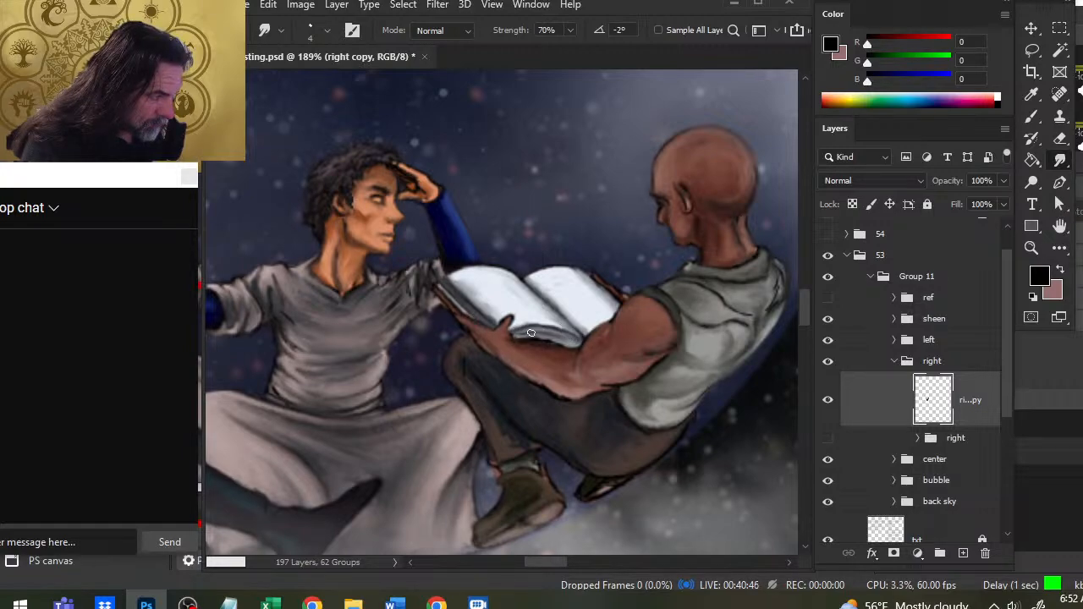
- Paint a black outline along the underside of the right figure's hand and forearm below the book, smudging it in
key("b")
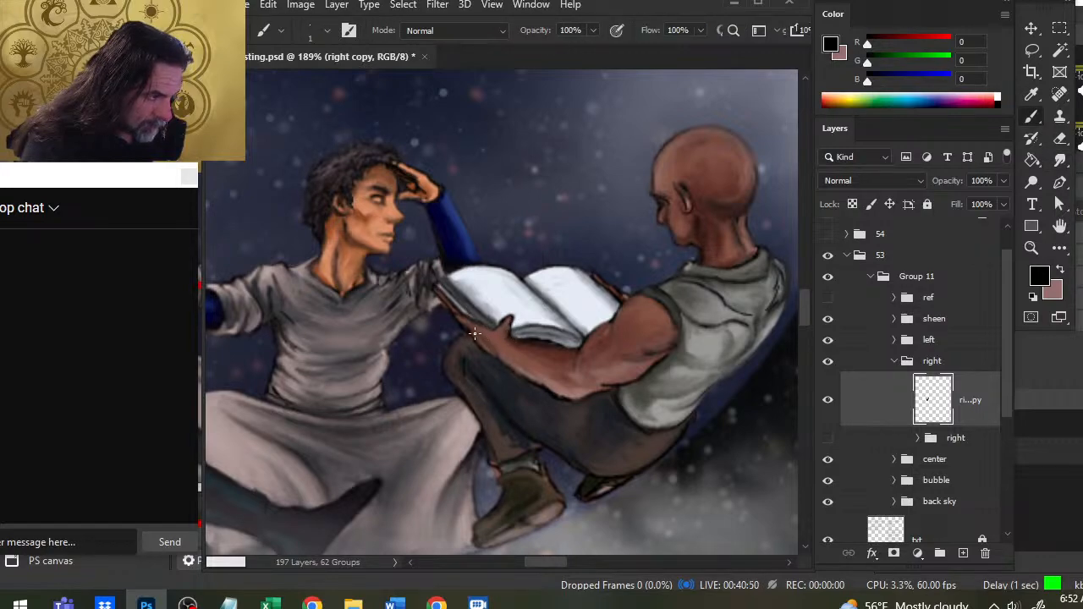
left_click_drag(475, 333, 506, 357)
key("r")
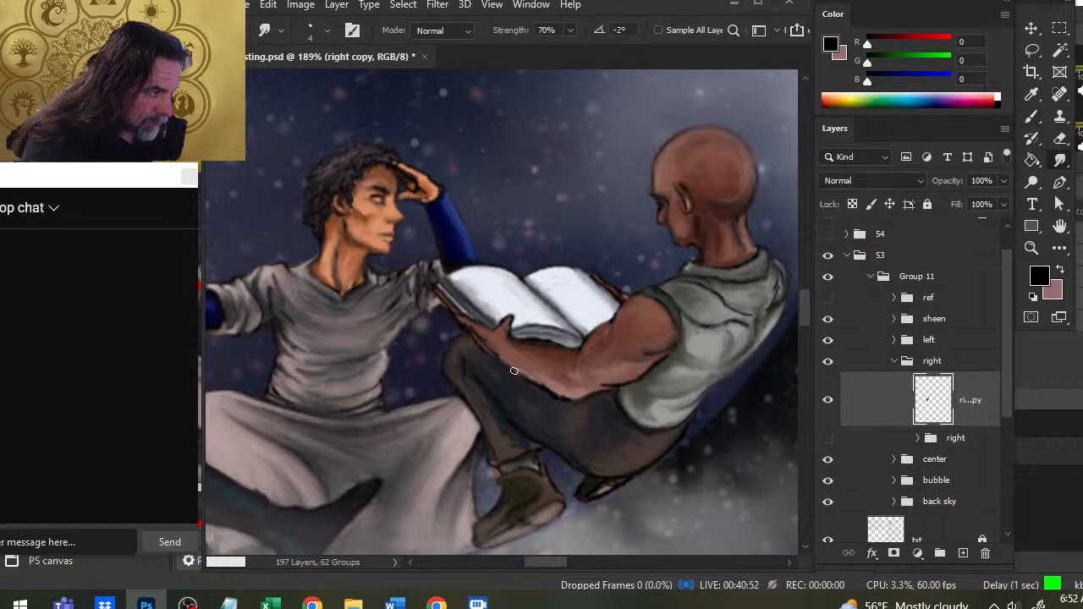
key("b")
key("r")
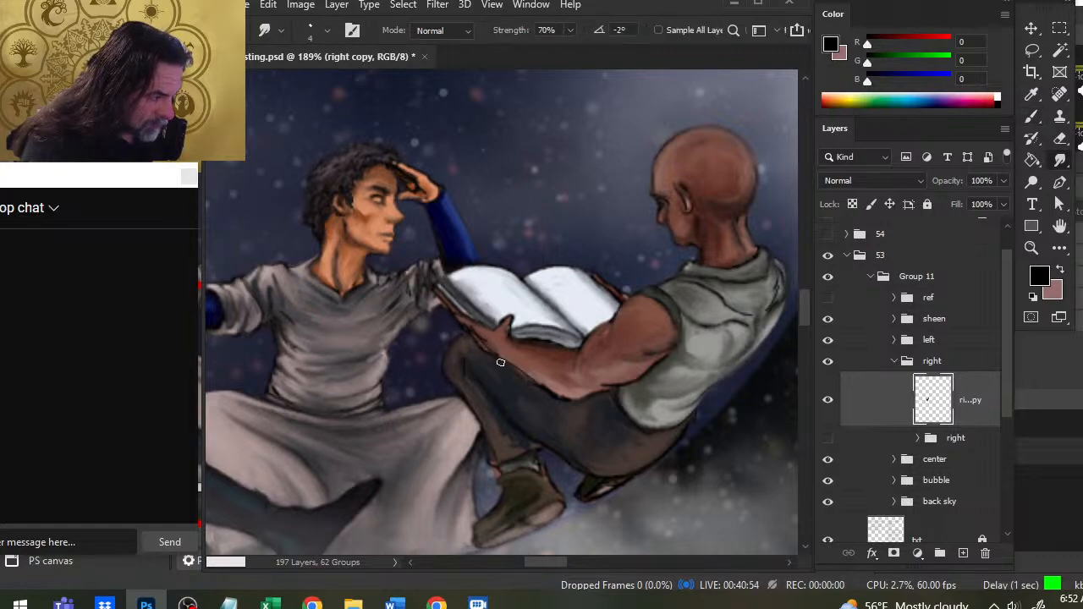
key("b")
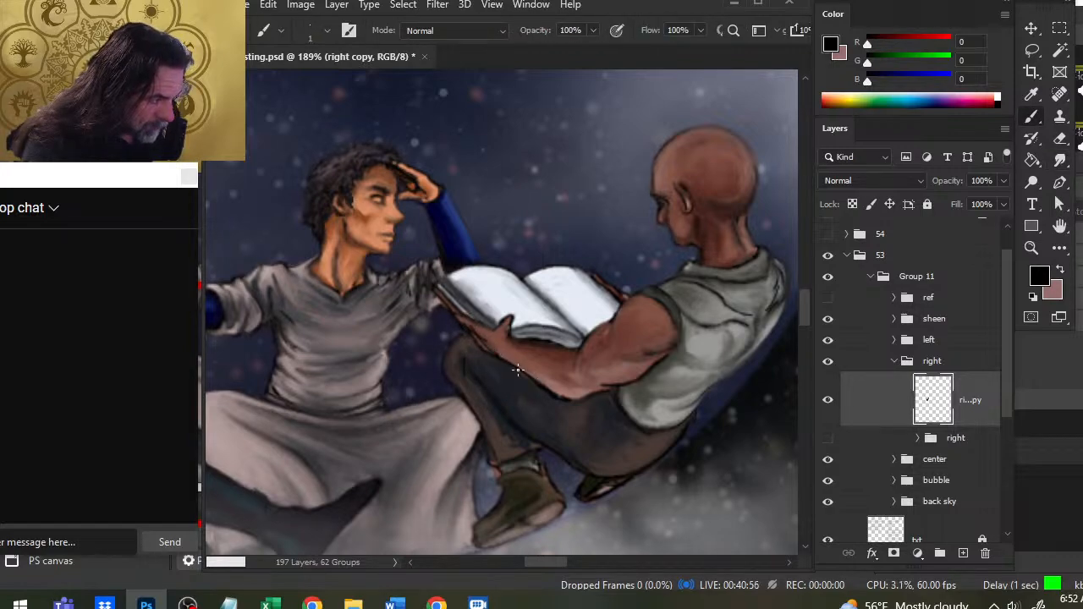
key("r")
key("b")
key("r")
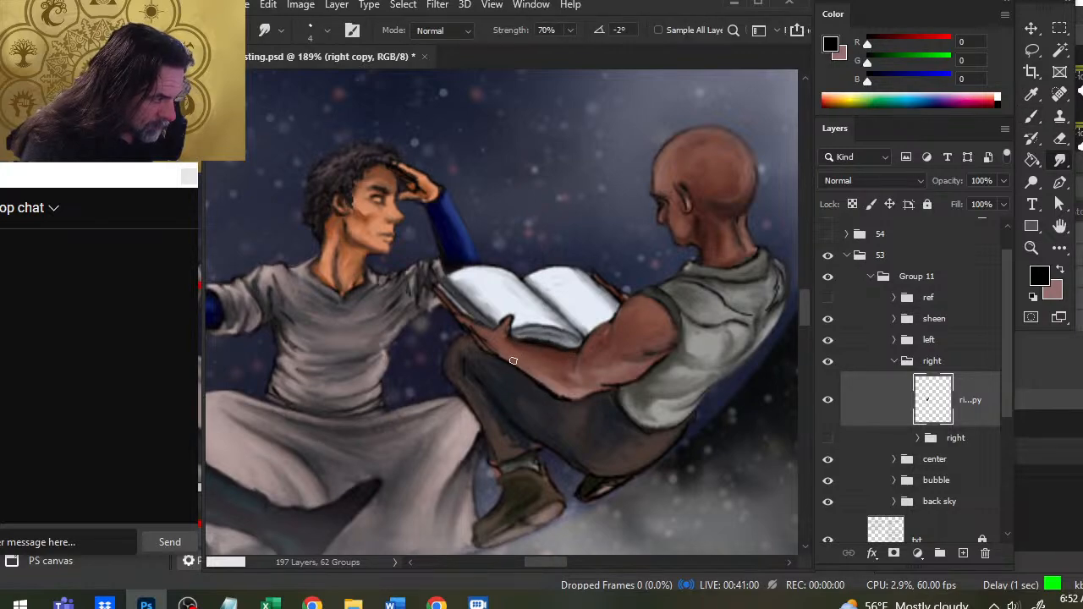
- Add dark fold lines to the right figure's shirt below the collar at the upper back and smudge them
left_click_drag(575, 354, 431, 347)
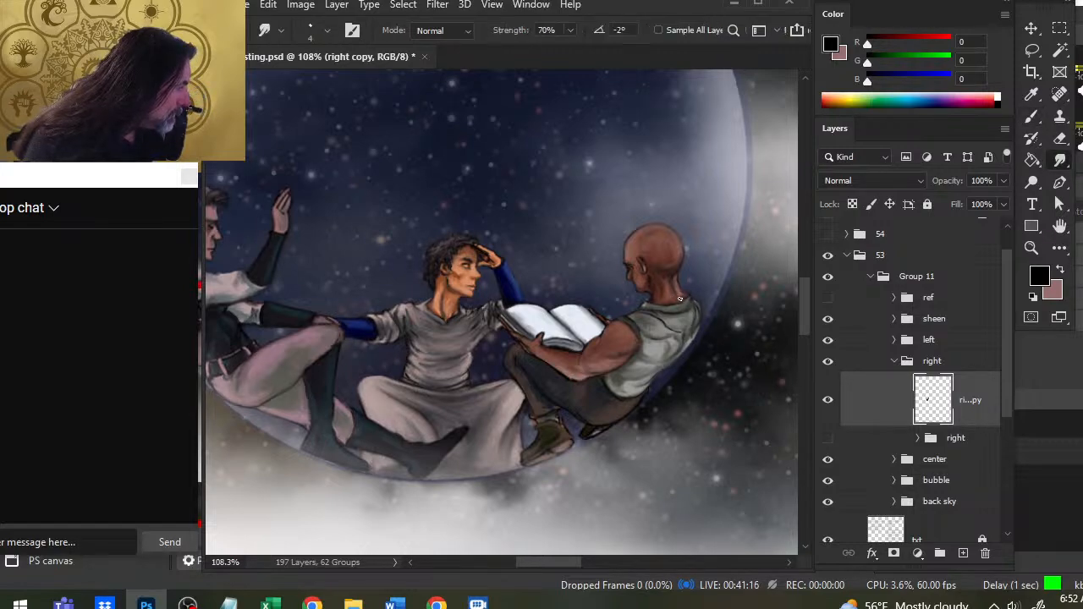
key("b")
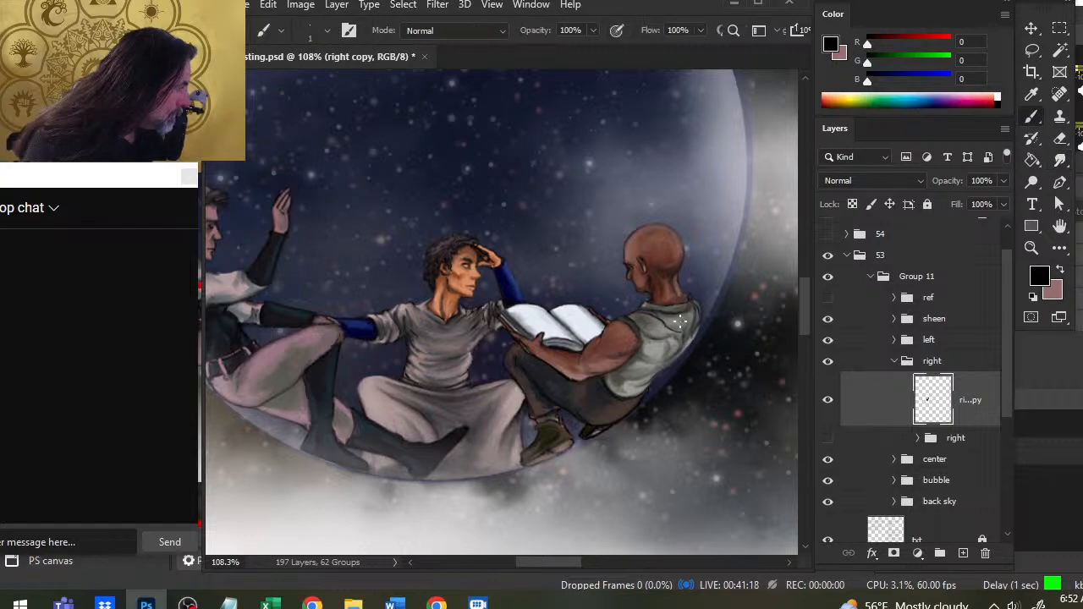
key("r")
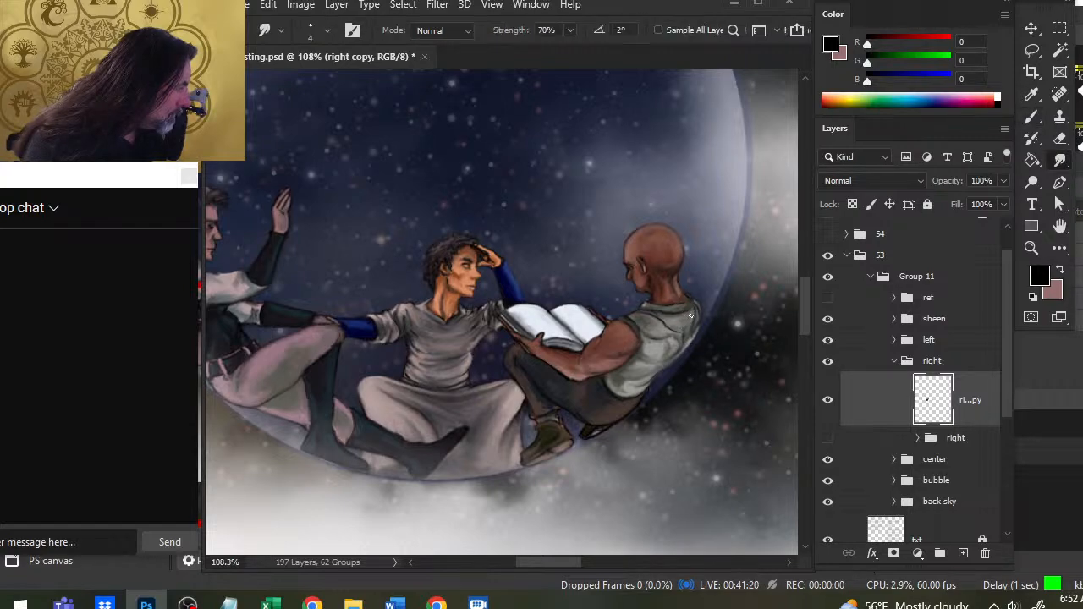
key("b")
key("r")
key("b")
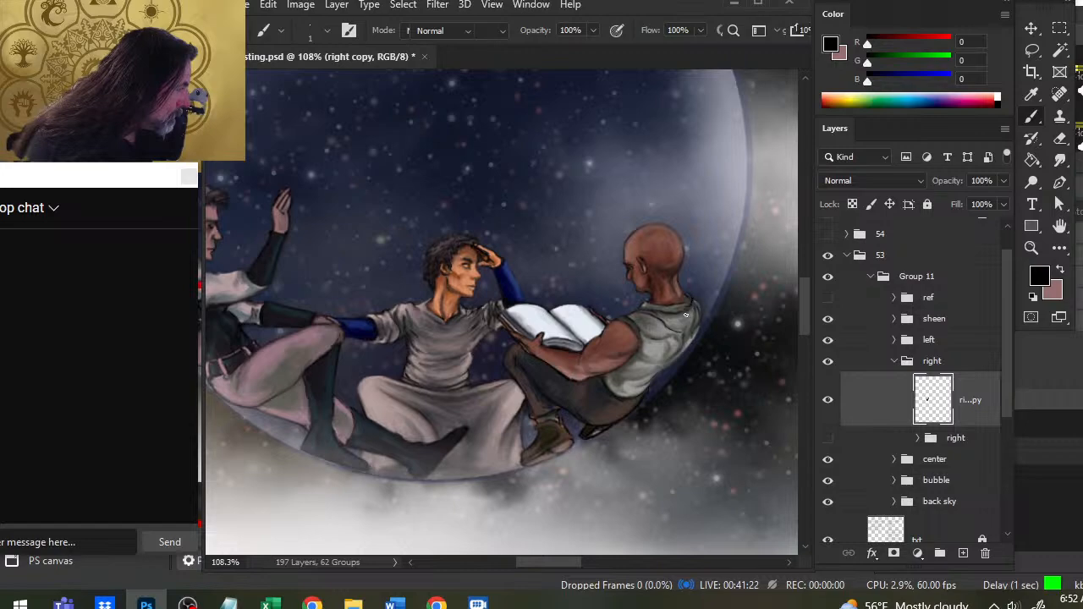
key("r")
key("b")
key("r")
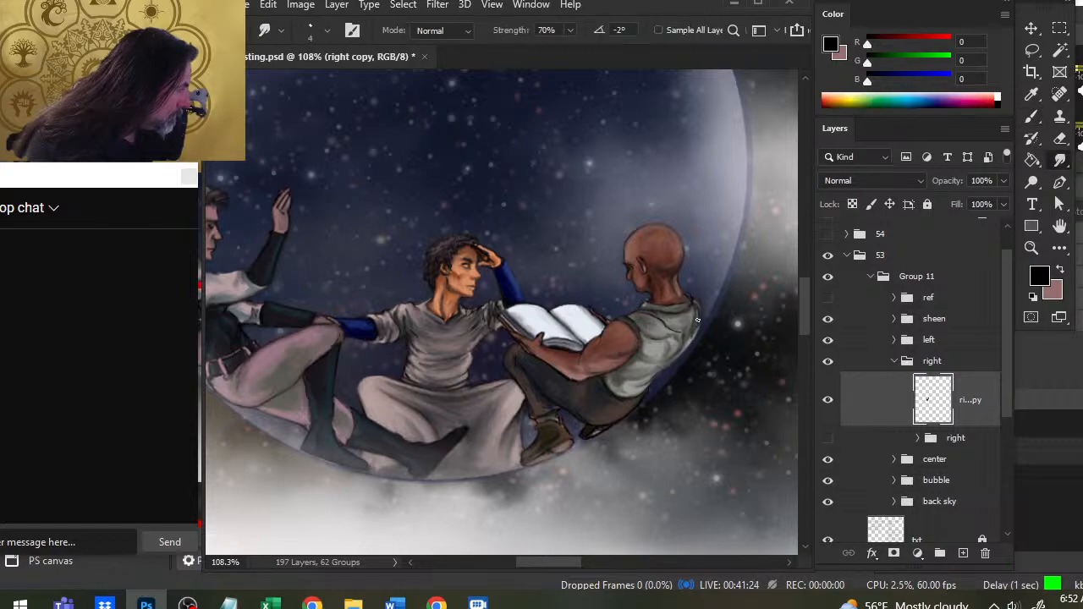
- Strengthen the outline and folds along the outer edge of the right figure's upper back, smudging them into the shirt
key("b")
key("r")
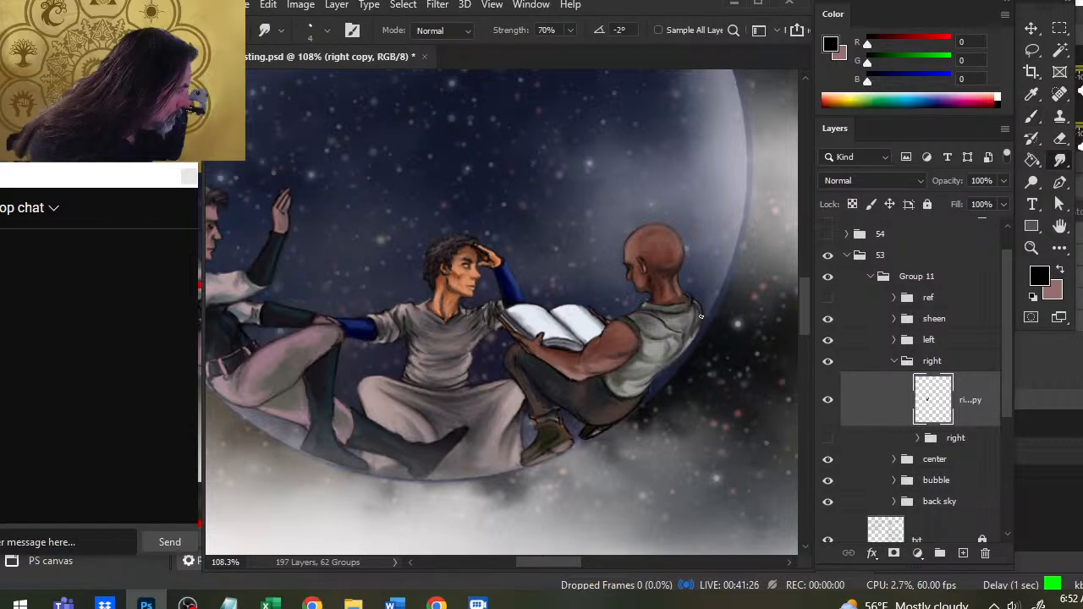
key("b")
key("r")
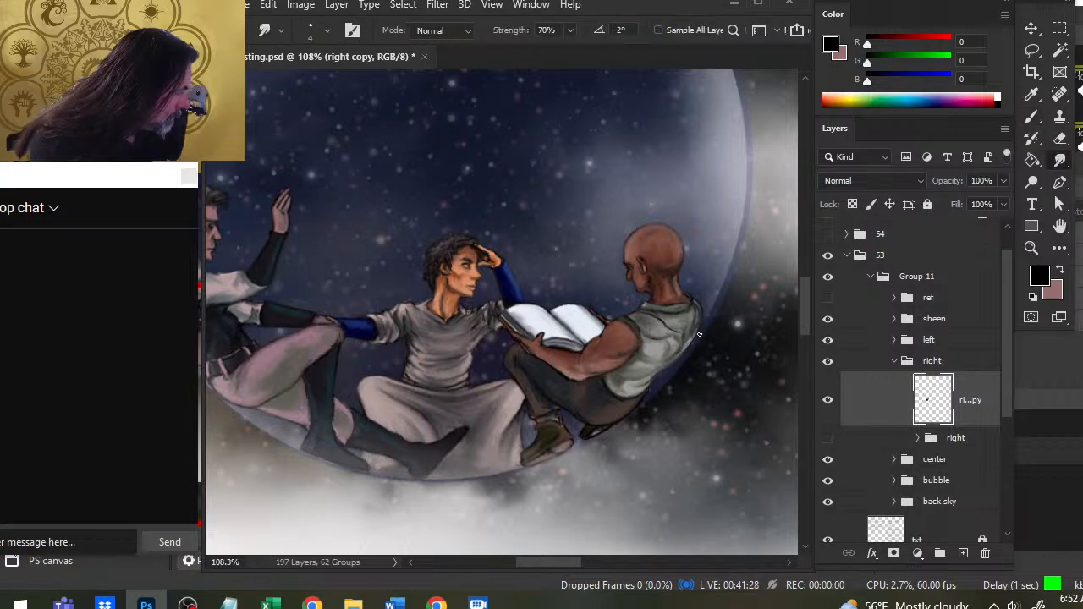
key("b")
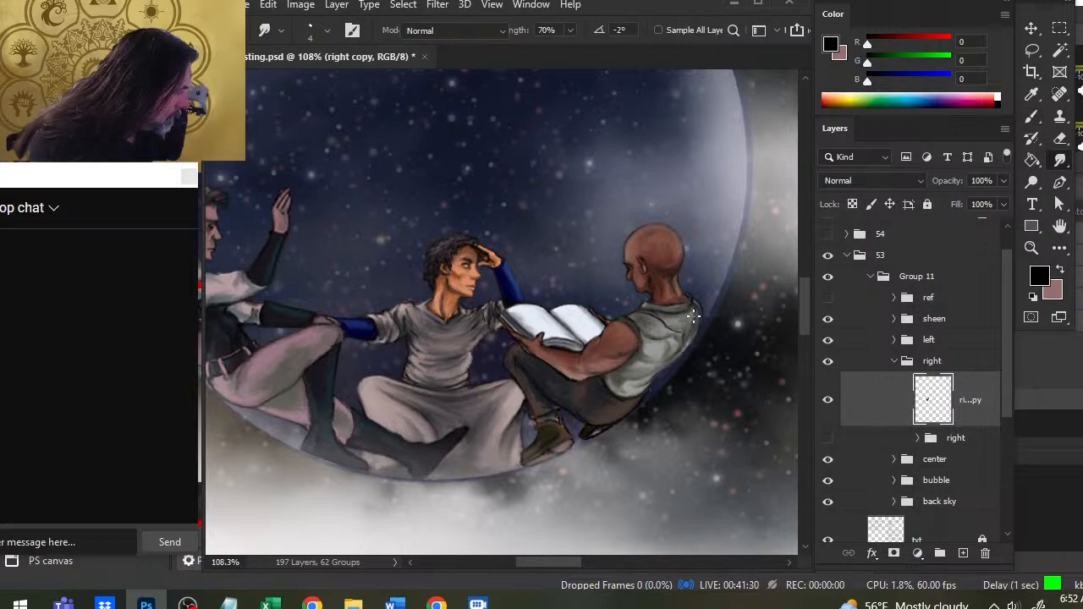
key("r")
key("b")
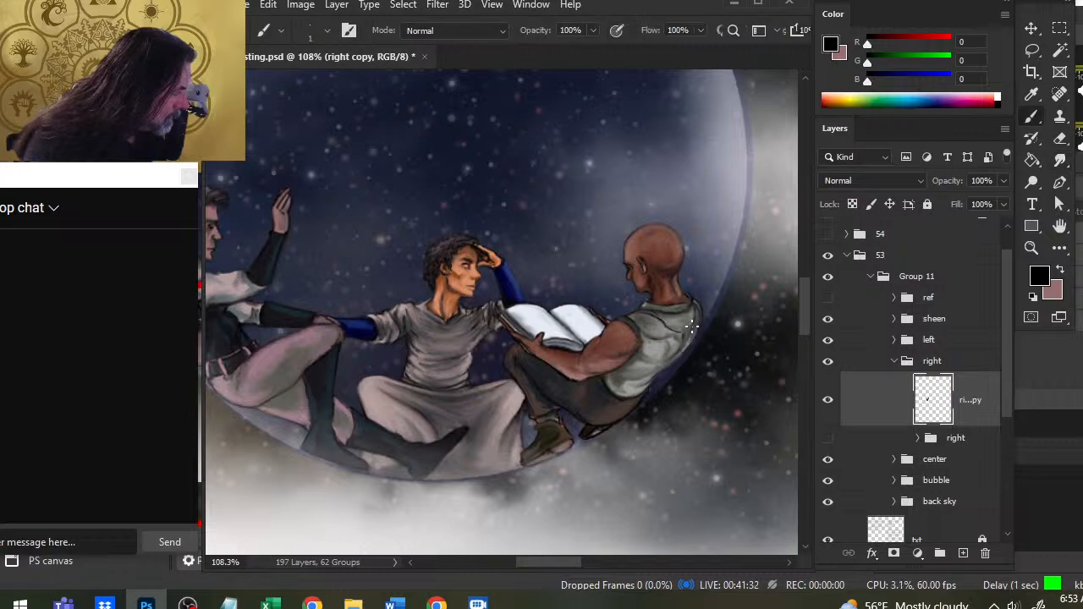
key("r")
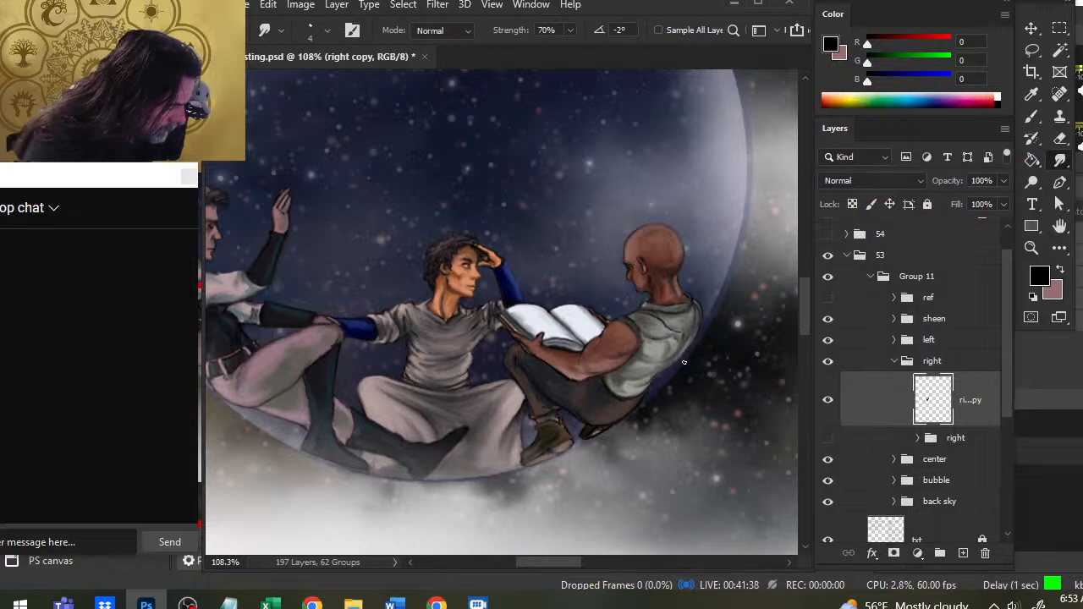
- Paint a black contour down the right figure's lower back toward the waist and smudge it smooth
key("b")
left_click_drag(666, 370, 644, 384)
key("r")
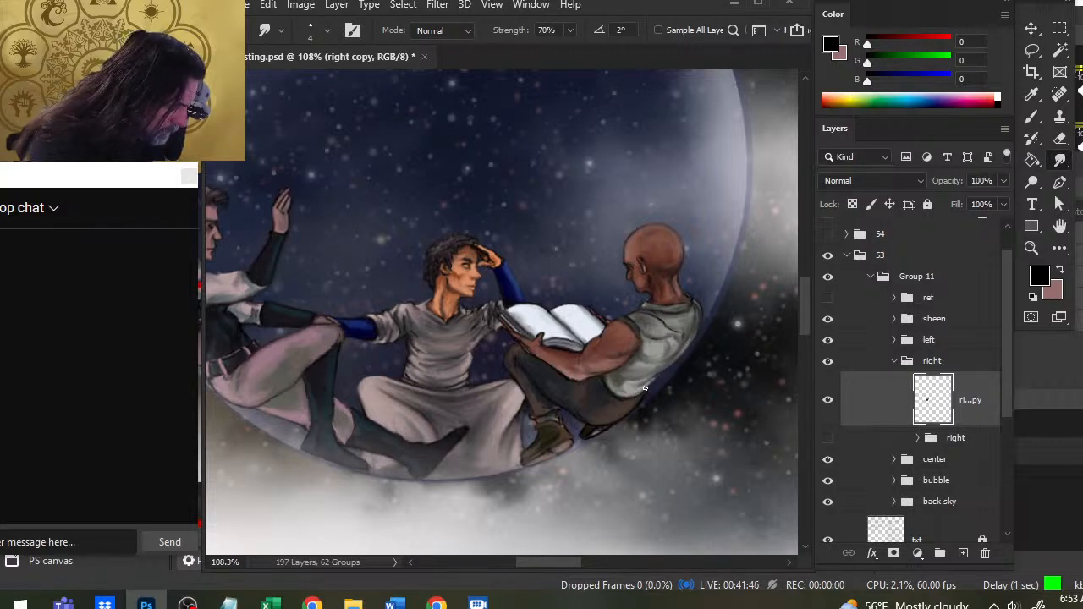
key("b")
key("r")
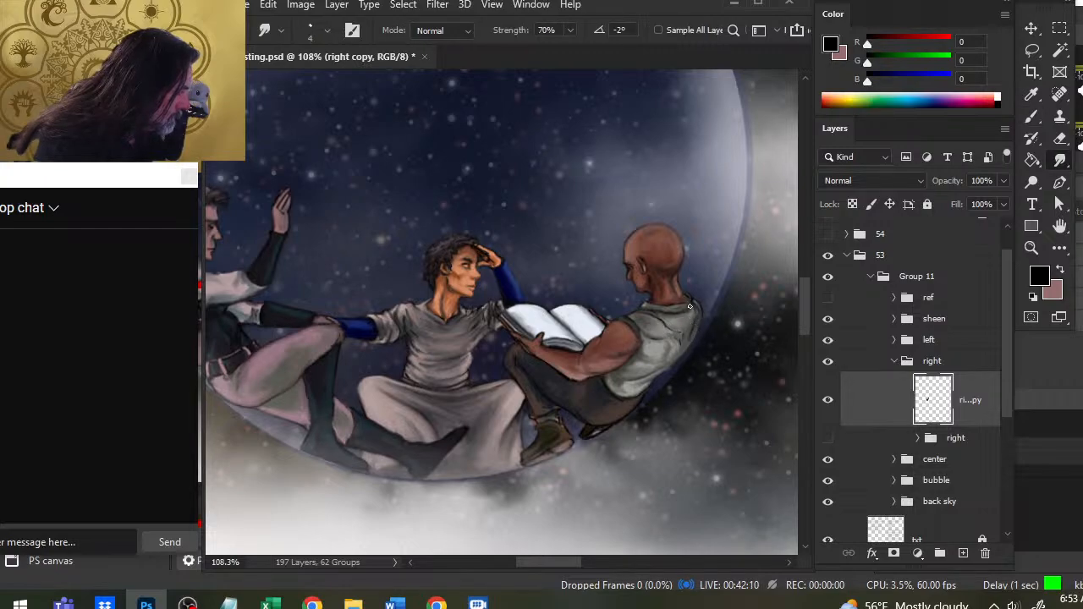
- Paint a dark crease across the back of the right figure's shirt collar and smudge it along the neckline
key("b")
left_click_drag(677, 314, 691, 305)
key("r")
key("b")
key("r")
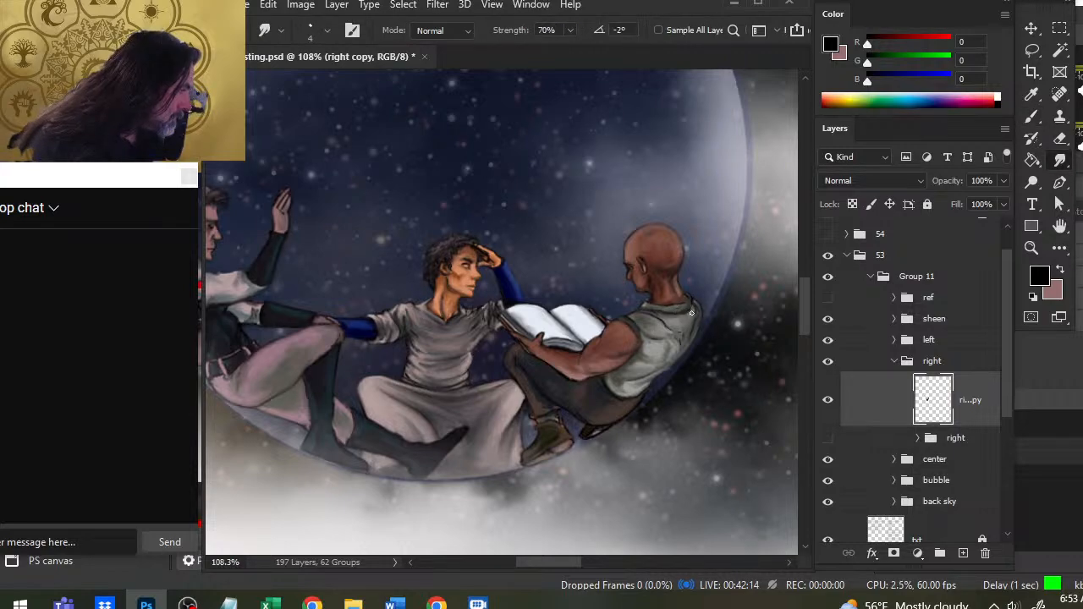
left_click_drag(692, 309, 677, 307)
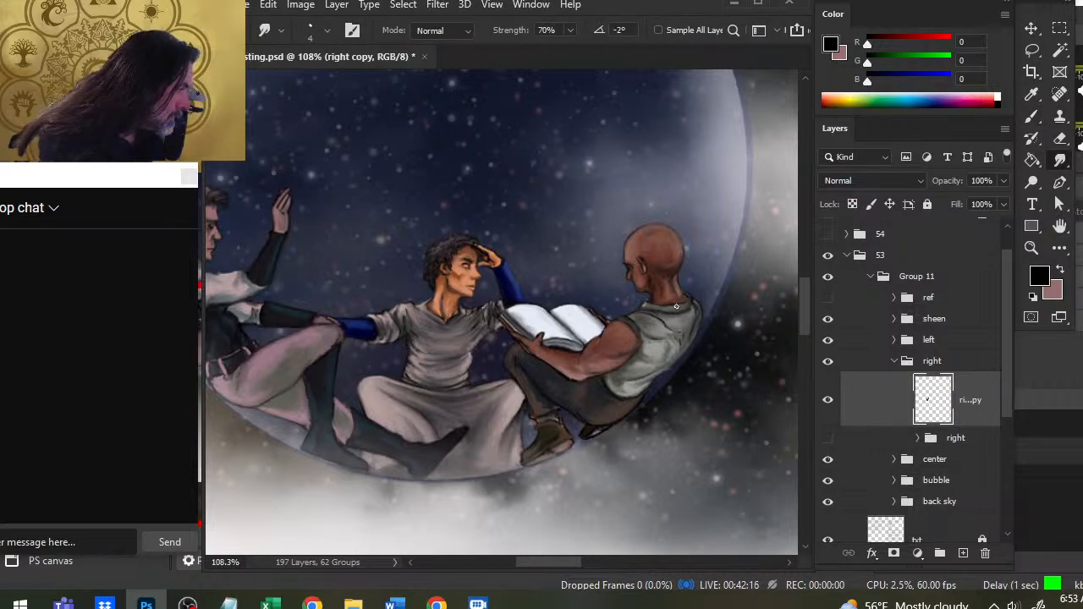
- Add small dark creases just below the back of the right figure's collar and blend them into the shirt
key("b")
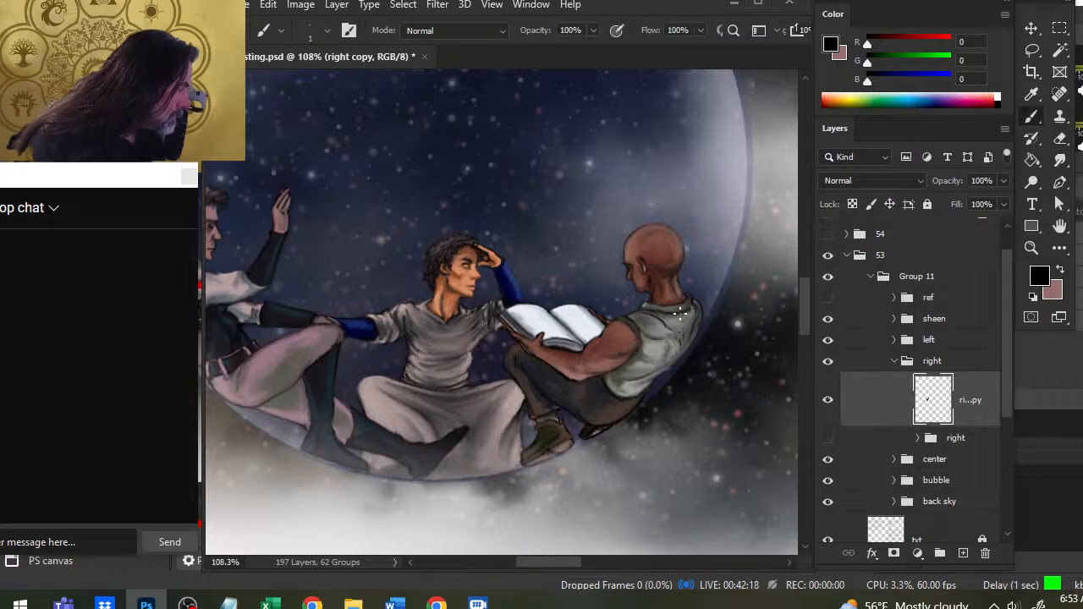
key("r")
key("b")
key("r")
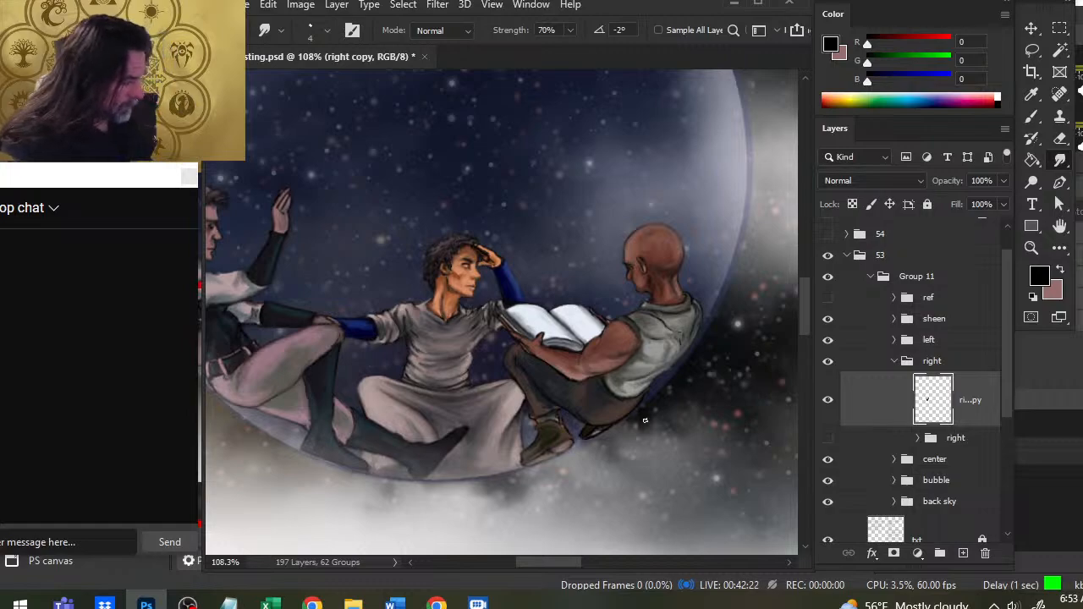
- Darken the trouser cuff above the right figure's front boot with sampled dark browns, cleaning and smudging its edge
left_click_drag(589, 418, 617, 433)
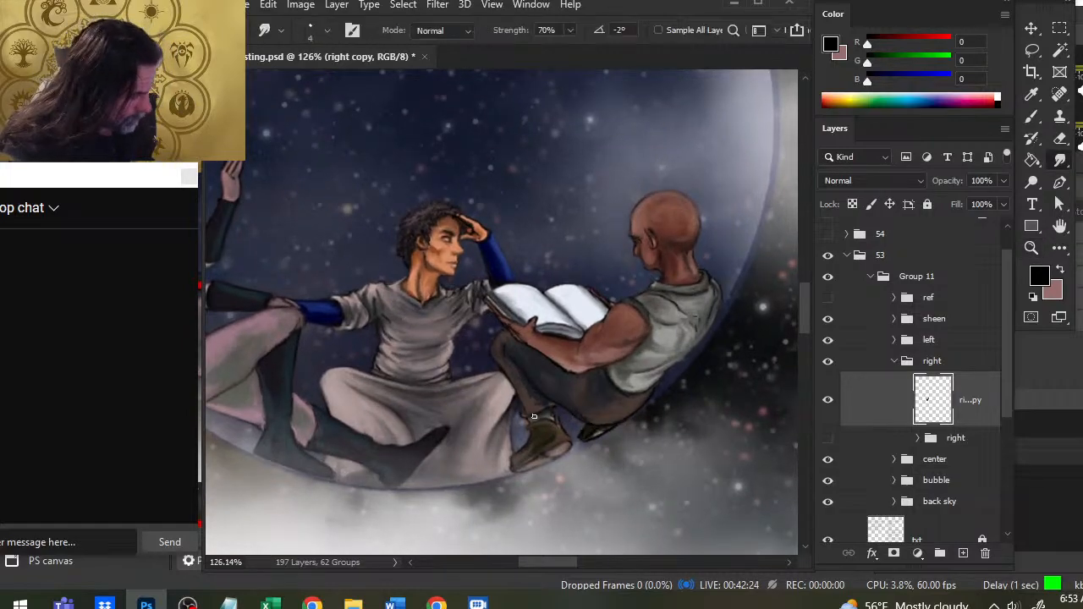
key("b")
left_click(503, 364, "alt")
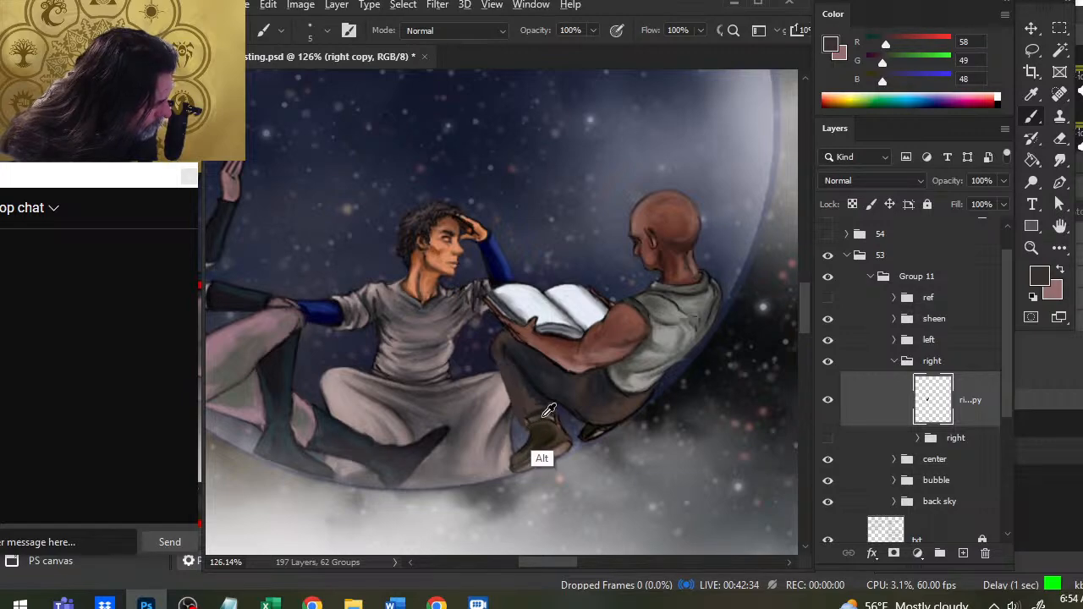
left_click(546, 410, "alt")
key("e")
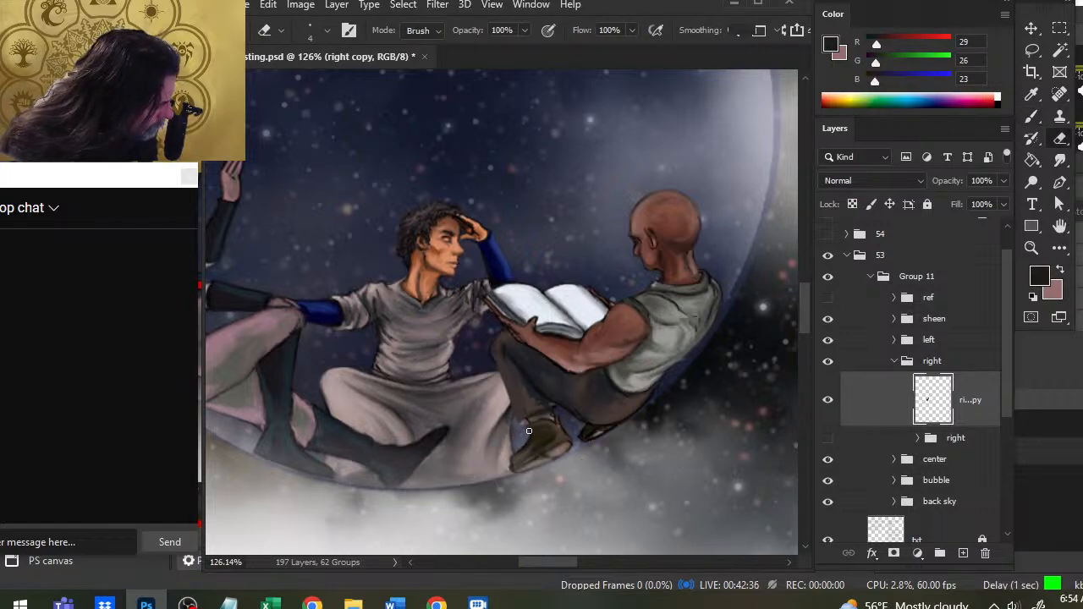
key("b")
key("r")
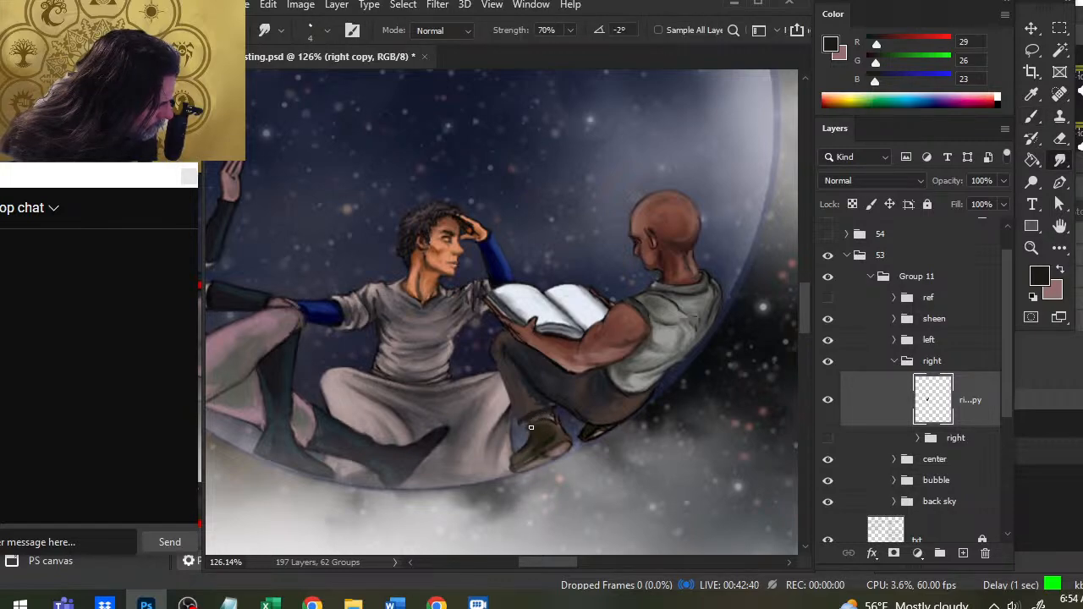
- Paint dark sampled brown and blue-grey accents along the right figure's shin and bent knee, smudging them into the trousers
key("b")
left_click(597, 430, "alt")
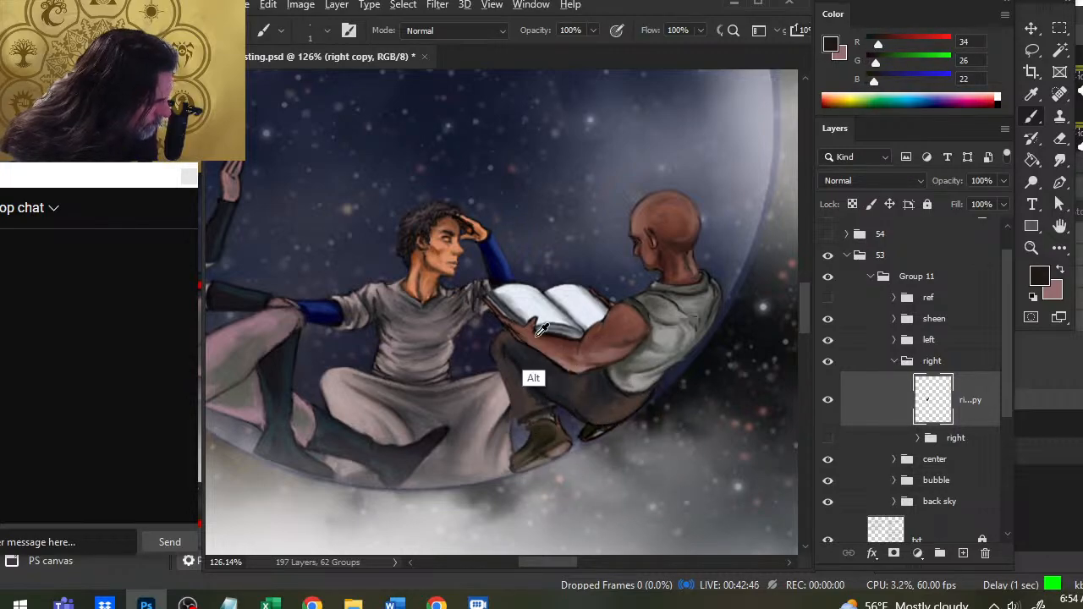
left_click(537, 371, "alt")
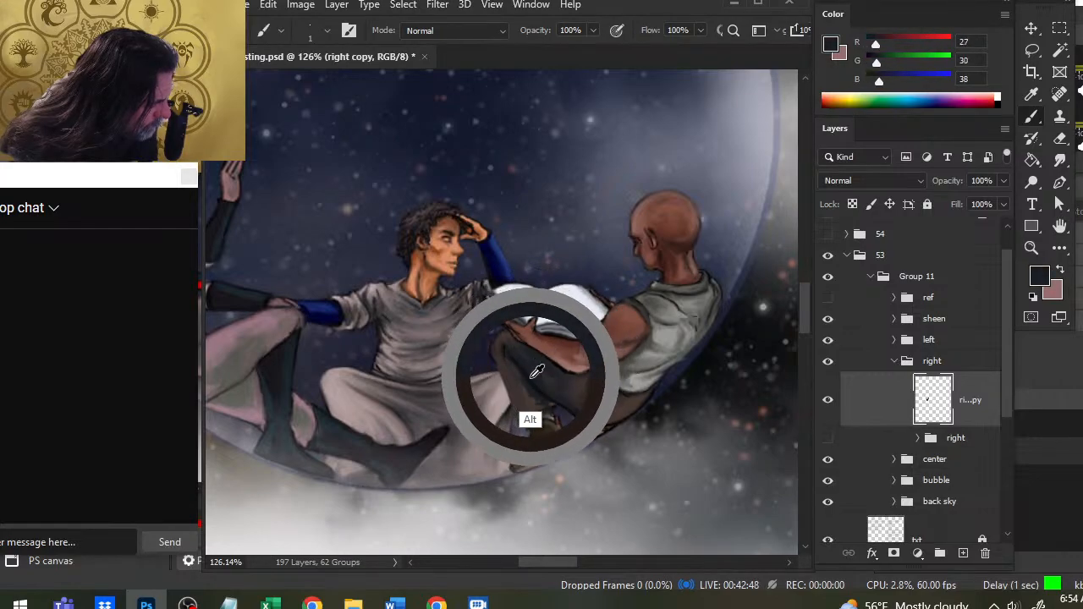
left_click(512, 345, "alt")
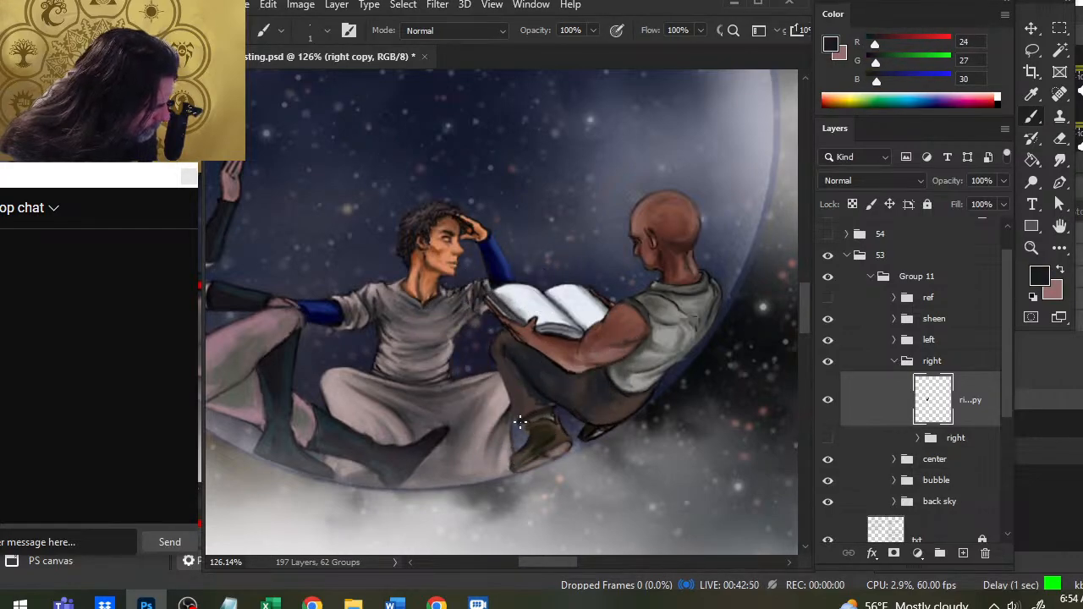
key("r")
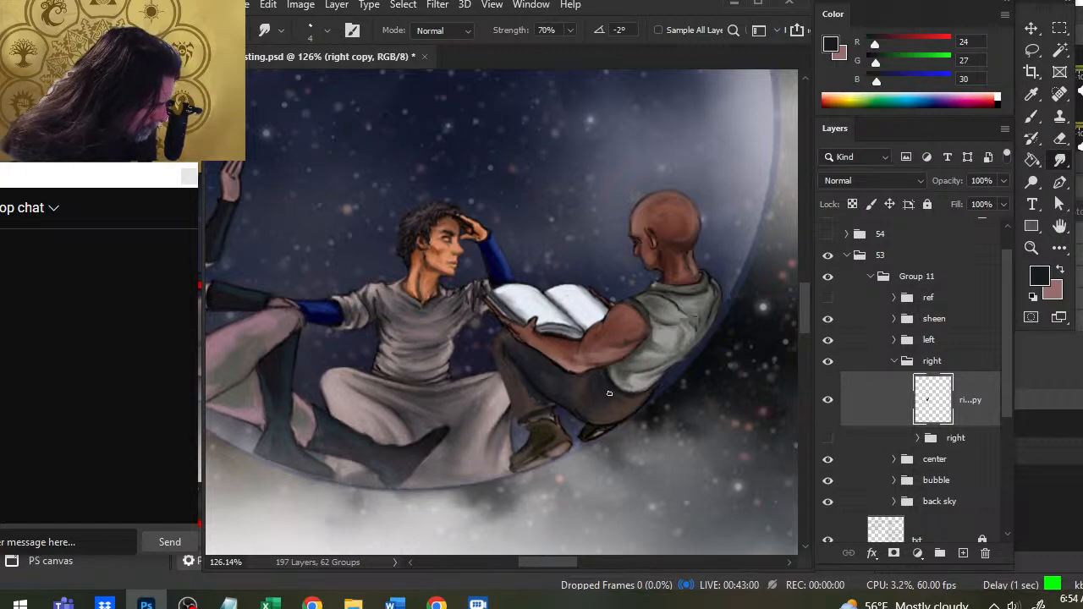
- Paint dark folds on the seat of the right figure's trousers below the shirt hem and smudge them smooth
key("b")
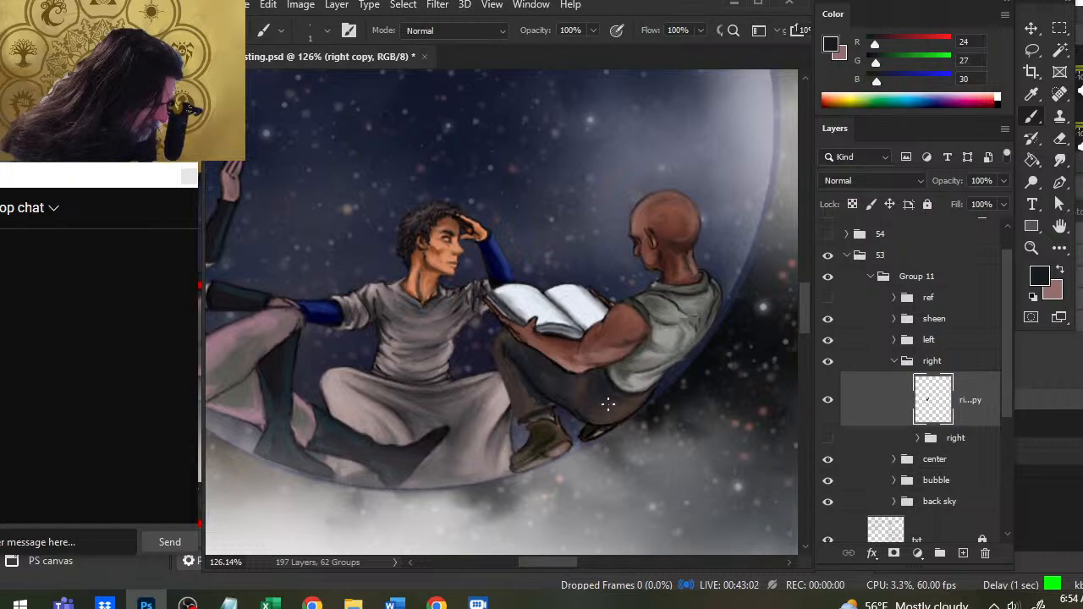
left_click(599, 430, "alt")
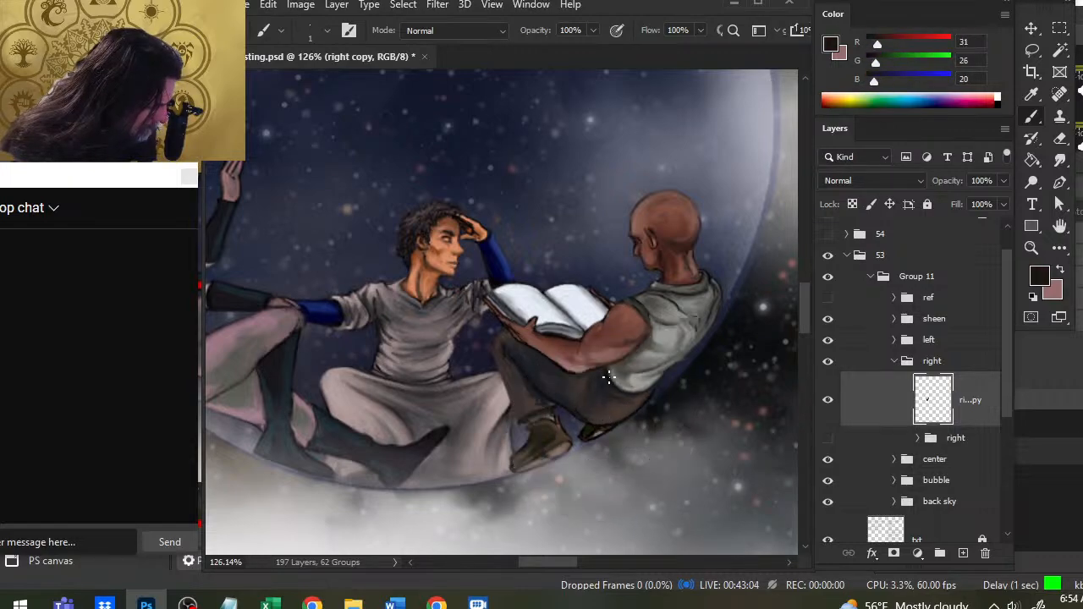
left_click(584, 435, "alt")
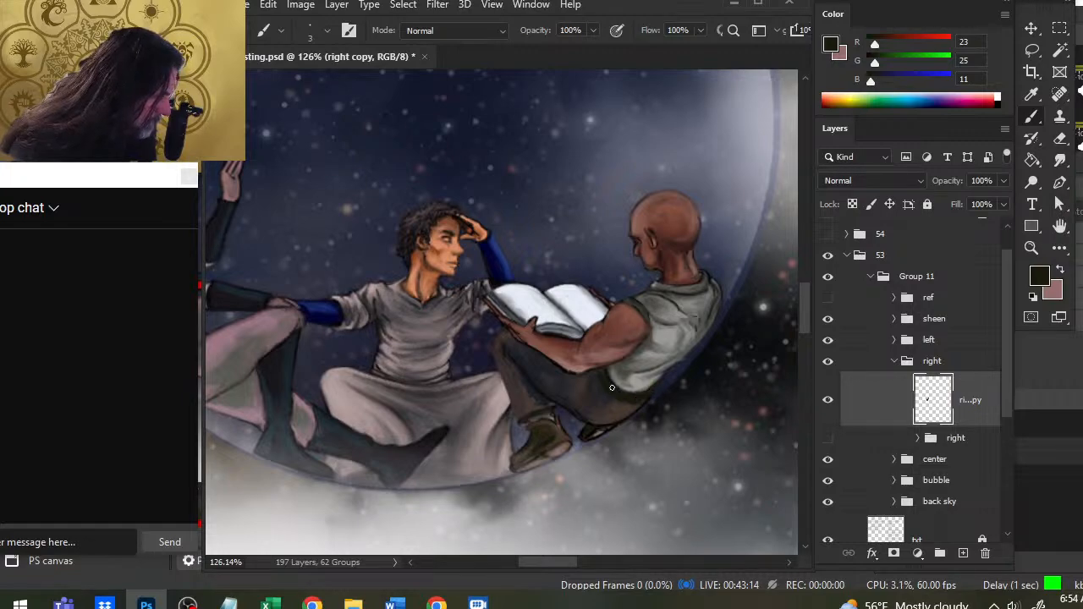
left_click(614, 403, "alt")
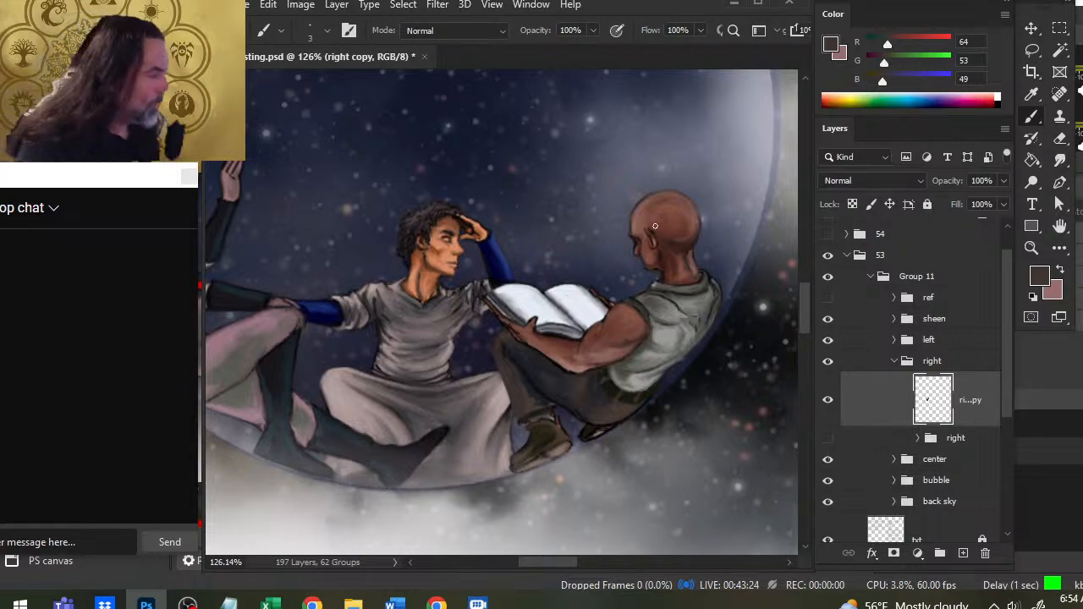
key("r")
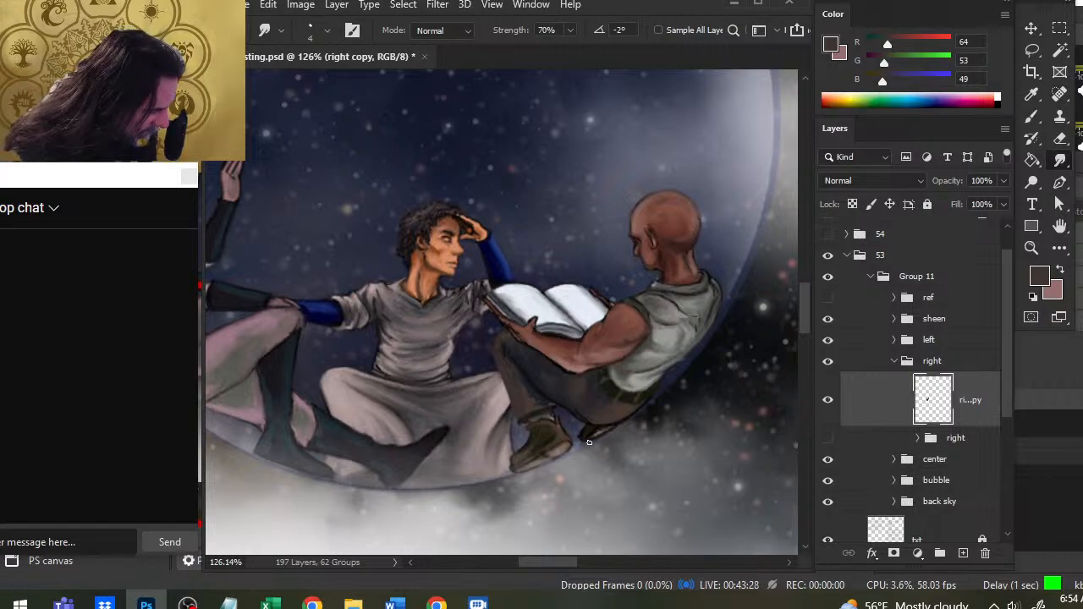
- Erase stray paint below the right figure's rear boot and smudge the edge under the seat clean
key("e")
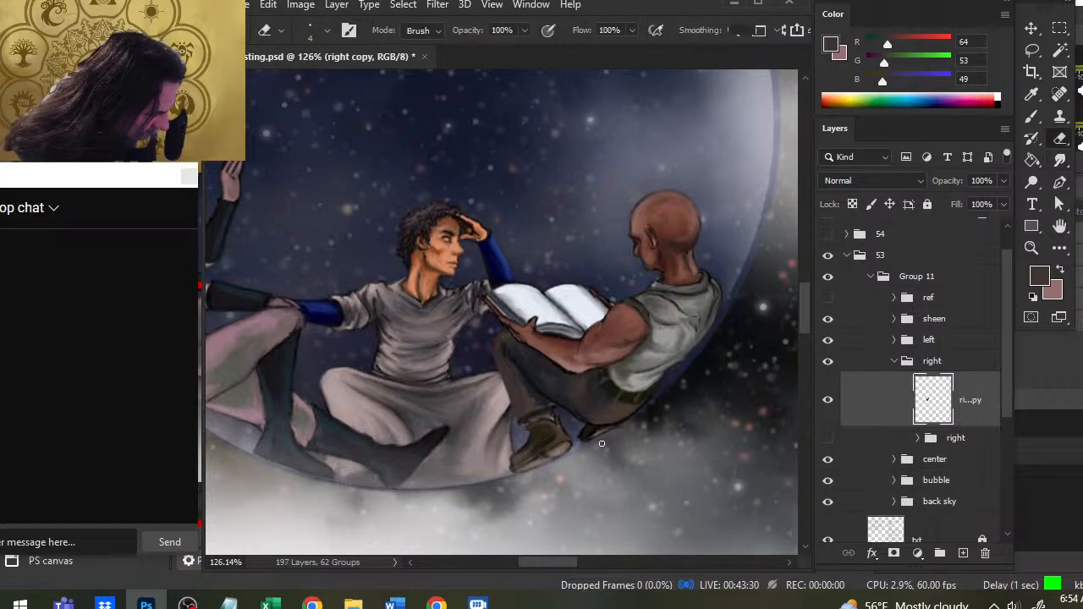
key("r")
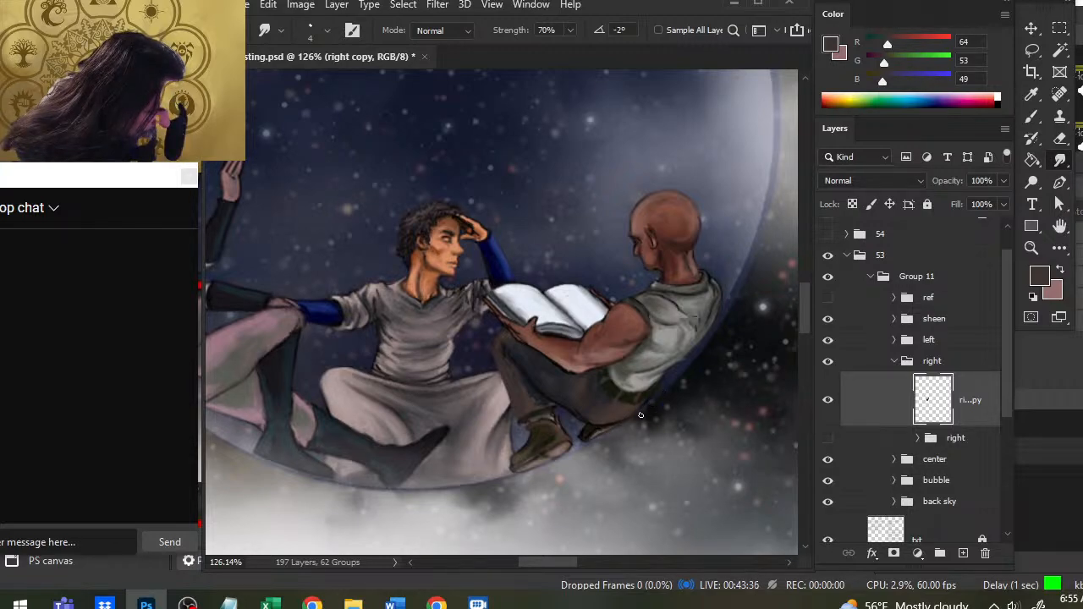
key("e")
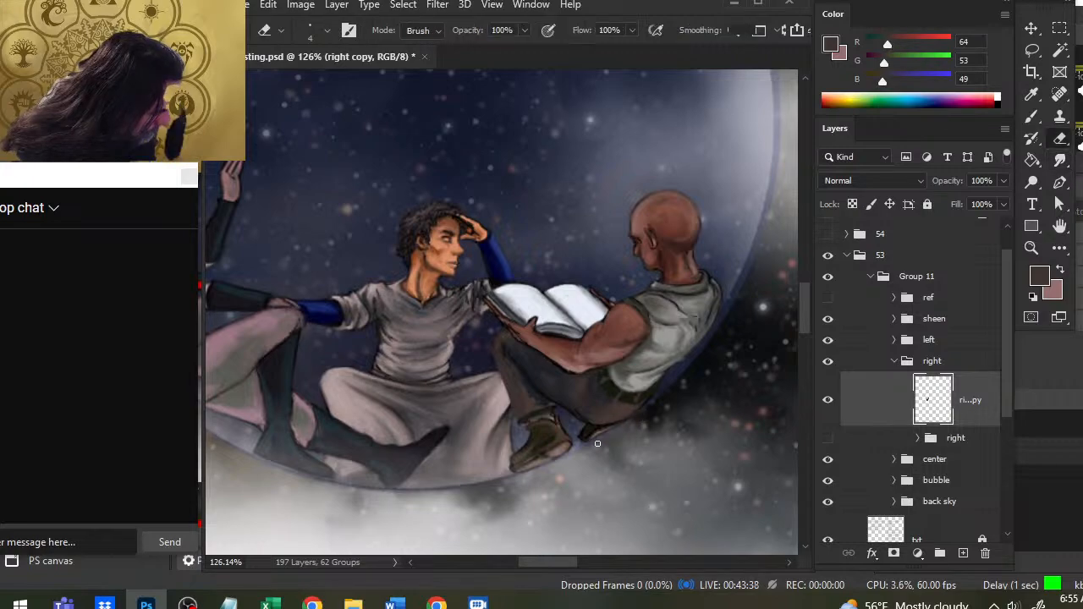
left_click_drag(597, 443, 584, 438)
key("r")
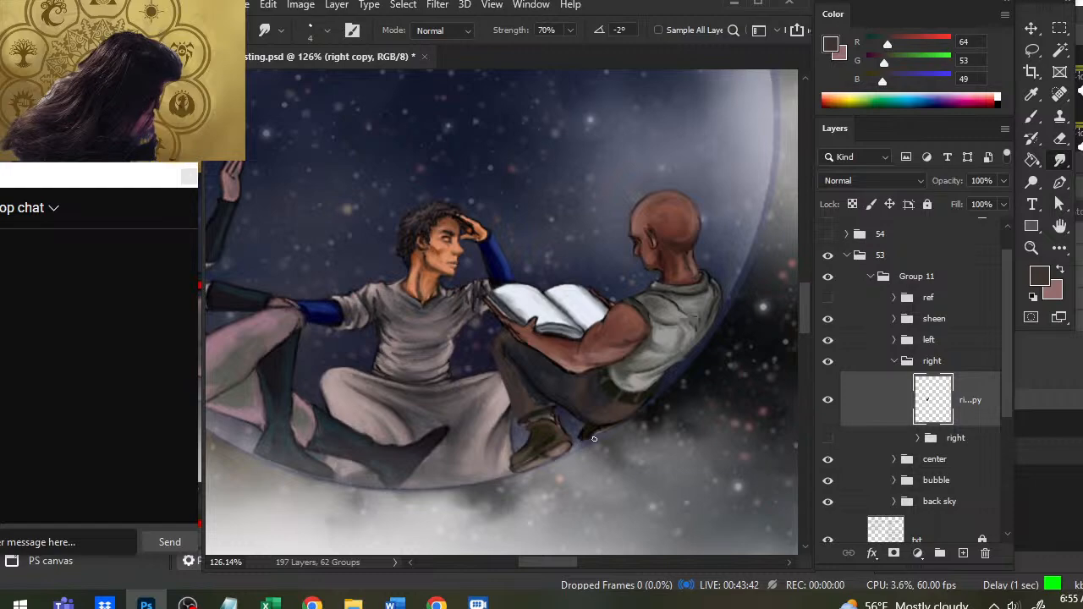
- Repaint the right figure's rear boot in a sampled near-black brown, then trim and smudge its contour
key("b")
left_click(595, 427, "alt")
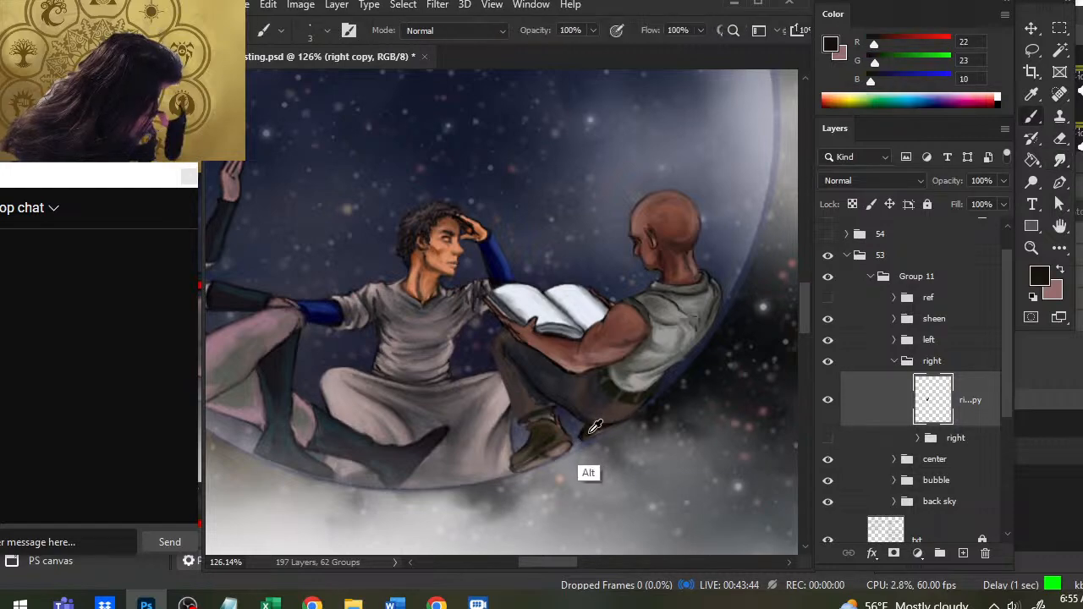
left_click_drag(588, 432, 607, 433)
key("r")
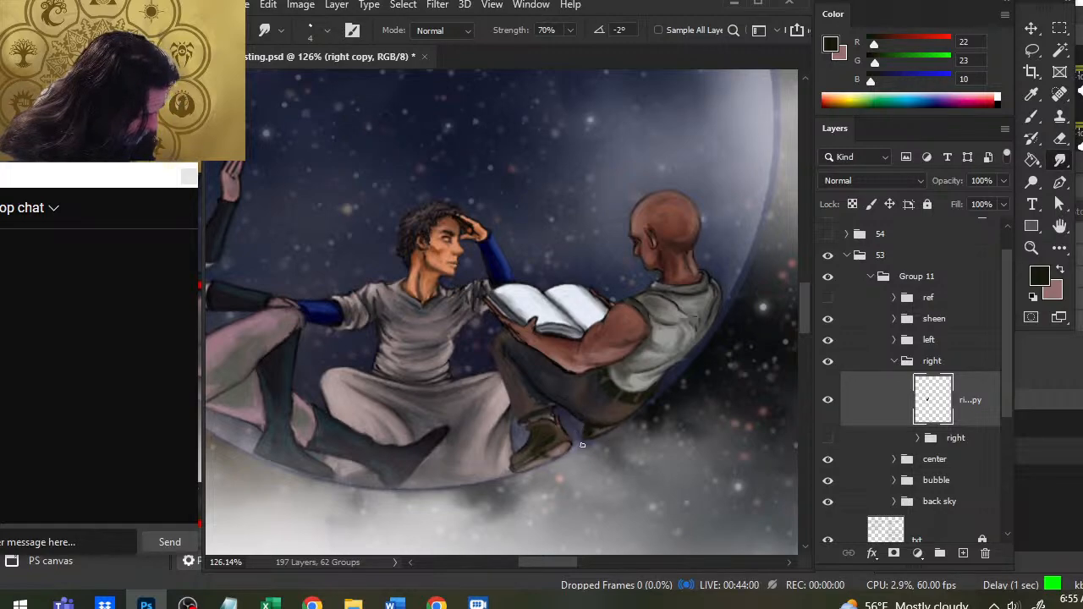
key("e")
key("r")
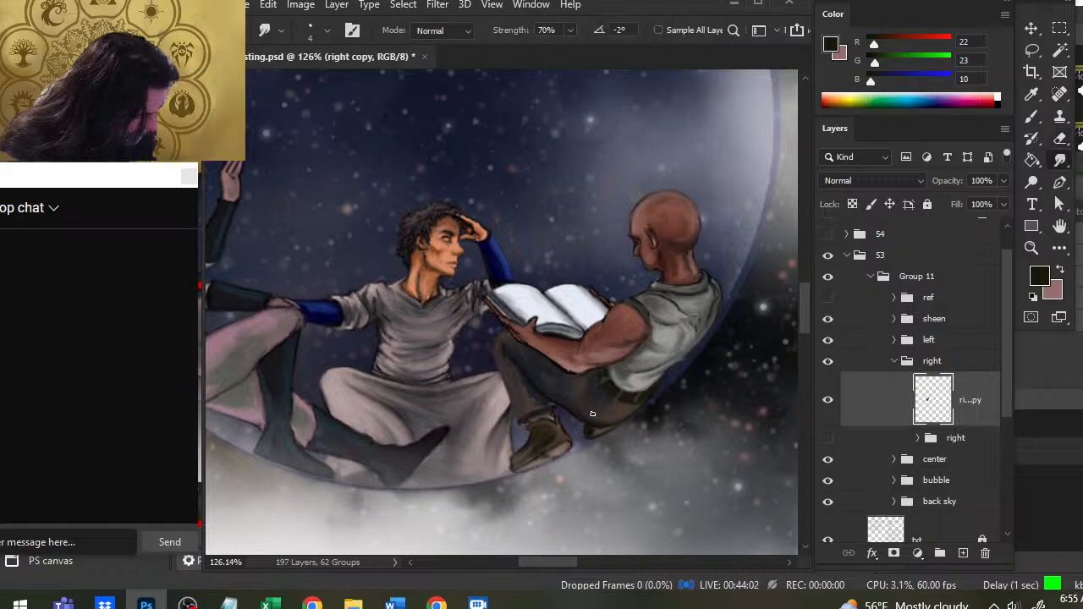
- Add dark shading where the right figure's front trouser cuff meets the boot and smudge it upward into the leg
key("b")
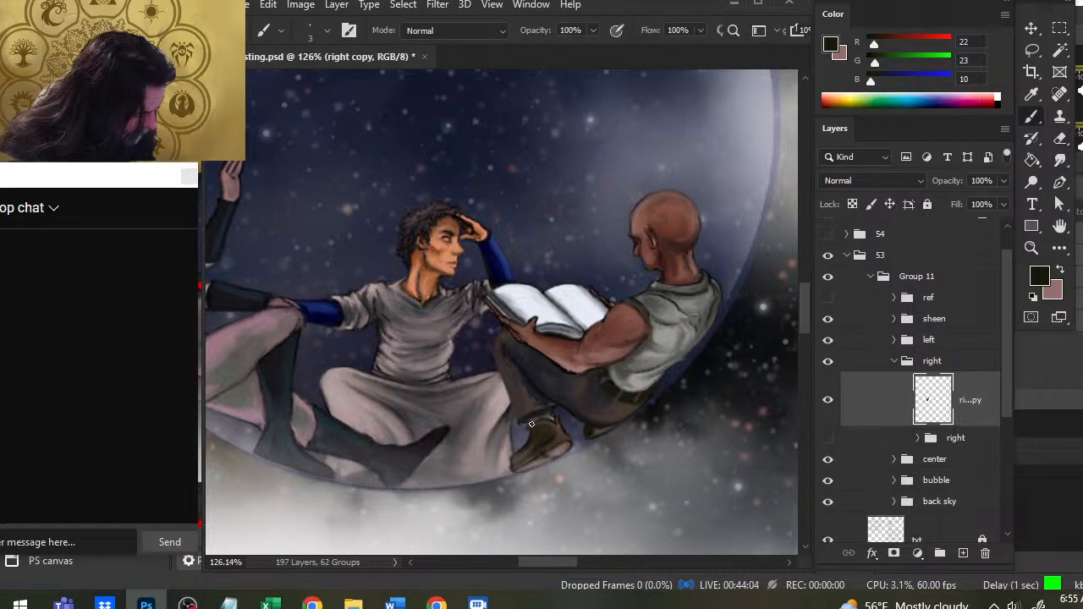
key("r")
left_click(594, 419, "alt")
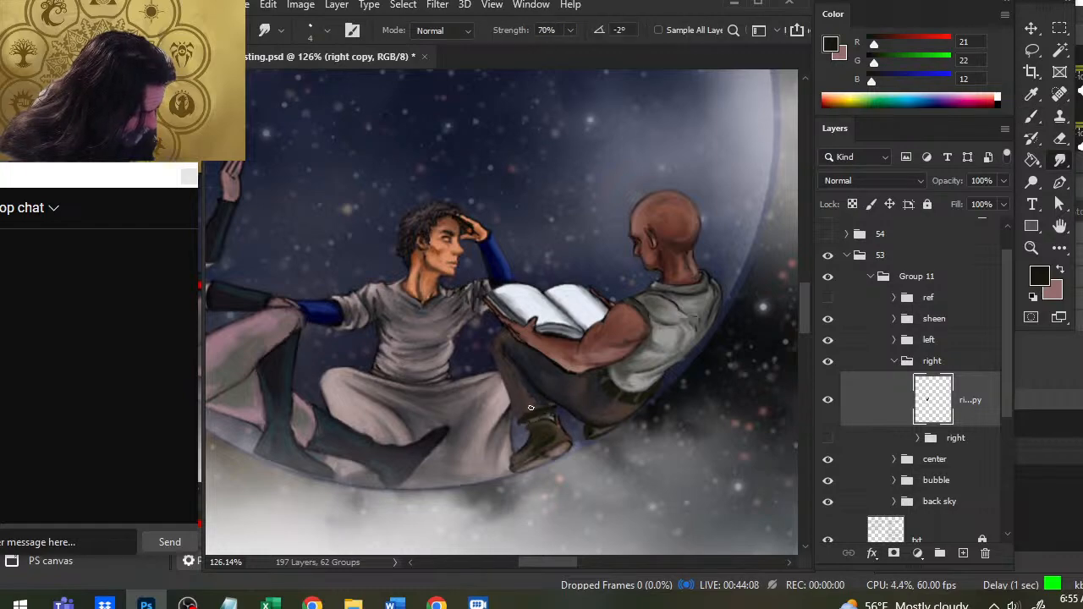
- Strengthen the dark outline along the front of the right figure's knee and shin, smudging it into the trousers
key("b")
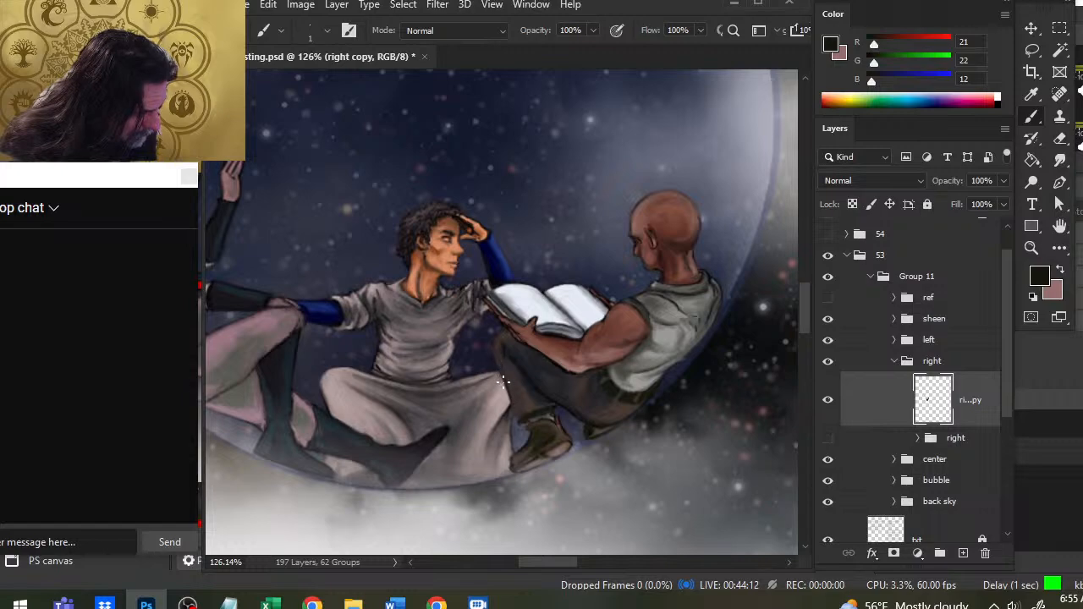
key("r")
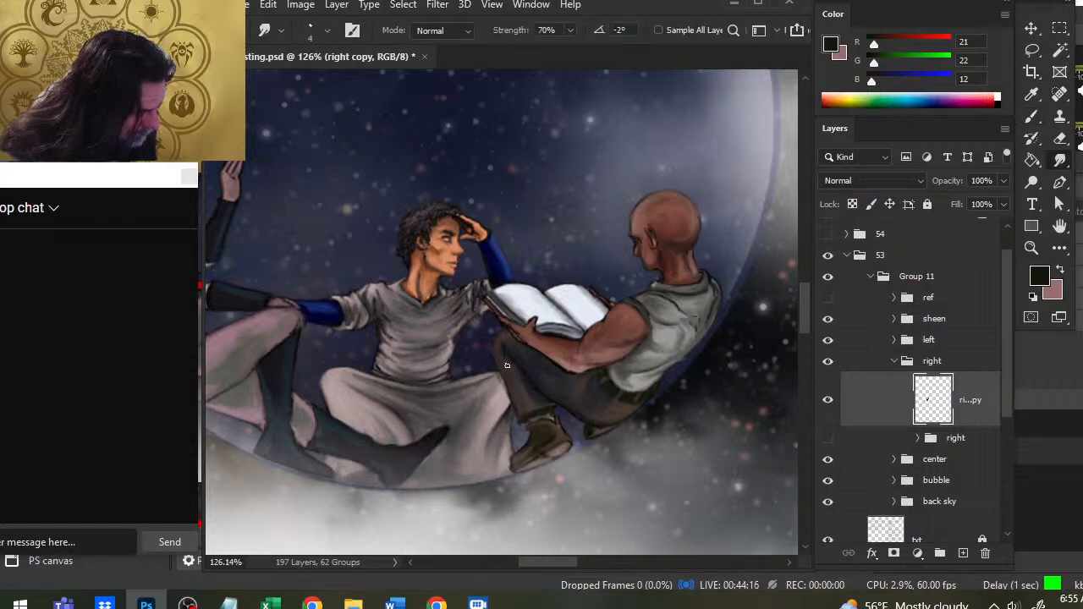
key("b")
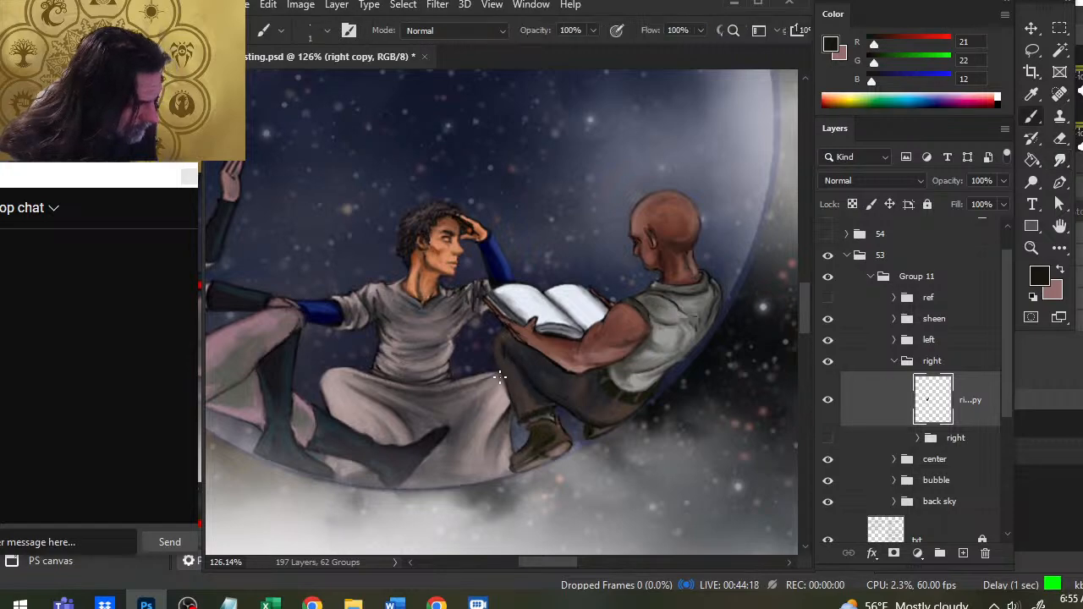
key("r")
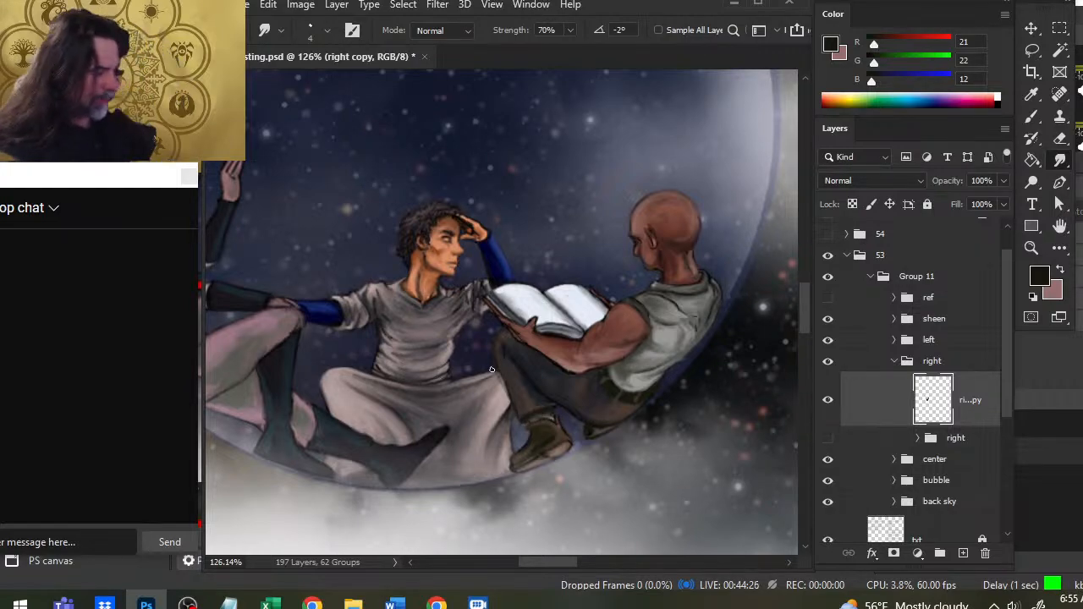
- View the whole bubble illustration on the page and save the document
key("z")
scroll(491, 369, "down", 3)
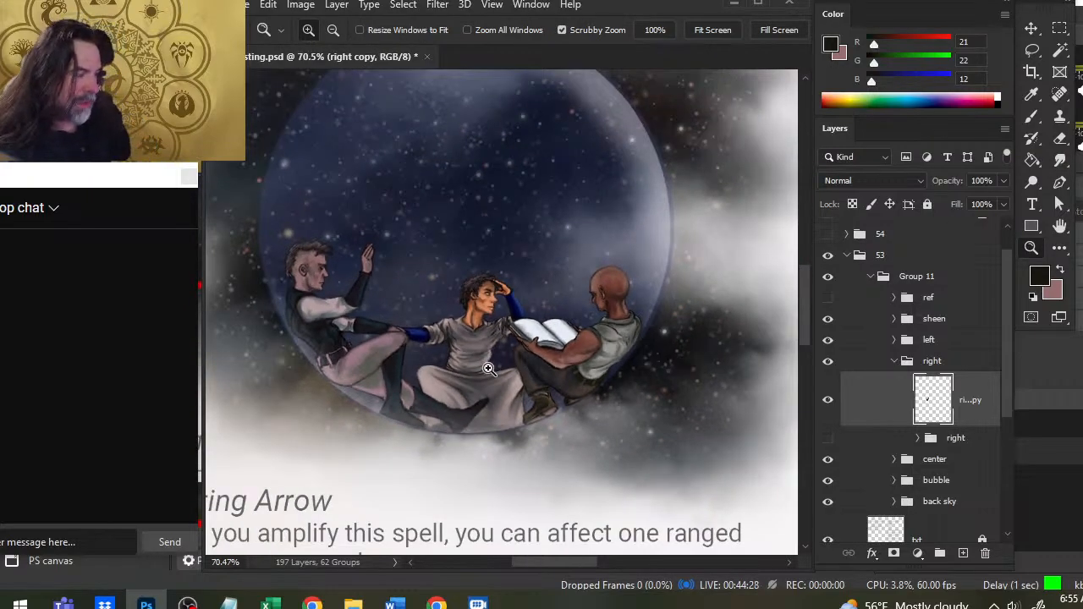
scroll(488, 369, "down", 2)
key("ctrl+s")
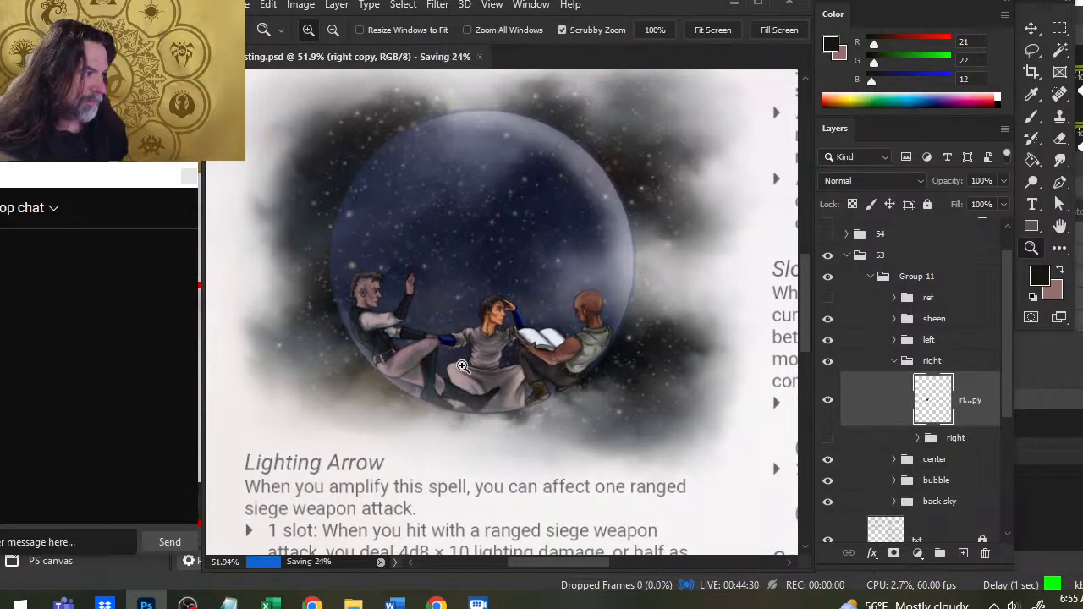
key("b")
mouse_move(544, 300)
left_mouse_down()
mouse_move(538, 322)
mouse_move(605, 292)
mouse_move(541, 266)
mouse_move(565, 303)
mouse_move(550, 316)
mouse_move(565, 315)
mouse_move(613, 367)
mouse_move(611, 378)
mouse_move(611, 362)
mouse_move(561, 354)
mouse_move(576, 371)
mouse_move(561, 372)
mouse_move(626, 423)
left_mouse_up()
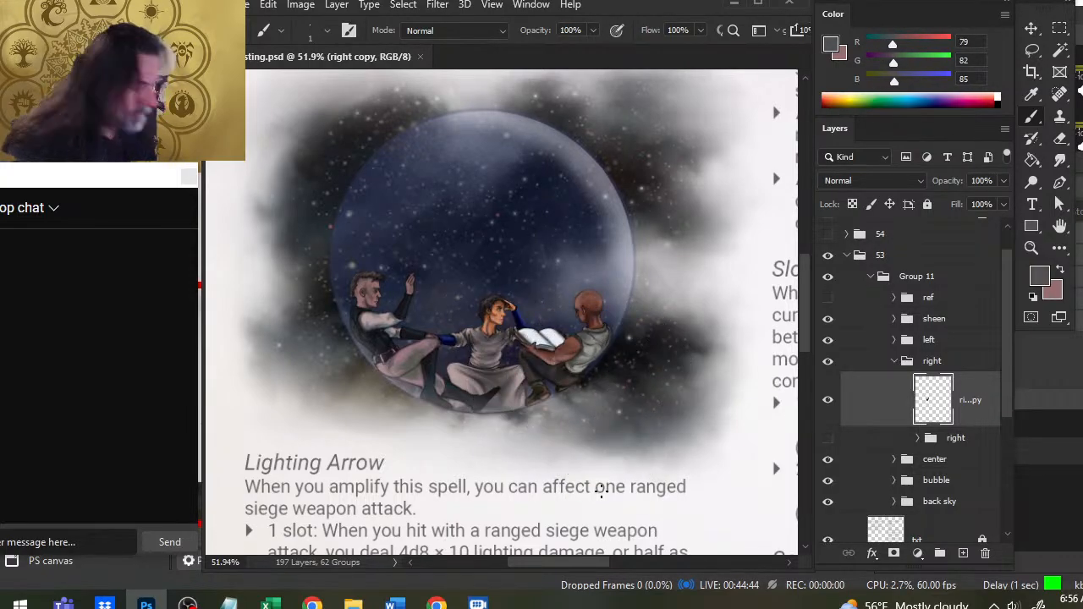
key("z")
left_click_drag(565, 398, 563, 434)
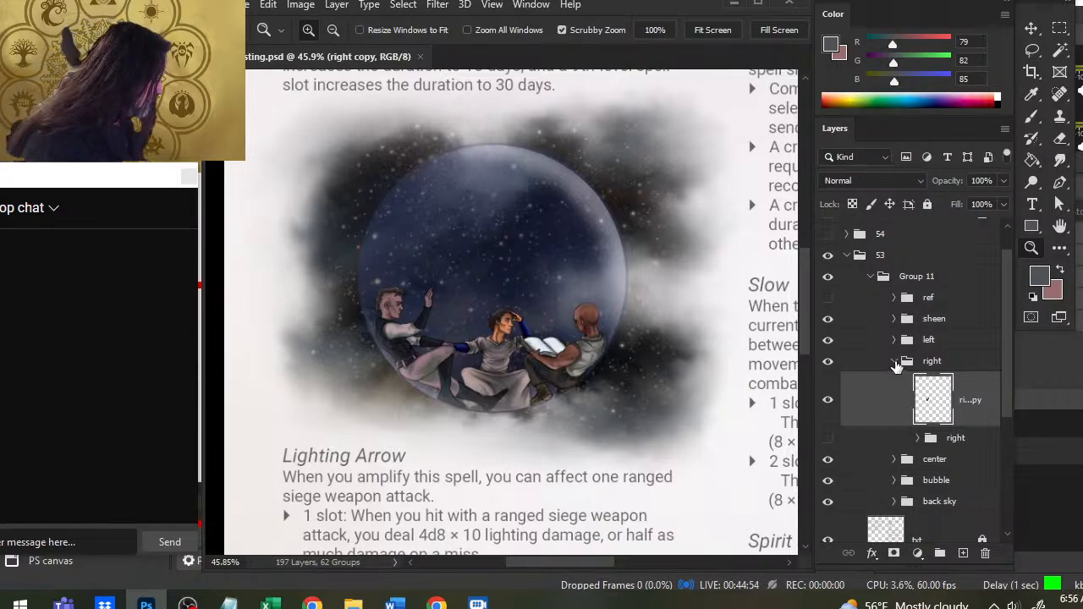
- Collapse the right figure's layer group and add a new empty layer directly above the back sky group
left_click(895, 363)
left_click(931, 428)
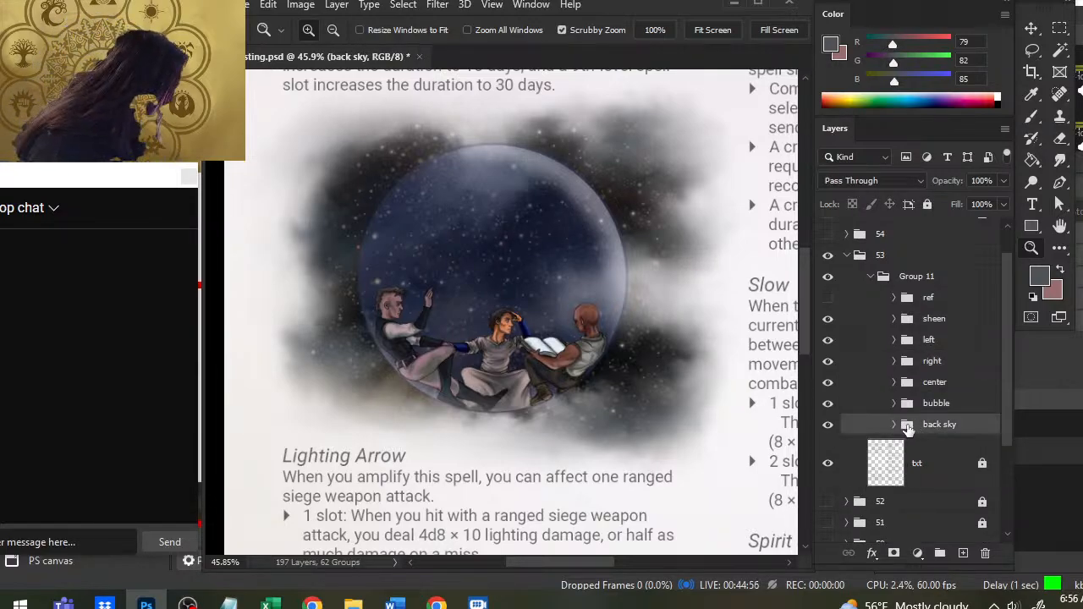
left_click(963, 553)
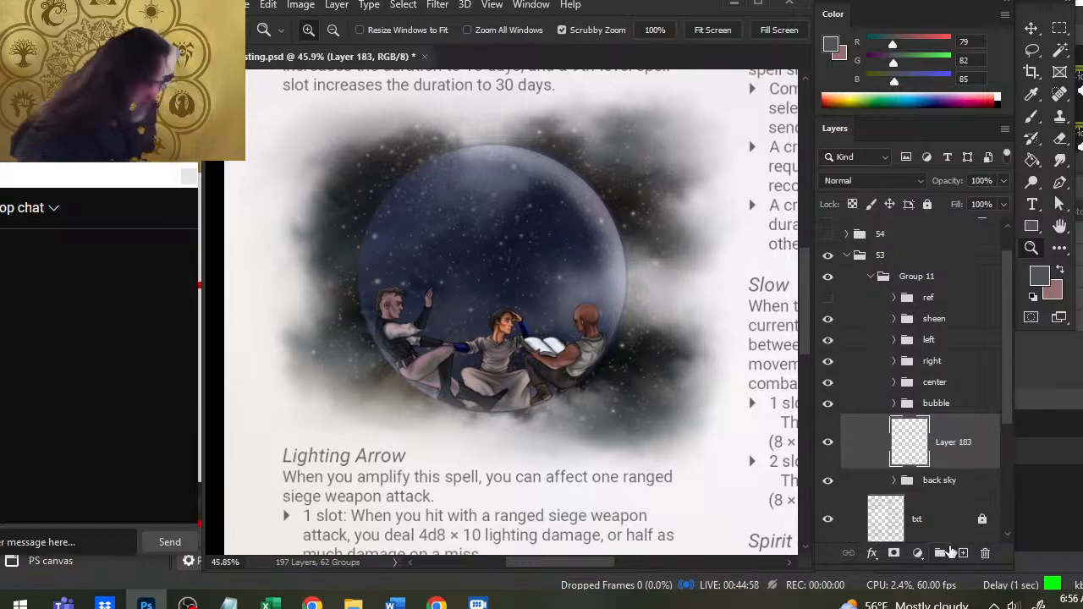
- Paint sampled cloud grey (RGB 122, 116, 106) behind the left figure's legs at size 35 and soften it with a size 50 smudge
key("b")
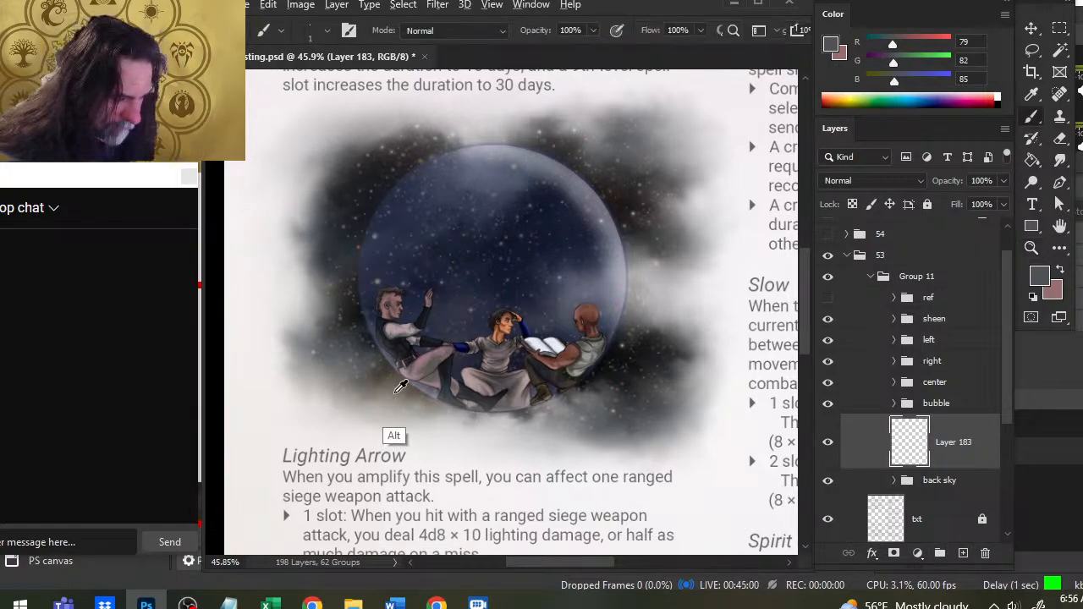
left_click(392, 391, "alt")
key("]")
key("bracketright")
key("bracketright")
key("bracketright")
key("bracketright")
key("bracketright")
key("bracketright")
key("bracketright")
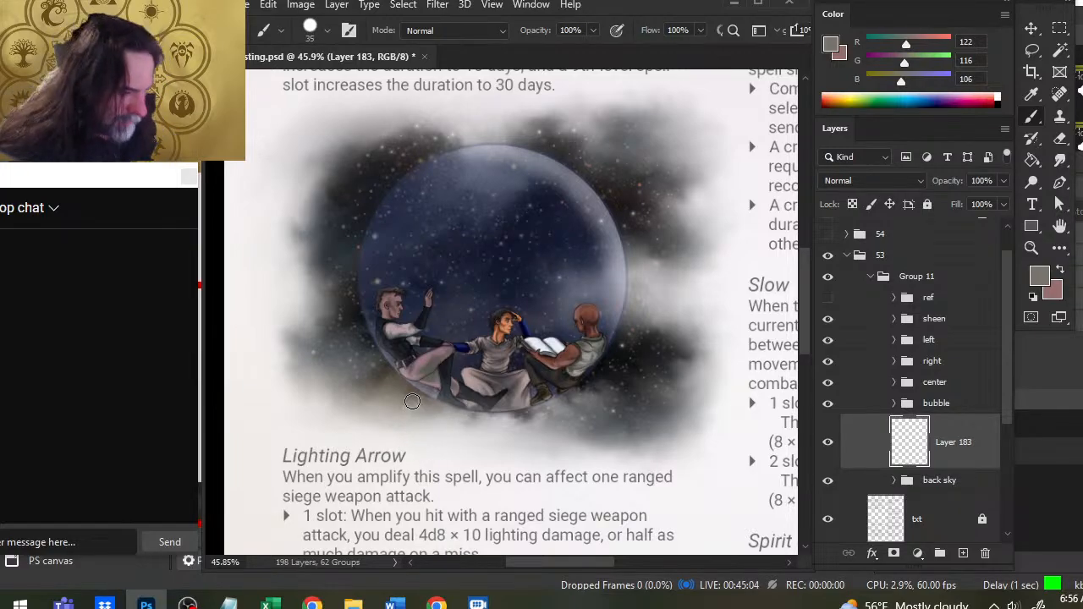
key("r")
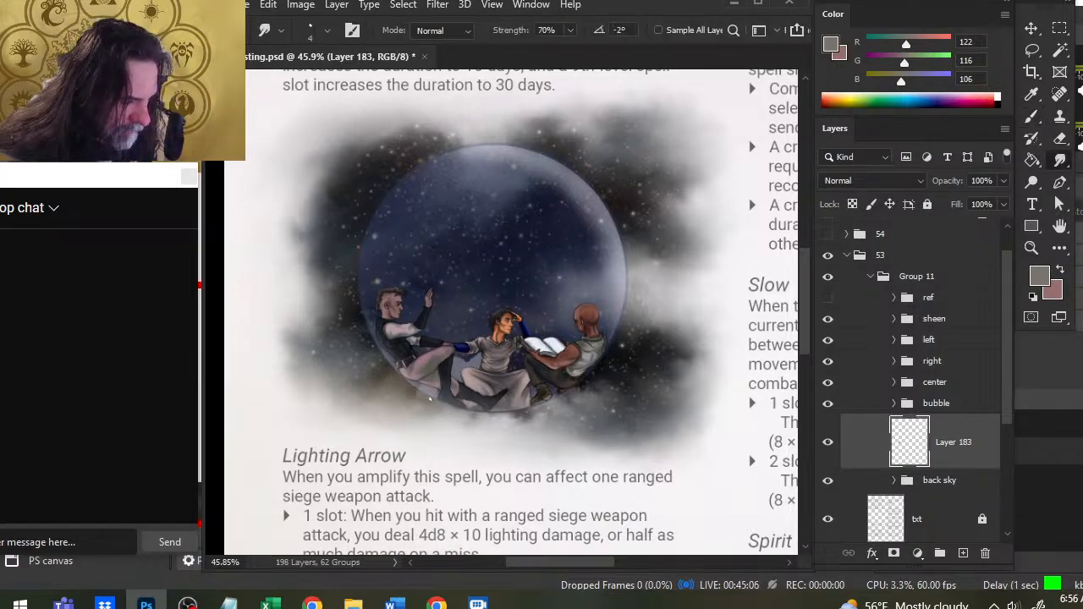
key("bracketright")
key("bracketright")
key("bracketright")
key("bracketright")
key("bracketright")
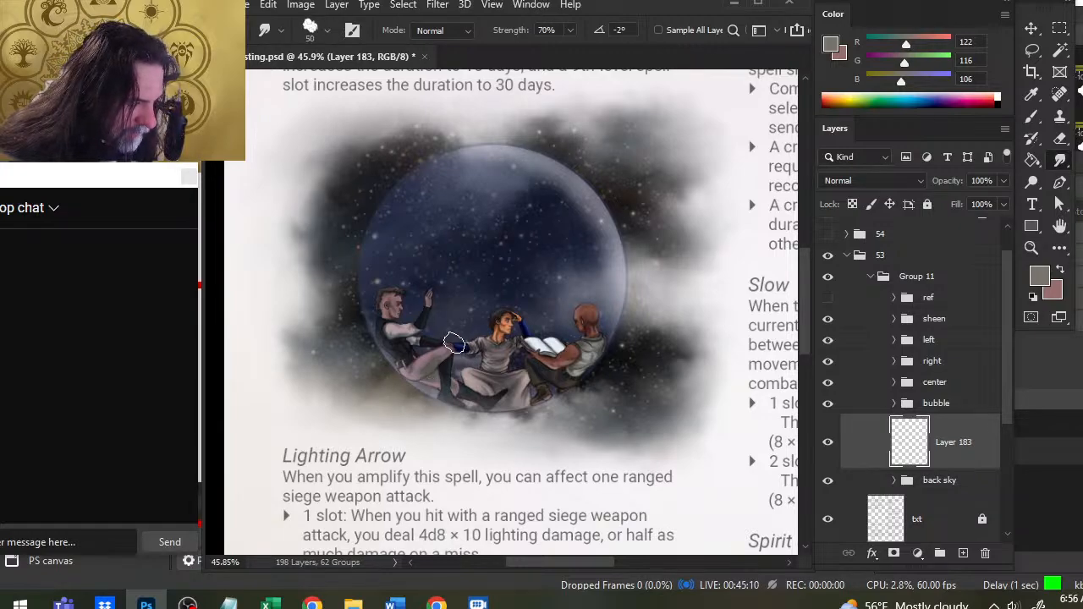
- Paint blue-grey (RGB 77, 77, 91) into the gap between the left figure's legs and the centre figure
key("b")
key("r")
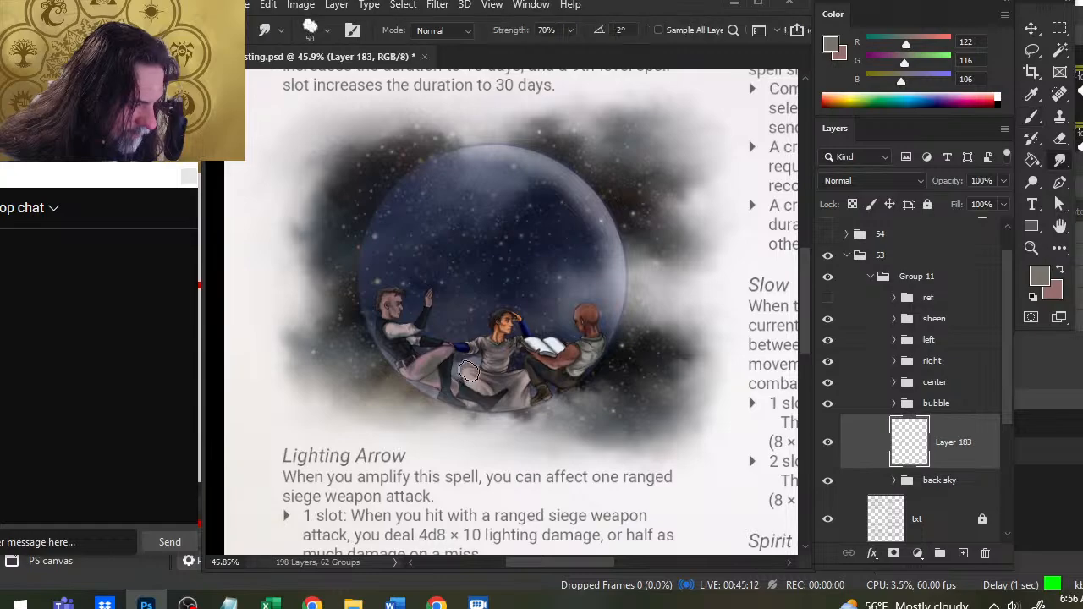
key("b")
mouse_move(476, 381)
left_mouse_down()
mouse_move(482, 367)
mouse_move(463, 351)
mouse_move(464, 364)
left_mouse_up()
key("r")
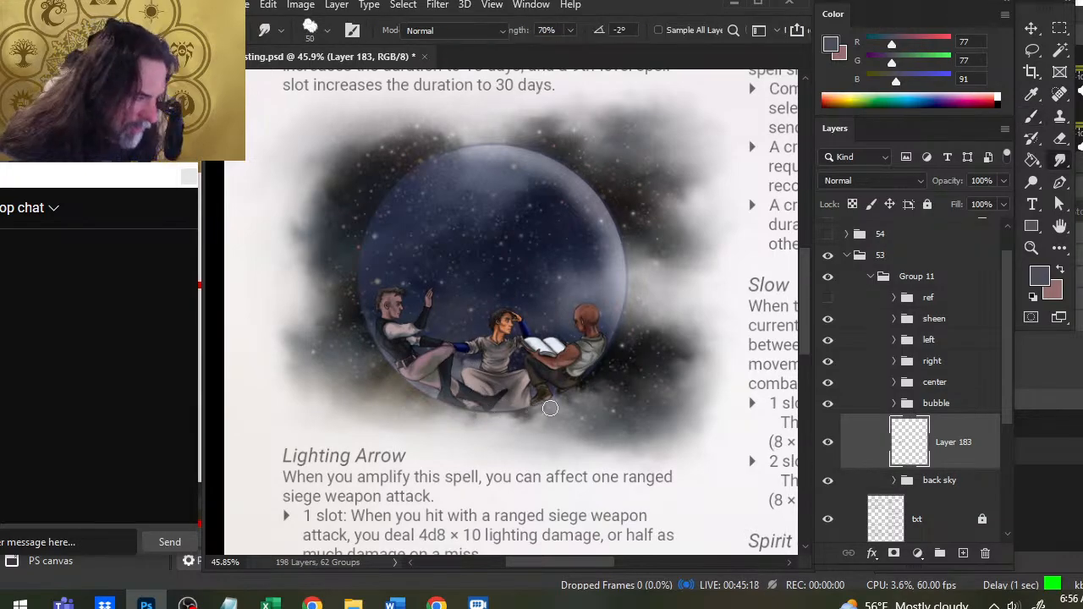
- Add haze behind the centre figure's skirt and the right figure's boots, smudging it at sizes 50 and 40
key("b")
key("r")
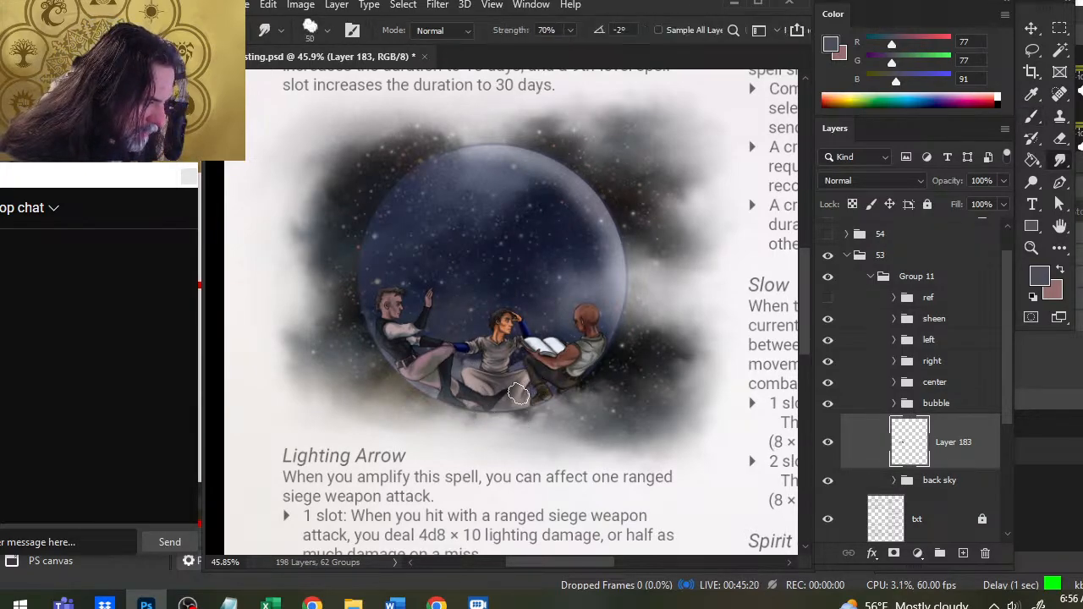
mouse_move(548, 387)
left_mouse_down()
mouse_move(569, 403)
mouse_move(547, 401)
left_mouse_up()
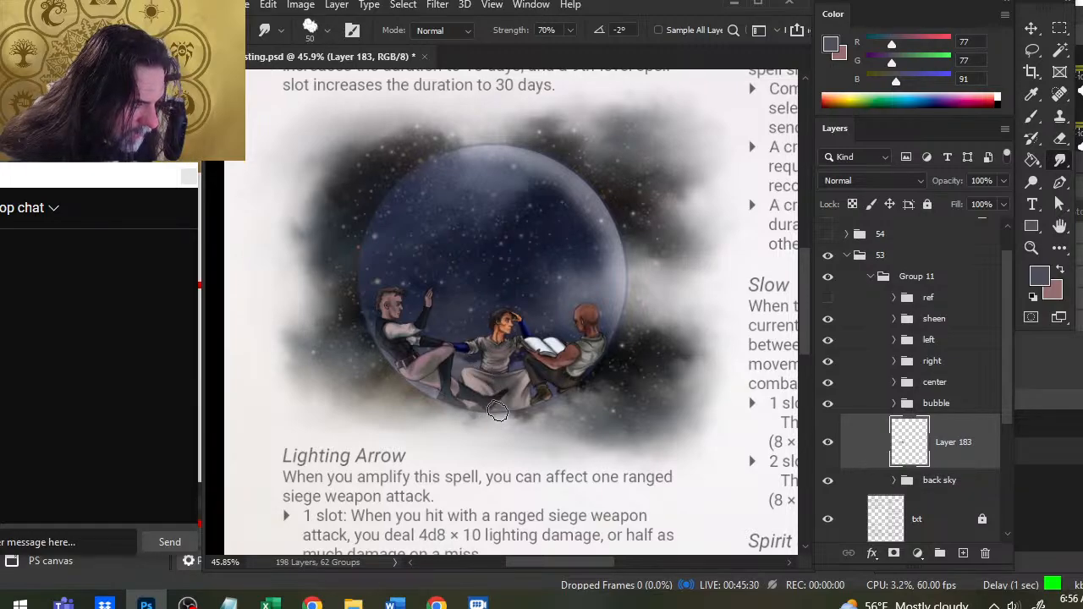
key("bracketleft")
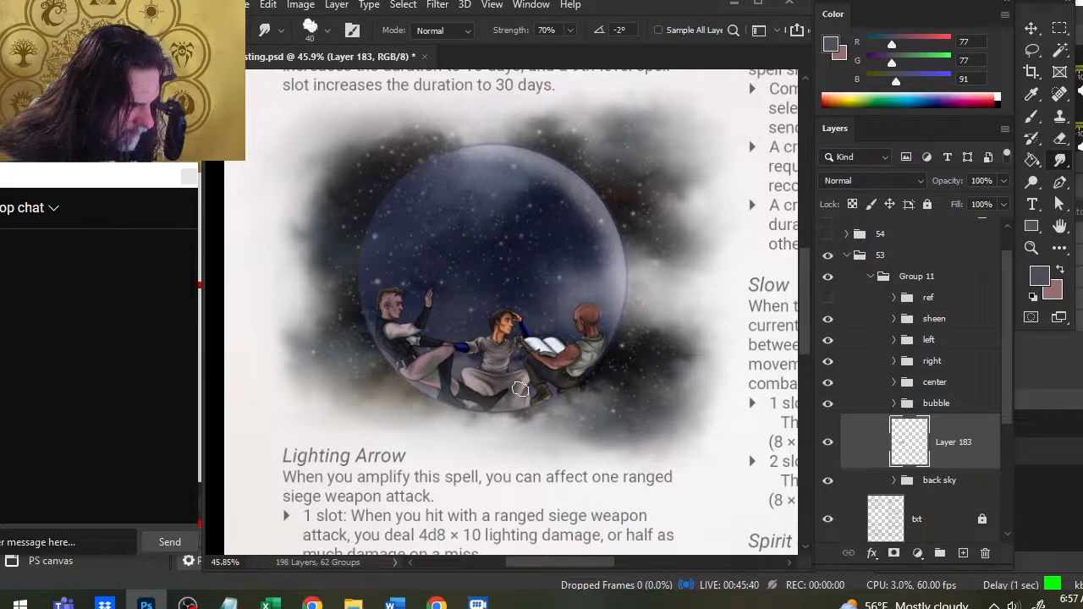
- Lower the opacity of the new haze layer to 62%
left_click(1002, 204)
left_click_drag(996, 206, 971, 207)
left_click(515, 386)
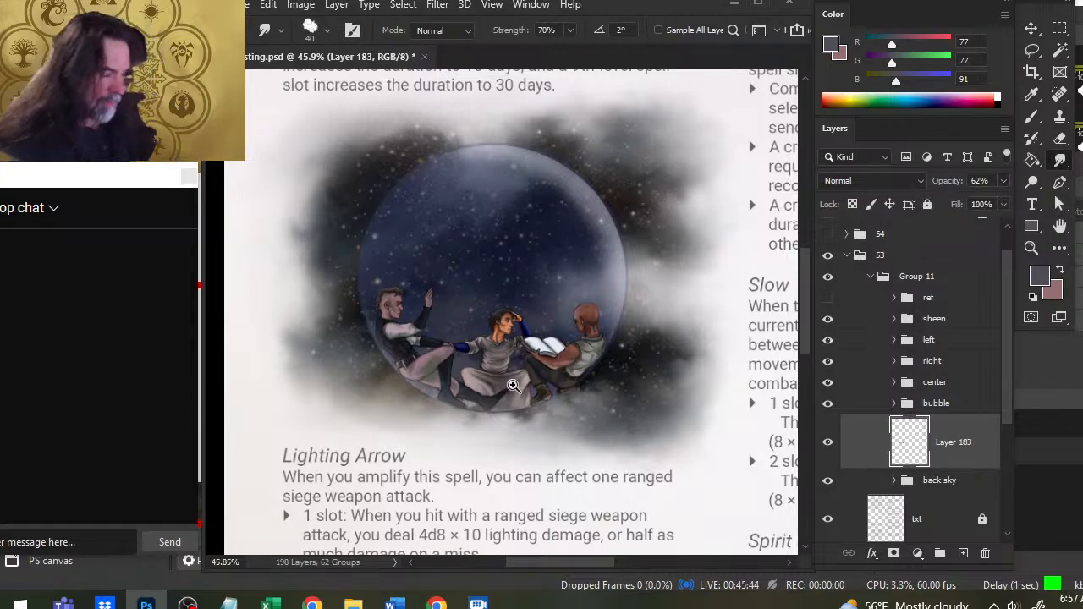
key("z")
left_click_drag(565, 381, 588, 389)
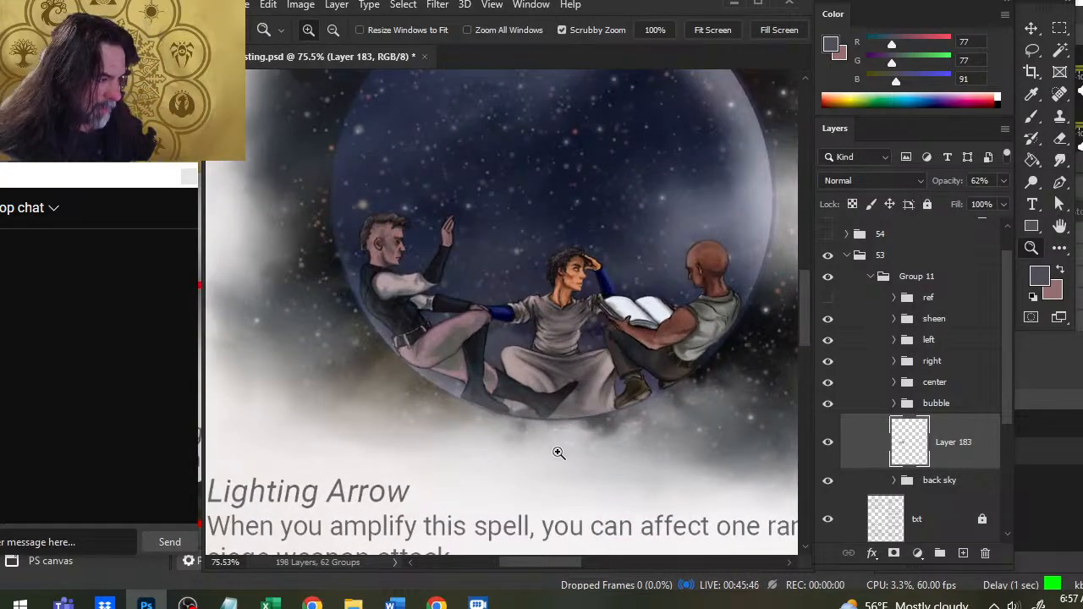
left_click_drag(570, 438, 551, 455)
key("r")
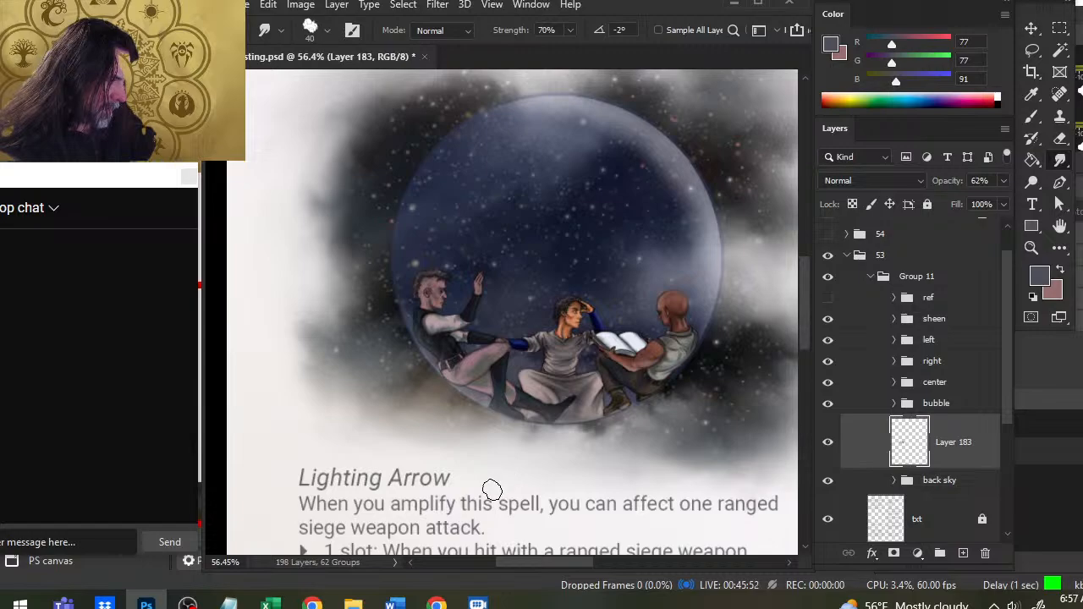
left_click_drag(585, 389, 518, 372)
key("z")
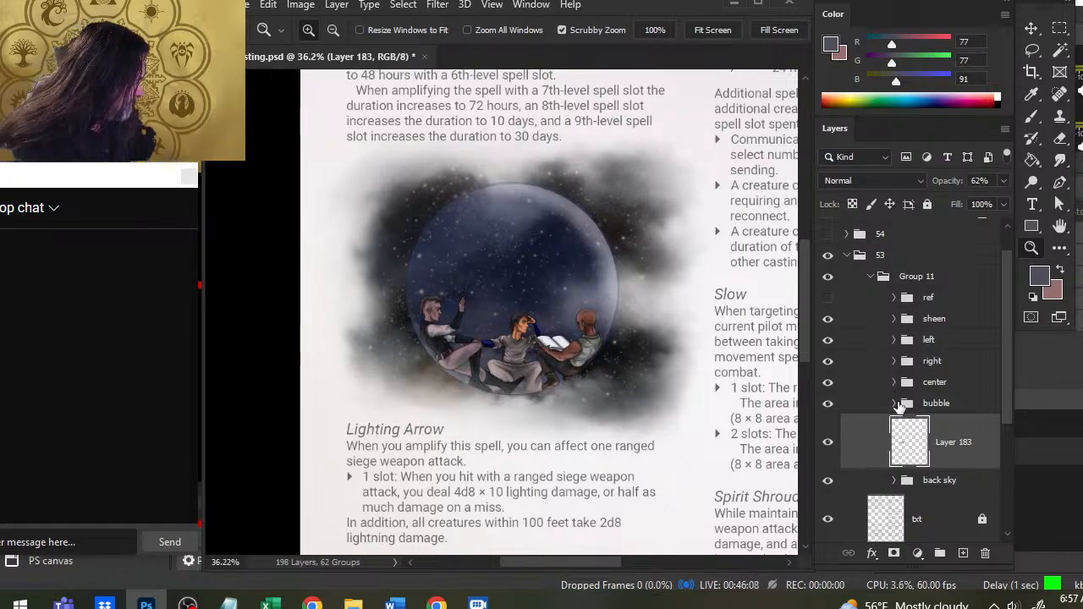
- Move the haze layer into the back sky group as its uppermost layer and collapse the group
left_click(901, 479)
left_click_drag(951, 443, 947, 488)
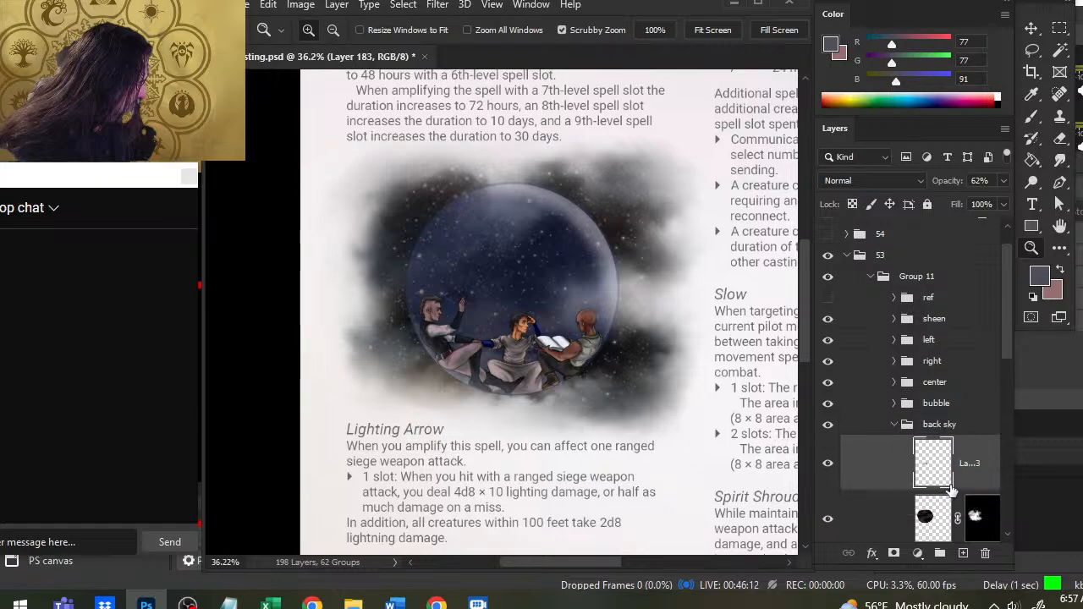
left_click(947, 426)
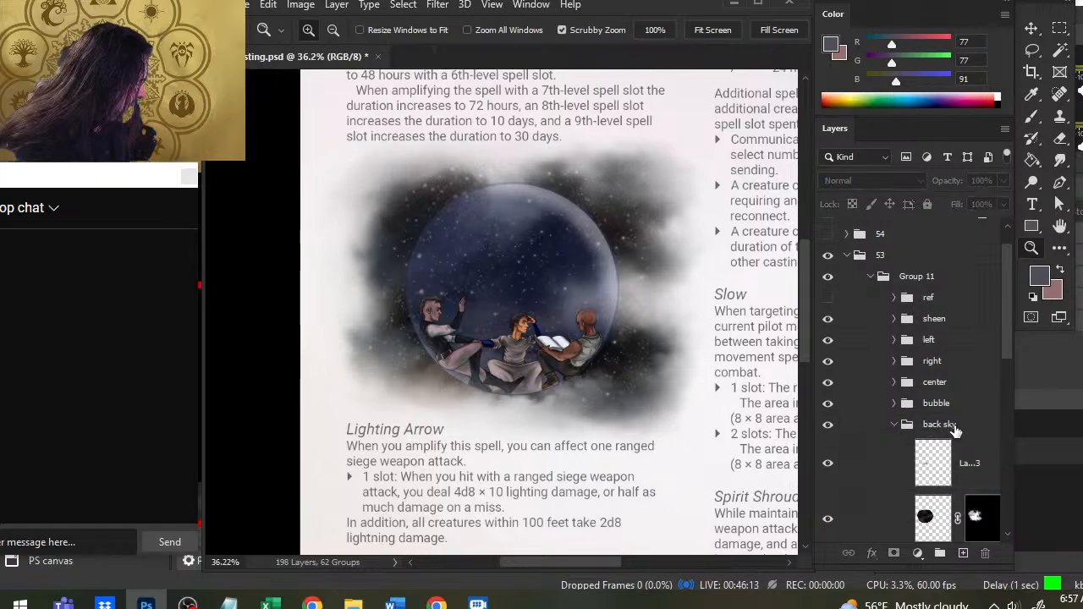
left_click(895, 426)
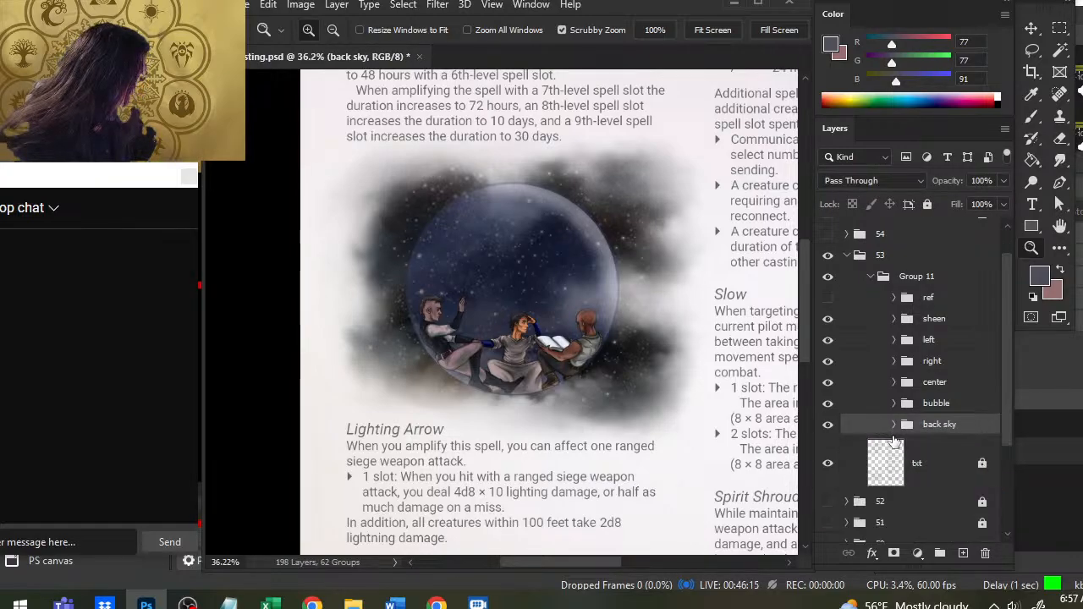
- Duplicate the "left copy" layer inside the left figure's group and hide the layer it was copied from
left_click(893, 340)
left_click(895, 382)
left_click_drag(468, 343, 547, 392)
right_click(969, 368)
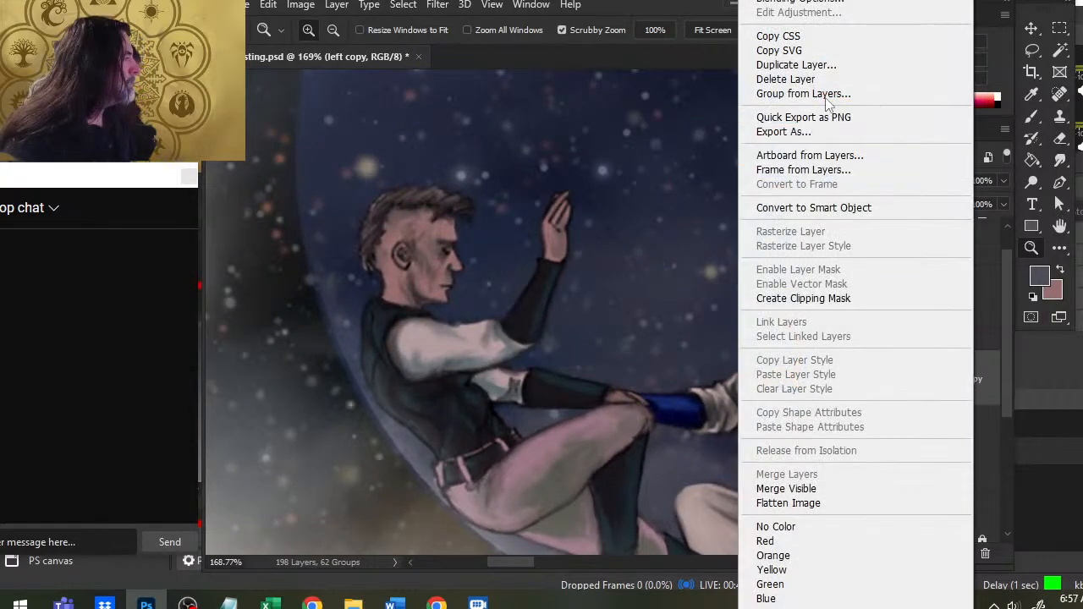
left_click(812, 65)
key("Return")
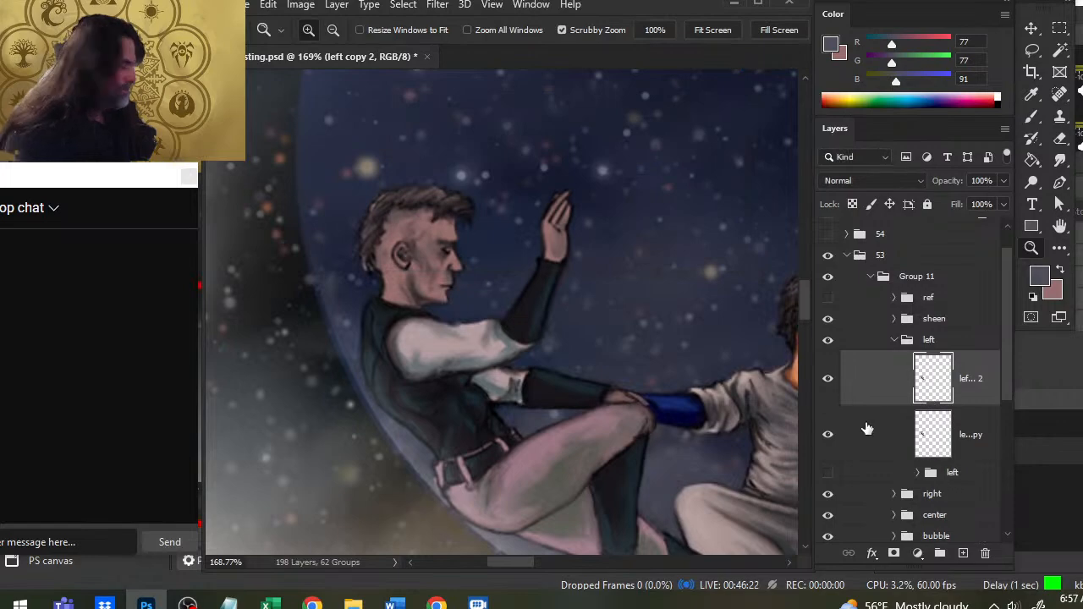
left_click(827, 434)
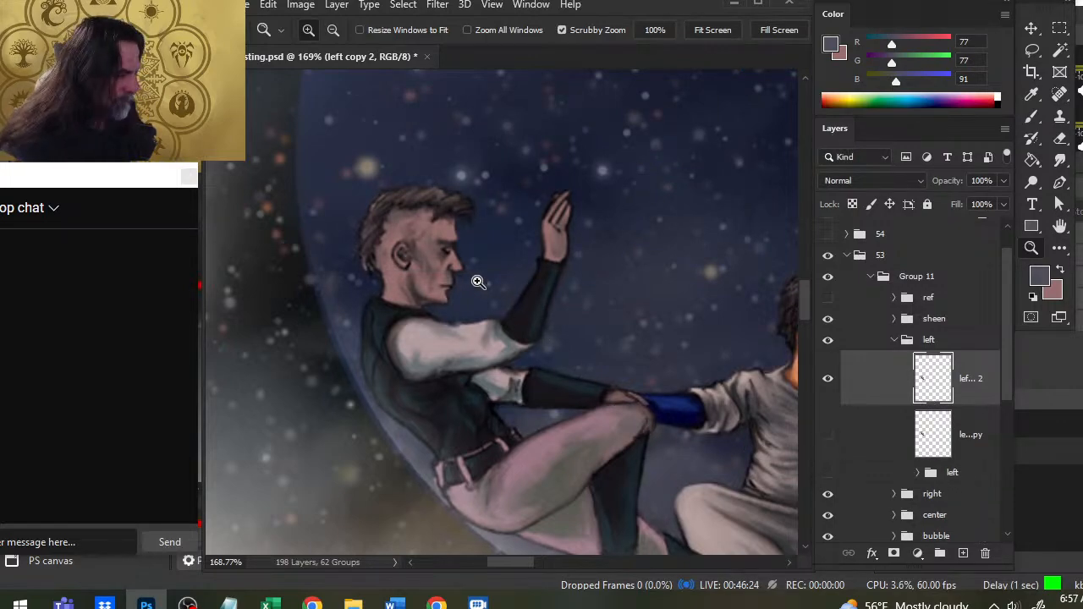
- Cut the left figure's raised forearm and hand out of the duplicate and paste them in place on their own layer
key("l")
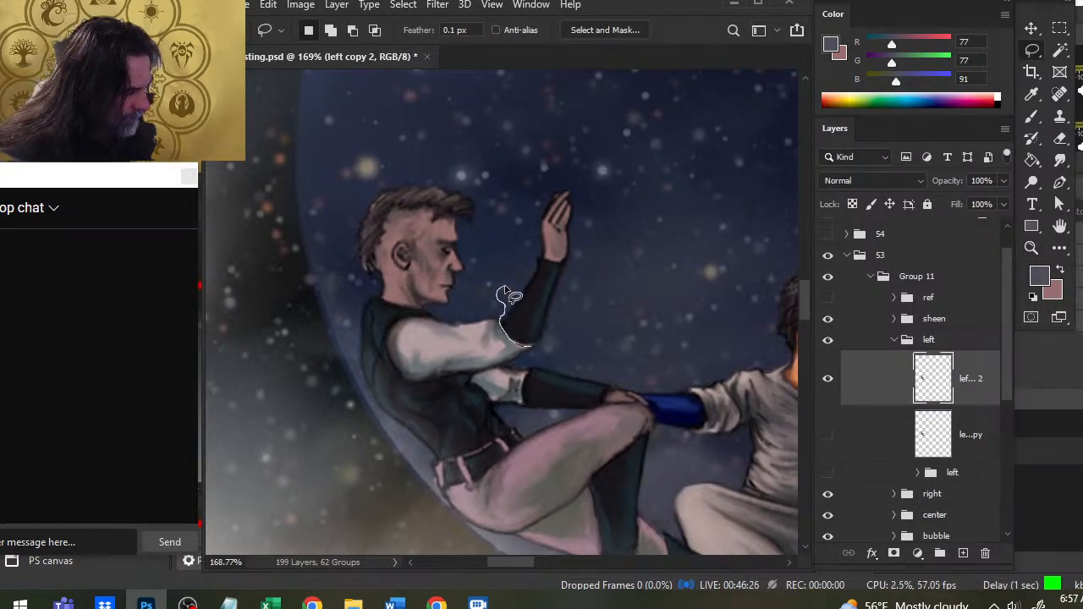
mouse_move(504, 296)
left_mouse_down()
mouse_move(626, 225)
mouse_move(504, 298)
left_mouse_up()
key("Delete")
key("ctrl+d")
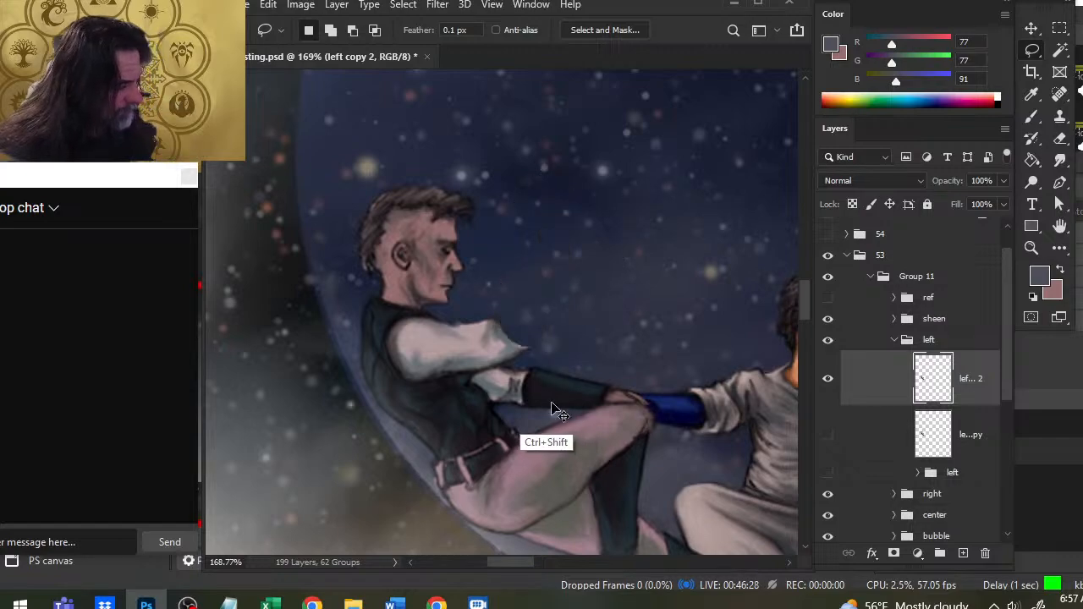
key("ctrl+shift+v")
- Free Transform the forearm layer, rotating it about 46° so the hand reaches forward and the elbow meets the white sleeve
right_click(616, 297)
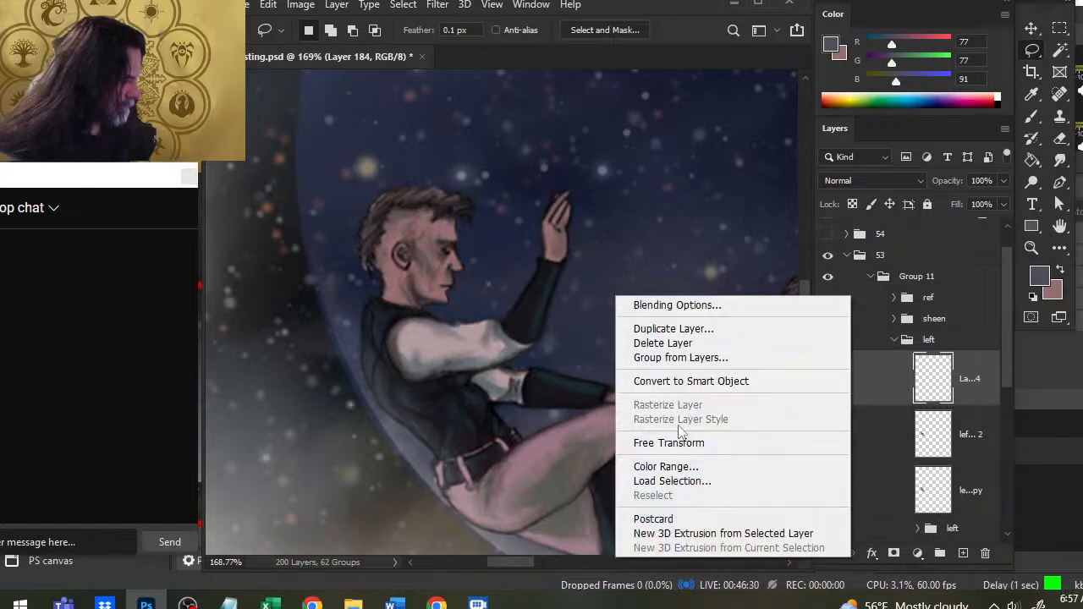
left_click(677, 442)
left_click_drag(694, 203, 679, 355)
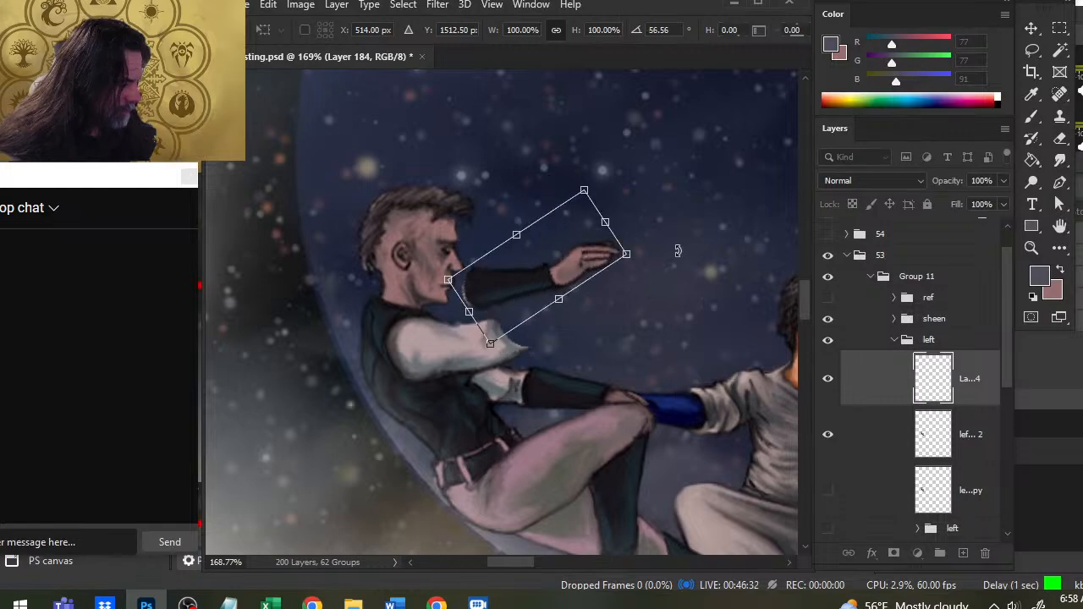
left_click_drag(558, 251, 596, 329)
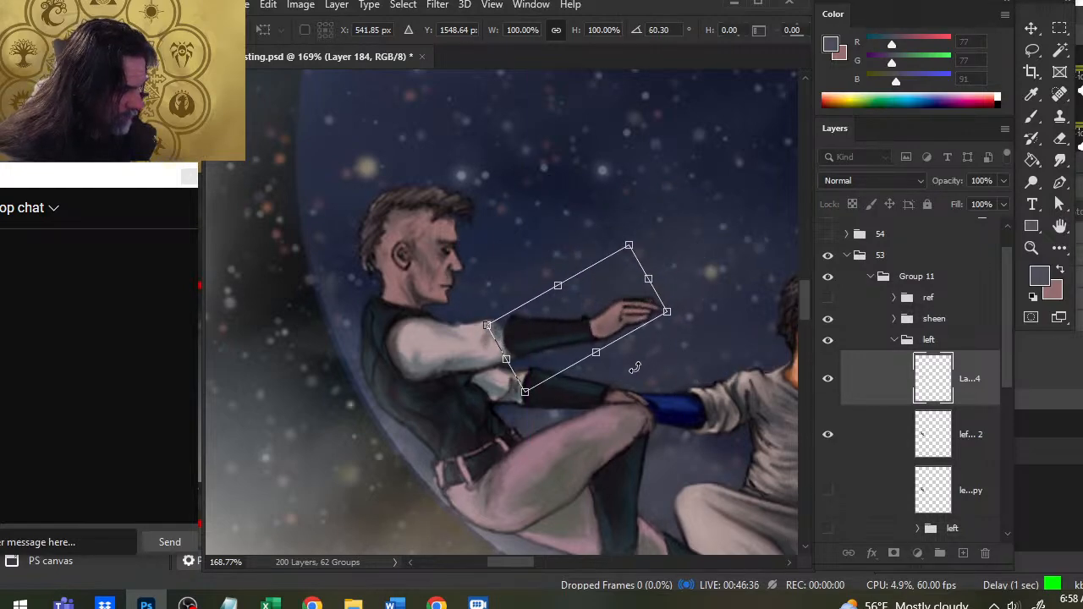
left_click_drag(715, 302, 687, 282)
mouse_move(620, 319)
left_mouse_down()
mouse_move(618, 302)
mouse_move(611, 312)
left_mouse_up()
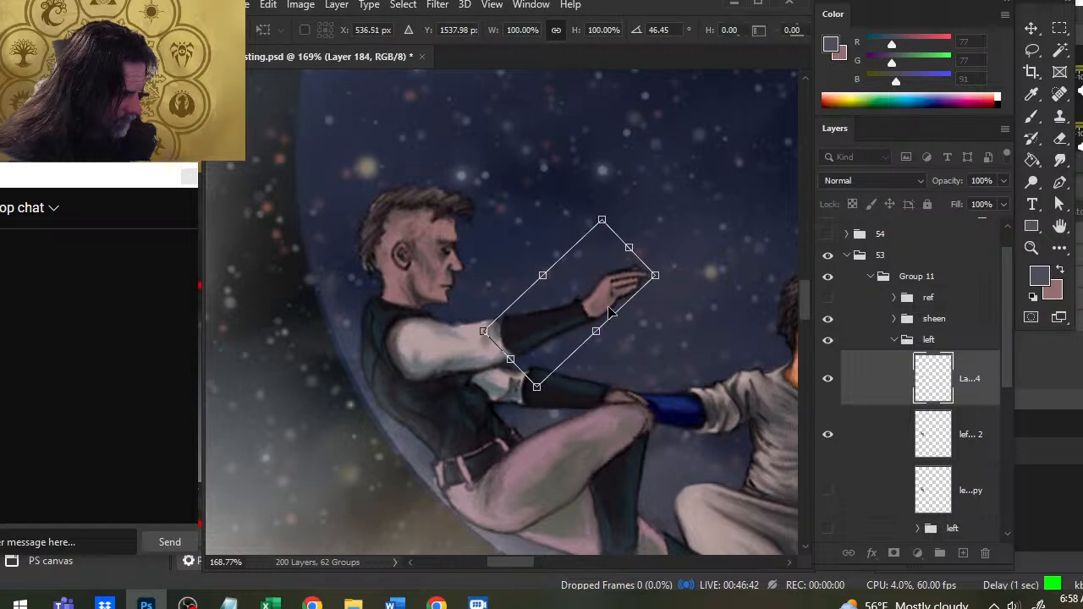
key("Return")
- Nudge the rotated forearm right and slightly up so it lines up with the sleeve opening
key("v")
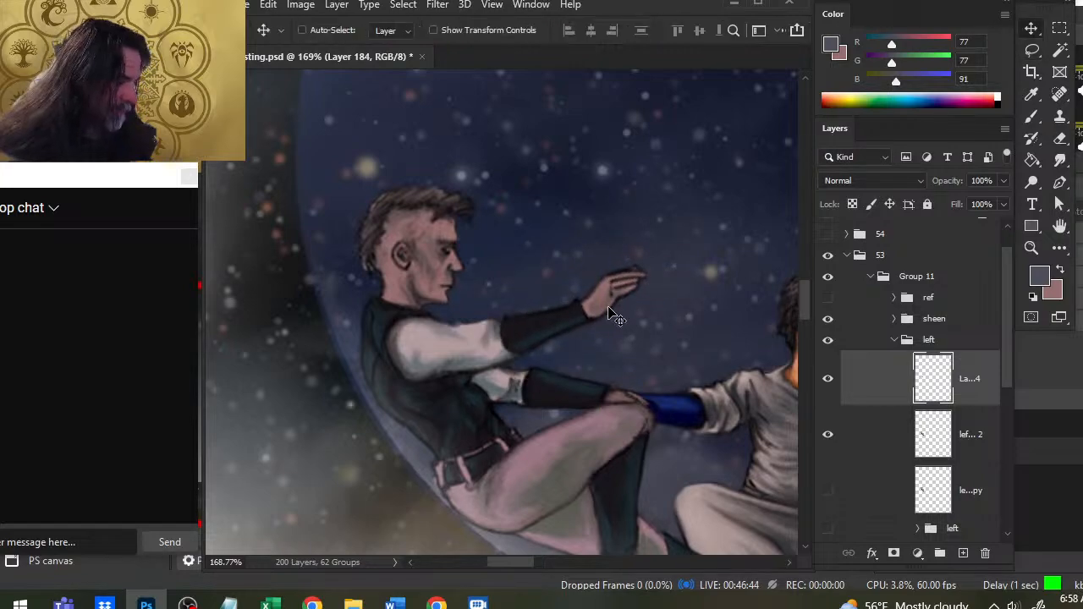
key("Right")
key("Right")
key("Right")
key("Right")
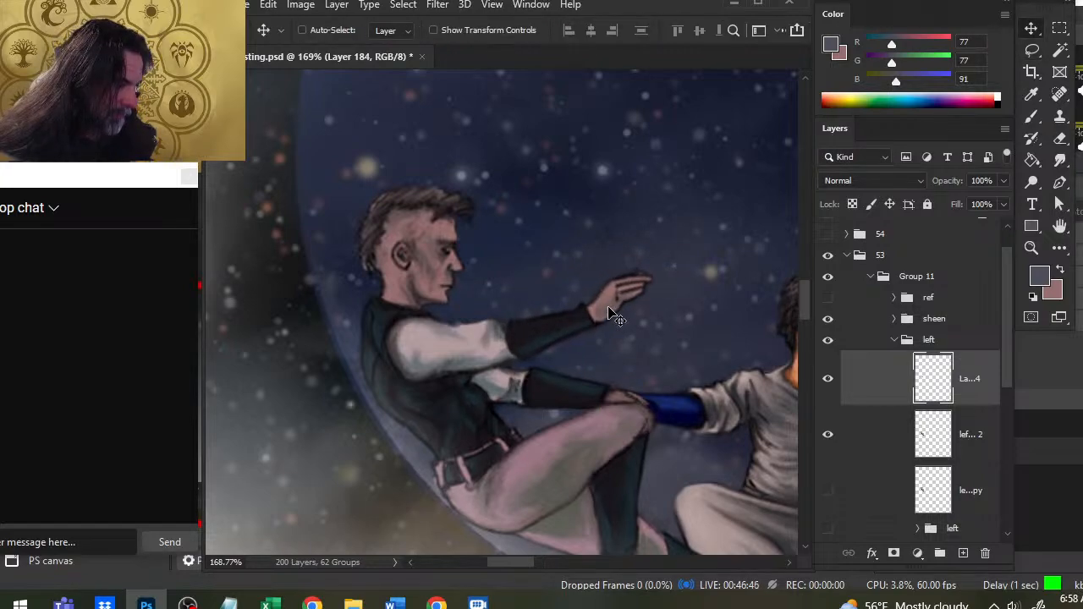
key("Up")
key("Up")
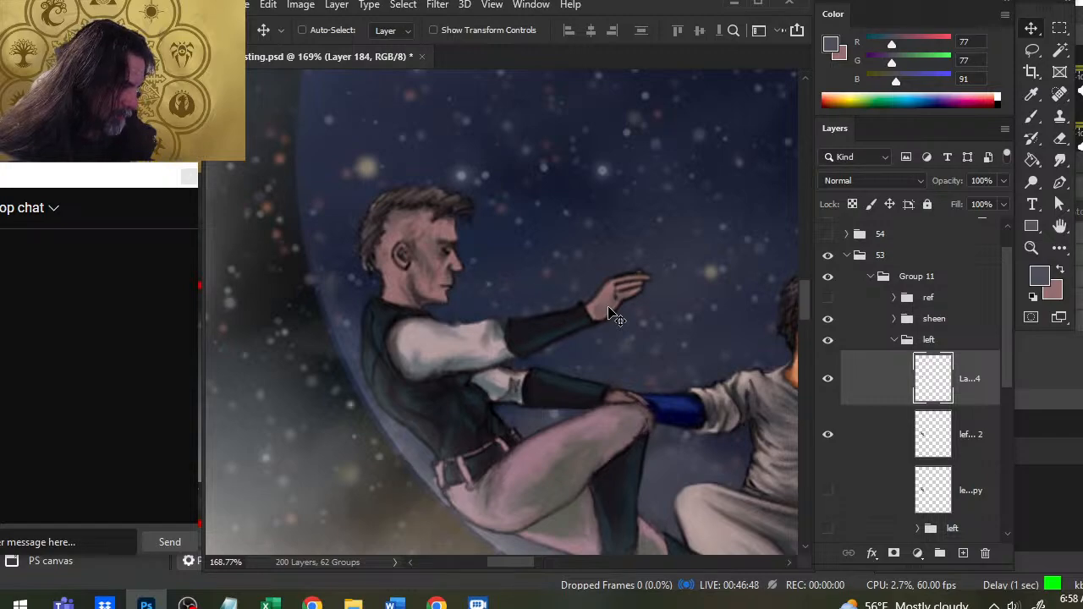
key("z")
left_click_drag(584, 312, 512, 296)
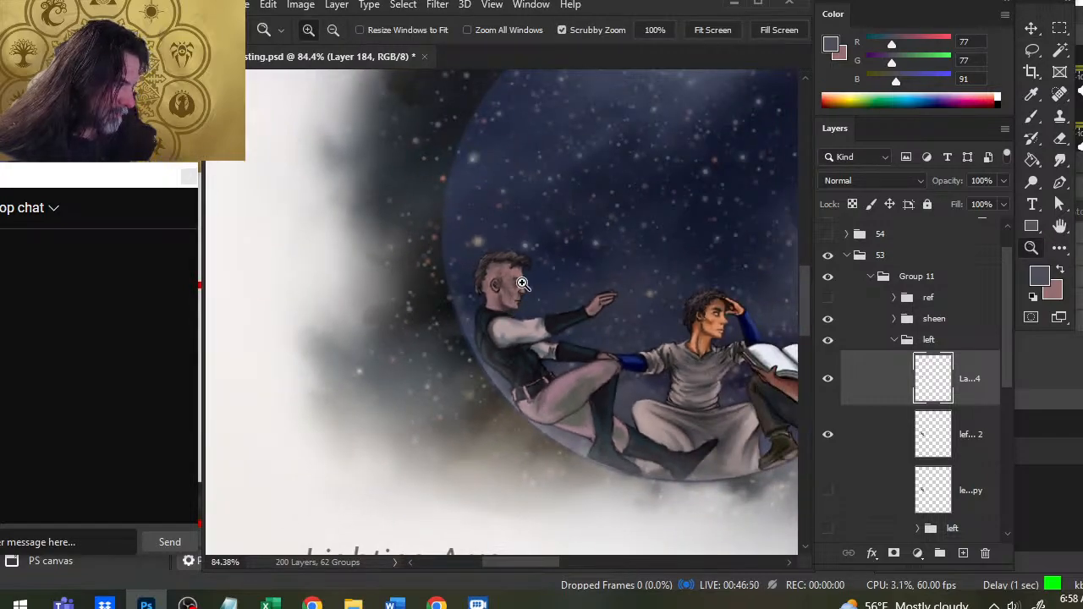
left_click_drag(652, 384, 579, 348)
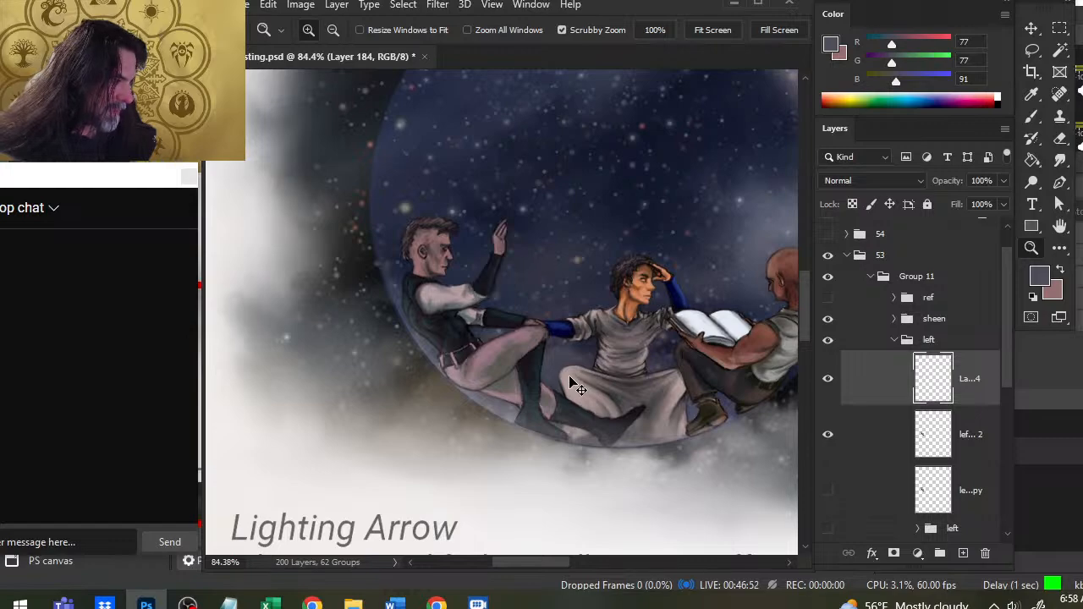
- Remove the separate forearm layer and the hidden "left copy" layer, and collapse the left figure's group
key("Delete")
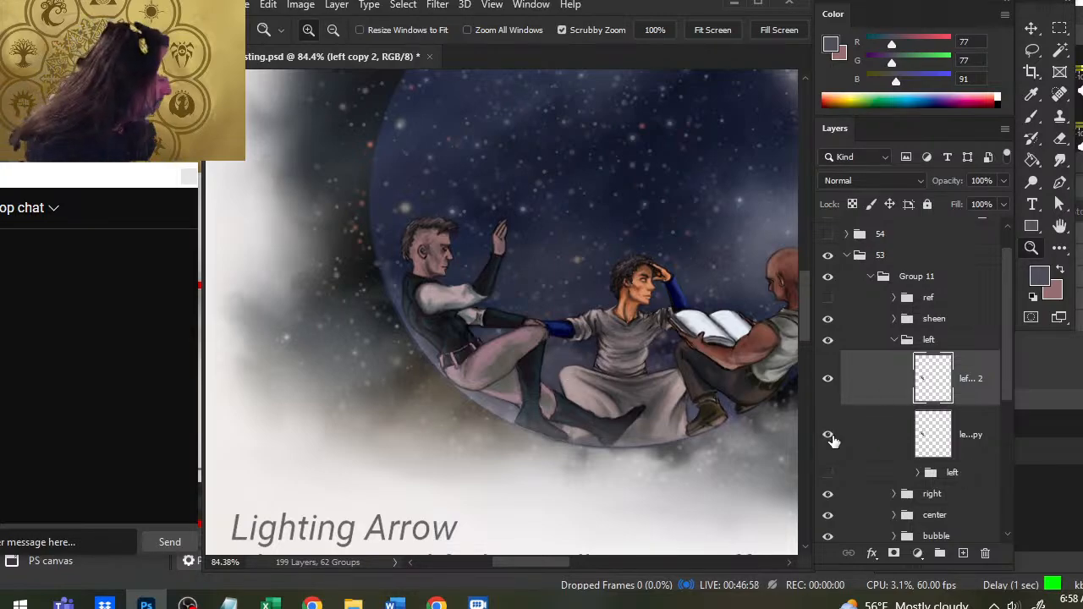
left_click(846, 438)
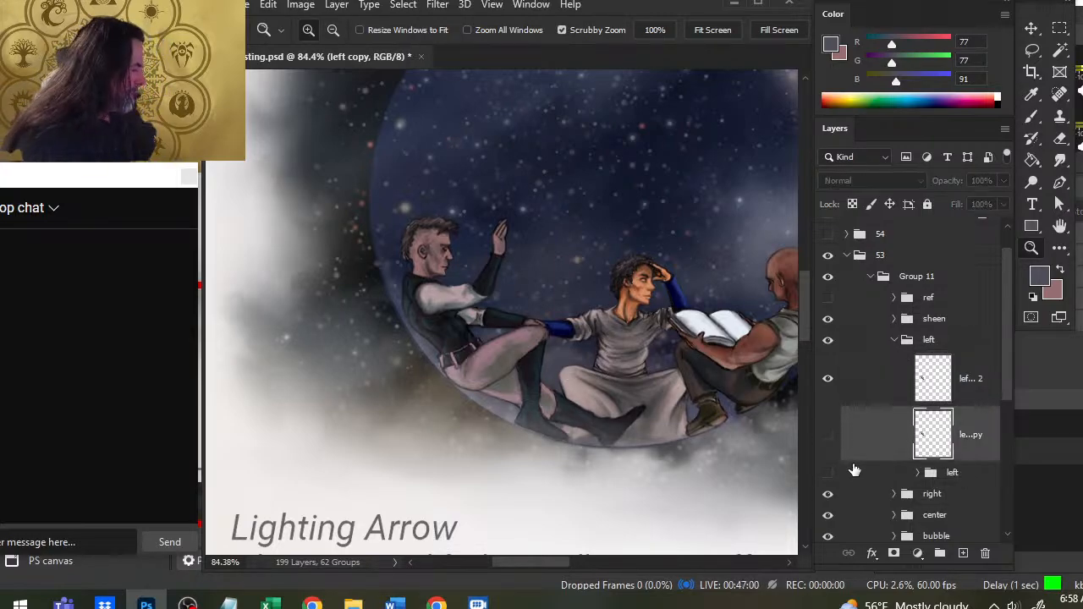
key("Delete")
left_click(894, 339)
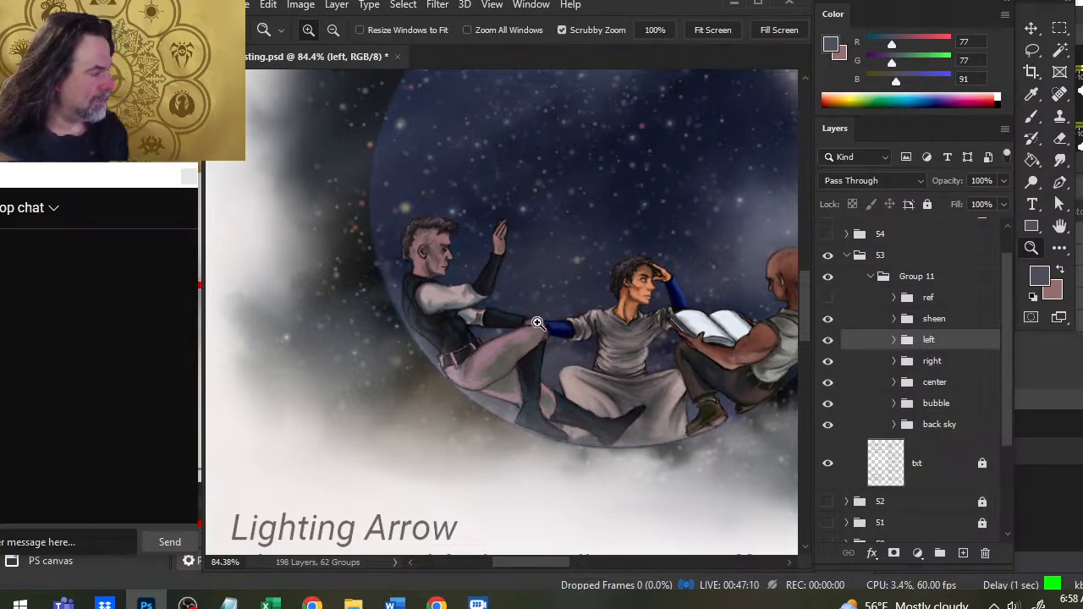
- Review the three figures and the surrounding clouds in the complete bubble illustration on the page
left_click_drag(616, 339, 533, 337)
left_click_drag(662, 337, 445, 330)
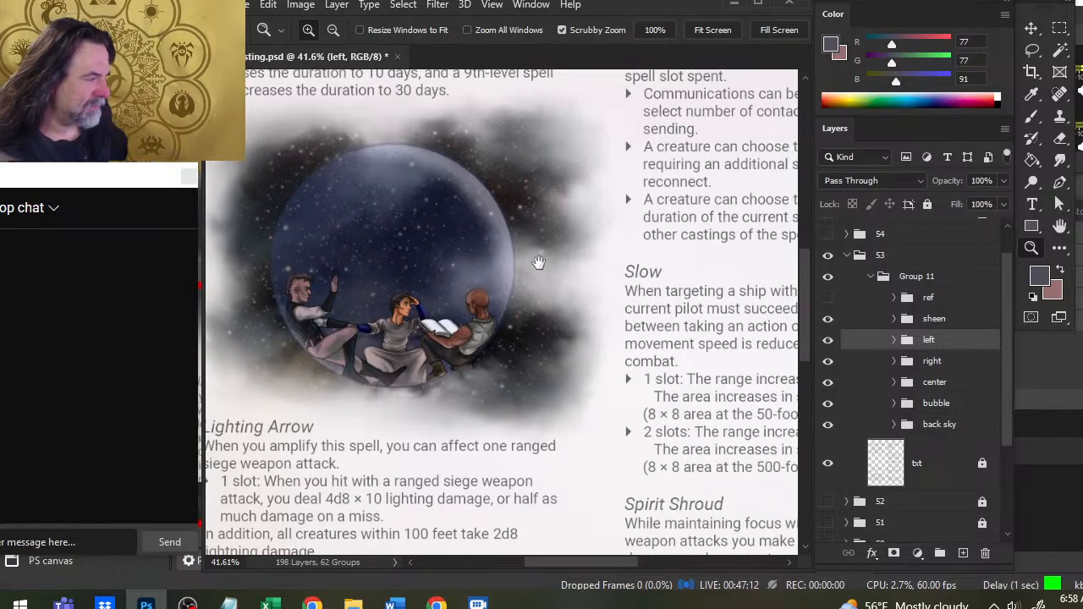
left_click_drag(612, 288, 657, 278)
left_click_drag(577, 322, 567, 238)
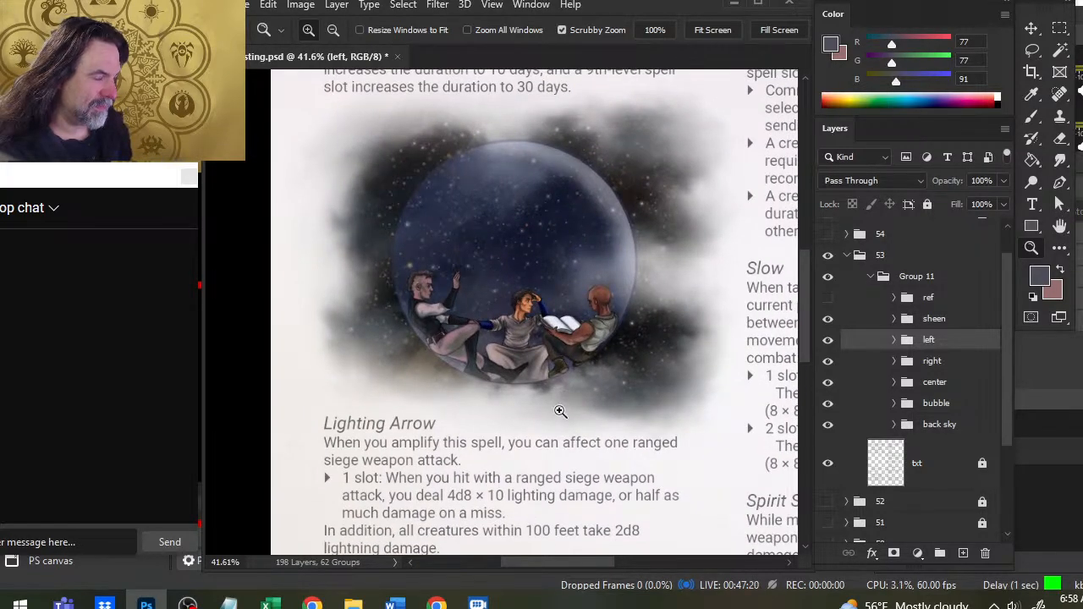
- Expand the "right" group and add a new layer above the right figure's merged copy for the book details
left_click_drag(618, 392, 766, 377)
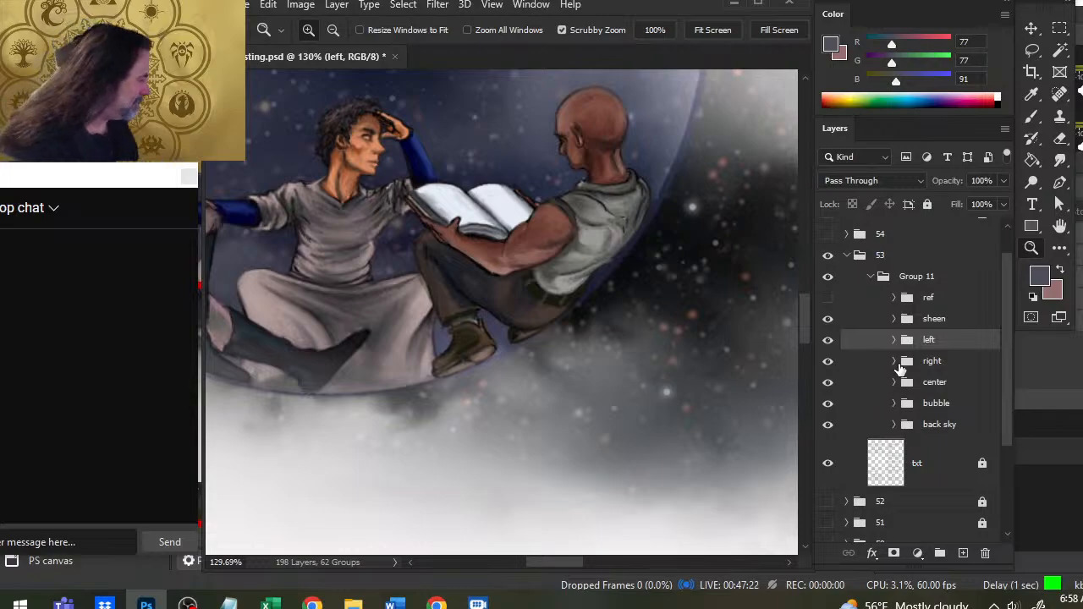
left_click(900, 368)
left_click(967, 399)
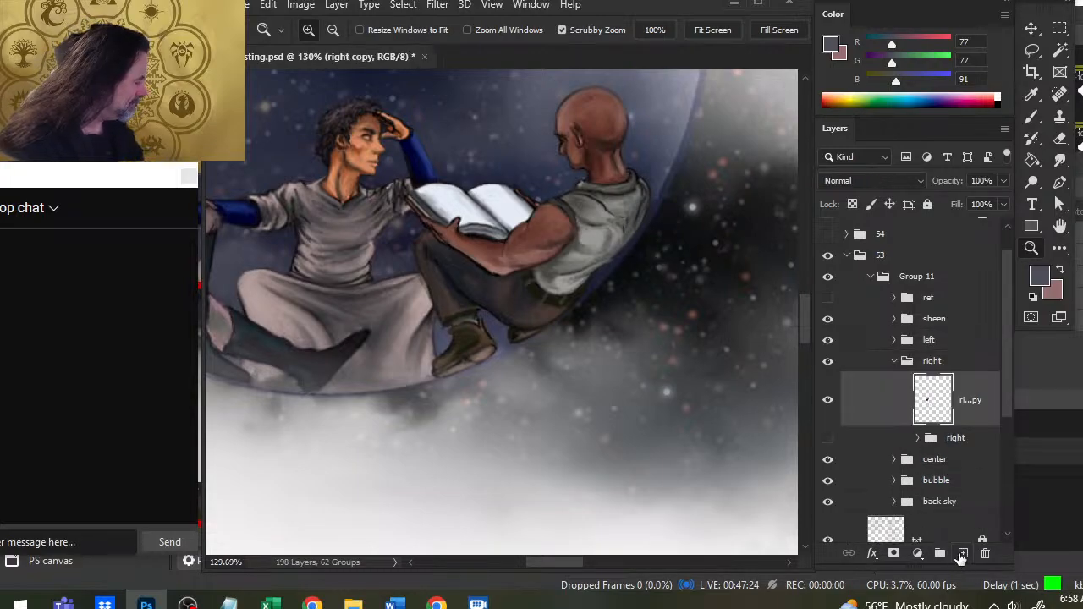
left_click(962, 554)
scroll(499, 300, "up", 3)
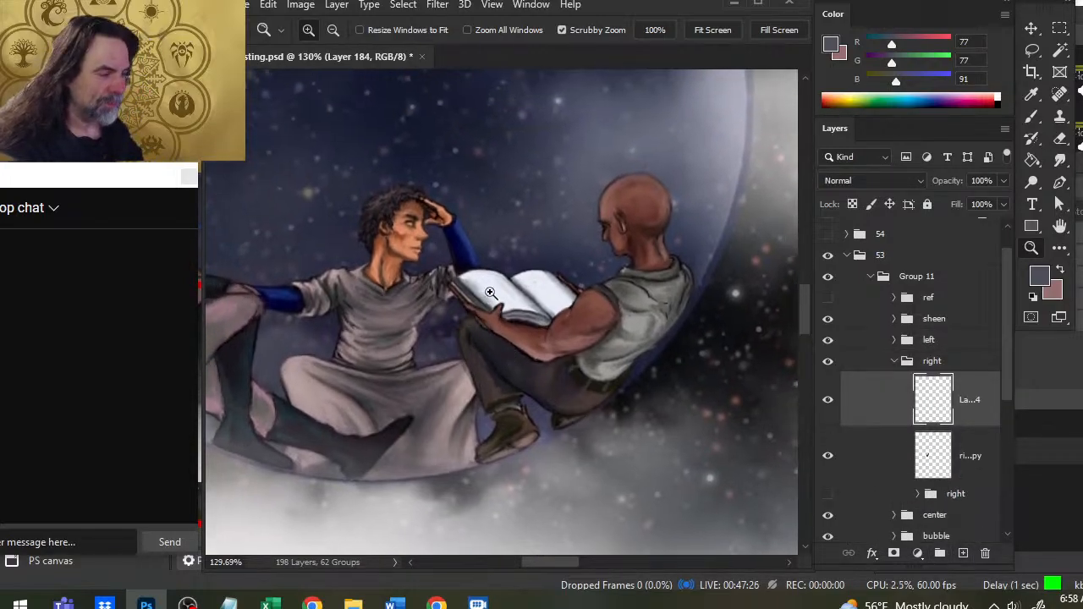
- Draw a small triangle symbol and a first text line on the book's left page with a 1 px near-black brush (35, 38, 41)
key("b")
mouse_move(490, 292)
left_mouse_down()
mouse_move(524, 290)
mouse_move(530, 269)
left_mouse_up()
left_click(548, 270, "alt")
key("bracketleft")
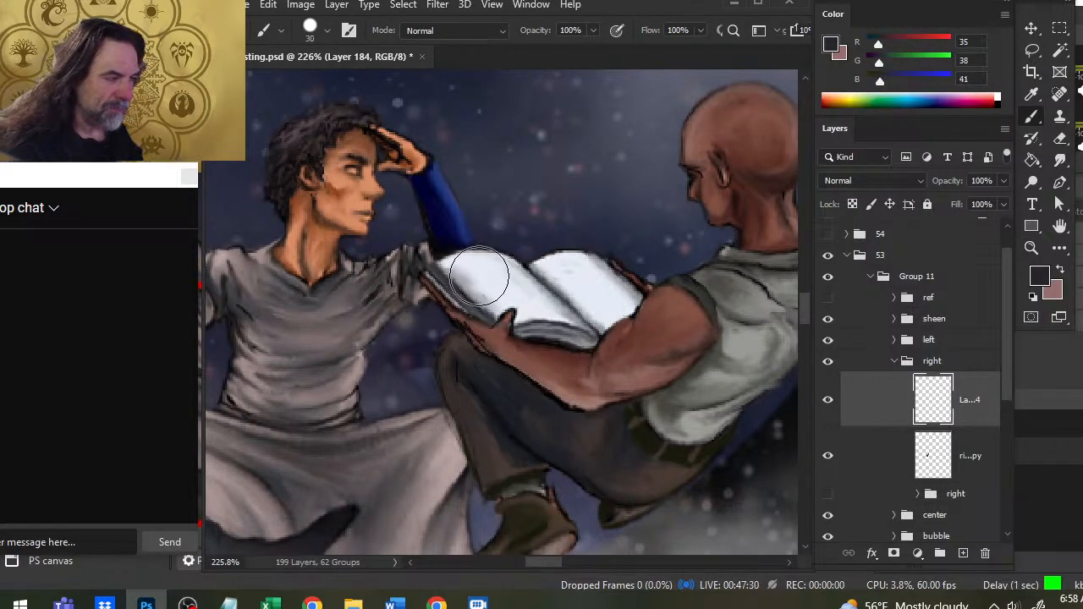
key("bracketleft")
key("bracketleft")
key("bracketleft")
key("bracketleft")
key("bracketleft")
key("bracketleft")
key("bracketleft")
key("bracketleft")
key("bracketleft")
key("bracketleft")
key("bracketleft")
key("bracketleft")
key("bracketleft")
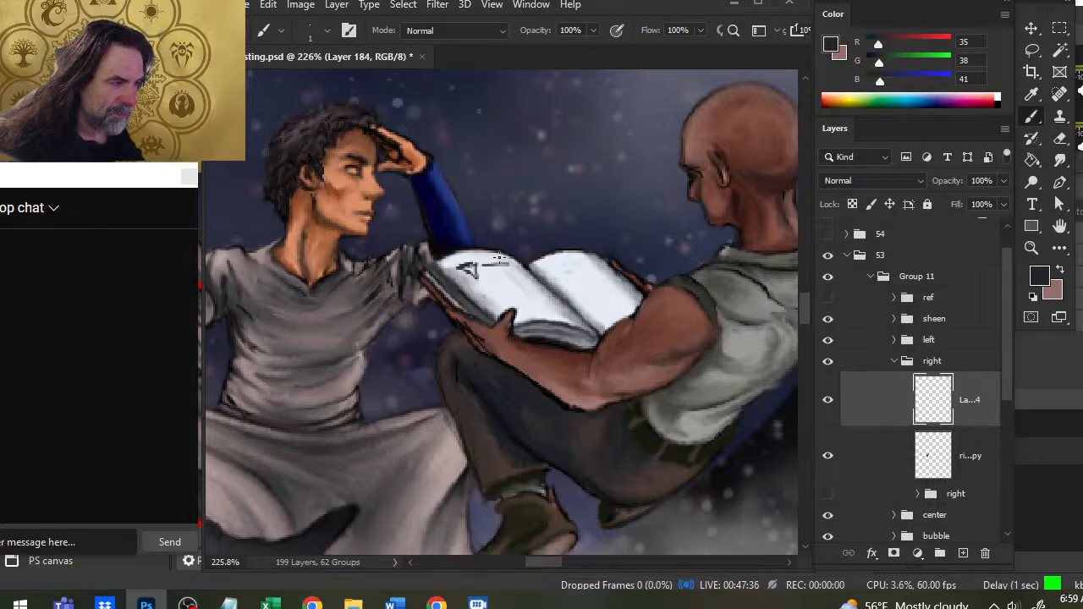
- Fill the book's left page with short rows of mock text, softening the strokes with an 8 px Smudge at 70% strength
key("r")
key("bracketleft")
key("bracketleft")
key("bracketleft")
key("bracketleft")
key("bracketleft")
key("bracketleft")
key("bracketleft")
key("bracketleft")
key("bracketleft")
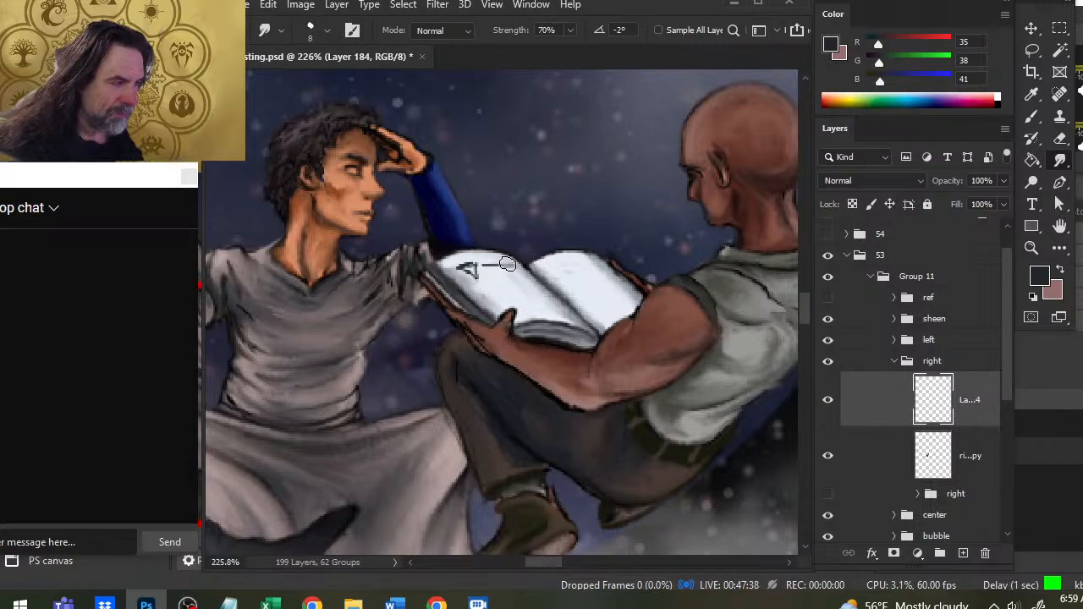
key("b")
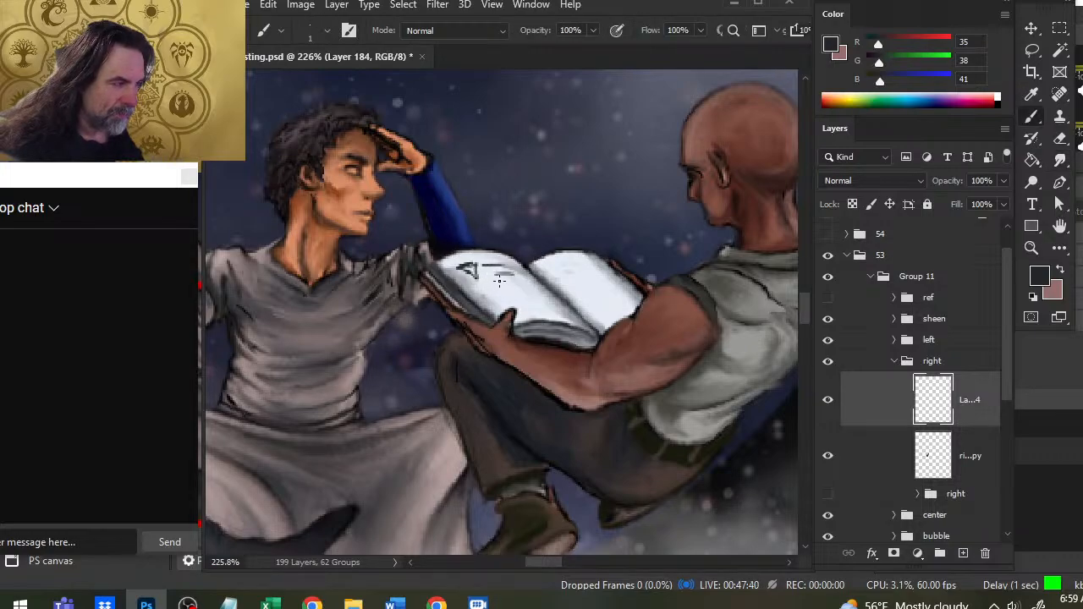
left_click_drag(503, 286, 544, 294)
key("r")
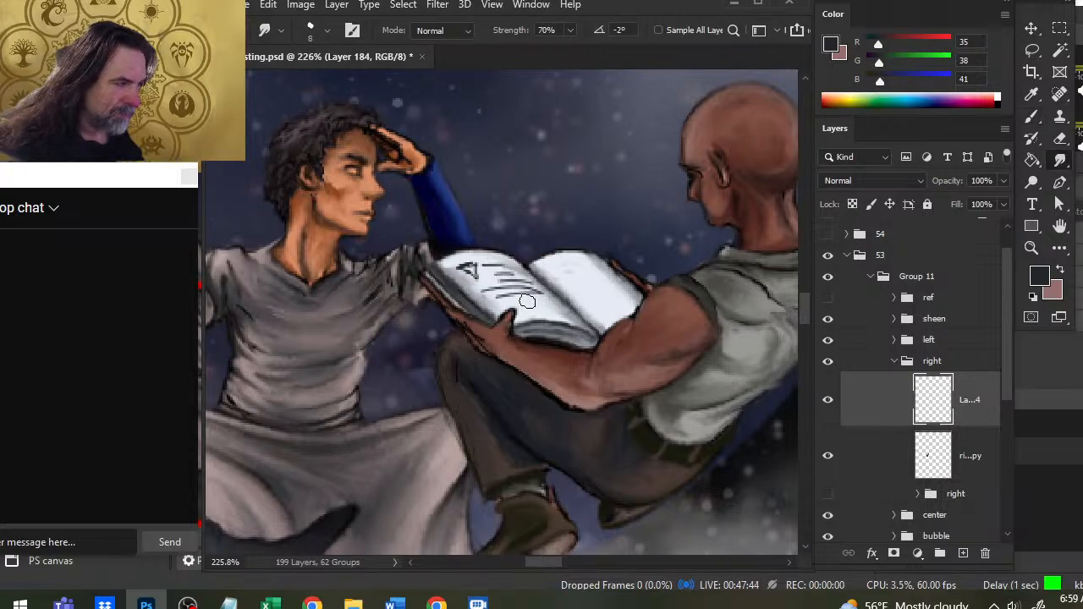
key("ctrl+z")
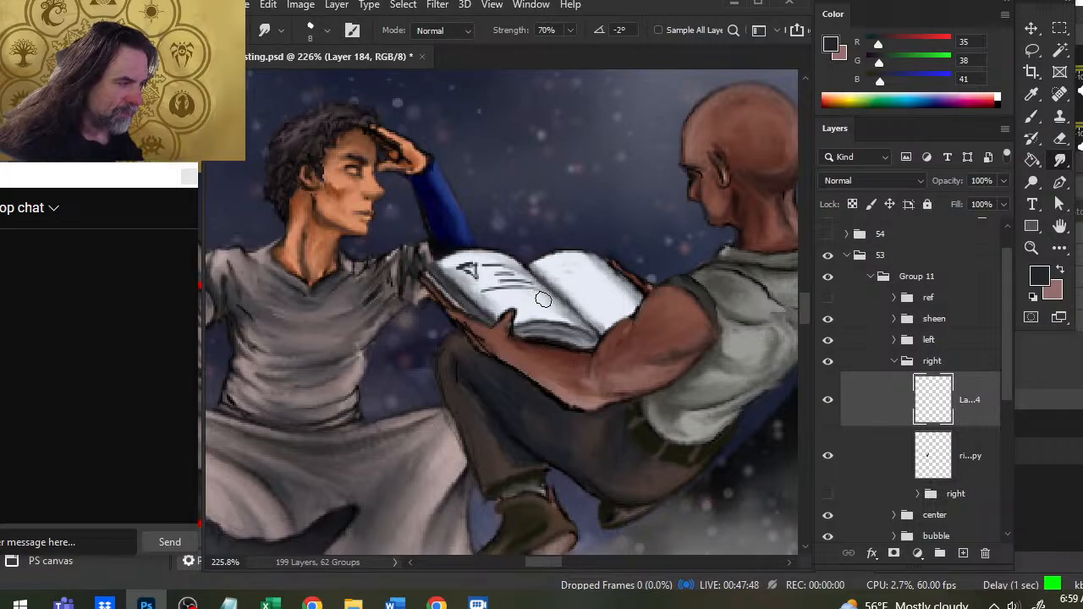
key("b")
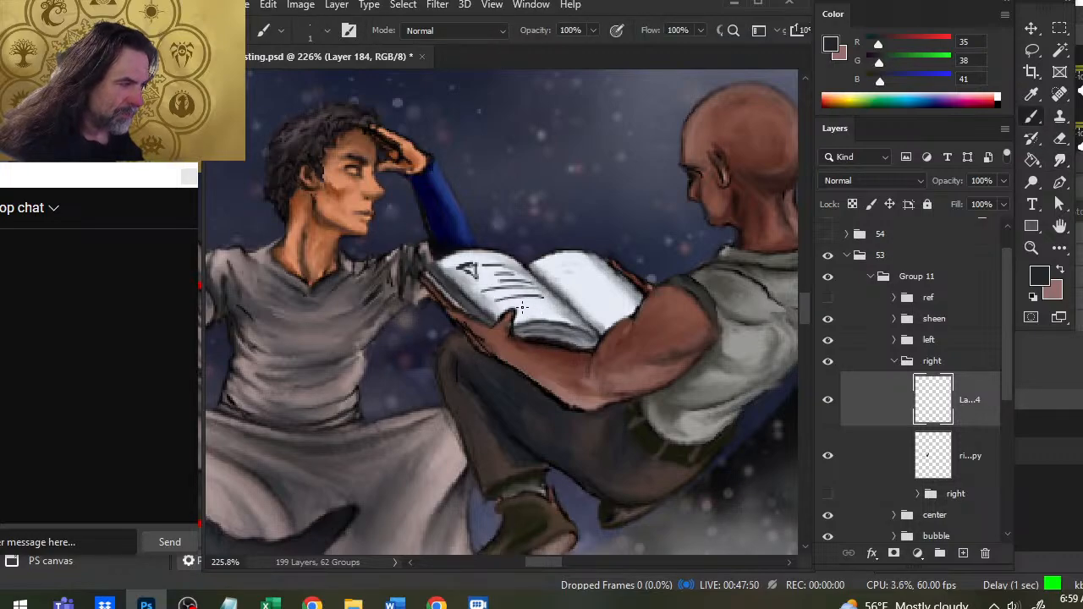
key("r")
mouse_move(550, 310)
left_mouse_down()
mouse_move(514, 299)
mouse_move(548, 303)
left_mouse_up()
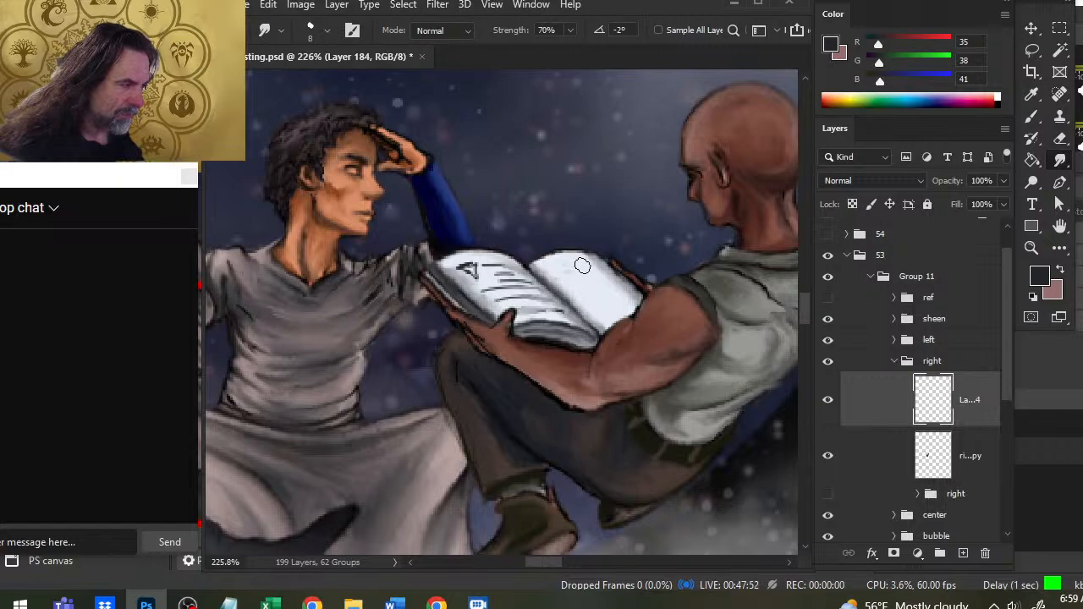
- Draw a circular diagram with small marks and short text lines on the book's right page
key("b")
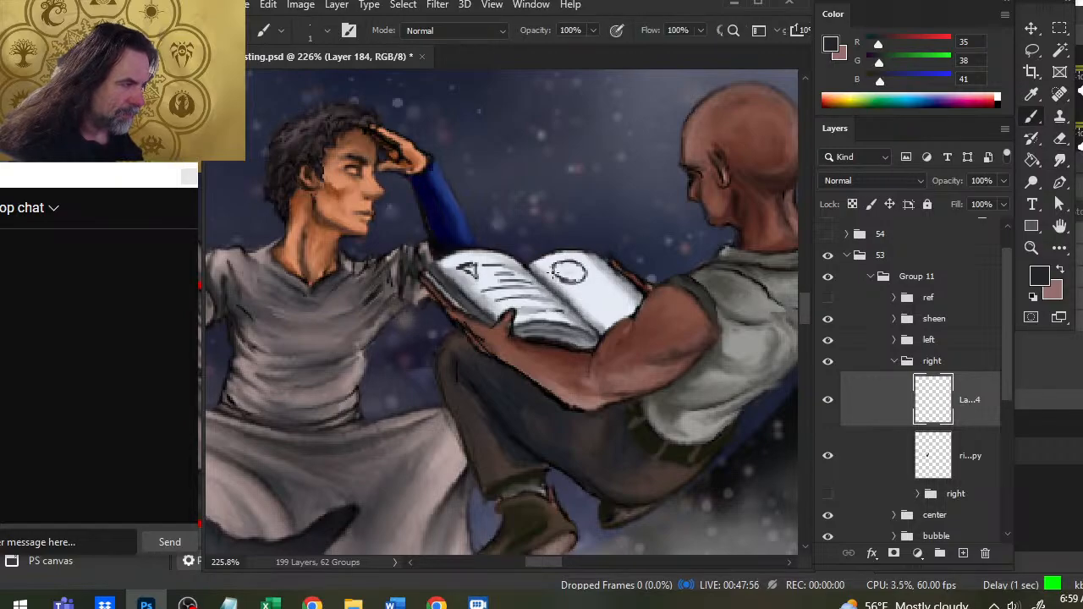
key("e")
key("b")
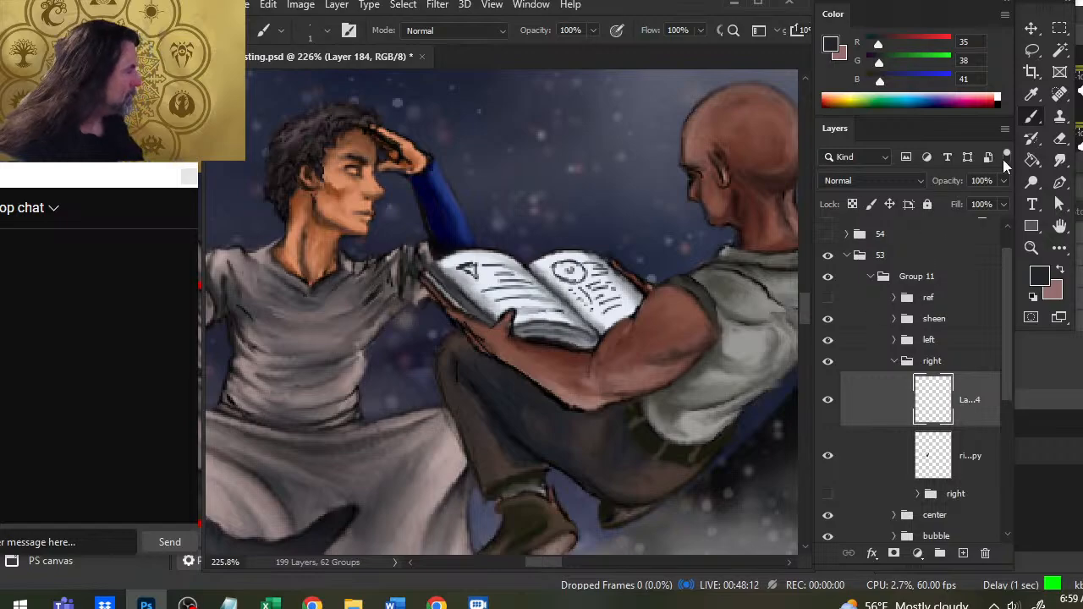
- Set the book-writing layer's opacity to 64% and save the document
left_click(1003, 181)
left_click_drag(998, 203, 978, 208)
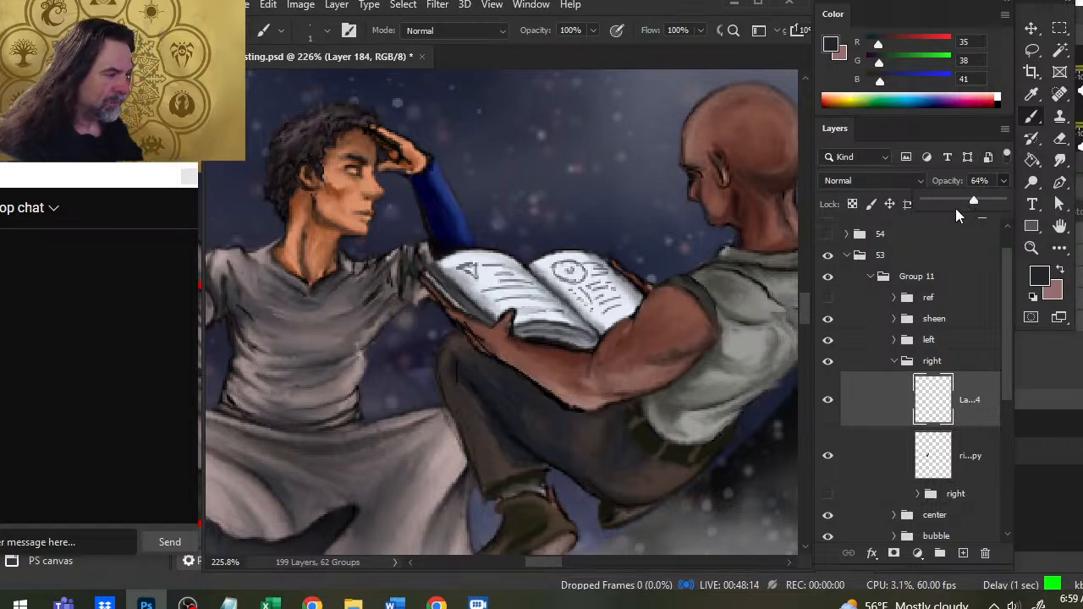
key("z")
left_click_drag(657, 375, 559, 373)
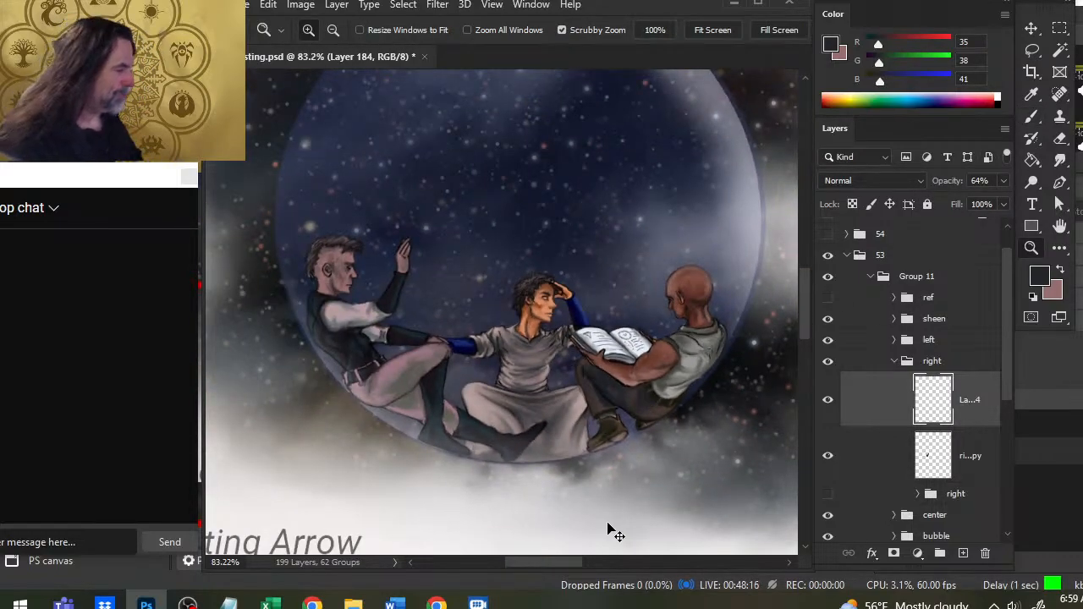
key("ctrl+s")
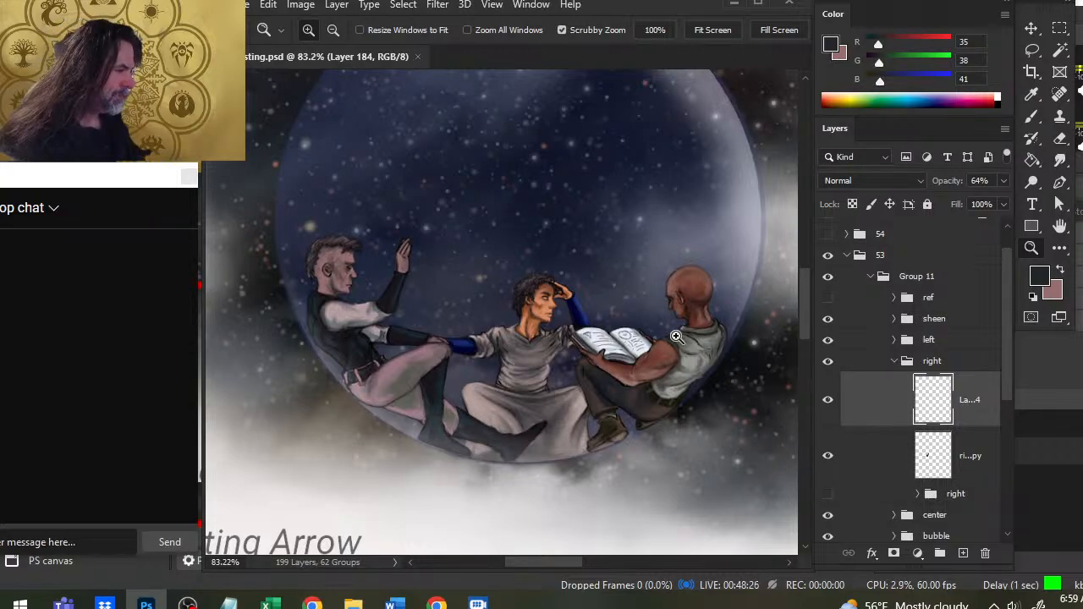
- Sample the book's pale page colour (227, 235, 245) and paint a highlight in the central figure's eye on a new layer in the "center" group
left_click_drag(586, 316, 628, 326)
key("b")
left_click(620, 346, "alt")
left_click(621, 343, "alt")
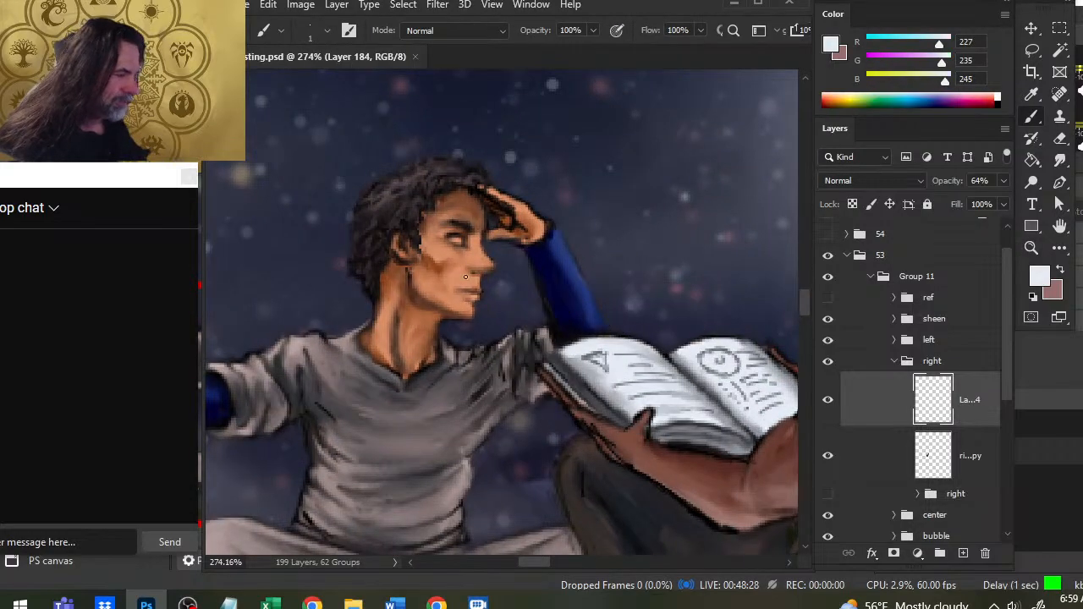
left_click(893, 361)
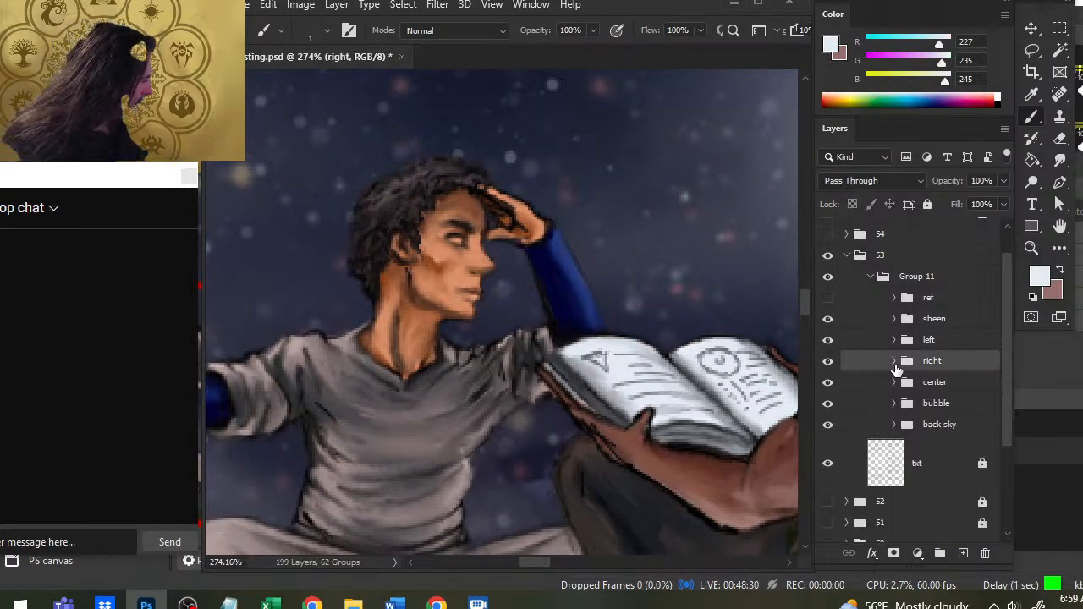
left_click(893, 321)
left_click(893, 322)
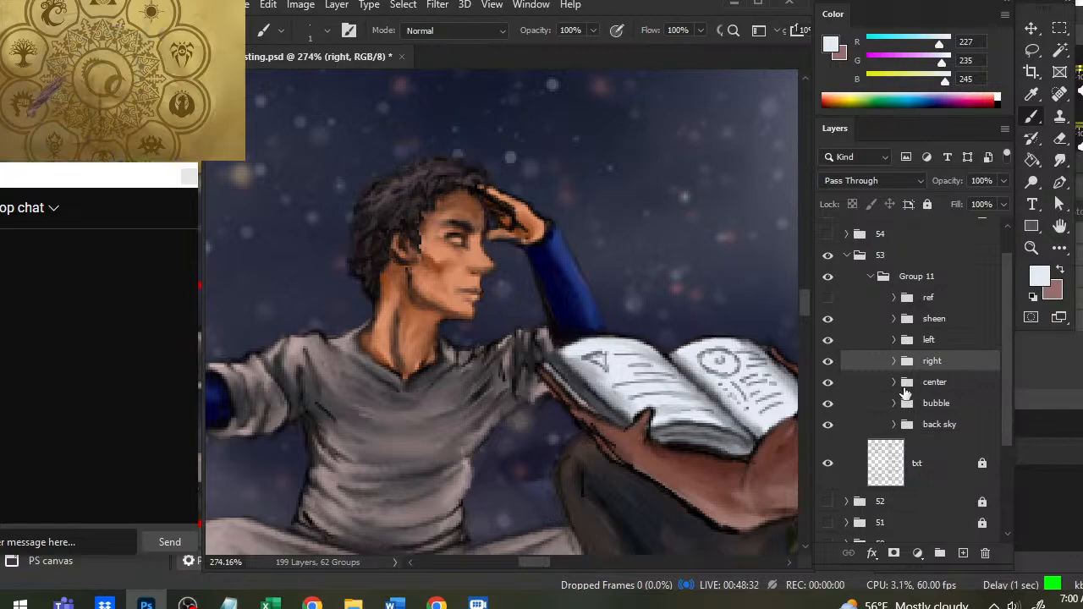
left_click(894, 382)
left_click(943, 419)
left_click(963, 552)
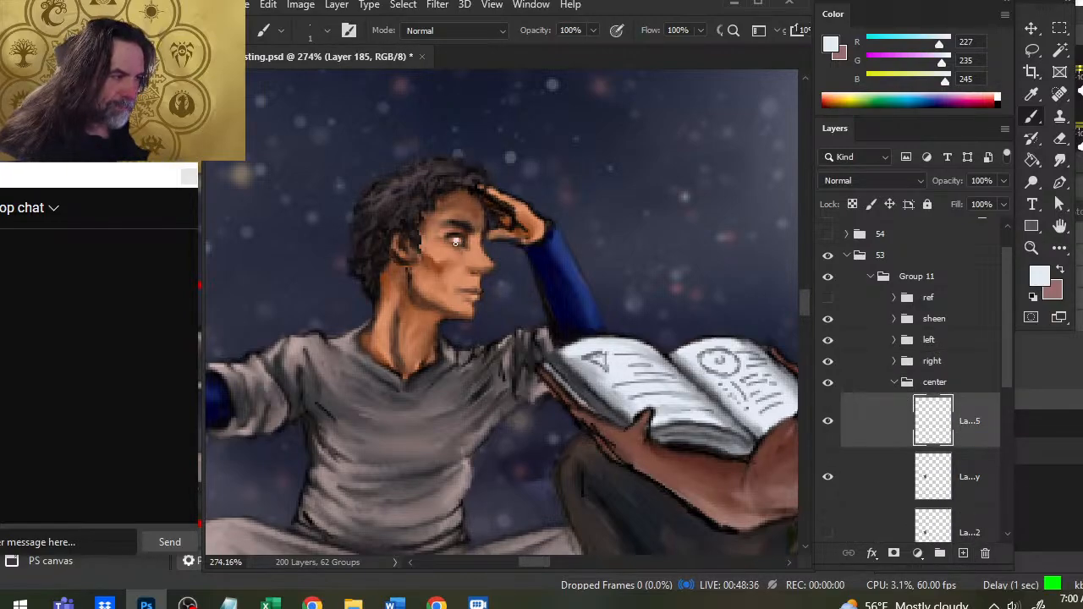
key("r")
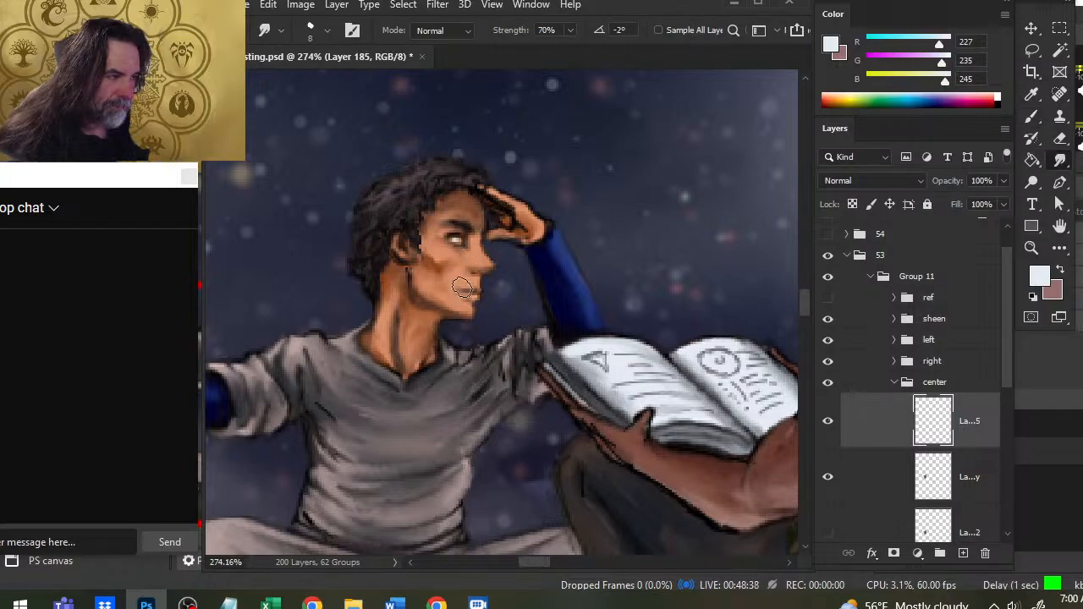
- Collapse the "center" group and add a new layer above the left figure's merged copy for his eye
key("z")
mouse_move(481, 300)
left_mouse_down()
mouse_move(439, 276)
mouse_move(406, 306)
left_mouse_up()
left_click_drag(286, 262, 391, 322)
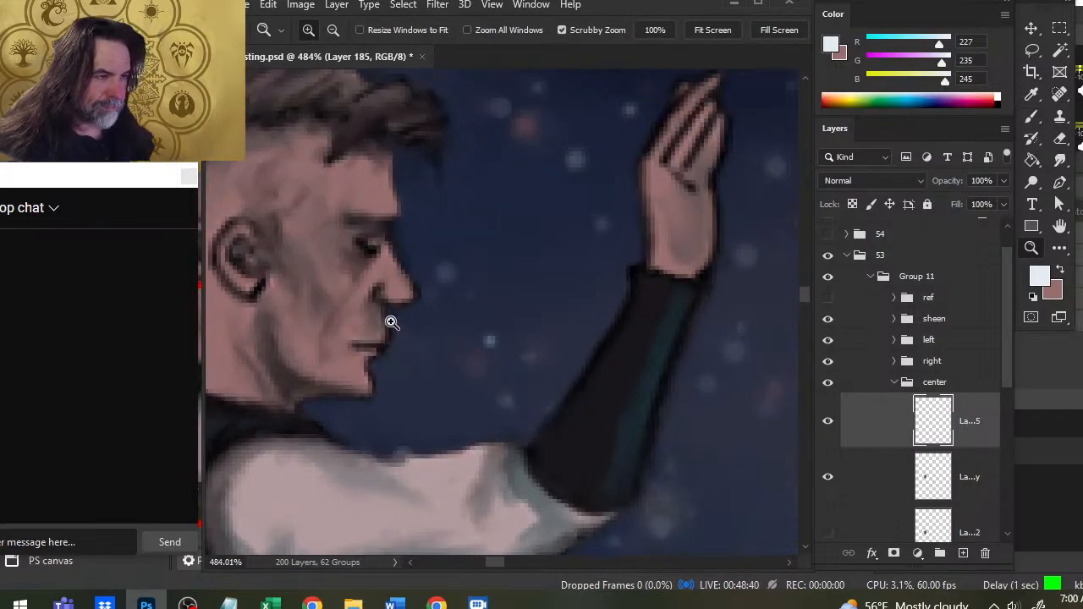
key("b")
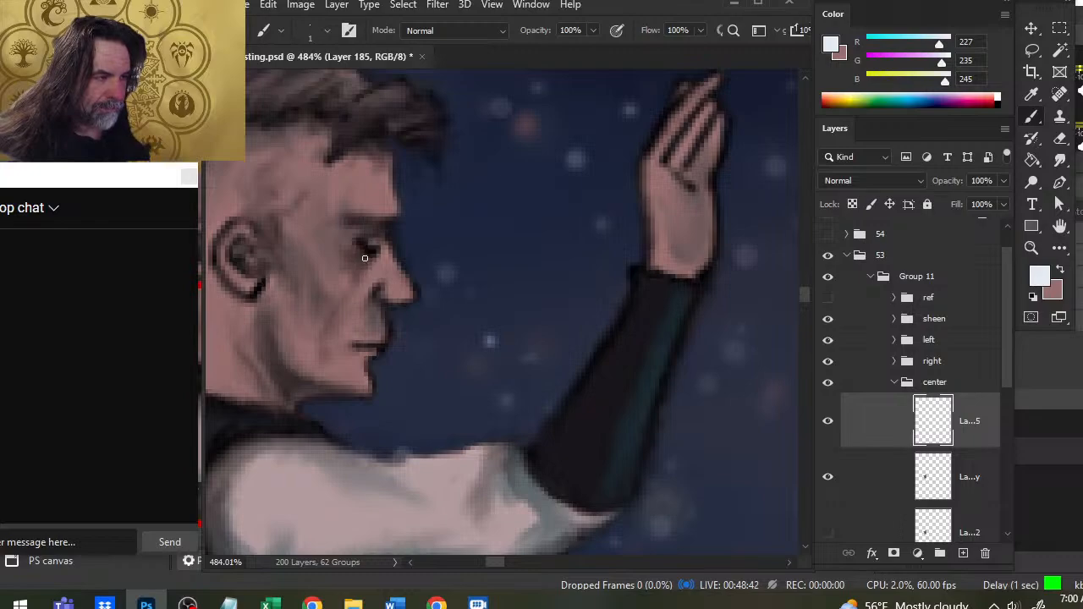
left_click(898, 383)
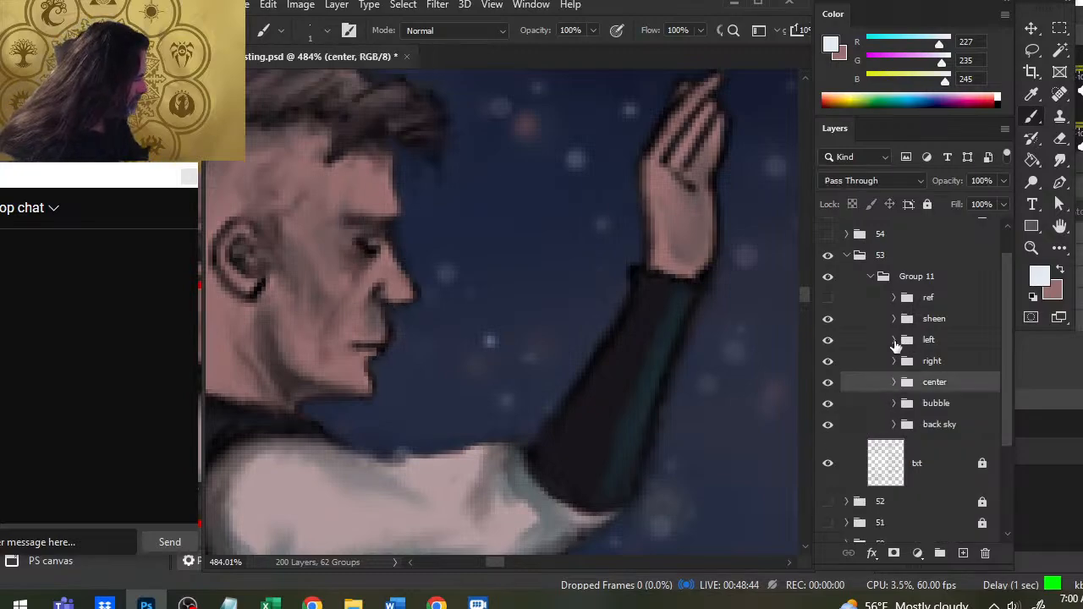
left_click(894, 339)
left_click(897, 379)
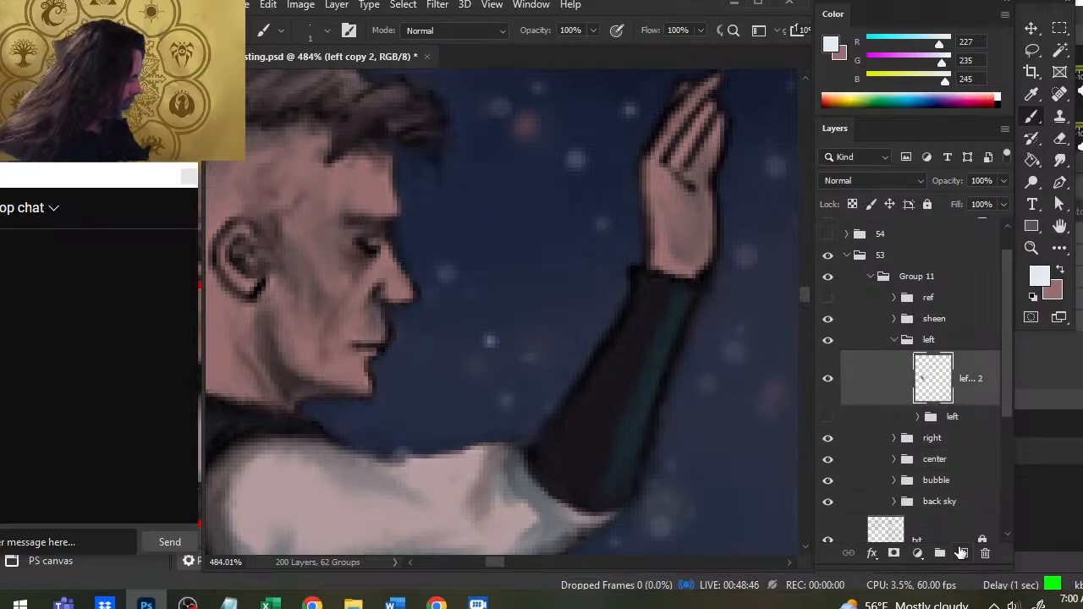
left_click(963, 552)
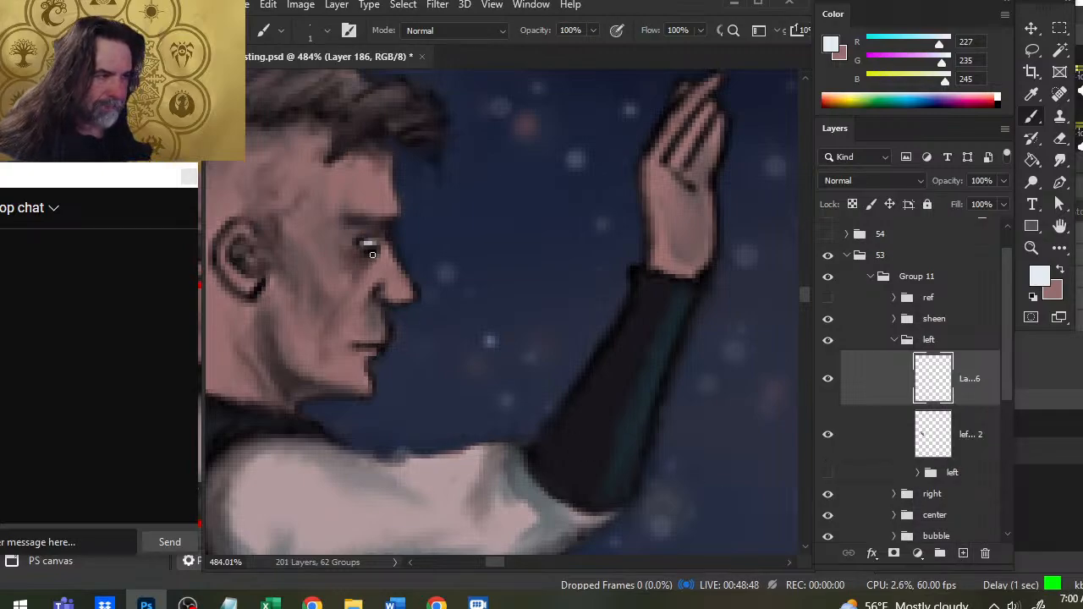
- Paint the white of the left figure's eye in the pale colour and soften it with the Smudge tool
key("r")
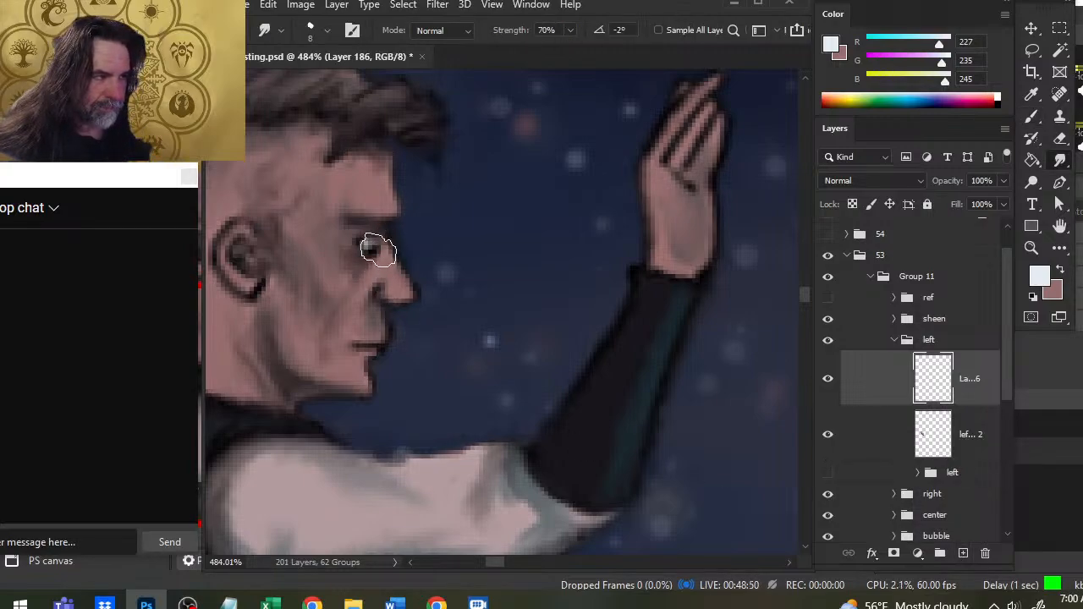
key("b")
left_click(374, 251)
key("r")
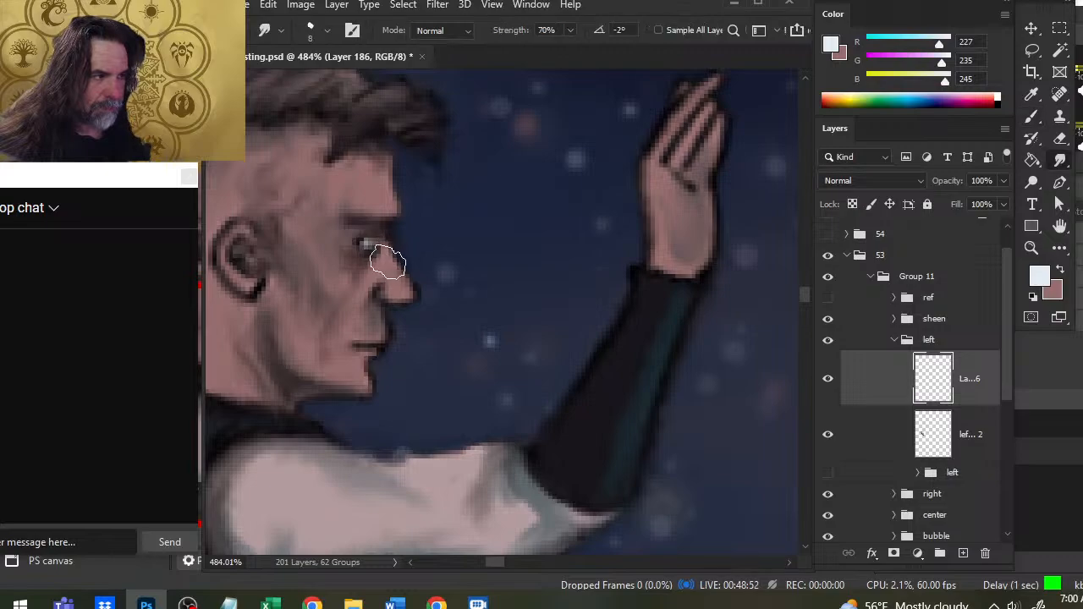
left_click_drag(387, 261, 387, 277)
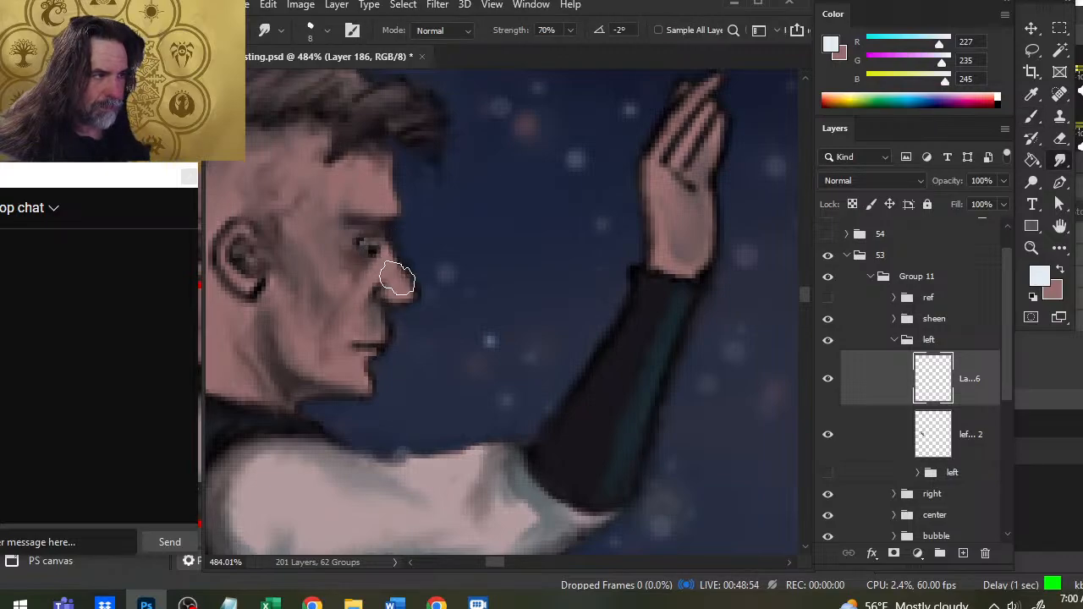
key("b")
key("r")
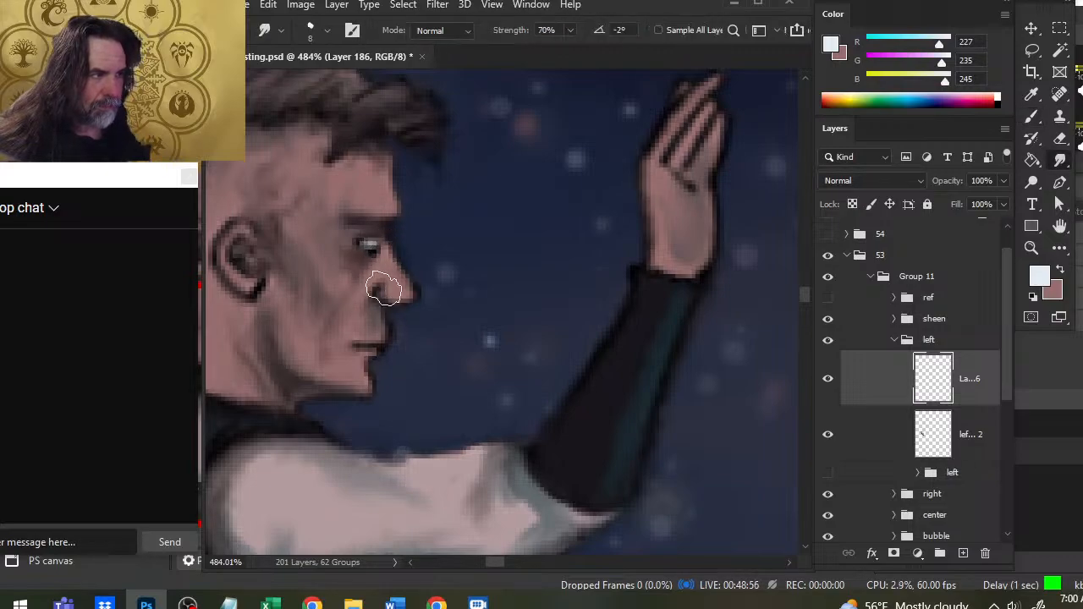
- Set the left figure's eye-highlight layer to 64% opacity and collapse the "left" group
key("z")
left_click_drag(452, 315, 370, 308)
left_click_drag(500, 341, 462, 353)
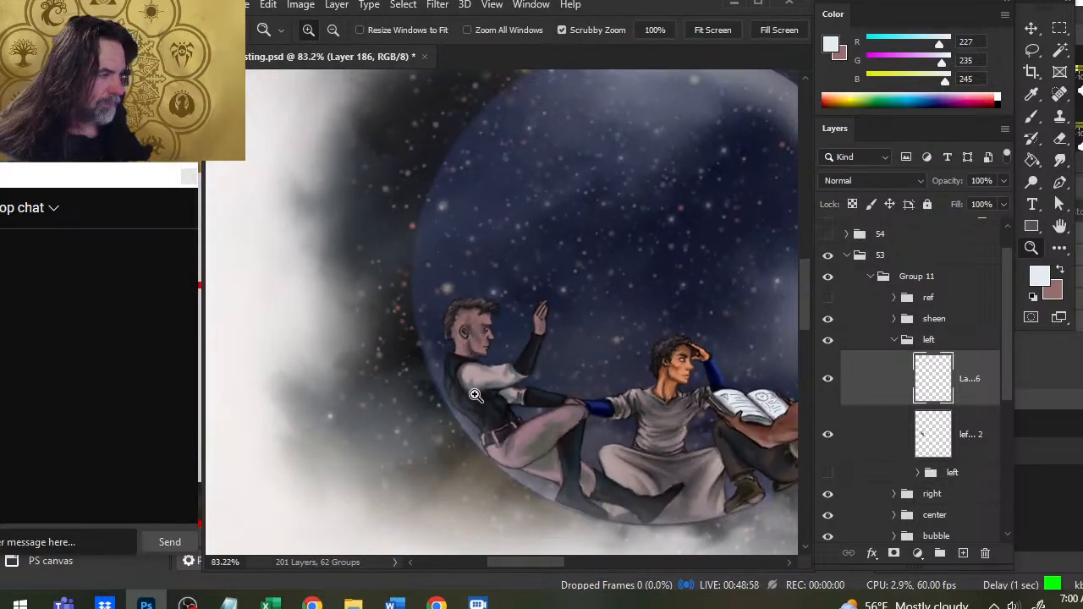
left_click(1003, 180)
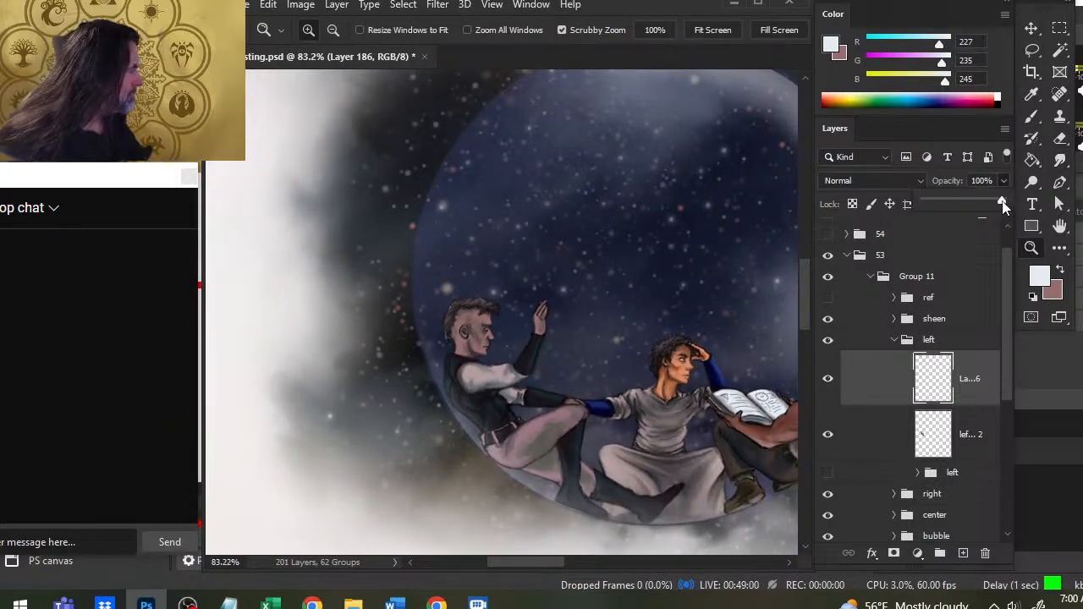
left_click_drag(1002, 204, 978, 202)
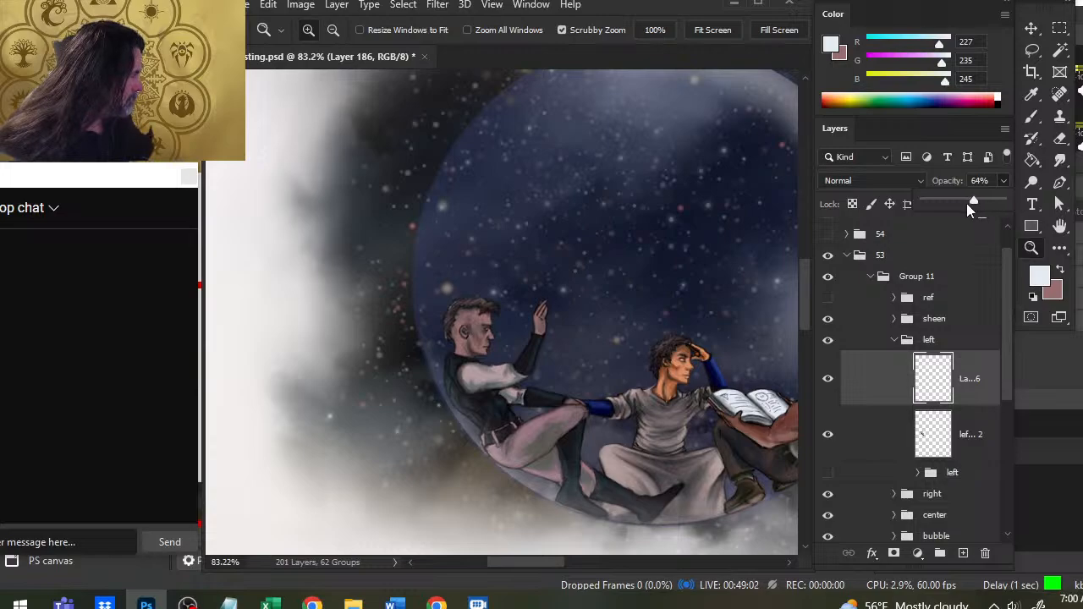
left_click(907, 339)
left_click(895, 339)
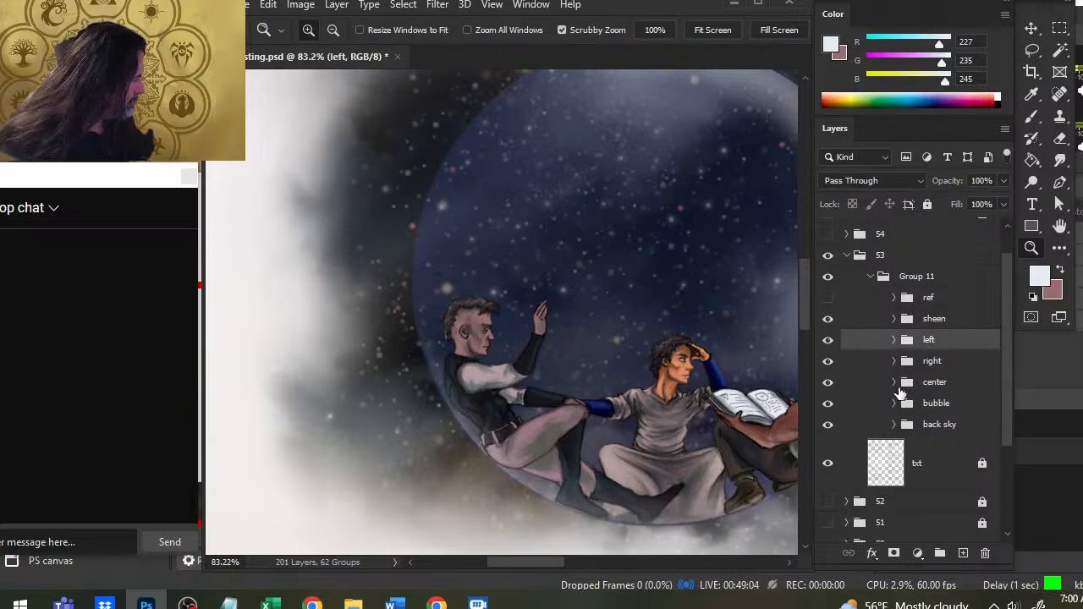
- Set the central figure's eye-highlight layer to 50% opacity and collapse the "center" group
left_click(894, 381)
left_click(931, 434)
left_click(1003, 181)
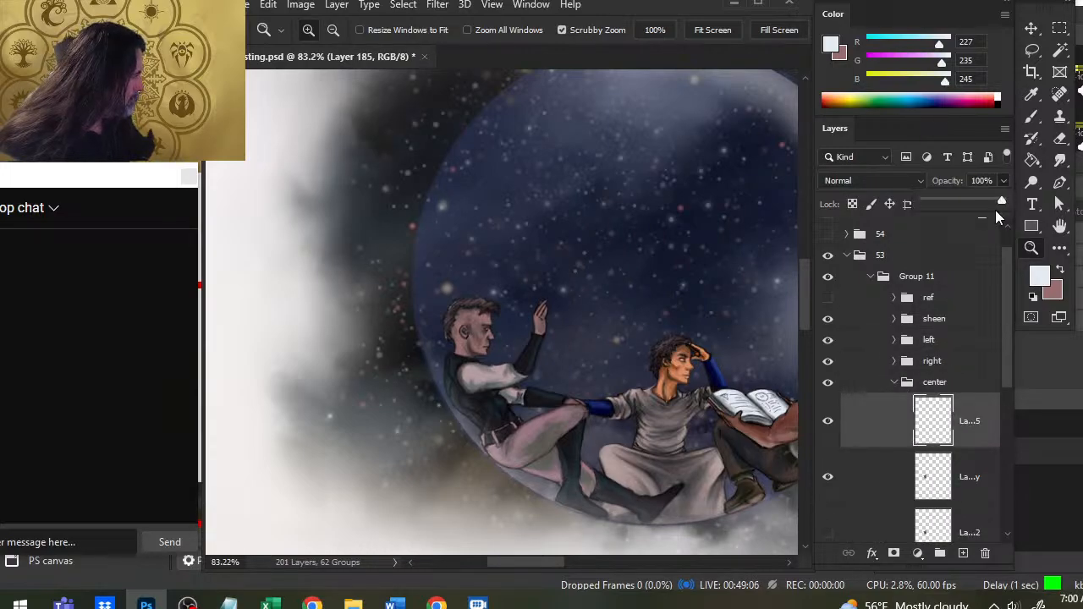
left_click_drag(1004, 204, 964, 204)
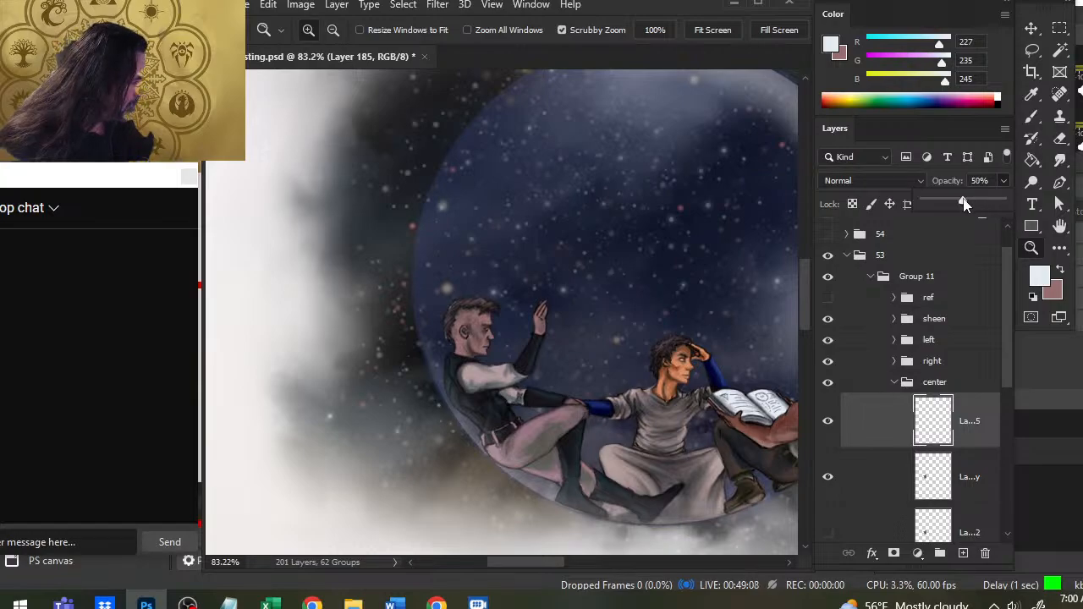
left_click(897, 387)
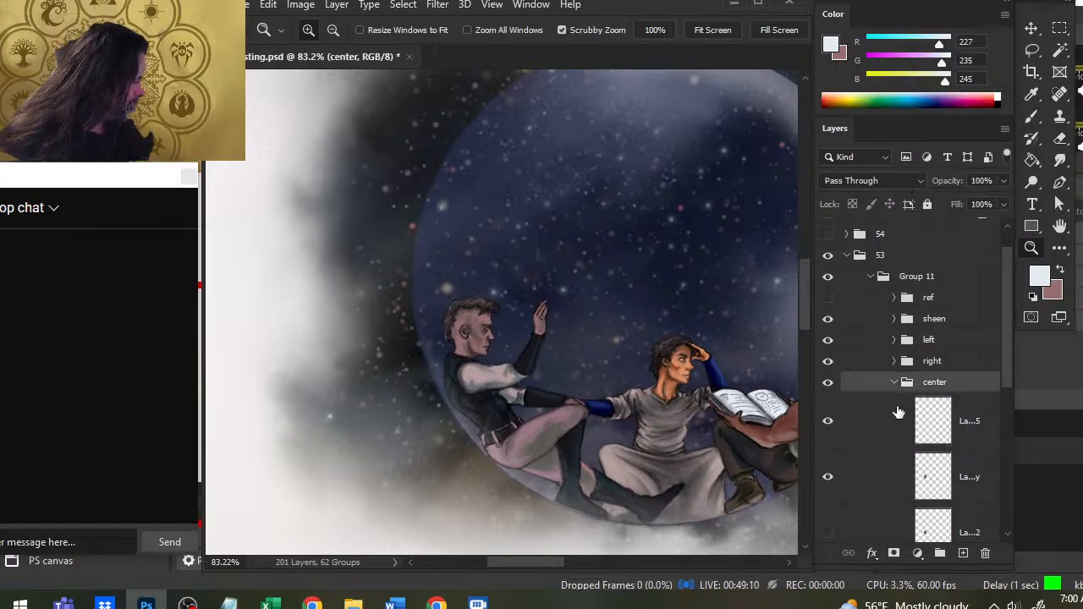
left_click(895, 383)
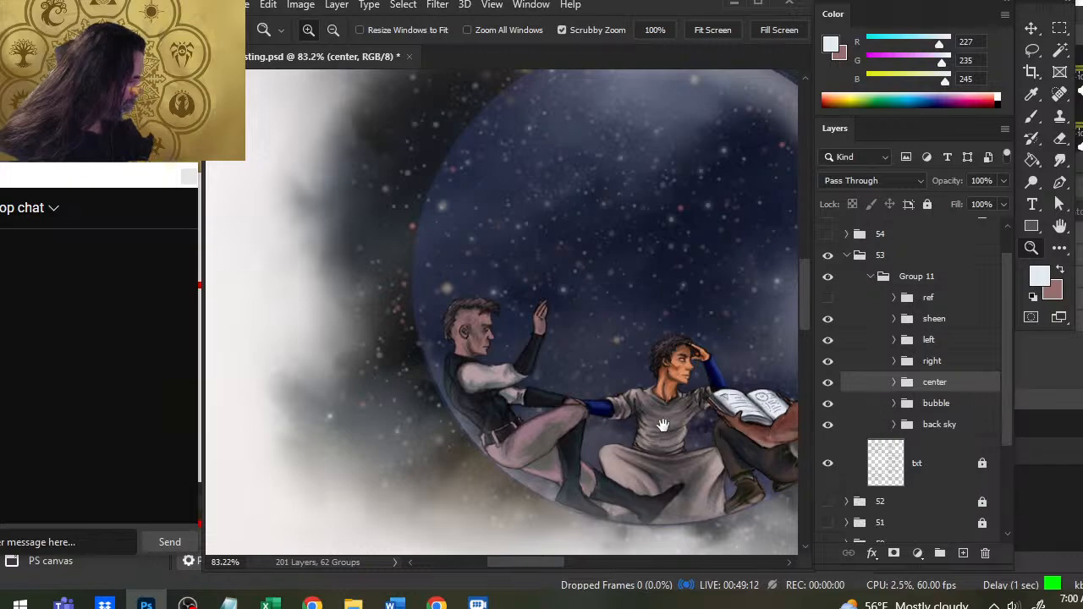
- Save the document and check the illustration in the context of the whole page
scroll(587, 332, "down", 3)
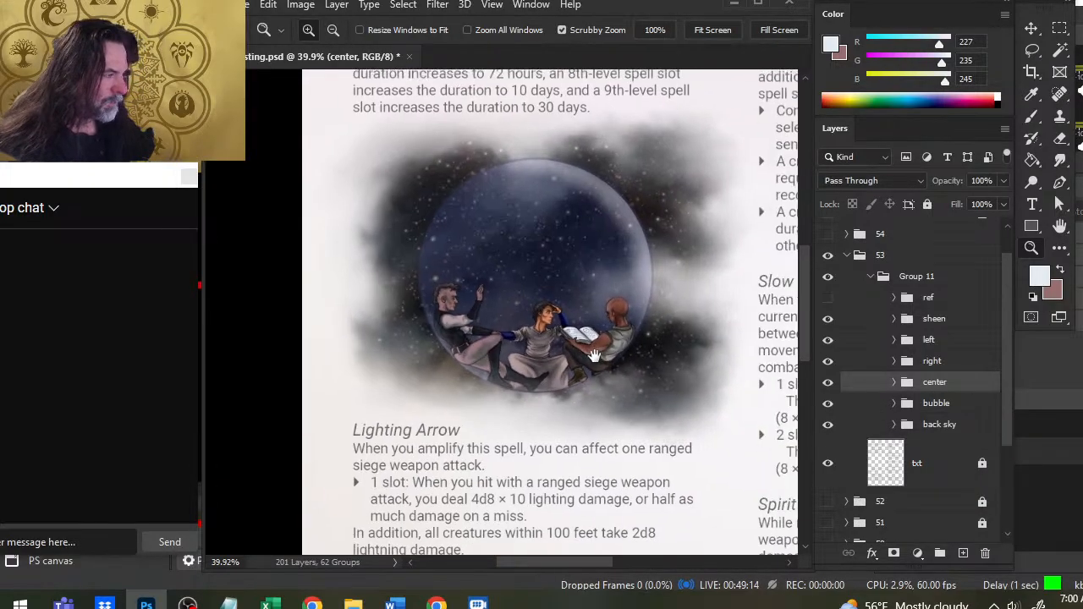
key("ctrl+s")
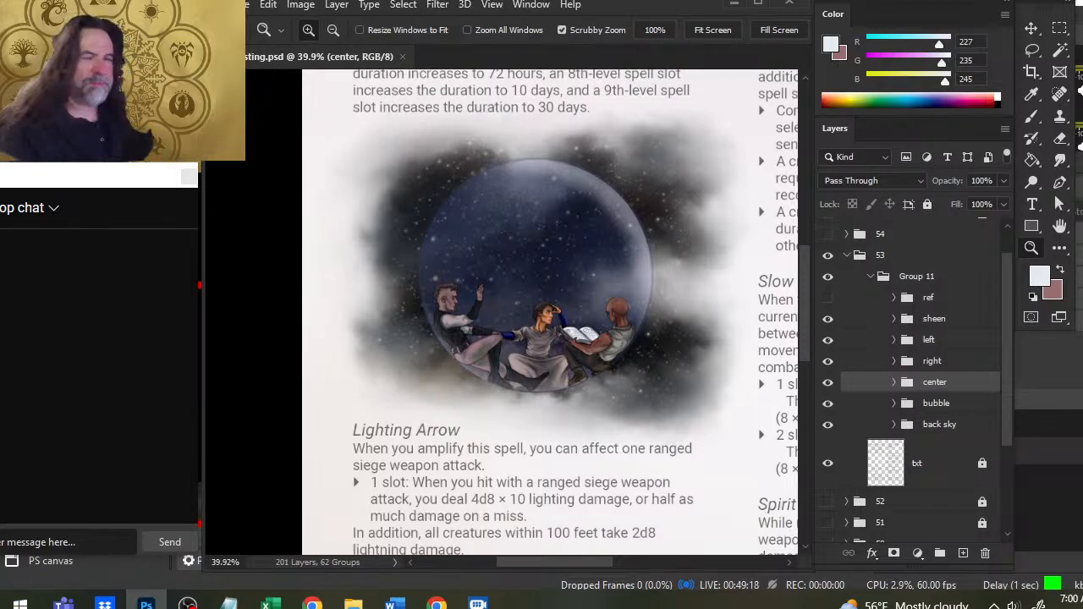
key("ctrl+0")
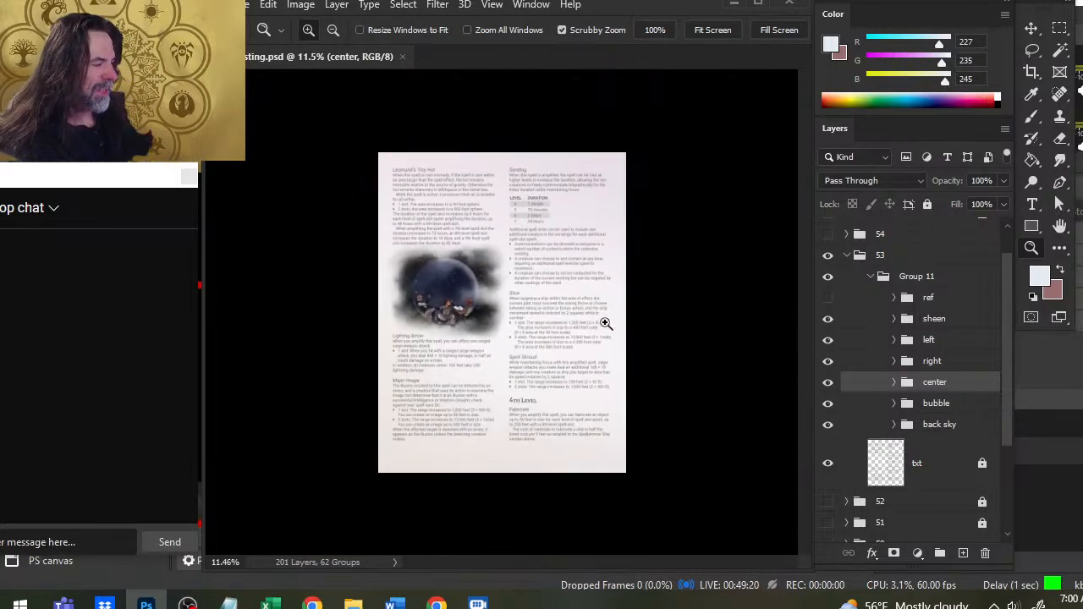
left_click_drag(480, 281, 549, 281)
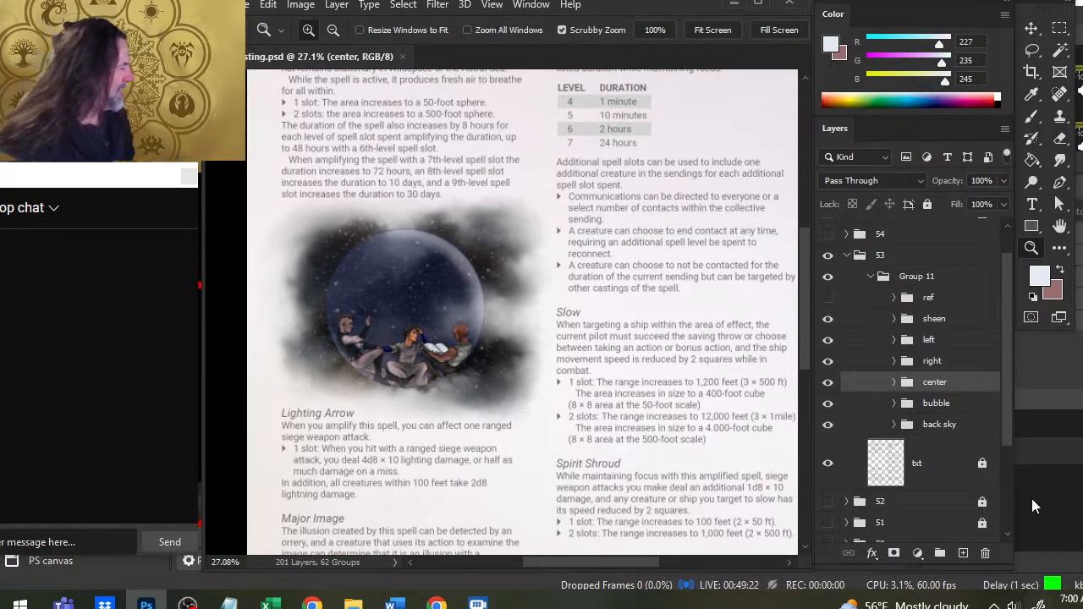
- Collapse group 53 and show the page in full-screen mode with the bubble illustration centred
left_click(847, 257)
key("f")
key("f")
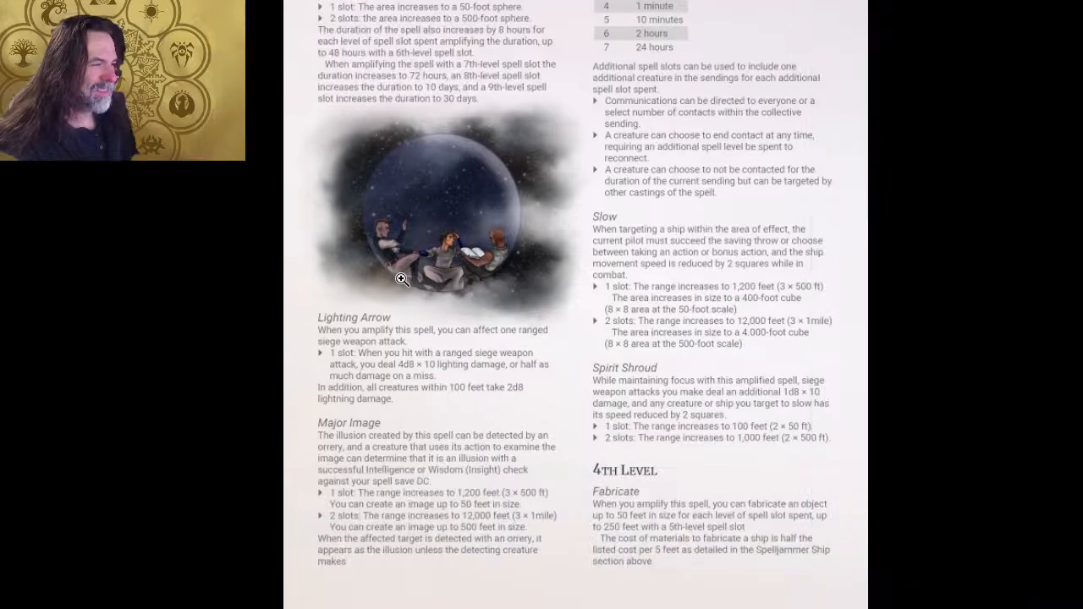
left_click_drag(420, 252, 485, 253)
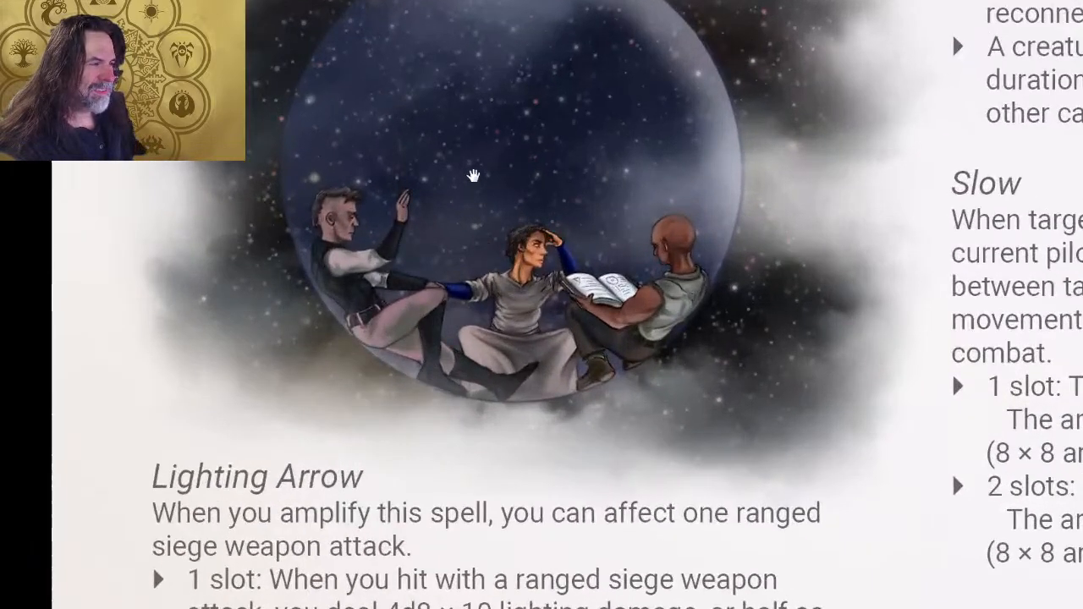
left_click_drag(490, 170, 580, 314)
left_click_drag(708, 287, 688, 273)
left_click(705, 275, "alt")
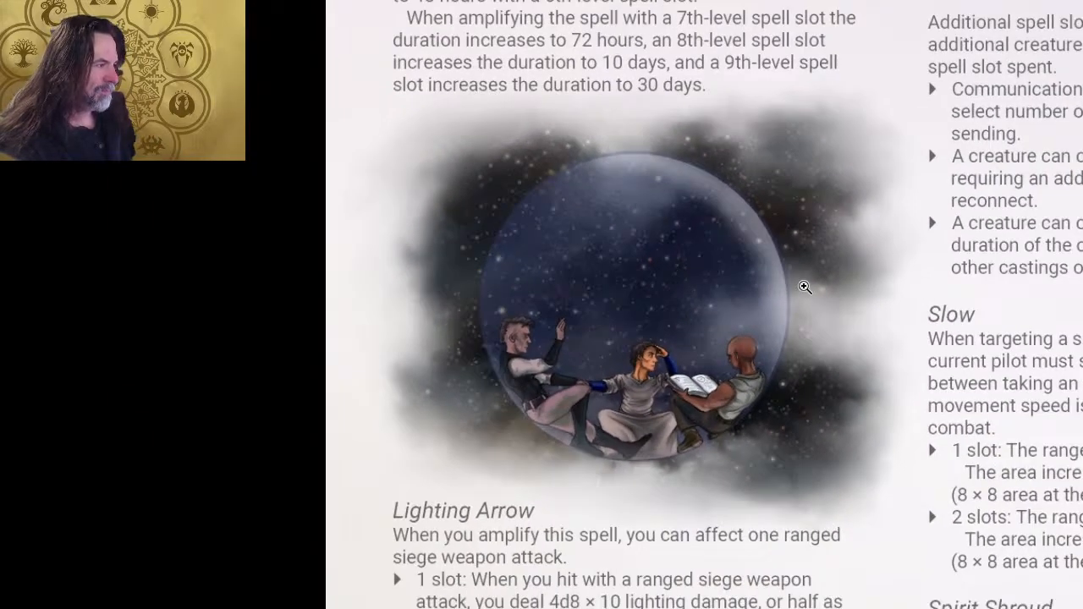
- Open the Snipping Tool and capture a rectangular snip of the bubble illustration between the surrounding page text
key("super")
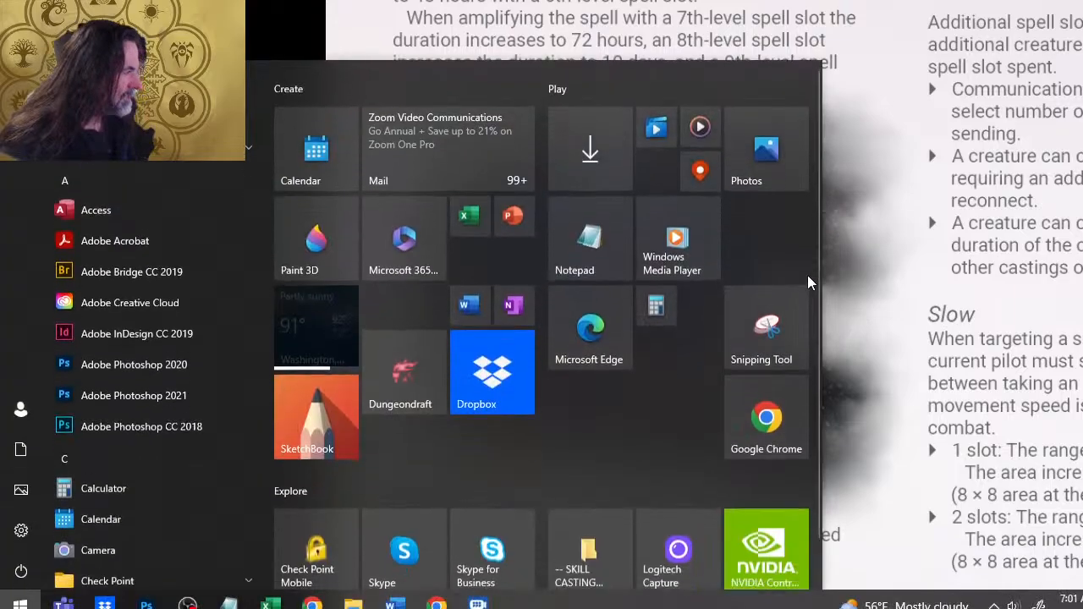
left_click(768, 346)
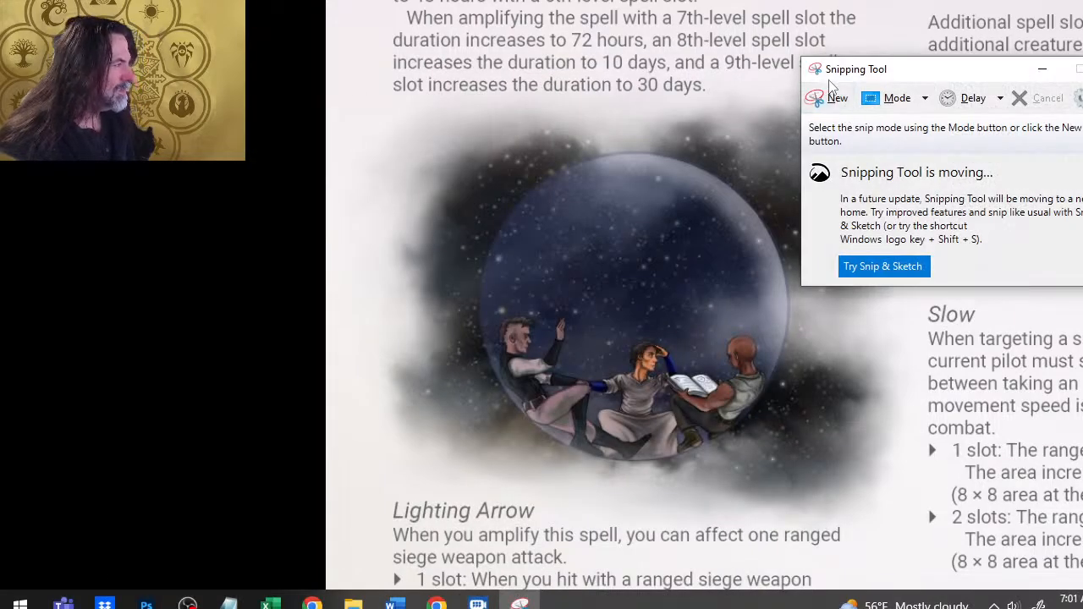
left_click(835, 99)
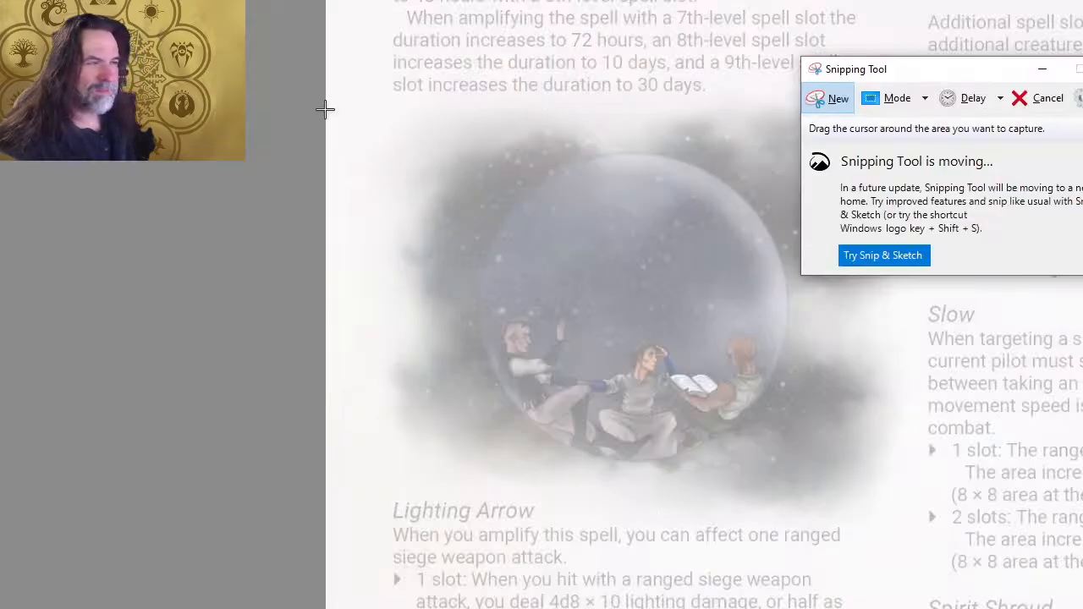
left_click_drag(388, 96, 916, 502)
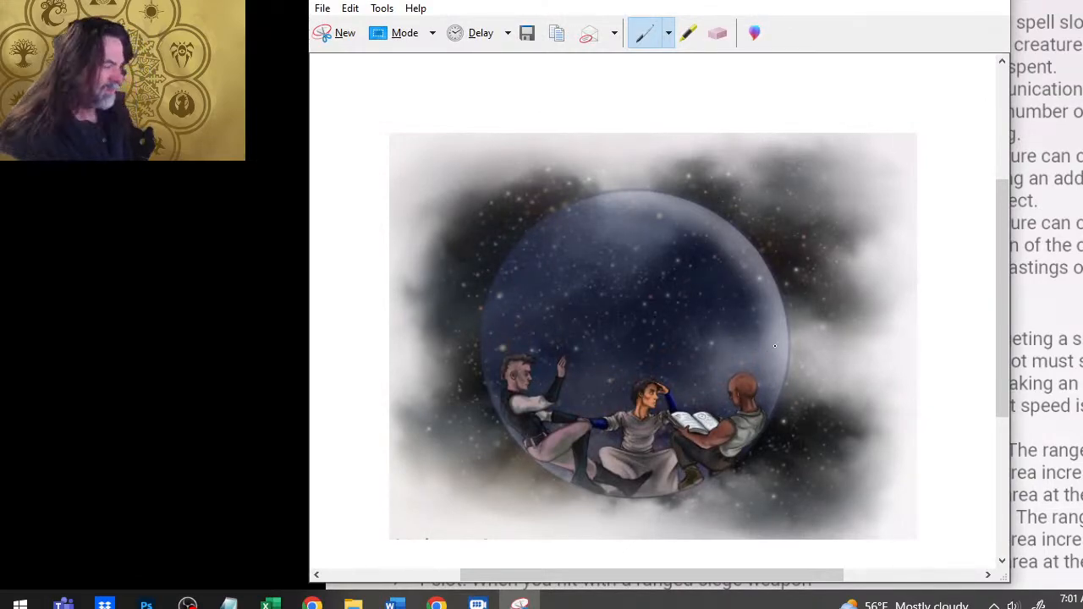
scroll(774, 346, "down", 3)
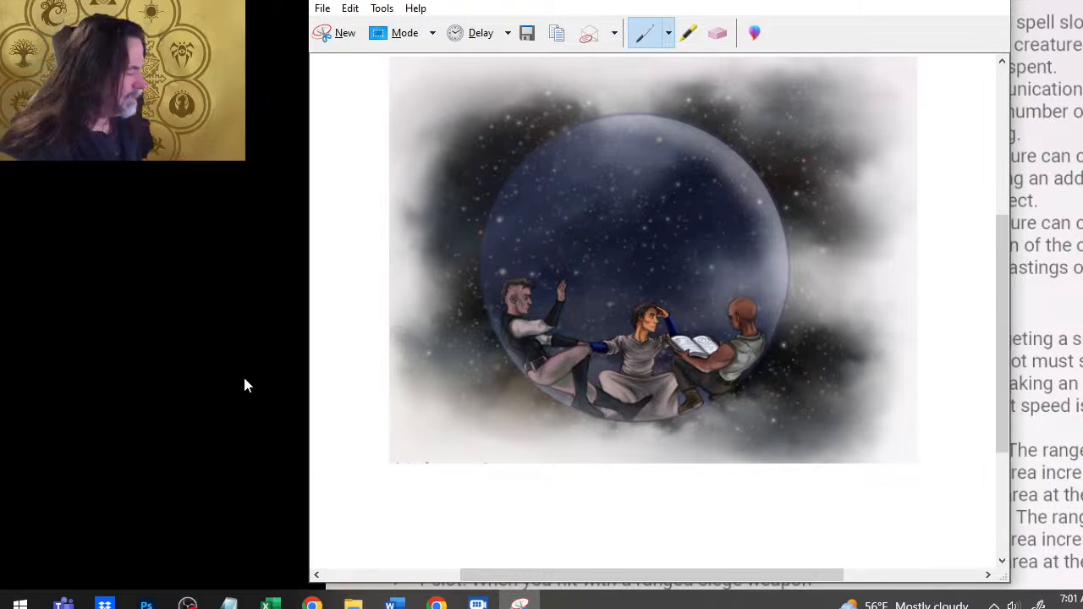
- Return to Photoshop, hide the txt layer in group 53, and view the illustration full screen without panels
left_click(292, 190)
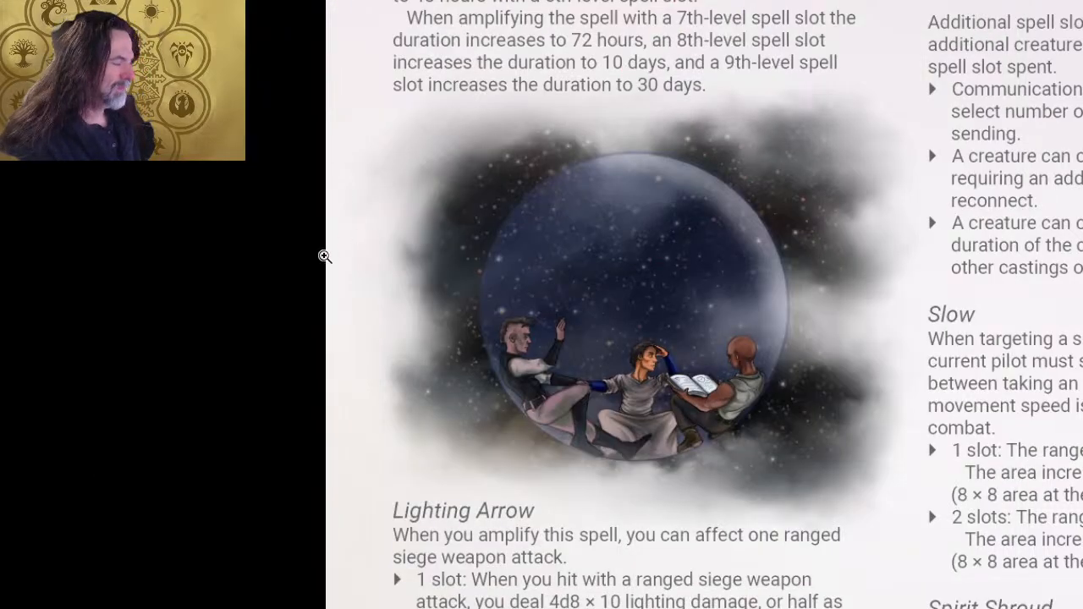
key("f")
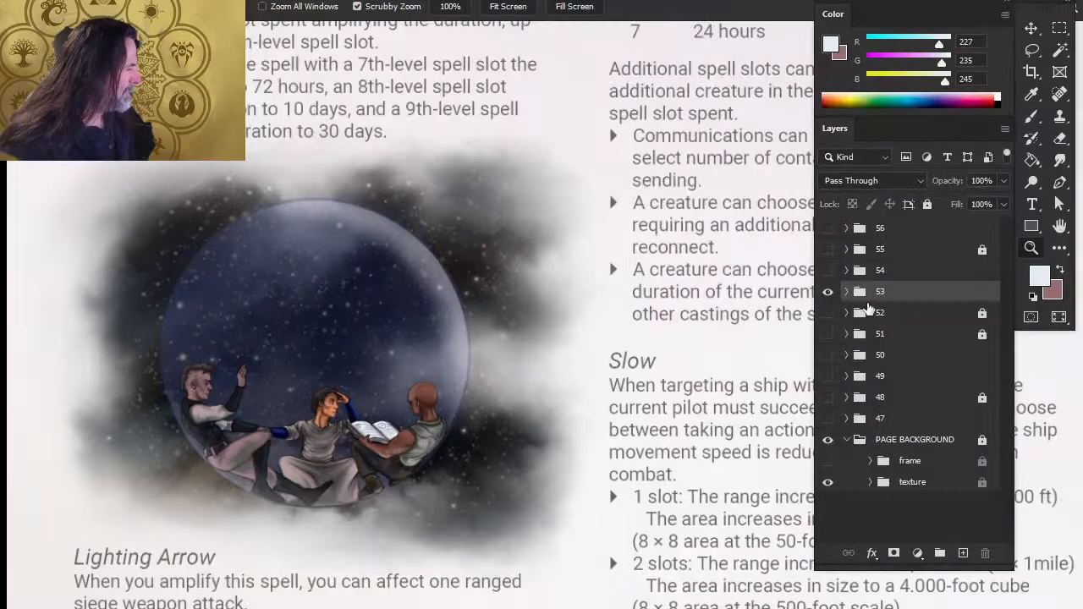
left_click(847, 292)
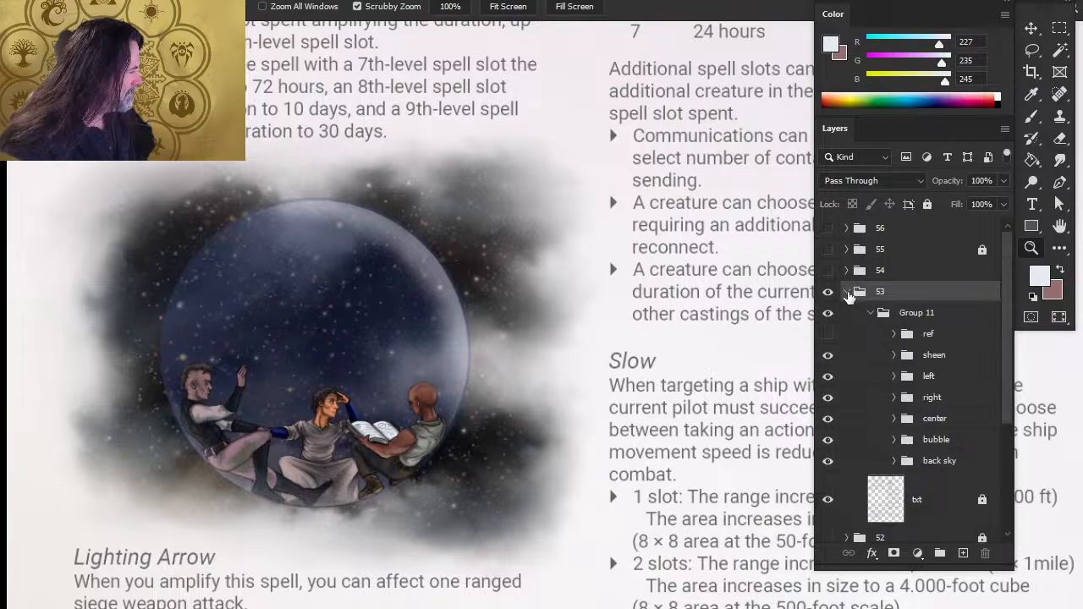
left_click(829, 500)
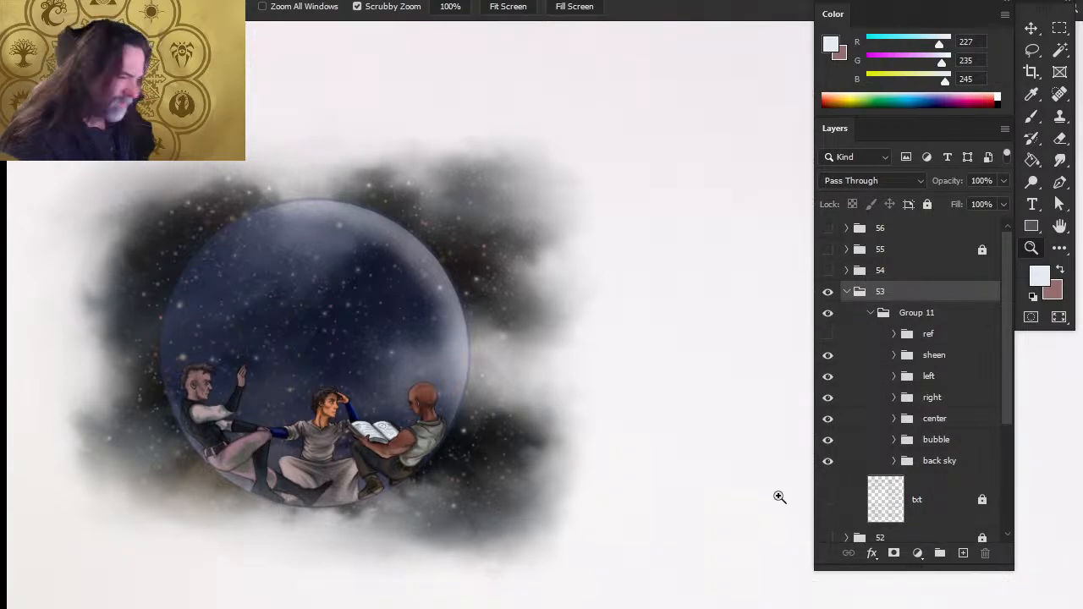
key("Tab")
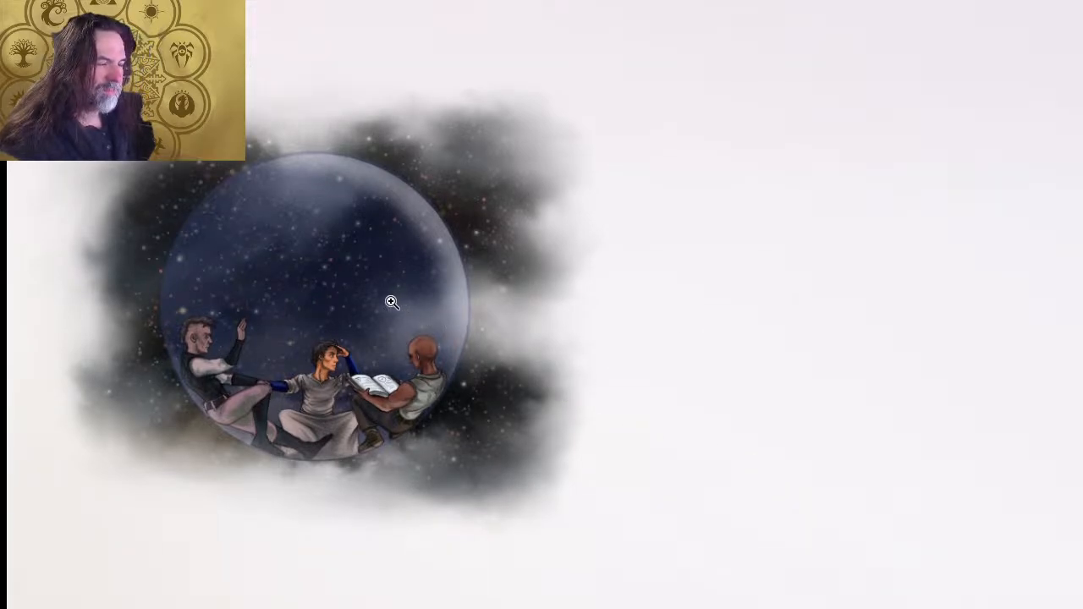
left_click_drag(314, 298, 563, 268)
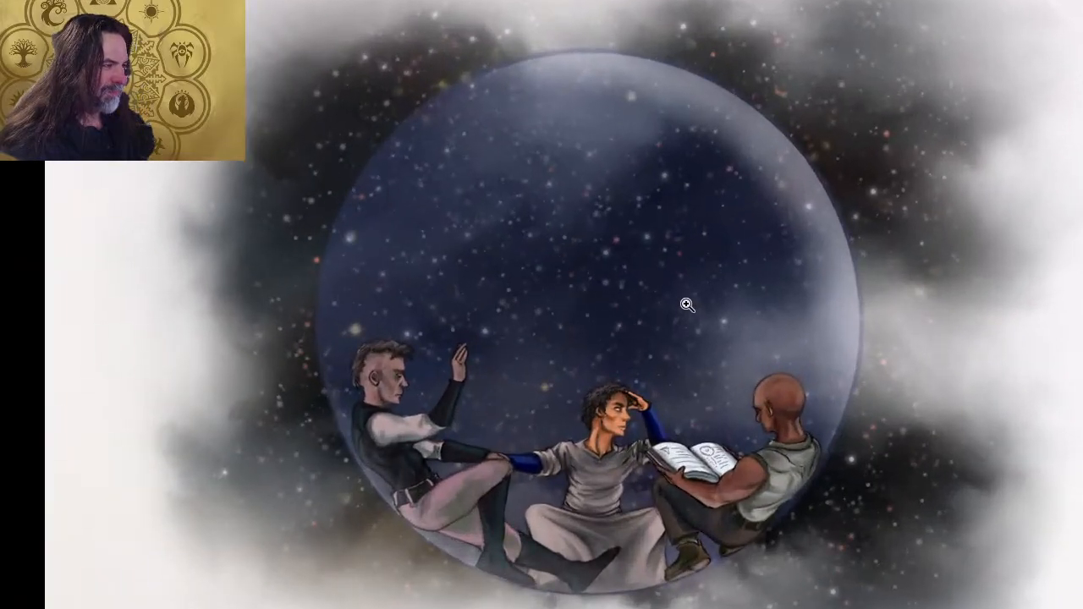
left_click_drag(689, 306, 715, 271)
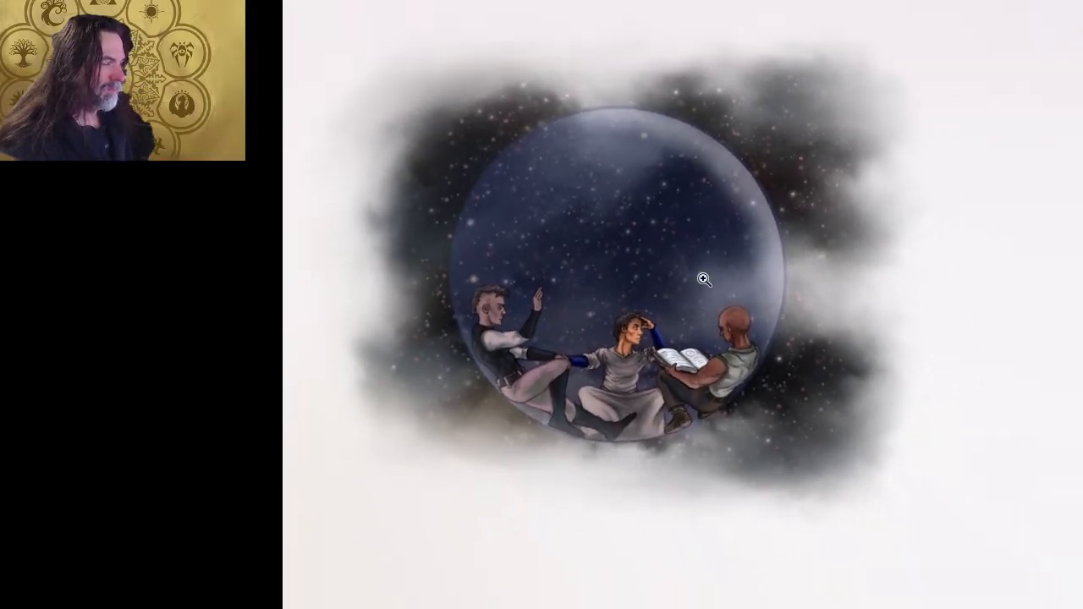
- Switch to the Snipping Tool and capture a new rectangular snip of the whole text-free illustration, including its faded cloud edges
key("alt+Tab")
key("alt+Tab")
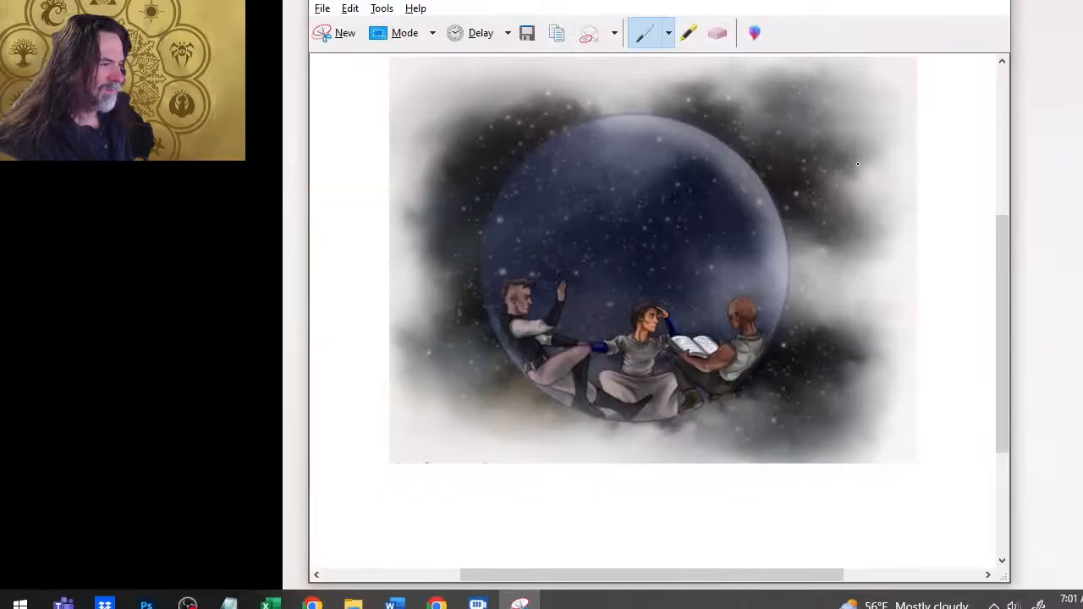
left_click(334, 46)
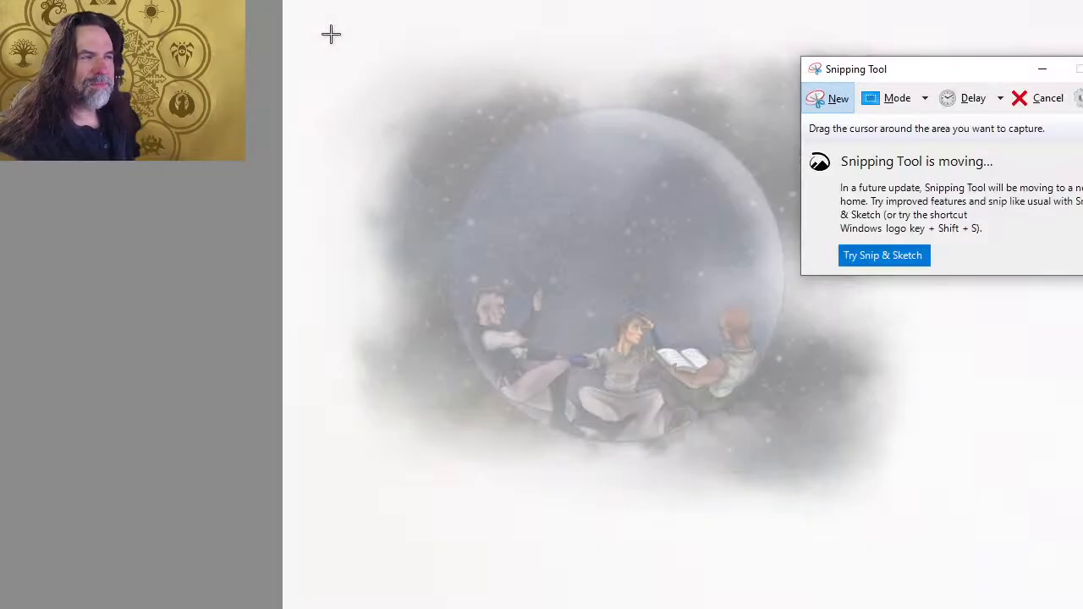
left_click_drag(298, 1, 951, 523)
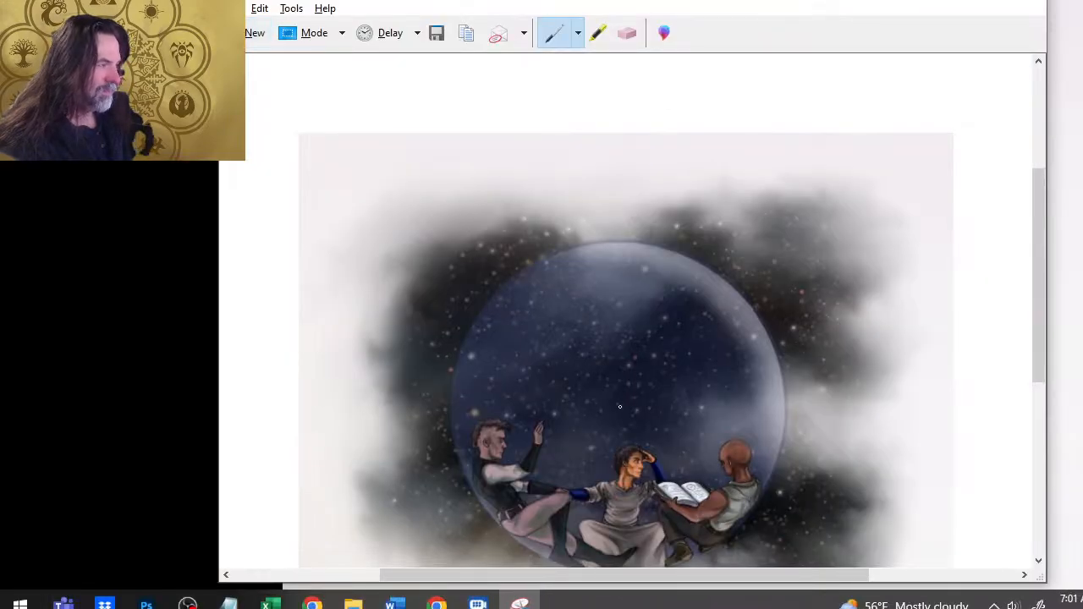
scroll(639, 365, "down", 2)
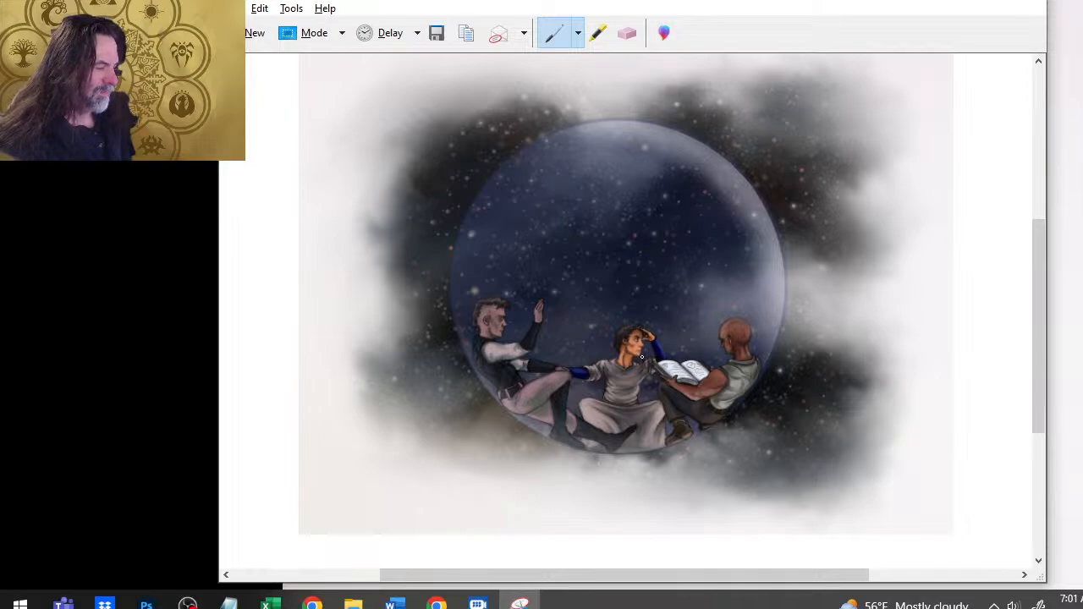
scroll(642, 354, "up", 1)
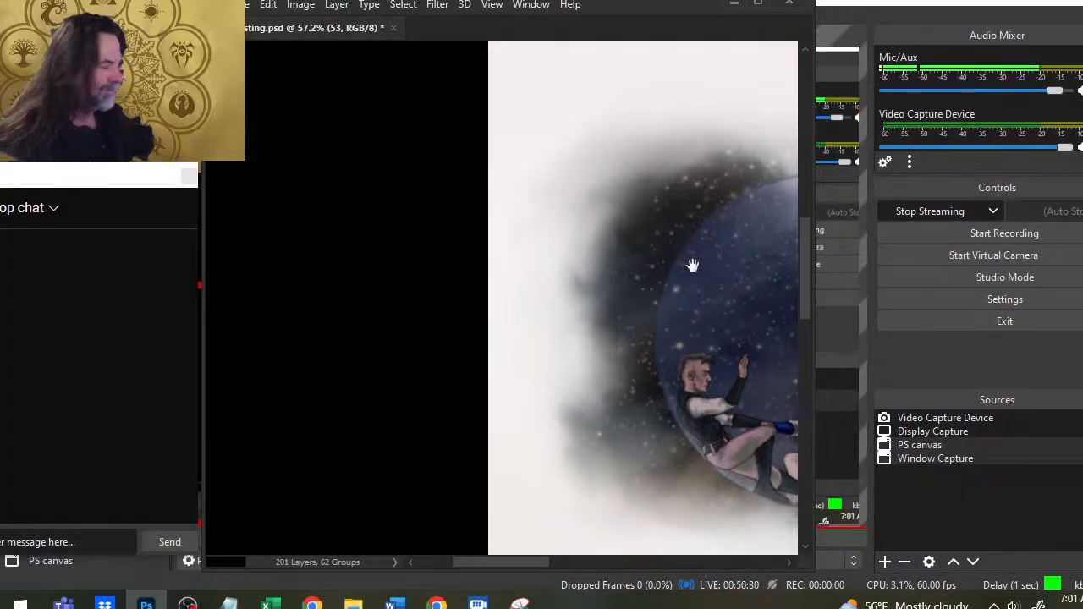
- Return Photoshop to the windowed view, reposition its window slightly, and show the panels again
left_click_drag(690, 257, 503, 271)
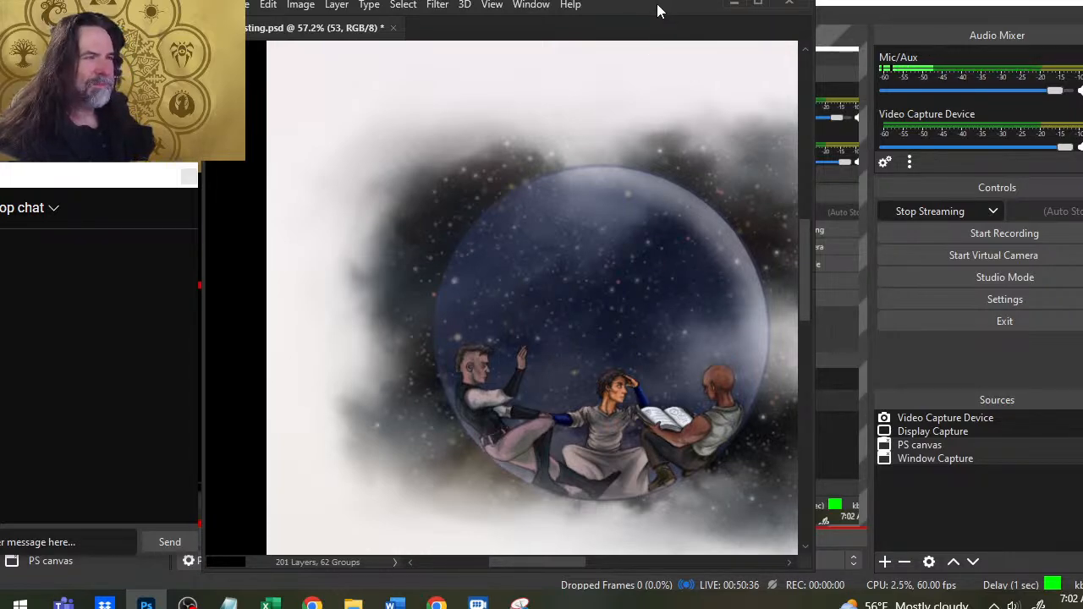
mouse_move(656, 3)
left_mouse_down()
mouse_move(678, 123)
mouse_move(691, 33)
mouse_move(714, 10)
mouse_move(614, 8)
mouse_move(643, 15)
mouse_move(653, 0)
left_mouse_up()
key("Tab")
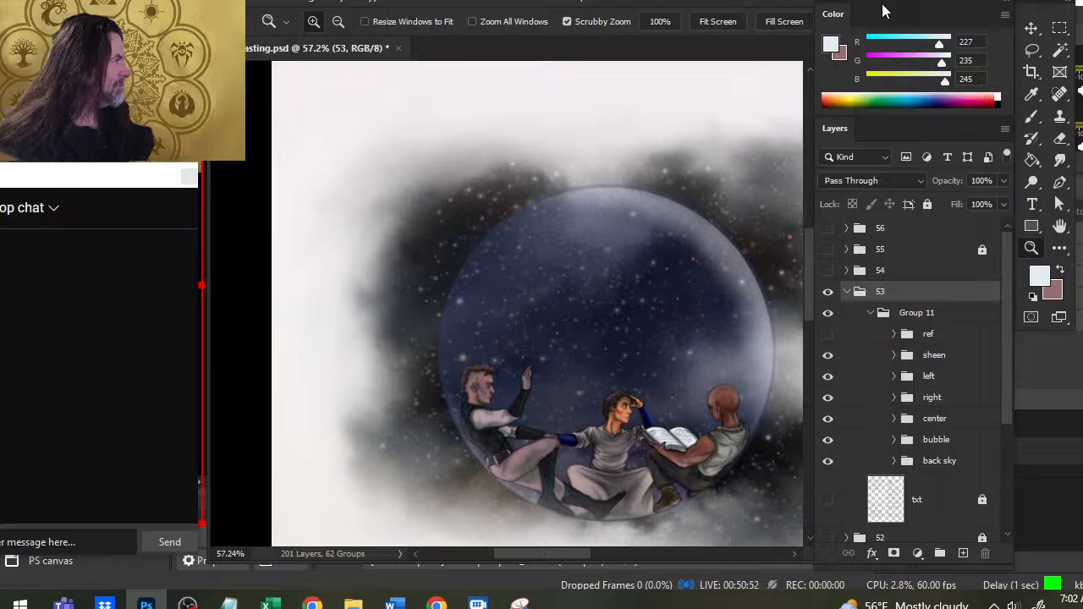
- Realign the Color and Layers panels and the toolbar with the window, and extend the window and Layers panel downward
left_click_drag(882, 3, 882, 0)
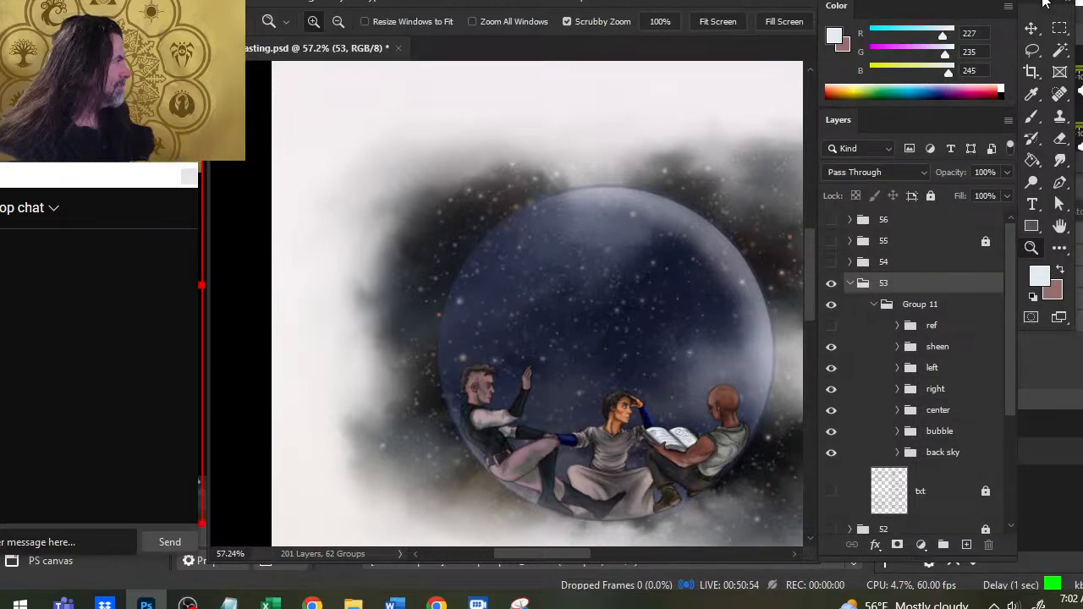
left_click_drag(1046, 4, 1036, 0)
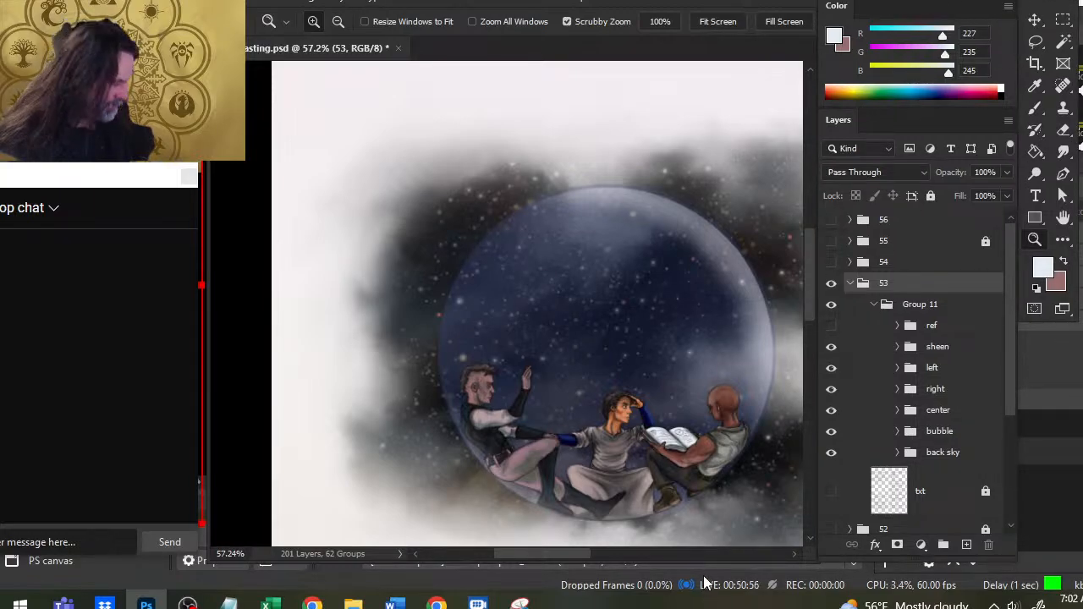
left_click_drag(701, 563, 710, 574)
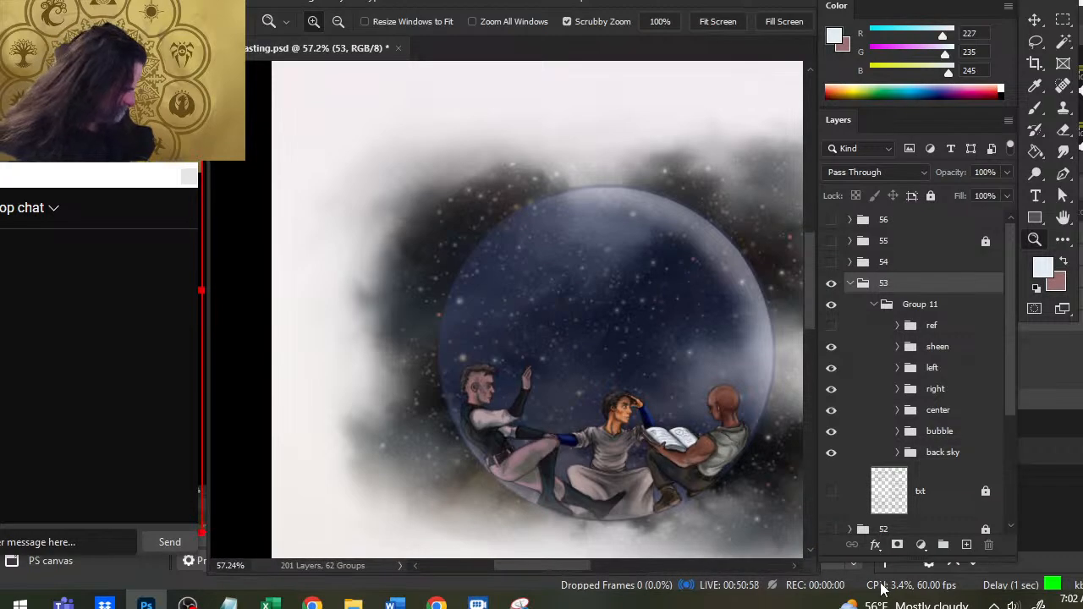
left_click_drag(845, 555, 847, 571)
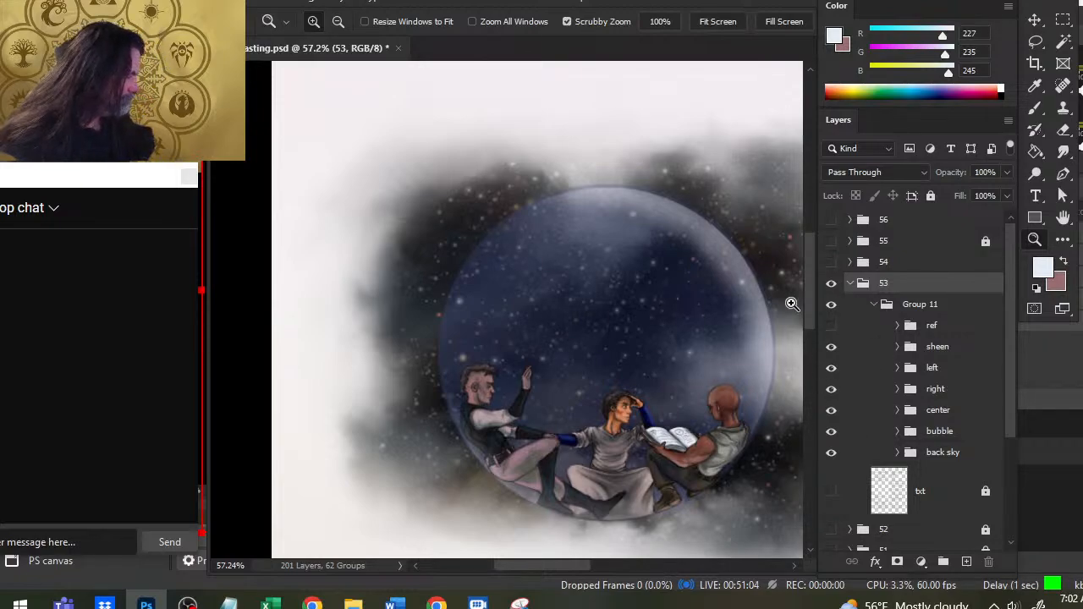
scroll(898, 457, "down", 3)
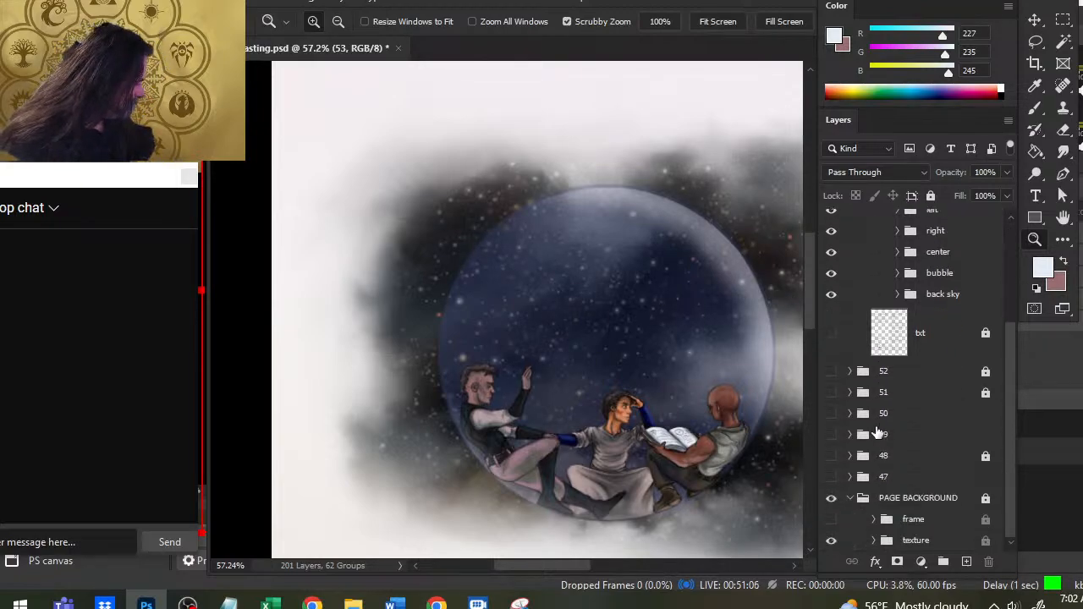
- Show the txt layer in group 53 again, then collapse the group and lock it
left_click(832, 333)
scroll(873, 311, "up", 3)
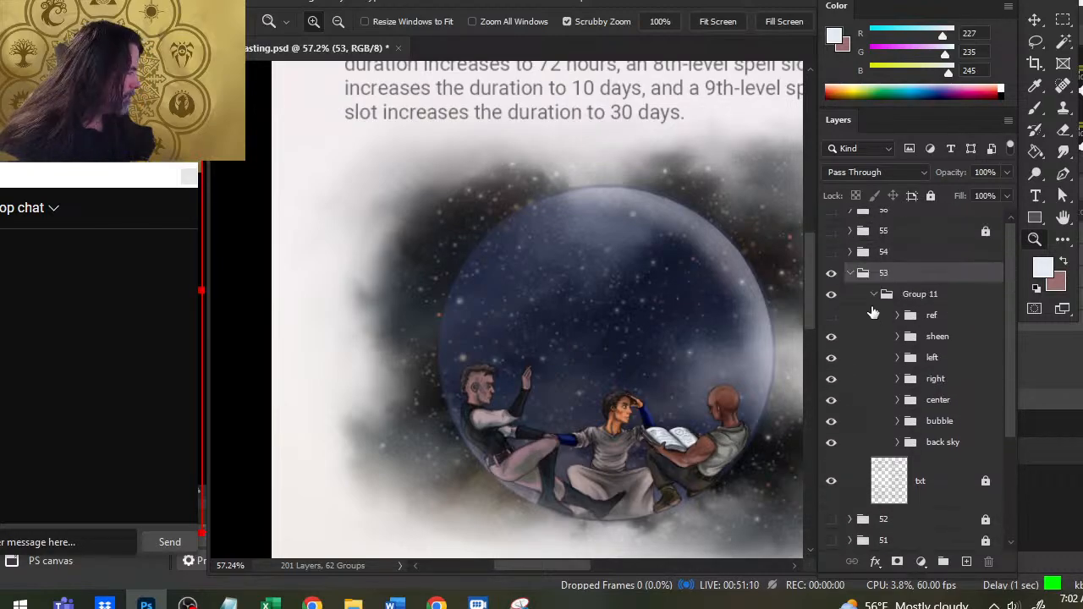
left_click(851, 284)
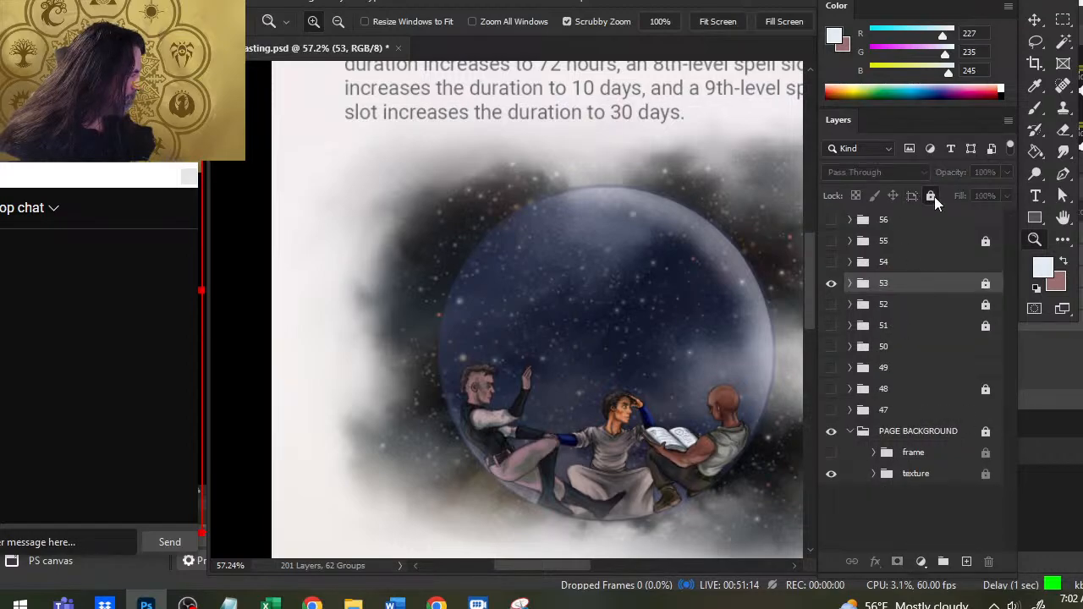
- Switch to the Snipping Tool, save the snip as a JPEG in the `SPELLCASTING folder with a name starting "leomunds tiny b", and close the tool
key("alt+Tab")
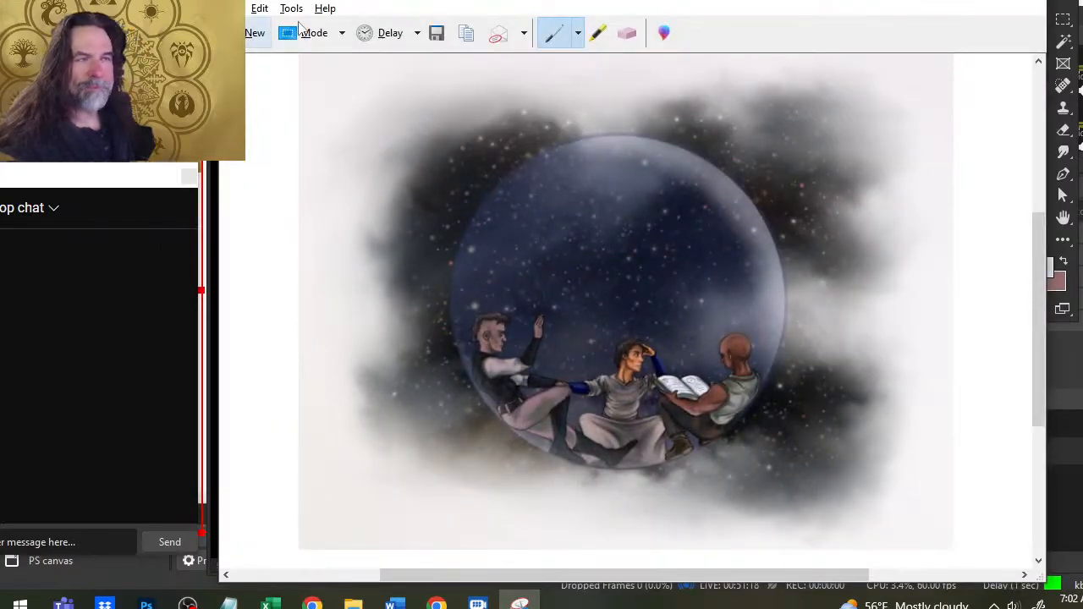
left_click(436, 33)
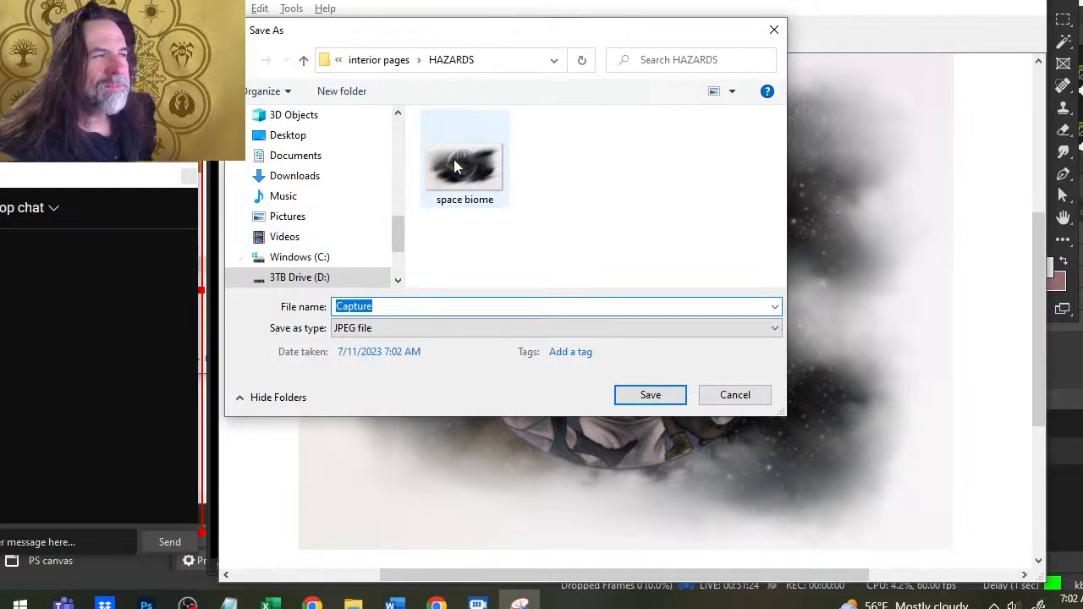
left_click(367, 62)
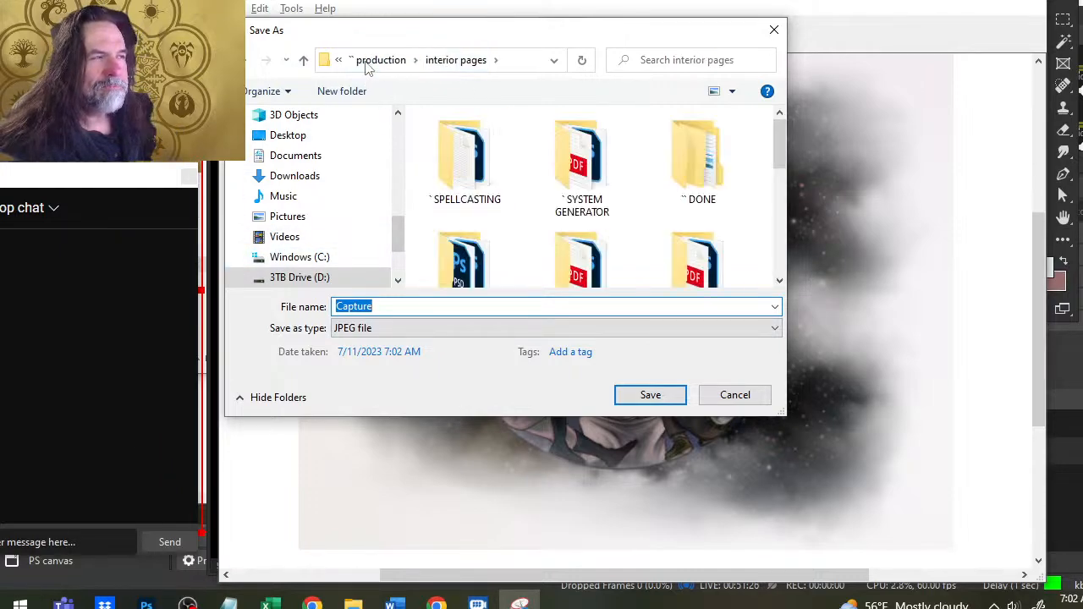
double_click(457, 169)
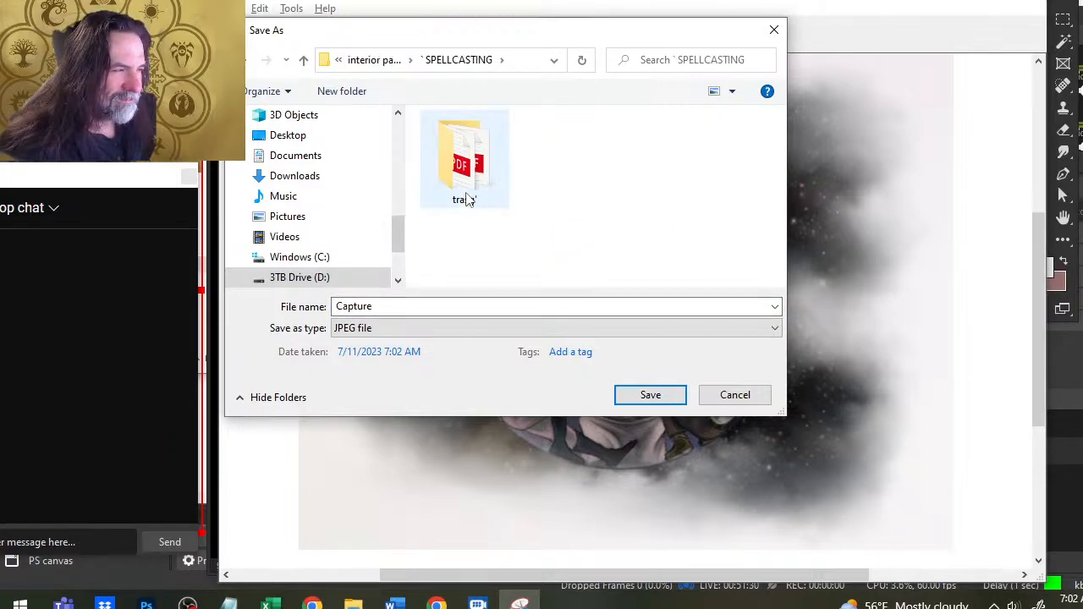
double_click(418, 307)
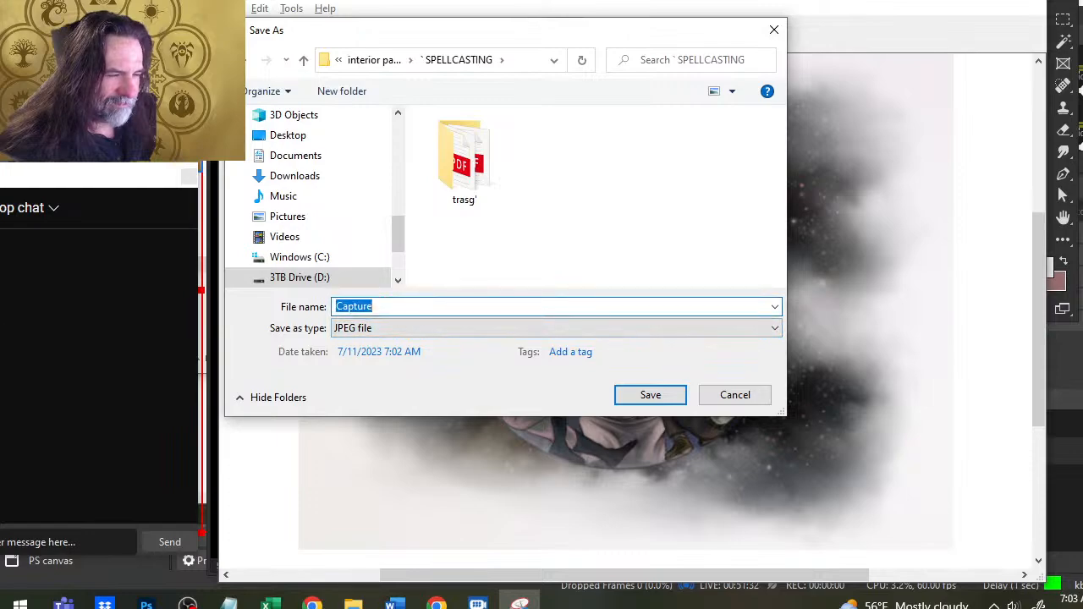
type("leomunds tiny bubble")
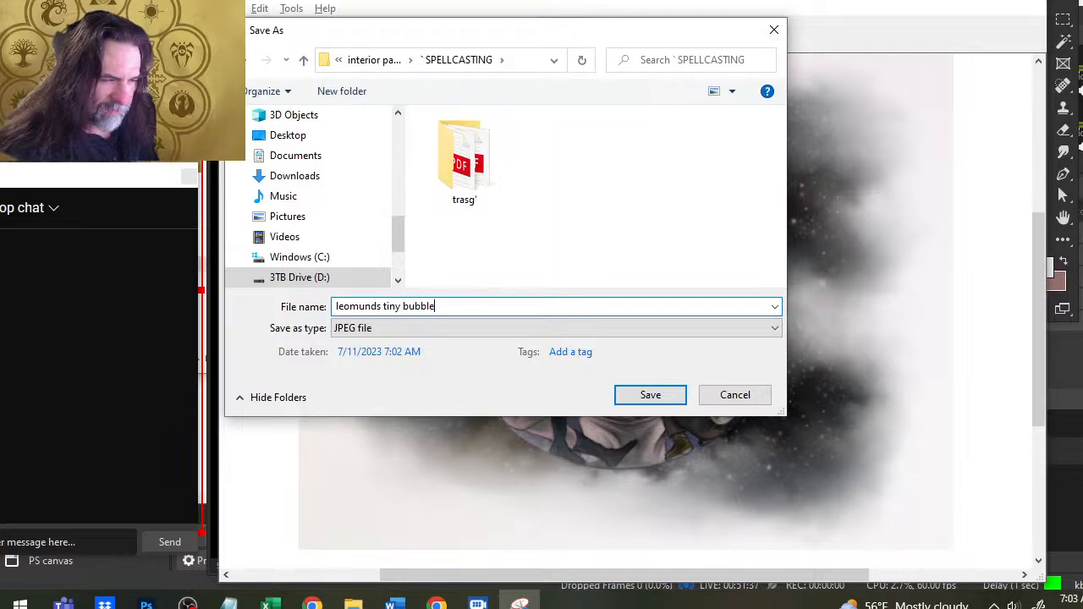
key("Return")
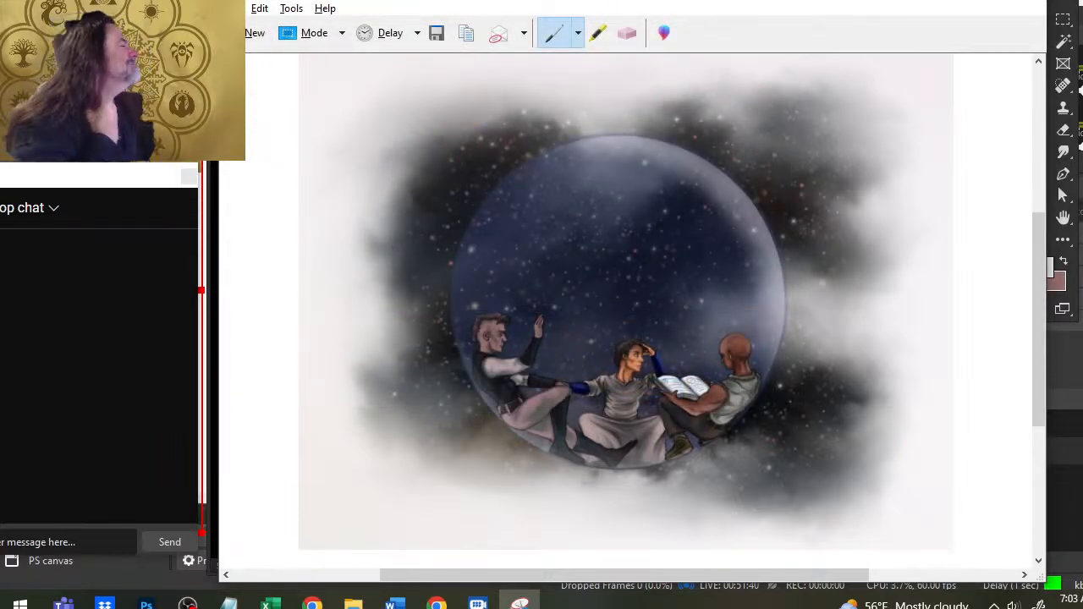
left_click(1040, 2)
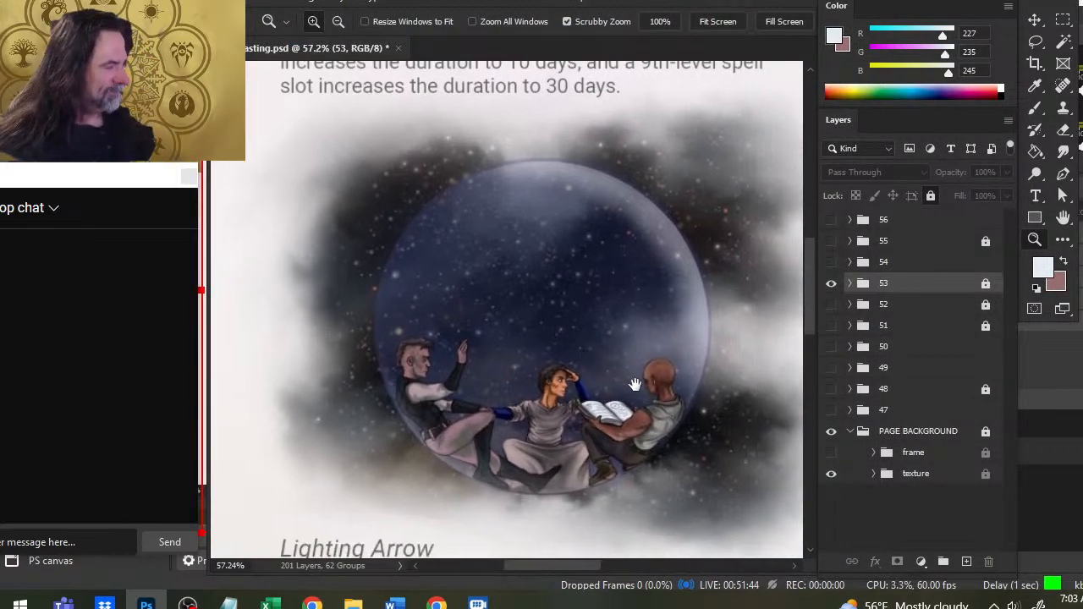
- In Photoshop, hide page group 53 and show page group 56 instead
left_click_drag(688, 341, 497, 303)
left_click_drag(665, 275, 663, 223)
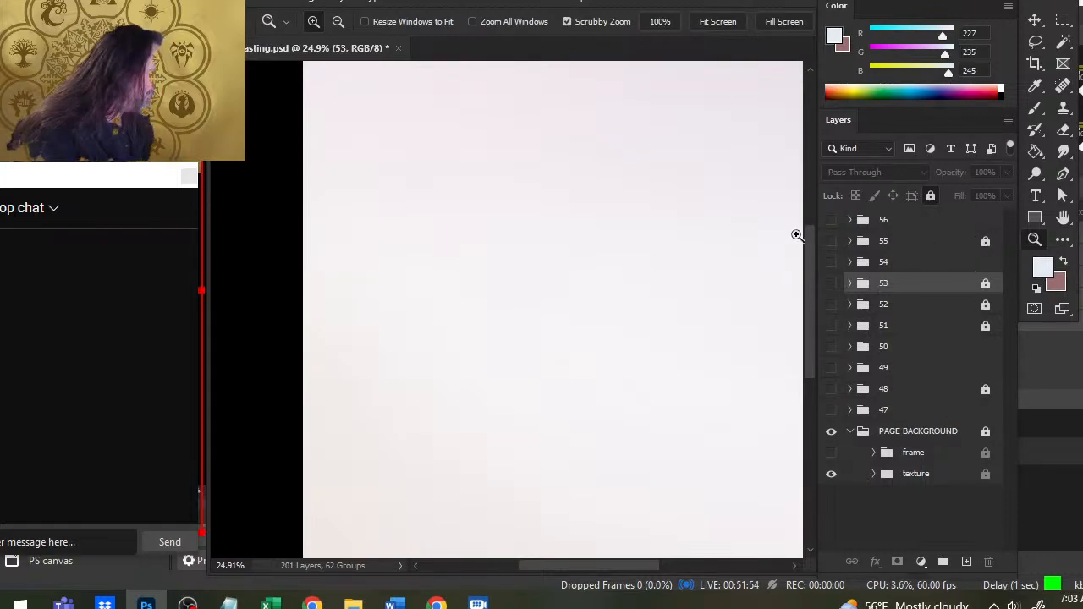
left_click(832, 220)
- Examine page 56, reading the Create Ship spell text and looking over the unfinished insect ship illustration above it
left_click_drag(694, 214, 639, 288)
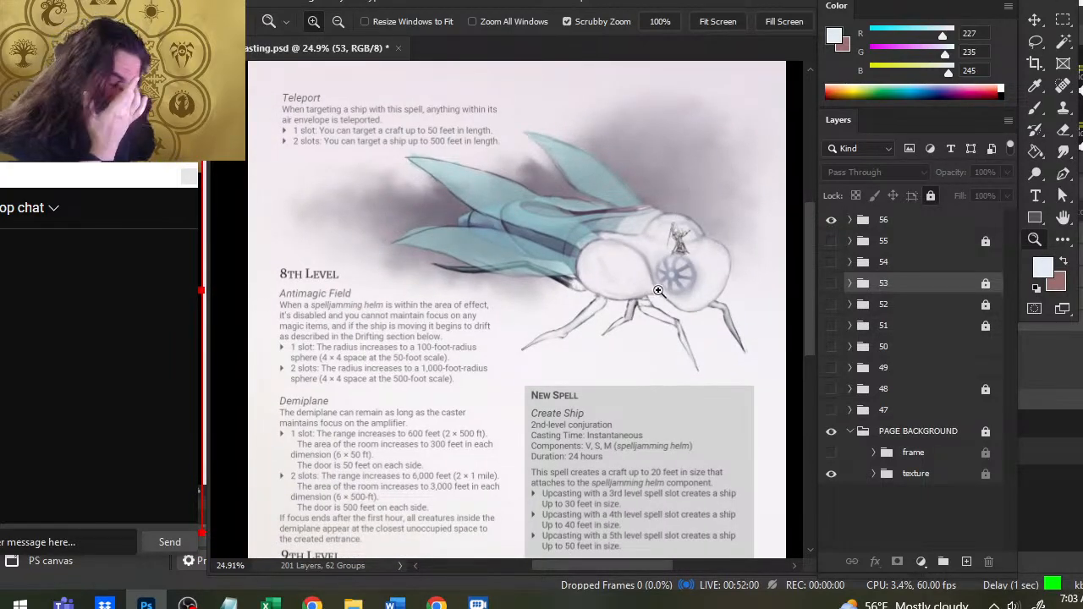
left_click_drag(603, 418, 598, 590)
left_click_drag(597, 525, 603, 389)
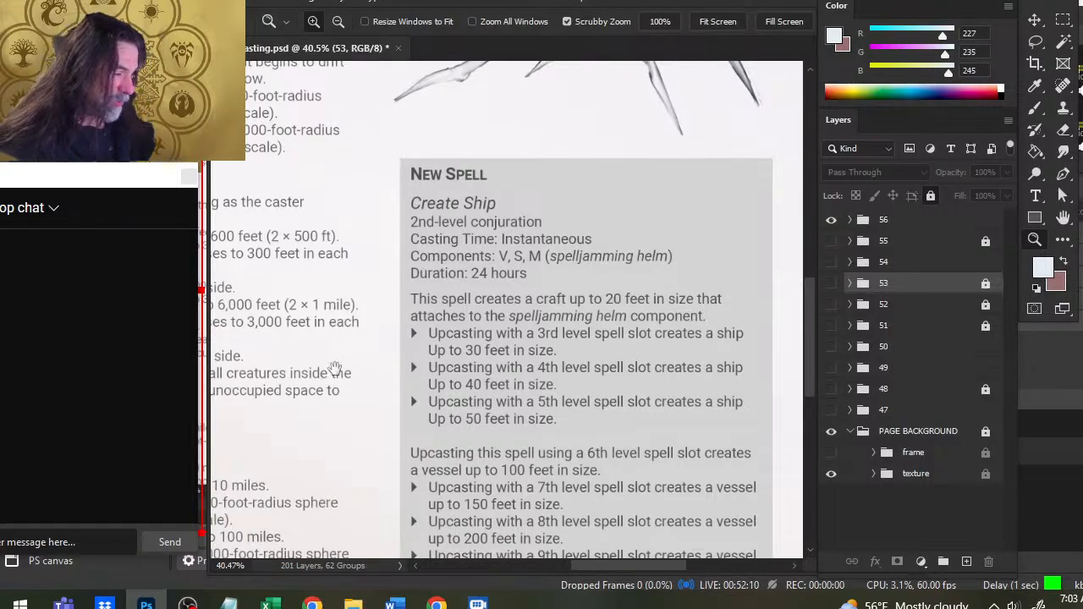
left_click_drag(685, 479, 662, 428)
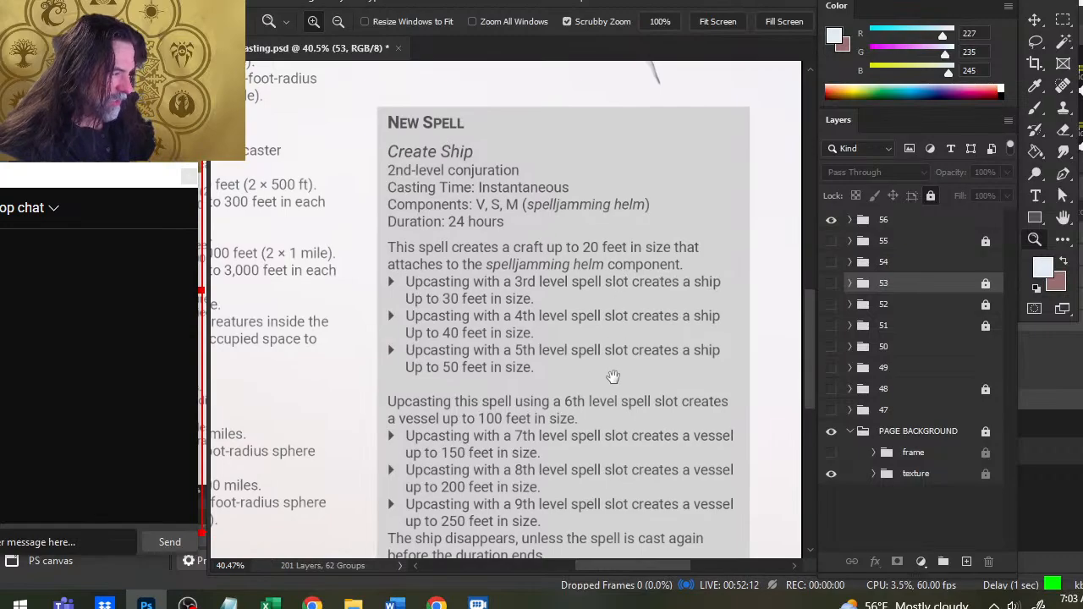
left_click_drag(597, 376, 656, 288)
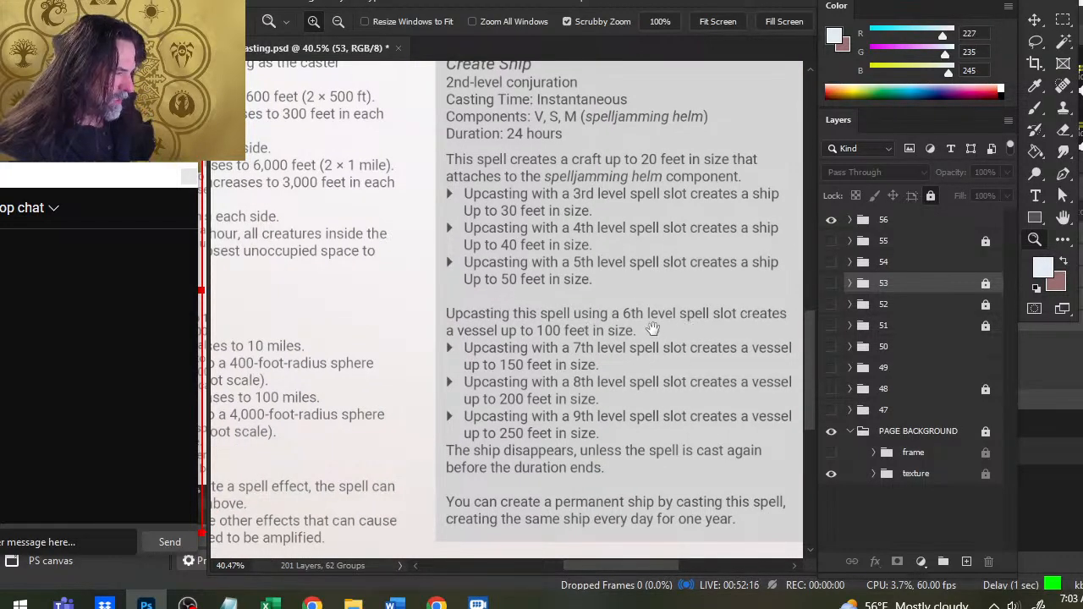
left_click_drag(757, 119, 737, 380)
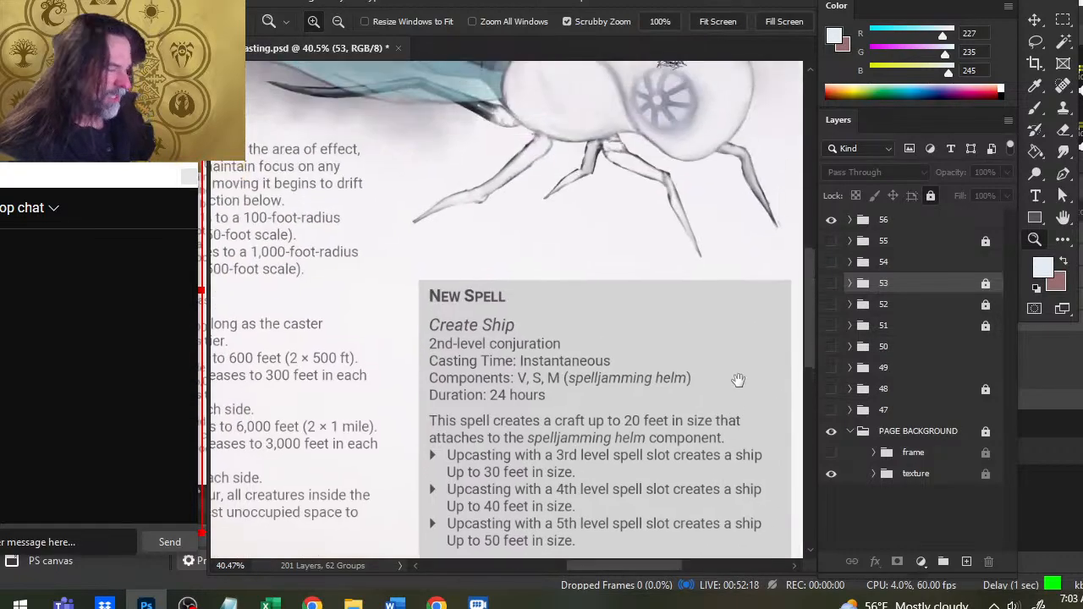
left_click_drag(748, 124, 733, 297)
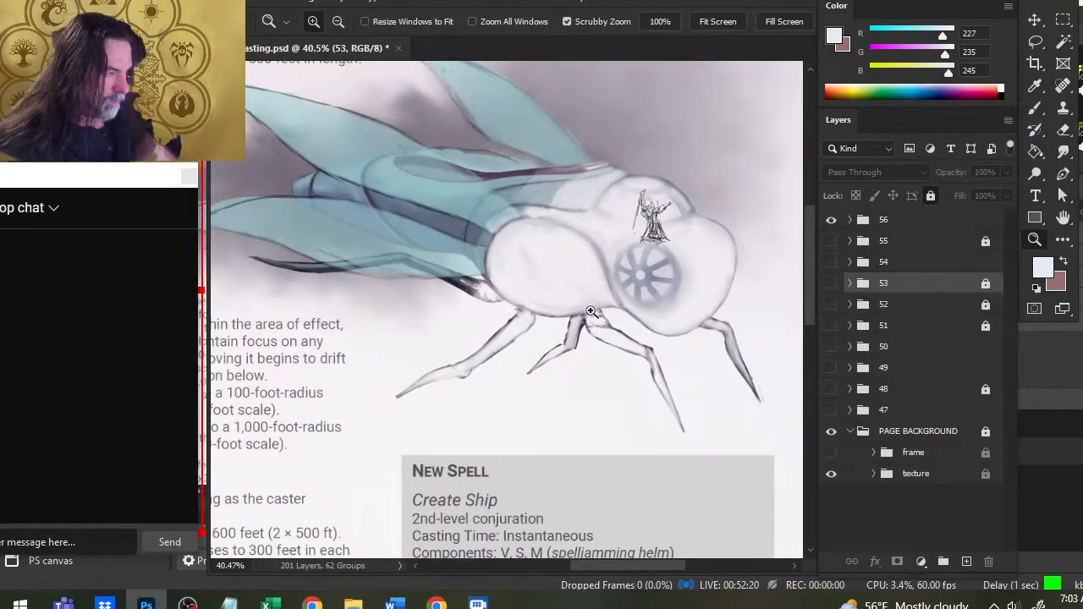
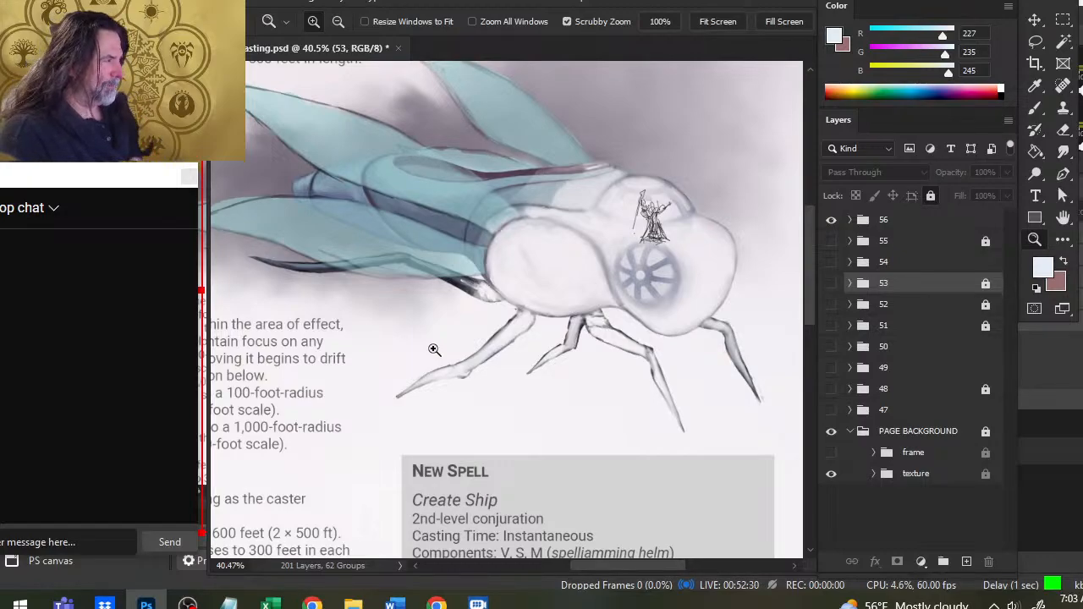
- Switch to Chrome, load D&D Beyond in a new tab and open the Spelljammer: Adventures in Space sourcebook
key("alt+Tab")
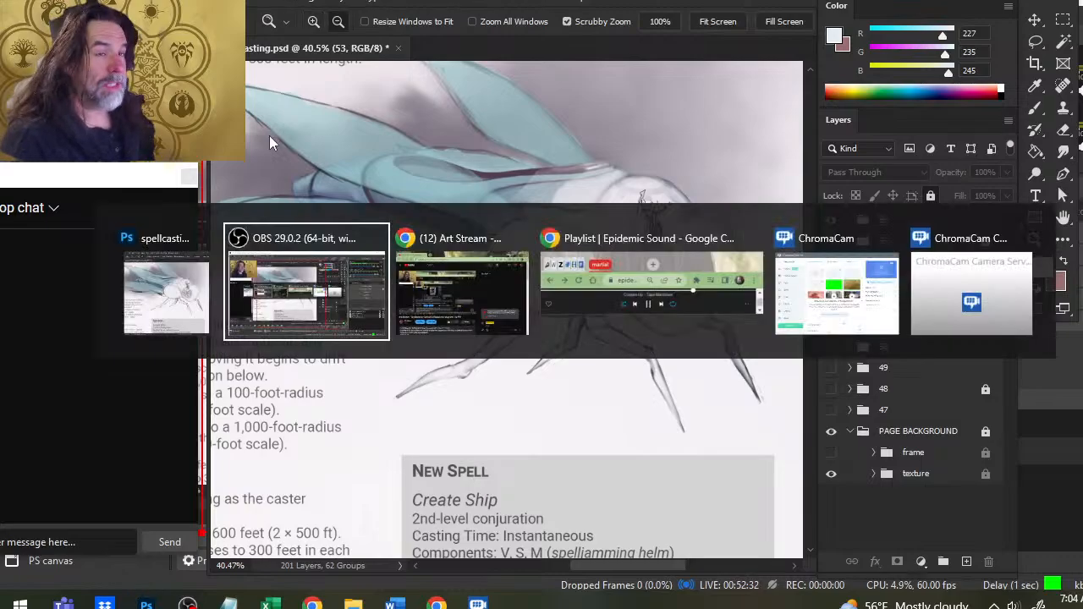
key("alt+Tab")
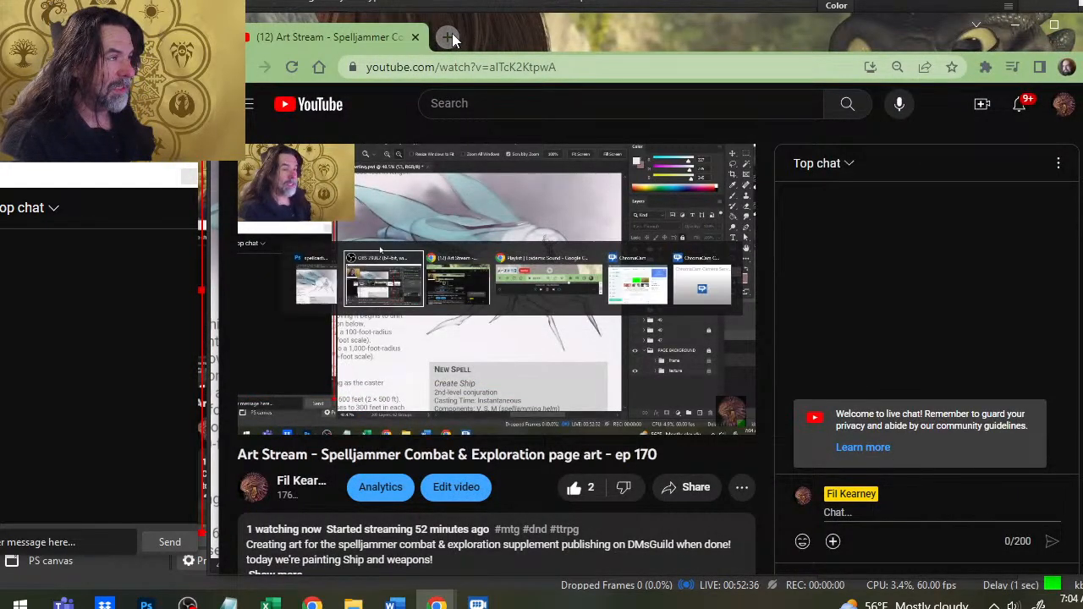
left_click(449, 36)
type("dnd")
key("Return")
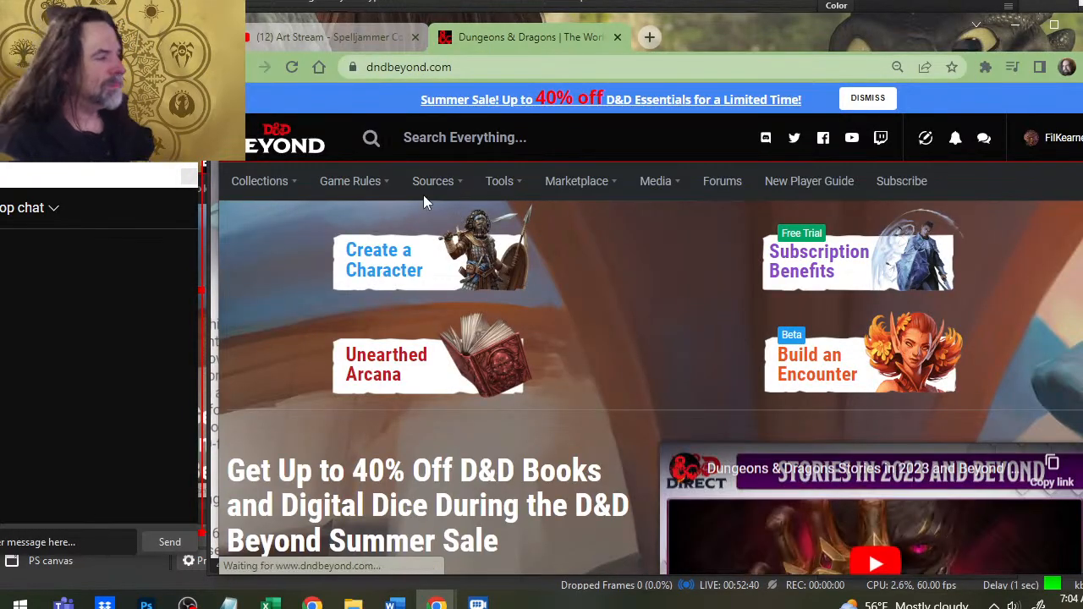
mouse_move(419, 197)
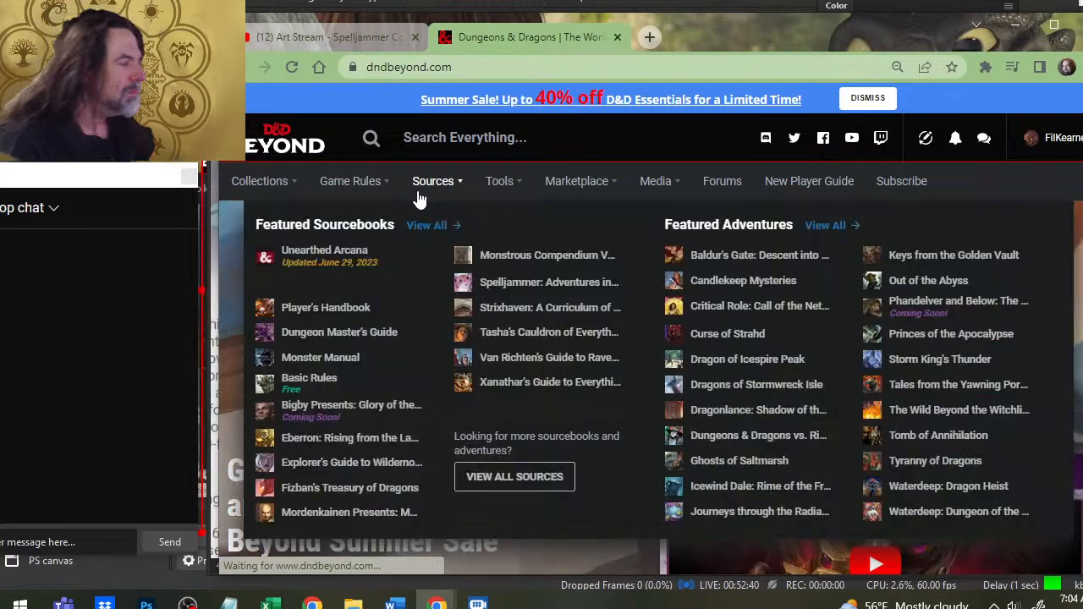
left_click(532, 286)
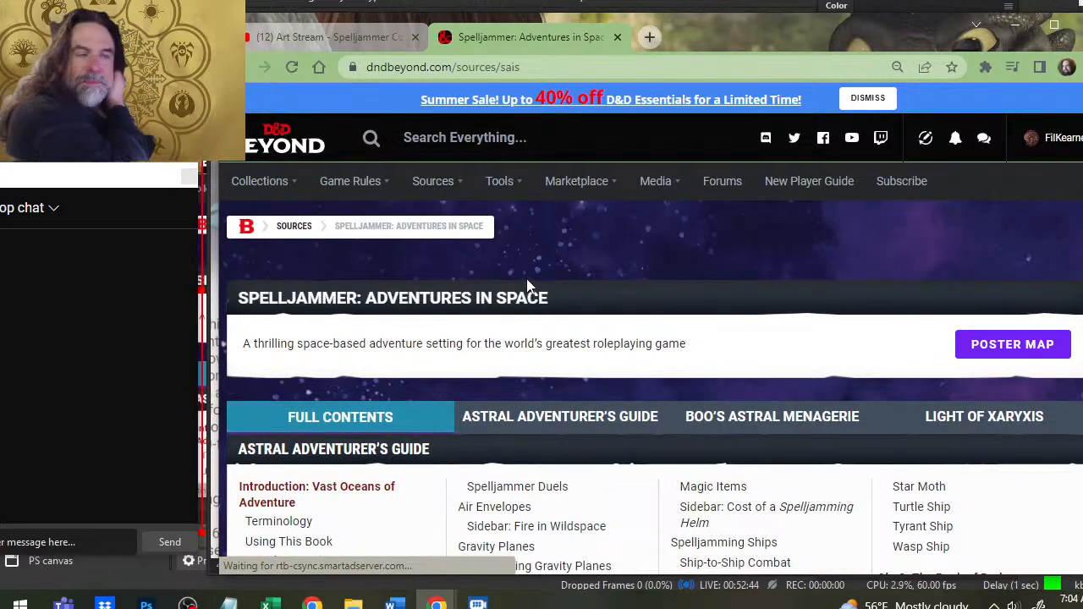
- Find the Damselfly Ship among the Spelljammer Vessels in the book's contents and open its entry
scroll(745, 208, "down", 2)
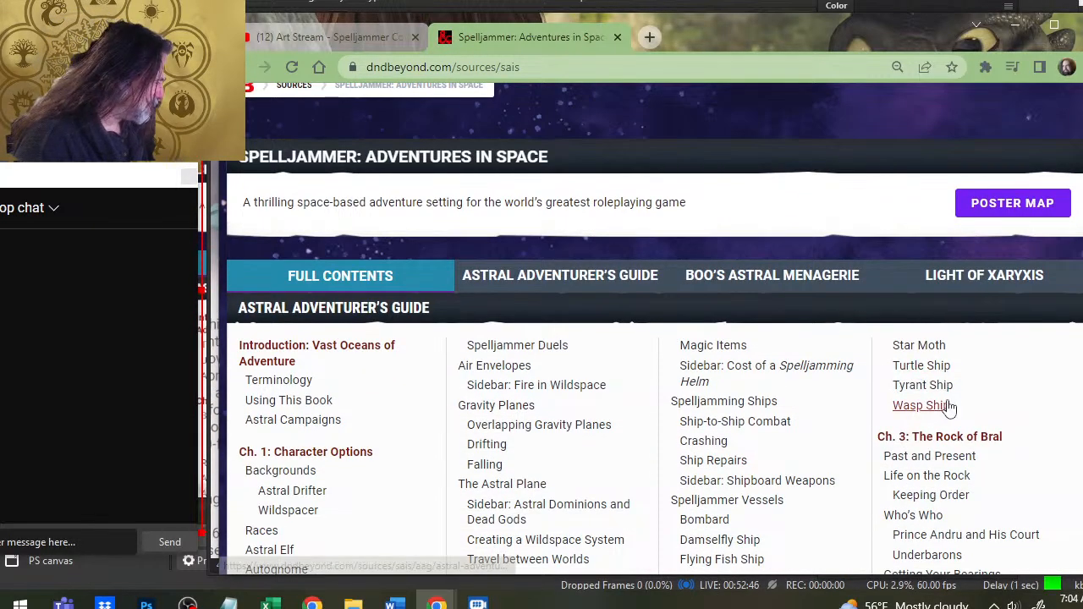
scroll(931, 398, "down", 5)
scroll(825, 336, "up", 2)
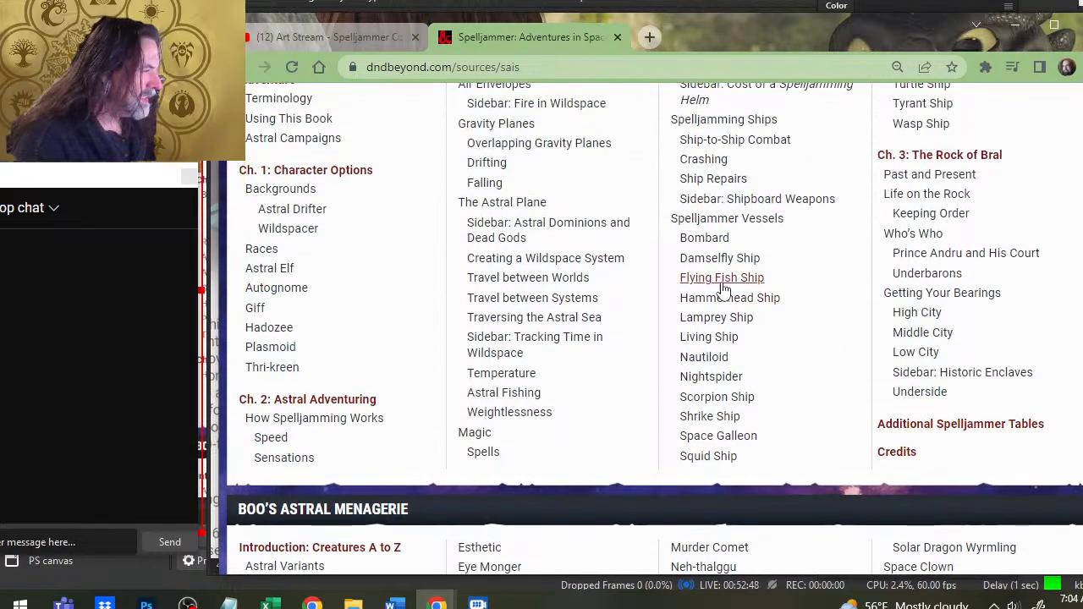
left_click(721, 263)
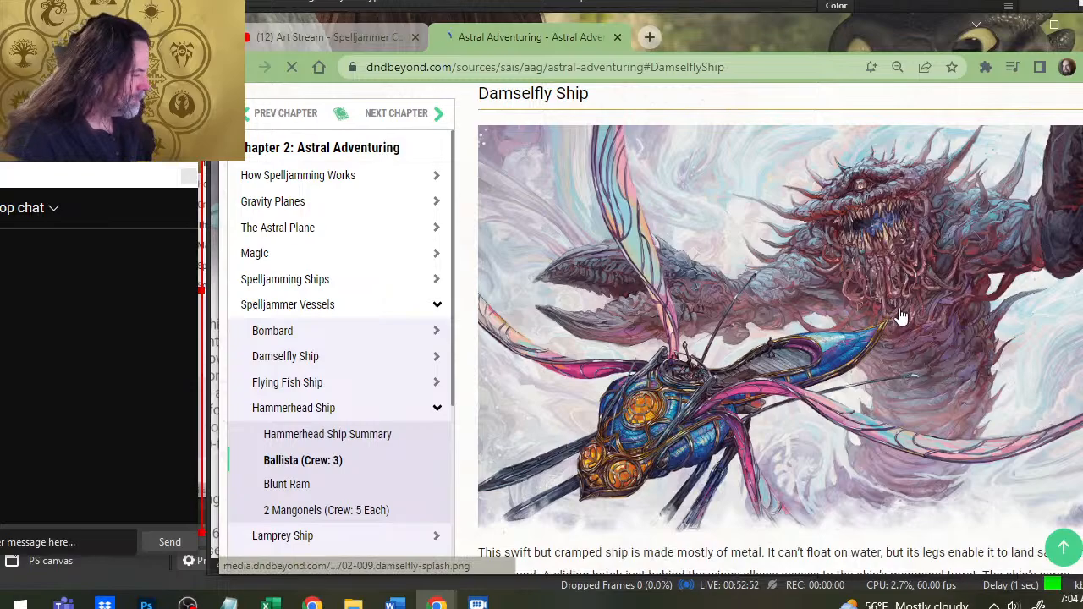
- Find the Damselfly Ship deck plans below the stat blocks and try to copy the image into the Photoshop document
scroll(901, 311, "down", 10)
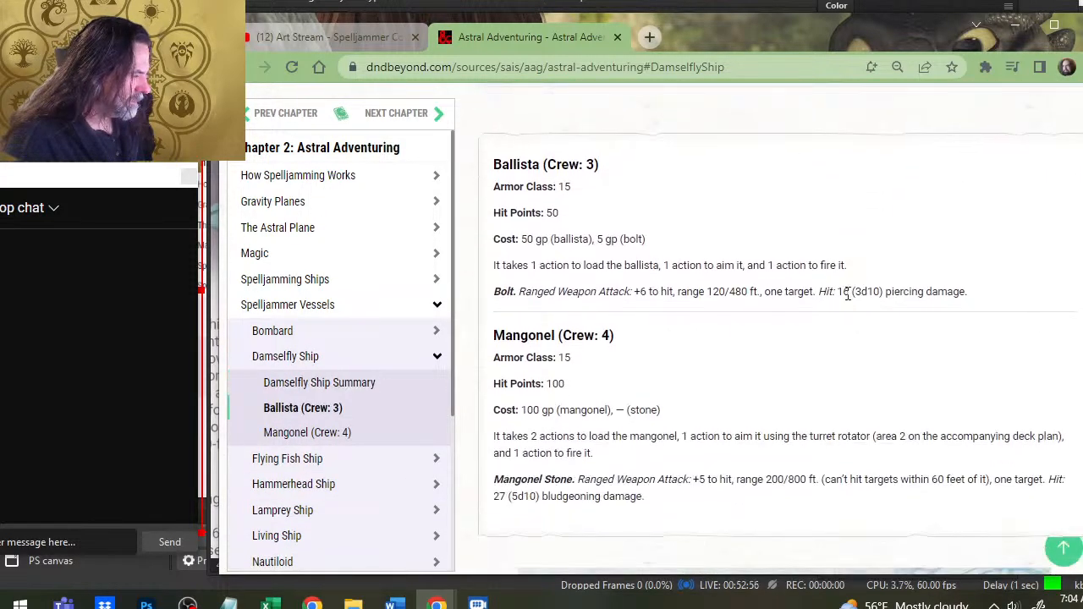
scroll(735, 354, "down", 5)
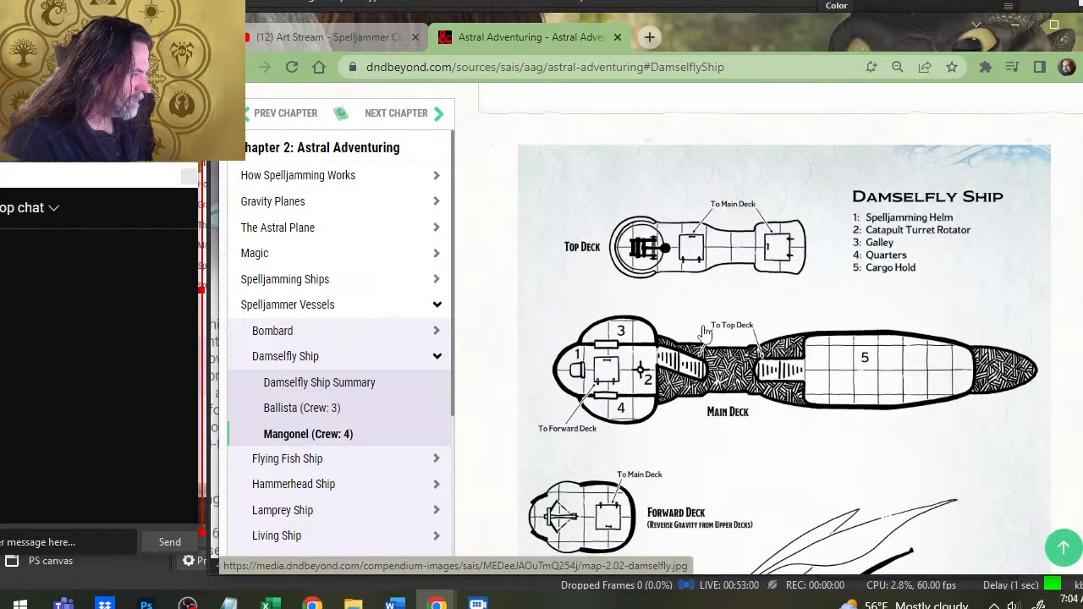
scroll(697, 322, "down", 2)
right_click(730, 313)
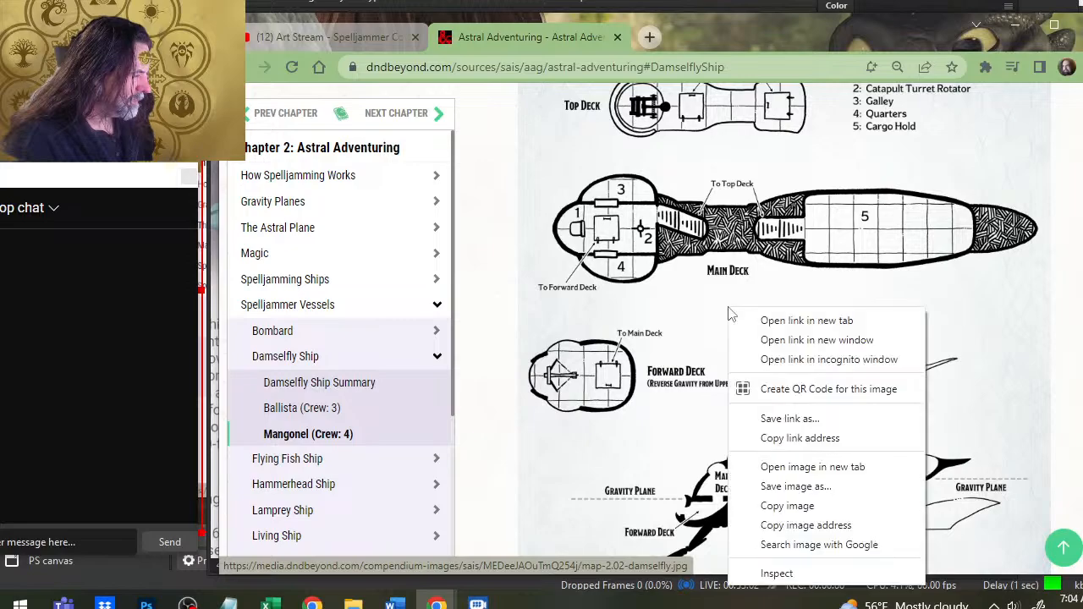
left_click(821, 505)
key("alt+Tab")
key("ctrl+v")
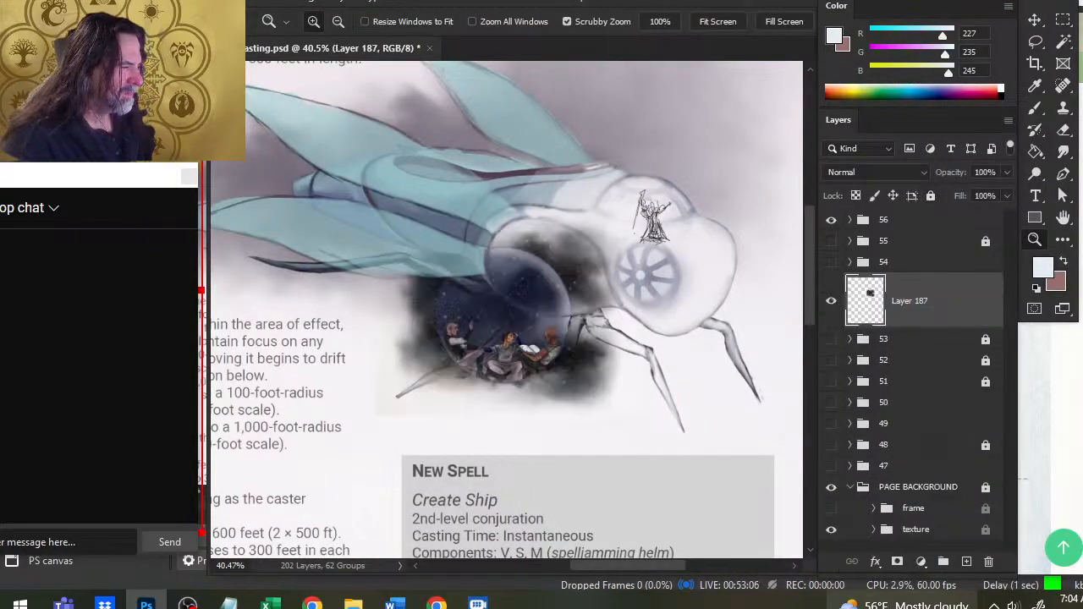
- Return to Chrome, open the Damselfly Ship deck plan image in its own tab and switch to that tab
key("alt+Tab")
scroll(817, 402, "down", 5)
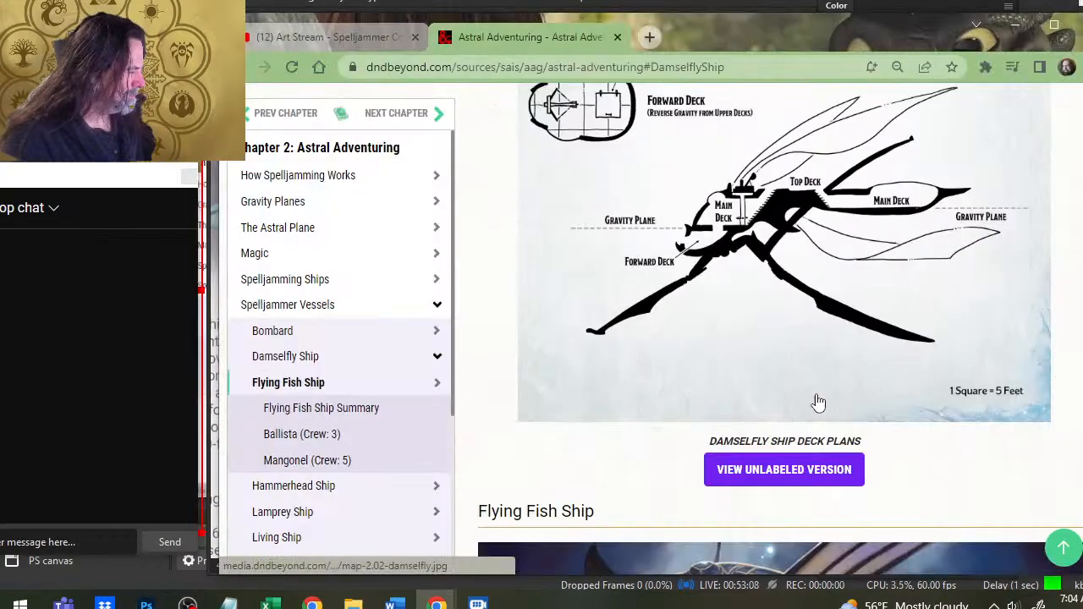
right_click(786, 349)
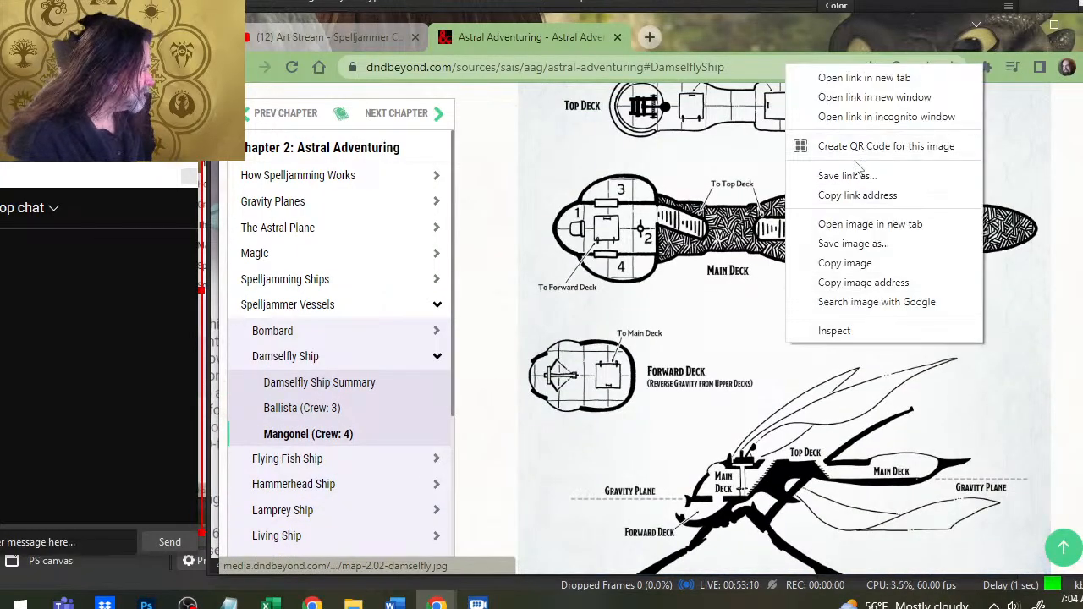
left_click(889, 227)
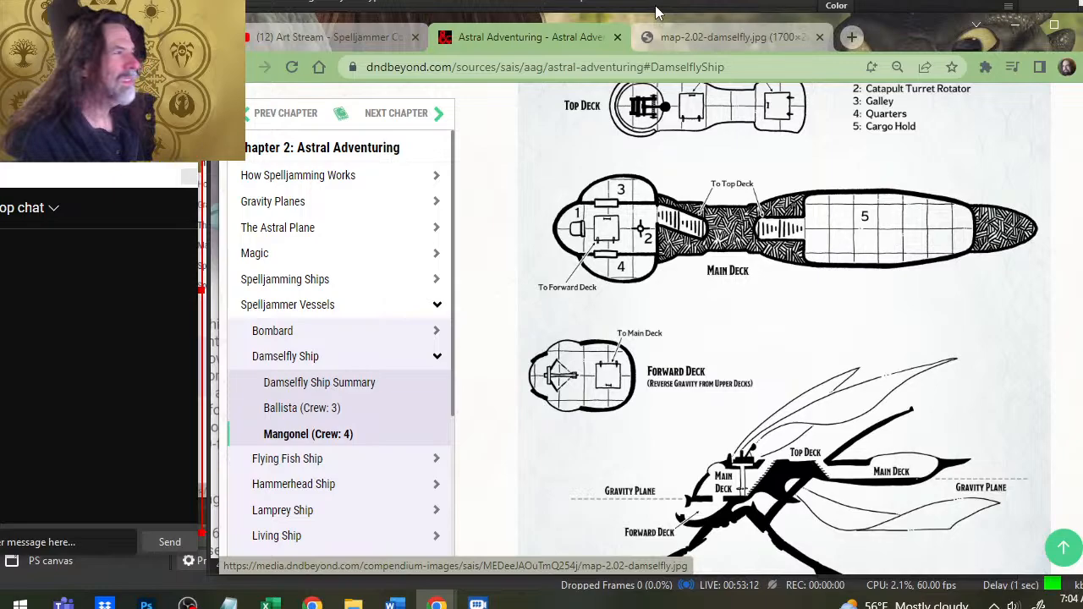
left_click(695, 36)
- Try to copy the standalone deck plan image into Photoshop, undo the paste and return to Chrome
right_click(671, 204)
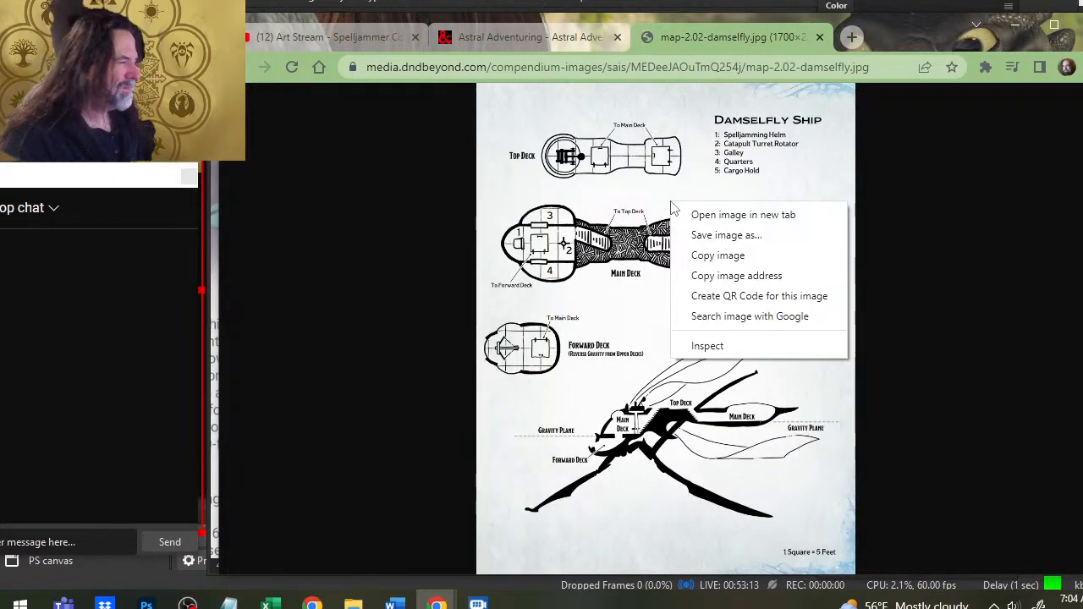
left_click(762, 255)
key("alt+Tab")
key("ctrl+v")
key("ctrl+z")
key("alt+Tab")
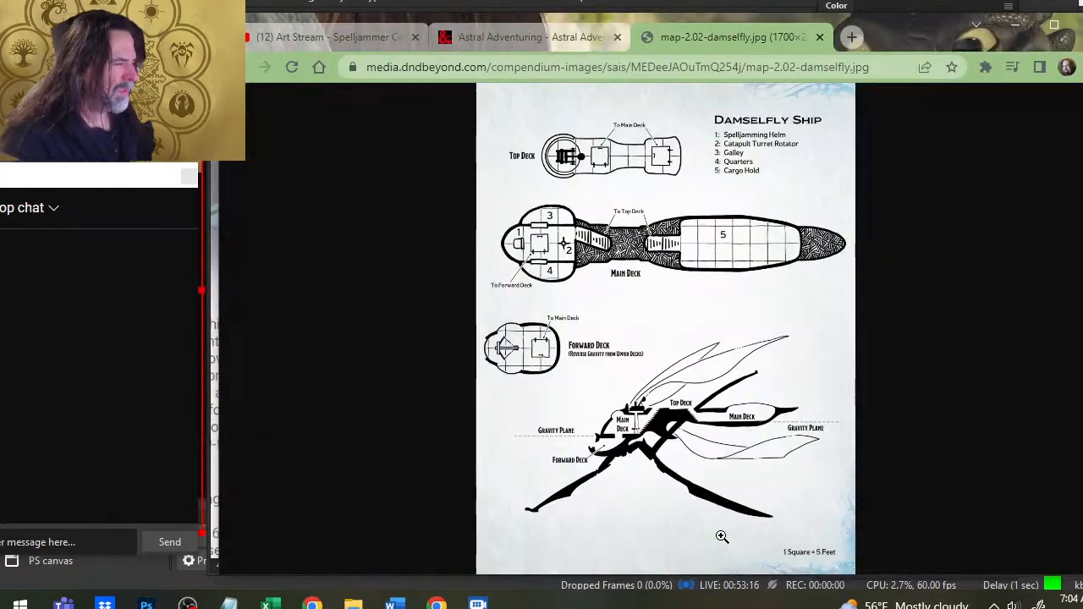
- Copy the standalone deck plan again, retry pasting it into Photoshop, undo the paste and return to Chrome
right_click(709, 277)
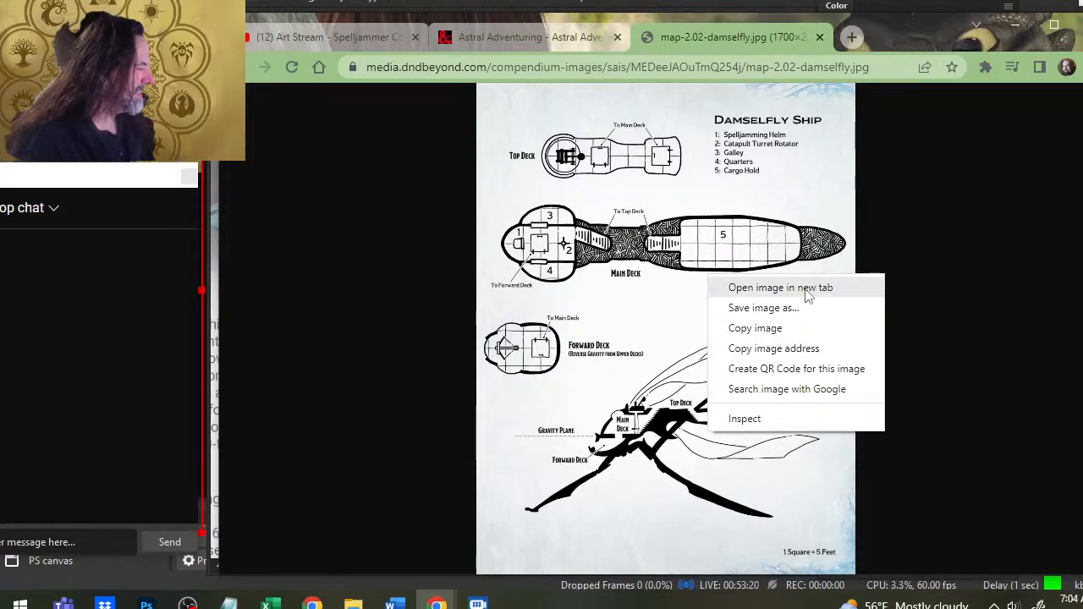
left_click(778, 330)
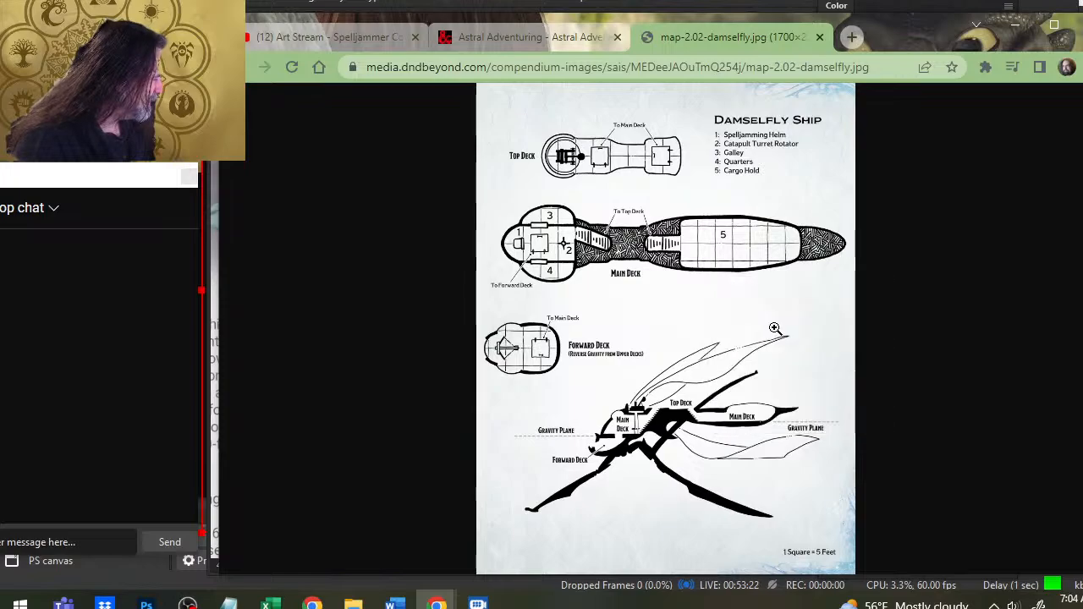
key("alt+Tab")
key("ctrl+v")
key("ctrl+z")
key("alt+Tab")
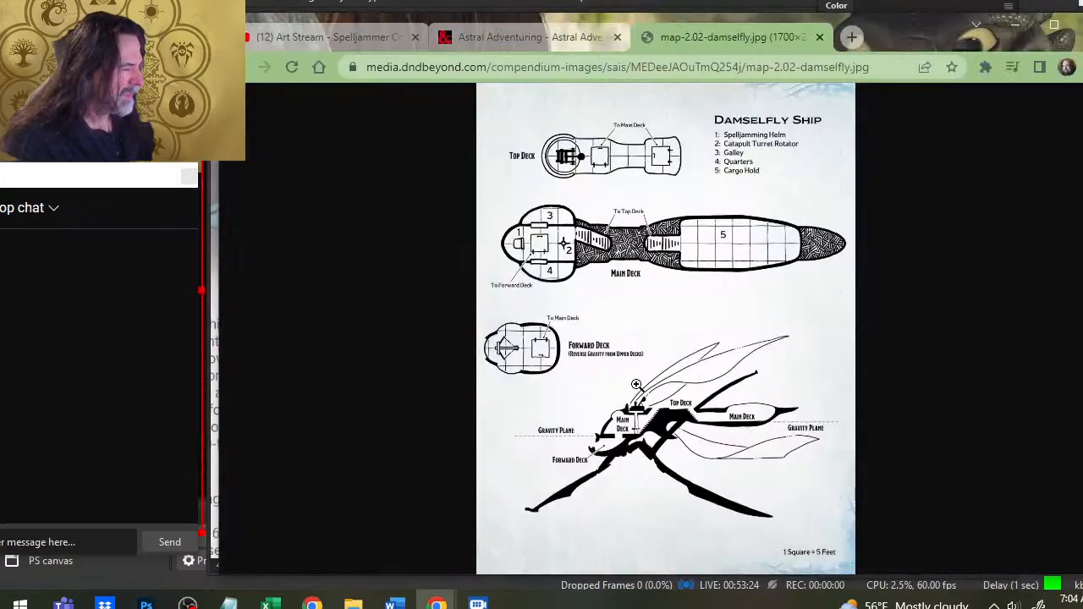
- Open the standalone deck plan in another new tab, copy the image there and check the Photoshop document
right_click(664, 127)
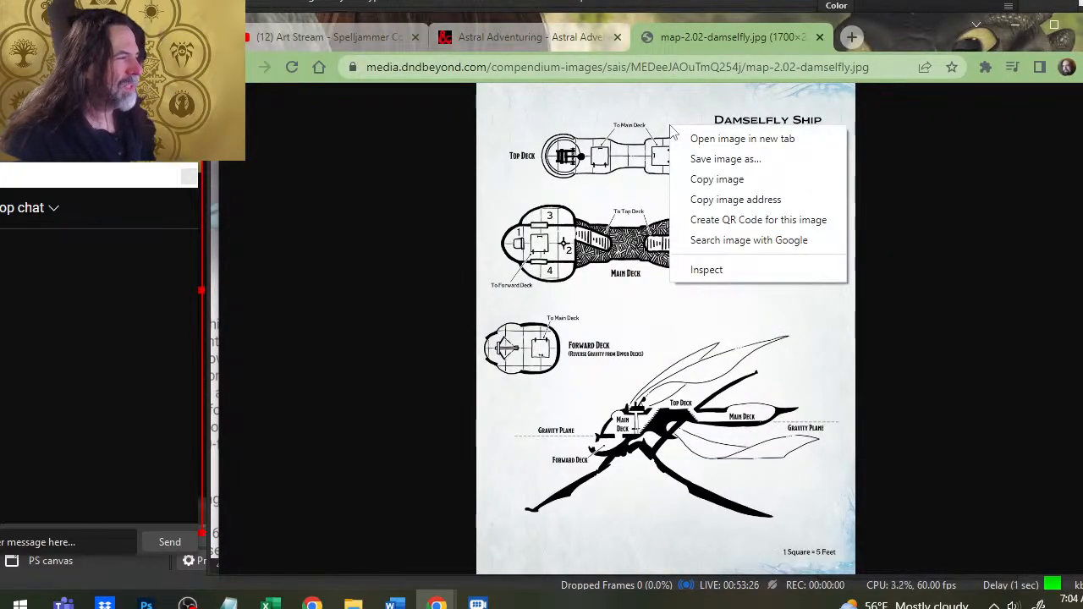
left_click(787, 141)
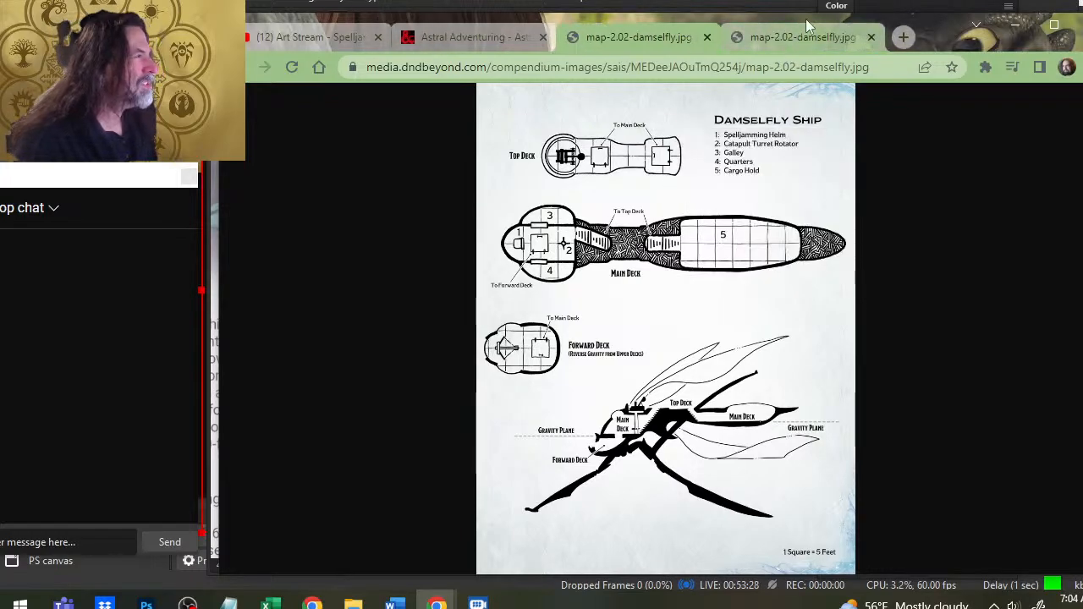
right_click(691, 220)
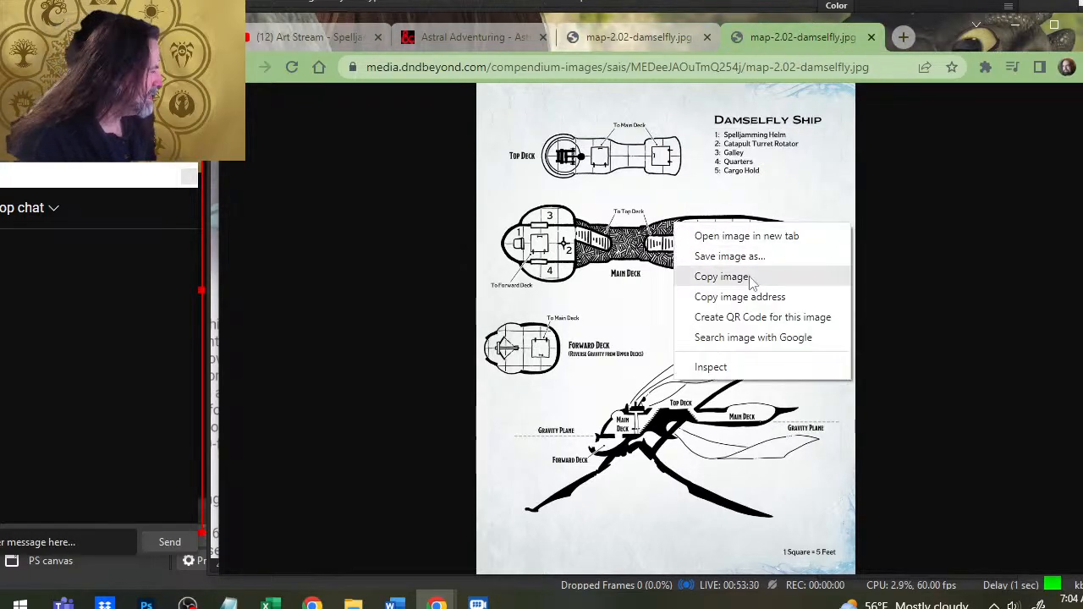
left_click(720, 276)
key("alt+Tab")
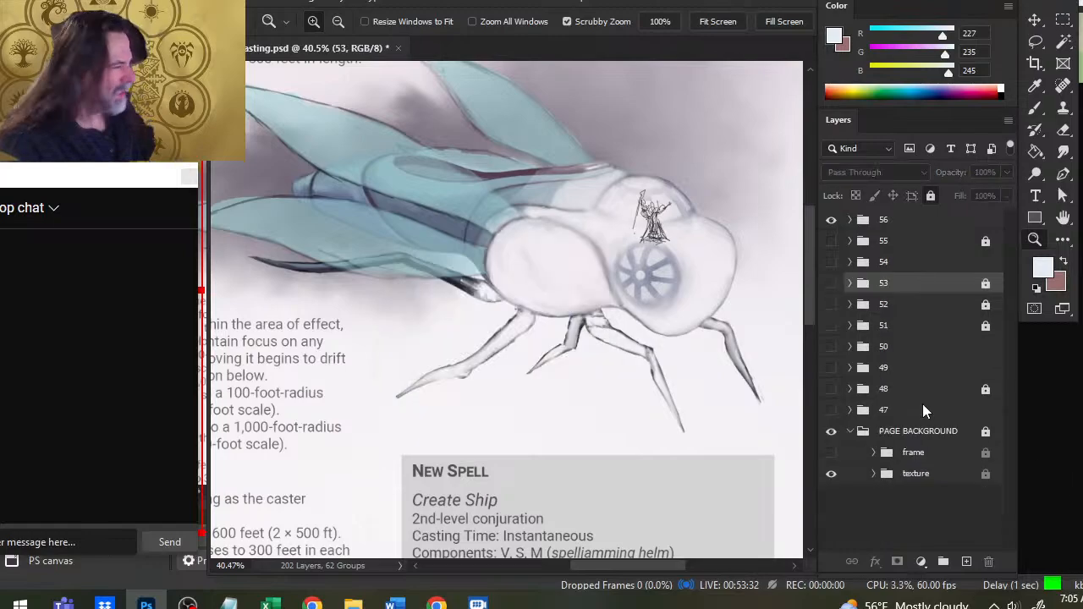
key("alt+Tab")
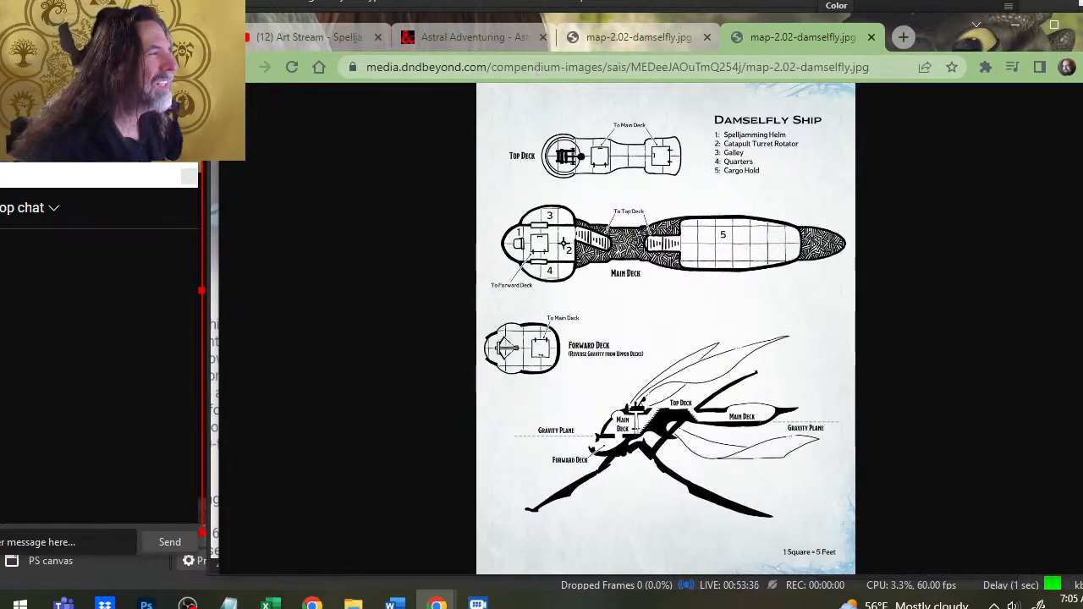
- Enlarge the deck plan to full size, copy the image and switch to Photoshop
left_click(885, 68)
left_click(878, 72)
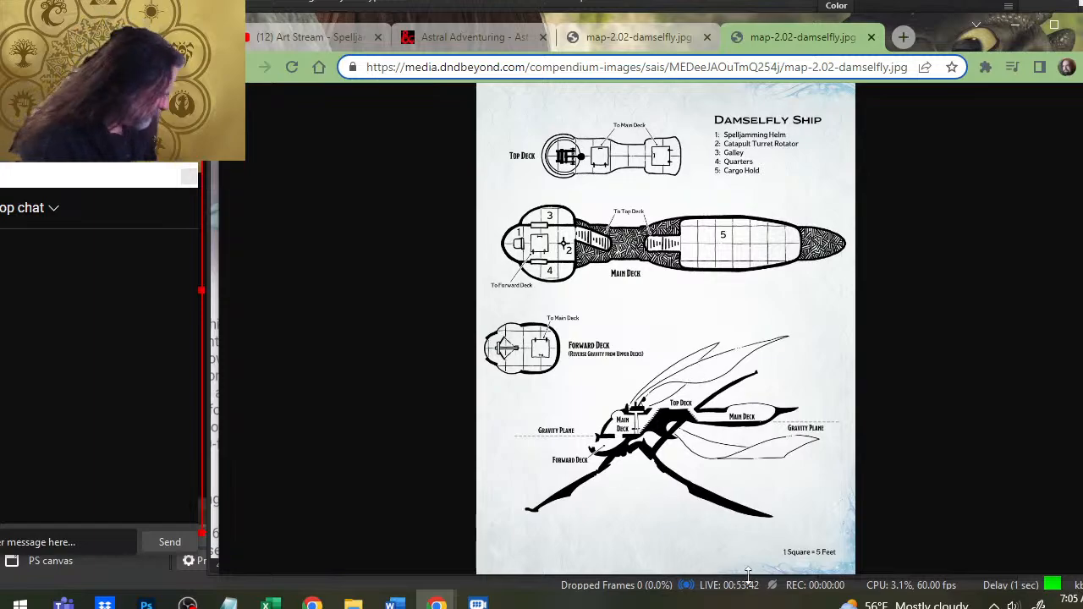
left_click(694, 535)
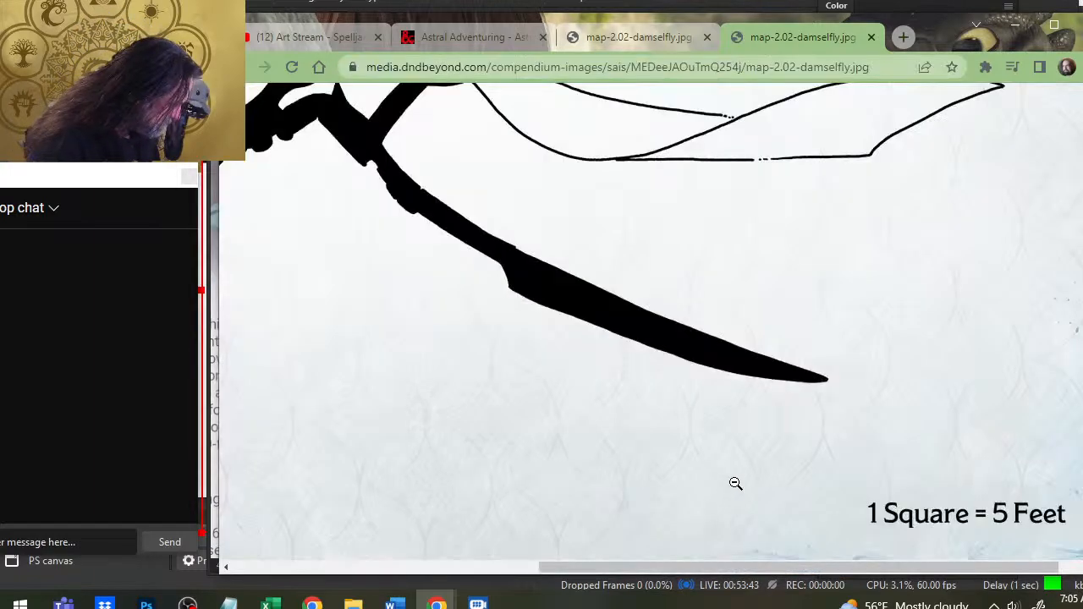
right_click(736, 308)
left_click(756, 360)
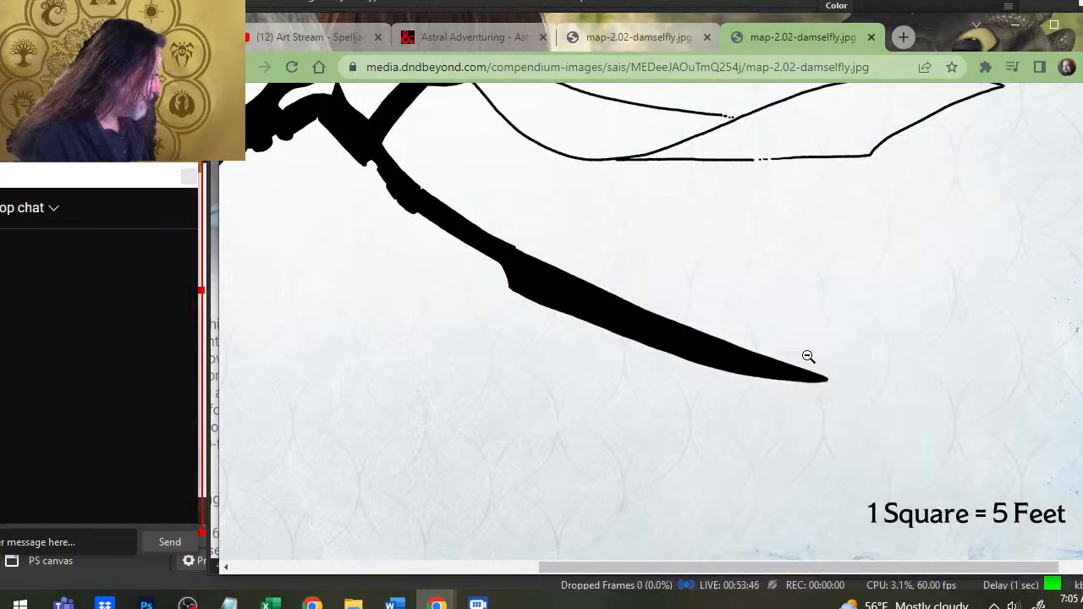
key("alt+Tab")
key("alt+Tab")
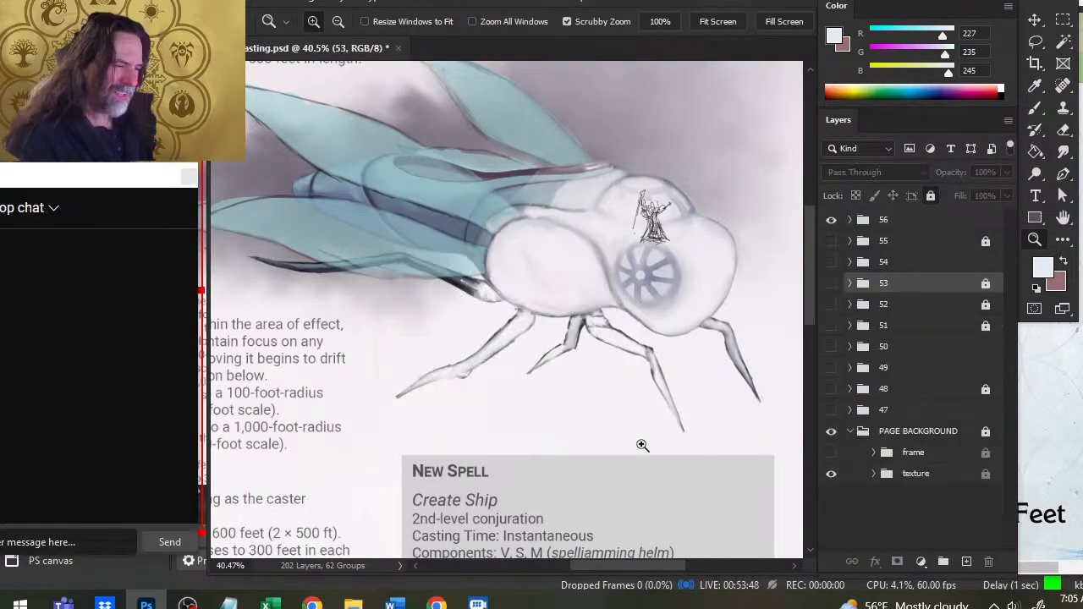
- Try pasting the enlarged deck plan into Photoshop after copying it again, undo the paste, and fit the image in the browser window
right_click(682, 230)
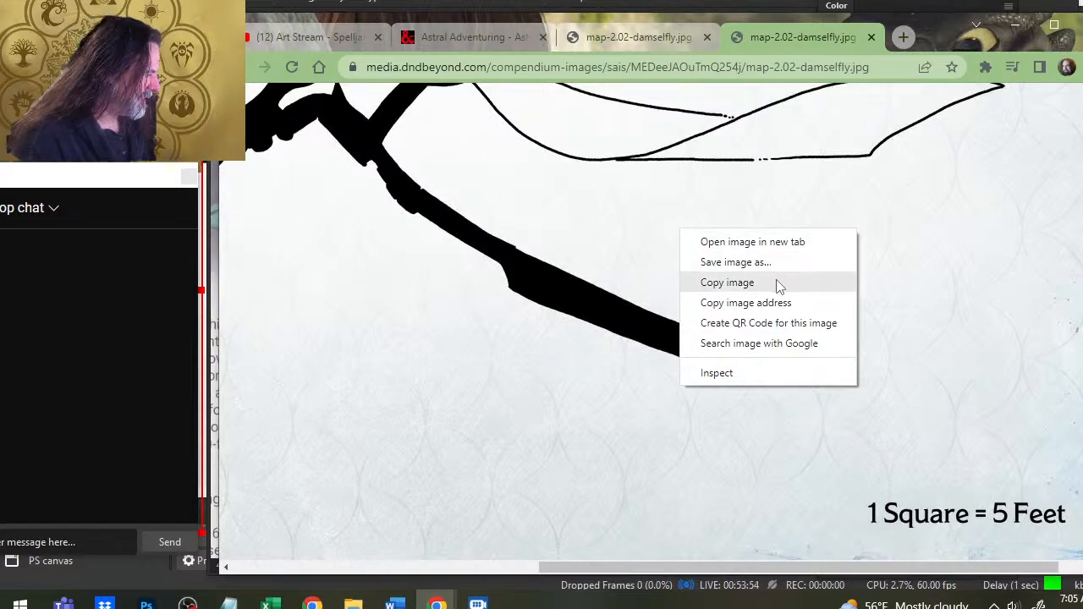
left_click(727, 285)
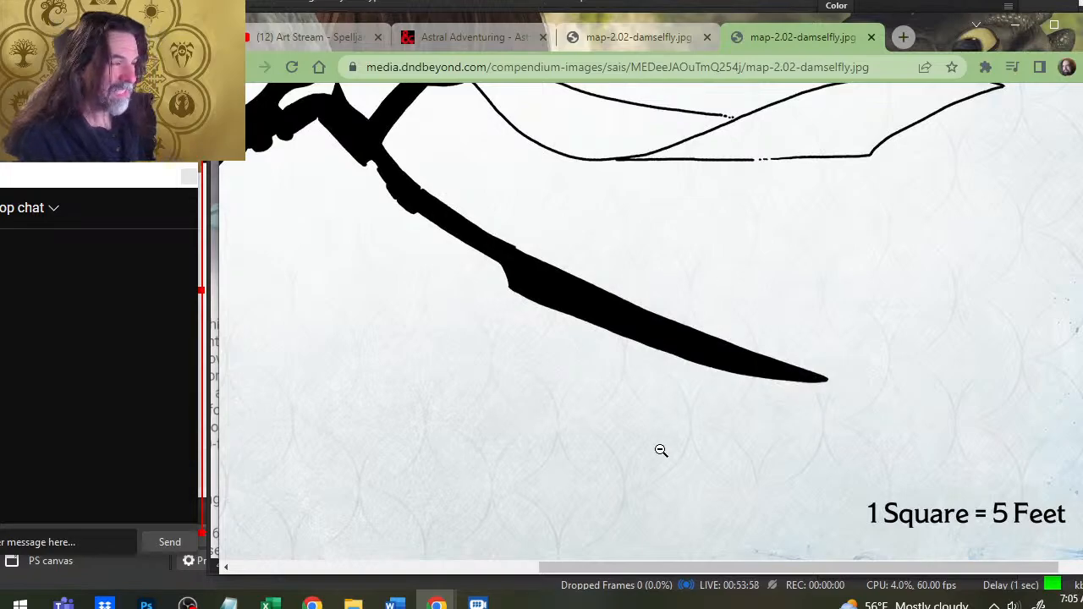
key("alt+Tab")
key("ctrl+v")
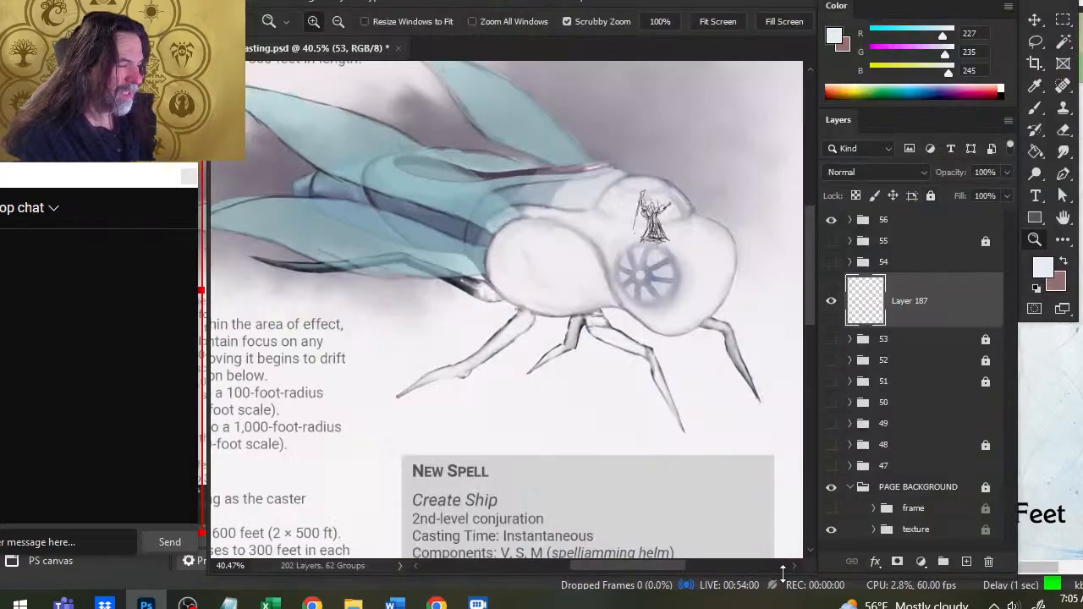
key("ctrl+b")
left_click(435, 135)
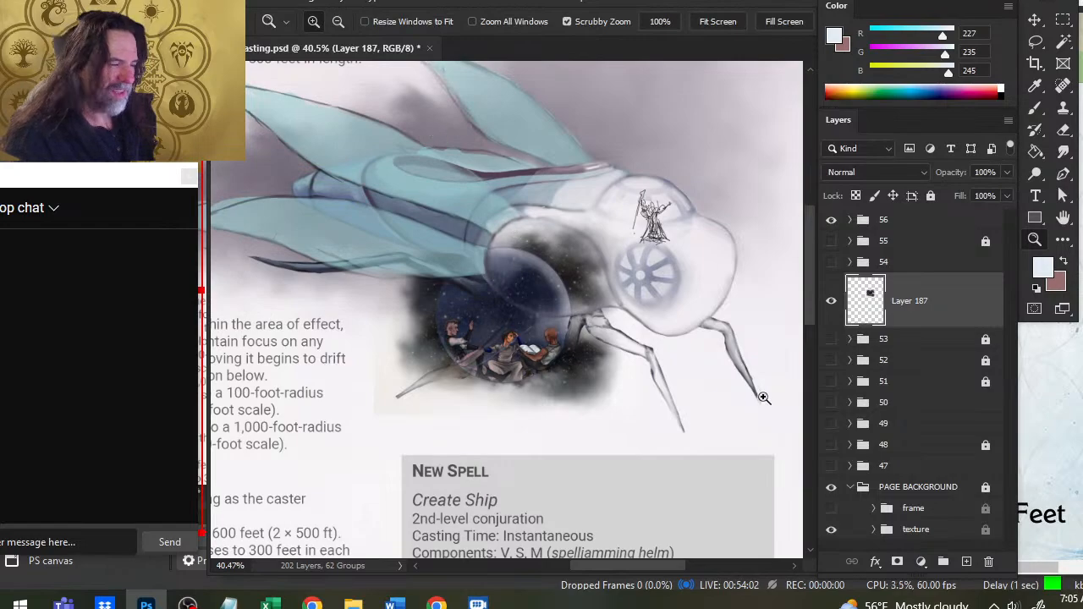
key("ctrl+z")
key("alt+Tab")
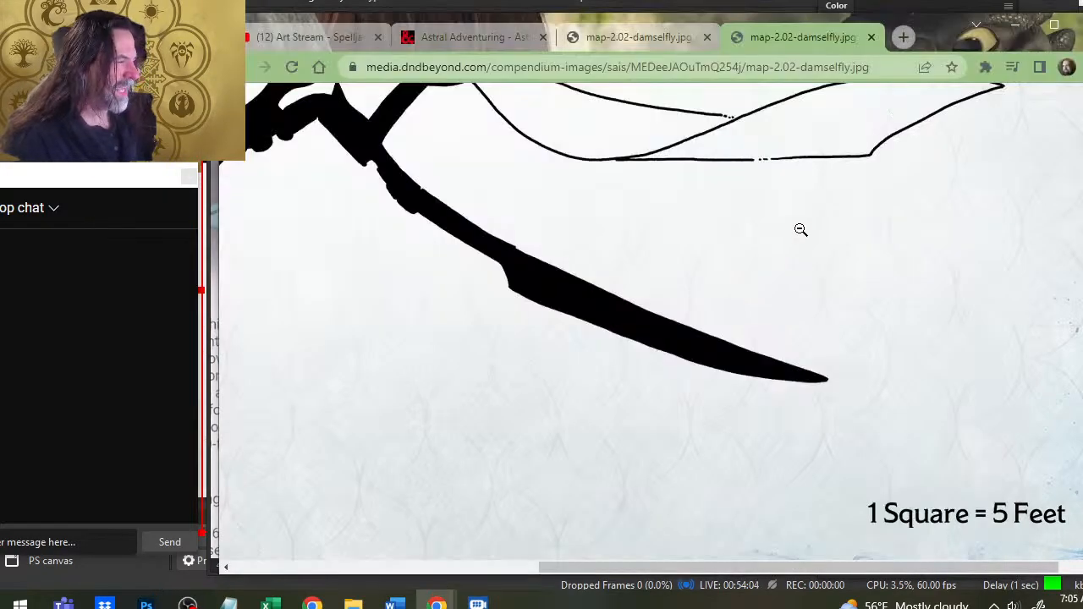
scroll(800, 229, "up", 6)
left_click(729, 253)
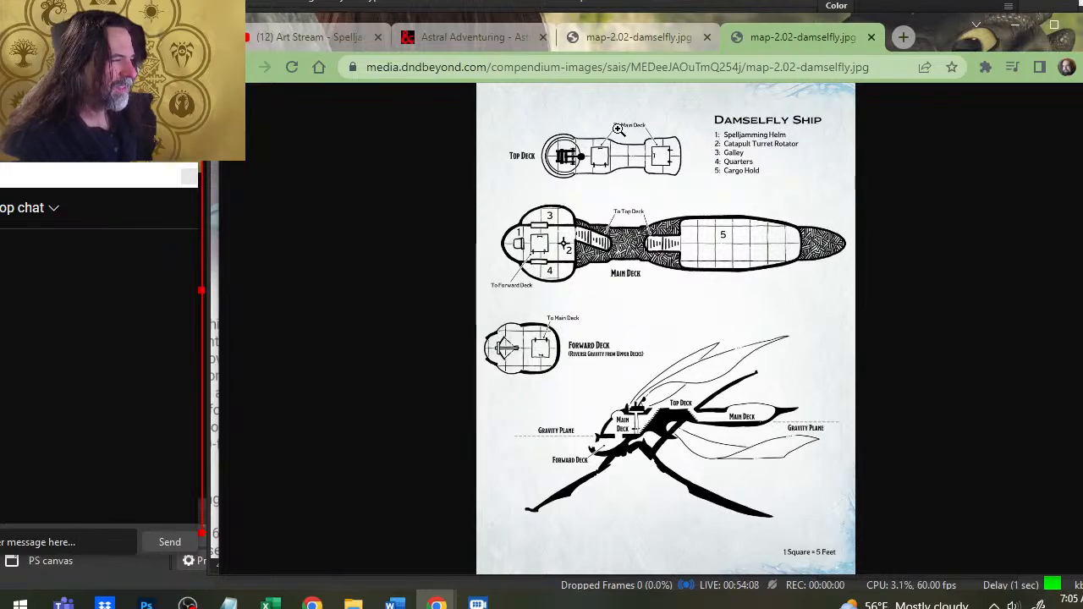
key("alt+Tab")
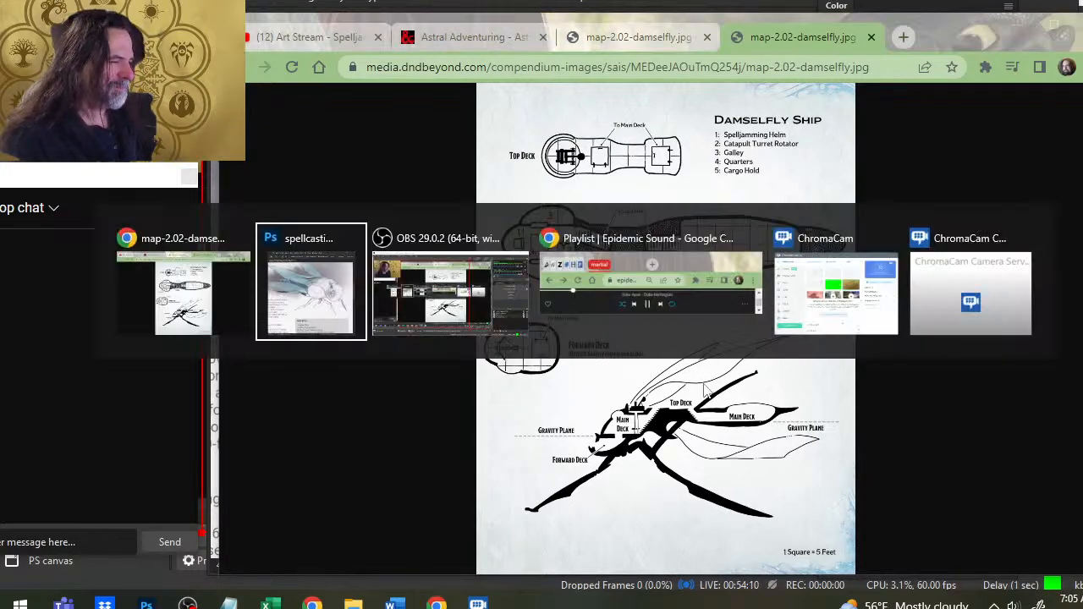
key("alt+Tab")
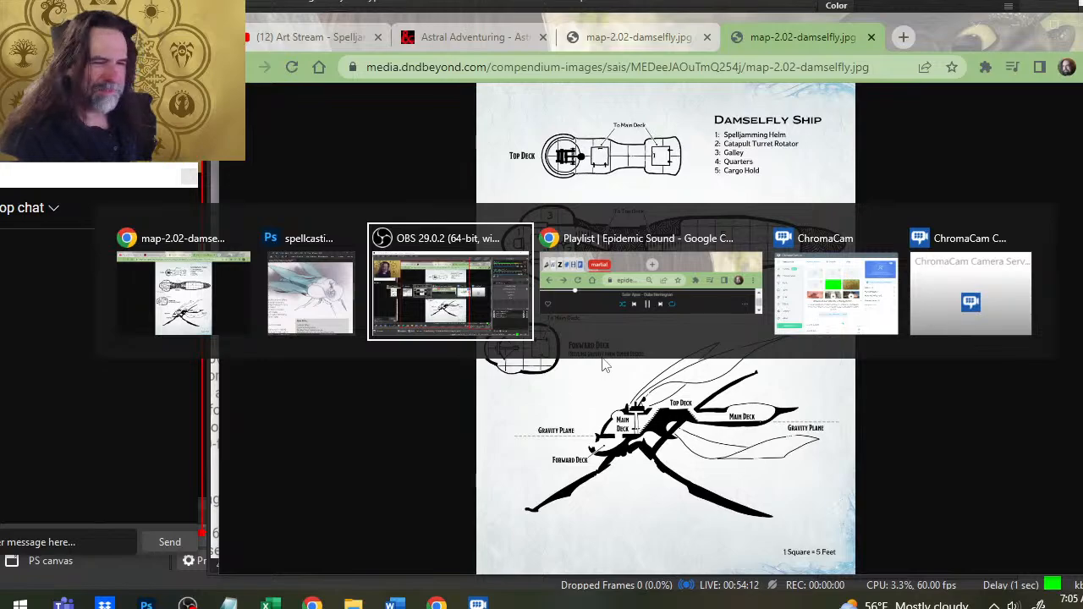
key("alt+shift+Tab")
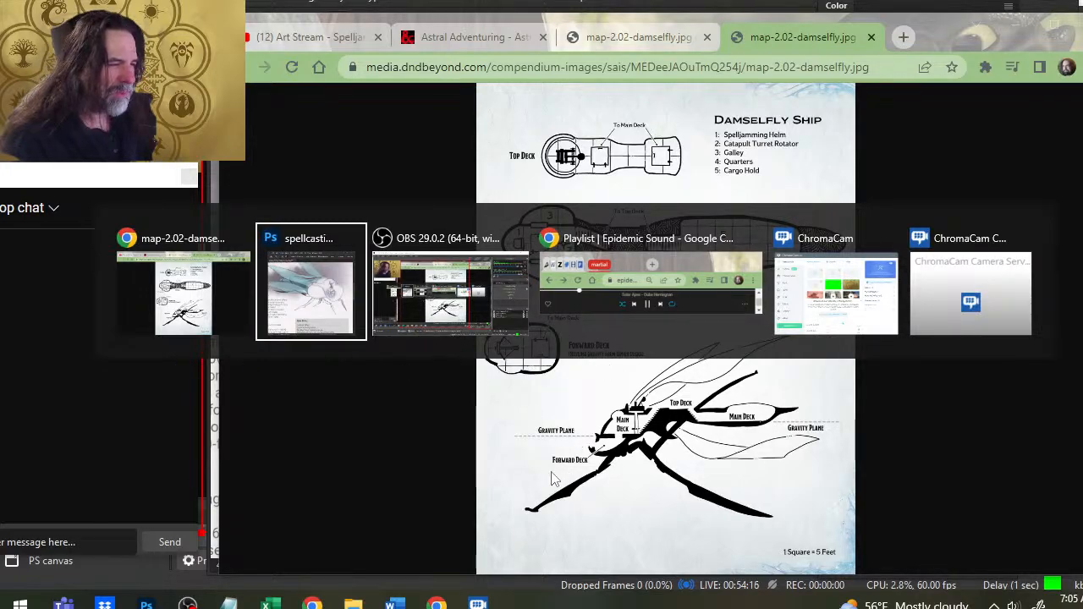
key("alt+Tab")
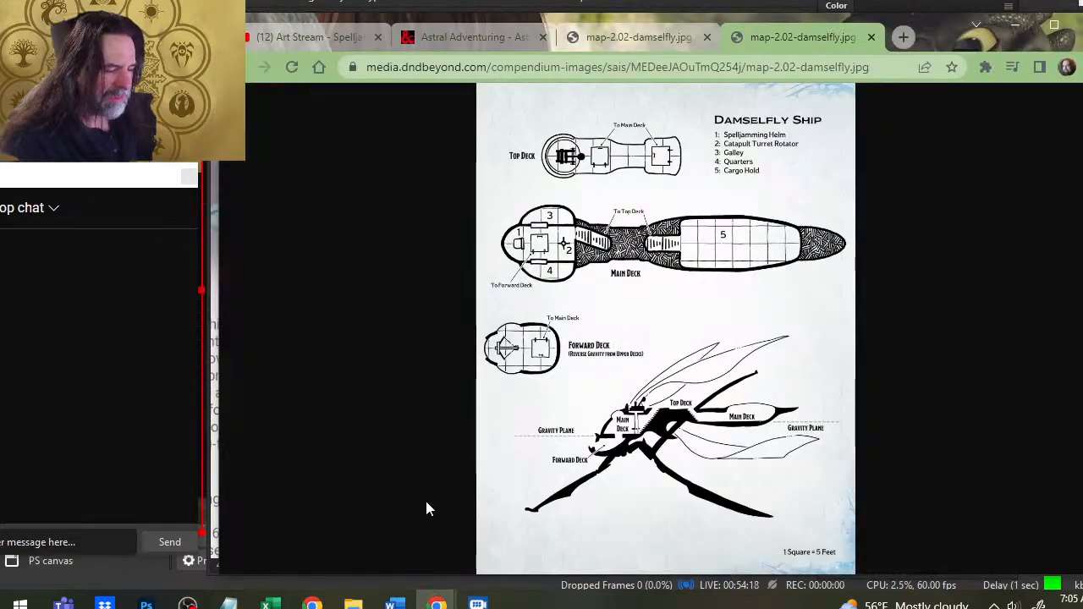
- Open Snipping Tool and capture a rectangular snip of the Damselfly Ship deck plans shown in the browser
key("super")
left_click(764, 345)
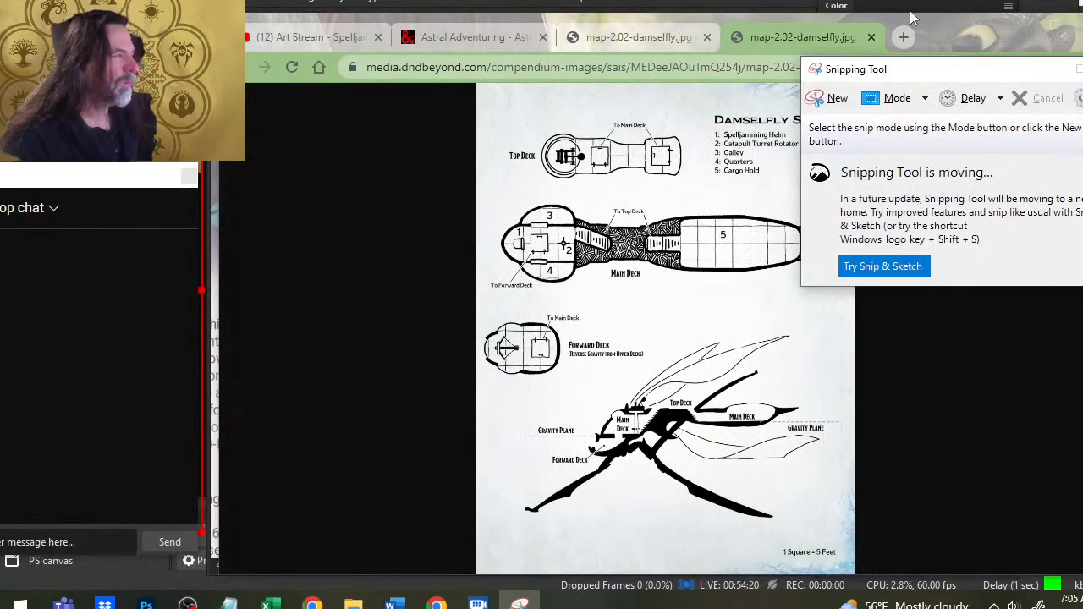
left_click(829, 99)
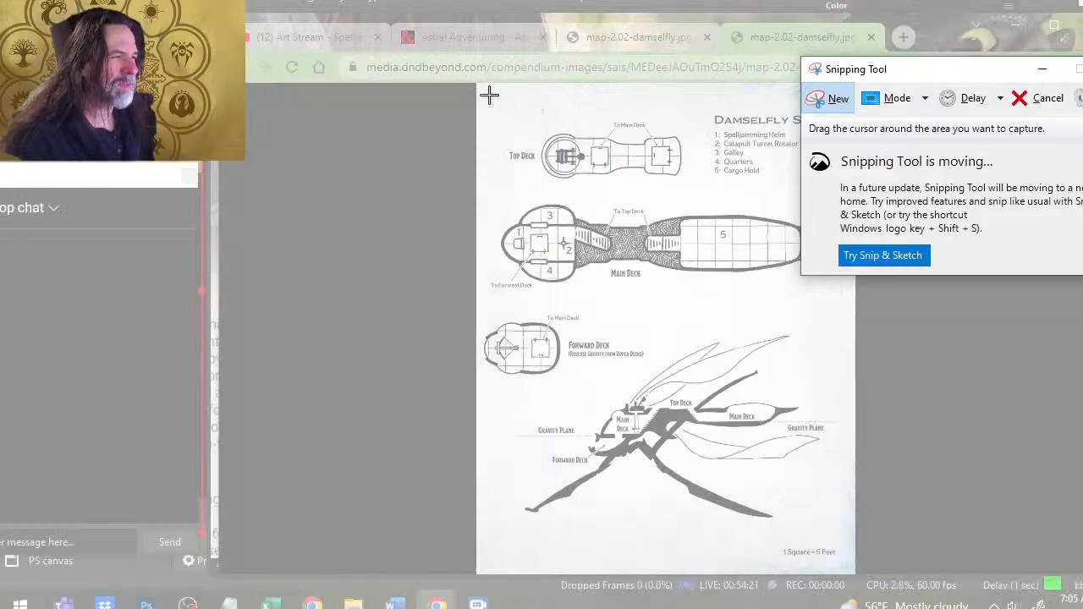
left_click_drag(489, 95, 841, 537)
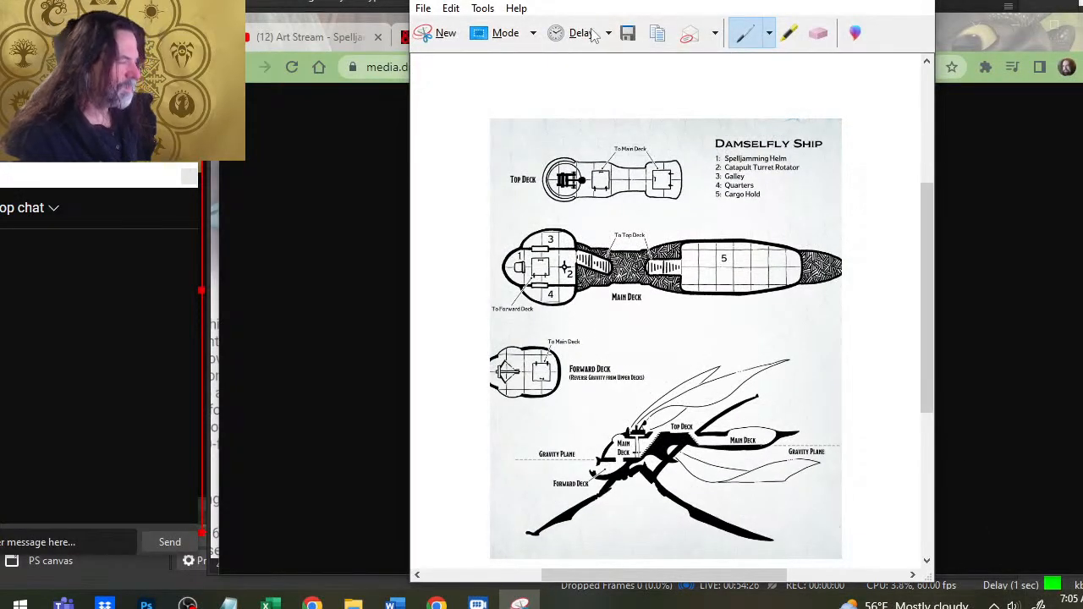
- Switch to Photoshop, paste the deck plan snip into the spellcasting document and move it lower, below the insect ship's body
key("alt+Tab")
key("alt+Tab")
key("alt+Tab")
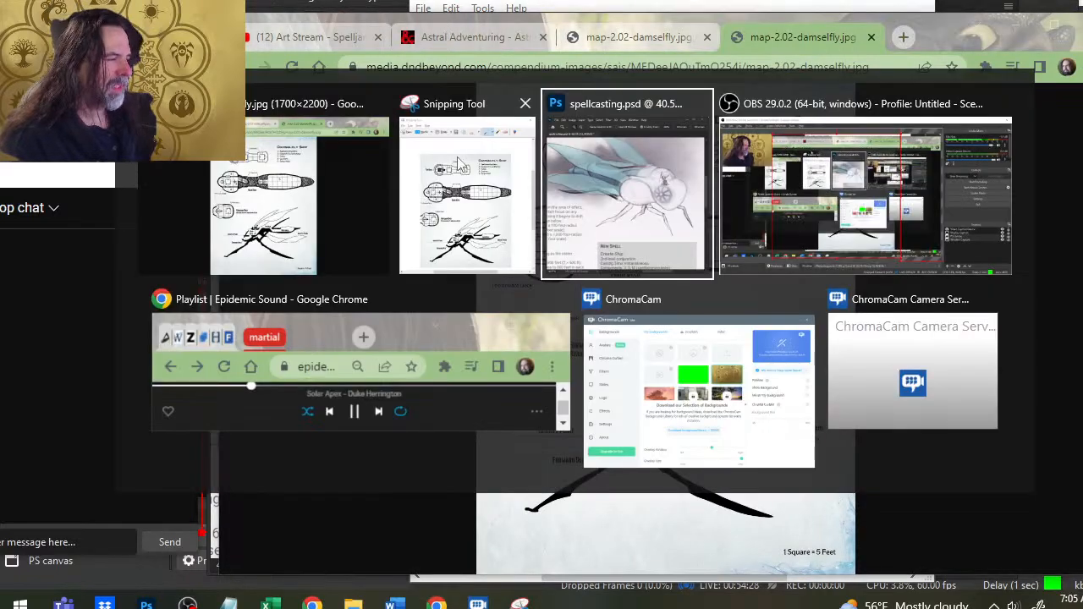
key("ctrl+v")
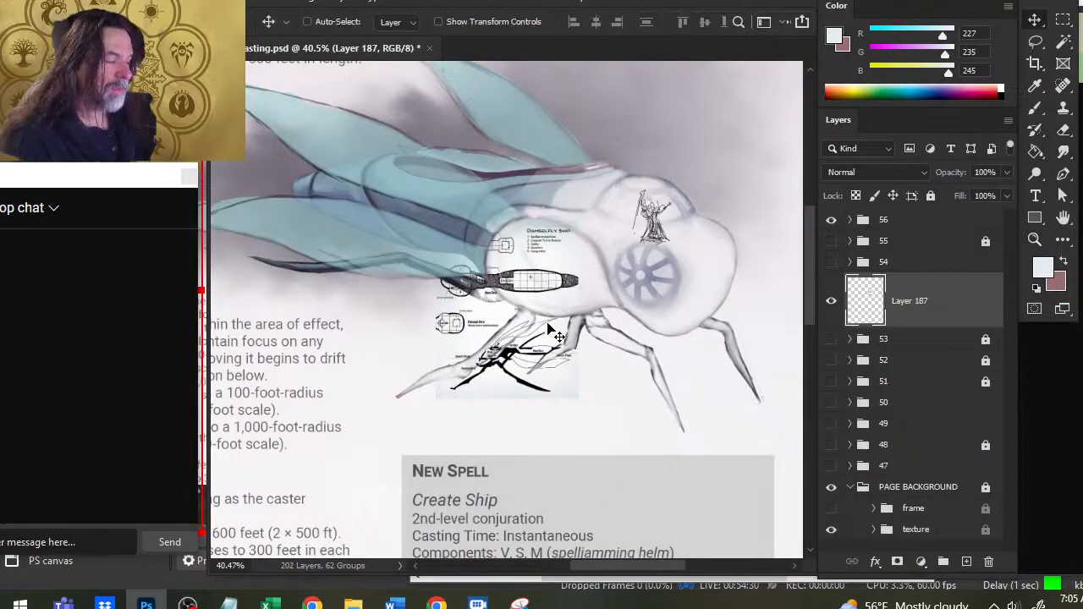
left_click_drag(548, 329, 527, 394)
- Examine the pasted deck plans up close, including the side cross-section, forward deck and main deck, and compare them with the ship illustration
key("z")
left_click(460, 429)
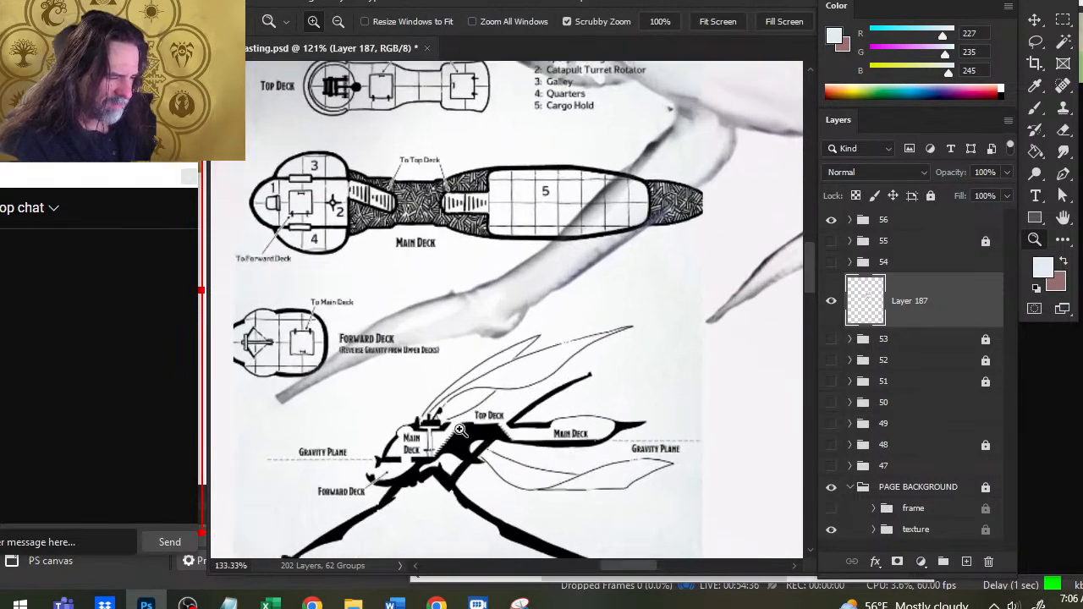
left_click_drag(459, 429, 542, 426)
key("space")
left_click_drag(606, 504, 669, 341)
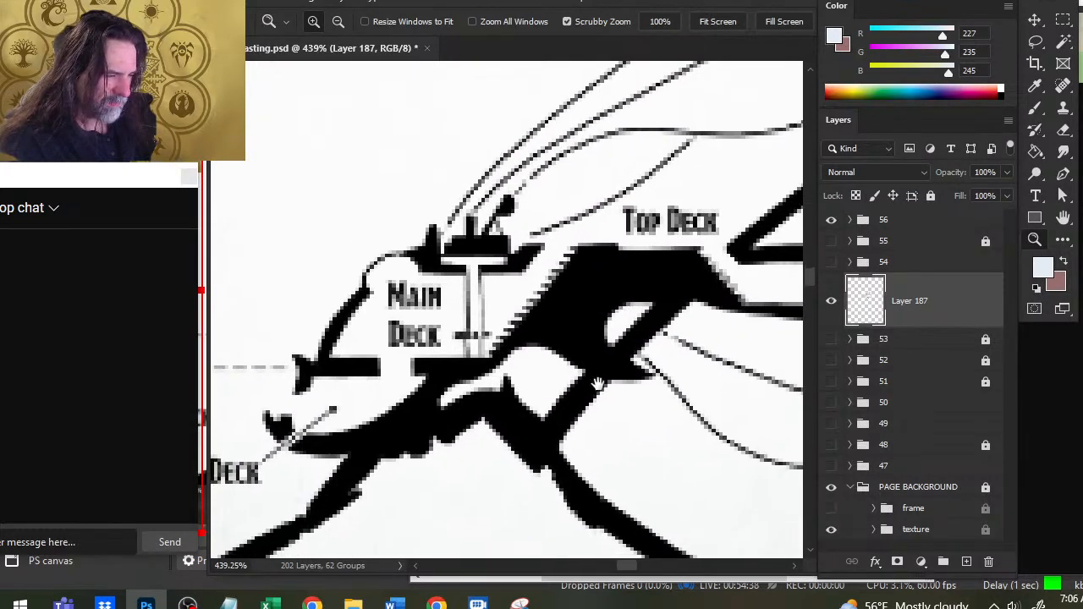
left_click_drag(598, 385, 741, 381)
left_click_drag(599, 380, 503, 374)
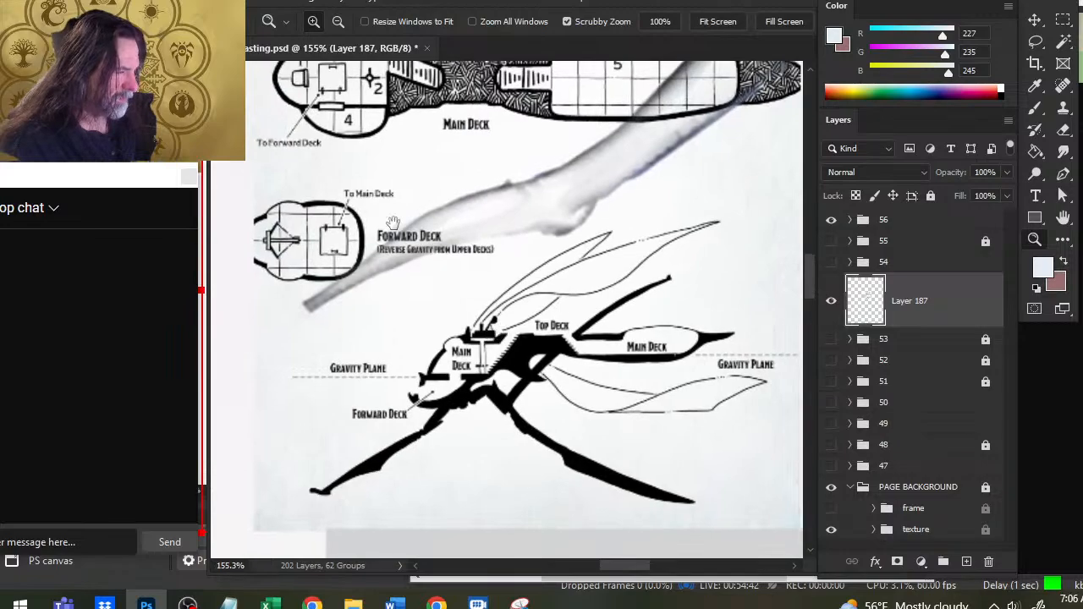
left_click_drag(394, 223, 509, 323)
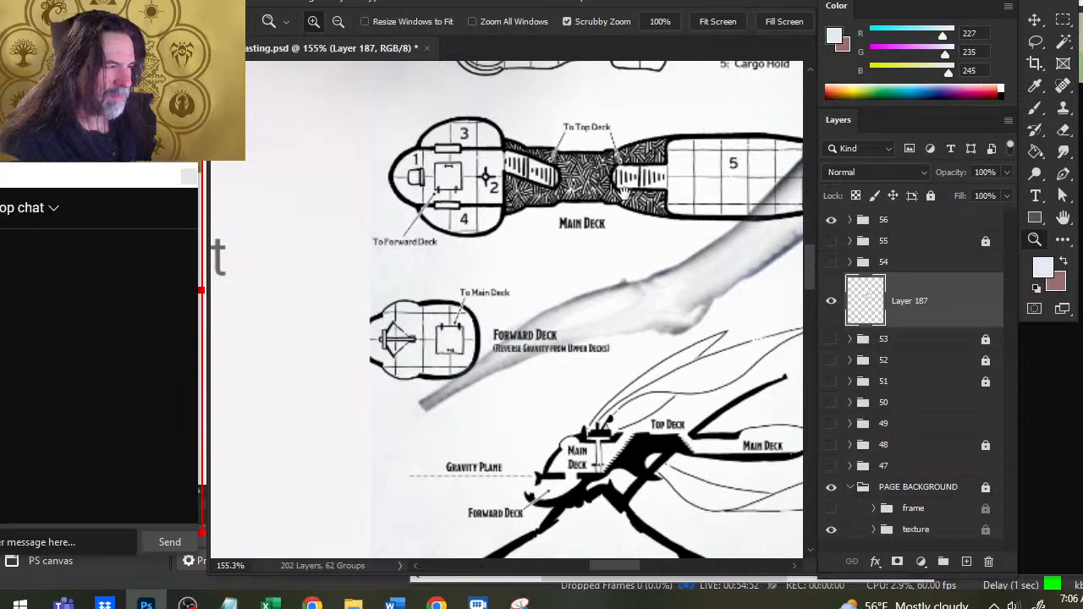
left_click_drag(600, 332, 518, 210)
left_click_drag(610, 331, 562, 304)
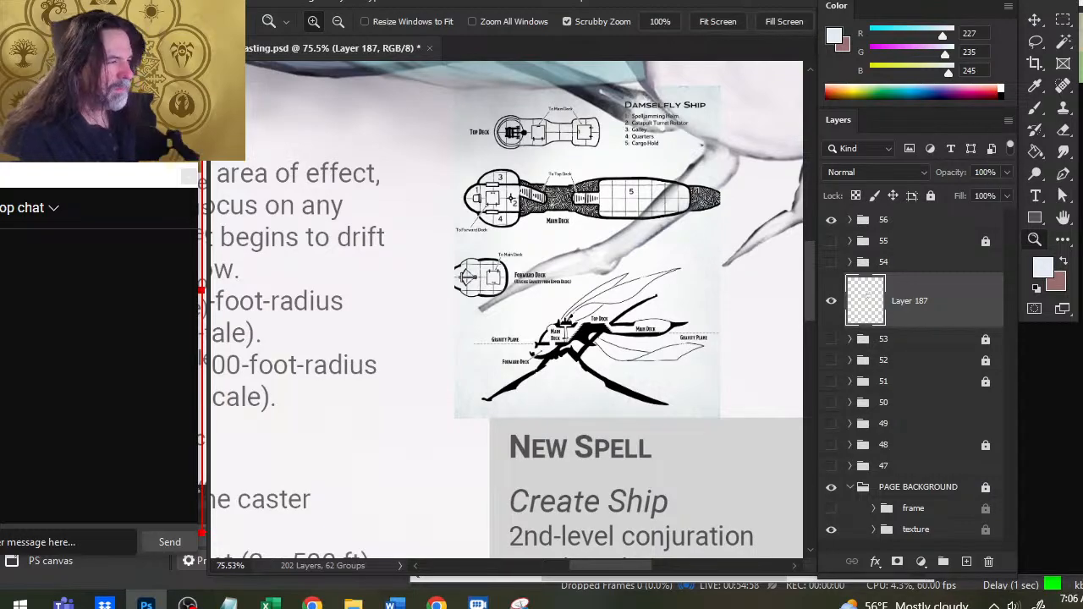
left_click_drag(582, 317, 352, 468)
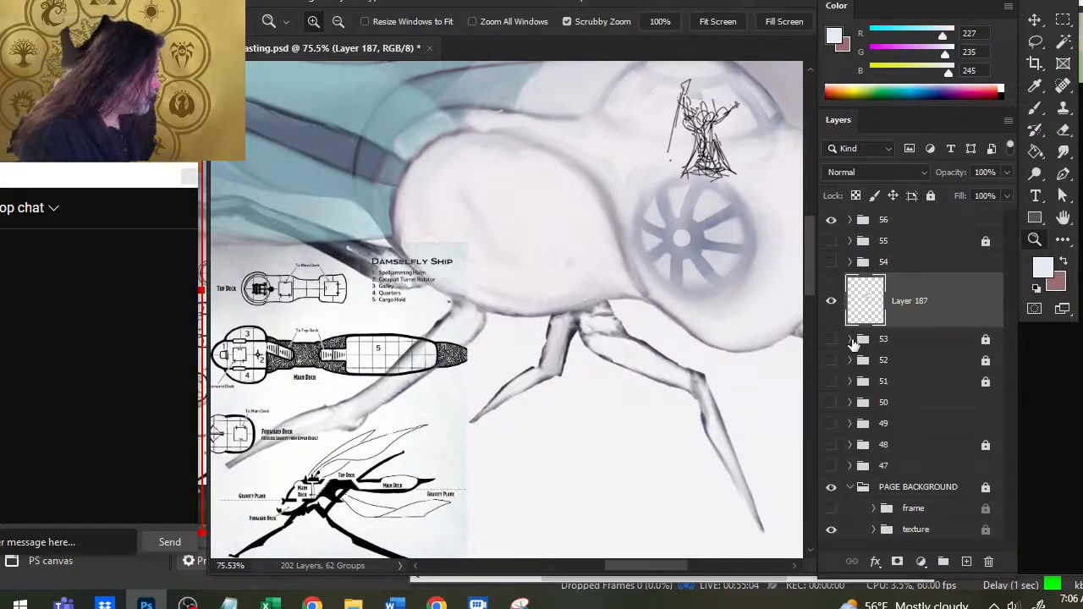
- Stack the deck plan layer above group 56, expand that group, and shift the plan away from the ship's rear legs
left_click_drag(904, 315, 919, 213)
left_click(851, 277)
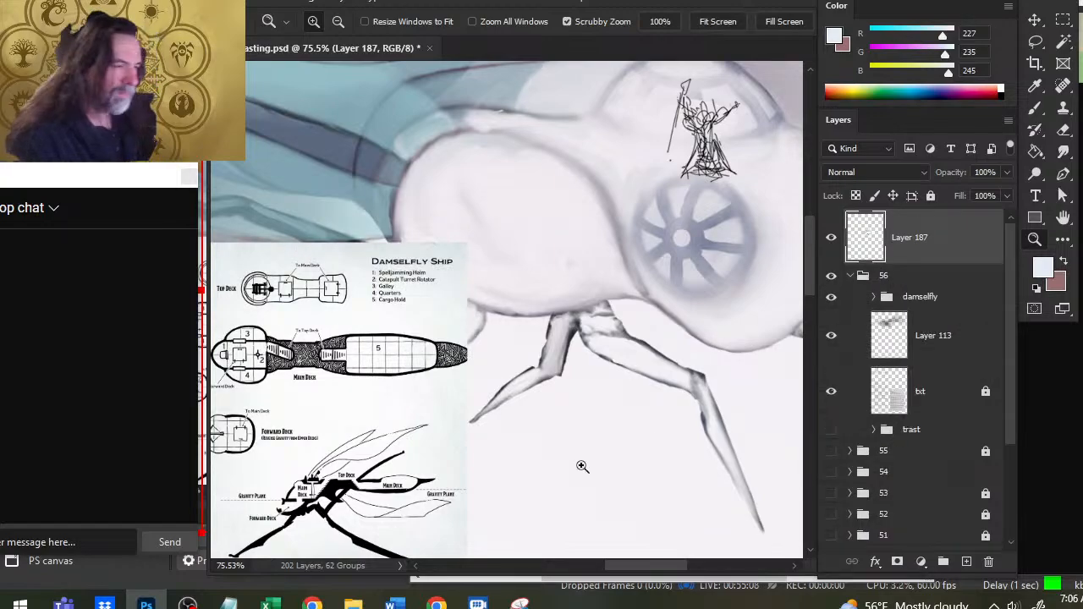
left_click_drag(527, 394, 662, 332)
key("w")
key("v")
left_click_drag(570, 289, 484, 332)
- Examine the side cross-section of the deck plan again and compare its layout with the insect ship's head and body
key("z")
left_click_drag(414, 287, 411, 328)
left_click_drag(666, 410, 733, 214)
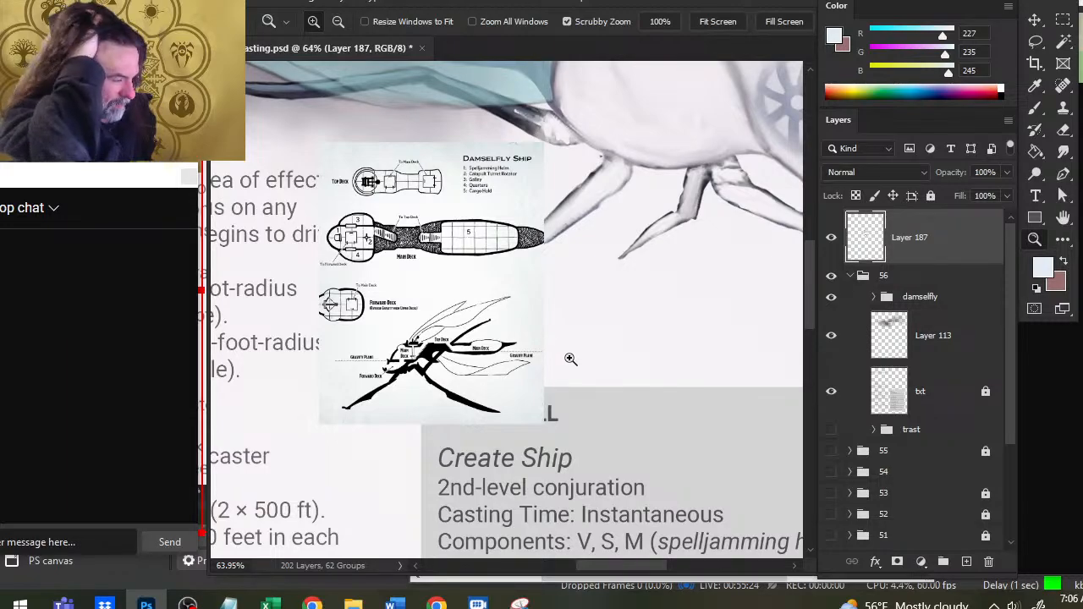
left_click_drag(412, 364, 506, 374)
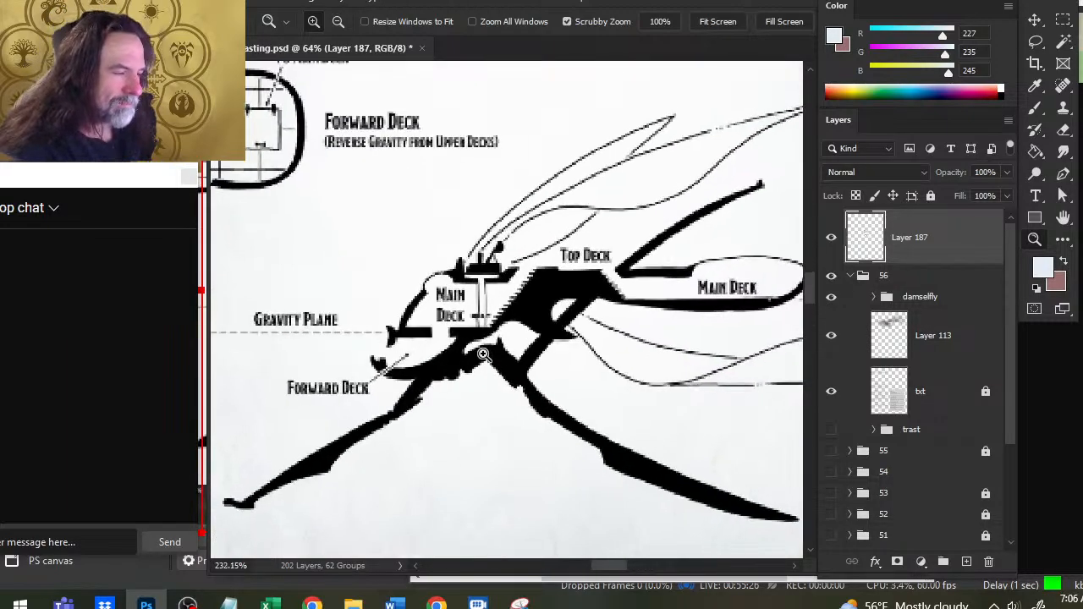
left_click_drag(607, 377, 573, 361)
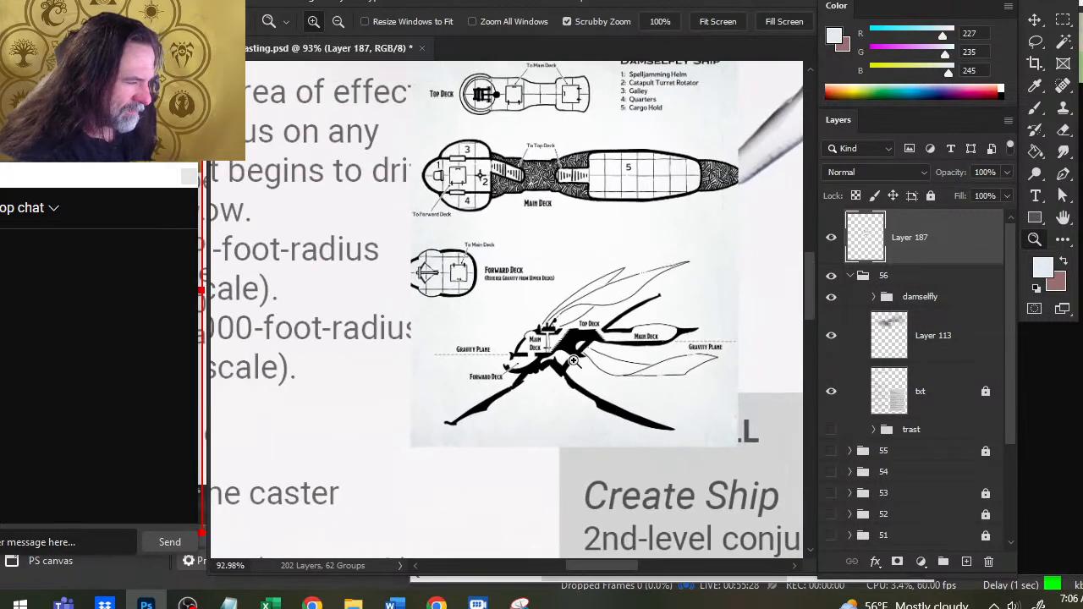
left_click_drag(693, 345, 478, 457)
left_click_drag(660, 408, 404, 568)
left_click_drag(561, 250, 469, 245)
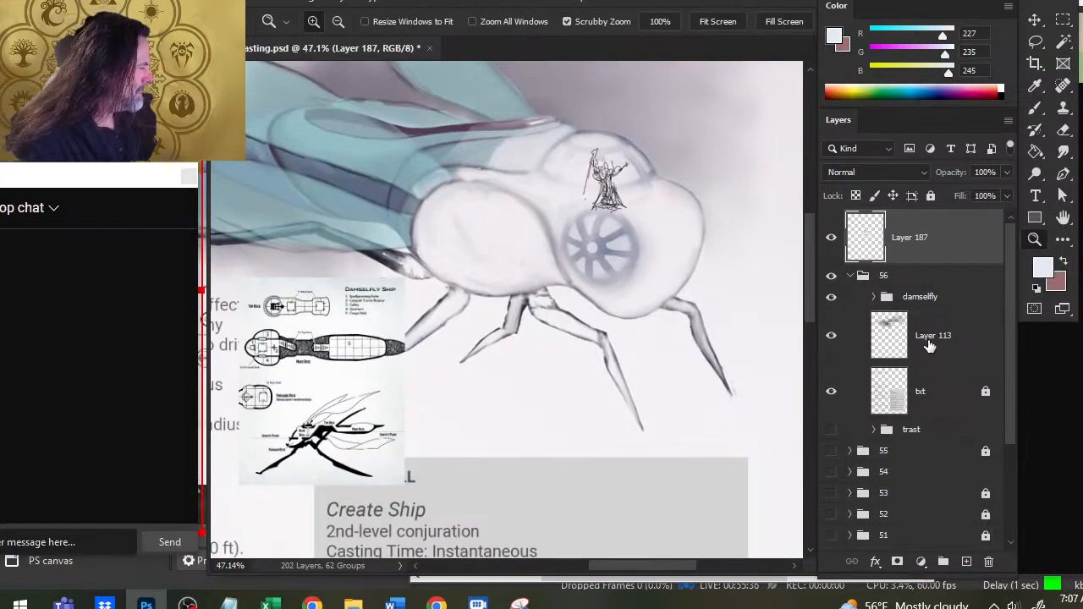
- Expand the damselfly group, select its caster group and move the caster sketch slightly down toward the round spoked window
left_click(831, 340)
left_click(834, 339)
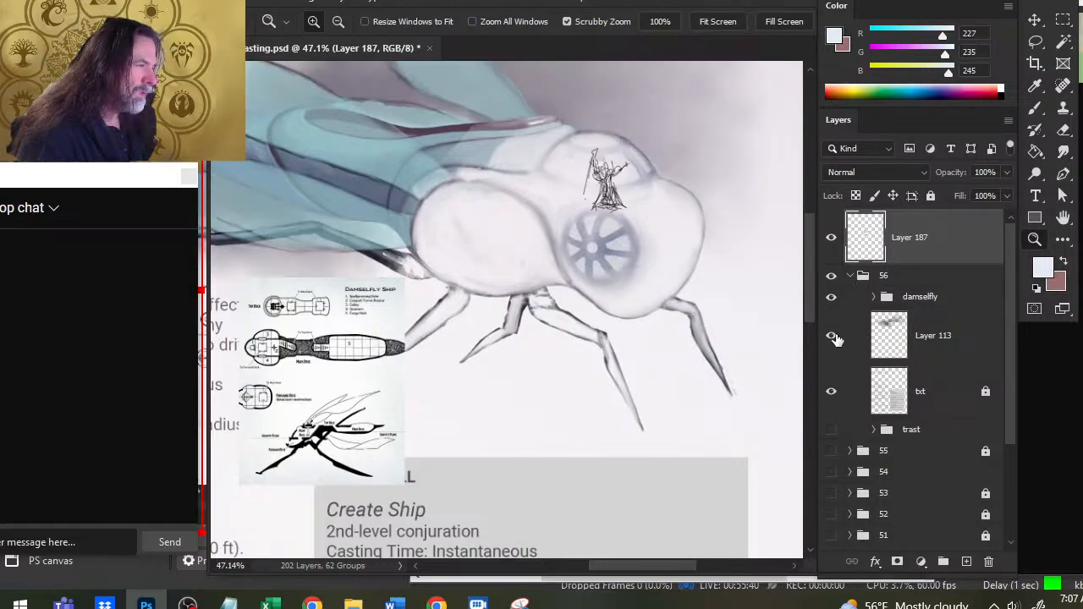
left_click(873, 297)
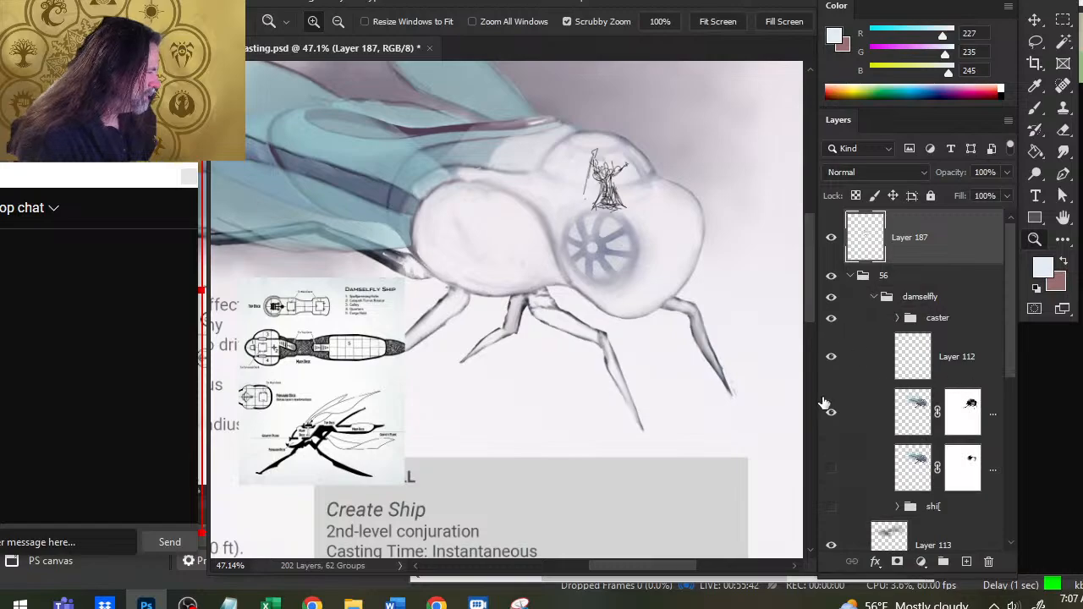
left_click(831, 362)
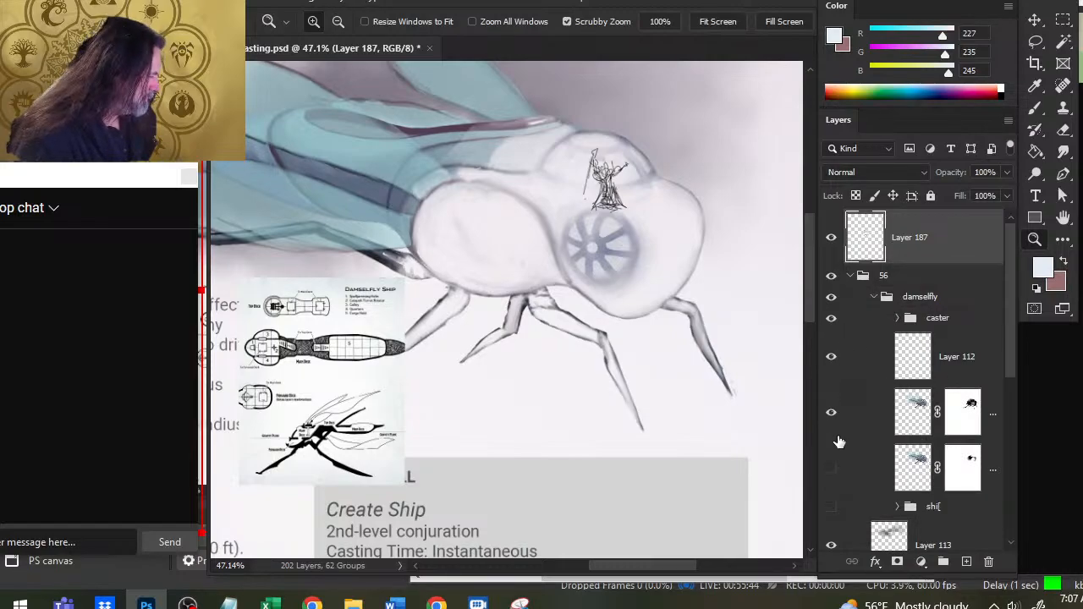
left_click(938, 325)
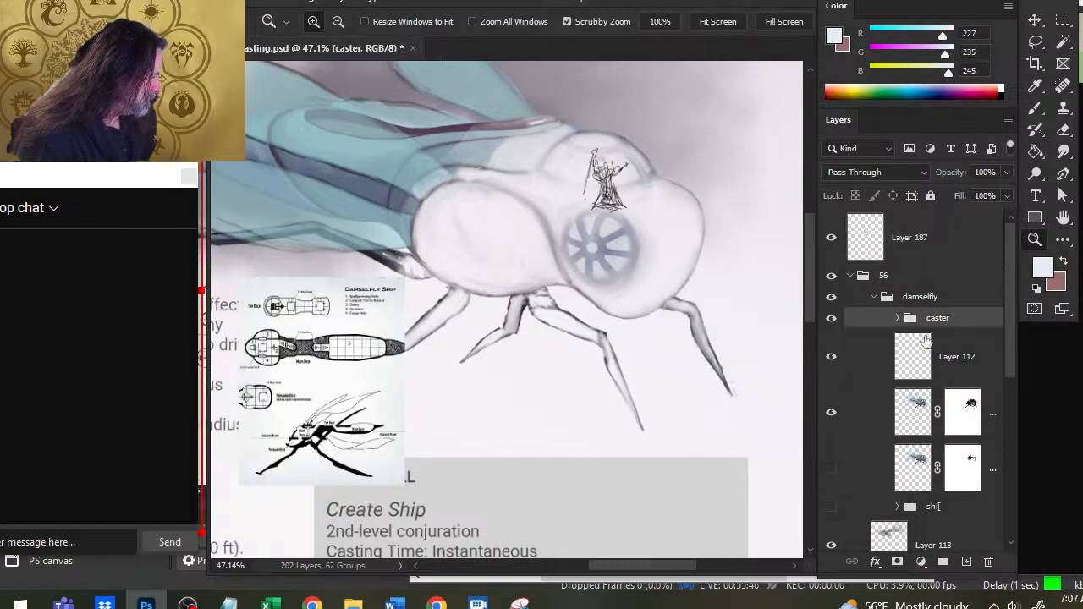
key("v")
mouse_move(689, 285)
left_mouse_down()
mouse_move(673, 293)
mouse_move(686, 270)
mouse_move(703, 281)
left_mouse_up()
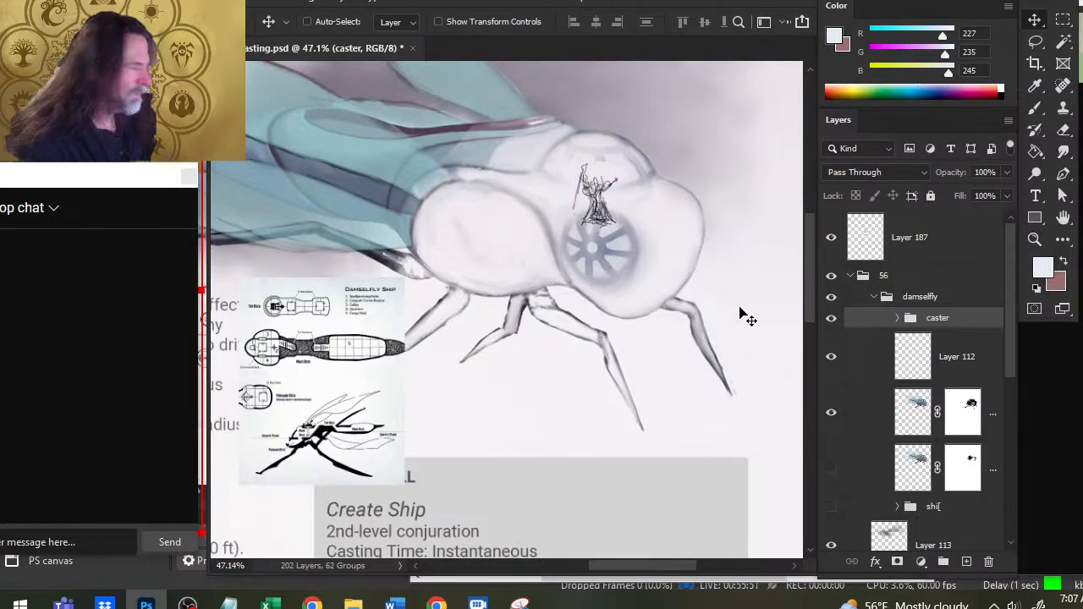
- Select Layer 112 in the damselfly group and toggle its visibility to check what it contains
left_click(939, 362)
left_click(830, 360)
left_click(830, 361)
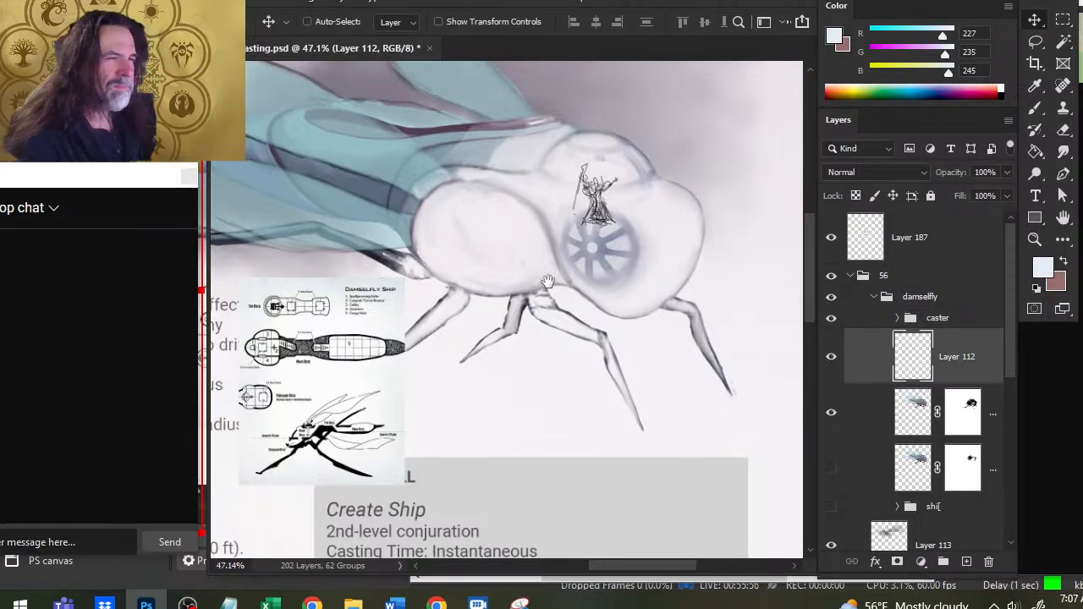
left_click_drag(553, 278, 694, 386)
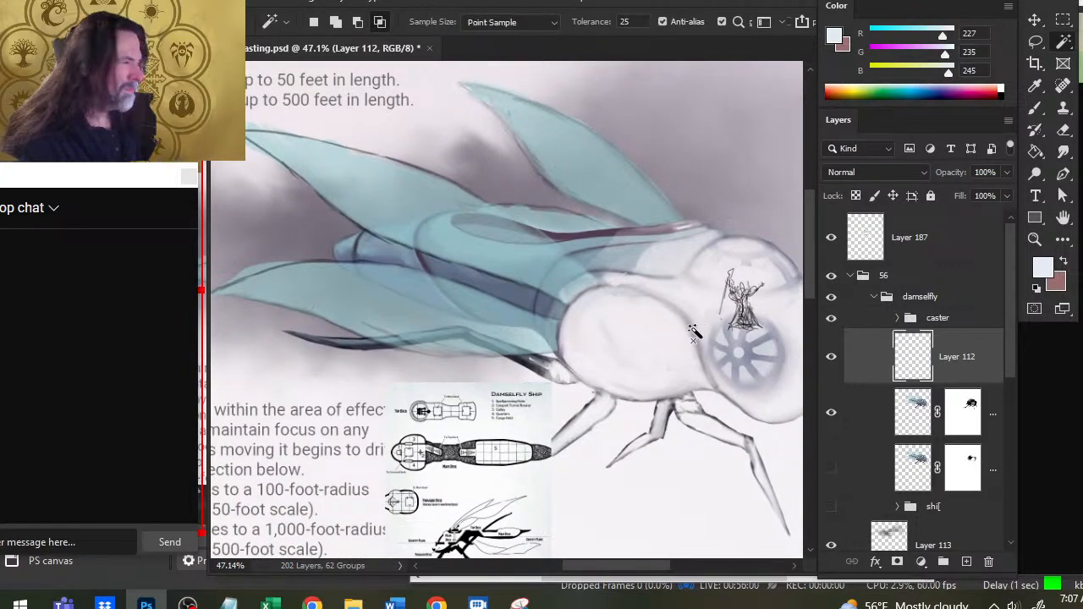
key("ctrl+a")
left_click(717, 334)
key("Return")
key("l")
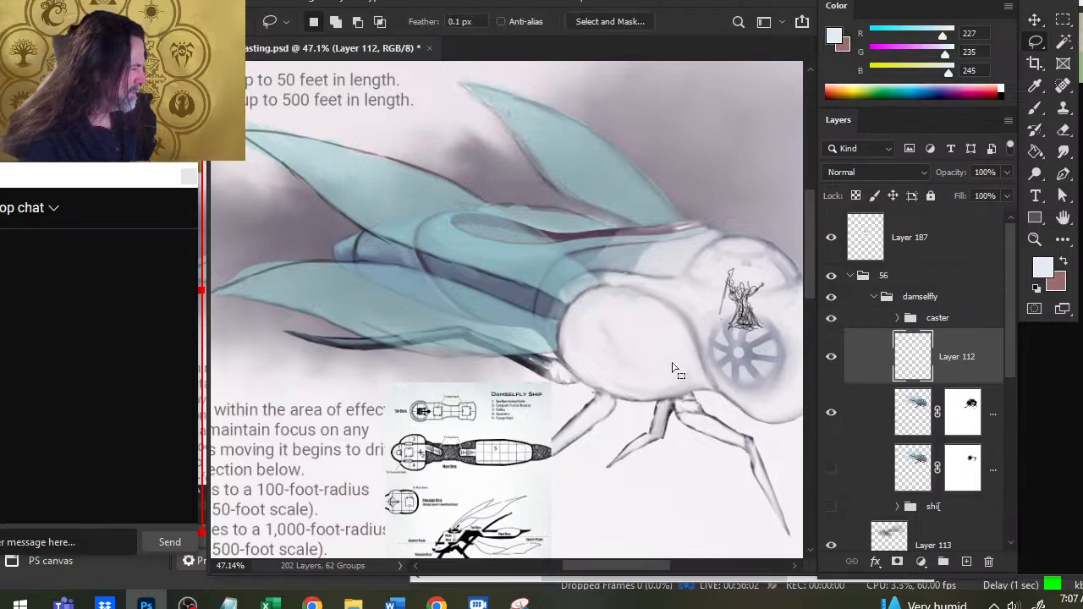
left_click_drag(696, 398, 535, 356)
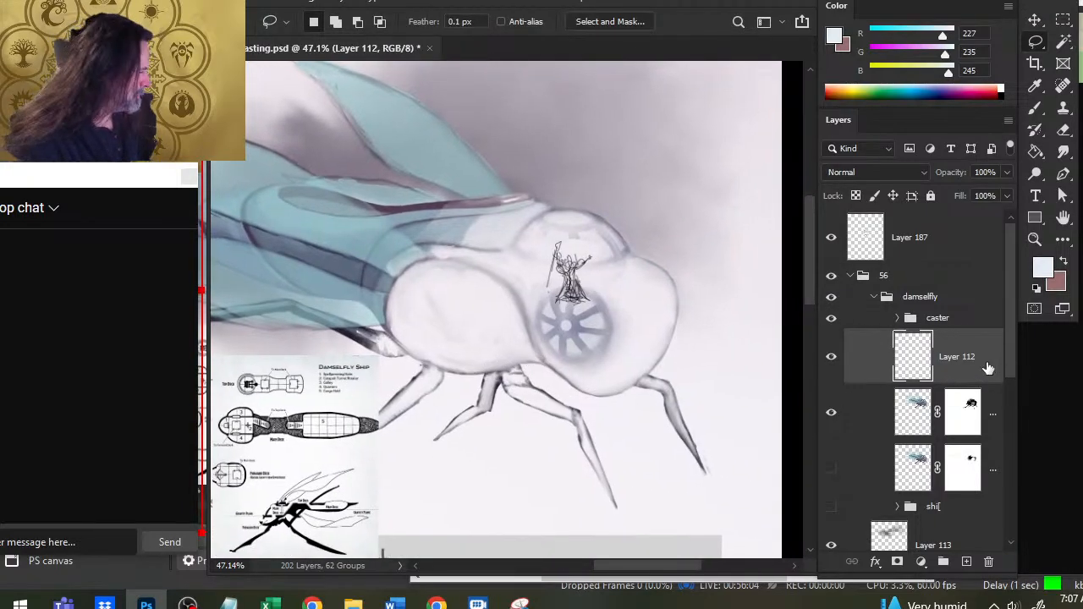
- Put Layer 112 into a new group named "floor plan"
key("ctrl+g")
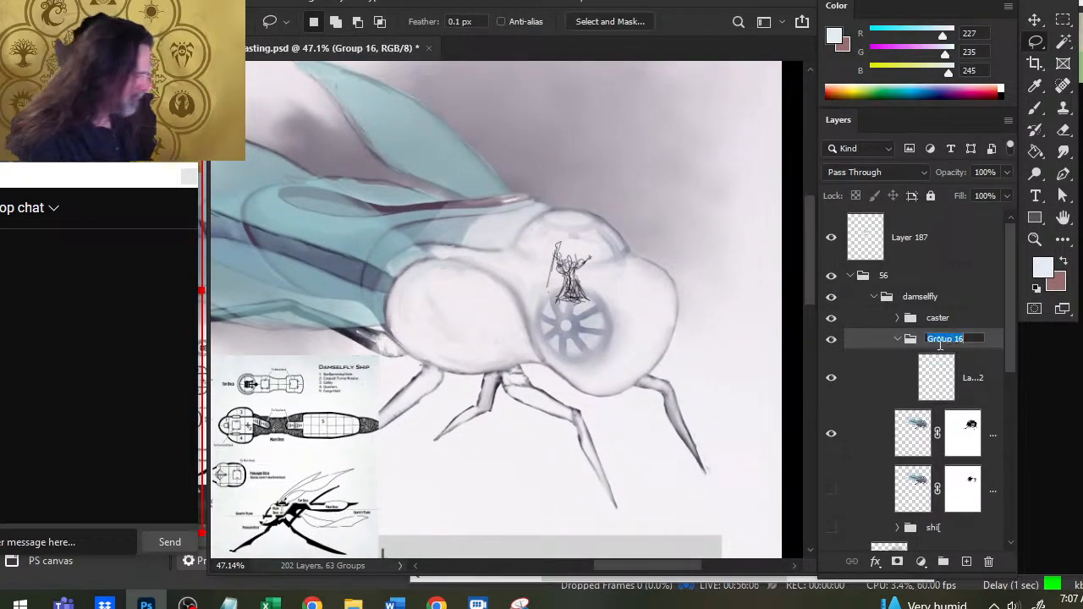
type("floor")
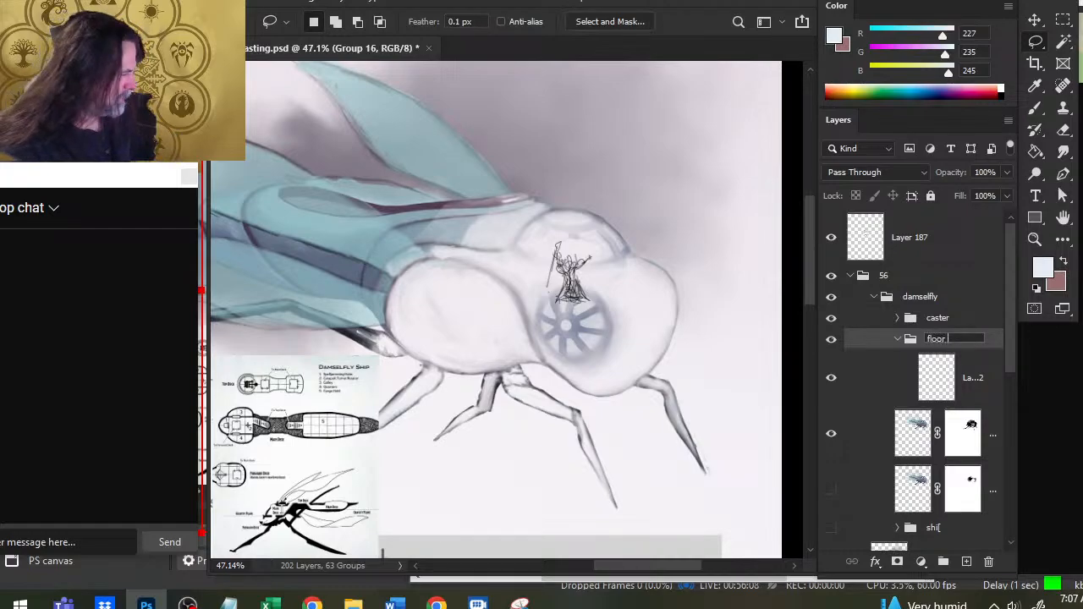
type(" plan")
key("Return")
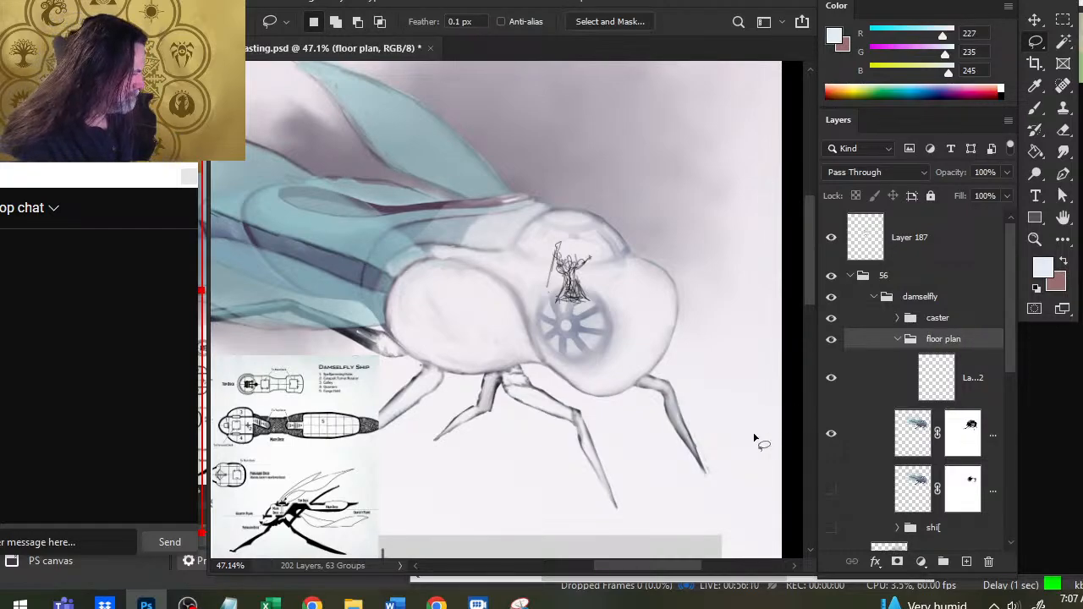
- Choose the Brush with the default black and white colours and select Layer 112 inside the floor plan group for drawing
key("b")
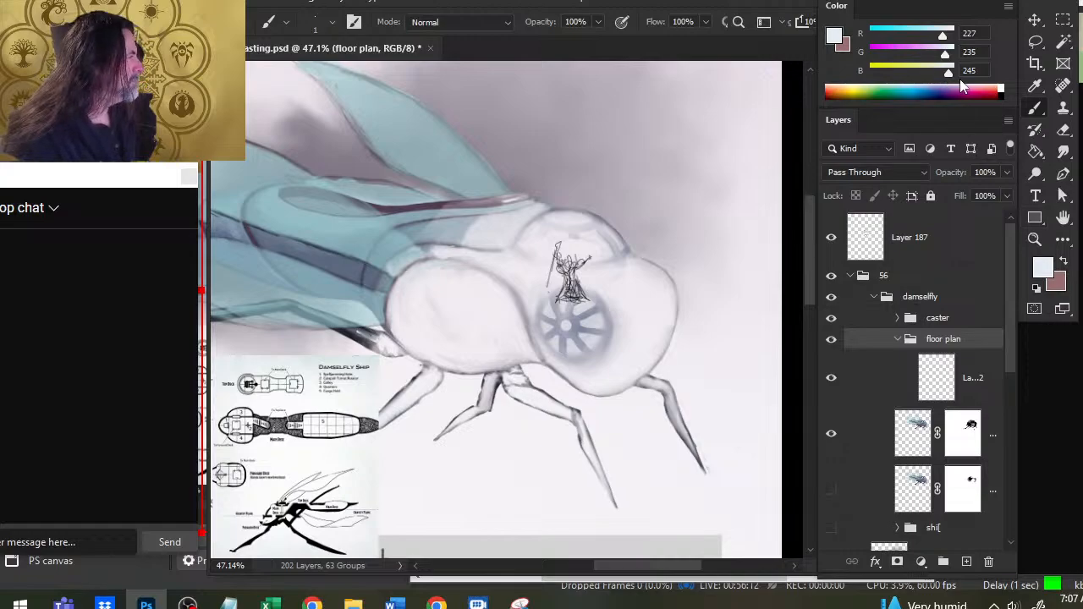
left_click(1036, 292)
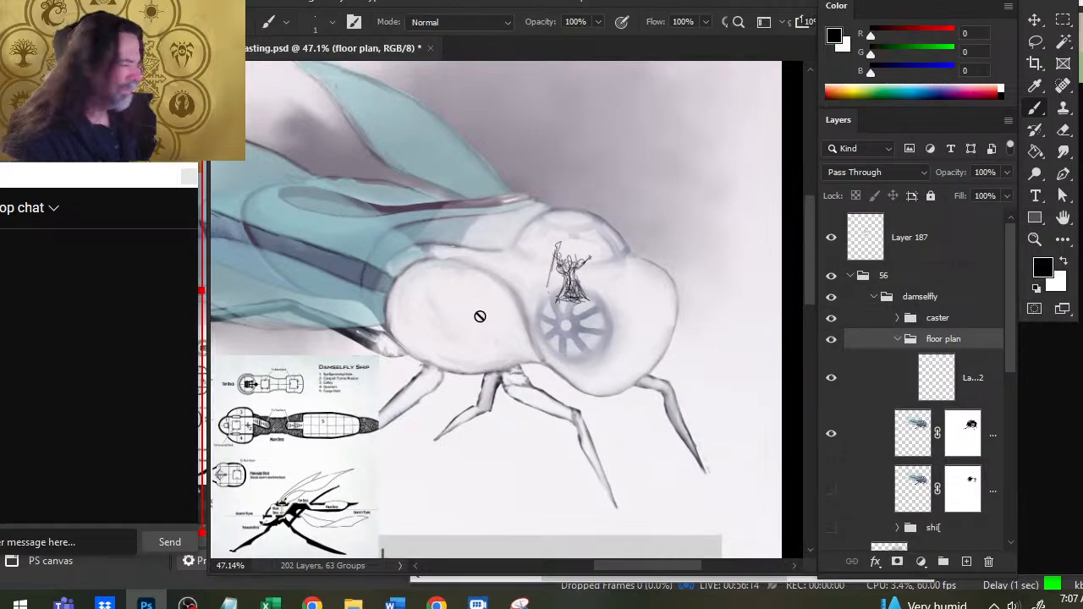
left_click(977, 381)
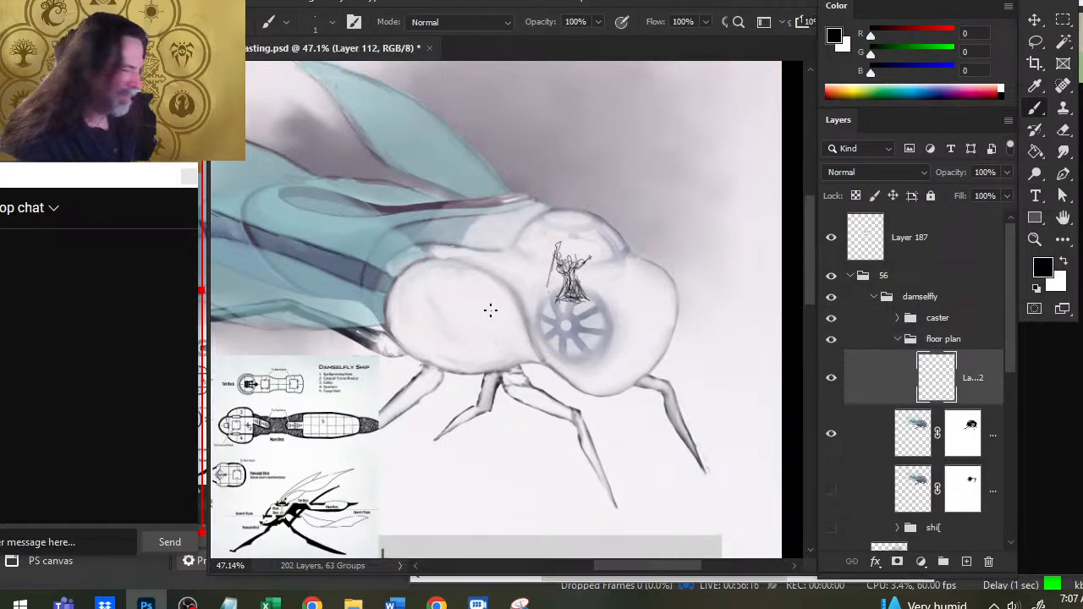
key("ctrl+z")
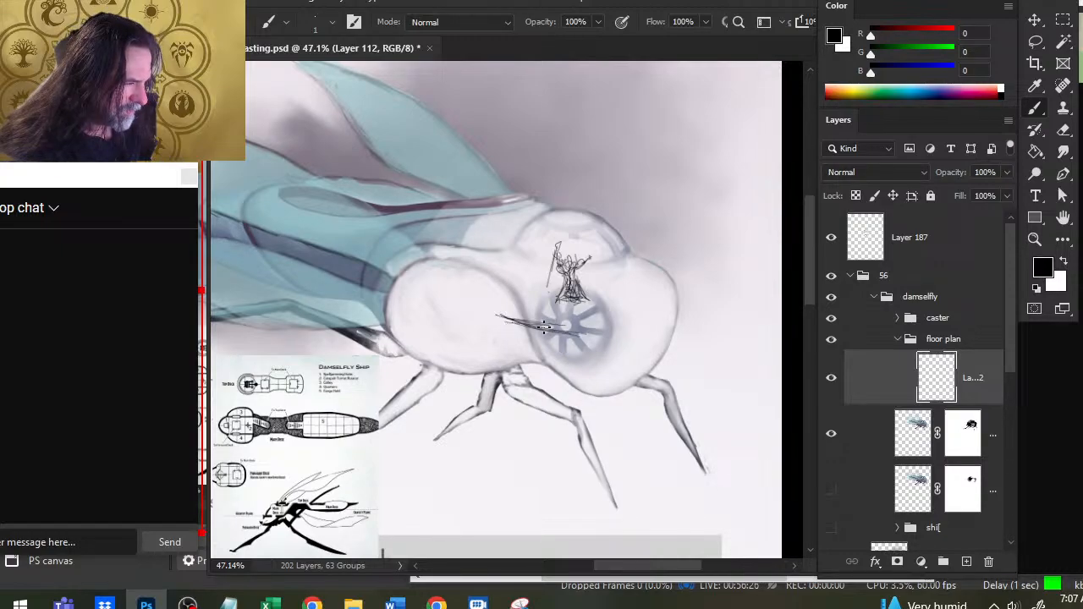
left_click_drag(555, 333, 634, 348)
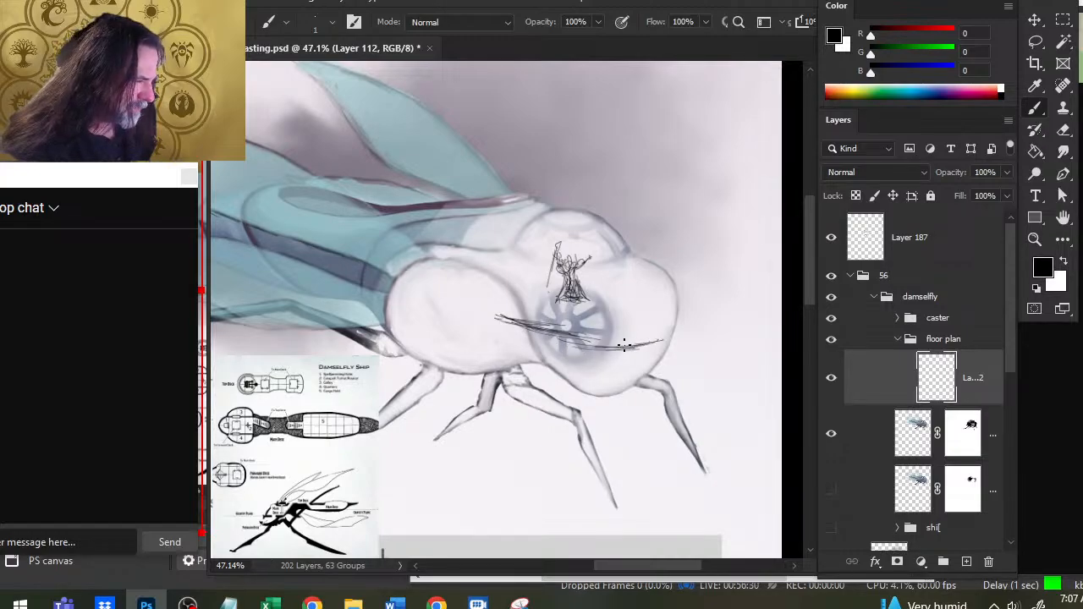
key("e")
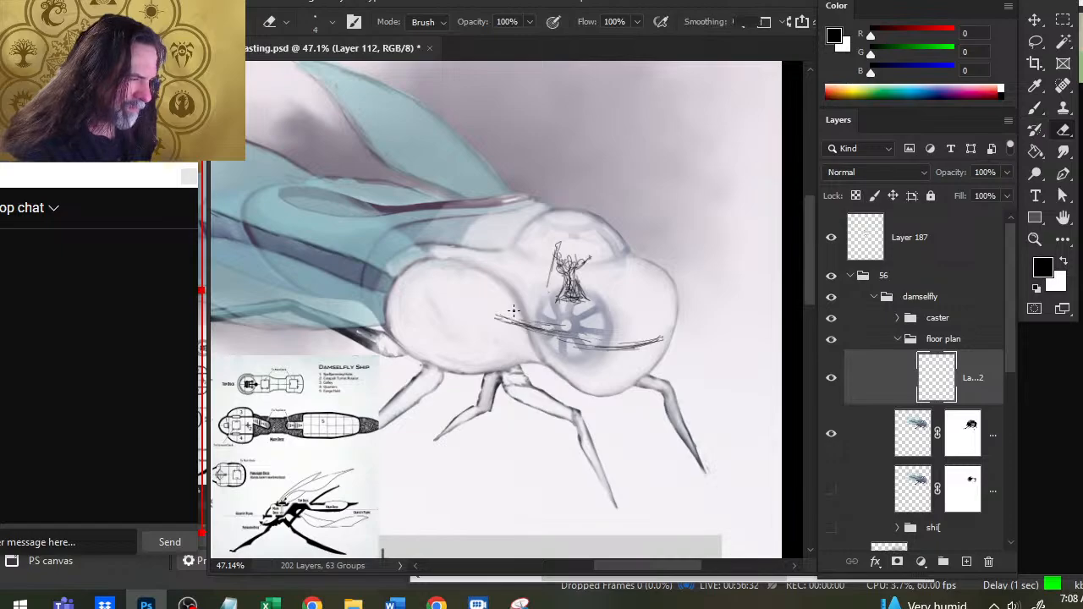
key("bracketright")
key("bracketright")
key("bracketright")
key("bracketright")
key("bracketright")
key("bracketright")
key("bracketright")
key("bracketright")
key("bracketright")
left_click_drag(493, 315, 639, 347)
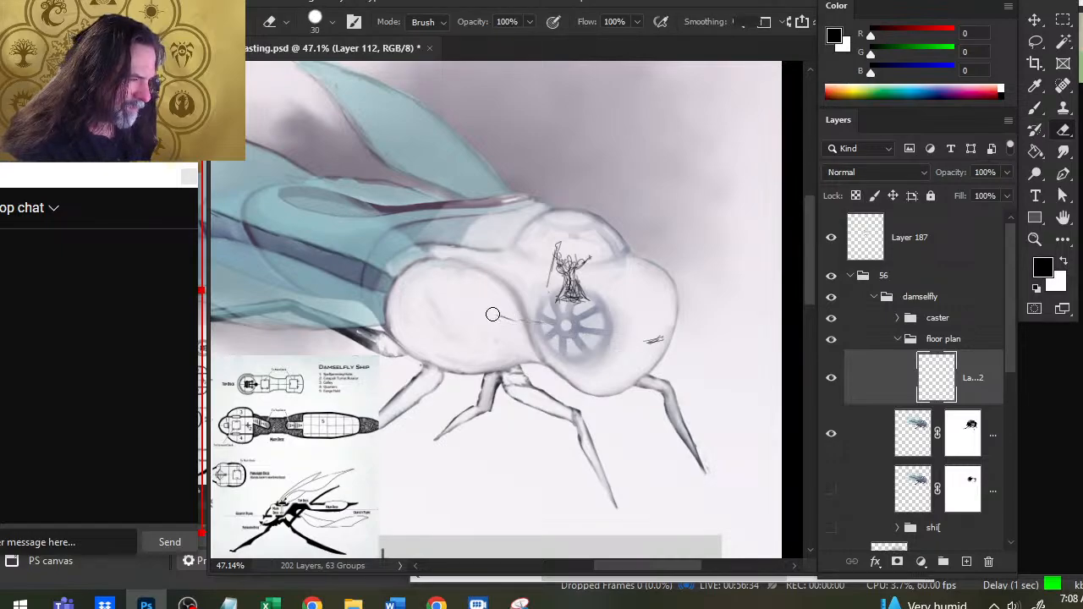
- Sketch a curved floor outline spanning both round bulbs of the ship's head below the caster, and erase the stray lines crossing it
key("b")
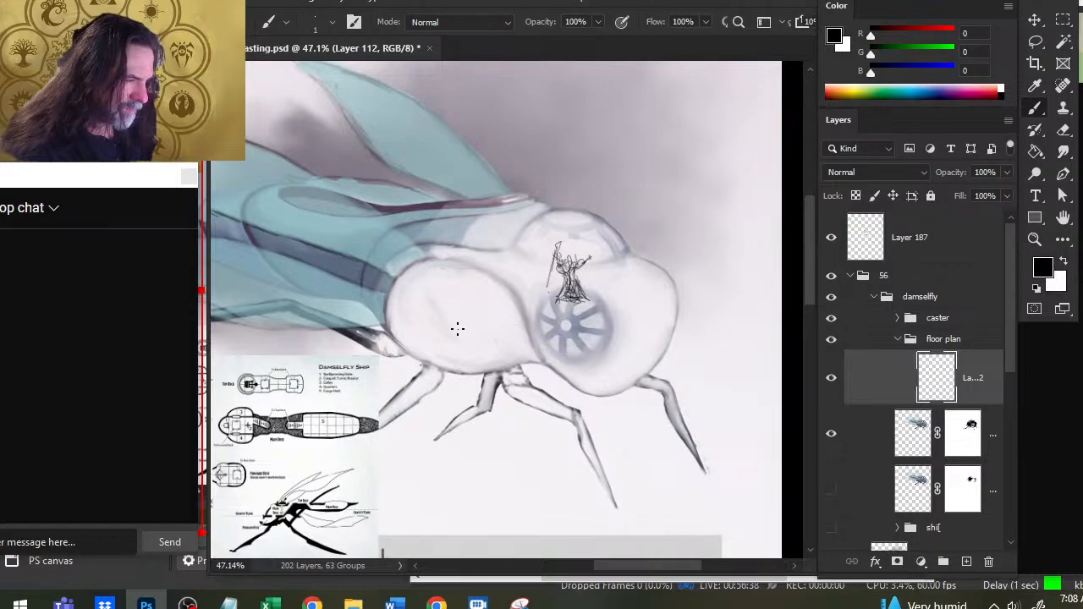
left_click(634, 362, "shift")
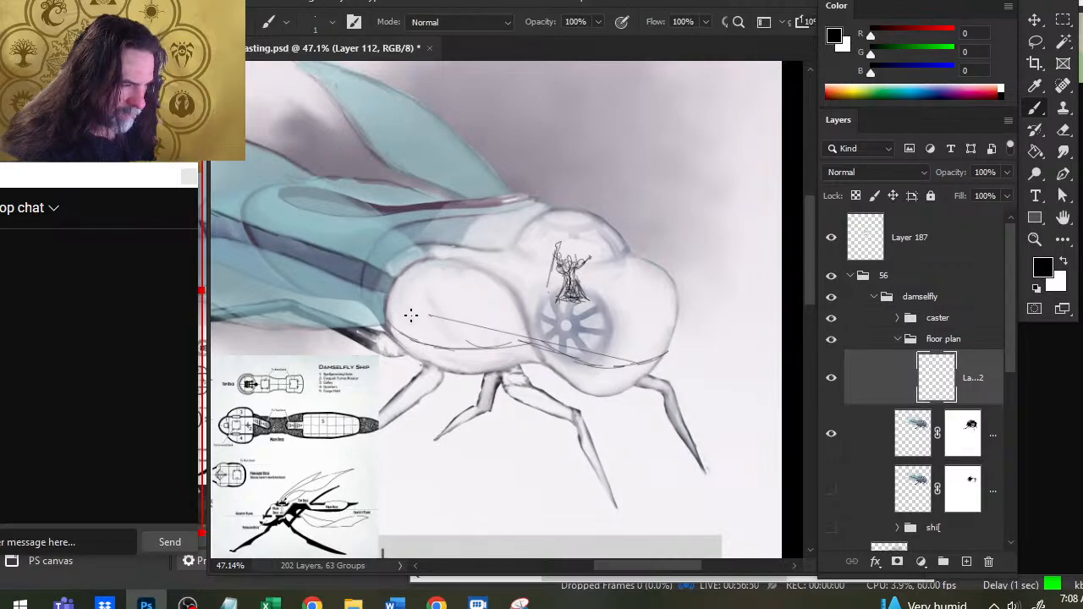
mouse_move(402, 312)
left_mouse_down()
mouse_move(489, 300)
mouse_move(525, 303)
mouse_move(462, 310)
mouse_move(499, 300)
mouse_move(521, 314)
mouse_move(517, 305)
mouse_move(560, 298)
mouse_move(606, 318)
left_mouse_up()
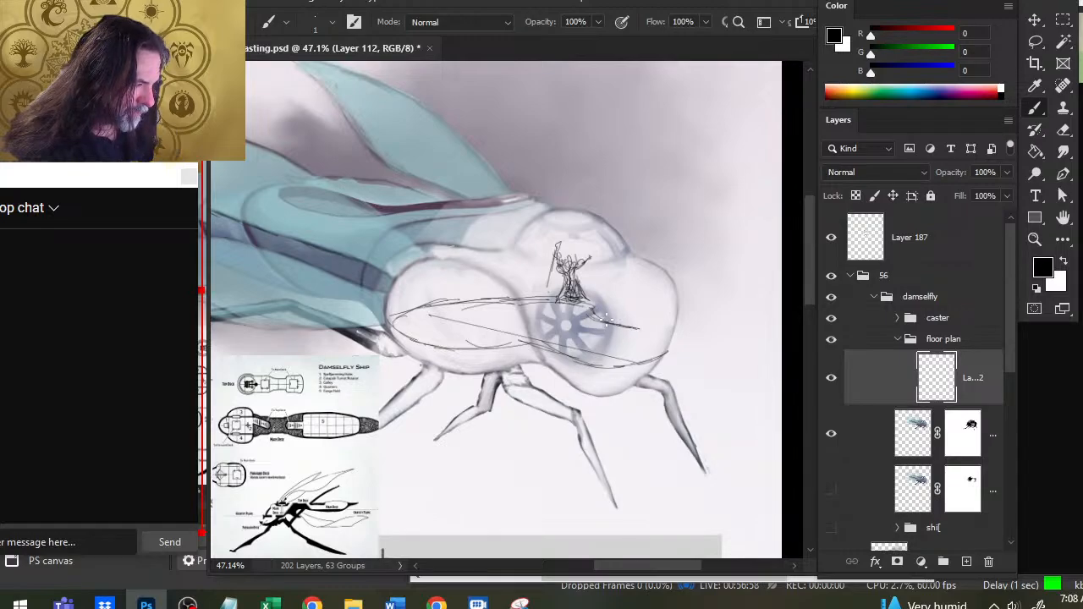
key("e")
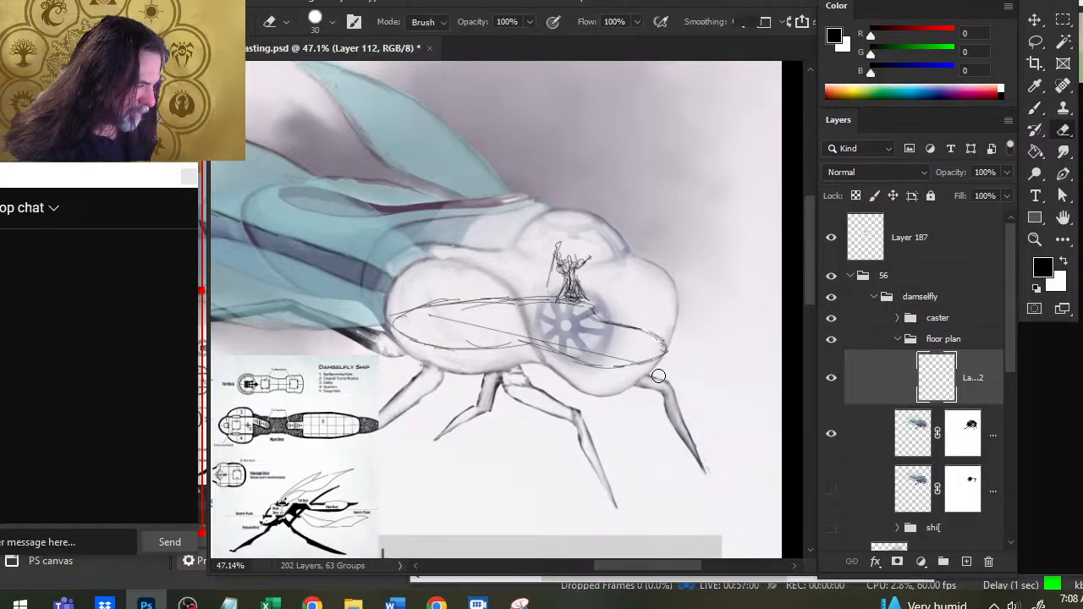
left_click_drag(616, 357, 431, 315)
left_click_drag(516, 299, 503, 298)
mouse_move(449, 299)
left_mouse_down()
mouse_move(428, 301)
mouse_move(461, 298)
left_mouse_up()
- Rough in slanted staircase rails rising from the floor's back edge toward the wings, and erase the misplaced lines beside them
key("b")
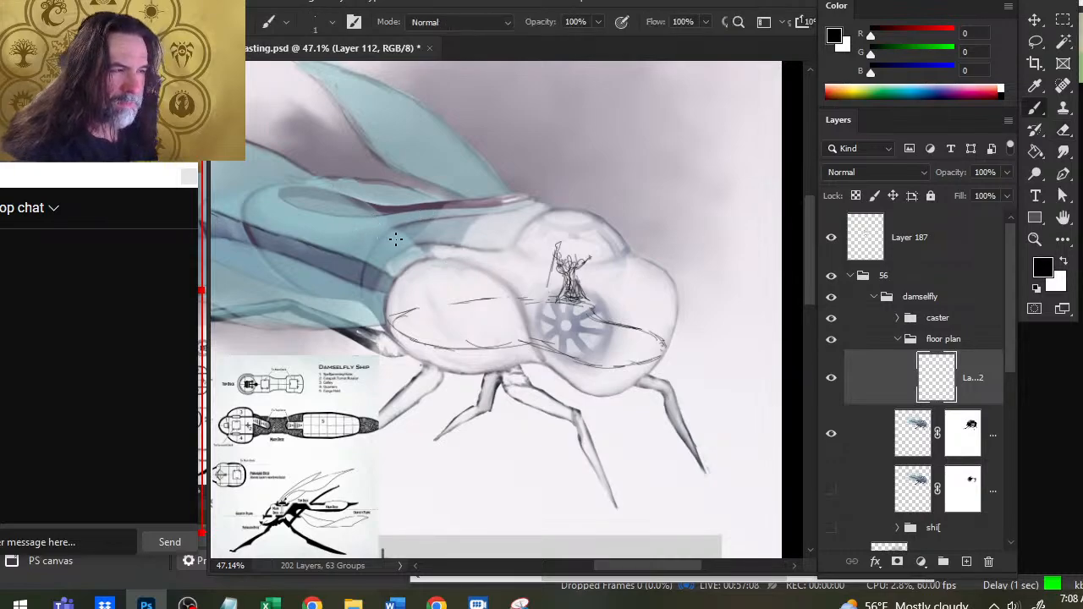
left_click_drag(388, 220, 429, 284)
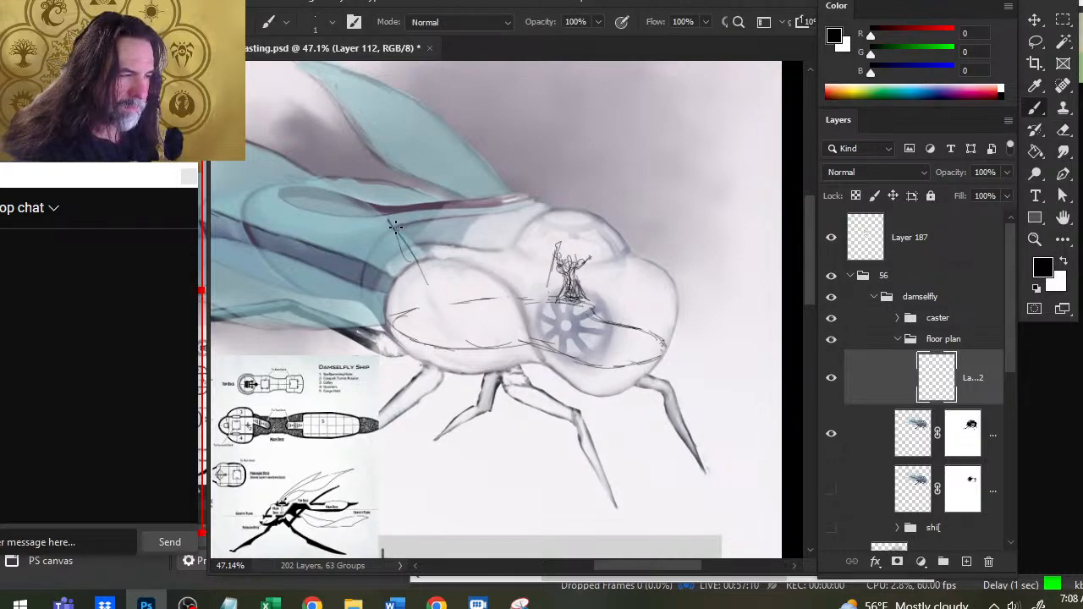
left_click_drag(394, 239, 447, 307)
mouse_move(433, 219)
left_mouse_down()
mouse_move(469, 274)
mouse_move(462, 286)
left_mouse_up()
left_click_drag(430, 238, 470, 292)
key("e")
left_click_drag(462, 242, 425, 218)
left_click_drag(425, 219, 478, 296)
- Strengthen the staircase's left rail with repeated strokes from the blue body section down to the floor's back edge
key("b")
mouse_move(379, 222)
left_mouse_down()
mouse_move(418, 278)
mouse_move(413, 269)
left_mouse_up()
mouse_move(388, 247)
left_mouse_down()
mouse_move(426, 294)
mouse_move(370, 240)
mouse_move(416, 270)
left_mouse_up()
key("e")
key("b")
left_click_drag(382, 225, 440, 300)
left_click_drag(410, 262, 449, 306)
- Clean up the staircase's right rail and redraw it as a double line down to the floor
key("e")
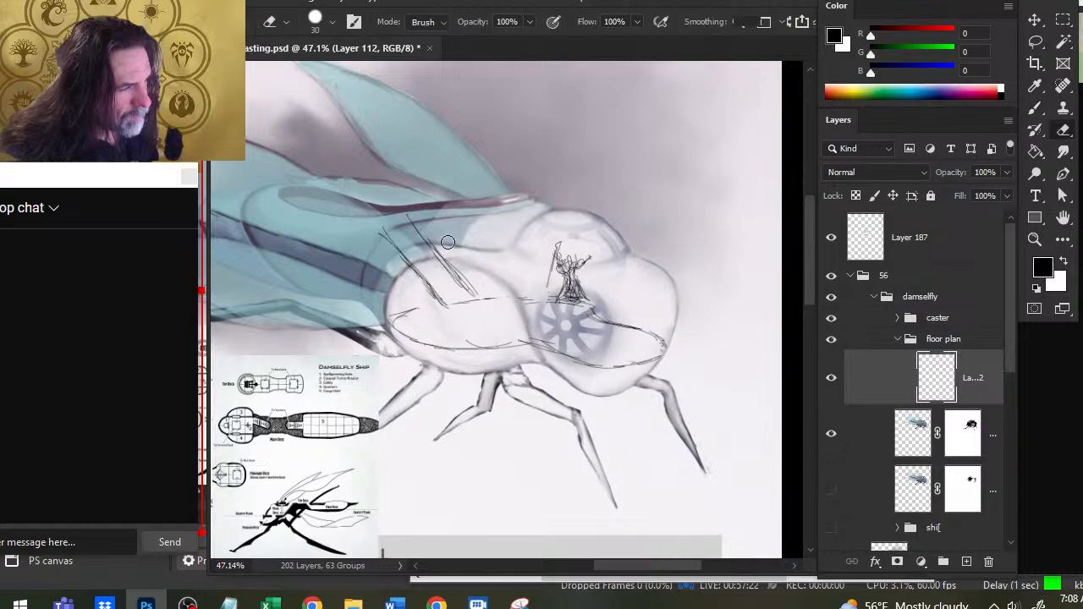
left_click_drag(449, 240, 464, 288)
key("b")
left_click_drag(420, 244, 469, 284)
left_click_drag(411, 220, 474, 283)
left_click_drag(432, 246, 474, 292)
mouse_move(411, 221)
left_mouse_down()
mouse_move(474, 290)
mouse_move(455, 256)
left_mouse_up()
key("e")
key("b")
left_click_drag(411, 222, 479, 288)
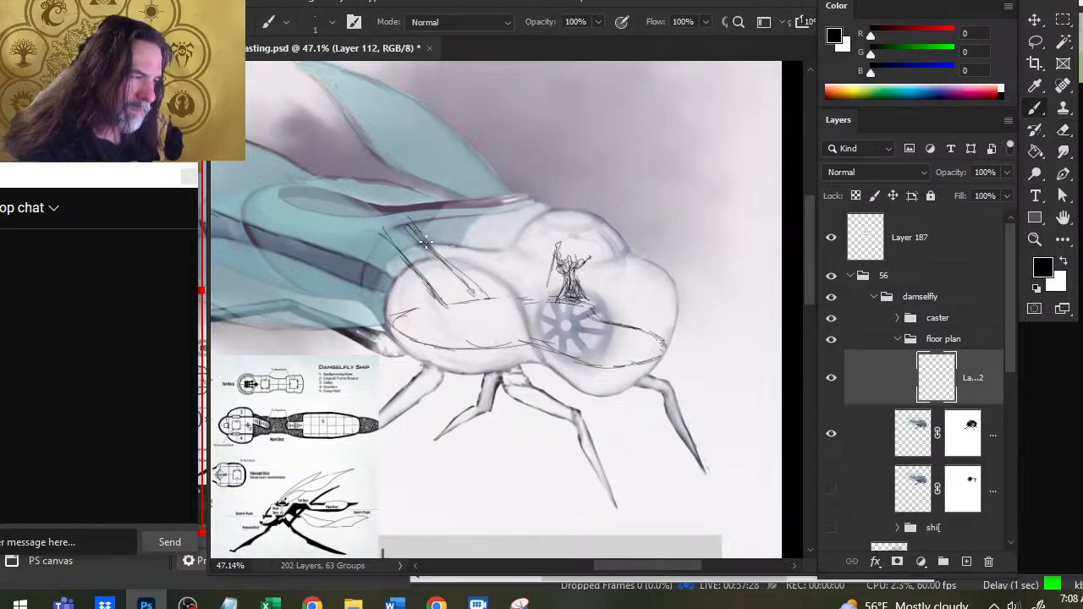
left_click_drag(423, 242, 486, 296)
- Sketch the horizontal treads between the two staircase rails
key("e")
key("b")
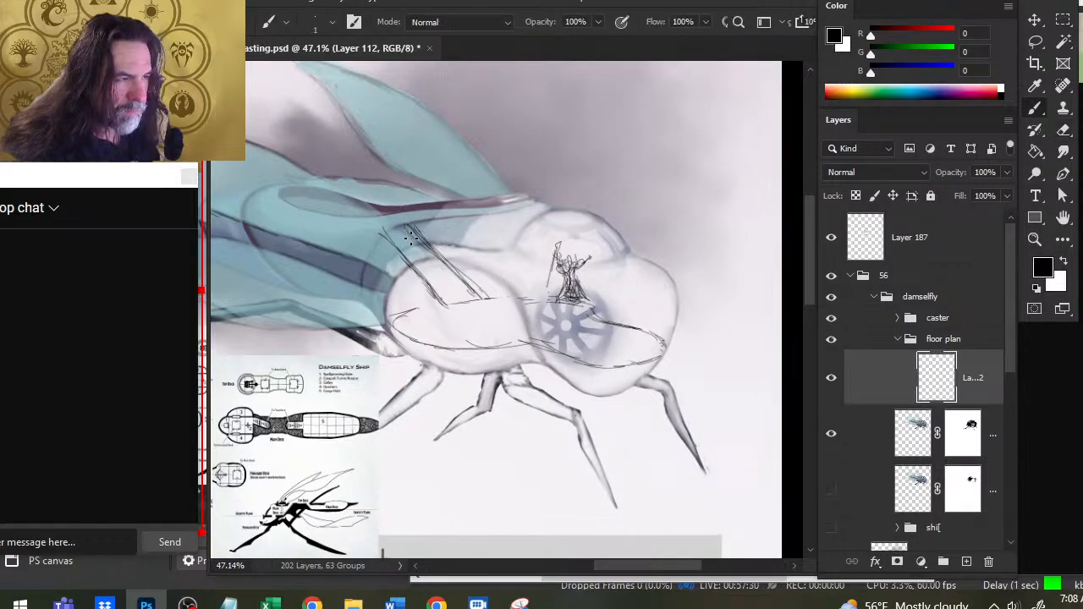
mouse_move(396, 246)
left_mouse_down()
mouse_move(422, 242)
mouse_move(467, 276)
left_mouse_up()
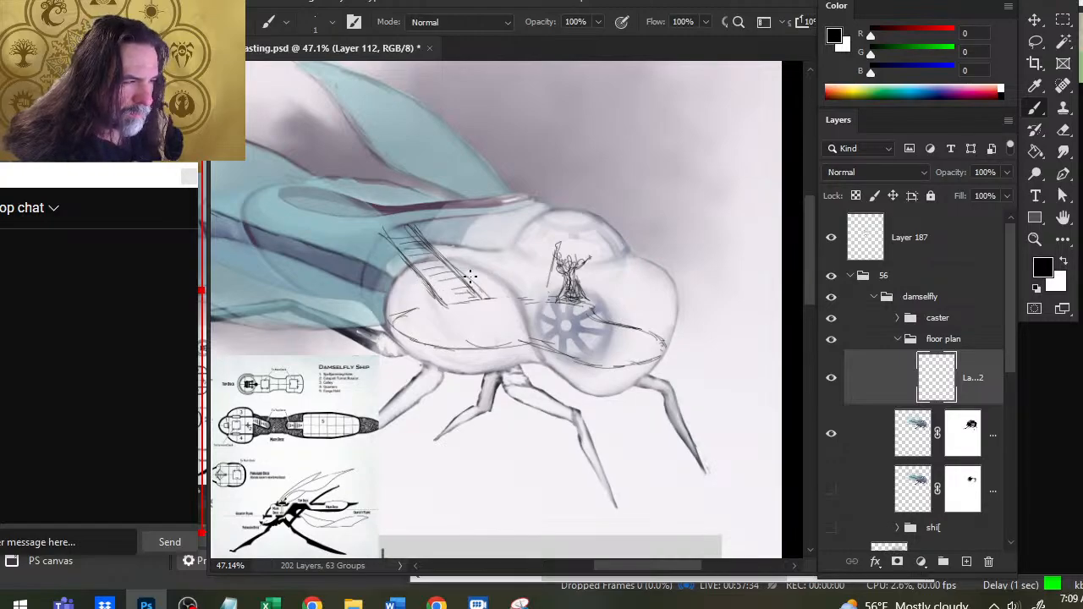
key("e")
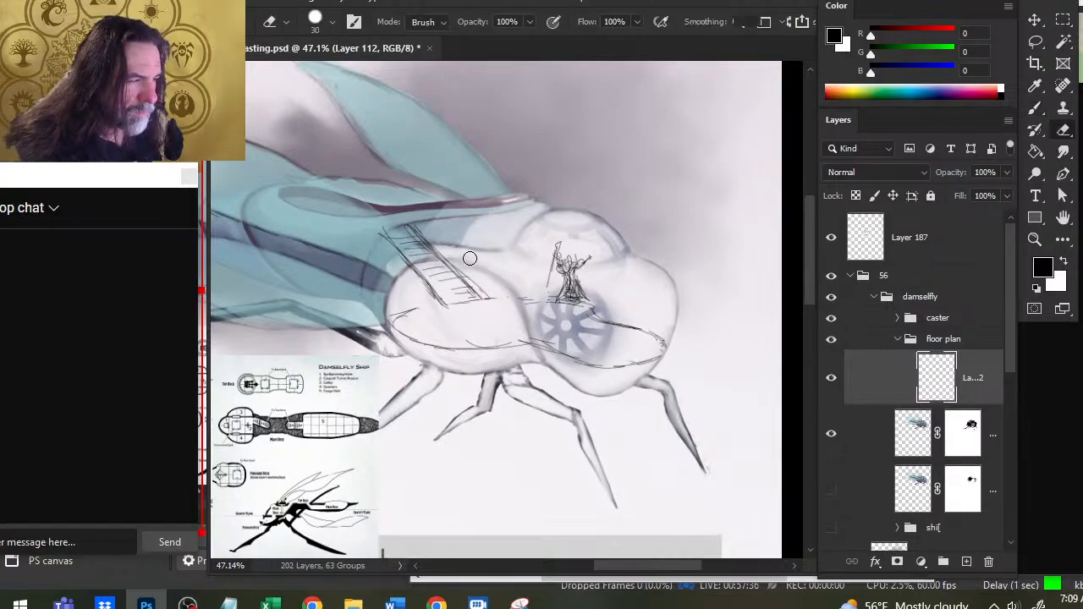
- Draw the long floor edges running from the staircase foot past the caster into the head's right bulb
key("b")
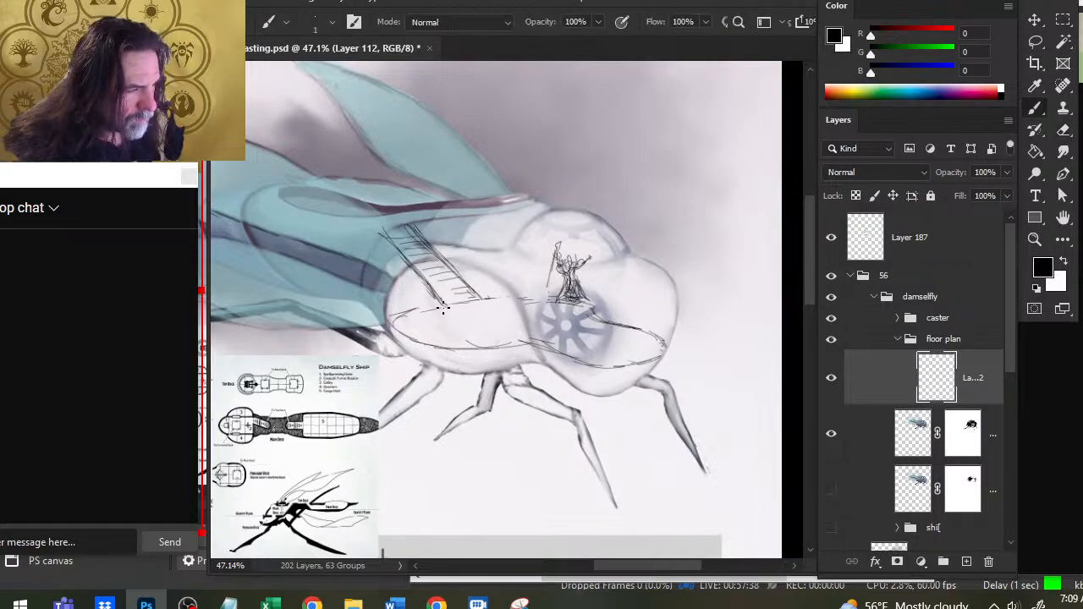
mouse_move(396, 318)
left_mouse_down()
mouse_move(443, 306)
mouse_move(518, 338)
mouse_move(540, 328)
left_mouse_up()
left_click_drag(484, 298, 585, 318)
mouse_move(503, 306)
left_mouse_down()
mouse_move(555, 312)
mouse_move(572, 295)
mouse_move(630, 285)
mouse_move(617, 314)
mouse_move(625, 290)
mouse_move(651, 289)
mouse_move(664, 310)
mouse_move(659, 335)
left_mouse_up()
- Sketch an oval spoked window with a central hub in the head's right bulb, cleaning up its rim and hub with the Eraser
mouse_move(652, 293)
left_mouse_down()
mouse_move(649, 332)
mouse_move(633, 340)
mouse_move(609, 314)
left_mouse_up()
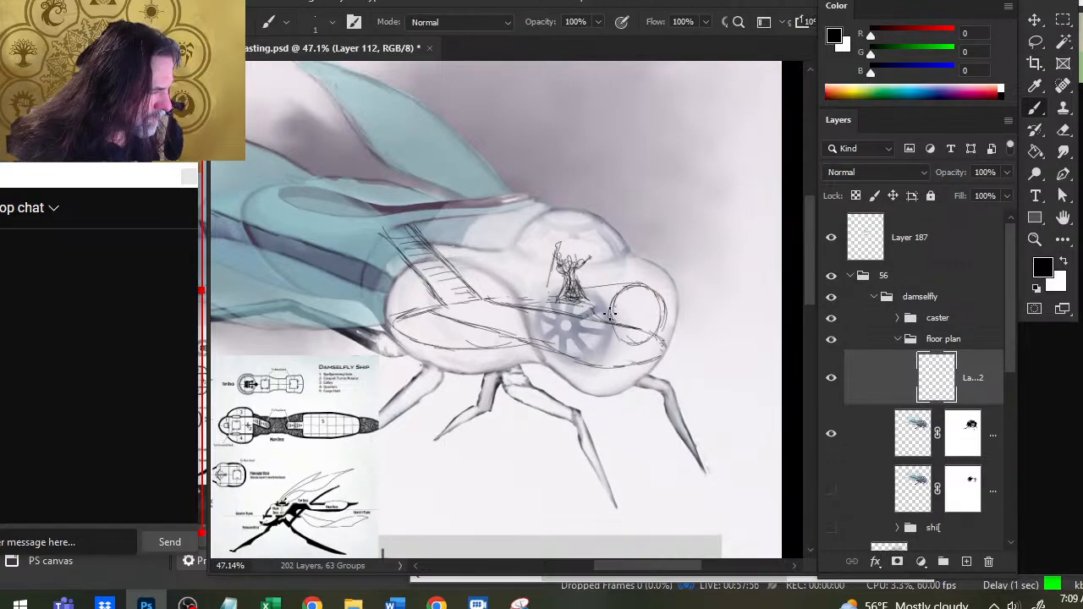
key("e")
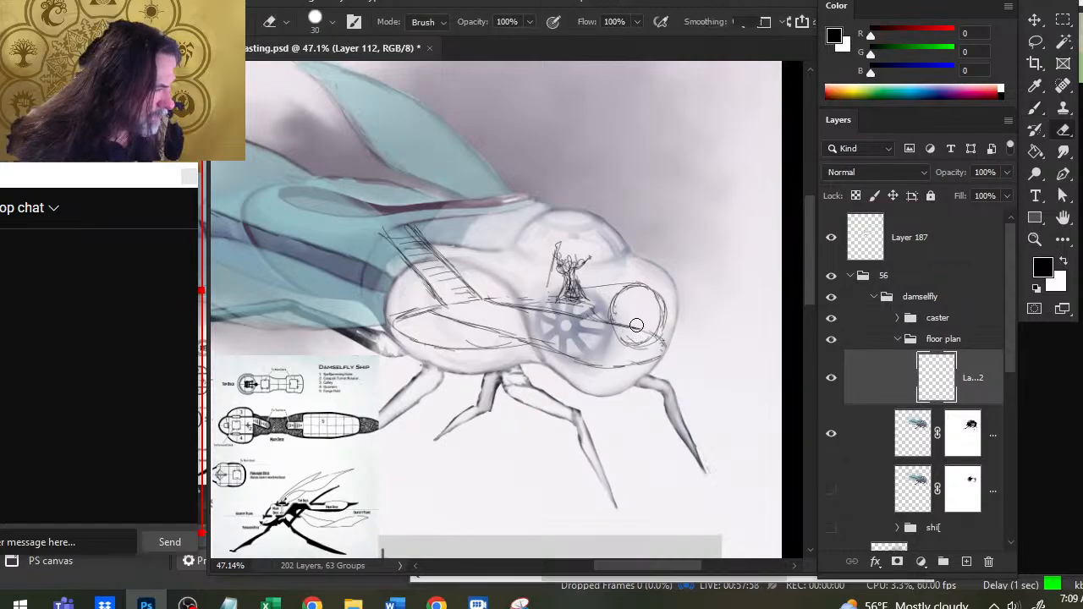
key("b")
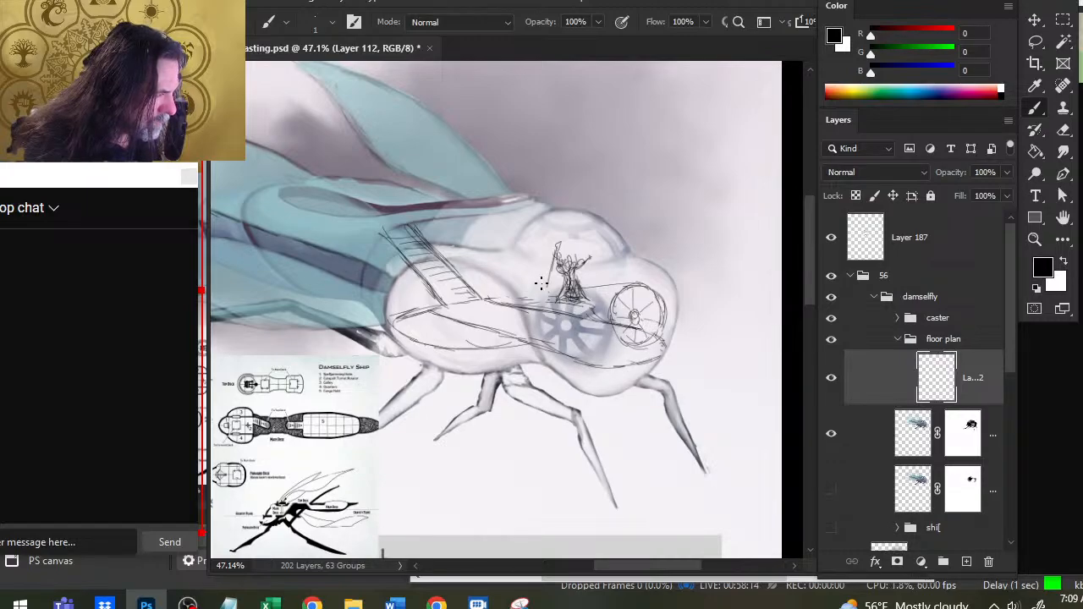
key("e")
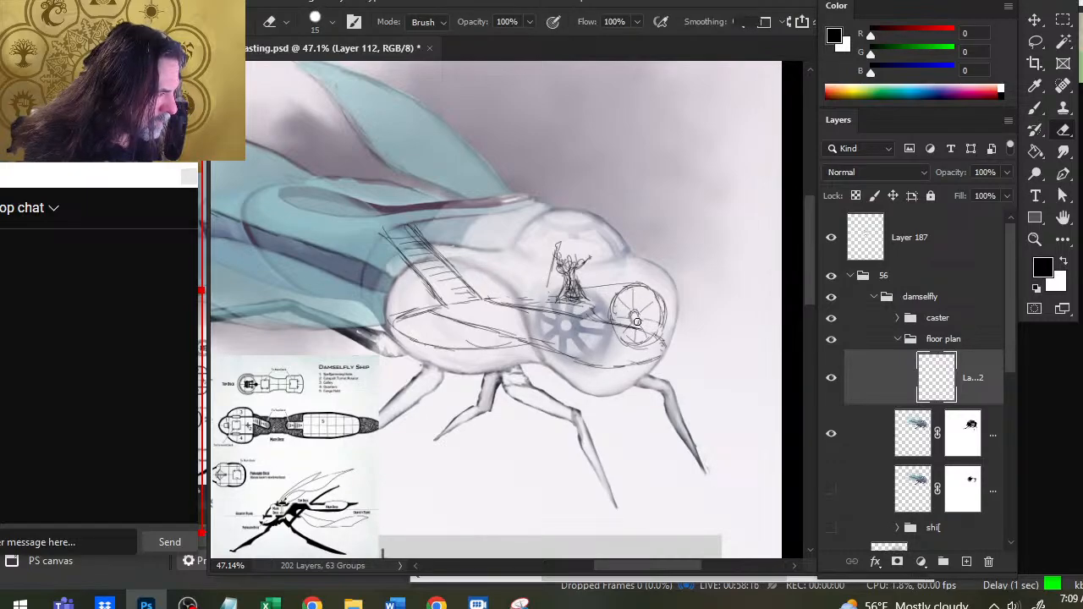
key("b")
key("e")
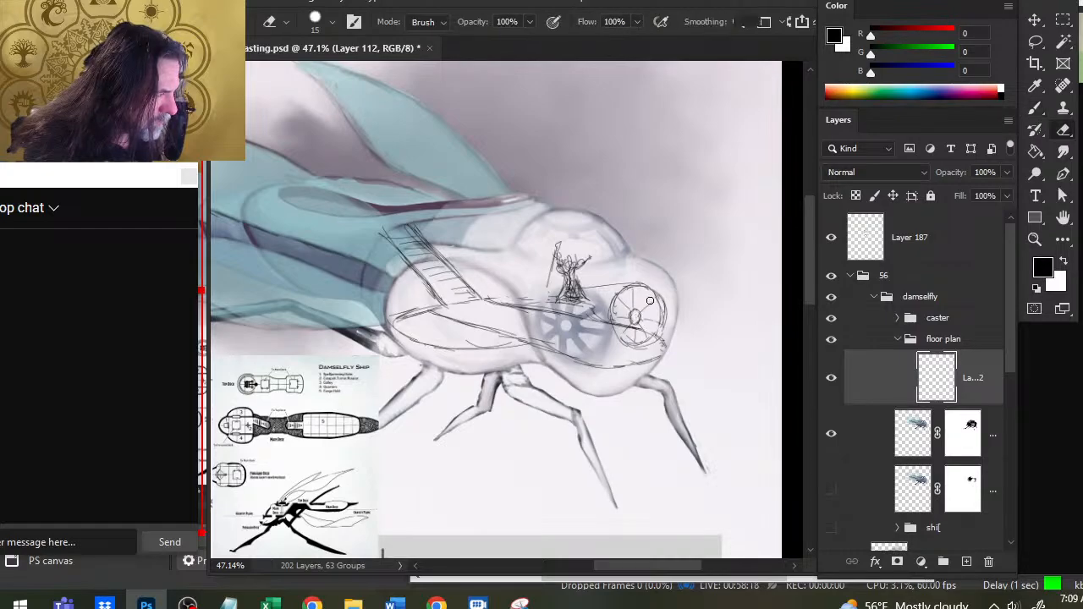
key("b")
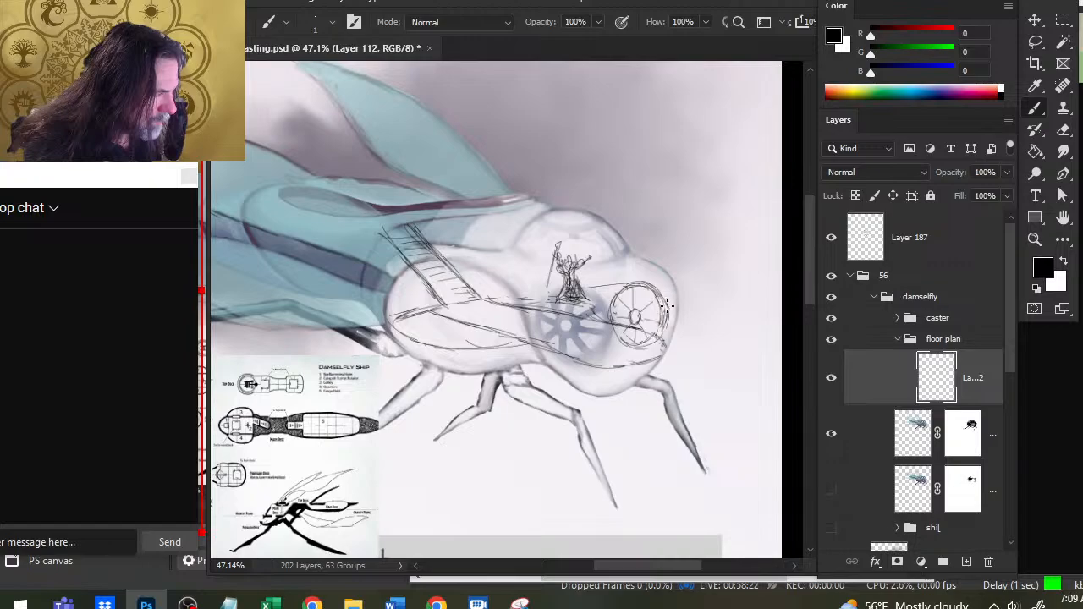
key("e")
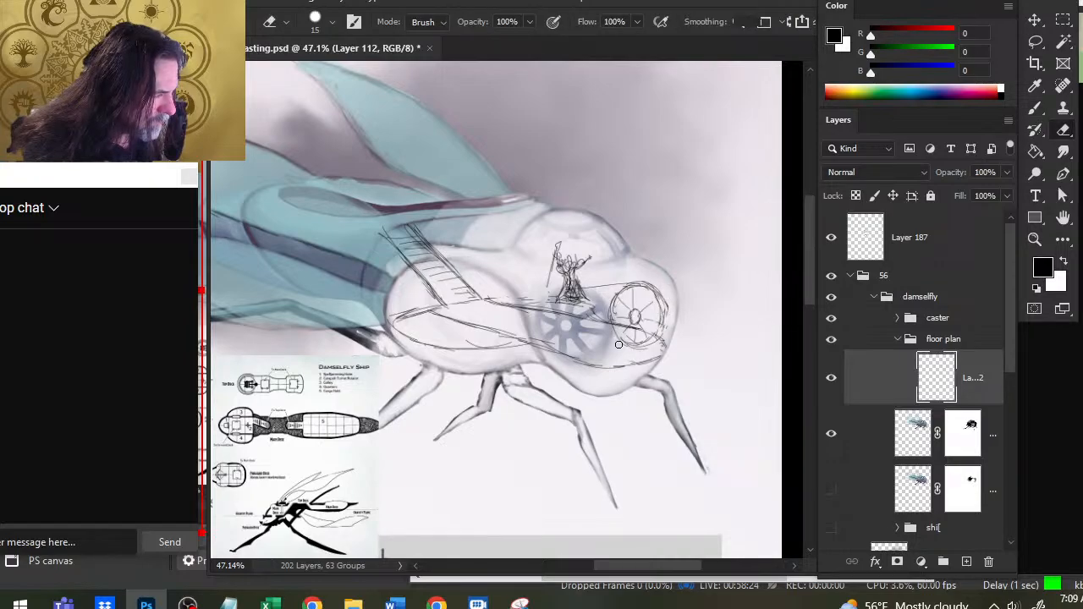
key("b")
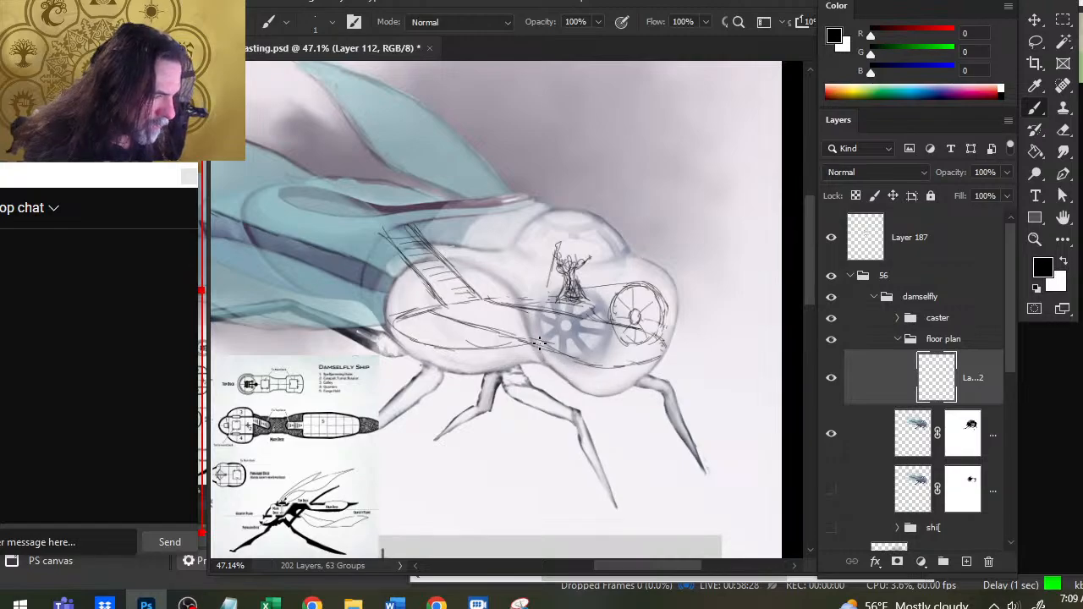
key("e")
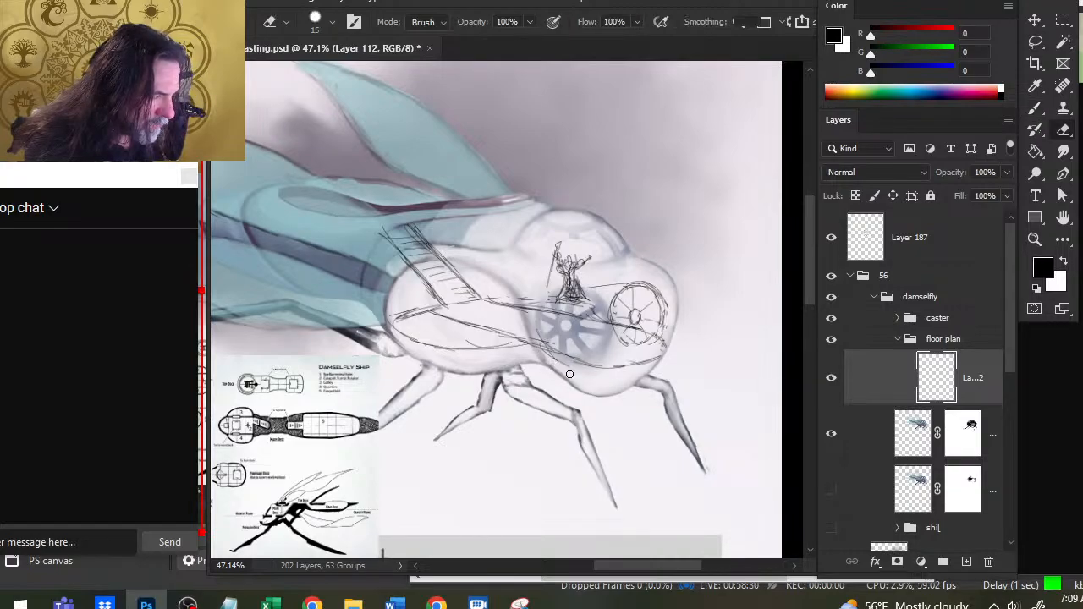
key("b")
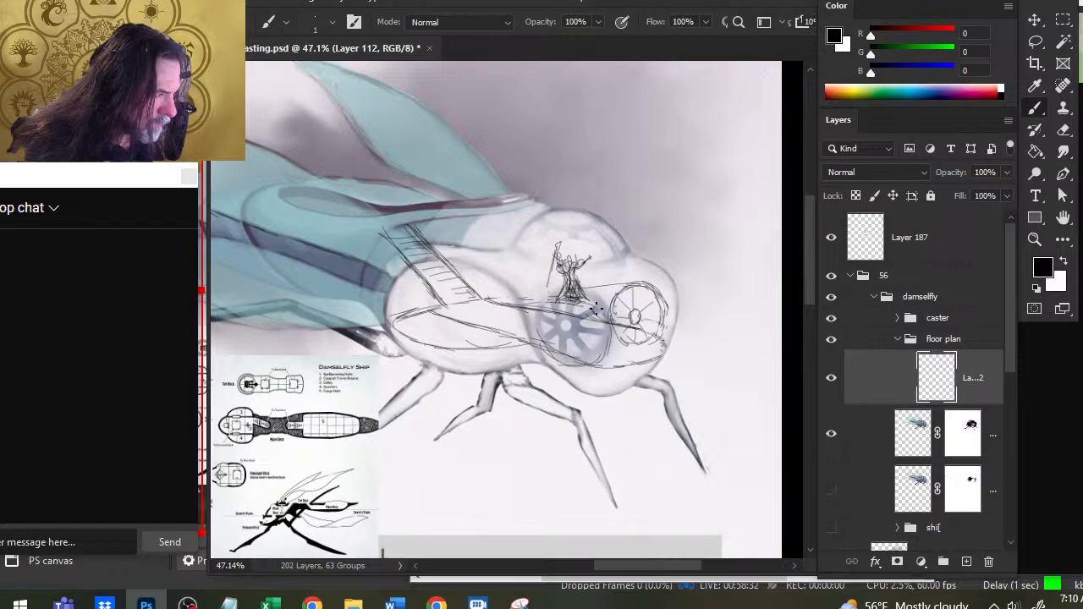
mouse_move(609, 311)
left_mouse_down()
mouse_move(579, 294)
mouse_move(550, 303)
mouse_move(542, 341)
left_mouse_up()
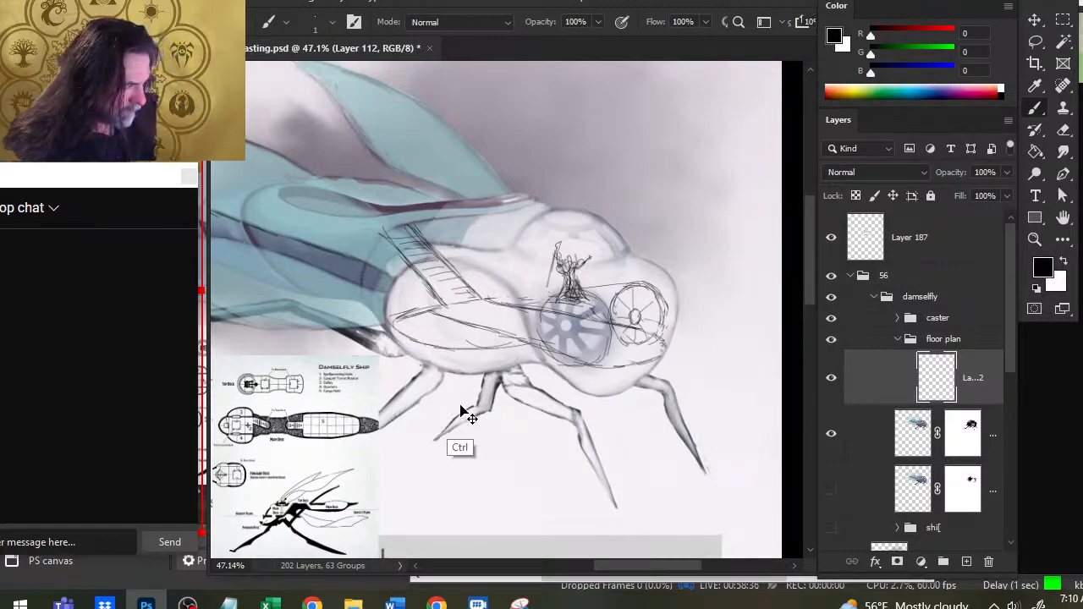
key("ctrl+z")
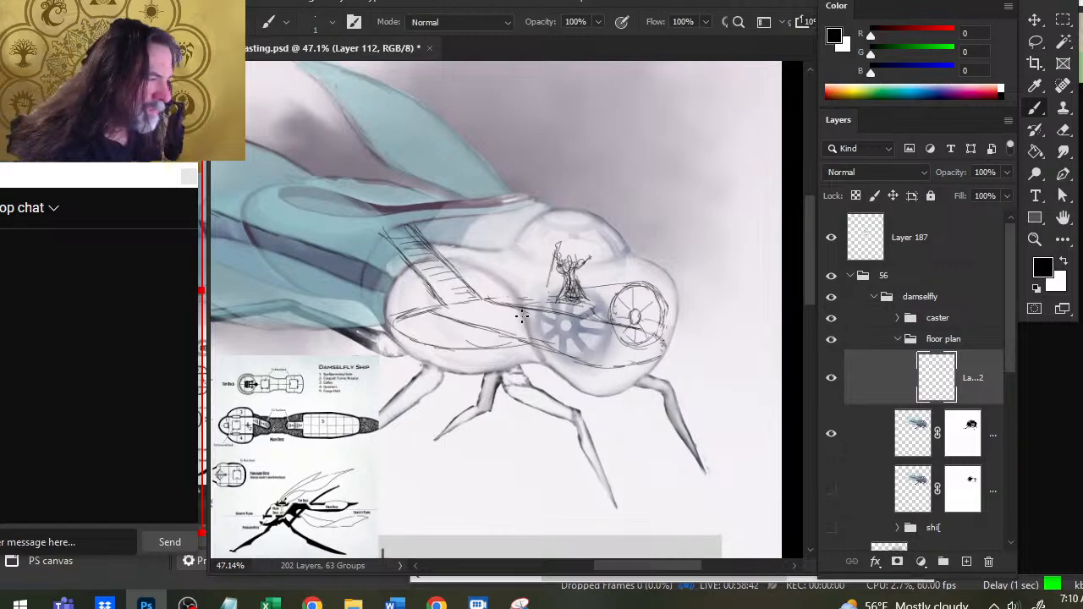
- Sketch the dome above the caster with a curved base, a small top ring and vertical ribs around it
mouse_move(513, 252)
left_mouse_down()
mouse_move(549, 256)
mouse_move(526, 259)
mouse_move(556, 270)
mouse_move(627, 256)
left_mouse_up()
mouse_move(570, 236)
left_mouse_down()
mouse_move(574, 263)
mouse_move(616, 258)
left_mouse_up()
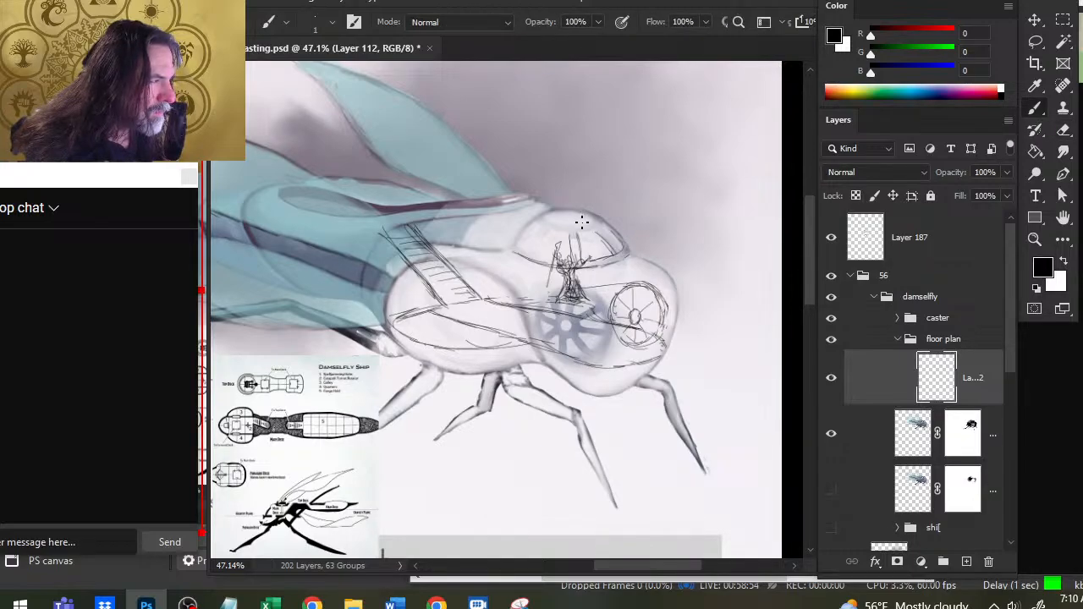
mouse_move(577, 234)
left_mouse_down()
mouse_move(597, 228)
mouse_move(555, 221)
left_mouse_up()
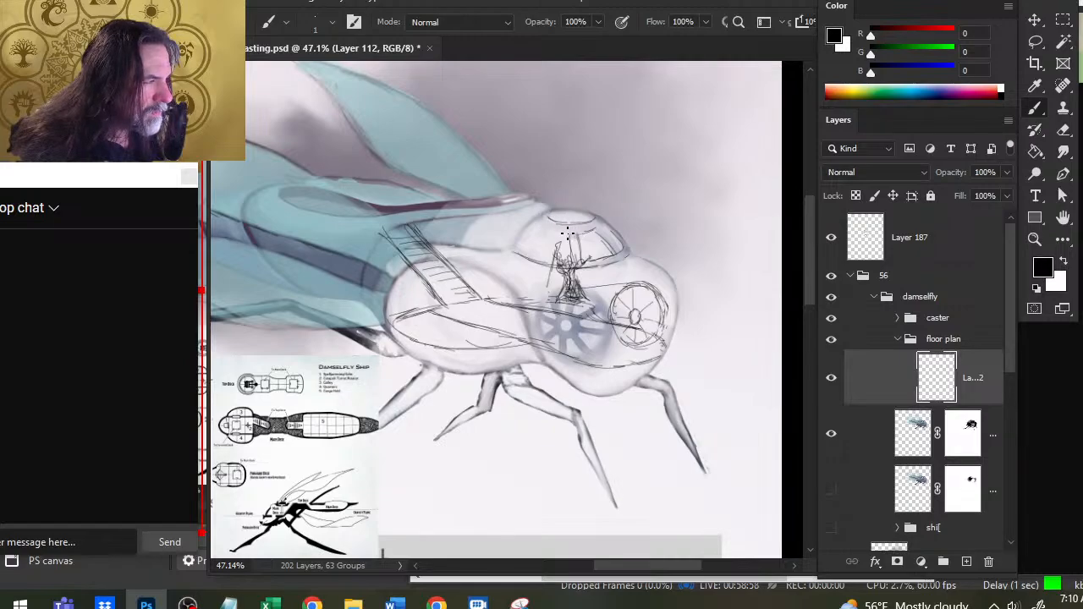
mouse_move(555, 230)
left_mouse_down()
mouse_move(540, 252)
mouse_move(538, 222)
mouse_move(517, 245)
mouse_move(558, 207)
mouse_move(592, 212)
mouse_move(540, 217)
mouse_move(567, 207)
mouse_move(599, 217)
mouse_move(622, 250)
left_mouse_up()
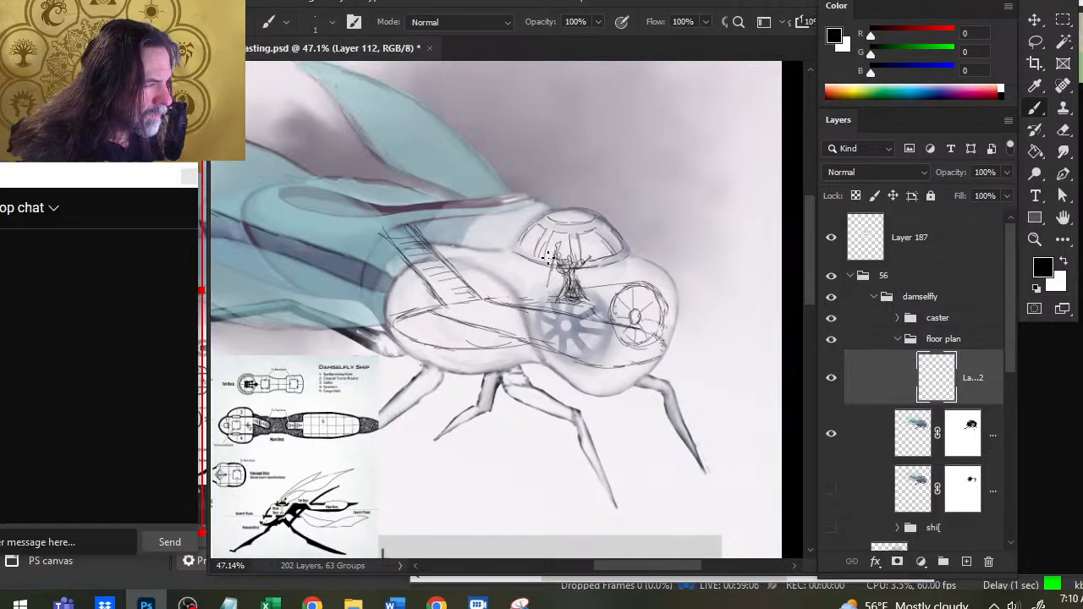
left_click_drag(534, 253, 525, 250)
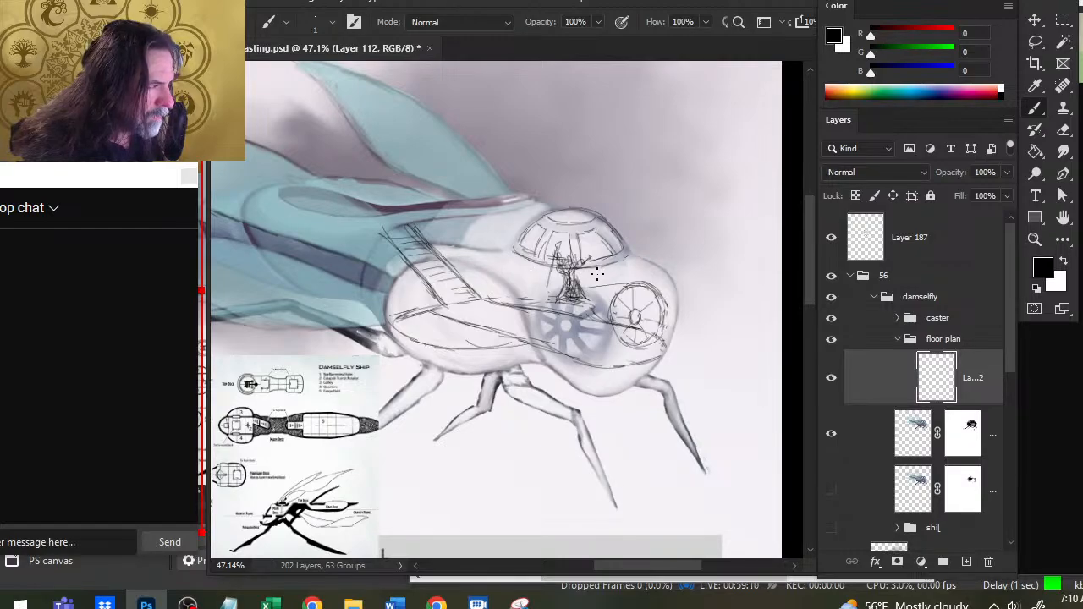
- Trace the hull outline from the dome's base over the head's right bulb and back along the top of the neck
left_click_drag(628, 254, 666, 271)
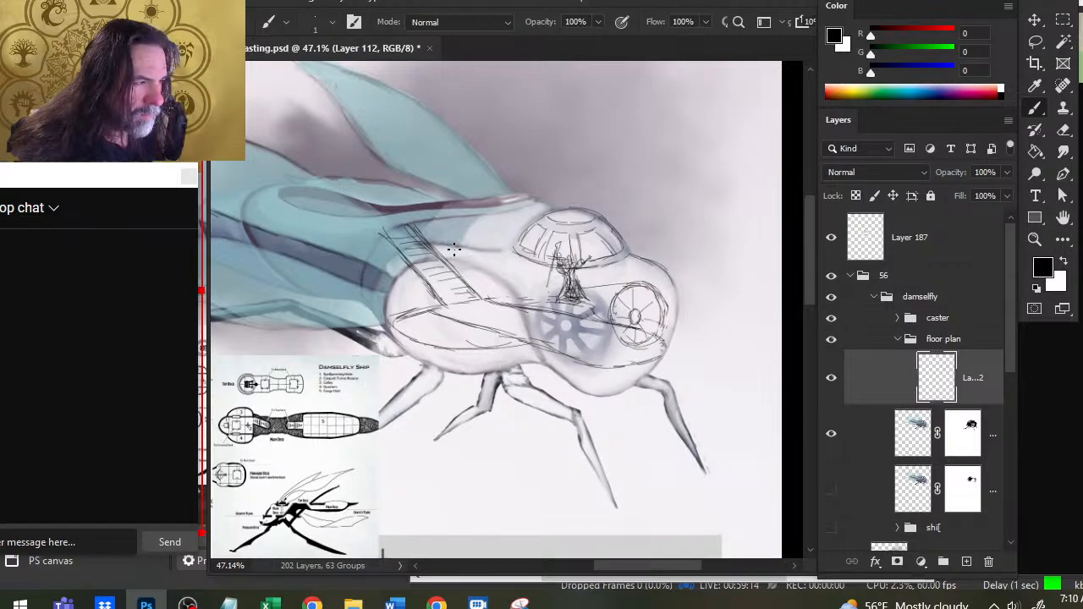
mouse_move(513, 252)
left_mouse_down()
mouse_move(494, 213)
mouse_move(542, 201)
mouse_move(525, 189)
mouse_move(488, 192)
left_mouse_up()
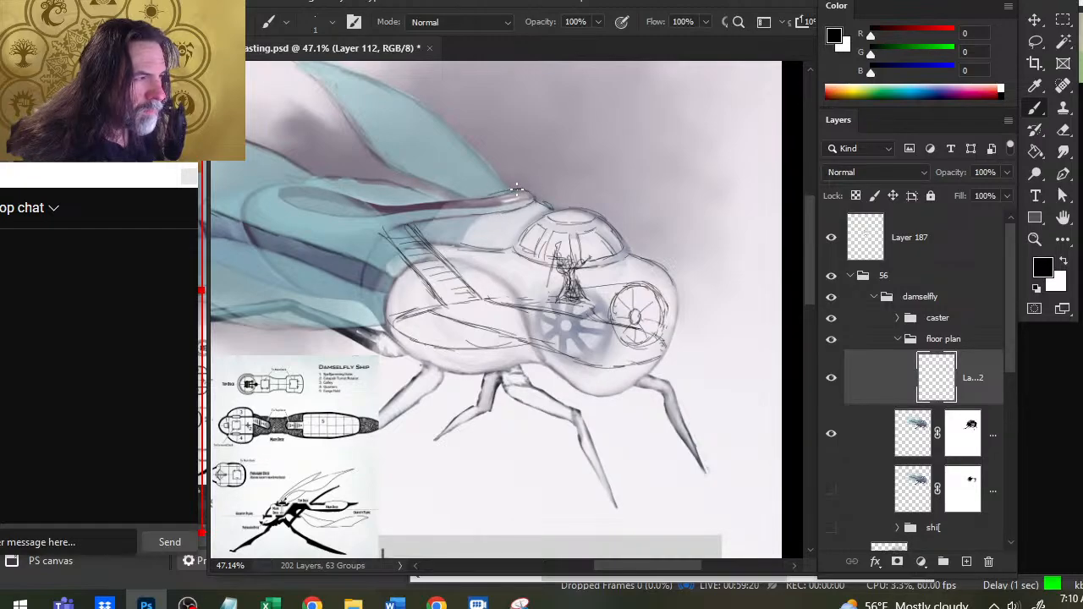
key("e")
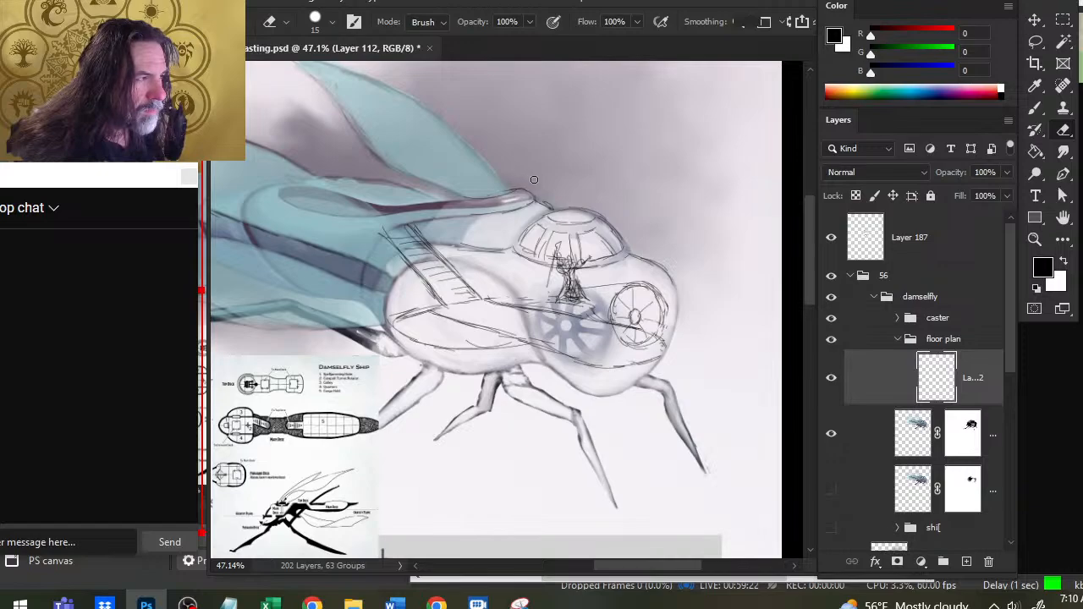
key("b")
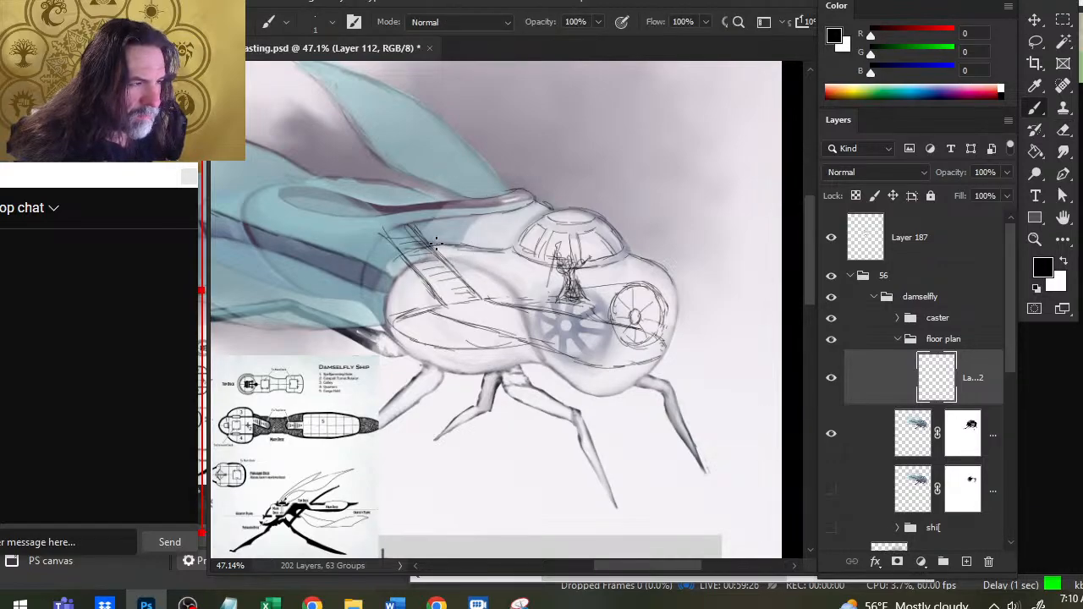
- Erase the staircase section sticking out above the hull and redraw the hull outline around the head's rear bulb
key("e")
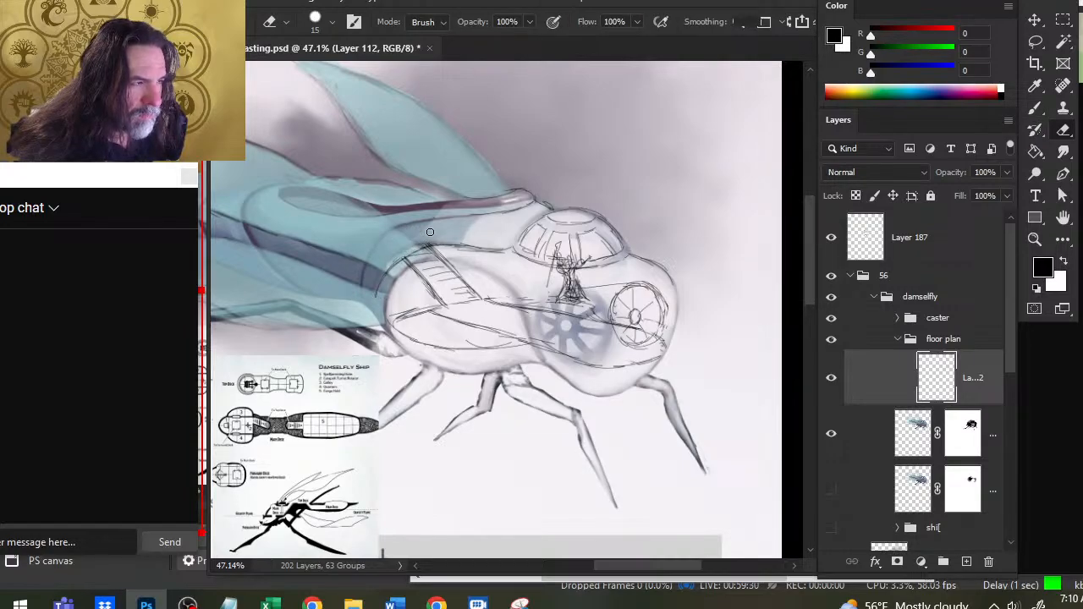
key("b")
key("e")
mouse_move(379, 290)
left_mouse_down()
mouse_move(396, 257)
mouse_move(381, 277)
mouse_move(384, 329)
left_mouse_up()
key("b")
key("e")
key("b")
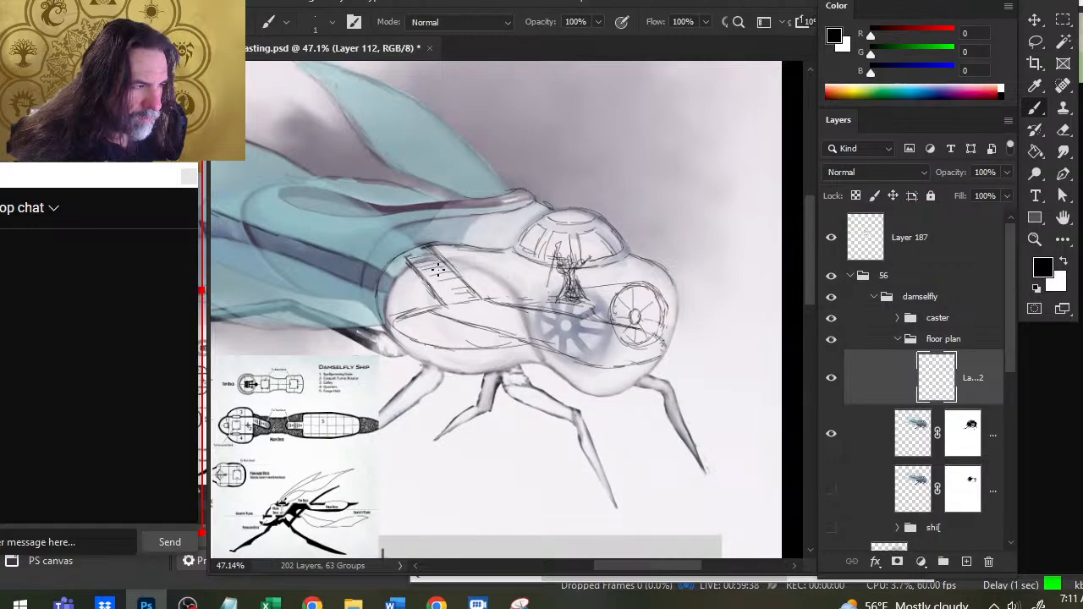
- Redraw the shortened staircase with closer treads and doubled side rails, erasing stray lines along the rails
mouse_move(418, 274)
left_mouse_down()
mouse_move(458, 273)
mouse_move(464, 297)
left_mouse_up()
key("e")
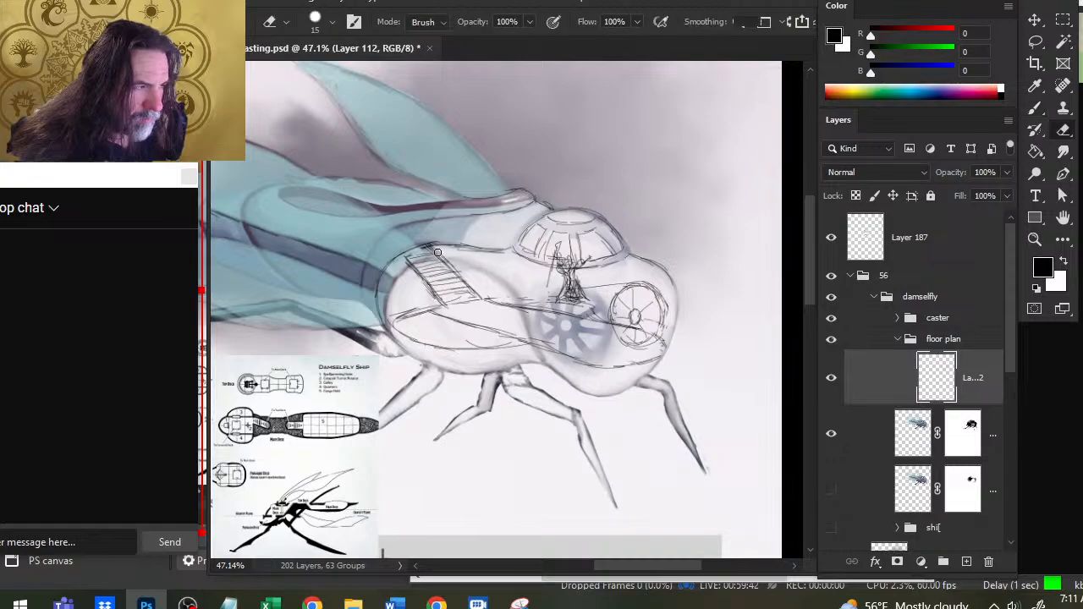
left_click_drag(435, 245, 481, 295)
key("b")
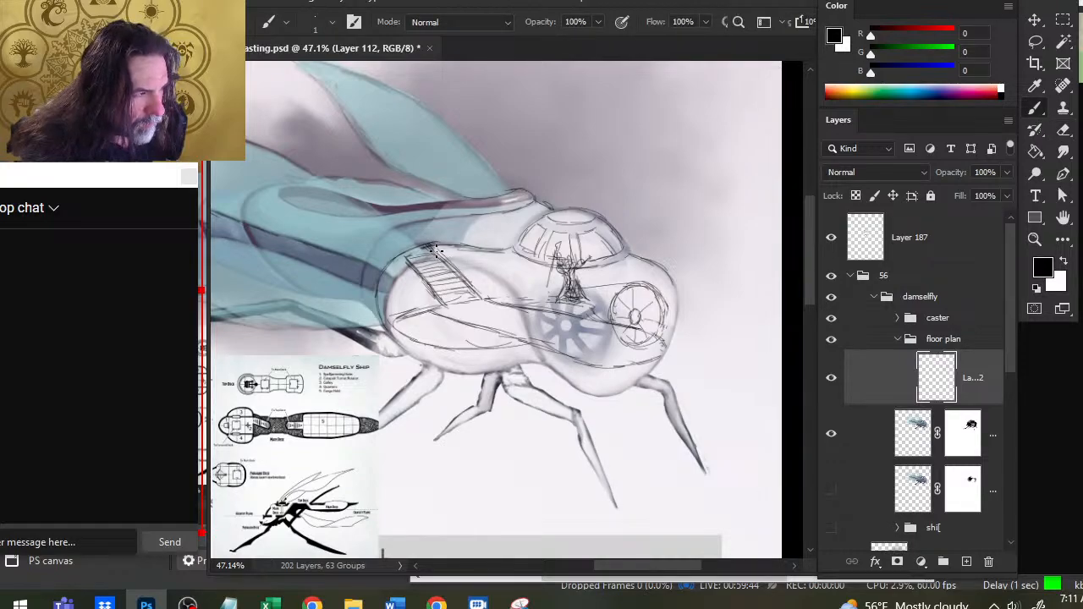
key("e")
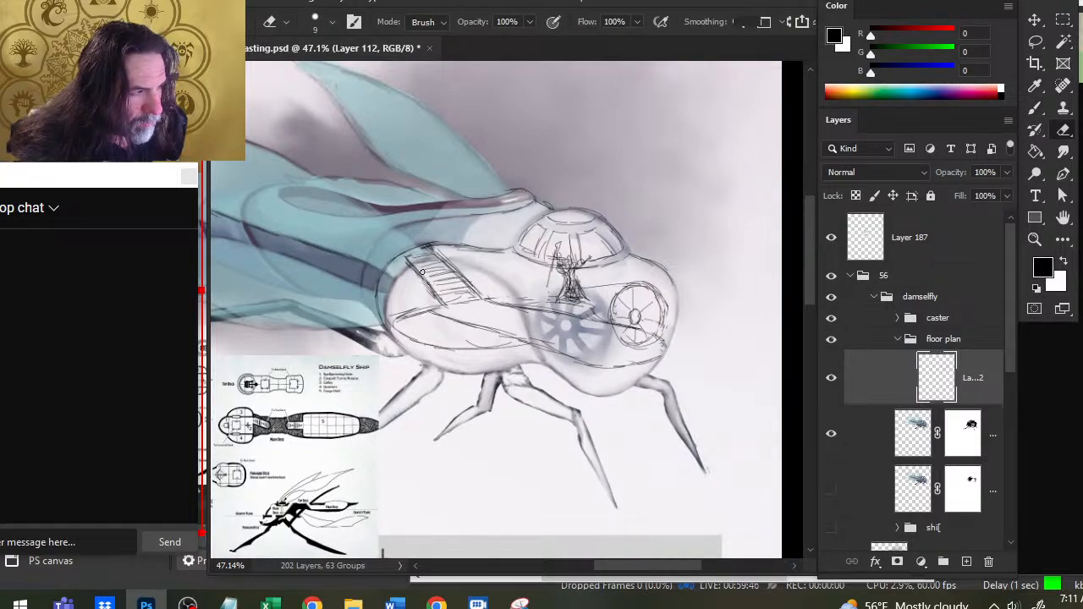
key("b")
left_click_drag(413, 254, 457, 303)
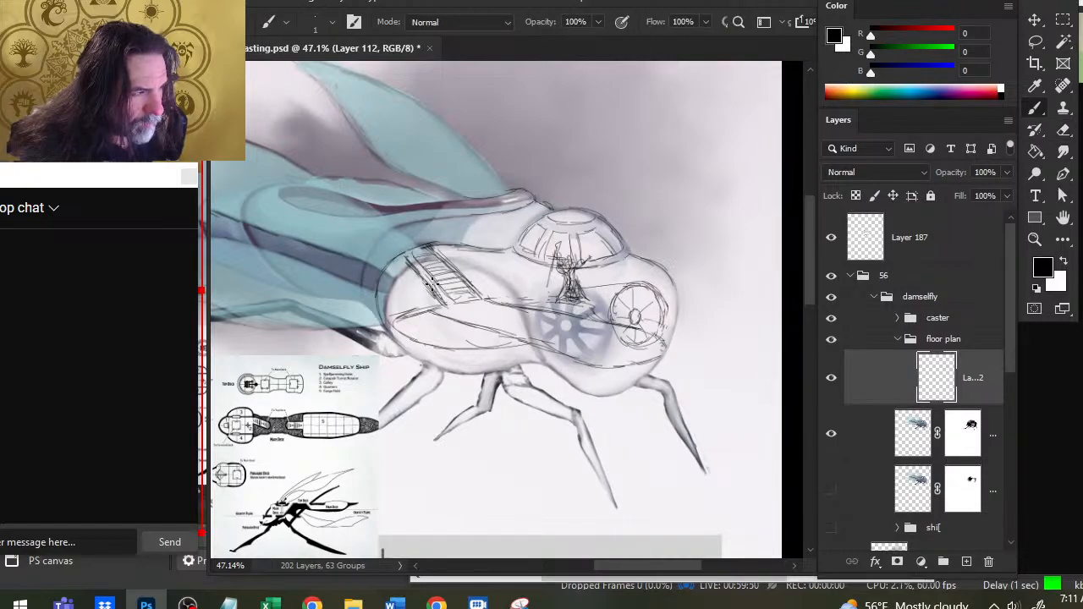
left_click_drag(415, 262, 438, 280)
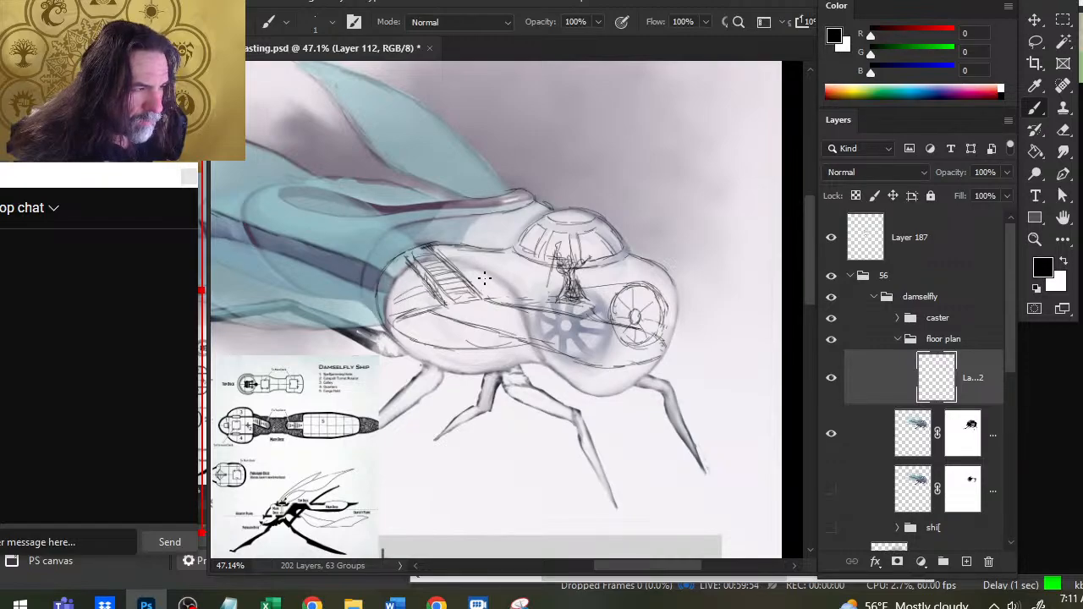
- Sketch curved interior contour lines on both sides of the staircase, along the rear bulb's wall and toward the caster
mouse_move(474, 280)
left_mouse_down()
mouse_move(540, 297)
mouse_move(479, 288)
left_mouse_up()
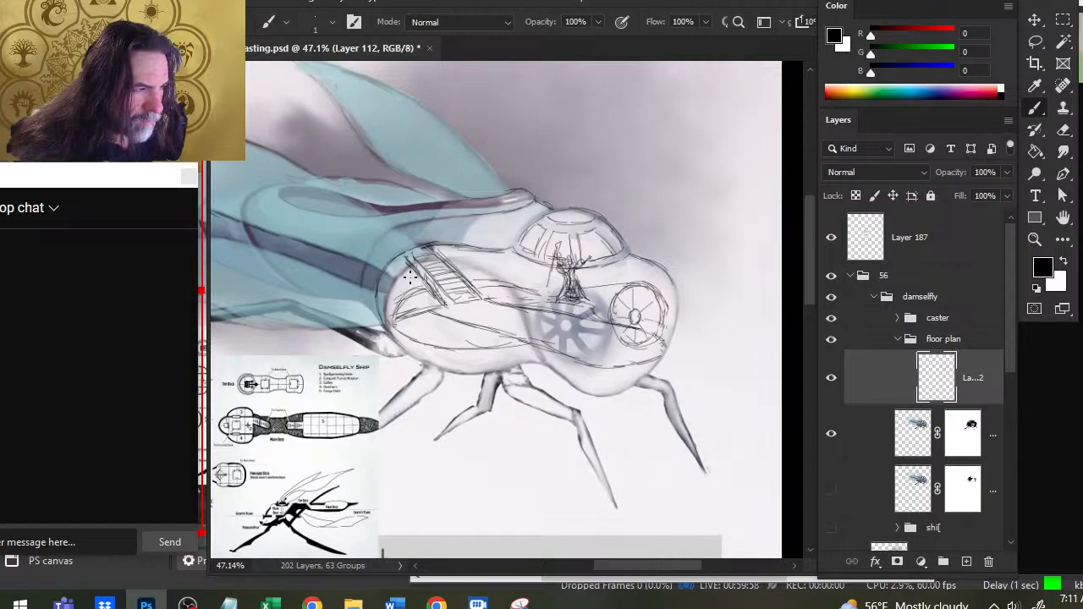
key("e")
key("b")
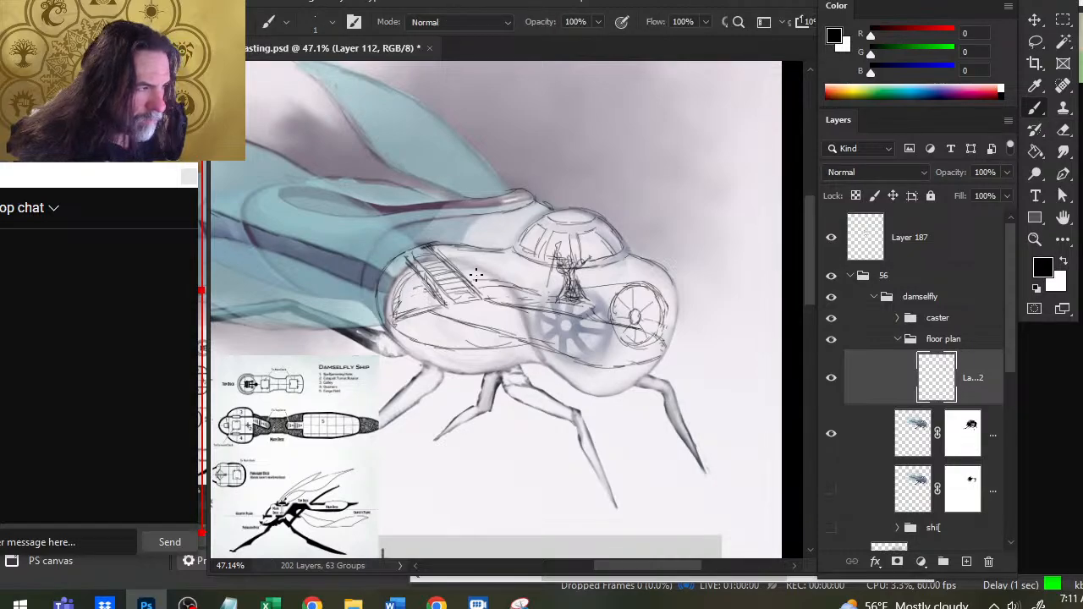
left_click_drag(469, 262, 543, 292)
- Lower the floor plan sketch layer's opacity to 55%
key("e")
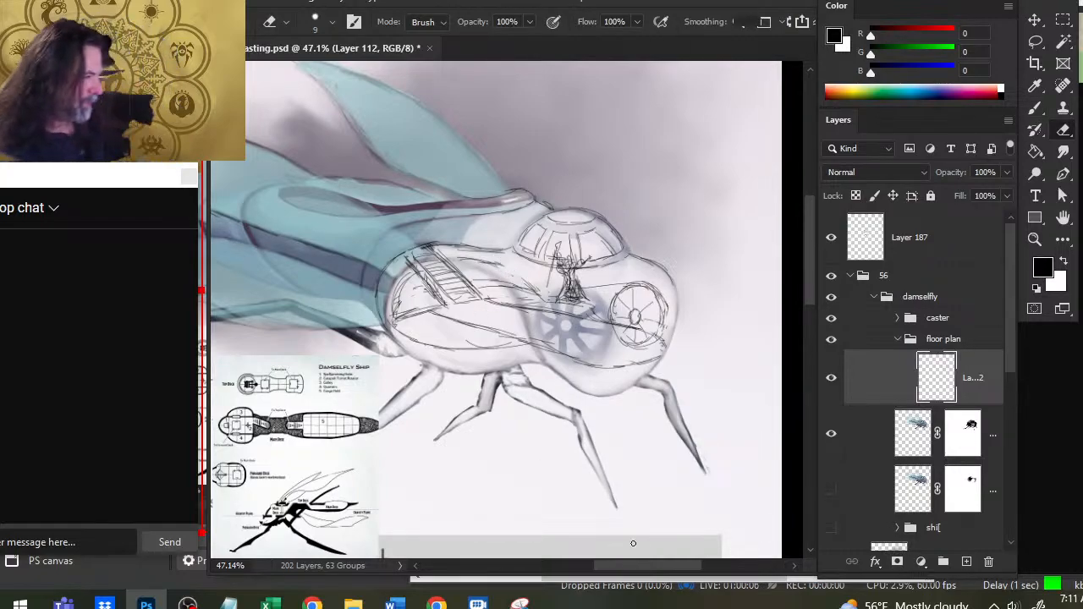
left_click(1005, 195)
left_click_drag(1005, 196, 972, 194)
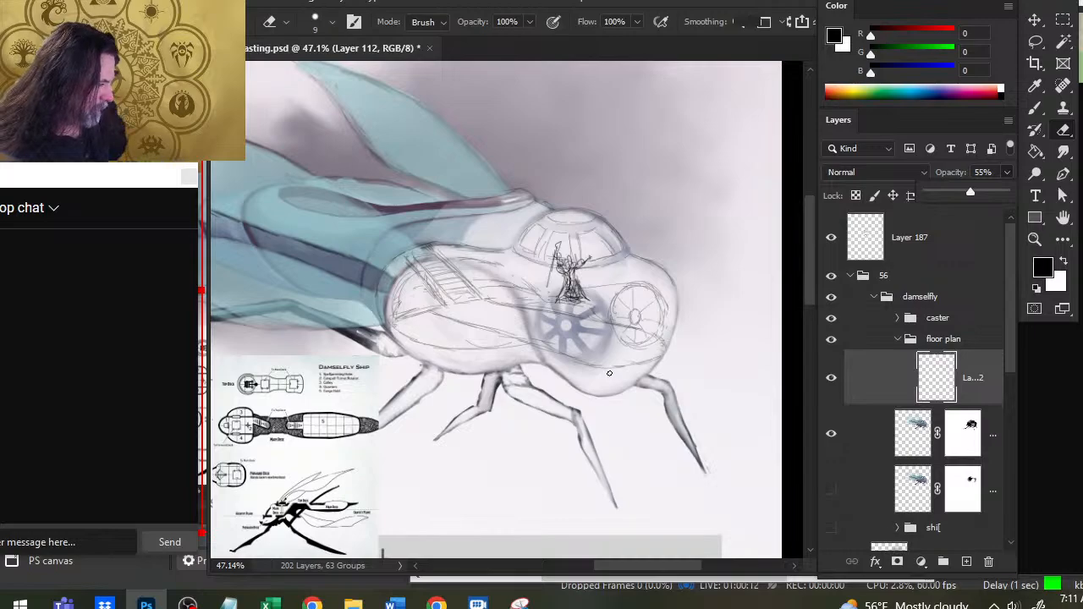
- Erase the part of the spoked window below the floor line and redraw the floor's front edge along the right bulb
left_click(666, 352)
left_click_drag(639, 348, 626, 344)
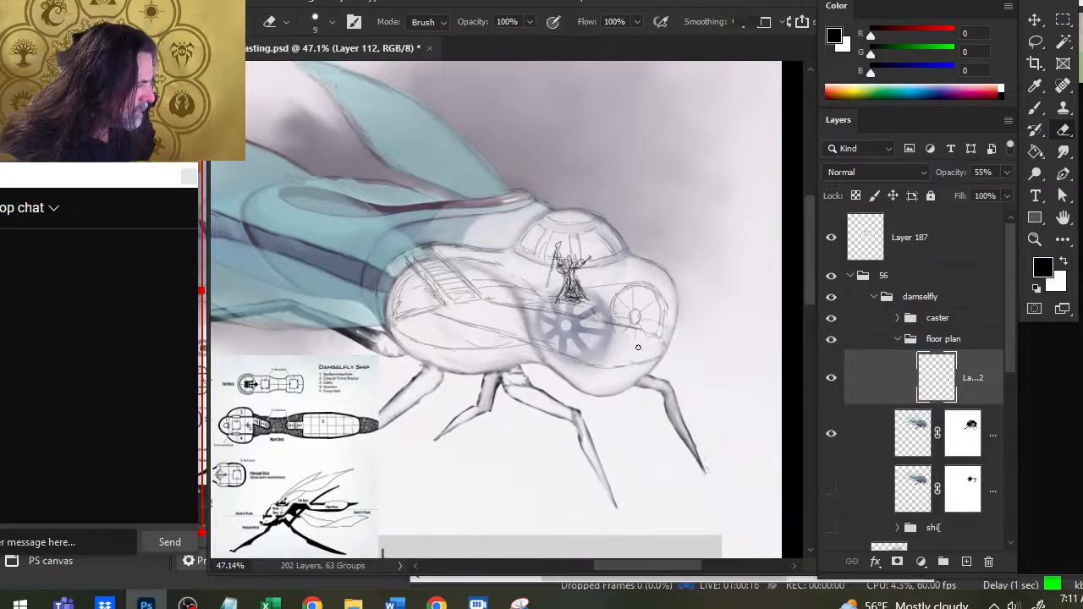
key("b")
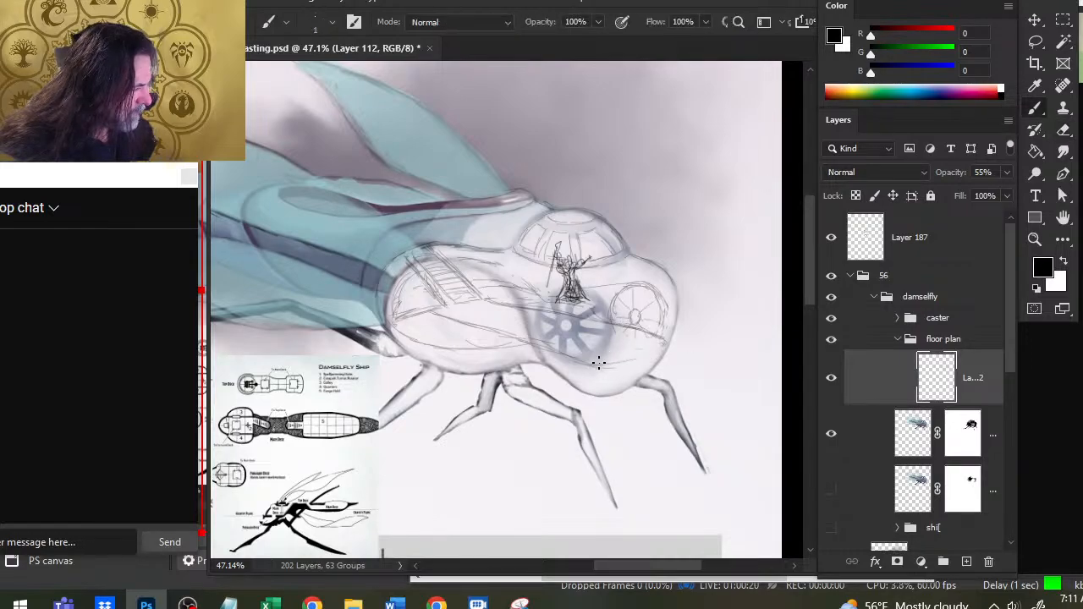
mouse_move(601, 363)
left_mouse_down()
mouse_move(634, 358)
mouse_move(557, 354)
left_mouse_up()
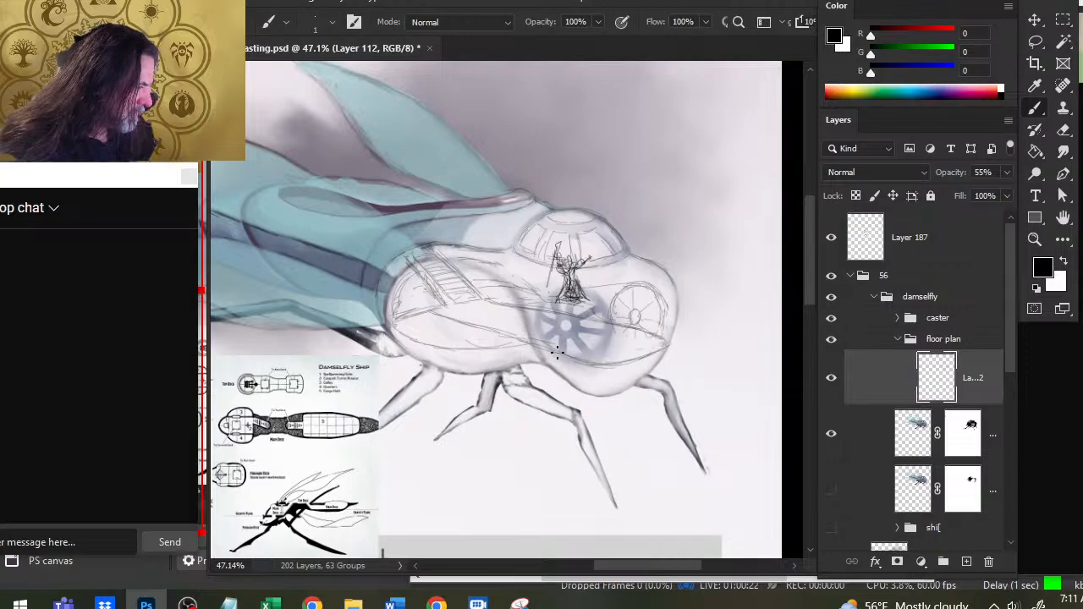
key("e")
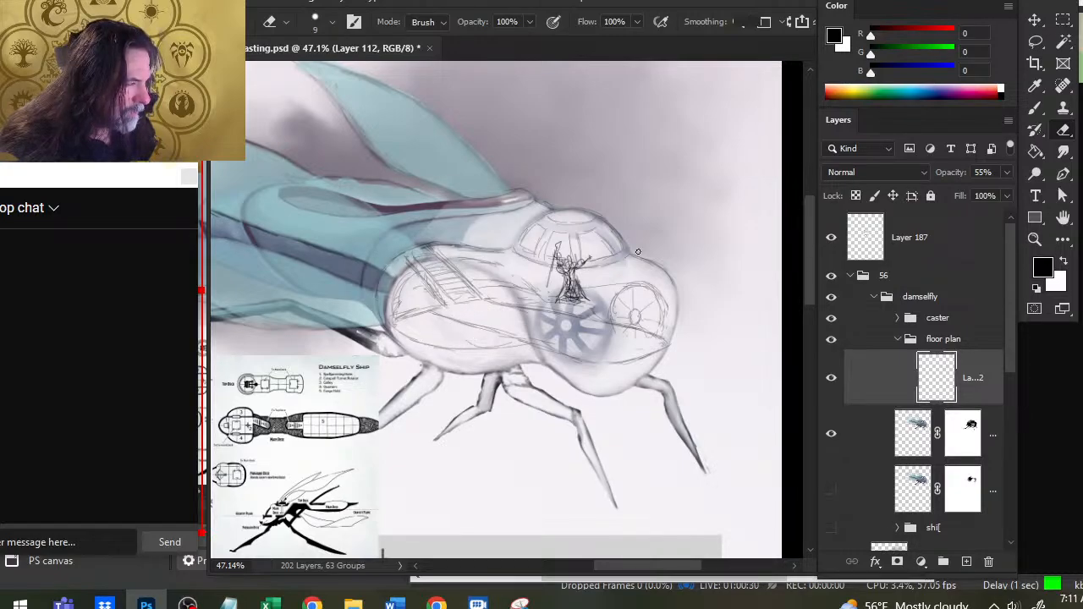
- Try moving the caster group down and toward the spoked window
left_click(931, 245)
left_click(955, 302)
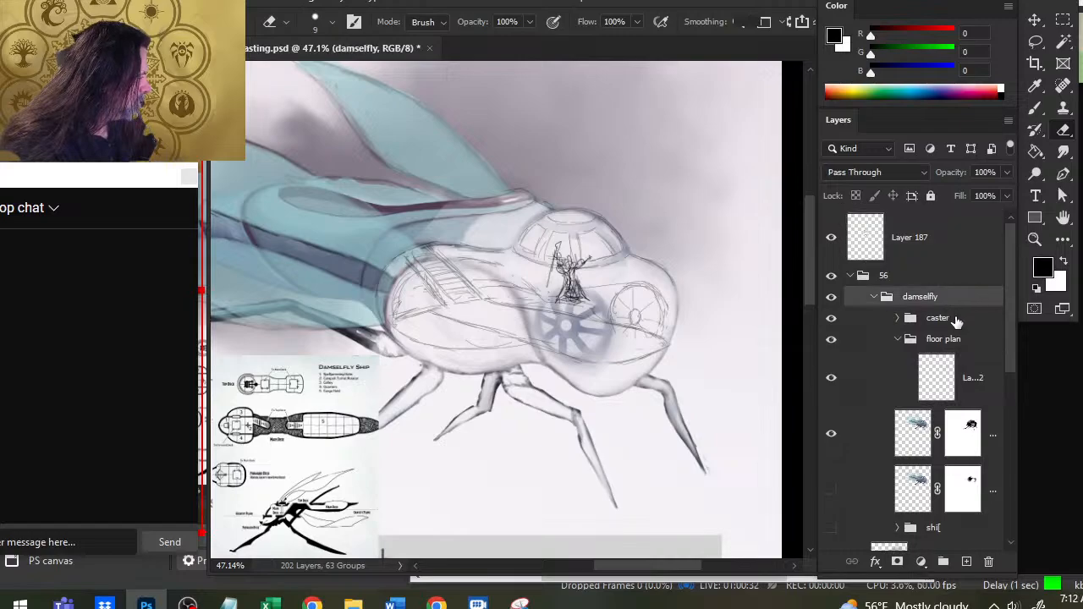
left_click(956, 319)
key("v")
left_click_drag(648, 296, 650, 333)
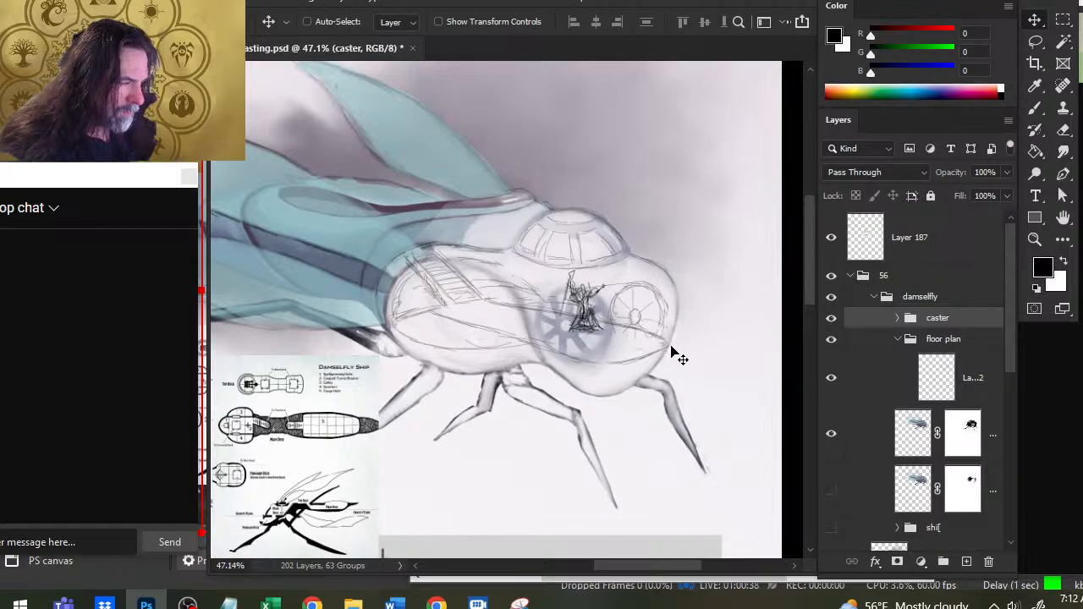
left_click_drag(668, 358, 651, 317)
key("ctrl")
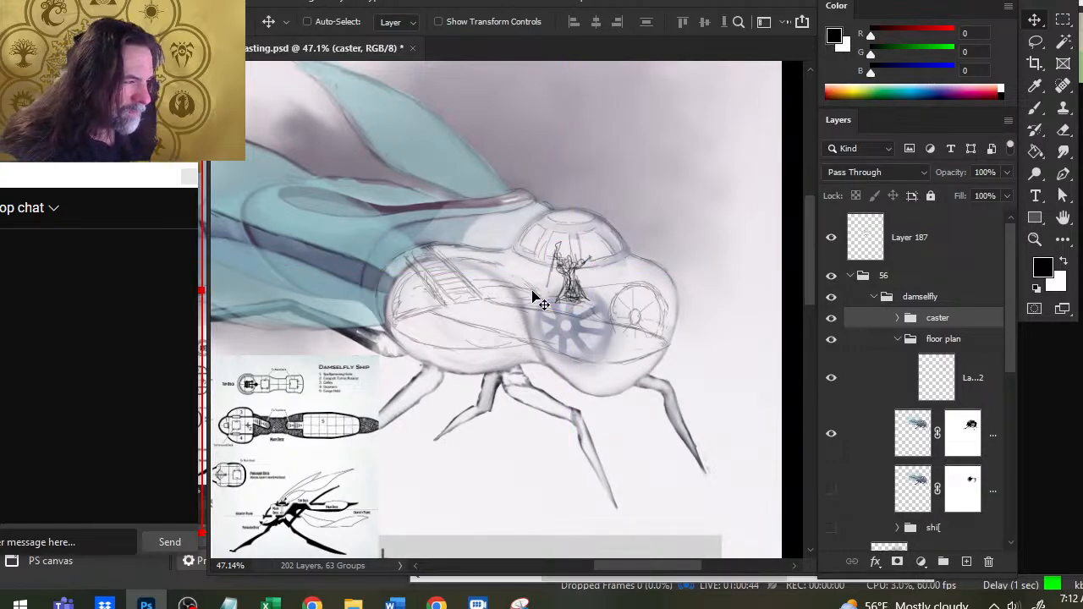
- Try to sketch a flat platform under the caster's feet on the existing floor plan sketch layer
left_click(980, 382)
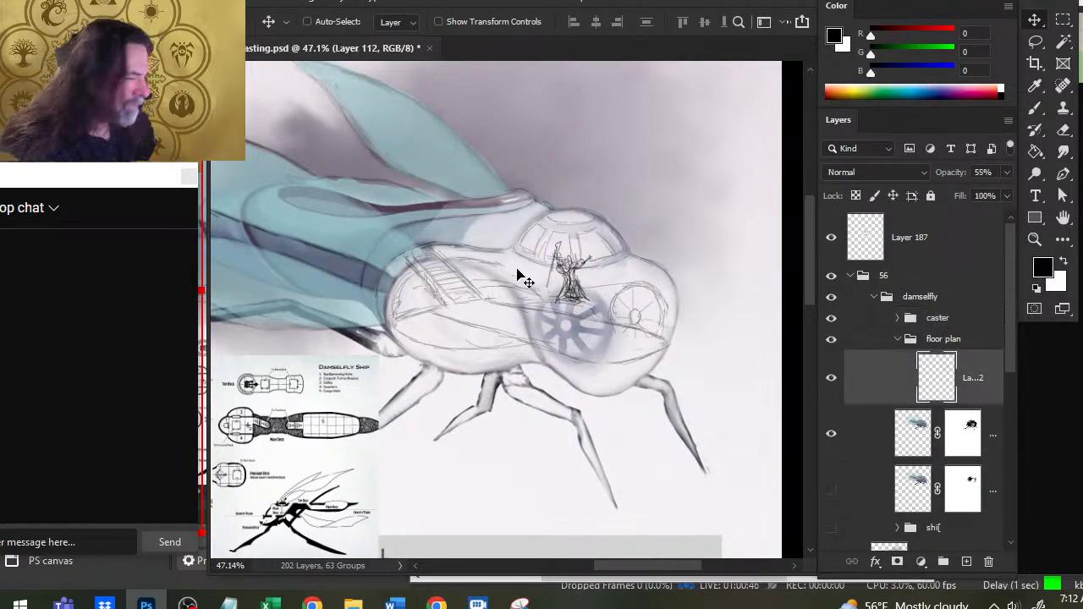
key("b")
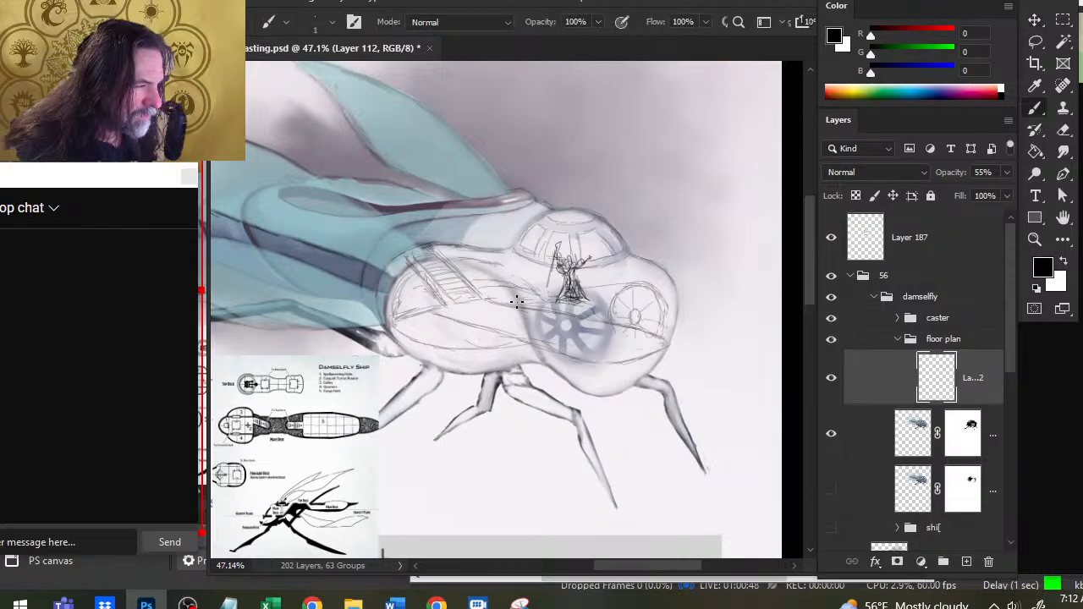
mouse_move(523, 300)
left_mouse_down()
mouse_move(557, 310)
mouse_move(607, 302)
left_mouse_up()
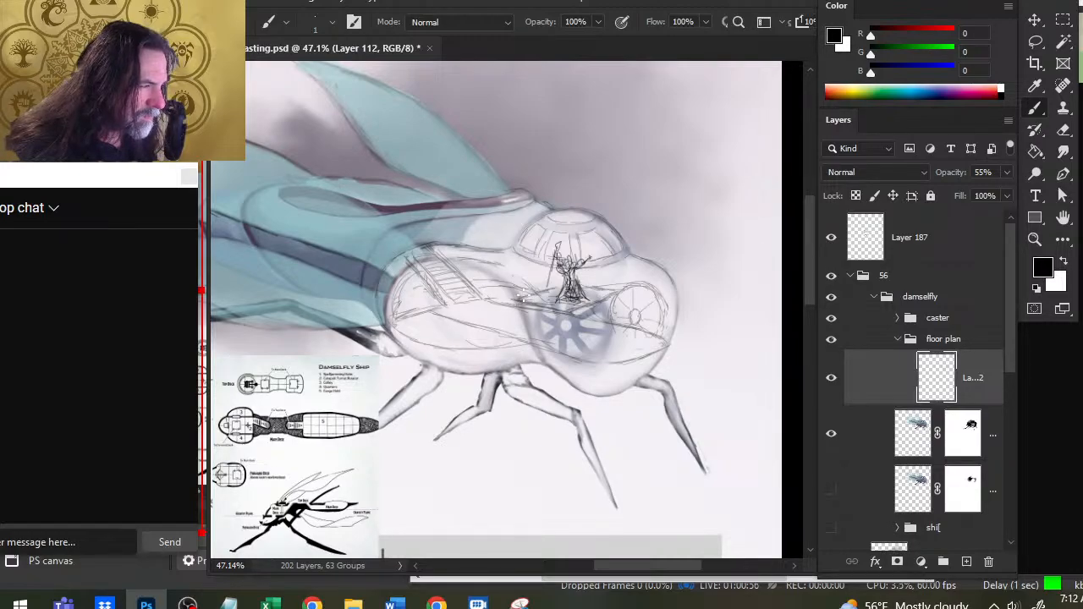
left_click_drag(572, 287, 579, 292)
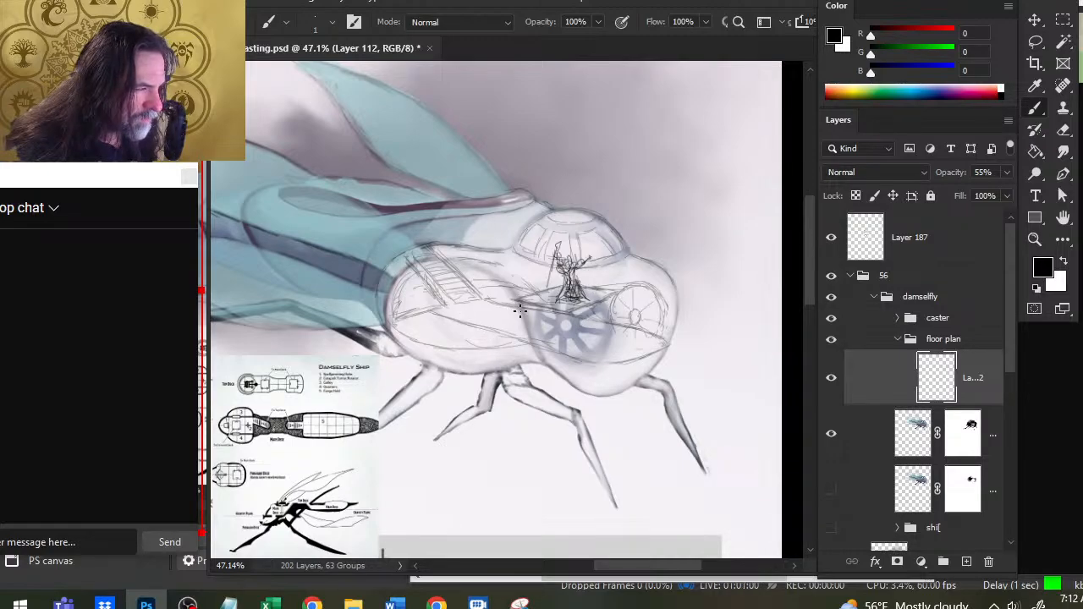
key("ctrl")
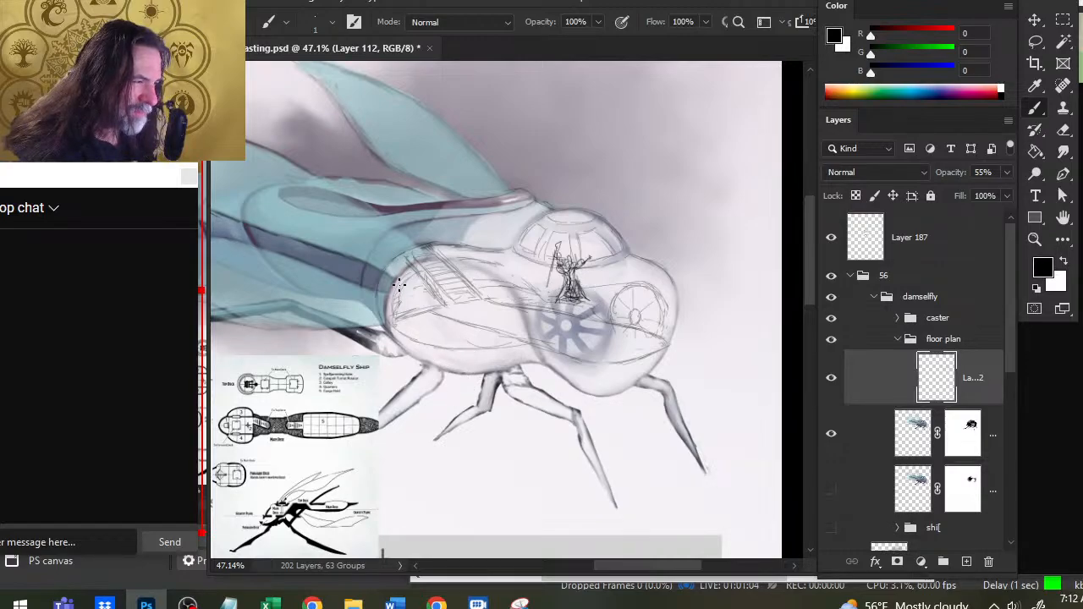
- Move the caster group slightly up and toward the staircase so the figure stands higher inside the dome
key("v")
left_click(913, 325)
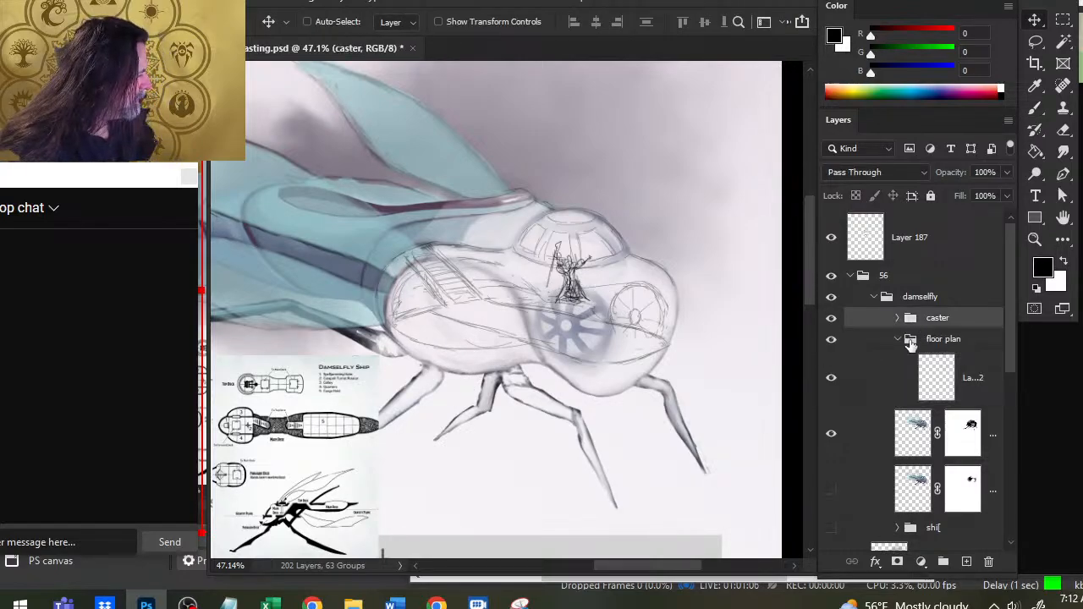
mouse_move(619, 335)
left_mouse_down()
mouse_move(608, 331)
mouse_move(631, 335)
mouse_move(603, 324)
left_mouse_up()
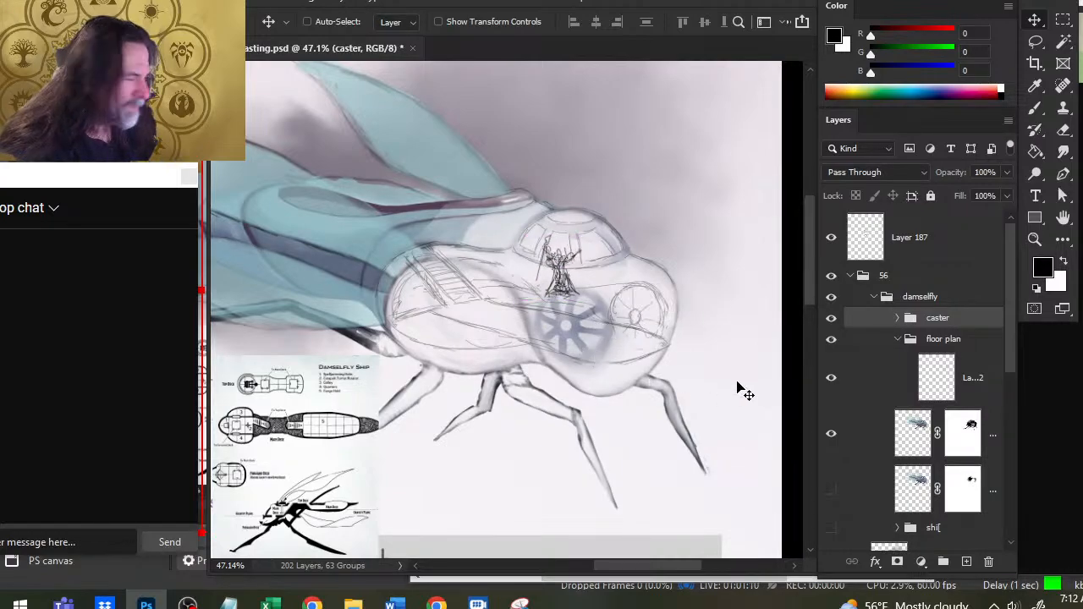
- Add a new layer inside the floor plan group, above the existing sketch layer, for brush work
left_click(966, 562)
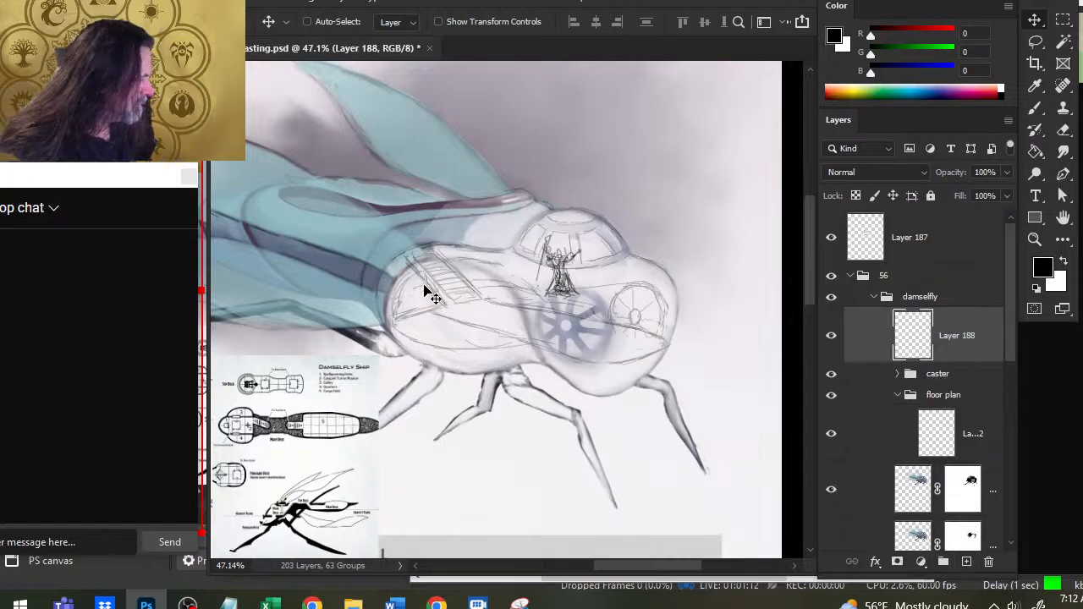
left_click_drag(957, 343, 930, 410)
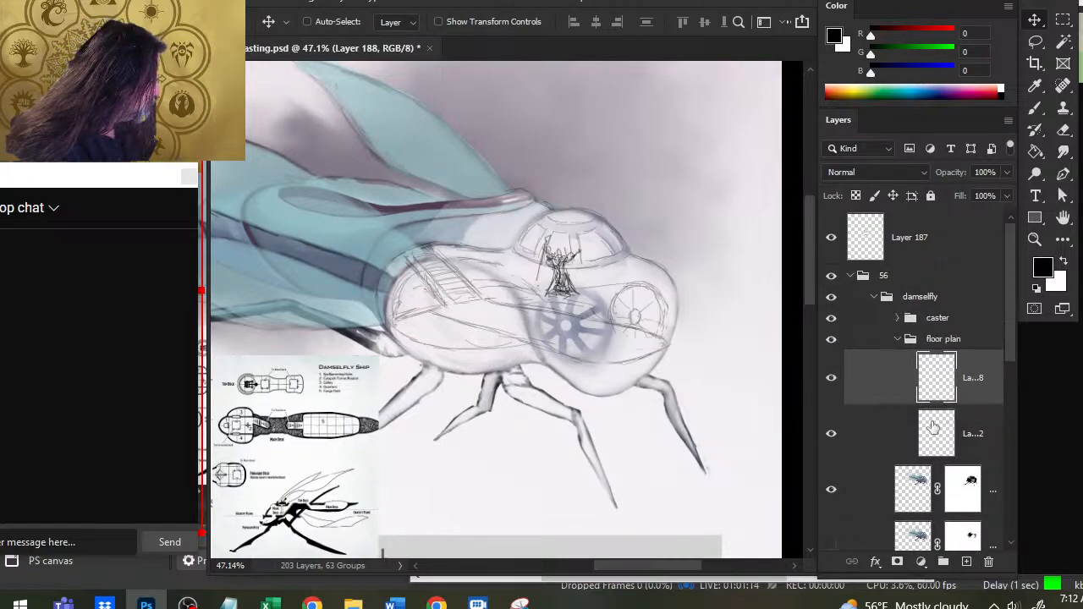
key("b")
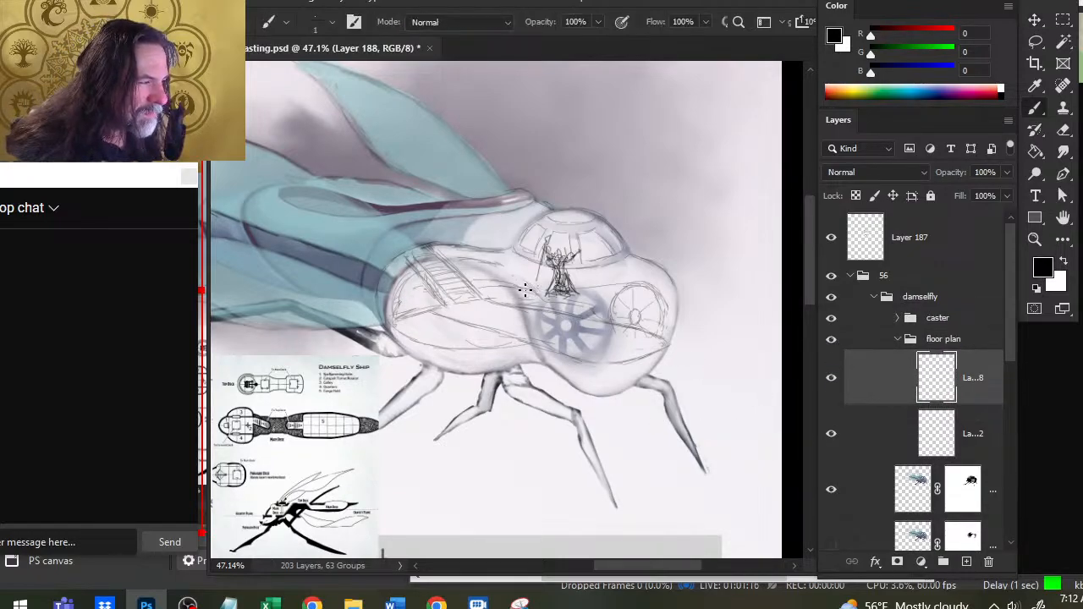
- Sketch a thin angular platform under the caster's feet, erasing the first rough edges and redrawing them
mouse_move(512, 292)
left_mouse_down()
mouse_move(555, 302)
mouse_move(584, 293)
left_mouse_up()
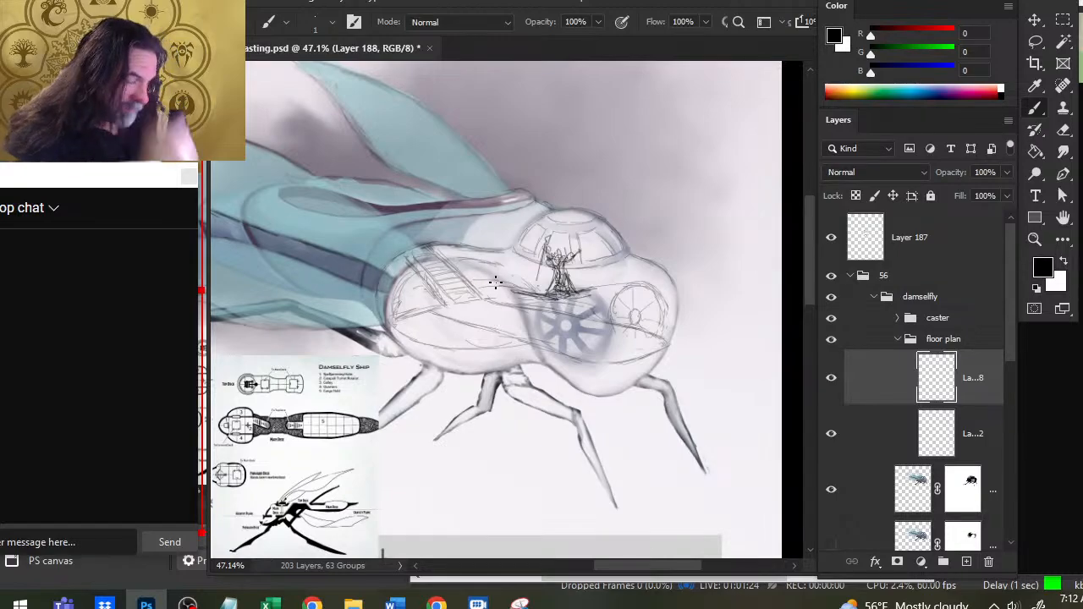
key("e")
mouse_move(517, 296)
left_mouse_down()
mouse_move(574, 298)
mouse_move(562, 308)
mouse_move(588, 297)
left_mouse_up()
key("b")
mouse_move(513, 295)
left_mouse_down()
mouse_move(591, 285)
mouse_move(572, 280)
mouse_move(614, 288)
mouse_move(582, 280)
mouse_move(609, 290)
left_mouse_up()
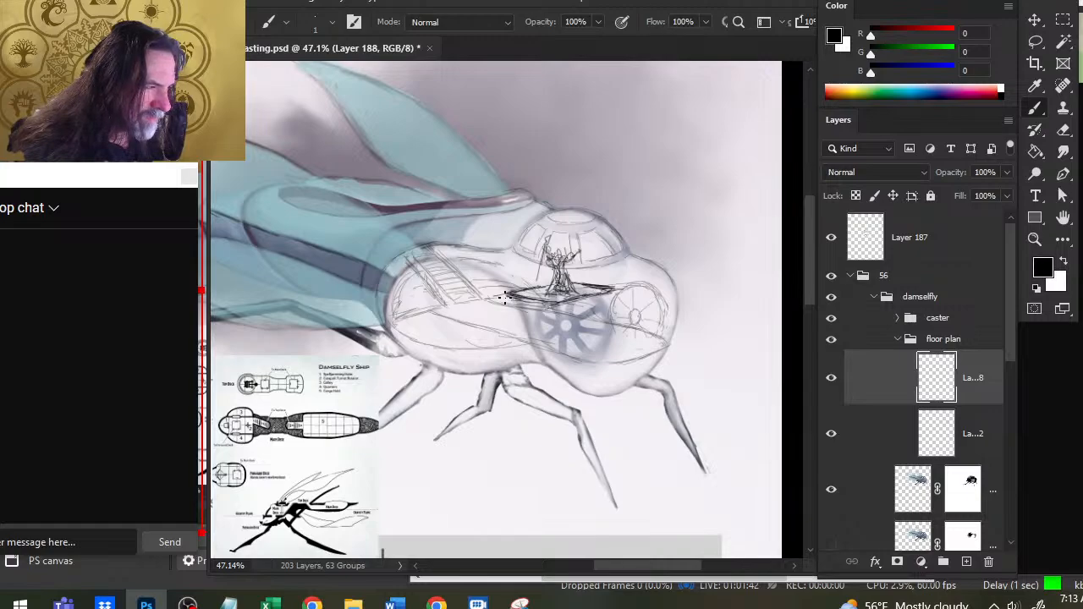
- Sketch curved edges sweeping down from the platform's rear end to the lower hull, erasing the stray front strokes and redrawing them as one long arc
left_click_drag(509, 294, 481, 345)
mouse_move(554, 304)
left_mouse_down()
mouse_move(541, 320)
mouse_move(549, 348)
left_mouse_up()
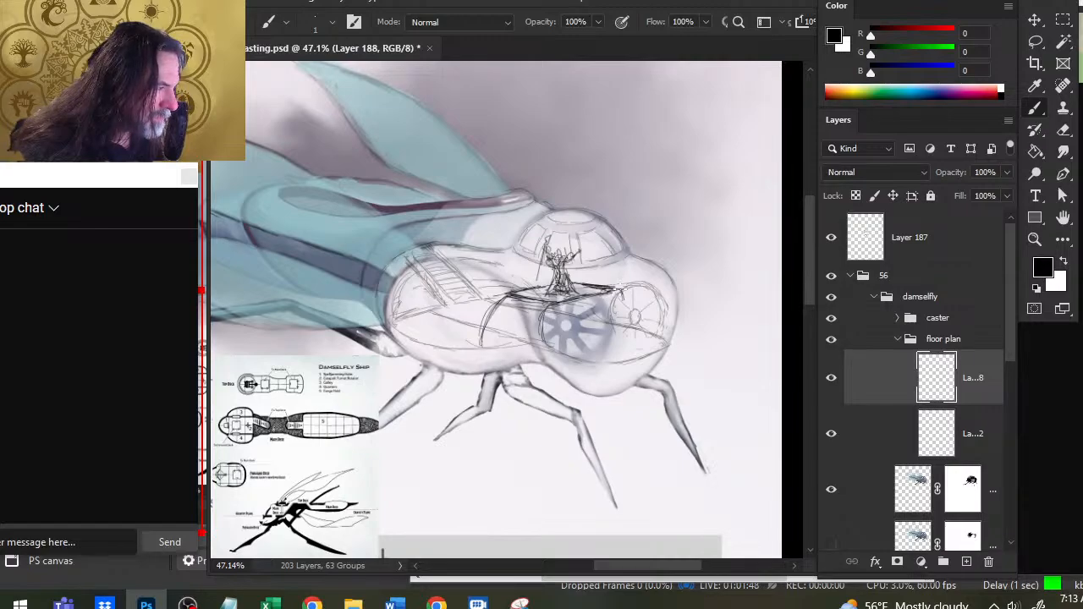
key("e")
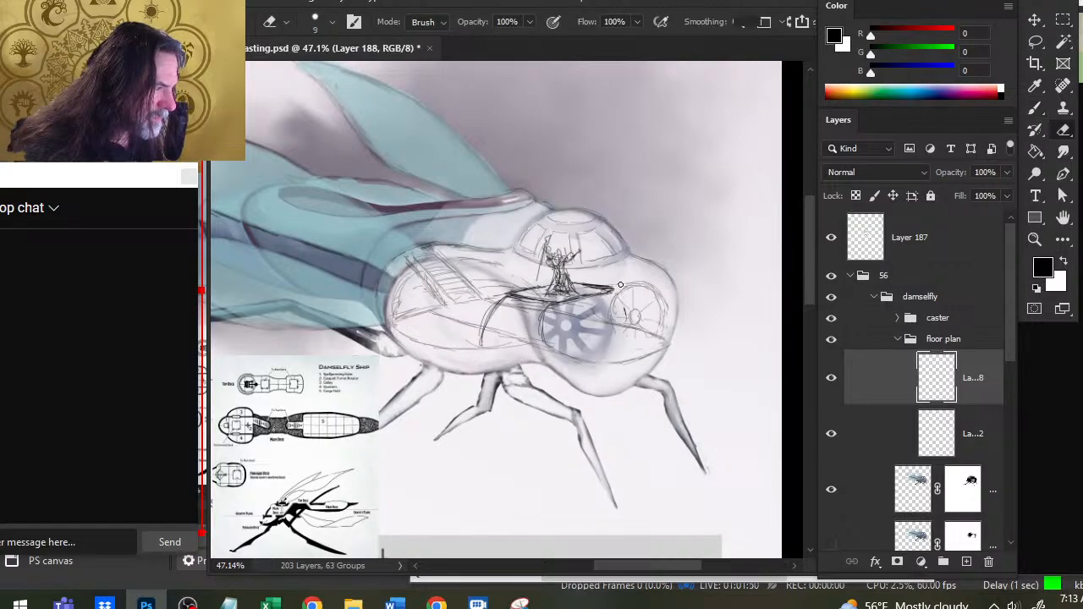
left_click_drag(543, 322, 546, 342)
mouse_move(555, 305)
left_mouse_down()
mouse_move(542, 334)
mouse_move(529, 304)
mouse_move(541, 307)
mouse_move(495, 330)
mouse_move(558, 303)
mouse_move(576, 313)
left_mouse_up()
key("b")
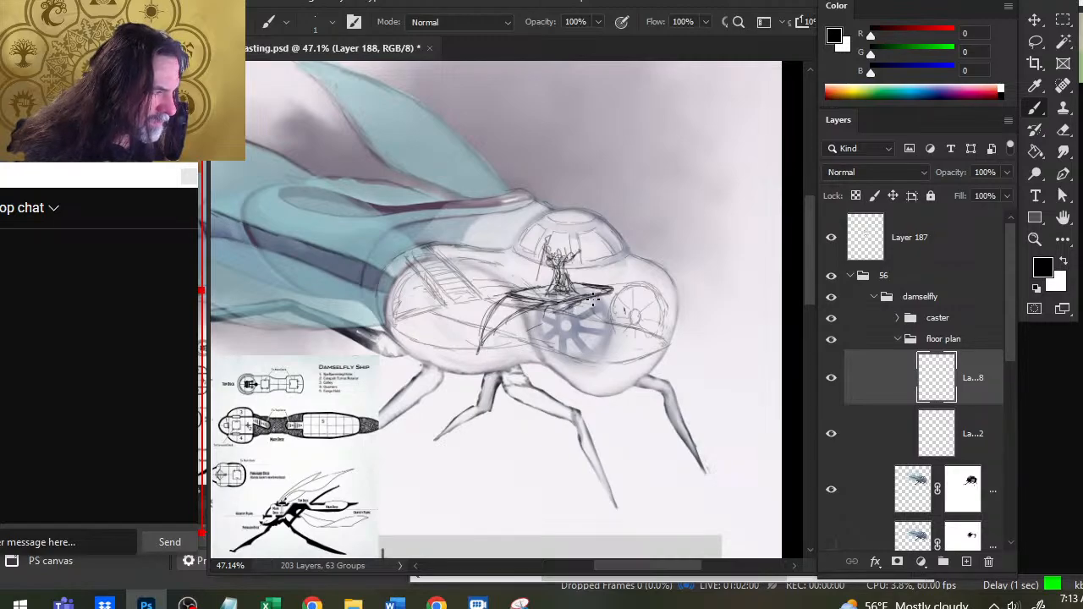
- Refine the platform's front edge beneath the caster's feet, alternately redrawing the line and erasing the rough overlaps to thin it
key("e")
key("b")
mouse_move(594, 299)
left_mouse_down()
mouse_move(554, 315)
mouse_move(606, 279)
mouse_move(564, 278)
mouse_move(597, 290)
mouse_move(547, 293)
left_mouse_up()
key("e")
key("b")
key("e")
key("b")
key("e")
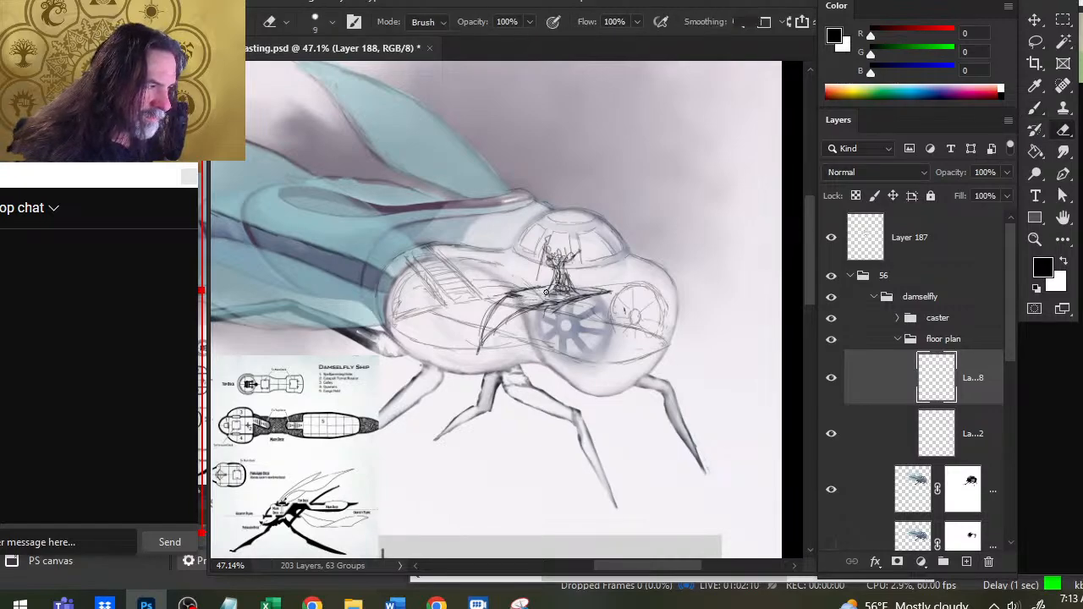
key("b")
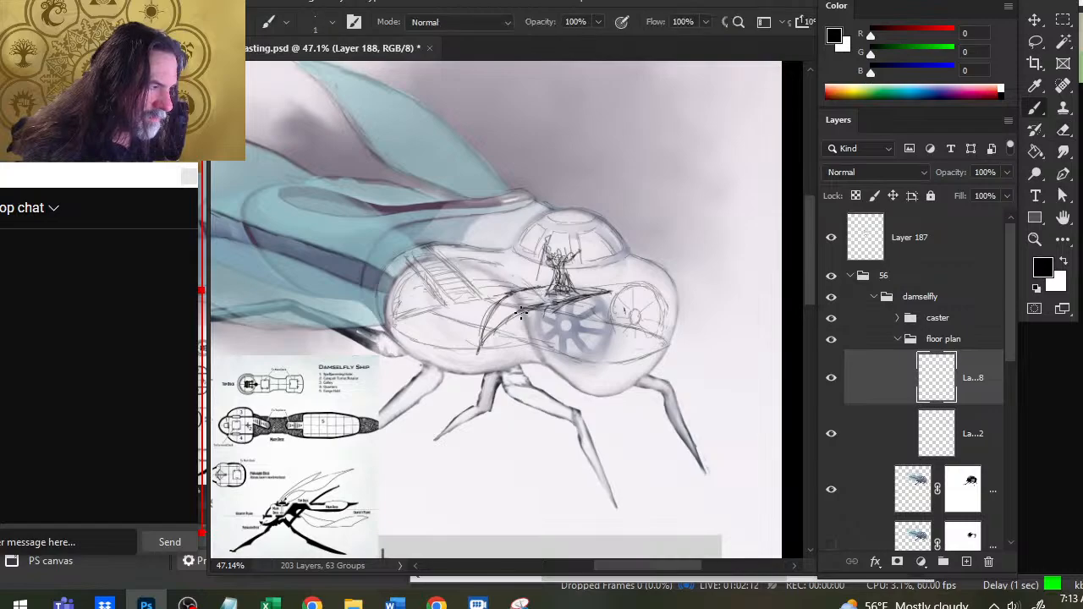
key("e")
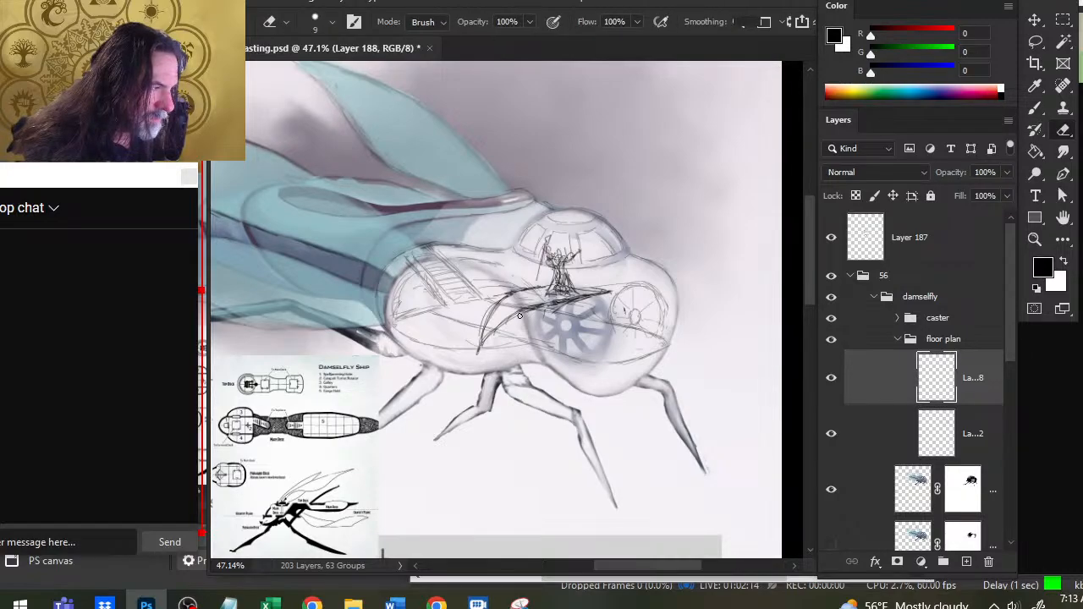
key("b")
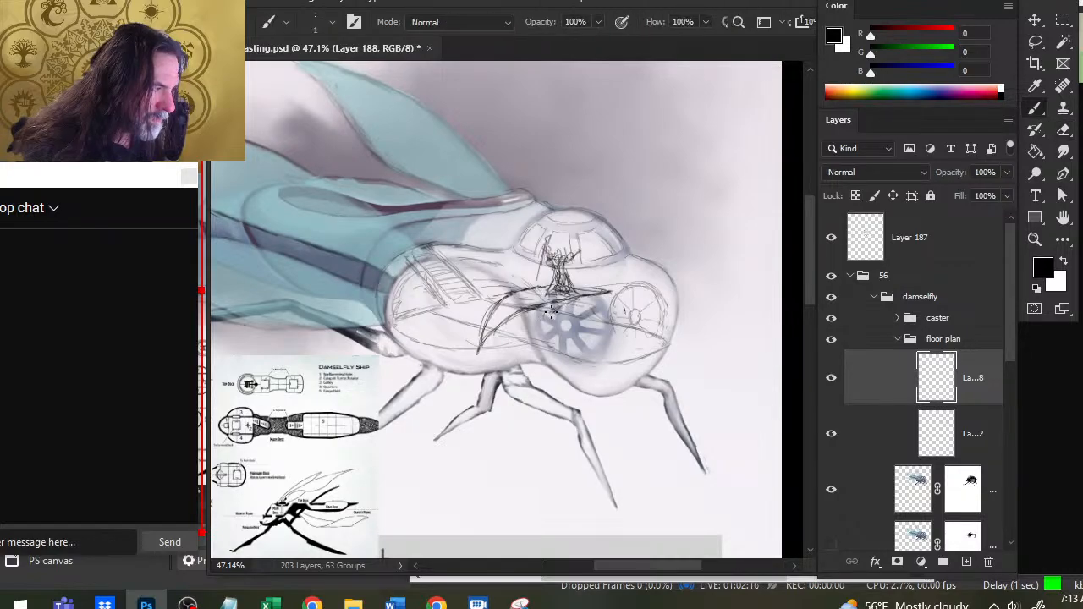
- Sketch a lower edge from the curved platform's bottom tip toward its front end to give it thickness, erasing overlapping strokes
mouse_move(481, 349)
left_mouse_down()
mouse_move(549, 329)
mouse_move(492, 341)
left_mouse_up()
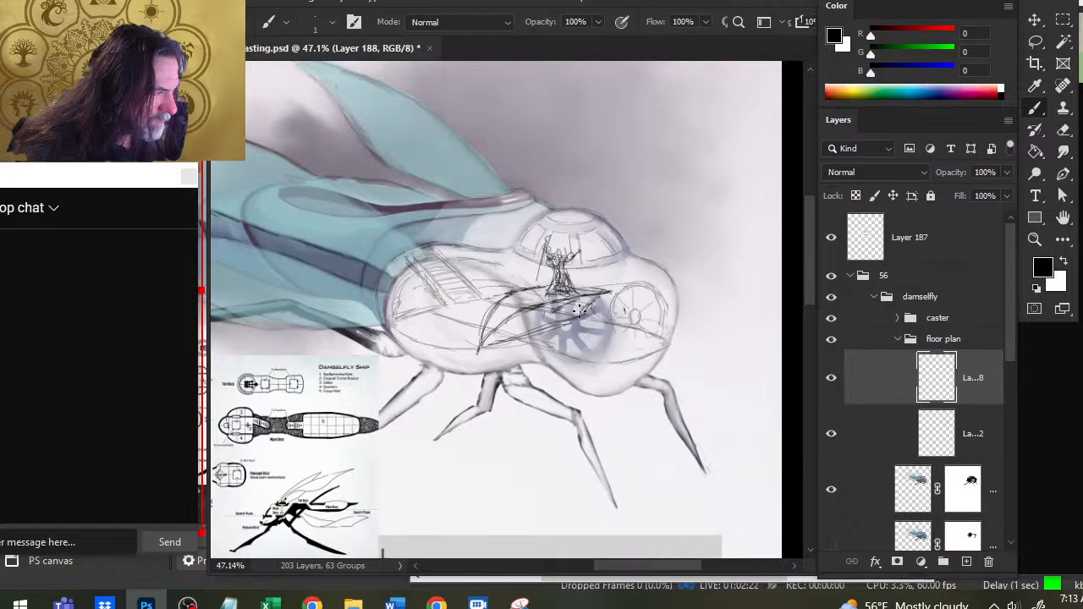
key("e")
left_click_drag(577, 305, 562, 311)
key("b")
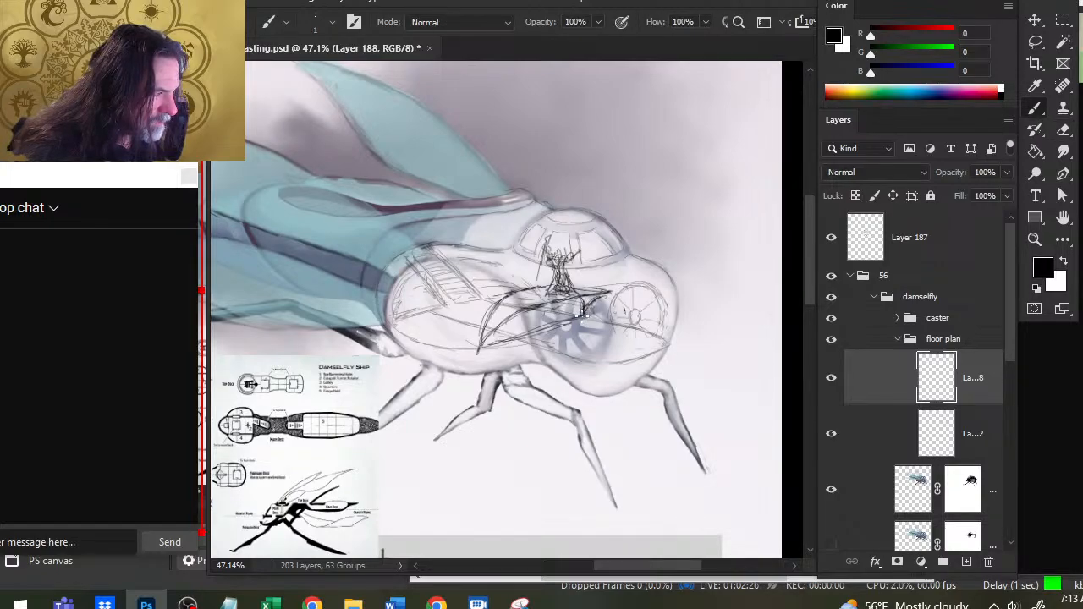
key("e")
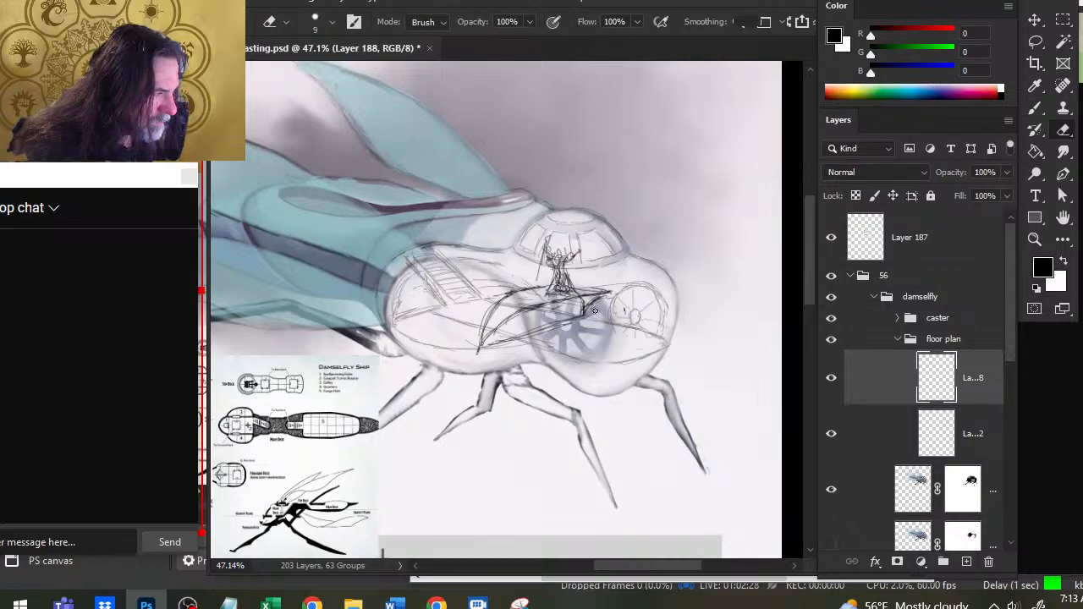
left_click_drag(594, 319, 509, 335)
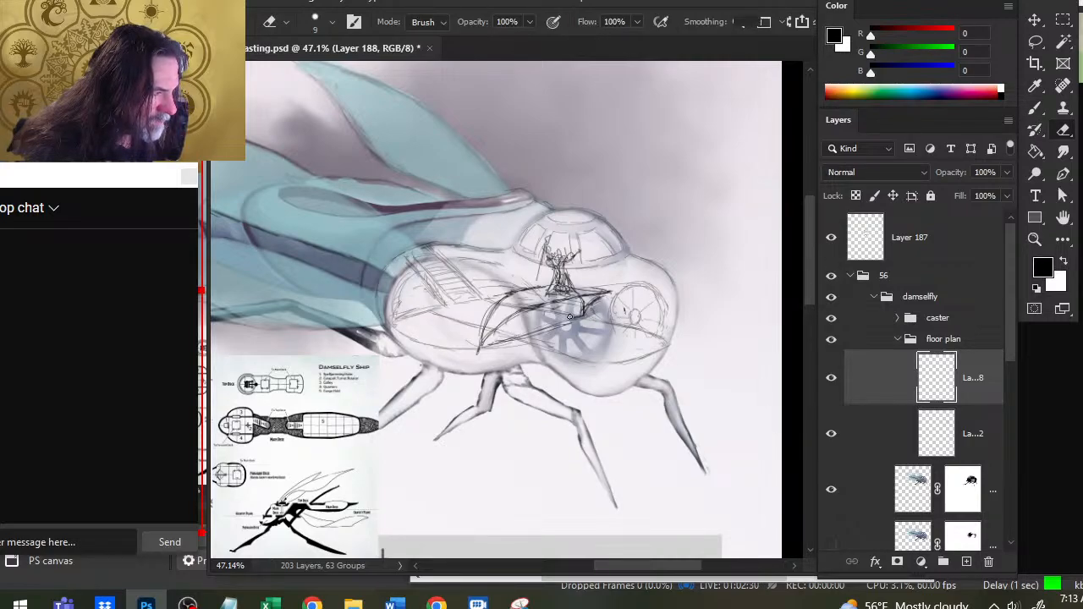
key("b")
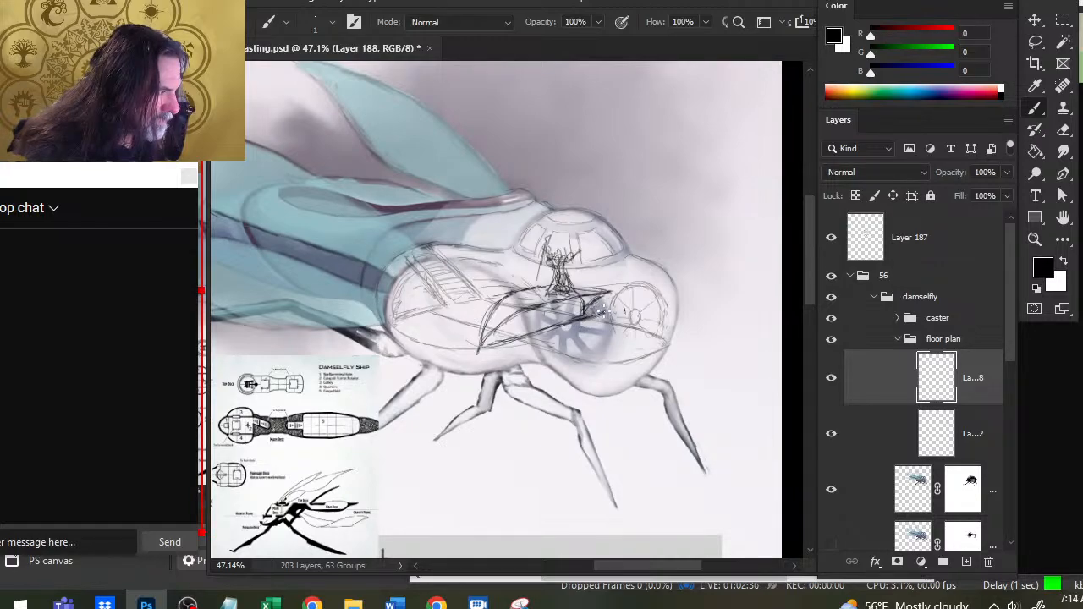
- Close the platform's front end with a short angled edge and redraw the top edge beside the caster's feet, cleaning up stray lines
key("e")
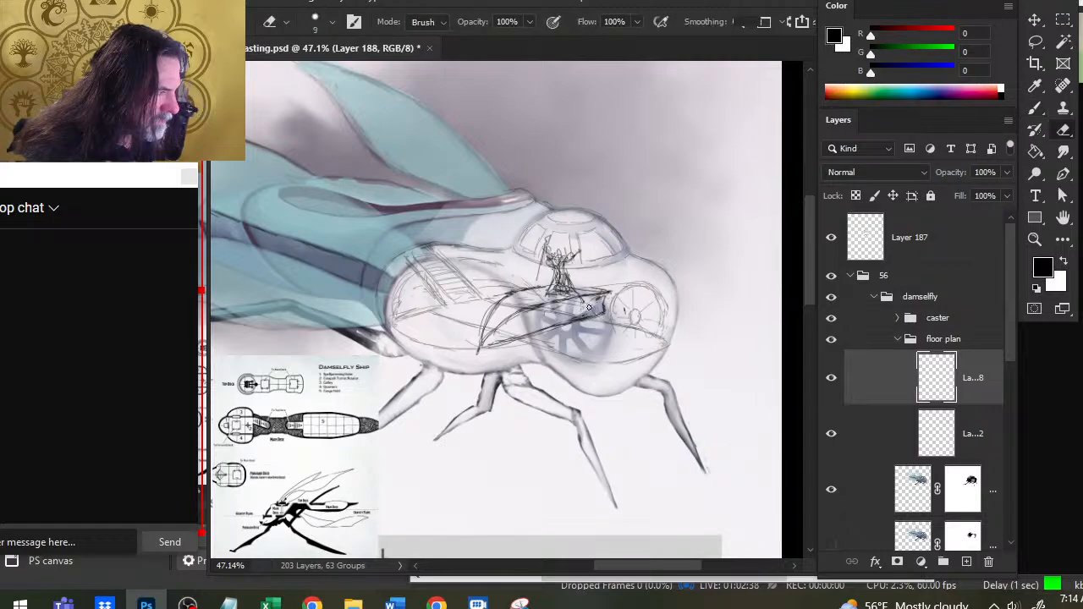
key("b")
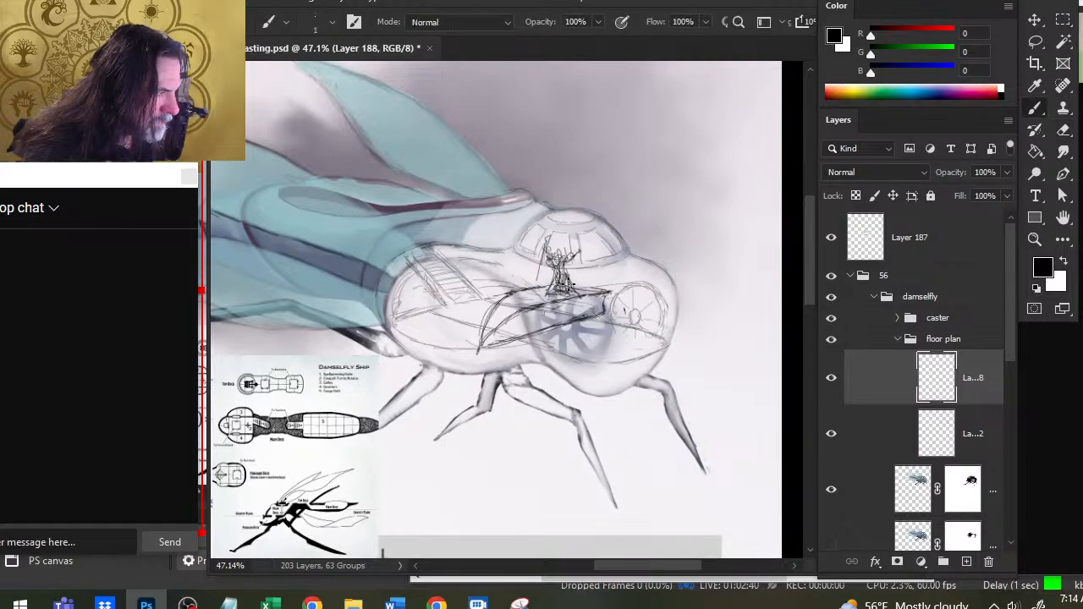
left_click_drag(566, 278, 606, 290)
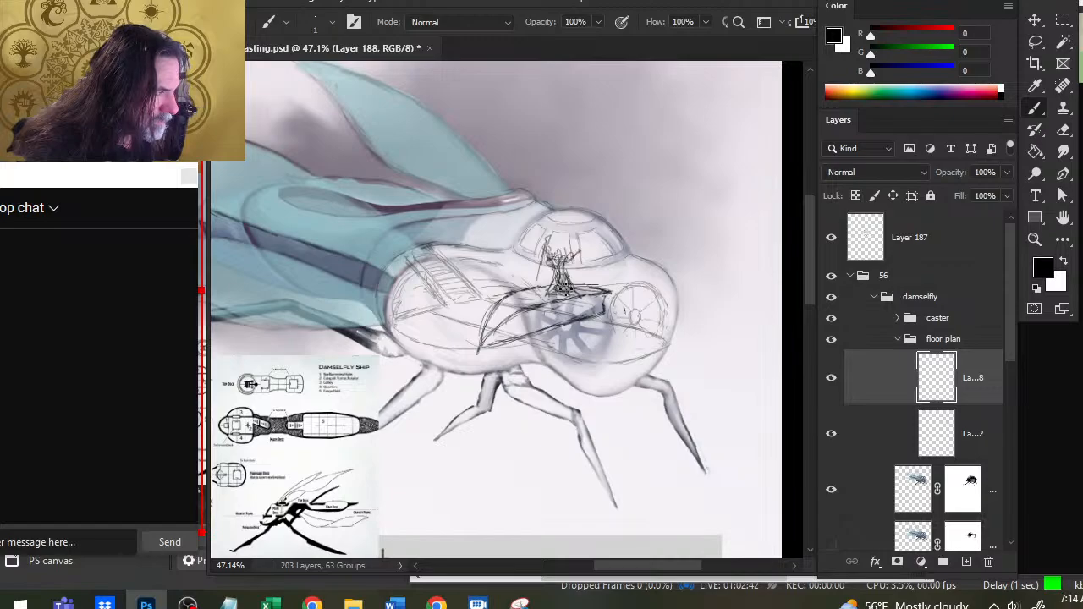
key("e")
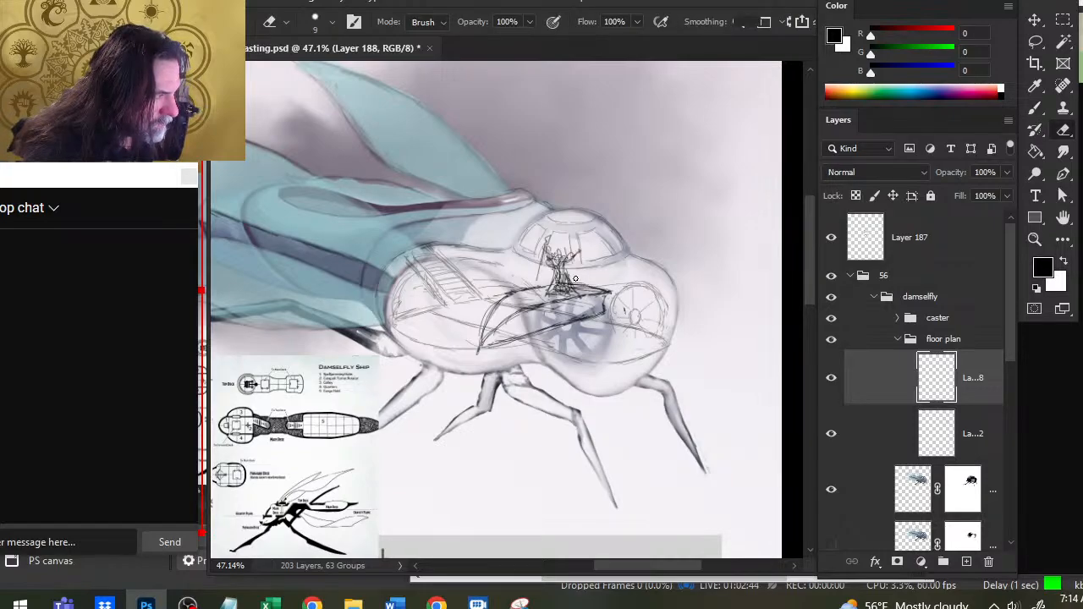
key("b")
mouse_move(608, 292)
left_mouse_down()
mouse_move(603, 316)
mouse_move(578, 294)
mouse_move(600, 311)
left_mouse_up()
key("e")
key("b")
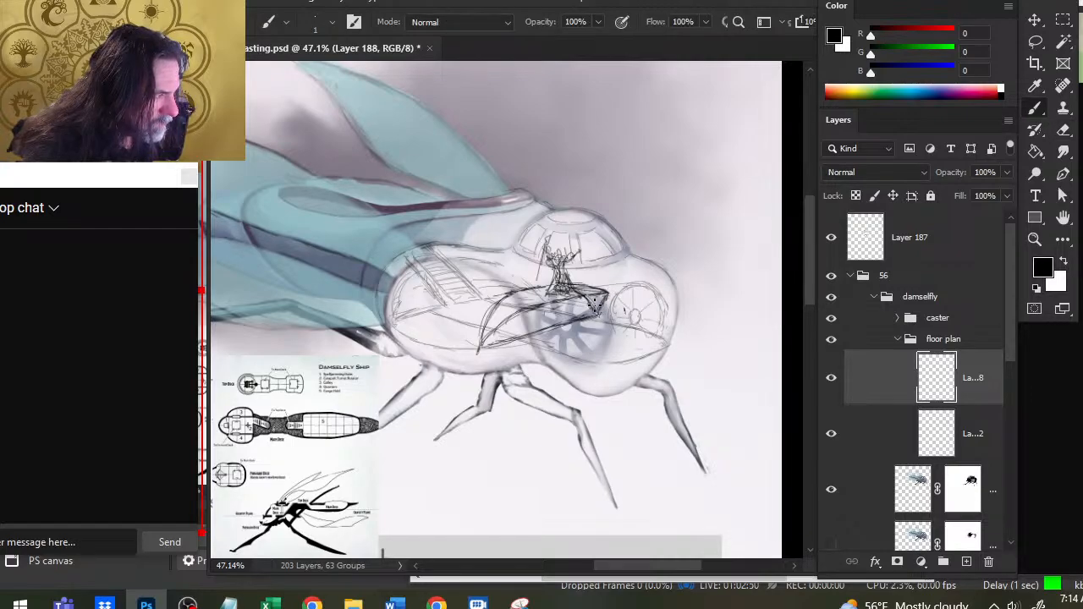
- Erase the straight lower edge of the platform and redraw it as a curve that follows the upper arc
key("e")
mouse_move(544, 330)
left_mouse_down()
mouse_move(497, 332)
mouse_move(528, 328)
mouse_move(516, 339)
mouse_move(542, 316)
mouse_move(502, 333)
mouse_move(581, 318)
left_mouse_up()
key("b")
key("e")
key("b")
key("e")
mouse_move(501, 343)
left_mouse_down()
mouse_move(542, 327)
mouse_move(486, 348)
mouse_move(513, 327)
left_mouse_up()
key("b")
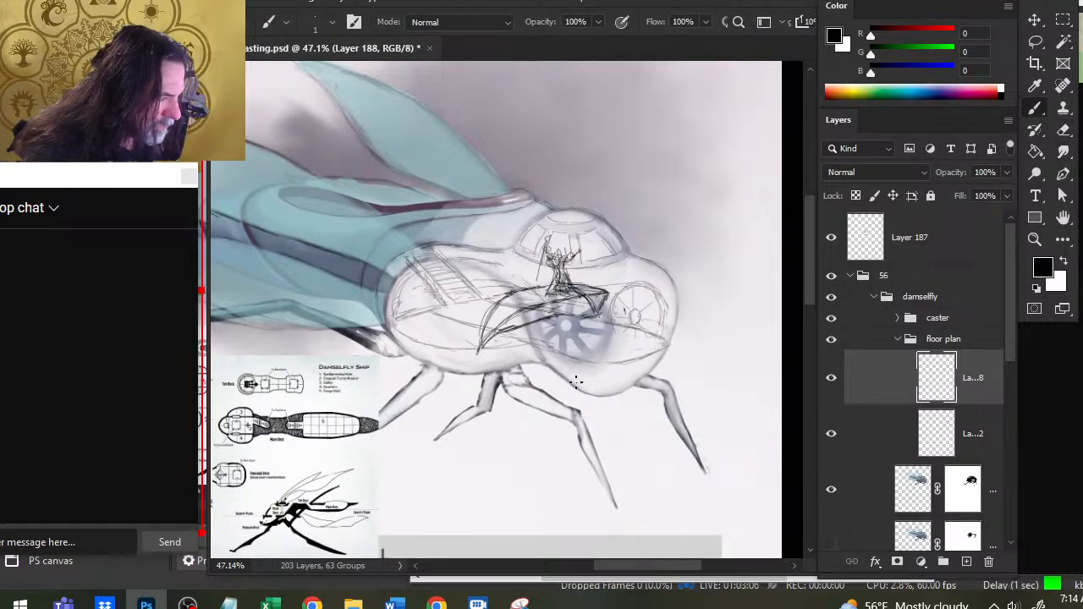
- Try to sketch the slanted side rails of a staircase descending from beneath the platform toward the lower hull
left_click_drag(569, 382, 605, 386)
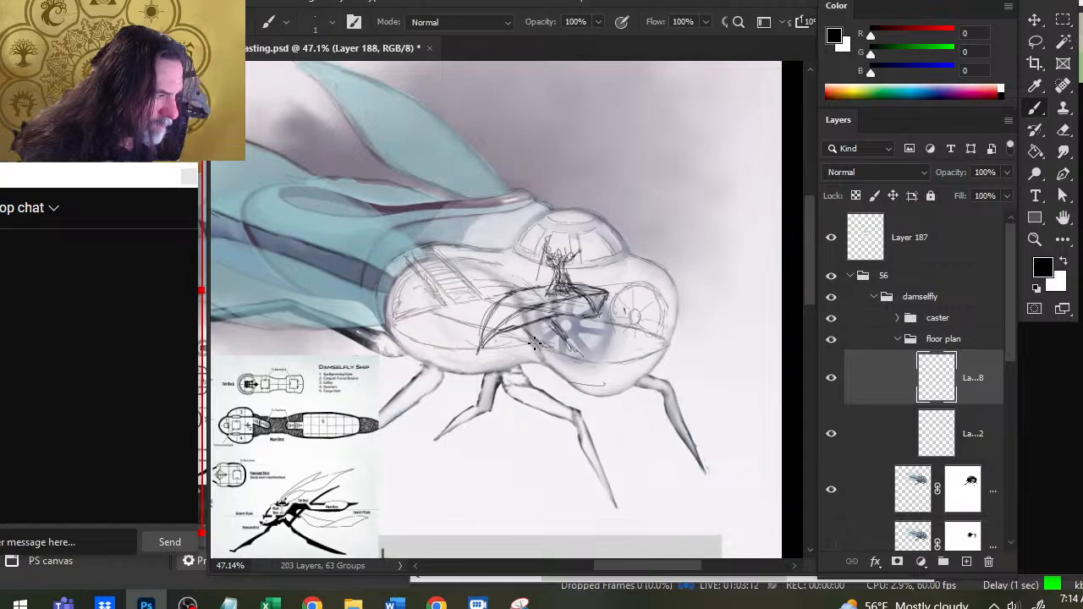
mouse_move(534, 335)
left_mouse_down()
mouse_move(565, 368)
mouse_move(556, 370)
left_mouse_up()
key("e")
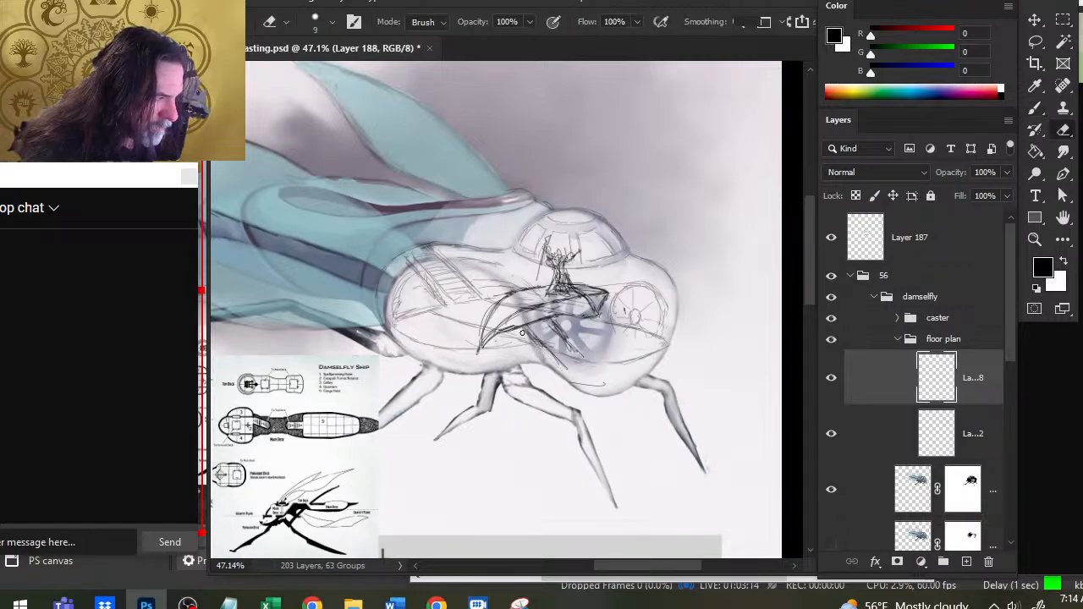
key("b")
left_click_drag(530, 329, 538, 341)
key("e")
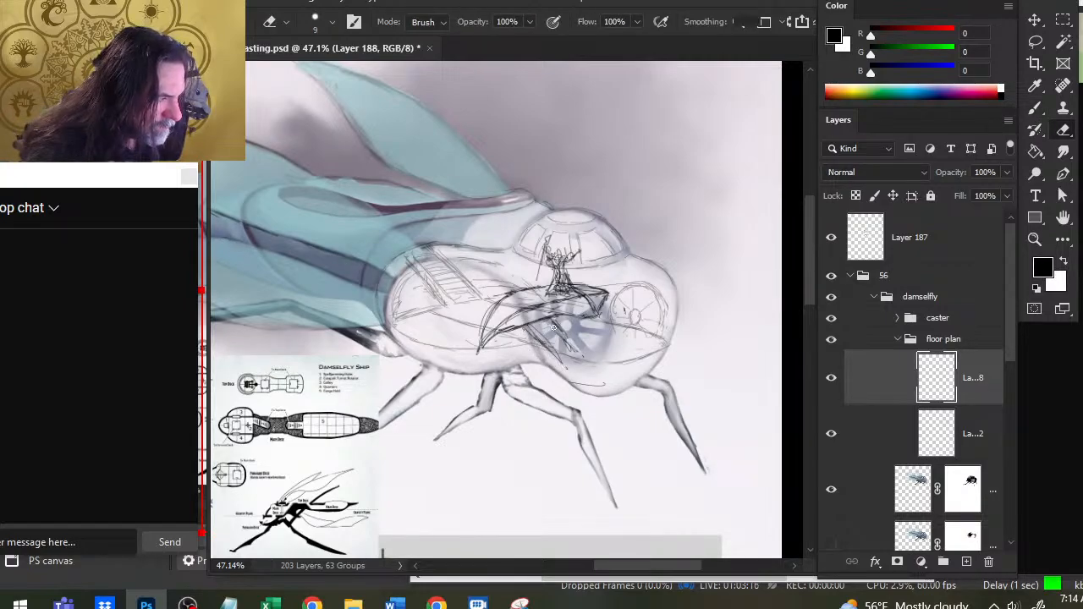
key("b")
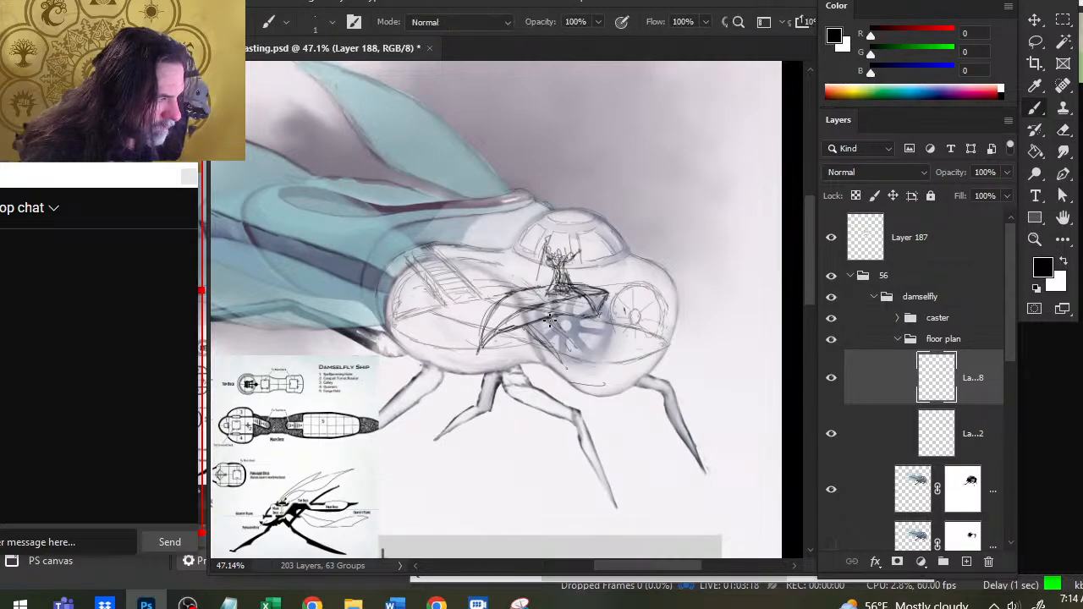
left_click_drag(550, 320, 591, 357)
key("e")
key("b")
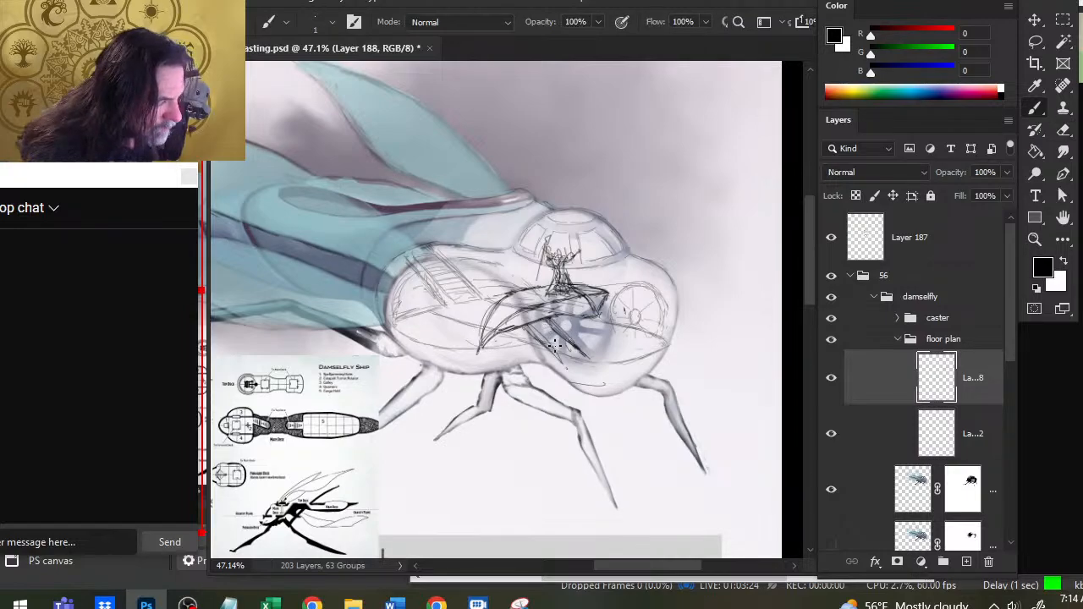
- Add a bottom end and hatched treads to the staircase below the platform, erasing excess strokes
mouse_move(550, 352)
left_mouse_down()
mouse_move(578, 375)
mouse_move(593, 367)
mouse_move(579, 357)
mouse_move(594, 368)
left_mouse_up()
key("e")
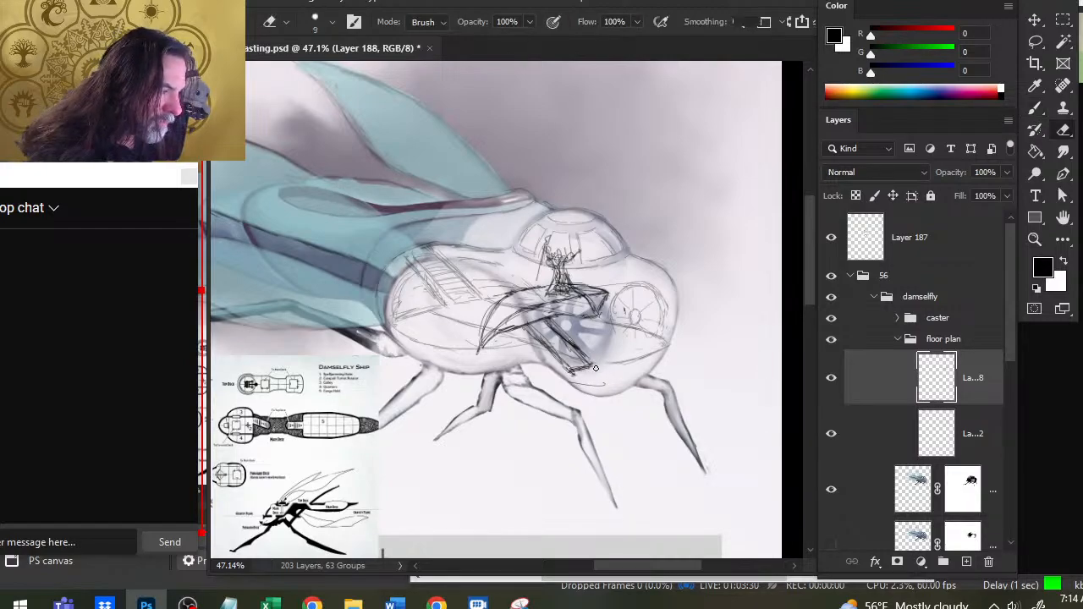
key("b")
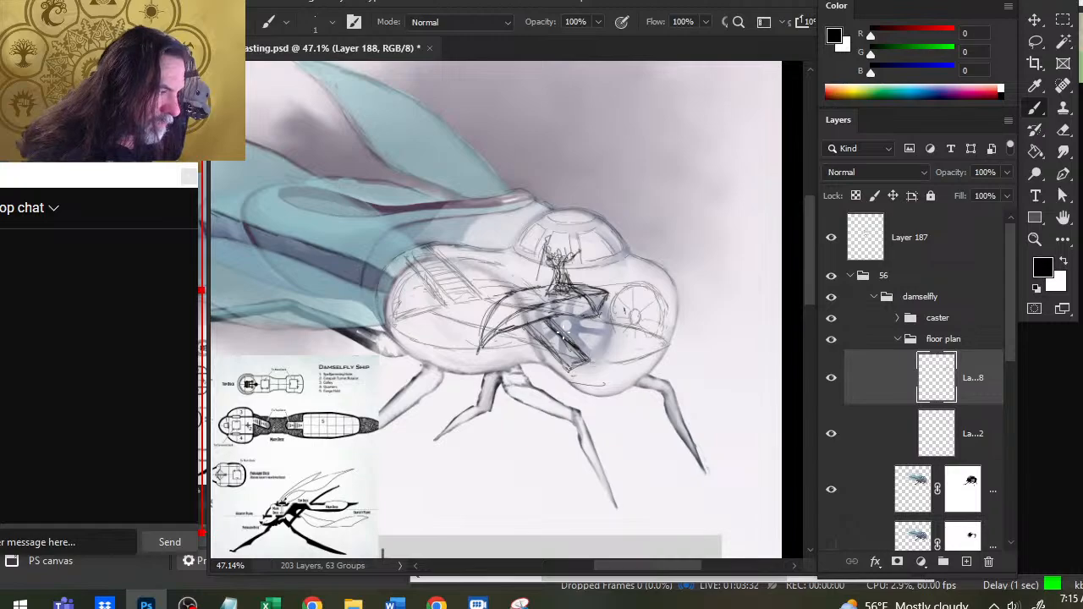
left_click_drag(555, 343, 567, 357)
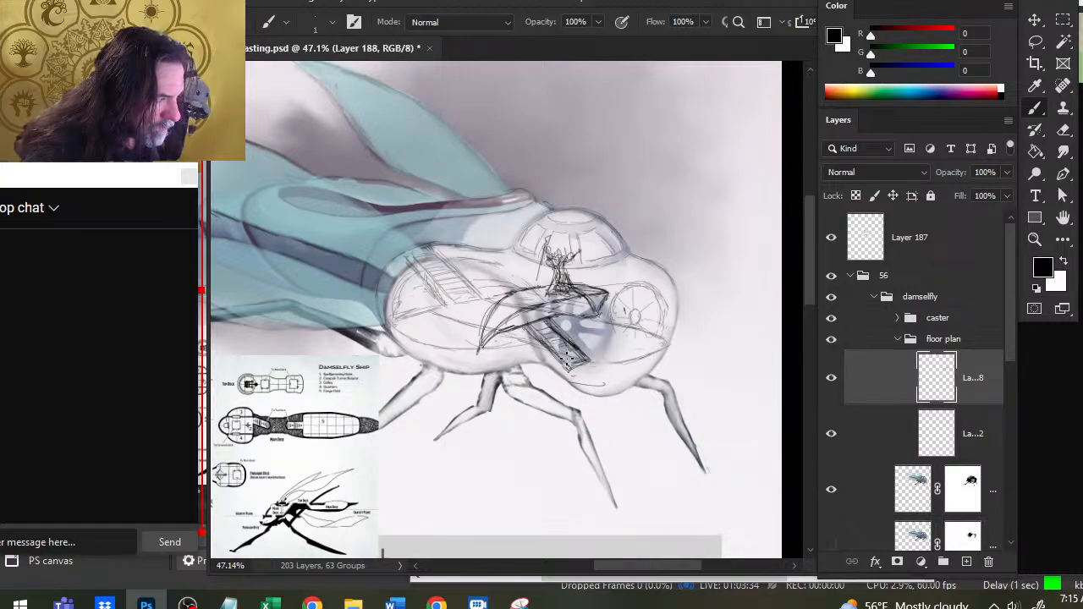
key("e")
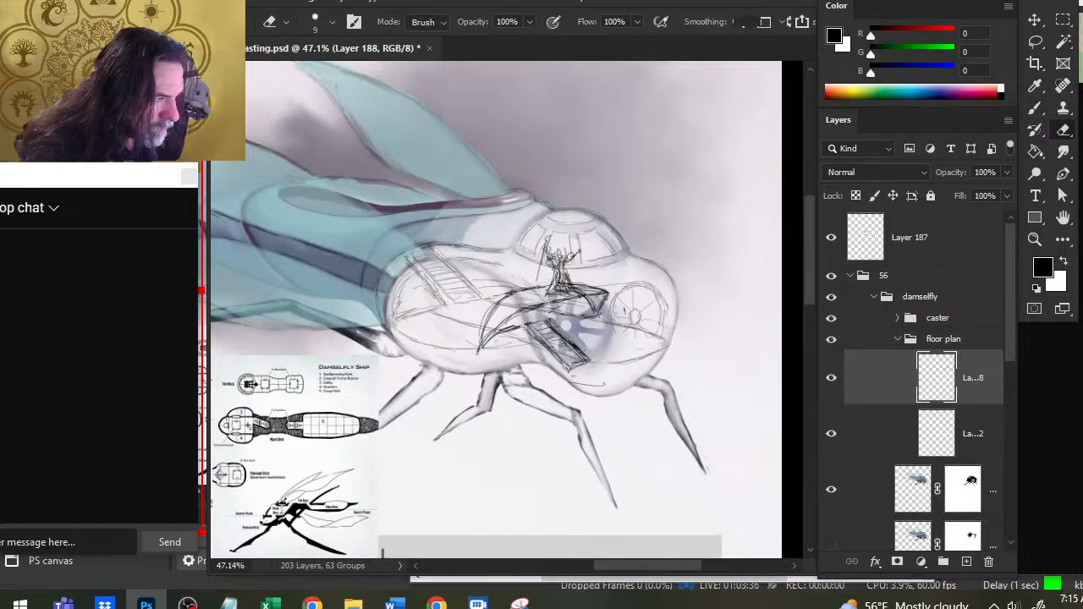
key("b")
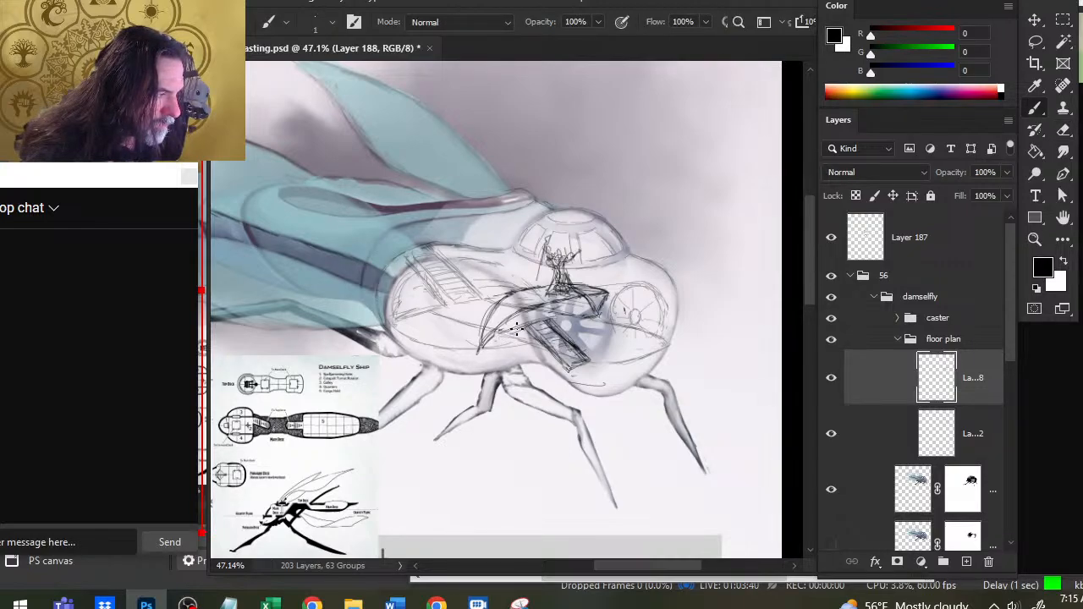
- Redraw the curved platform's lower edge down to its bottom tip, erasing the rough lines around the top of the staircase
mouse_move(546, 321)
left_mouse_down()
mouse_move(584, 315)
mouse_move(499, 334)
mouse_move(484, 349)
mouse_move(495, 337)
left_mouse_up()
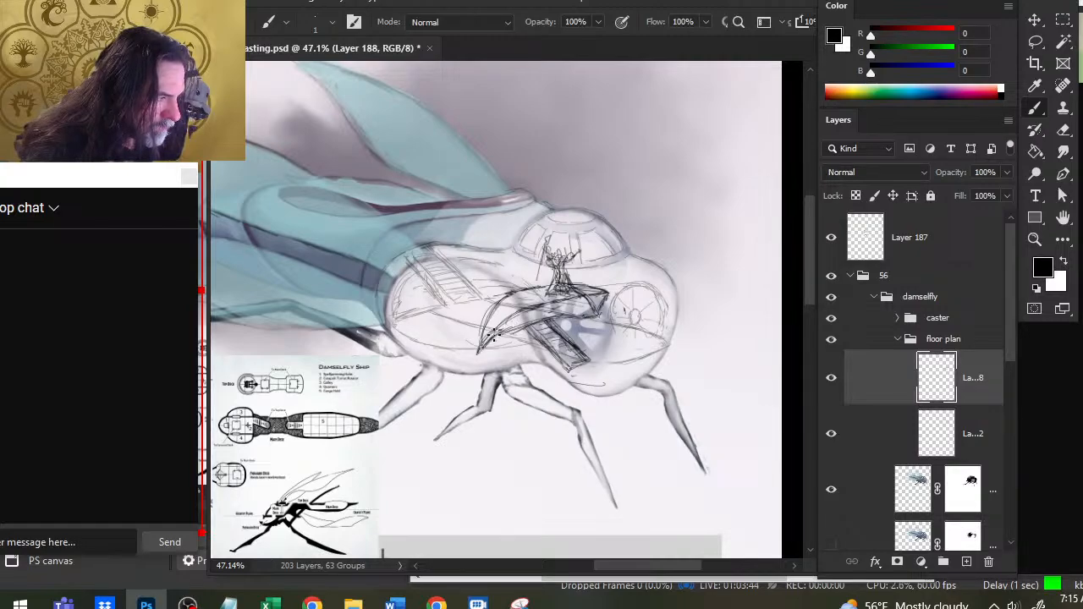
key("e")
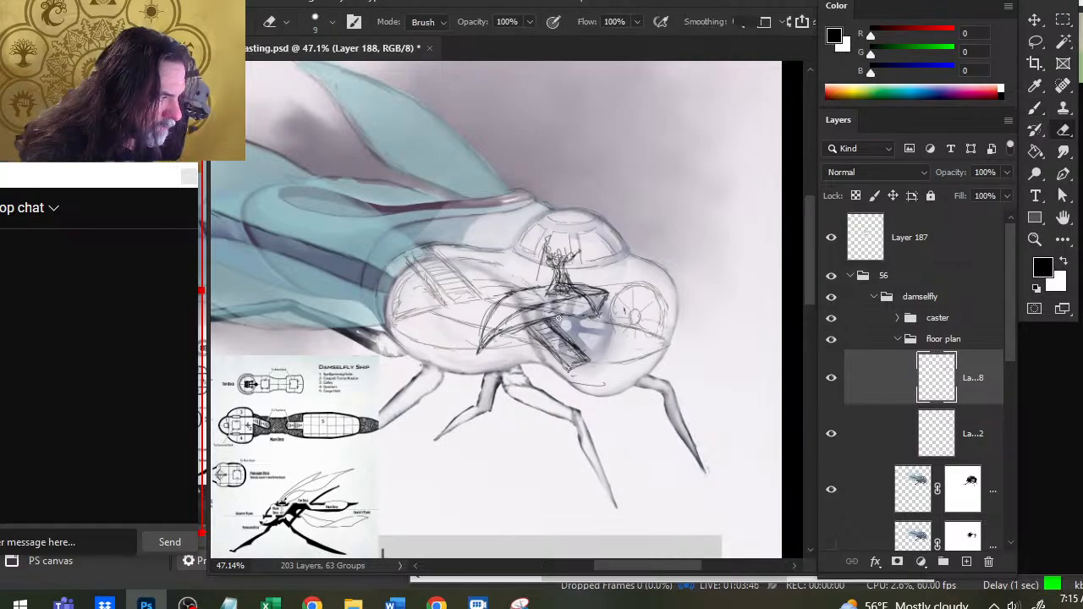
key("b")
key("e")
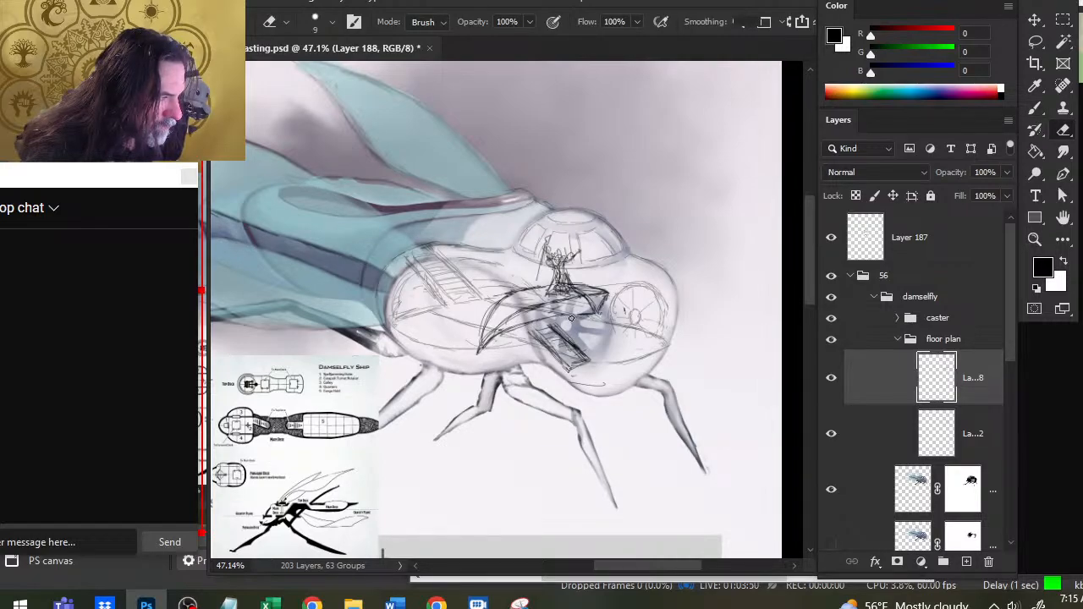
left_click_drag(560, 322, 481, 346)
key("b")
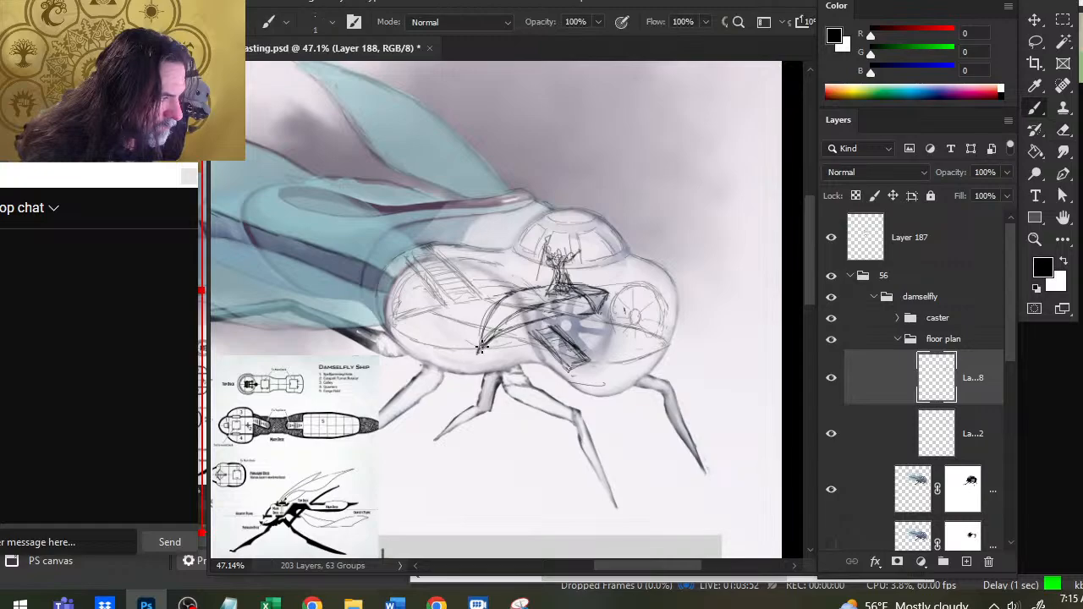
key("e")
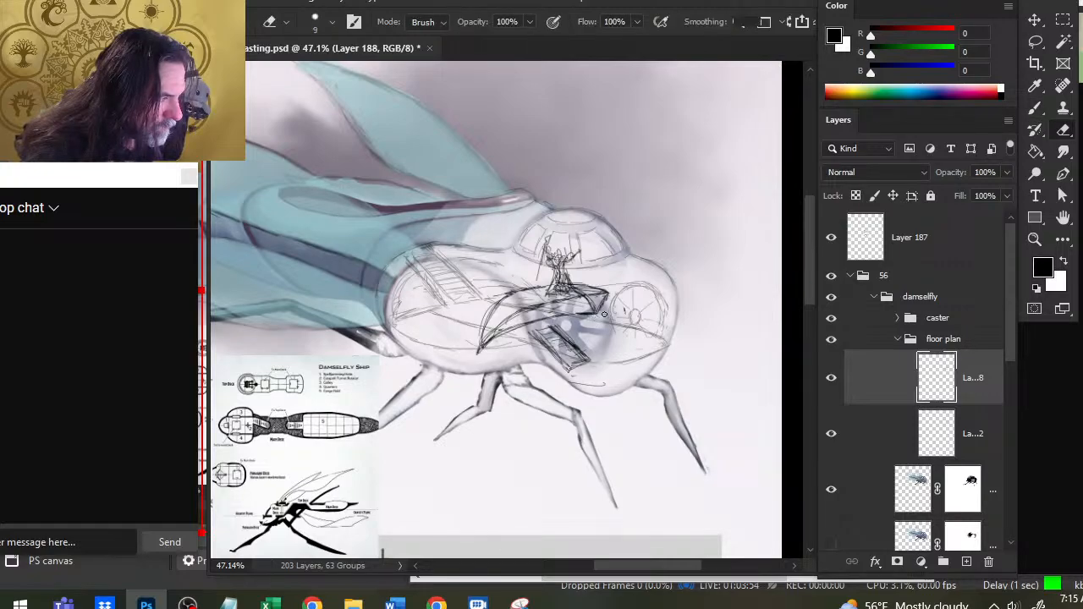
- Remove the staircase sketched below the platform, leaving only the curved platform lines
key("b")
mouse_move(561, 315)
left_mouse_down()
mouse_move(486, 349)
mouse_move(554, 335)
mouse_move(520, 331)
mouse_move(581, 365)
left_mouse_up()
key("e")
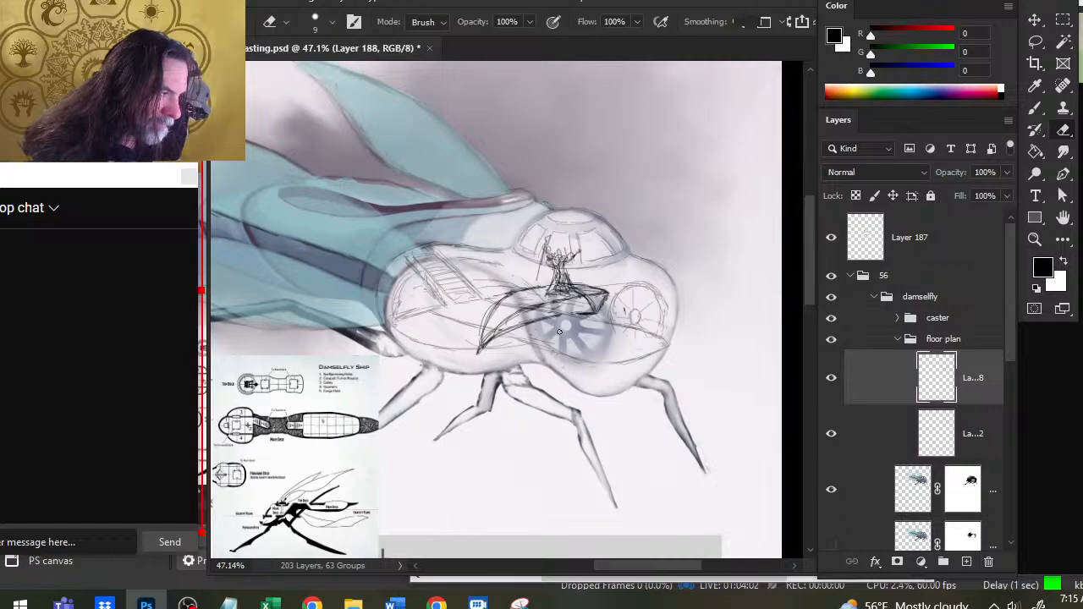
key("b")
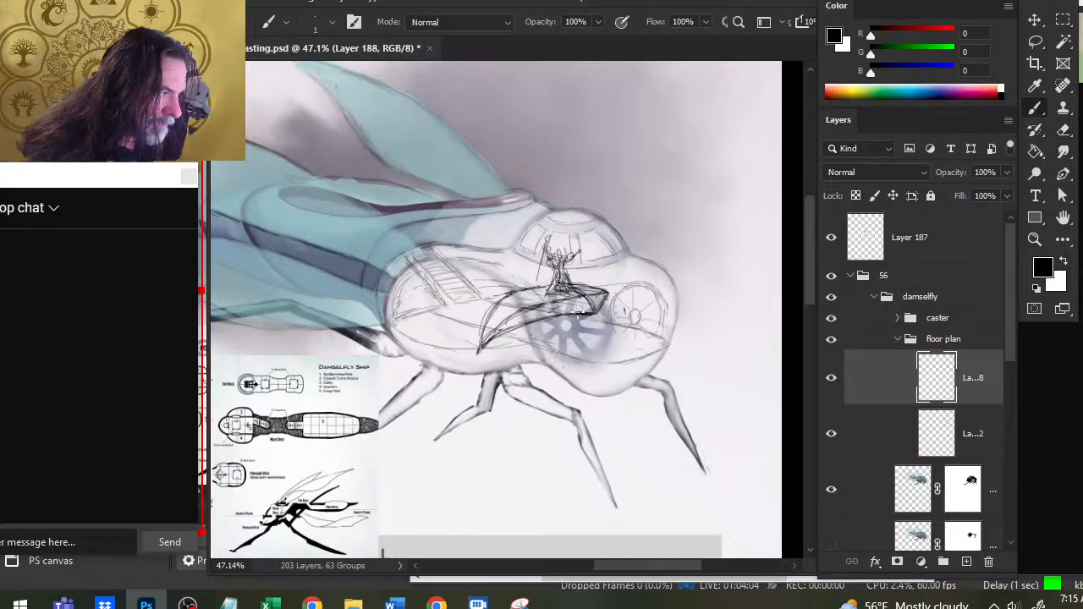
- Reshape the pointed front tip of the curved caster platform, erasing rough strokes and redrawing its edges
key("e")
key("b")
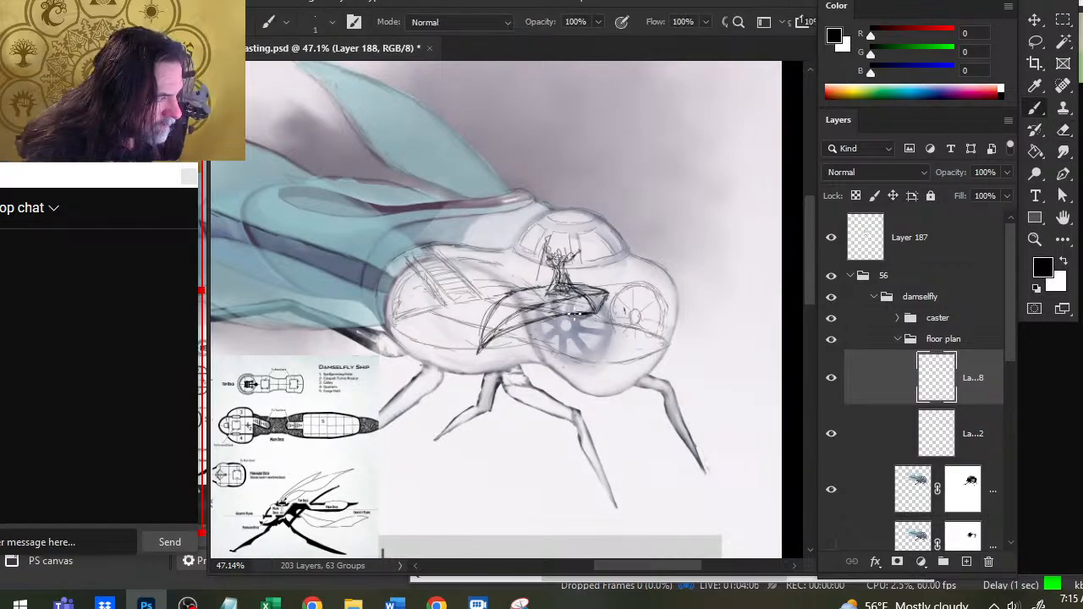
key("e")
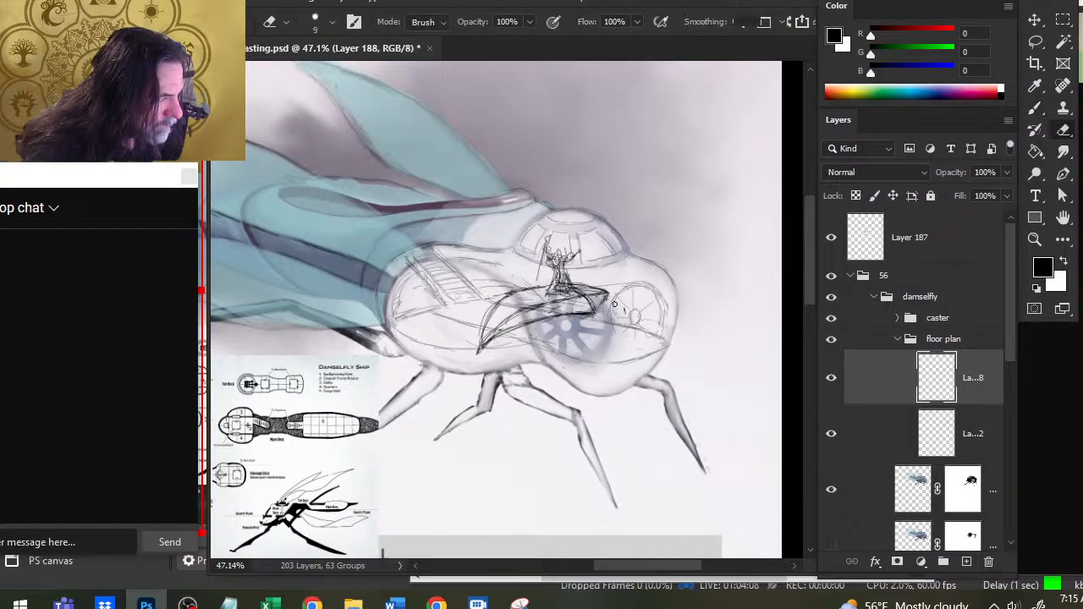
key("b")
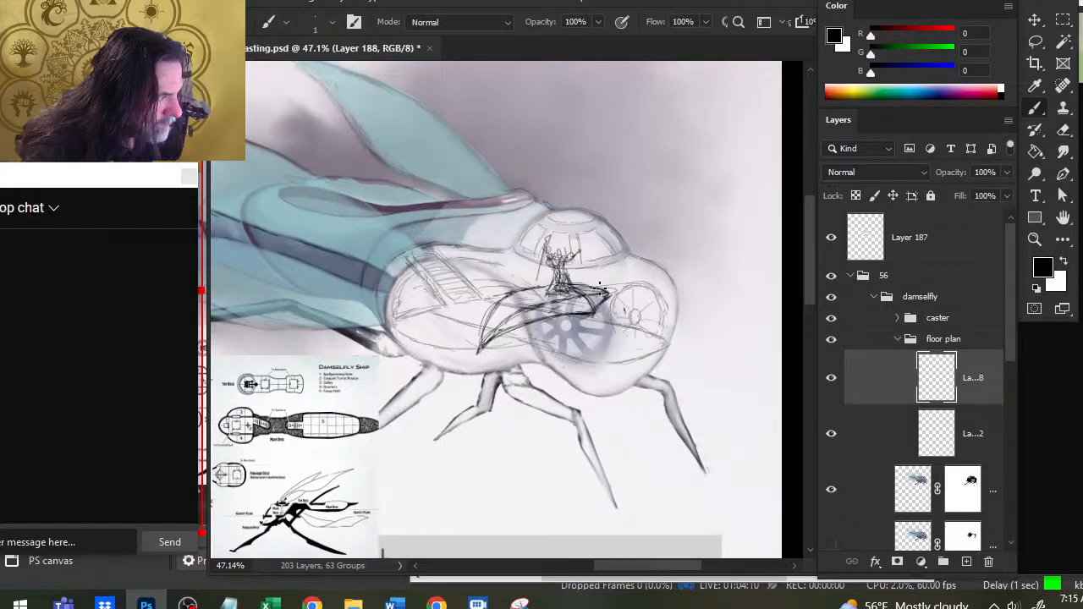
key("e")
key("b")
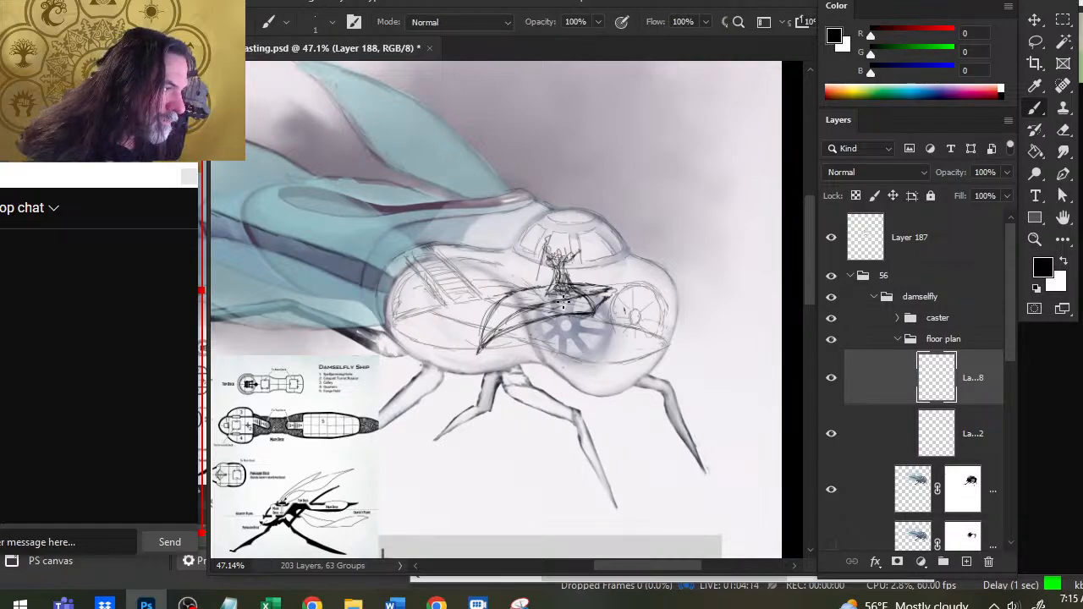
key("e")
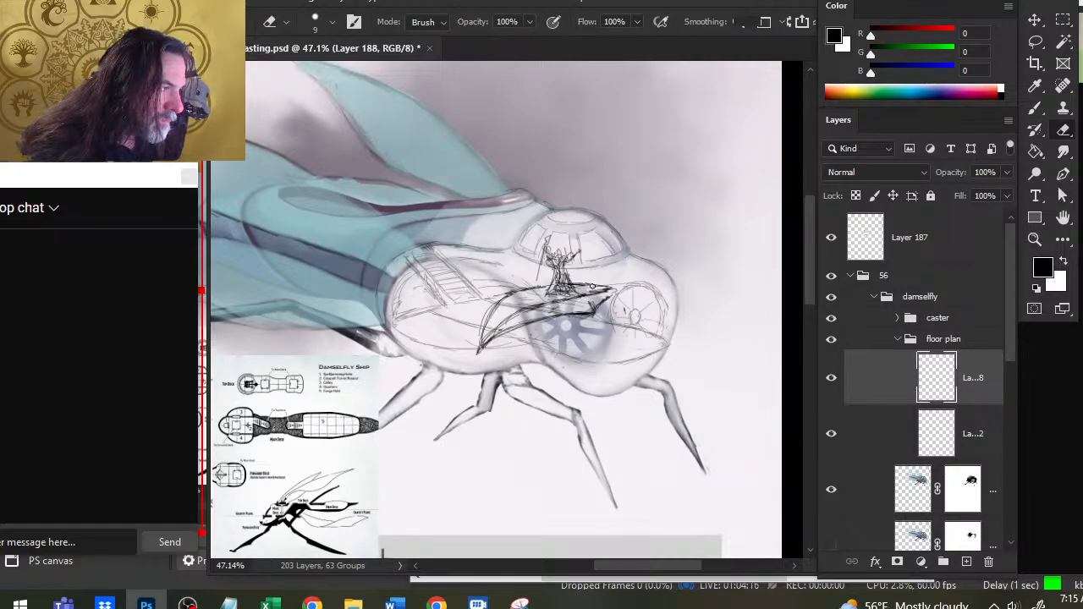
key("b")
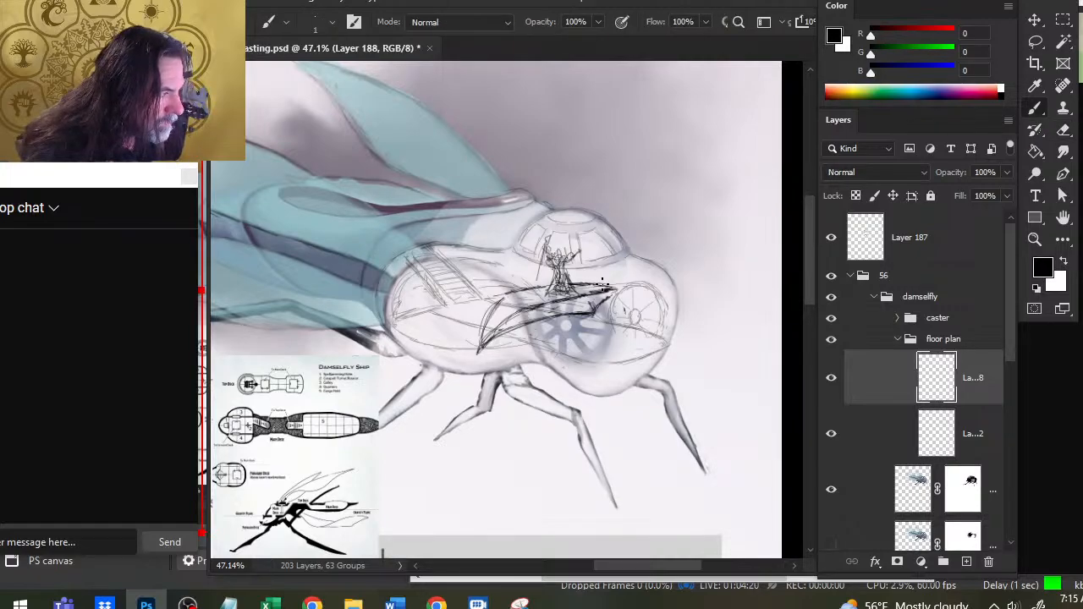
- Extend the platform's upper edge toward the front window and erase its old front edge
key("e")
key("b")
left_click_drag(583, 296, 616, 287)
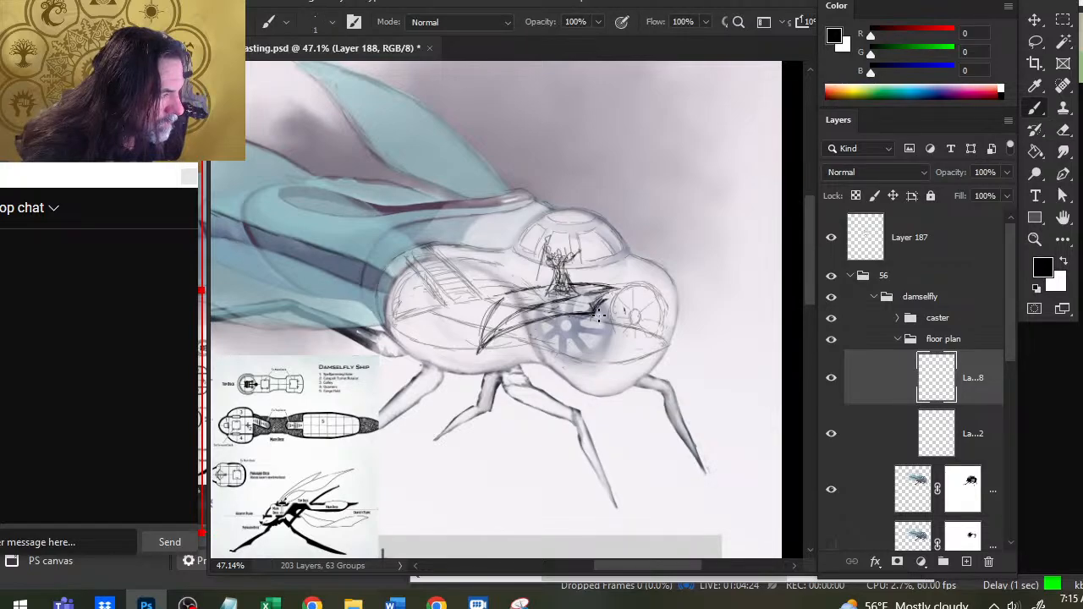
key("e")
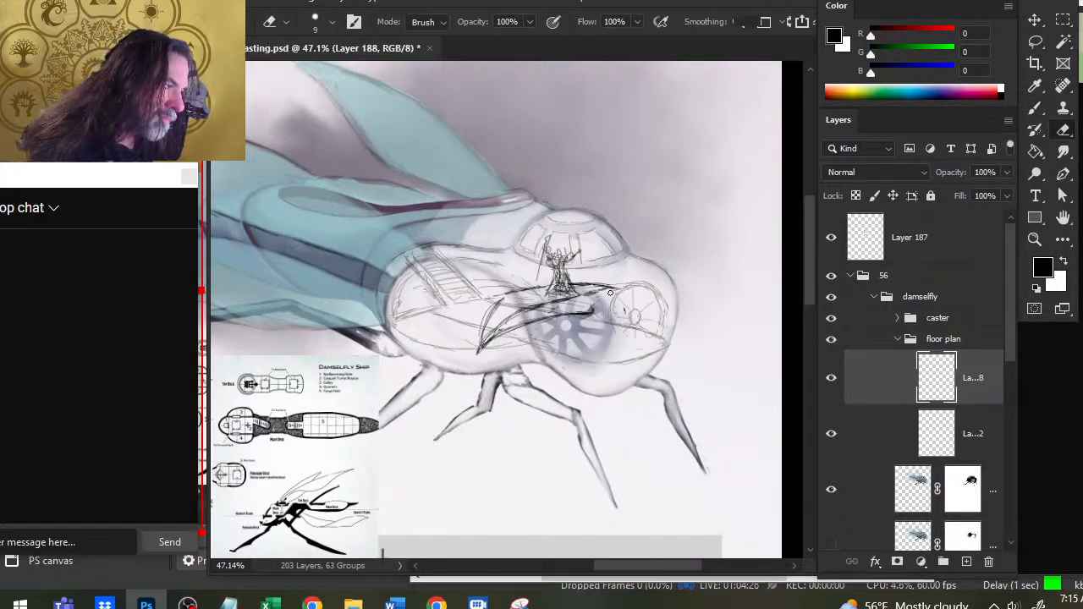
key("b")
key("e")
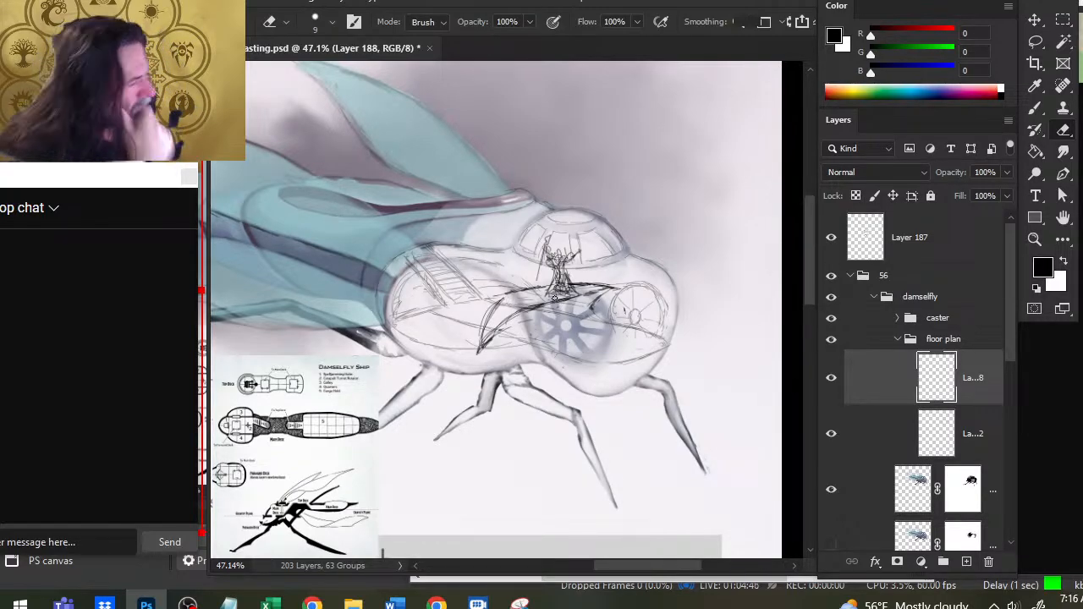
key("b")
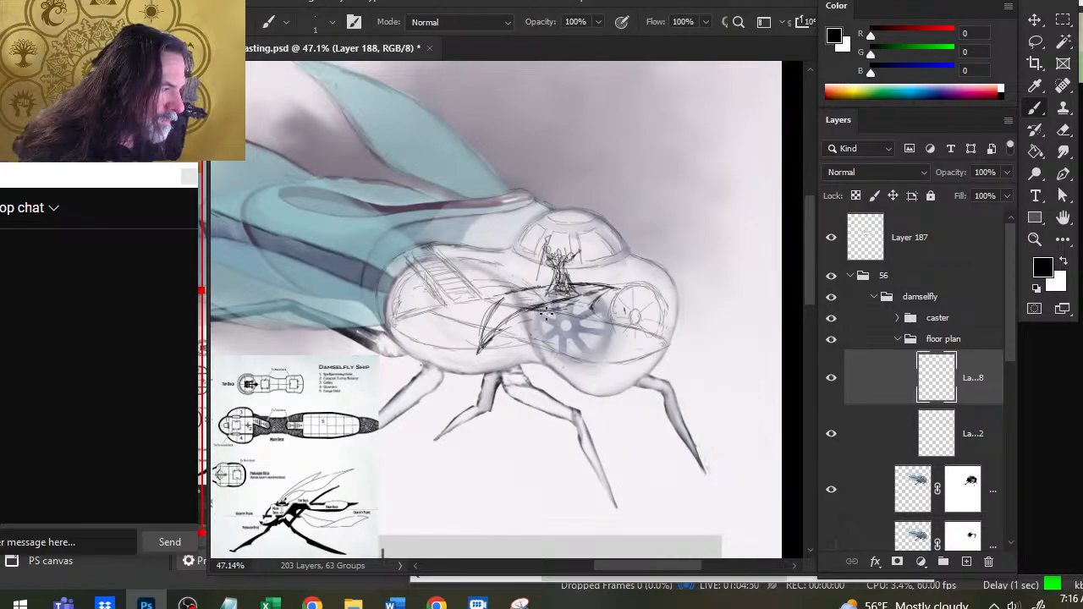
- Add strokes along the platform's underside and erase its lower curved edge down toward the lower hull
mouse_move(551, 310)
left_mouse_down()
mouse_move(618, 290)
mouse_move(562, 302)
left_mouse_up()
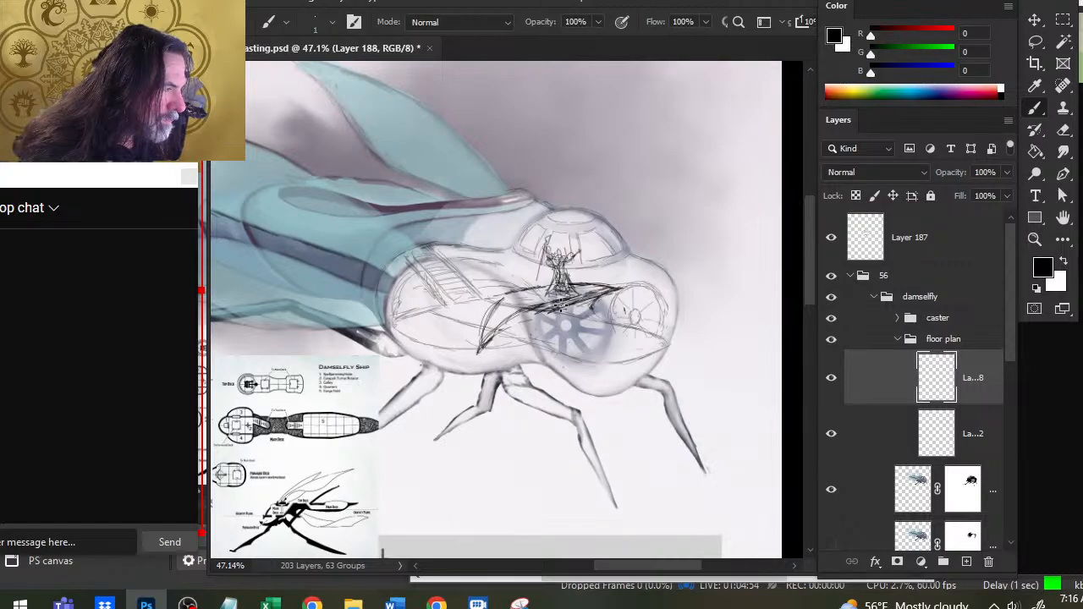
key("e")
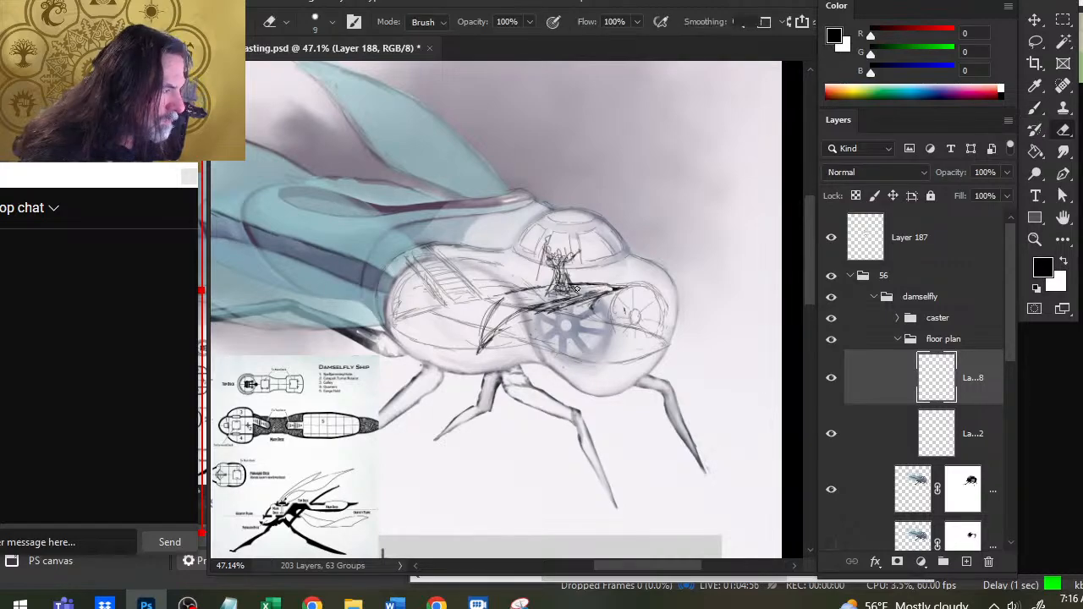
mouse_move(621, 294)
left_mouse_down()
mouse_move(521, 306)
mouse_move(488, 338)
left_mouse_up()
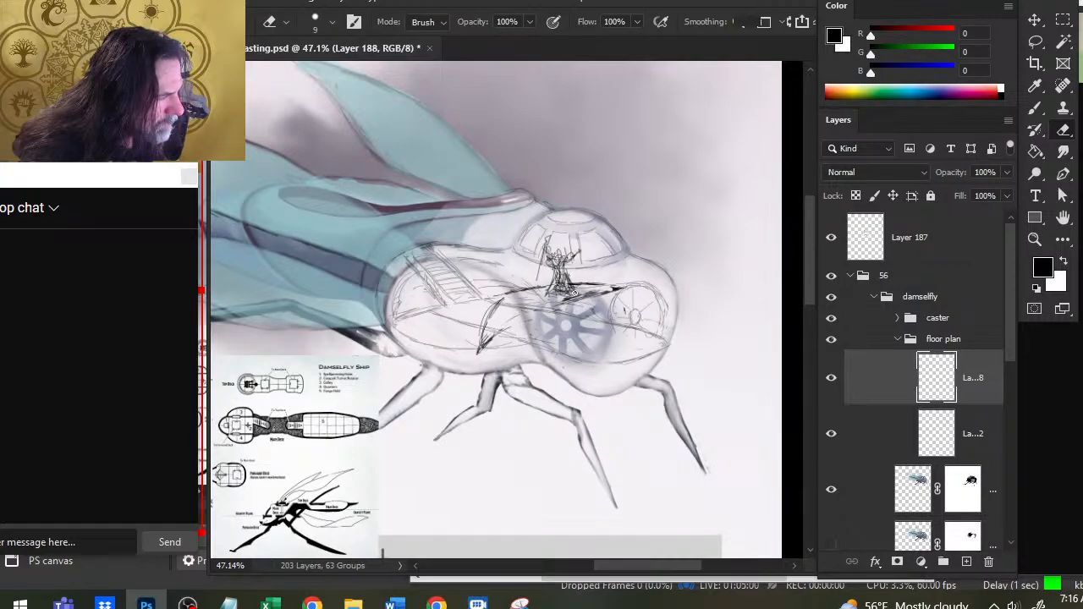
- Outline the large round side window with a full circular rim and a central hub, cleaning up stray strokes
key("b")
left_click_drag(578, 296, 525, 319)
mouse_move(535, 310)
left_mouse_down()
mouse_move(585, 299)
mouse_move(567, 294)
mouse_move(604, 295)
left_mouse_up()
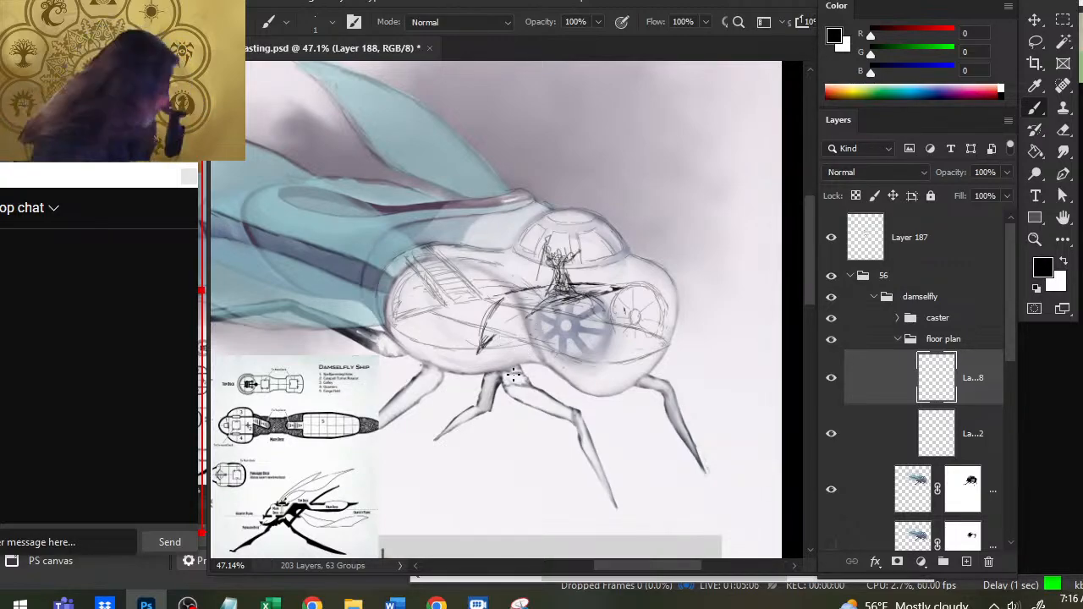
key("e")
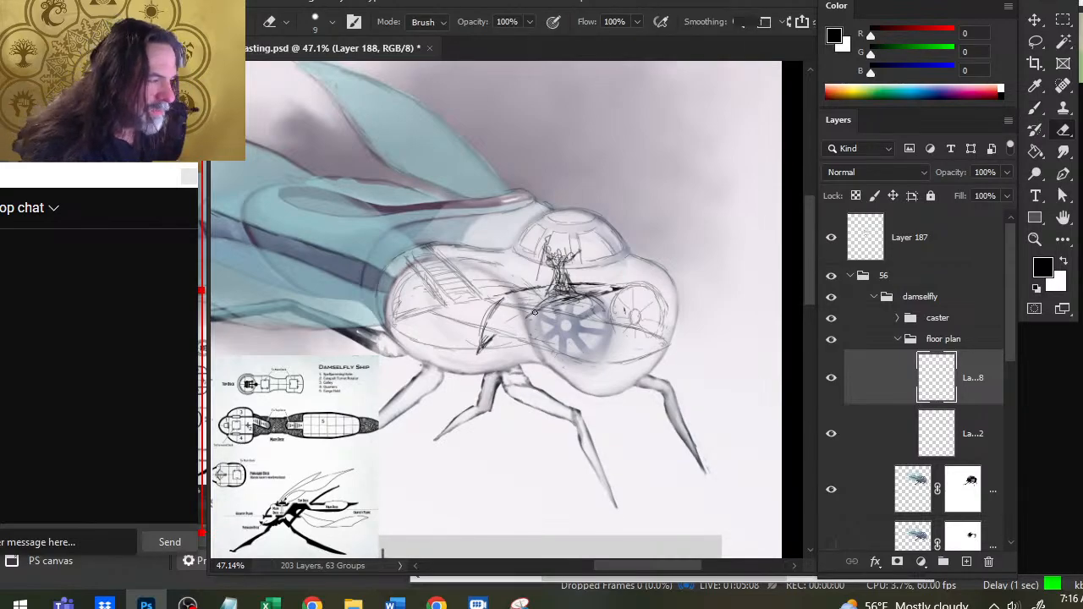
mouse_move(546, 305)
left_mouse_down()
mouse_move(587, 296)
mouse_move(540, 322)
mouse_move(589, 299)
mouse_move(580, 296)
mouse_move(602, 301)
mouse_move(610, 335)
mouse_move(592, 359)
mouse_move(569, 364)
mouse_move(540, 319)
mouse_move(588, 363)
mouse_move(608, 330)
left_mouse_up()
key("b")
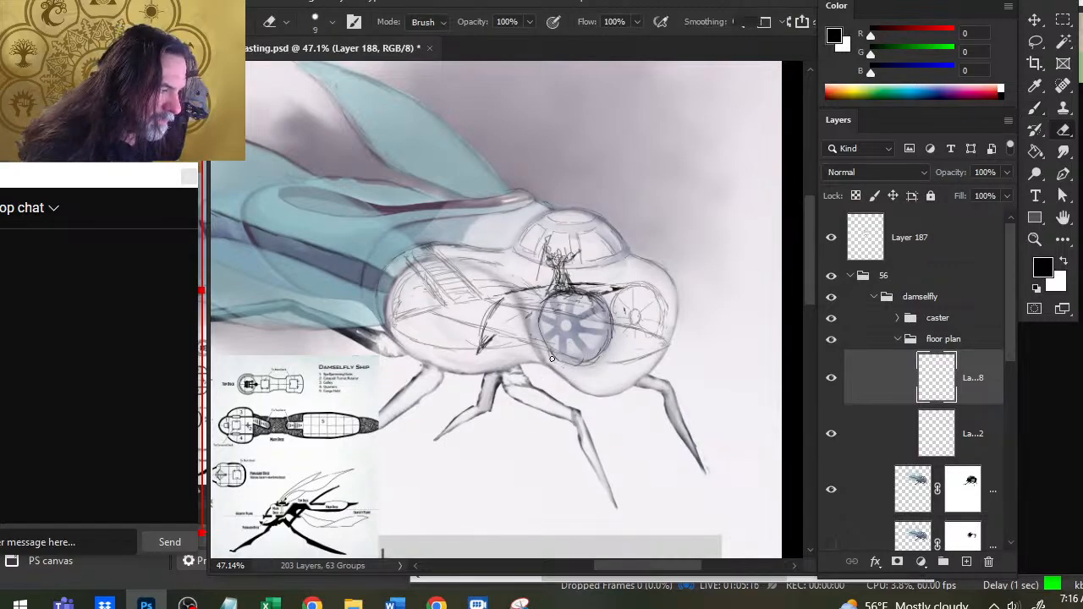
left_click_drag(567, 367, 604, 353)
mouse_move(567, 320)
left_mouse_down()
mouse_move(563, 332)
mouse_move(572, 323)
left_mouse_up()
- Redraw the hub and spokes of the front round window on Layer 112 and reselect Layer 188
key("e")
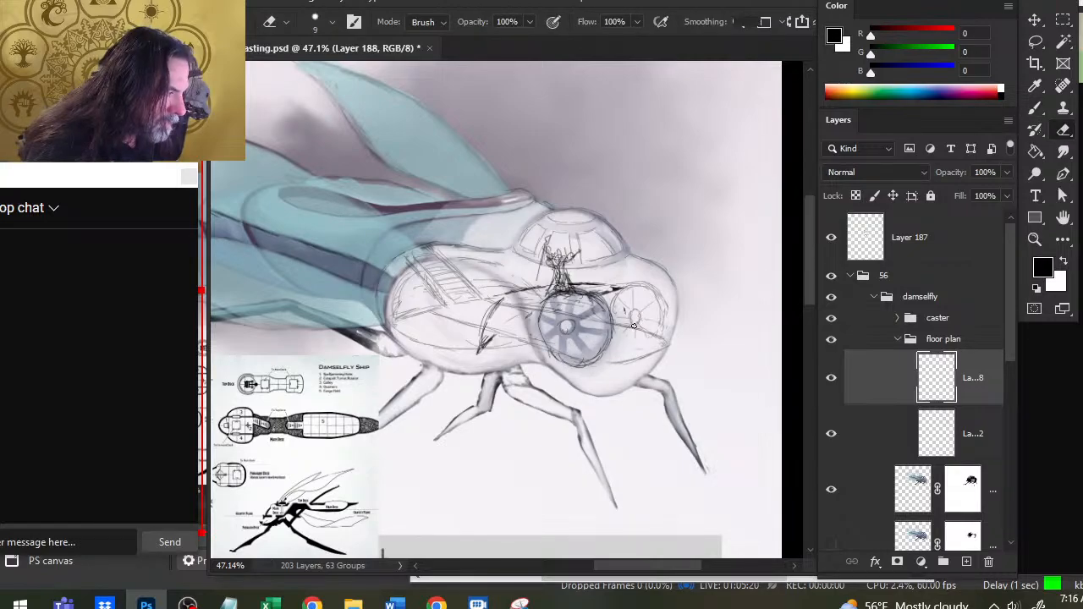
left_click(889, 433)
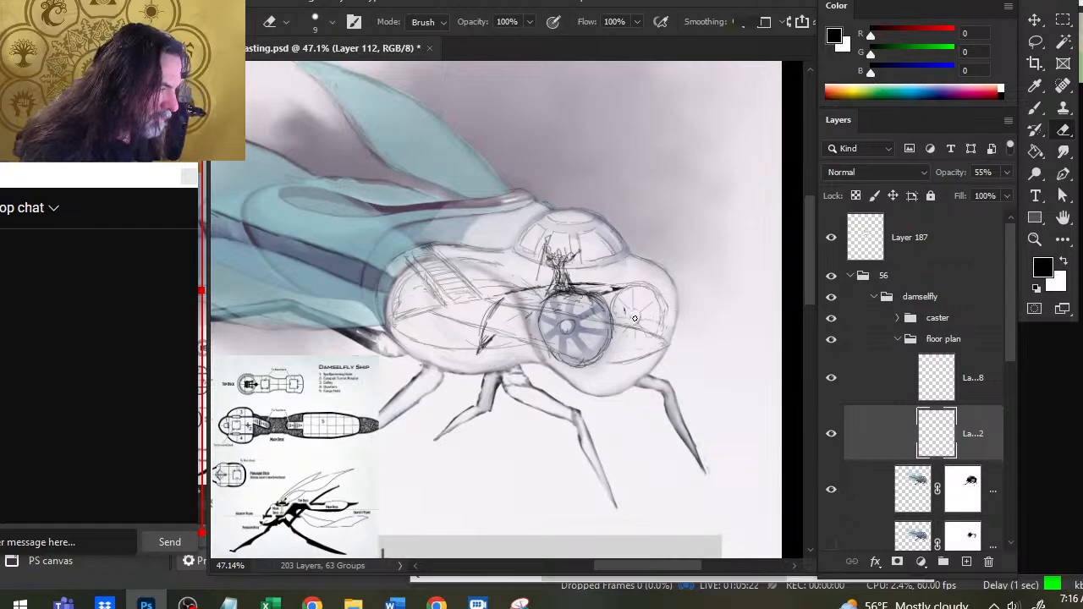
key("b")
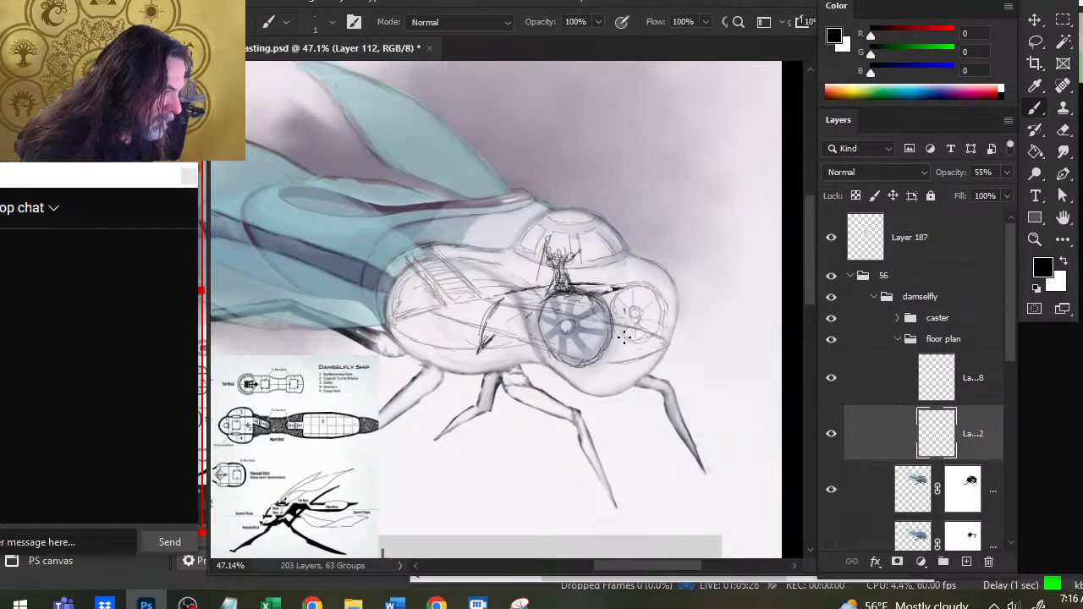
left_click_drag(650, 312, 632, 335)
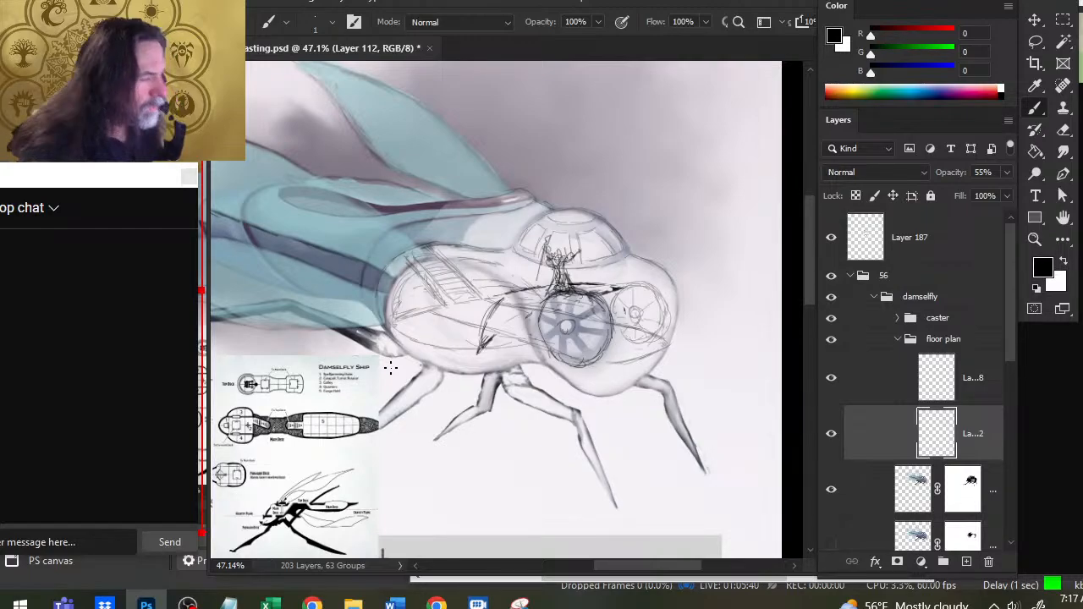
left_click(879, 391)
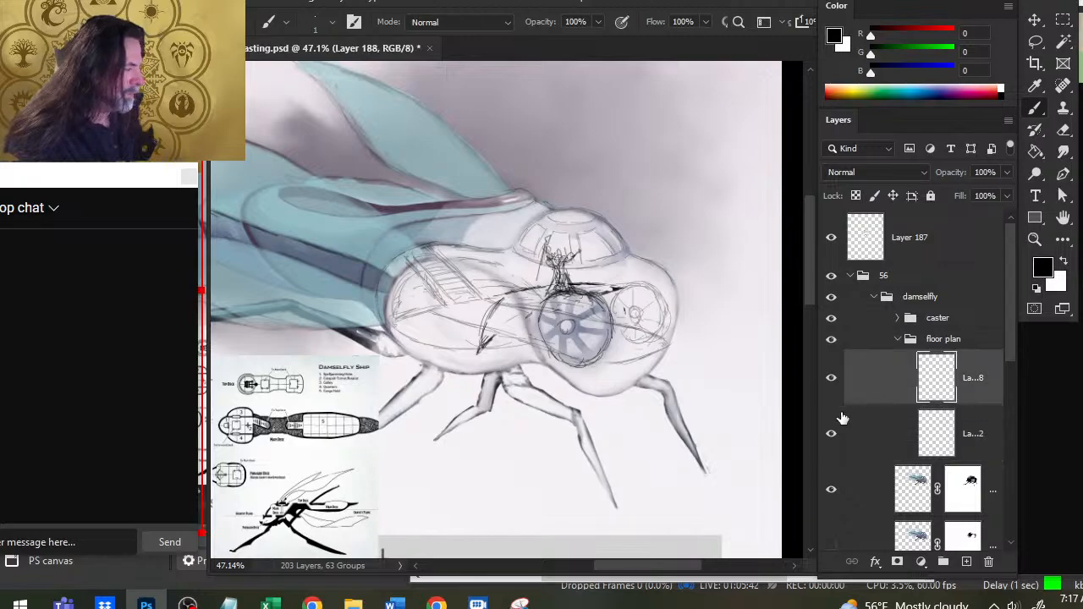
key("v")
left_click_drag(542, 343, 543, 335)
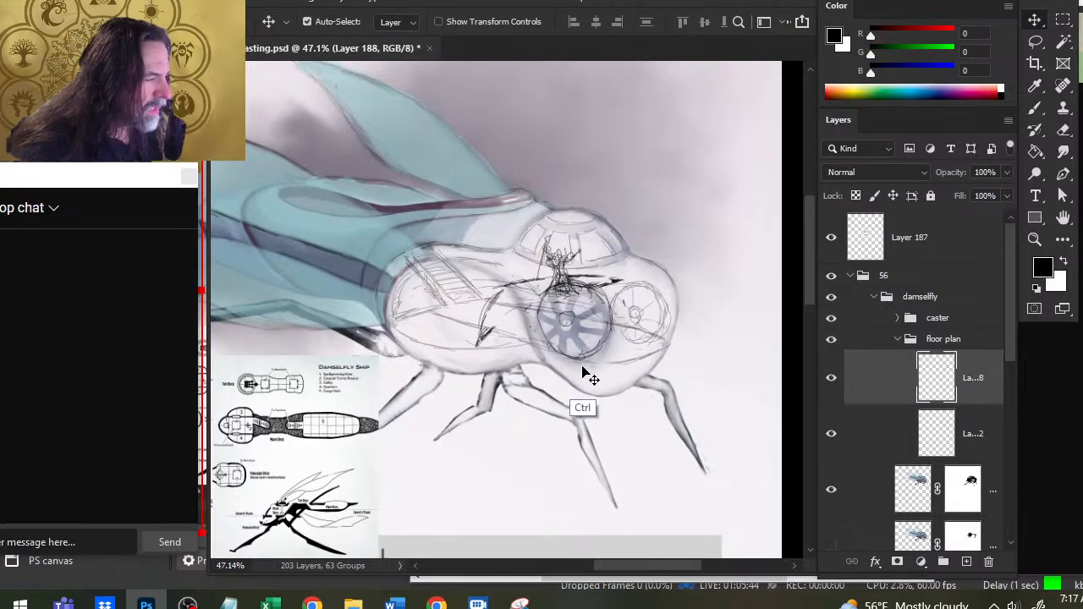
key("ctrl+z")
- Cut the large round window's outline onto its own new layer in place and delete Layer 188 with the platform lines
key("l")
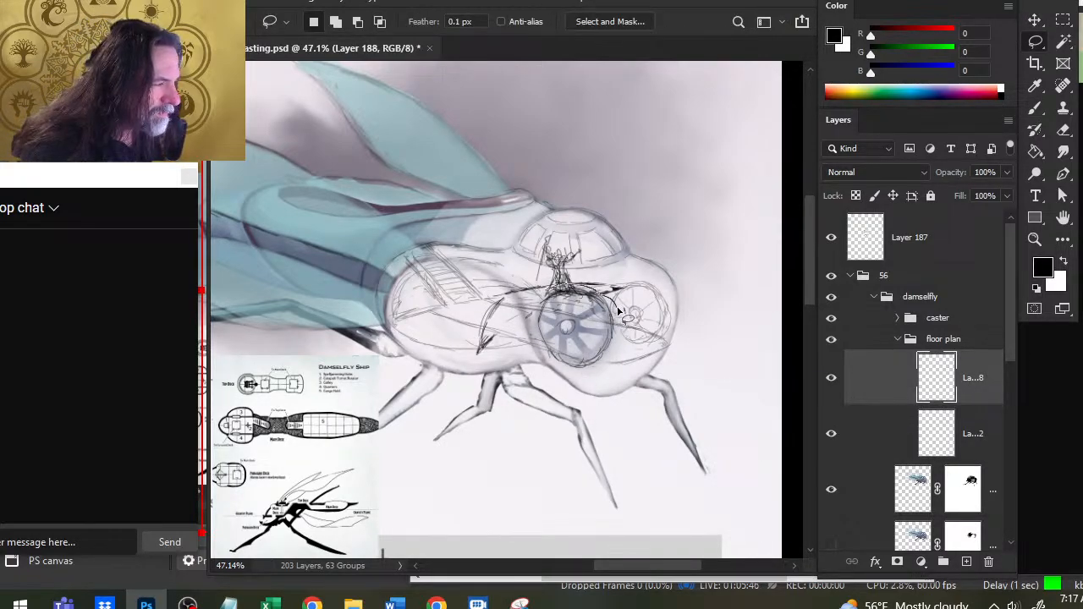
mouse_move(617, 312)
left_mouse_down()
mouse_move(540, 374)
mouse_move(602, 391)
mouse_move(628, 334)
mouse_move(619, 309)
left_mouse_up()
key("ctrl+x")
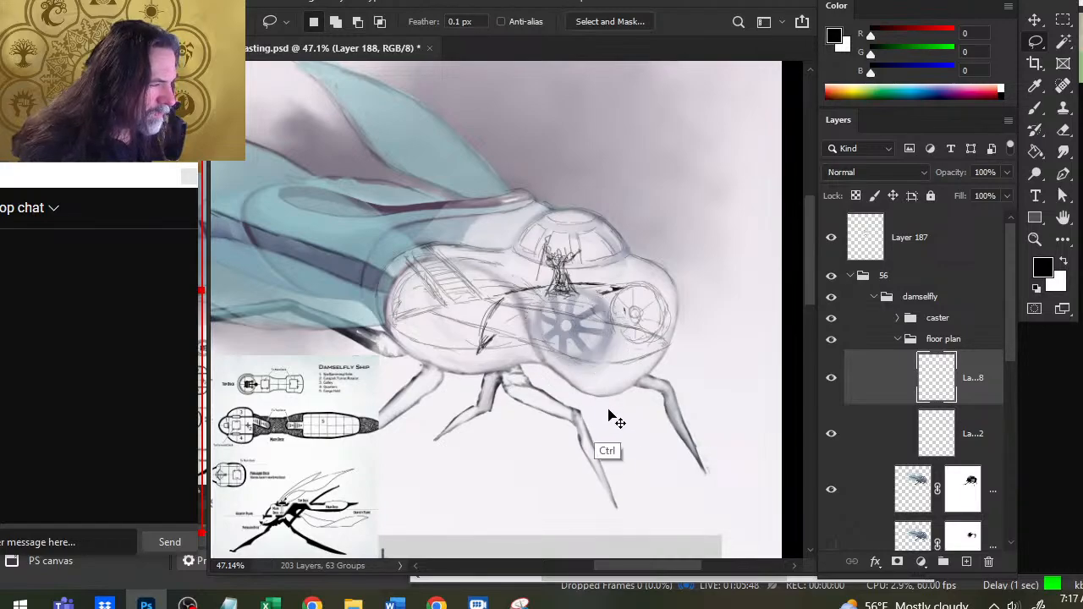
key("ctrl+shift+v")
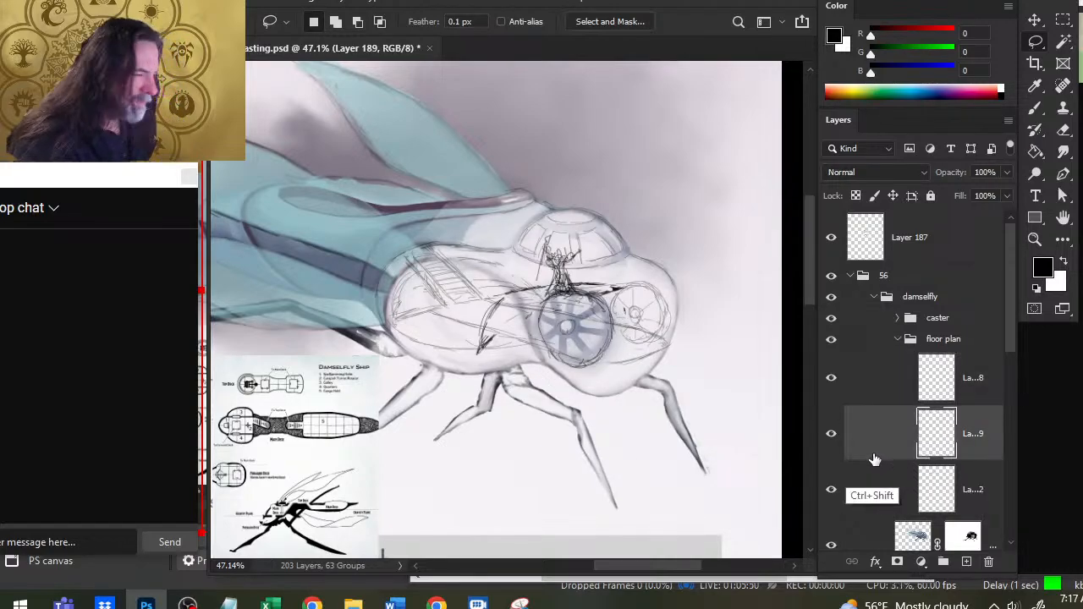
left_click(869, 380)
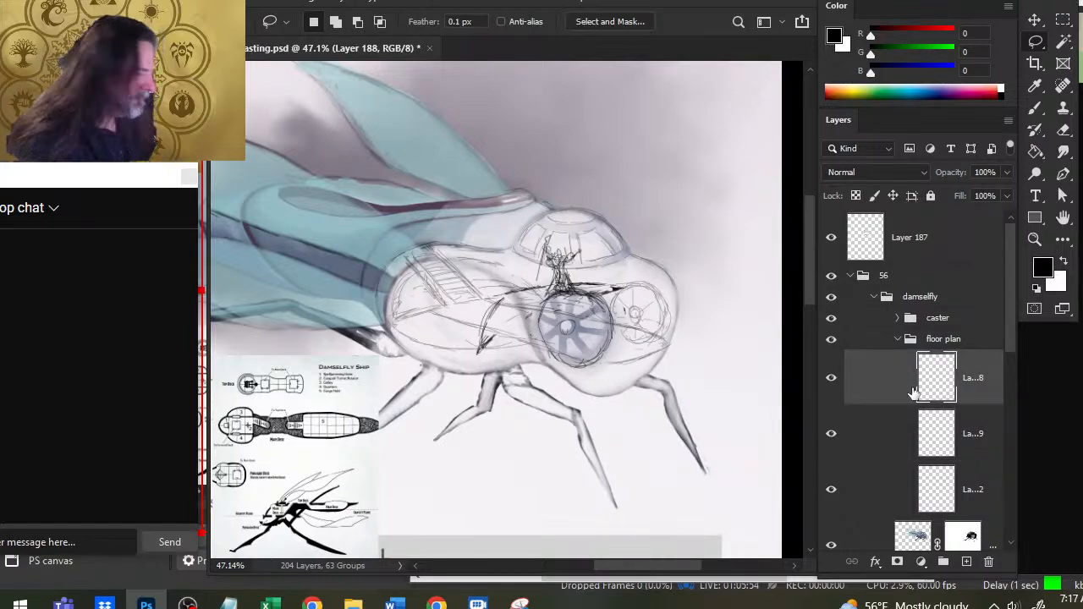
key("ctrl+e")
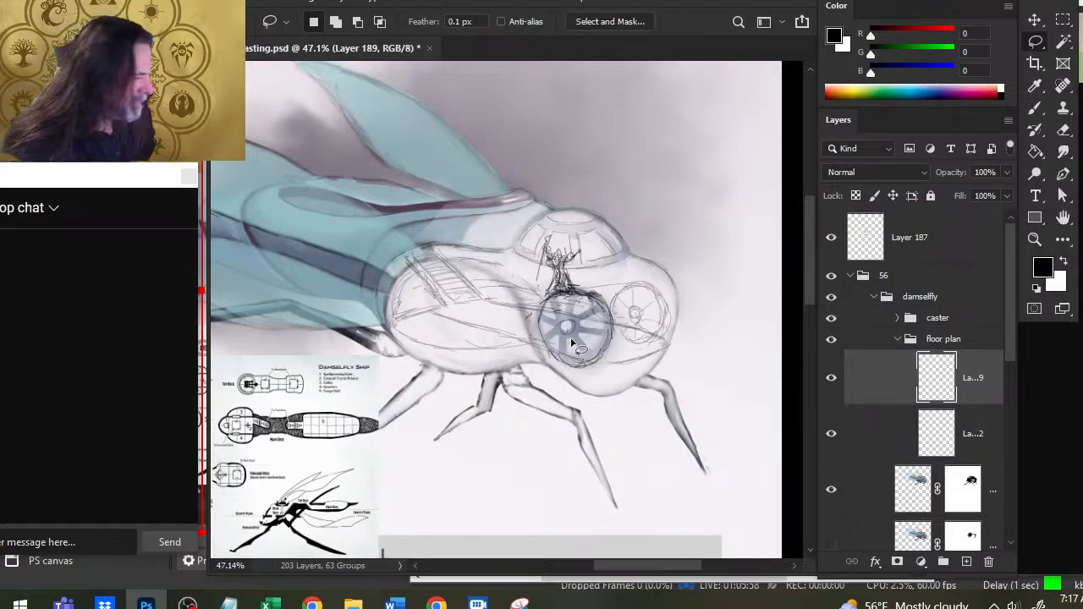
- Hide the caster group, erase the dark excess strokes above the large round window, and redraw its upper rim
key("e")
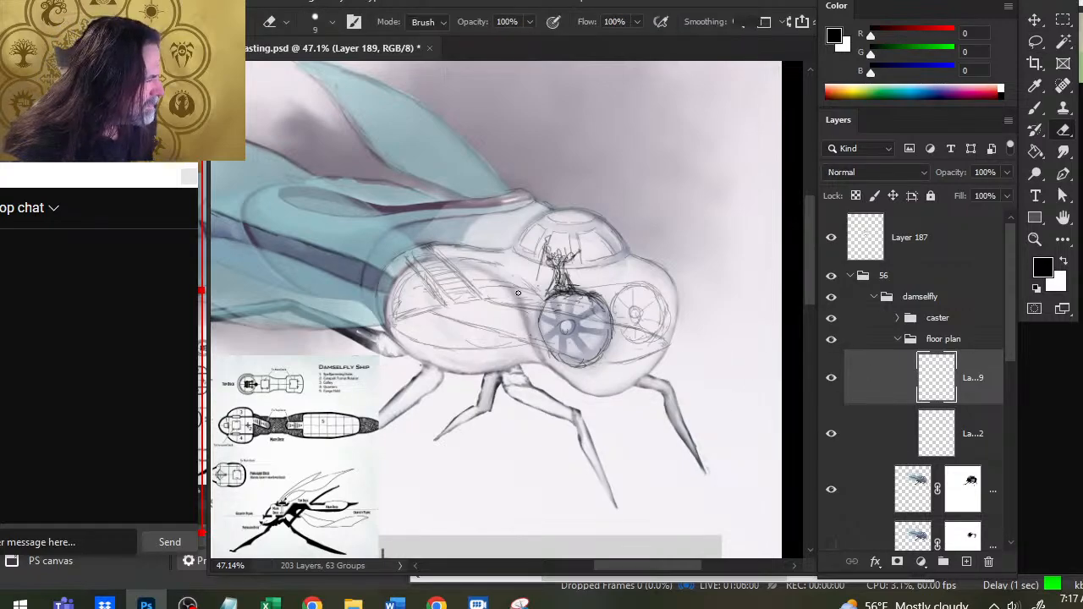
left_click(831, 318)
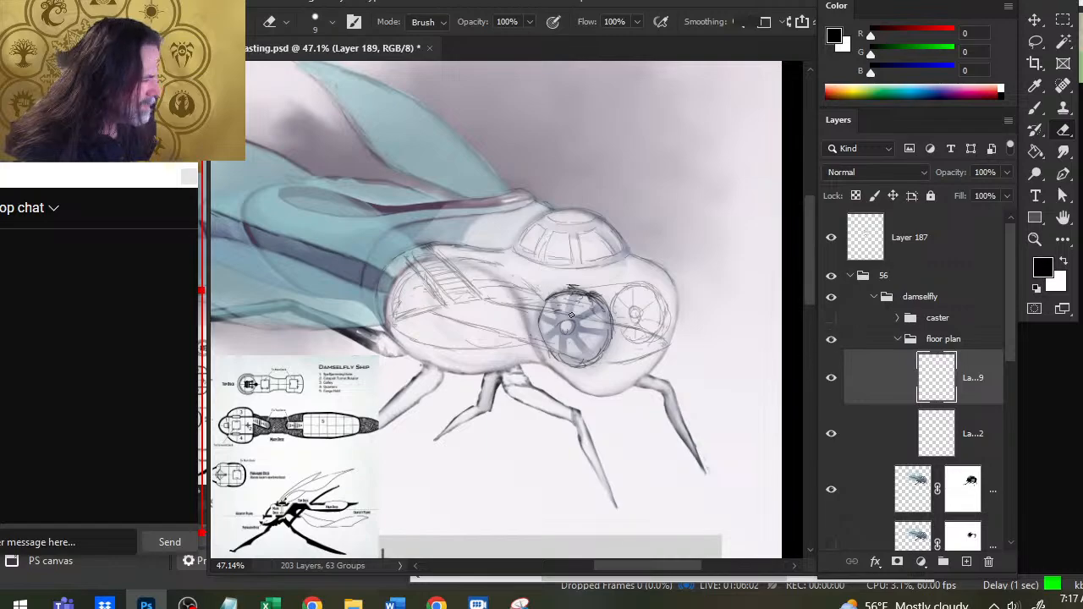
left_click_drag(572, 298, 560, 294)
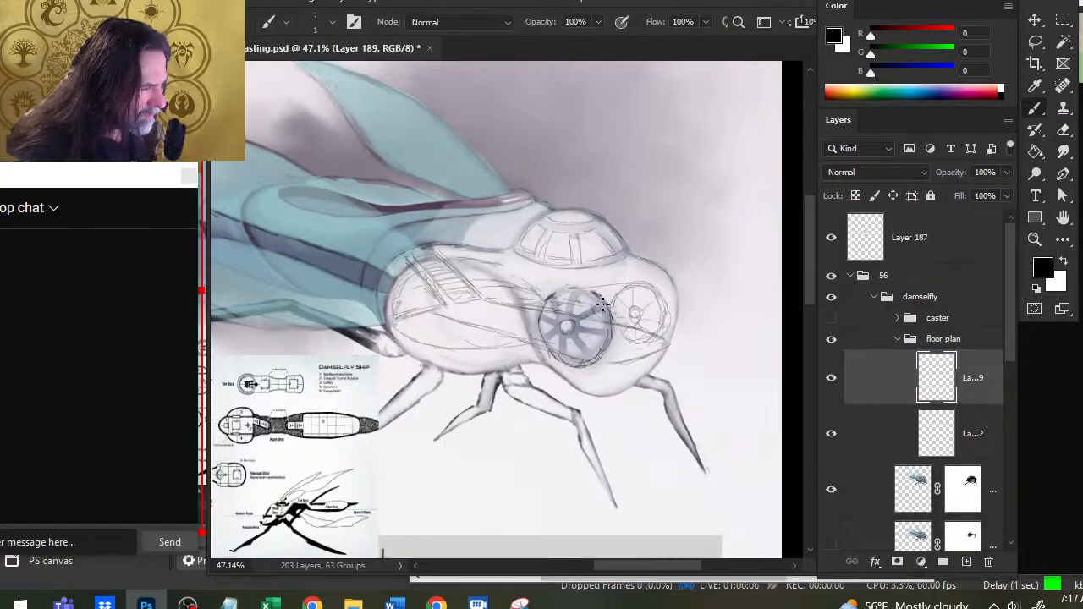
key("b")
left_click_drag(594, 293, 549, 296)
- Erase and redraw the upper and upper-left rim of the large round side window on Layer 189
key("e")
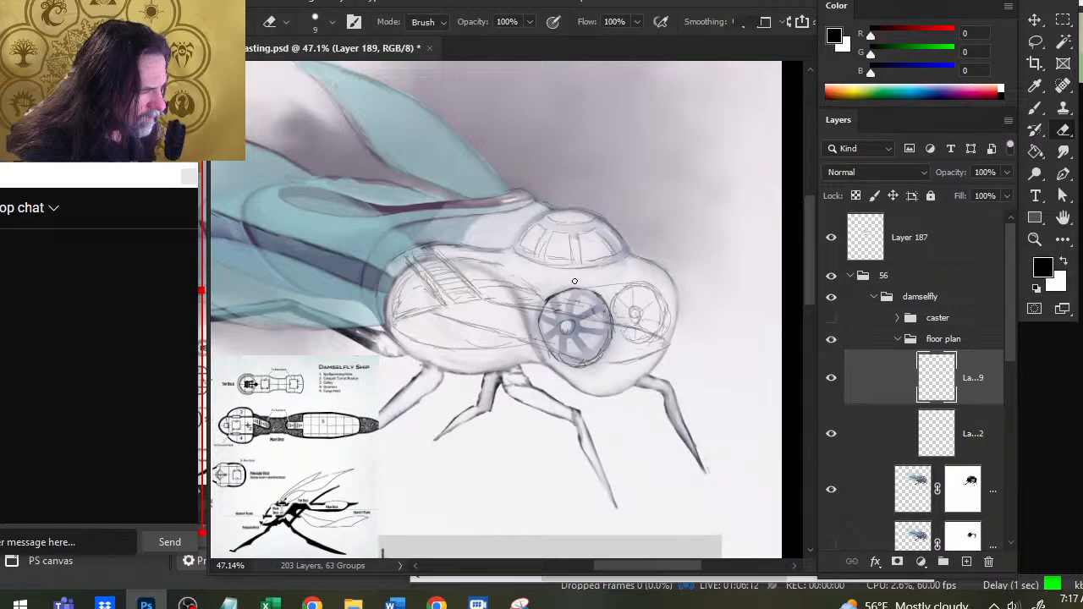
key("b")
key("e")
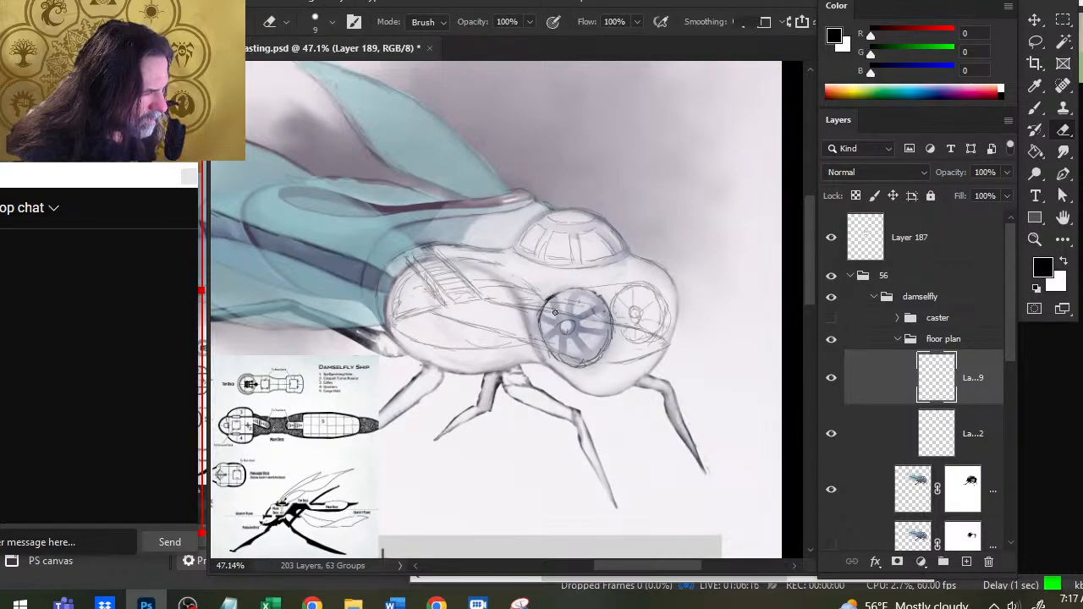
key("b")
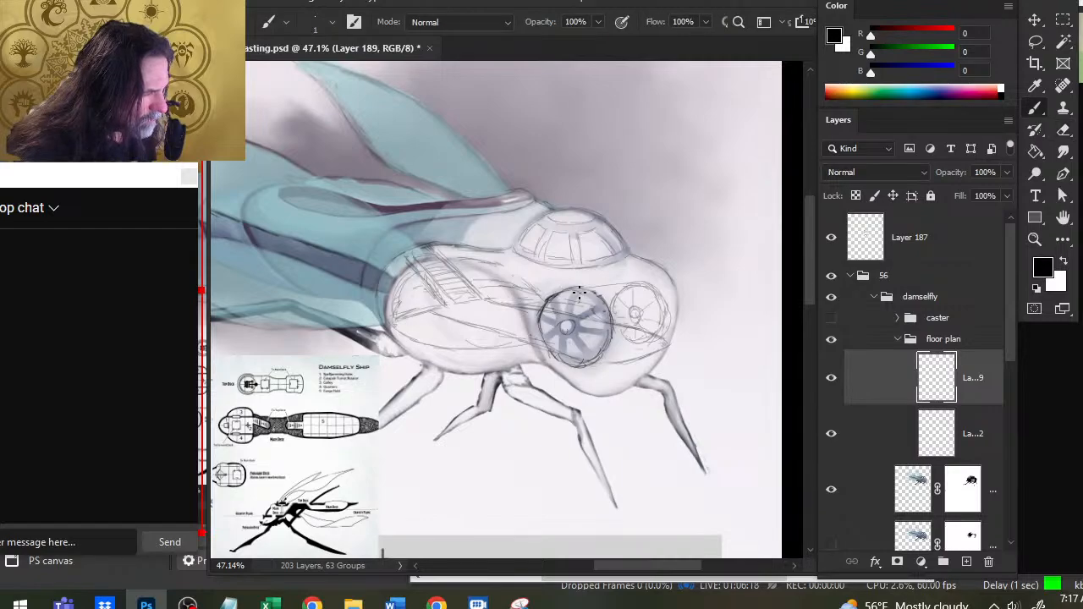
key("e")
key("b")
key("e")
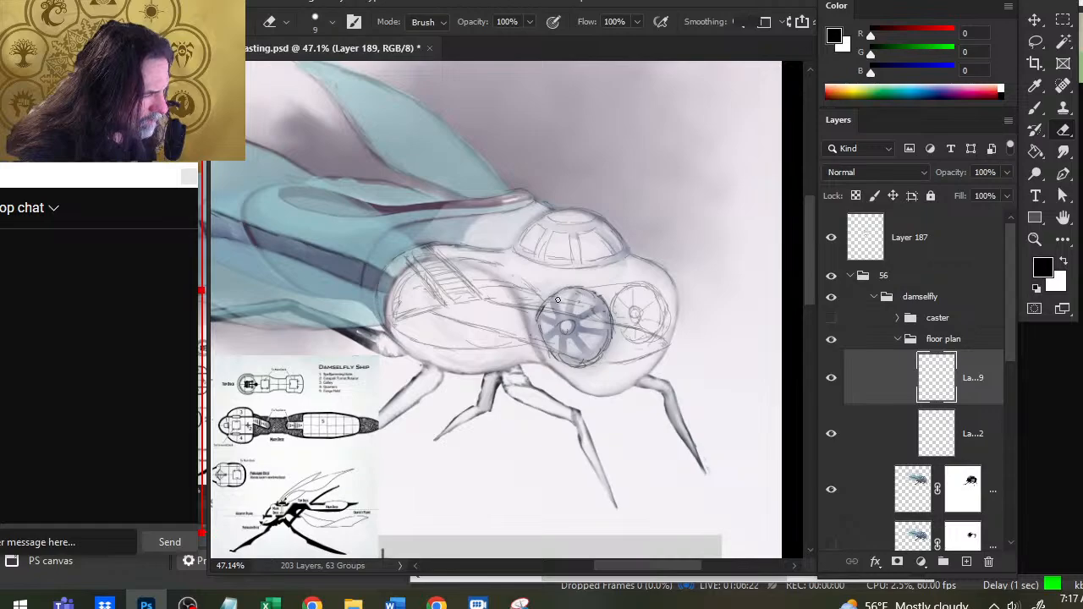
key("b")
key("e")
key("b")
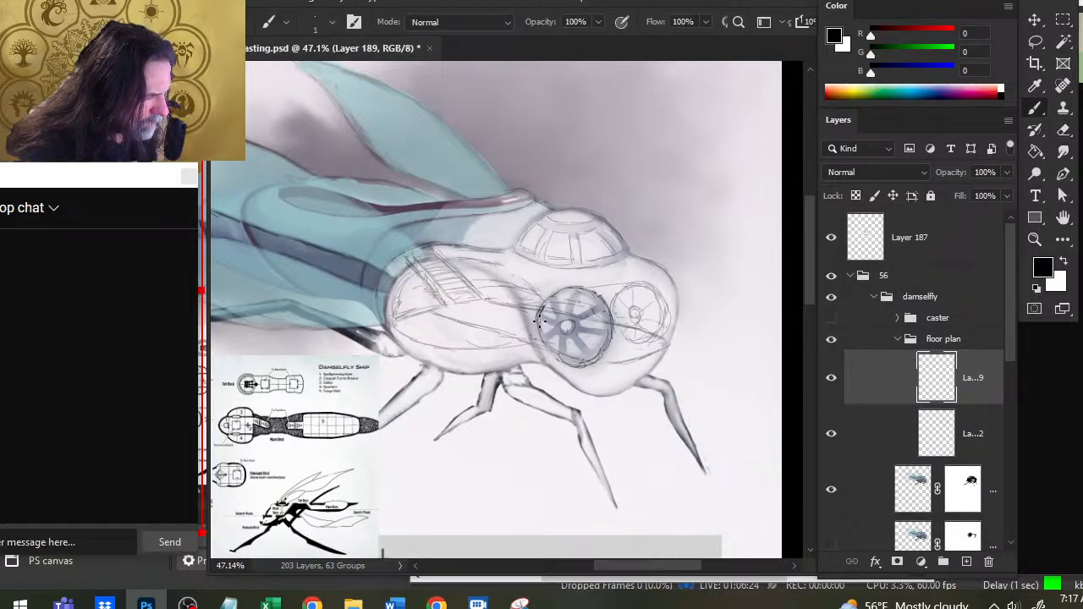
mouse_move(541, 321)
left_mouse_down()
mouse_move(557, 355)
mouse_move(545, 308)
left_mouse_up()
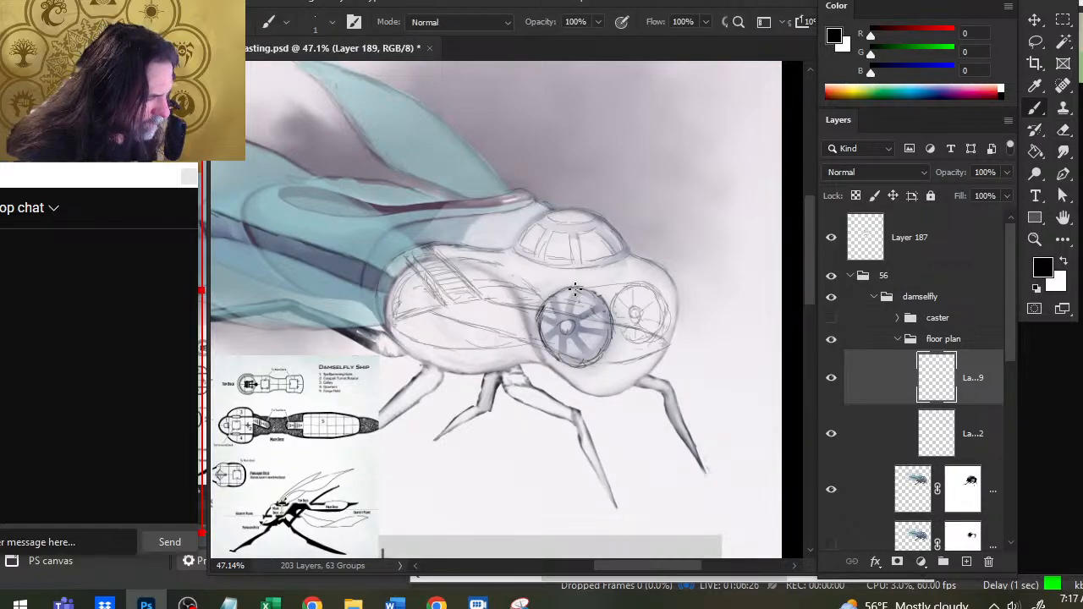
- Smooth the large round window's left rim by trimming stray strokes and redrawing its curve out to the window's edge
key("e")
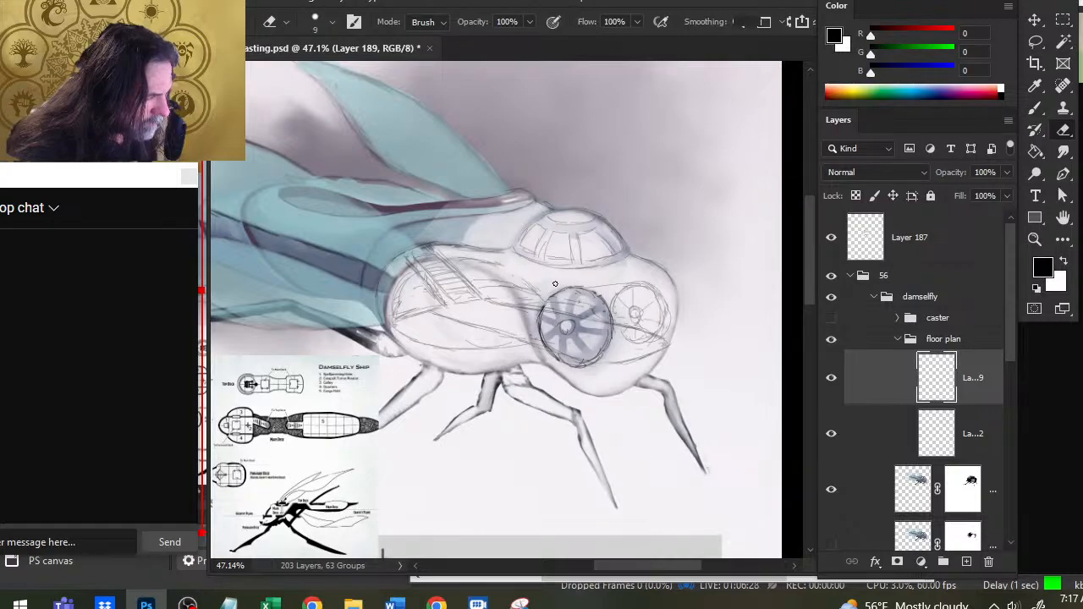
key("b")
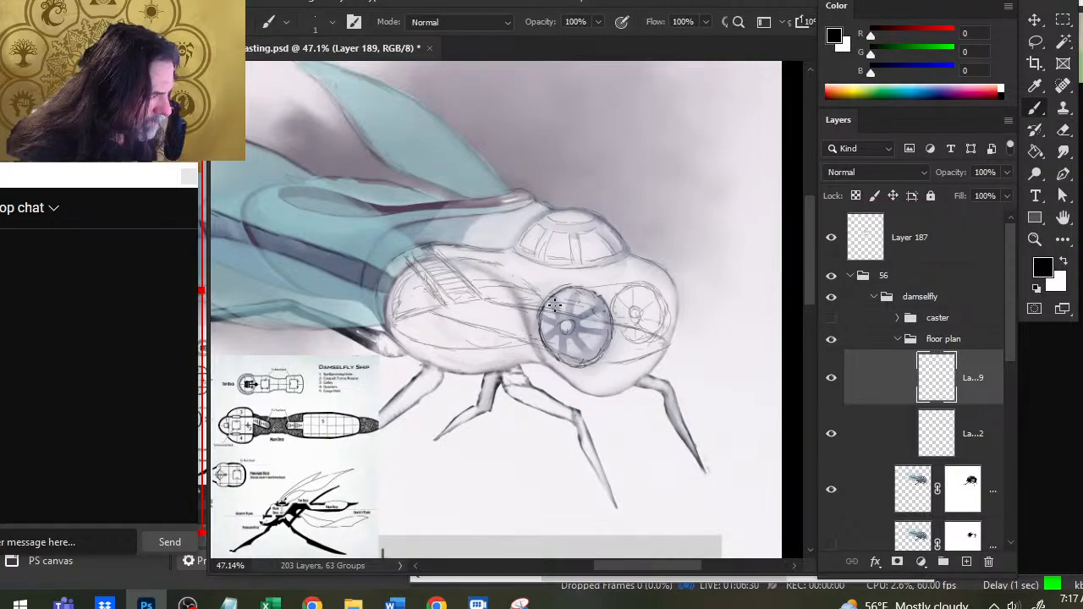
key("e")
key("b")
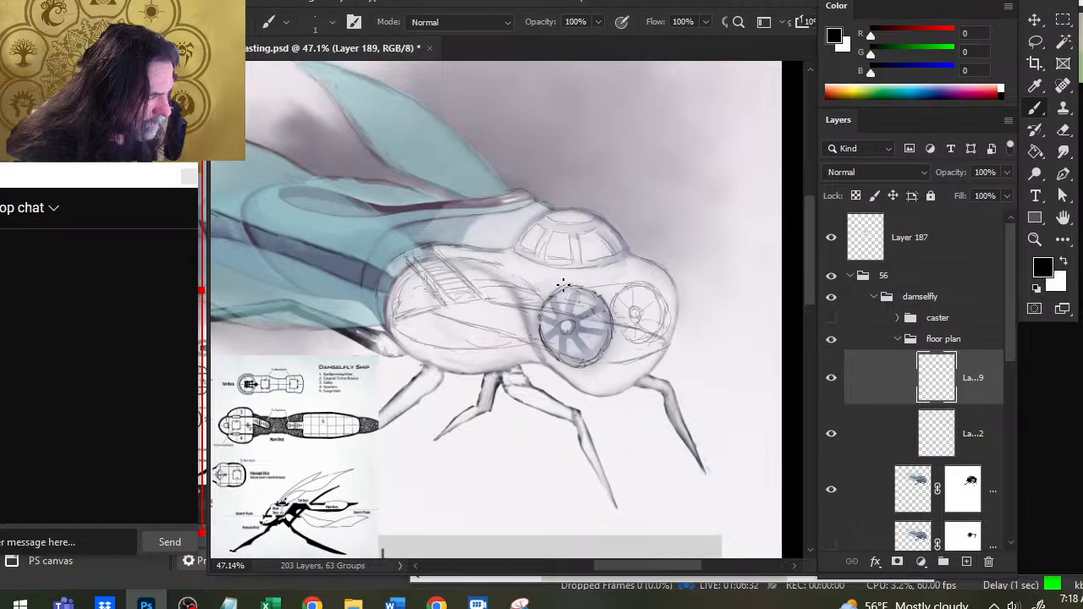
key("e")
key("b")
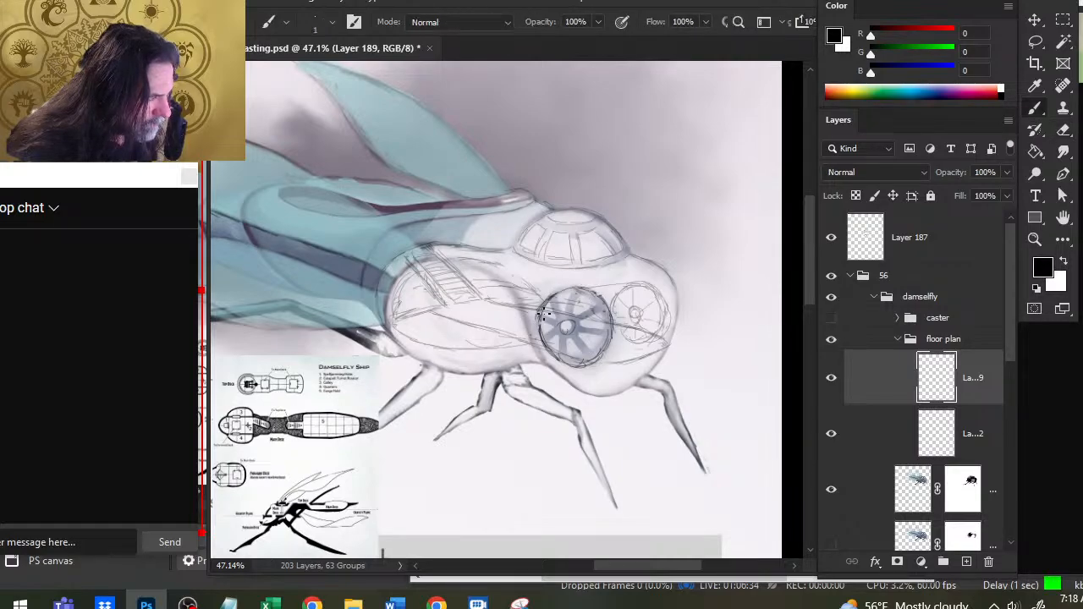
key("e")
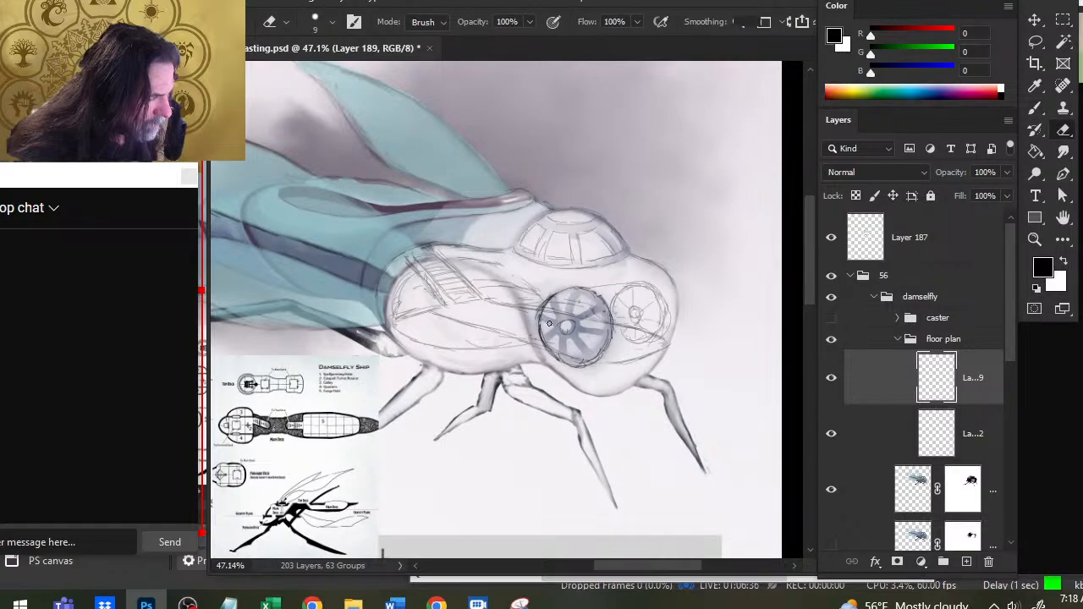
key("b")
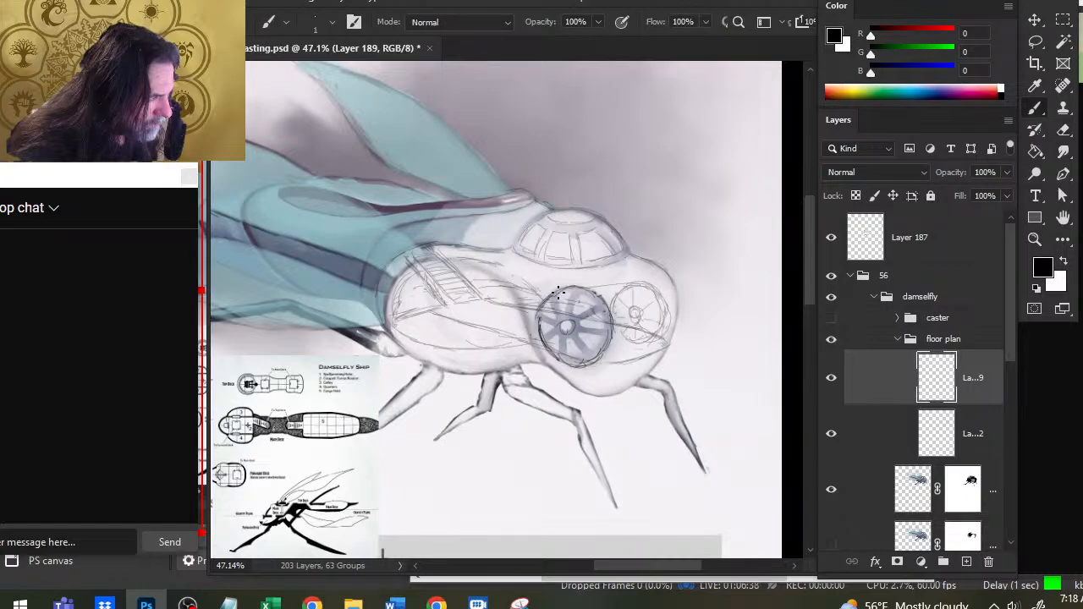
key("e")
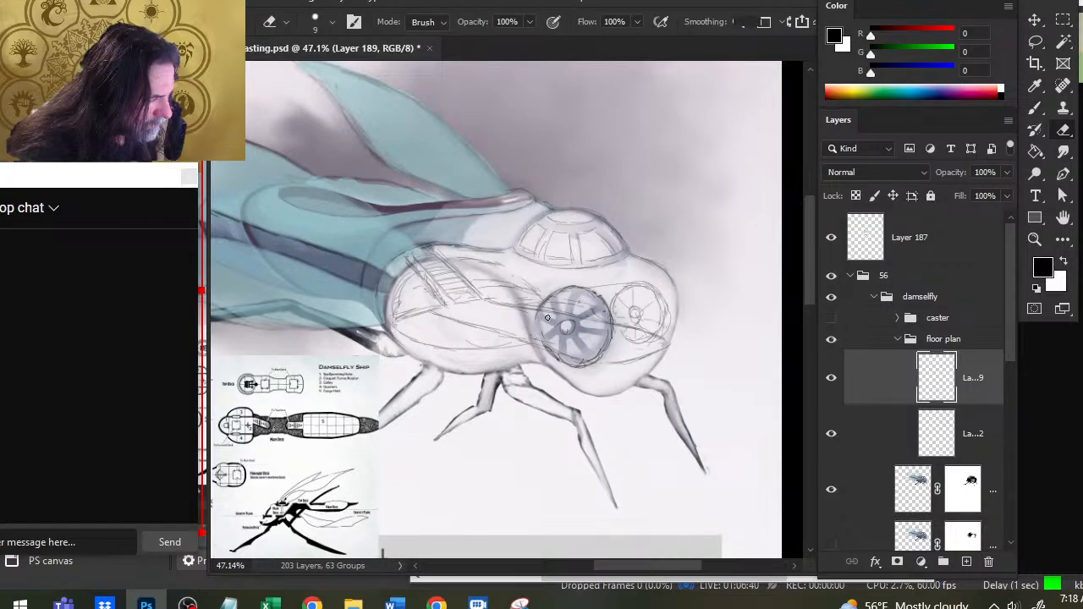
key("b")
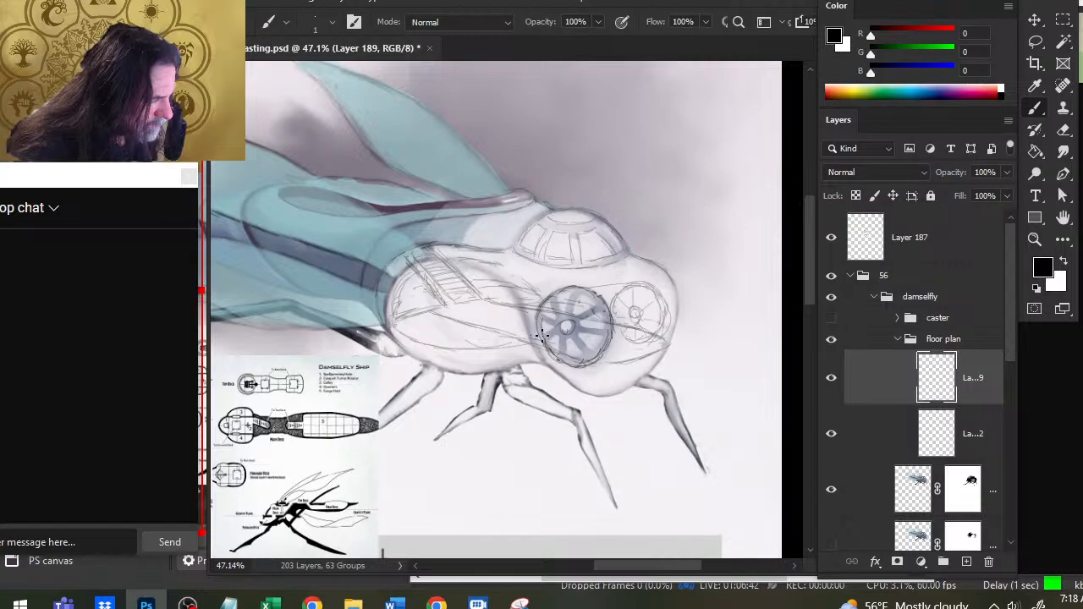
key("e")
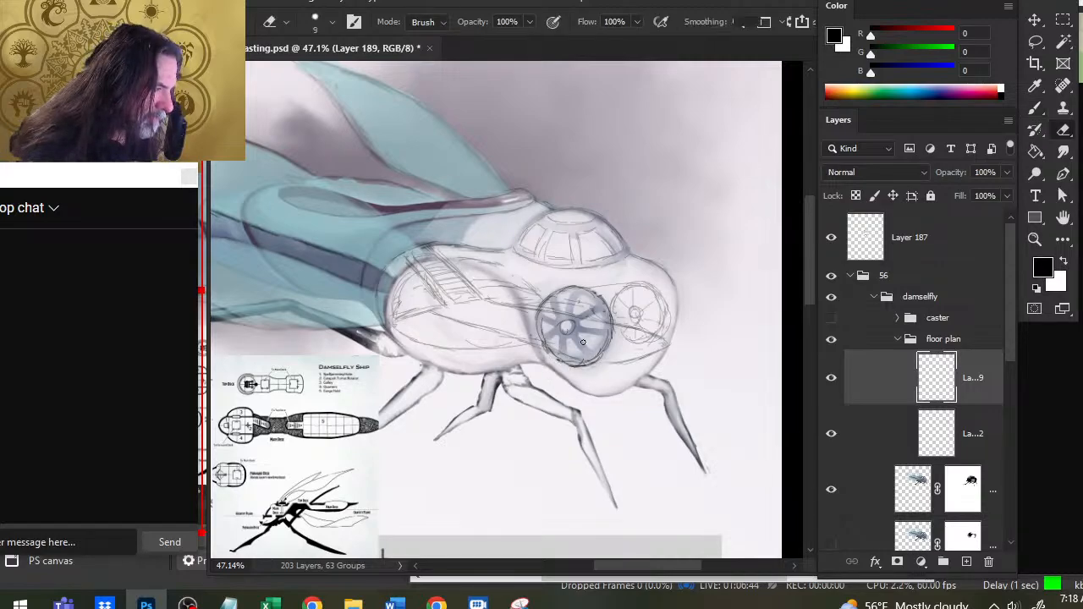
key("b")
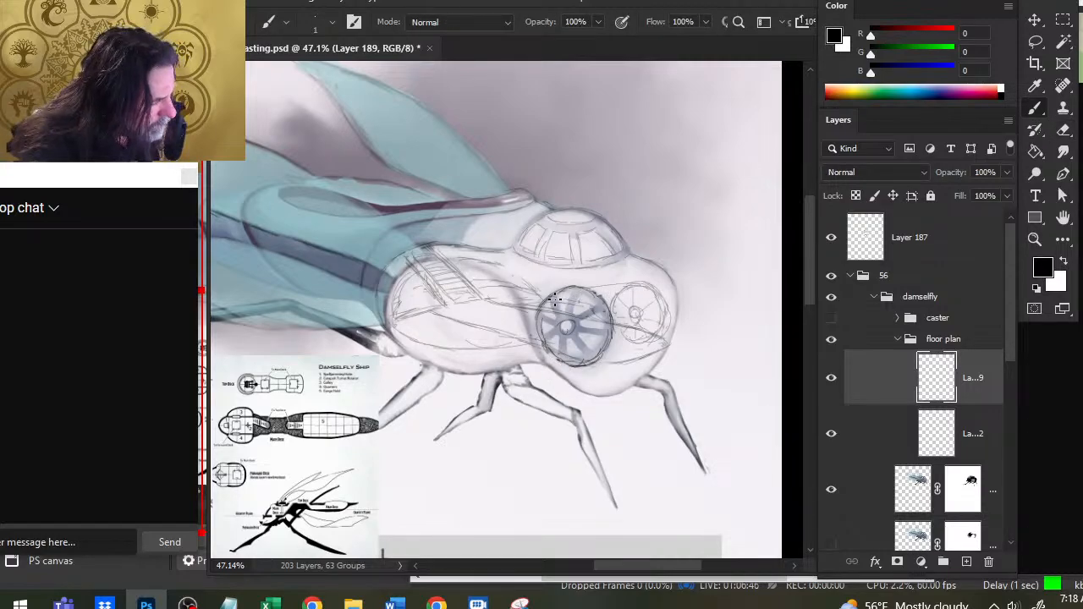
- Sketch an inner ring inside the large round window's rim and clean up the lower part of its outline
mouse_move(562, 292)
left_mouse_down()
mouse_move(542, 319)
mouse_move(545, 303)
mouse_move(572, 292)
mouse_move(589, 295)
mouse_move(602, 347)
left_mouse_up()
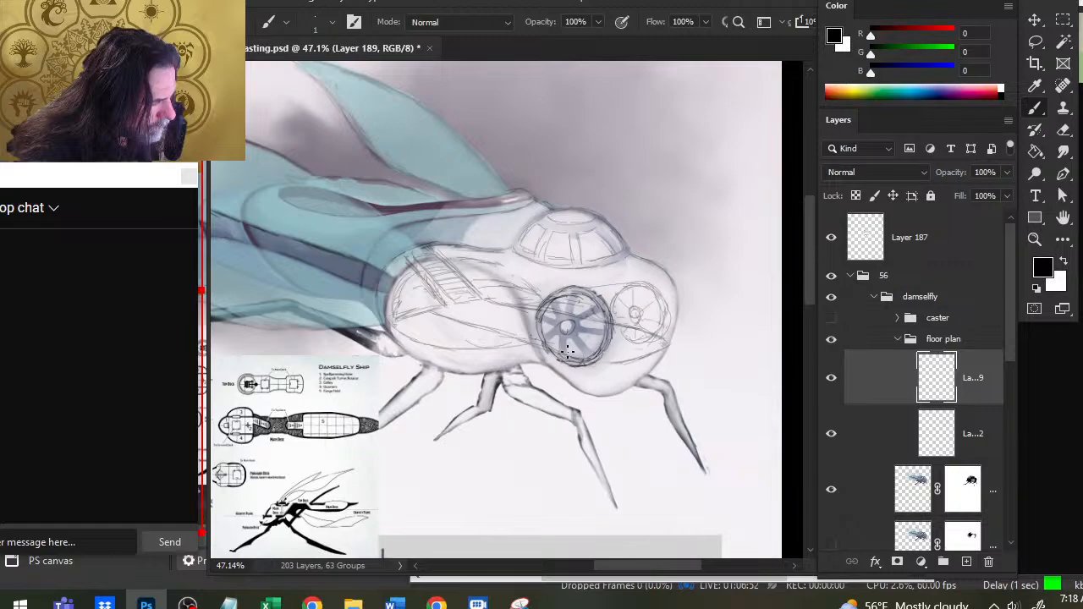
key("e")
key("b")
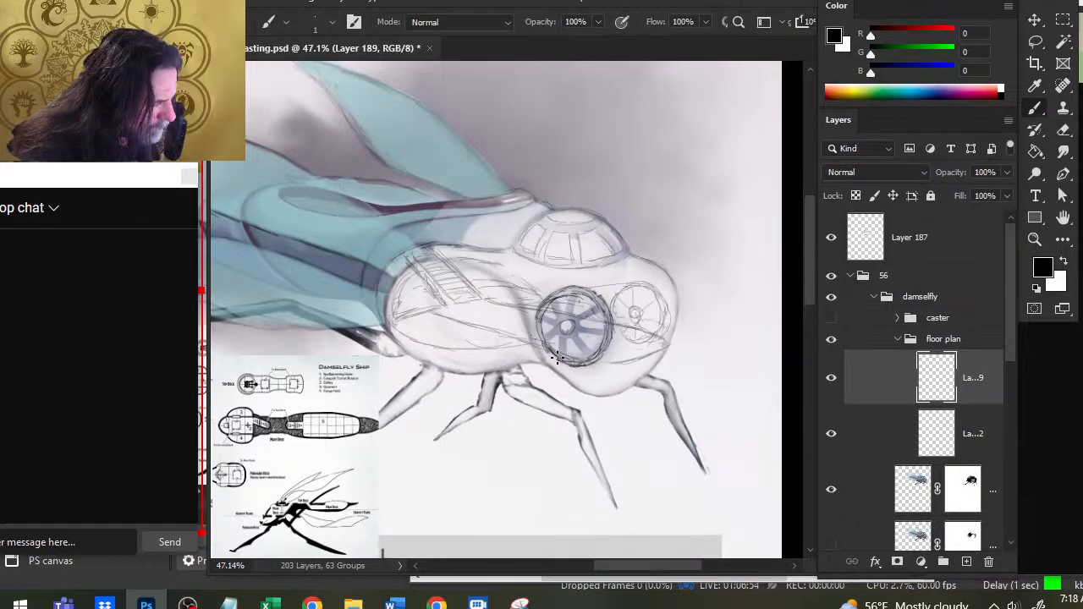
key("e")
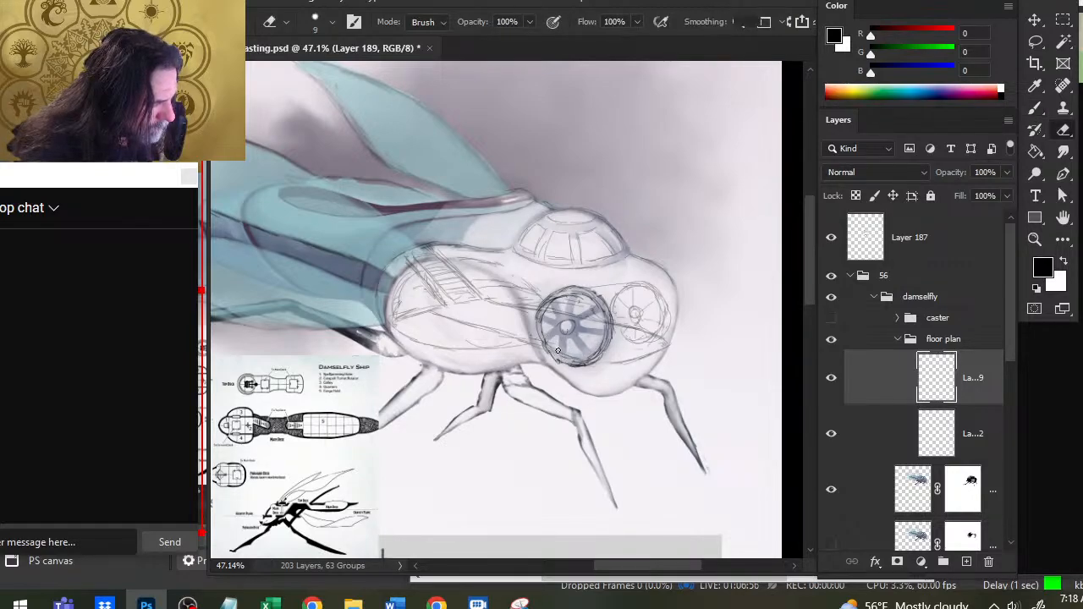
key("b")
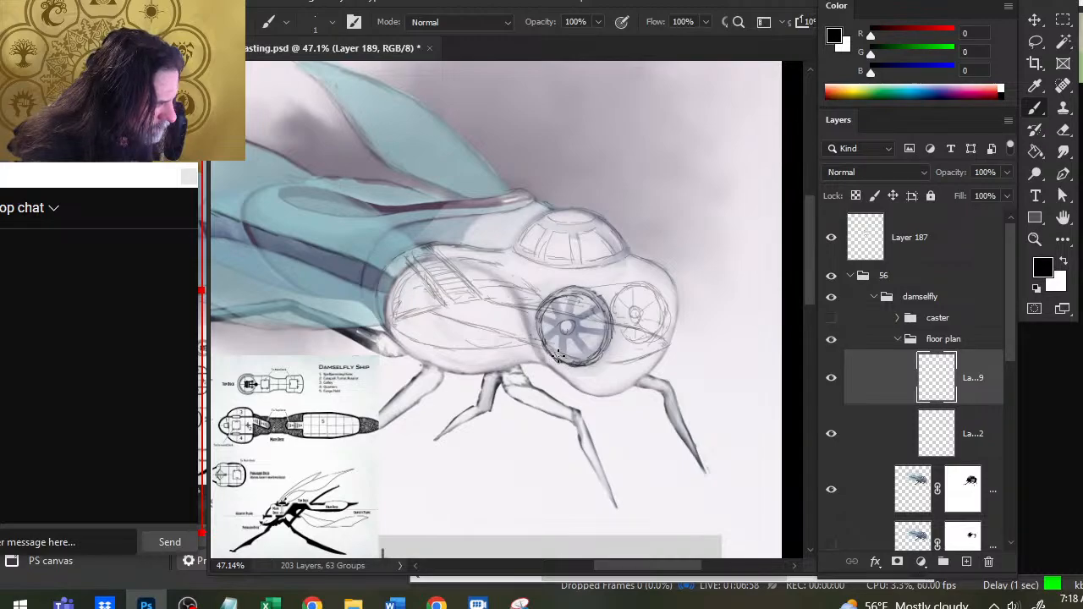
key("e")
key("b")
left_click_drag(570, 363, 584, 365)
key("e")
key("b")
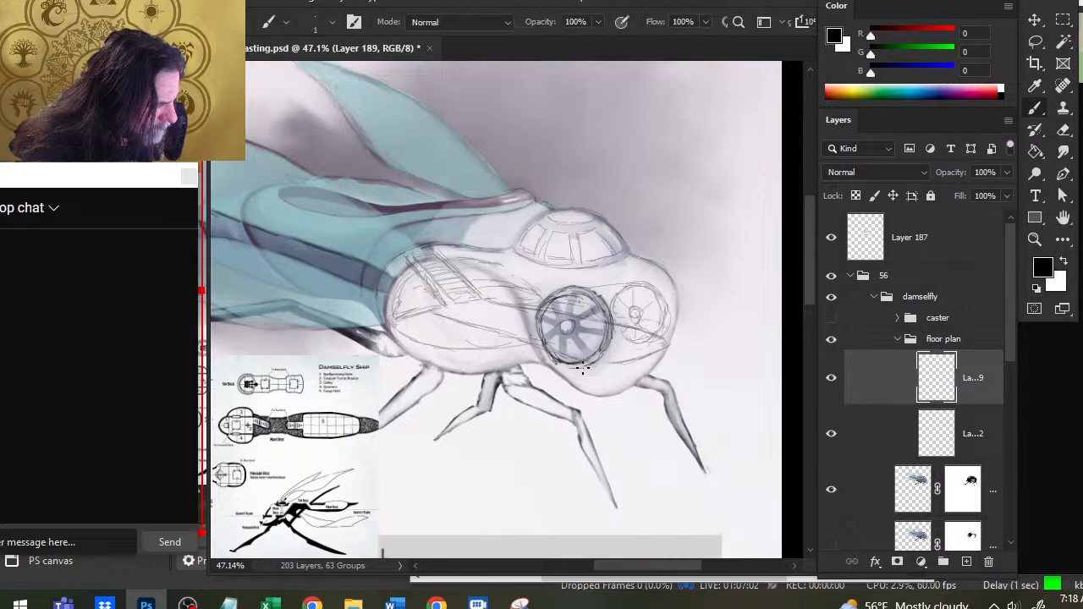
- Thicken the lower-left and left rim of the large round window and erase excess strokes along its inside
key("e")
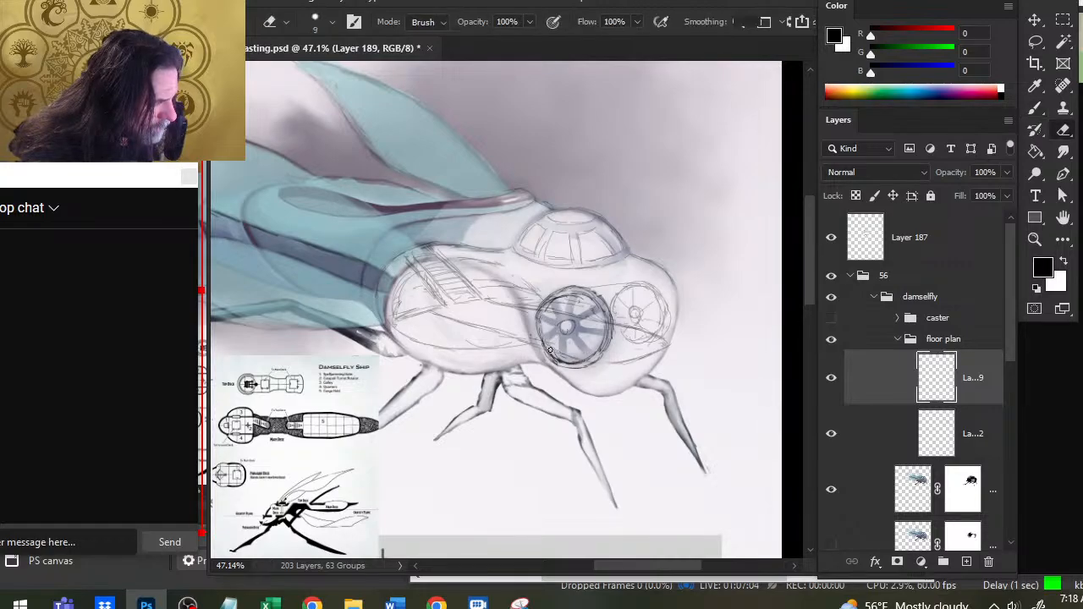
key("b")
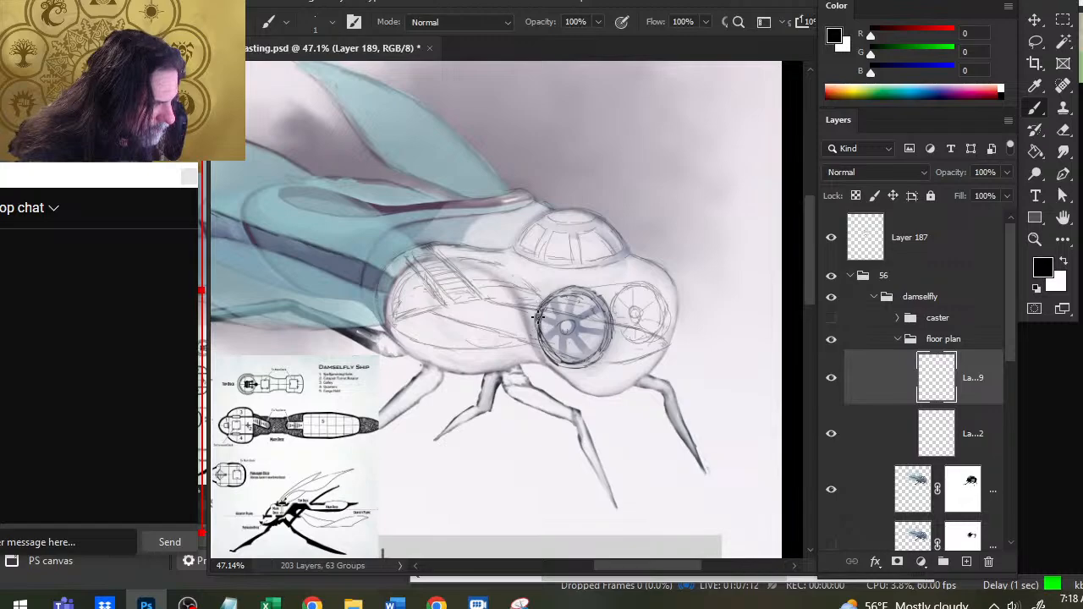
key("e")
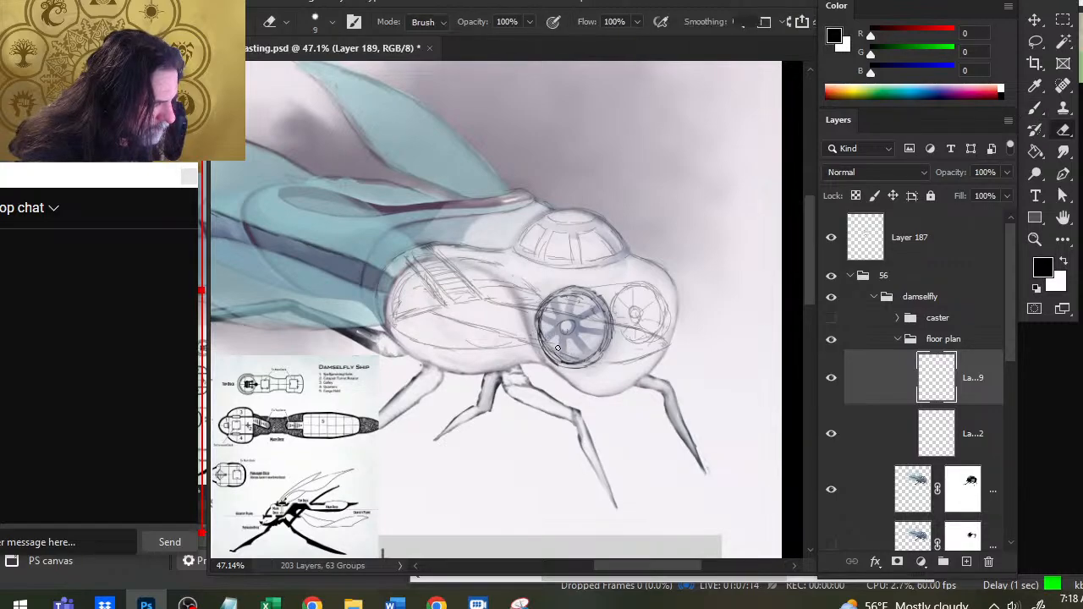
key("b")
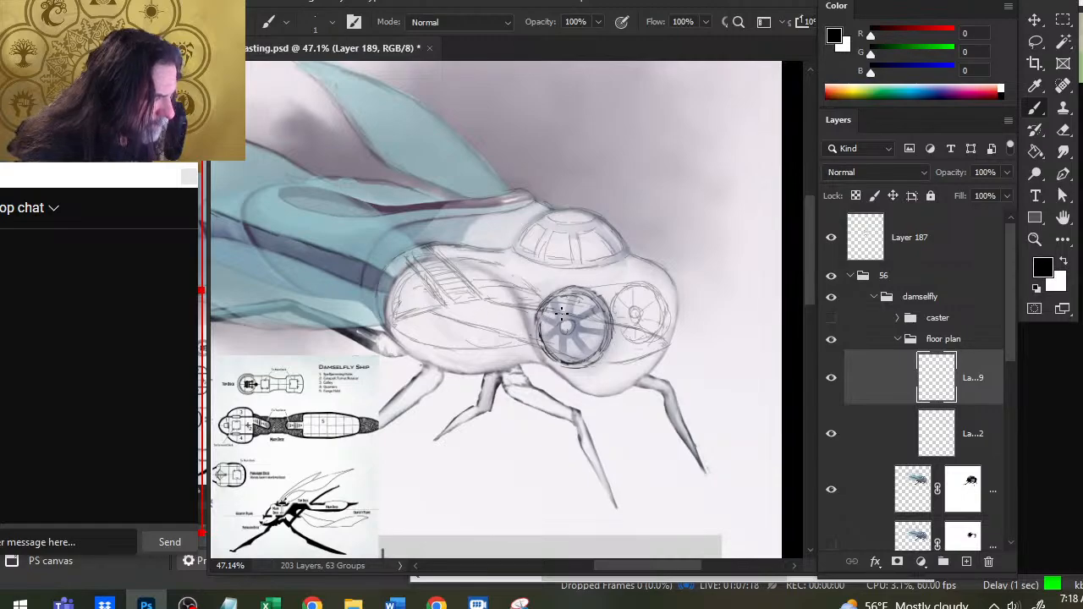
key("e")
key("b")
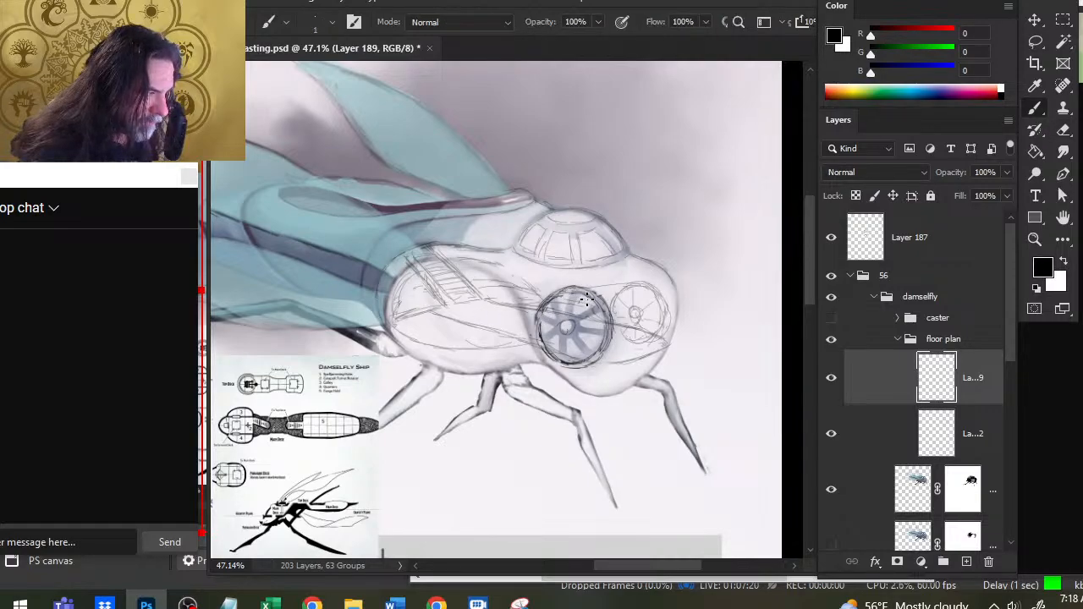
- Darken the large round window's central hub with a double circular outline and clean up its edges
key("e")
key("b")
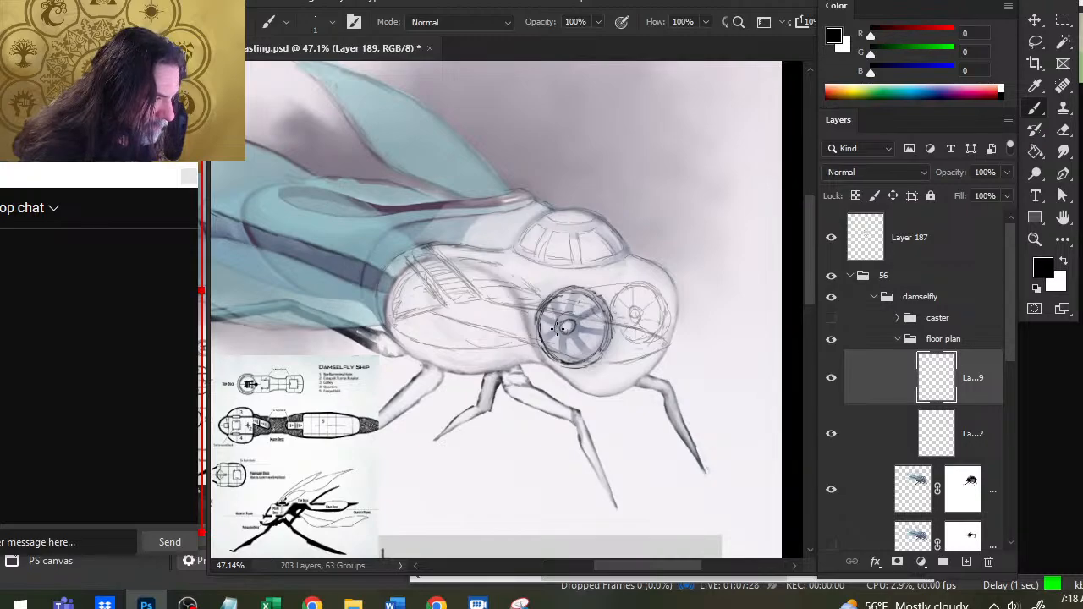
left_click_drag(572, 315, 578, 322)
key("e")
key("b")
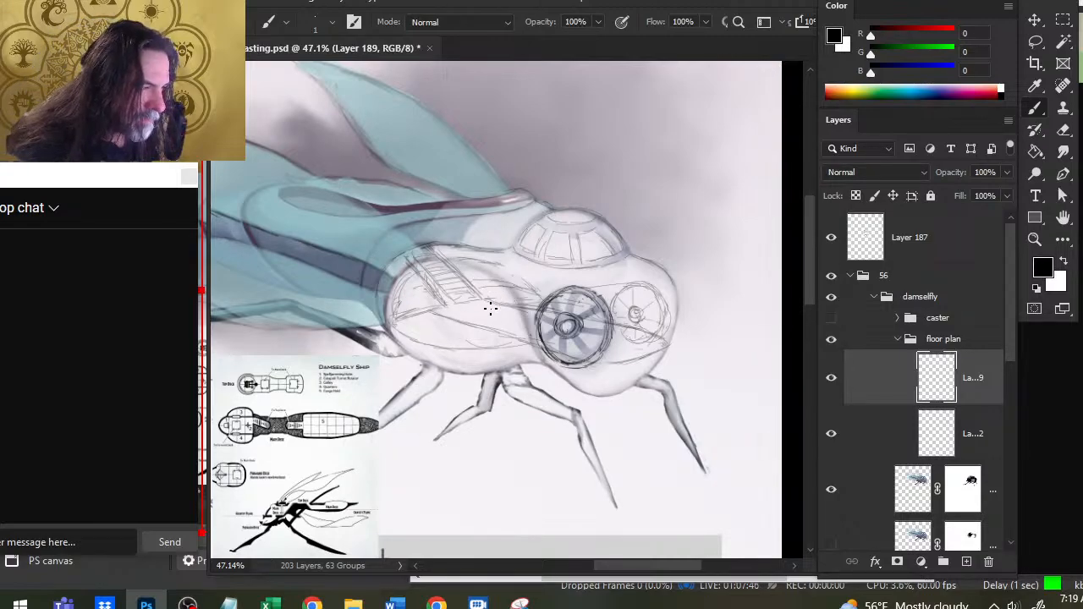
- On Layer 112, redraw the lower floor curve from the rear body past the large round window to the front of the head
key("alt+bracketleft")
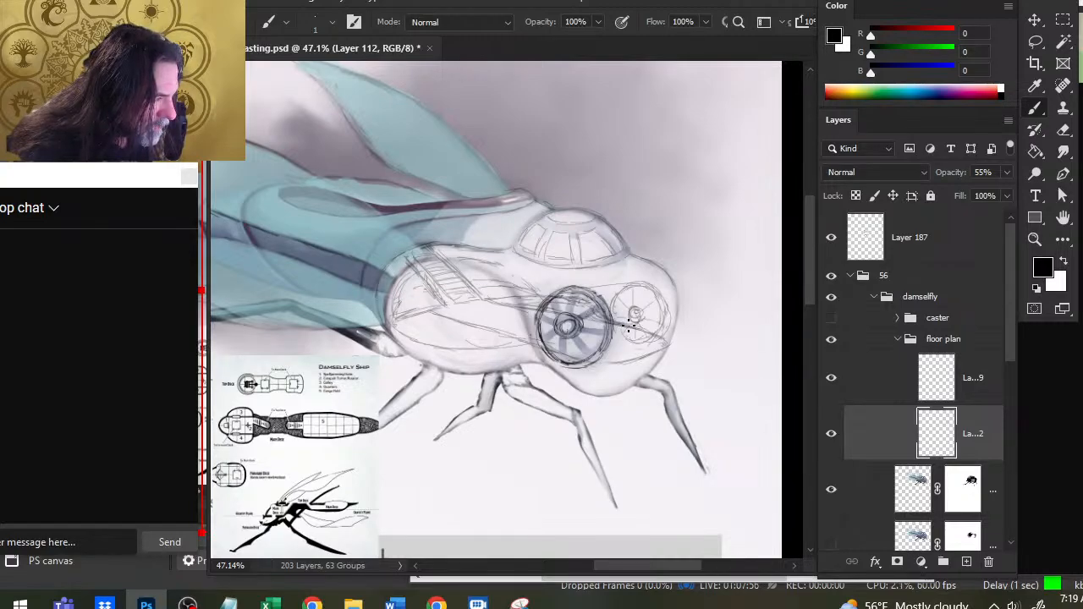
left_click_drag(549, 345, 502, 346)
key("e")
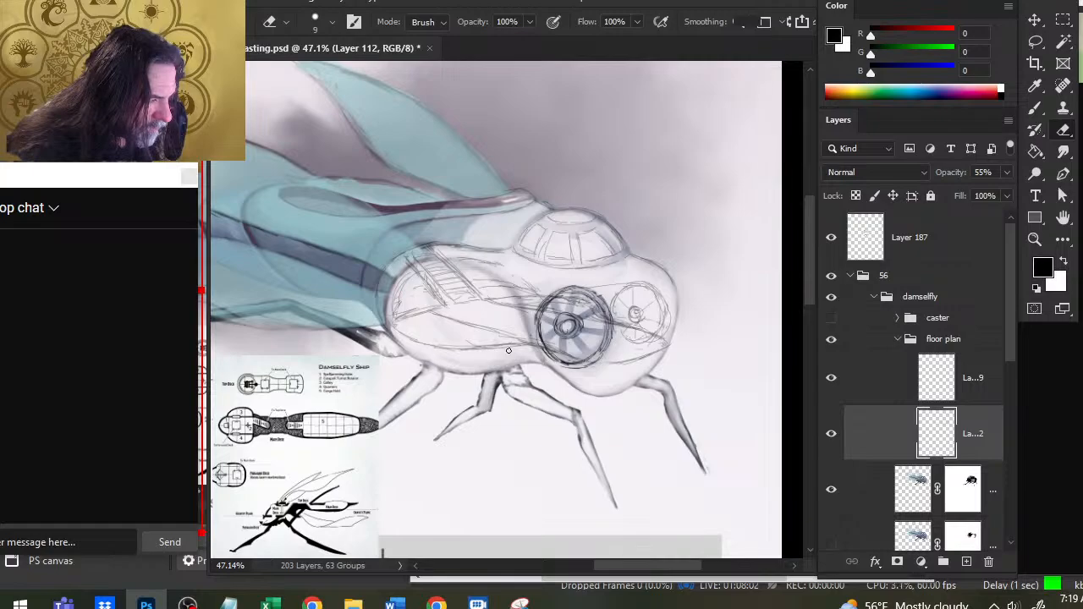
key("b")
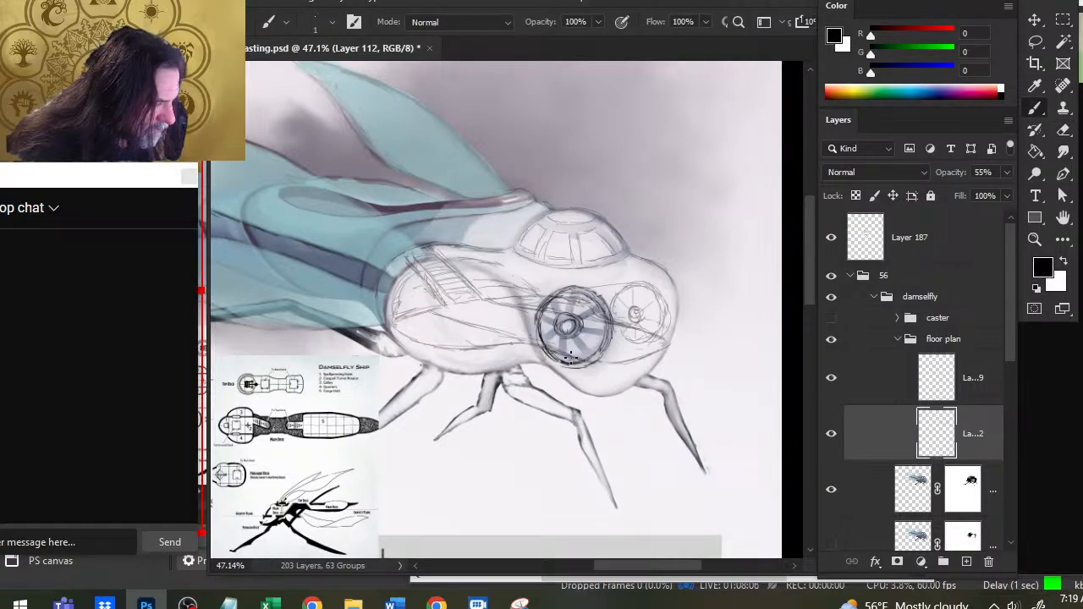
mouse_move(574, 360)
left_mouse_down()
mouse_move(653, 358)
mouse_move(605, 357)
mouse_move(648, 354)
left_mouse_up()
key("e")
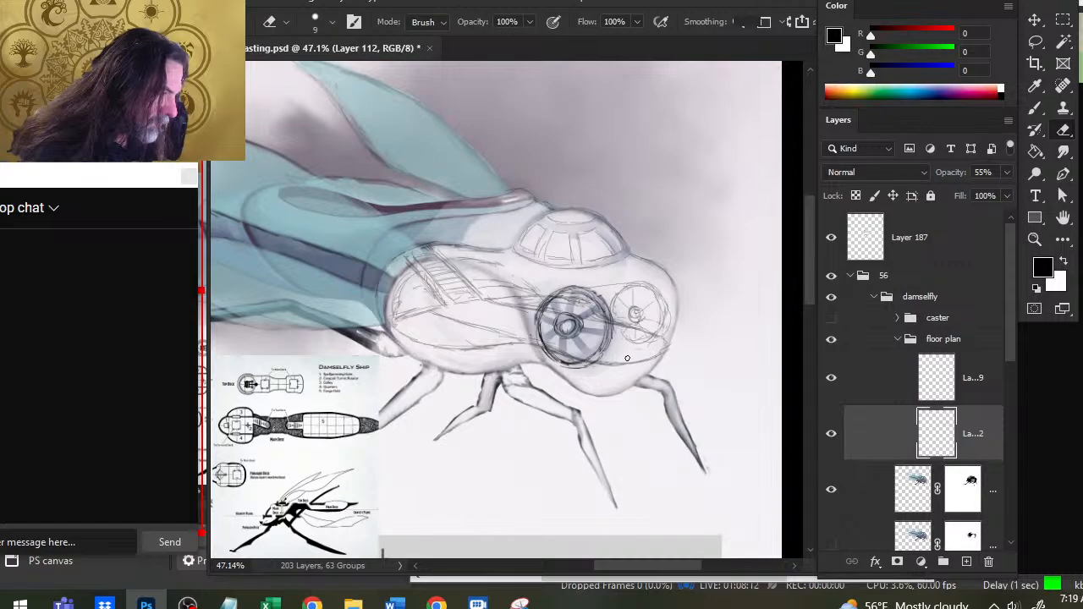
key("b")
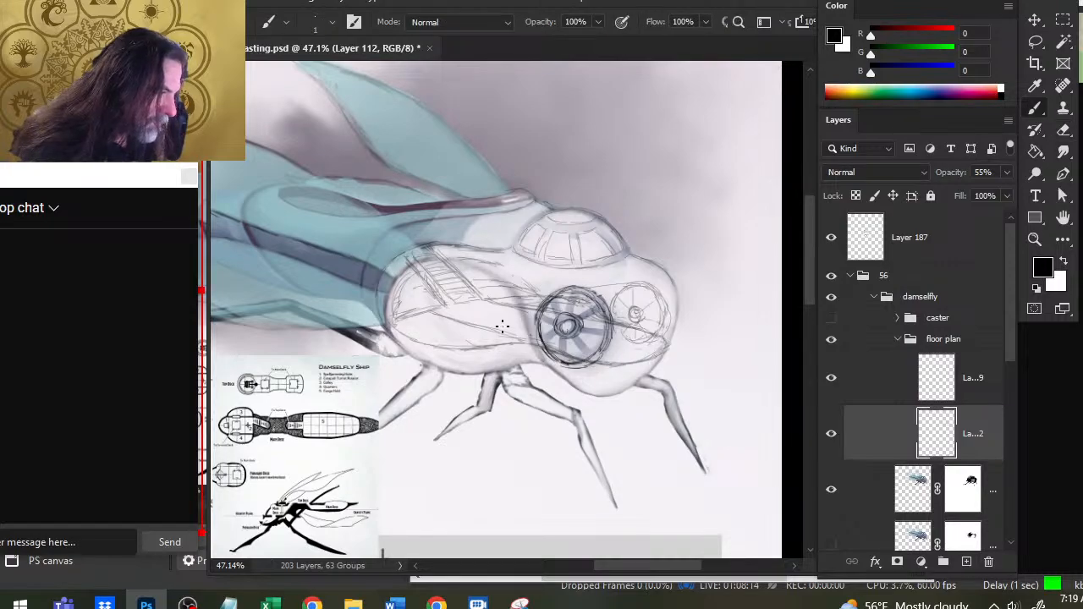
- Erase the old floor line crossing the rear body and large window, and sketch a curve from the dome down toward the windows
key("e")
mouse_move(584, 323)
left_mouse_down()
mouse_move(518, 306)
mouse_move(539, 308)
left_mouse_up()
left_click_drag(435, 314, 506, 333)
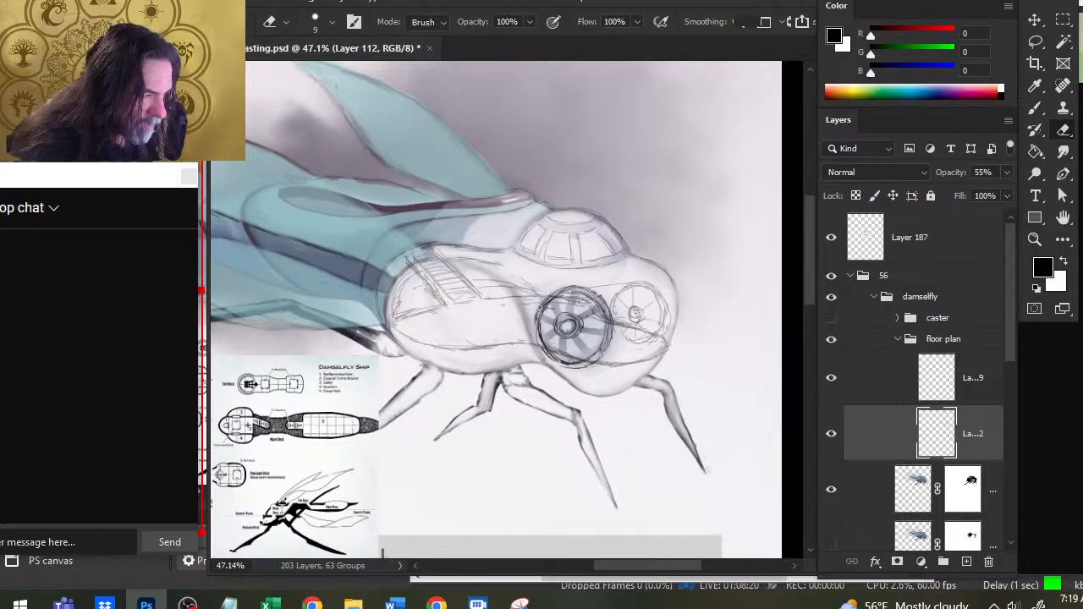
key("b")
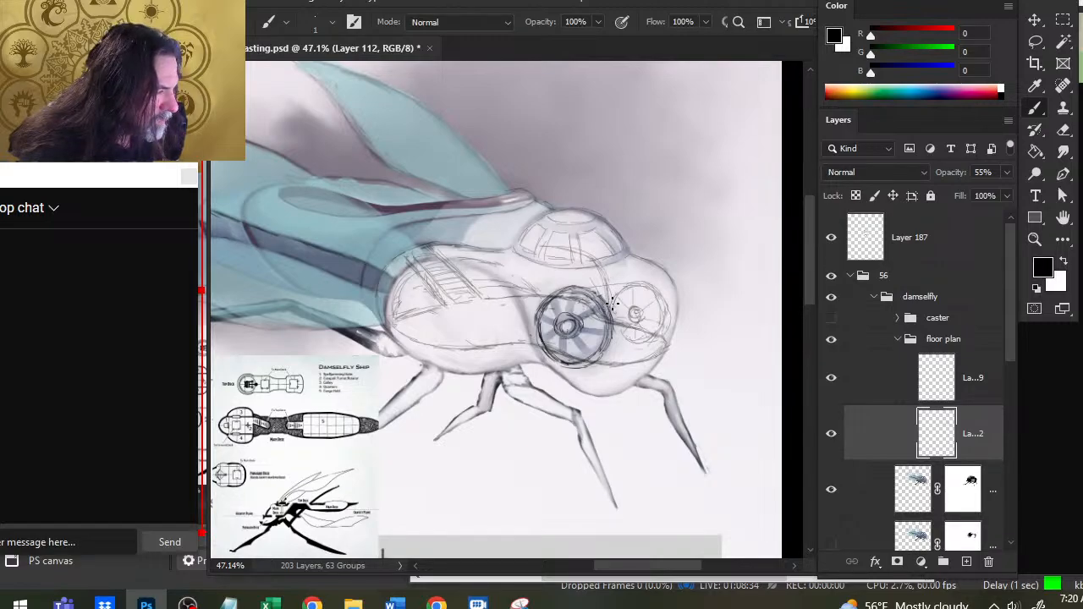
- Sketch the upper deck curve from the stairs beneath the dome to the front of the head, cleaning up stray strokes
key("e")
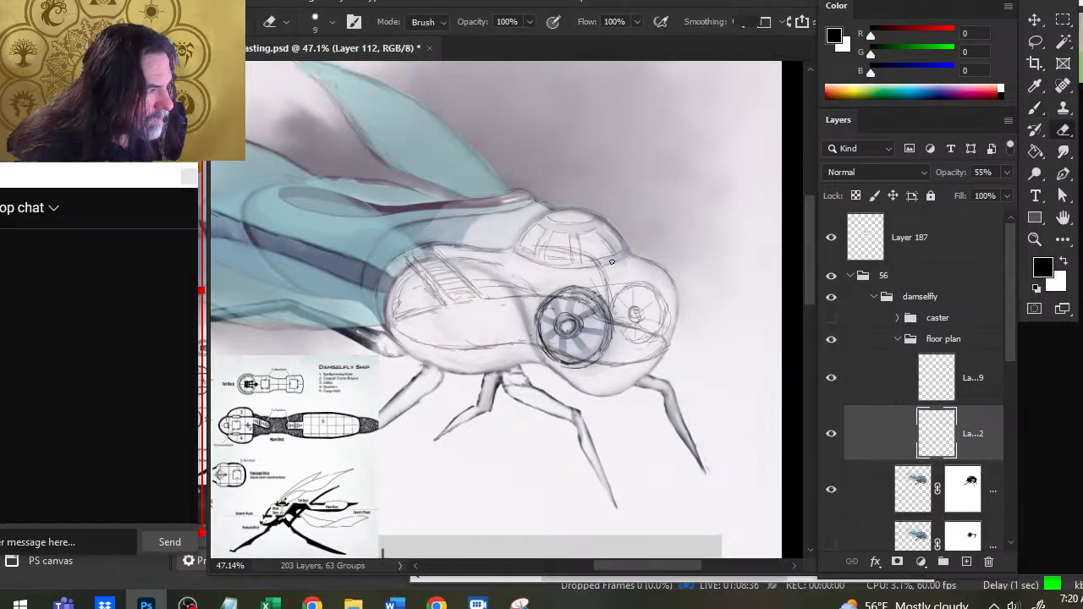
key("b")
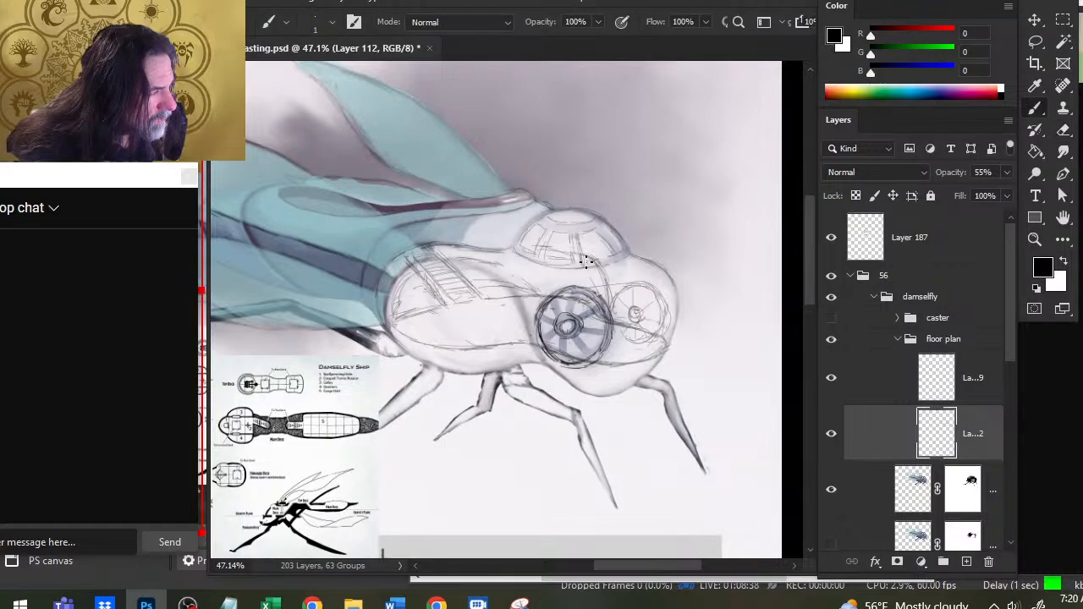
key("e")
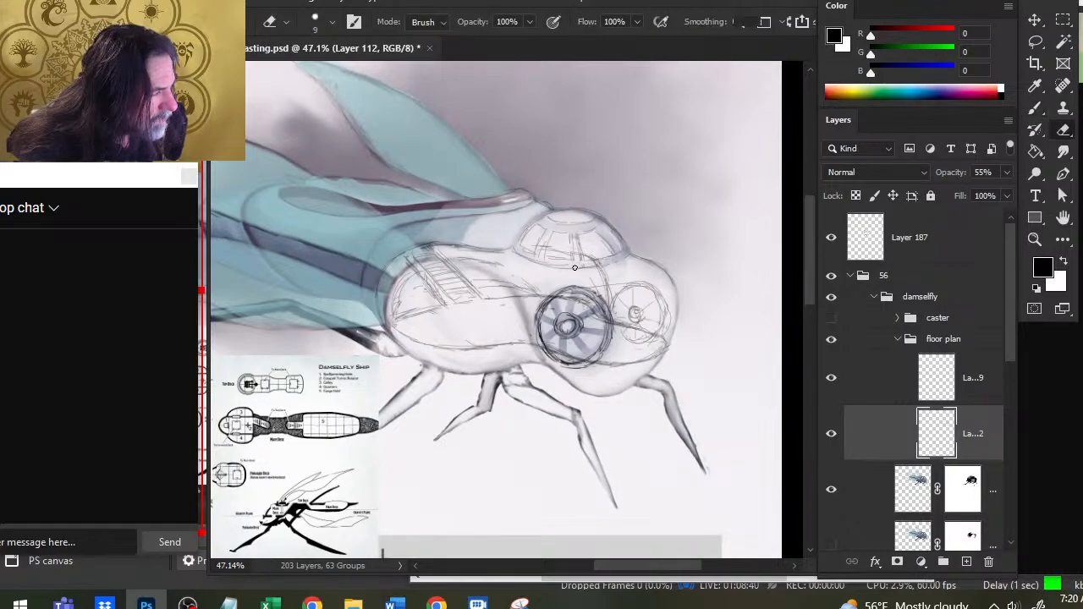
key("b")
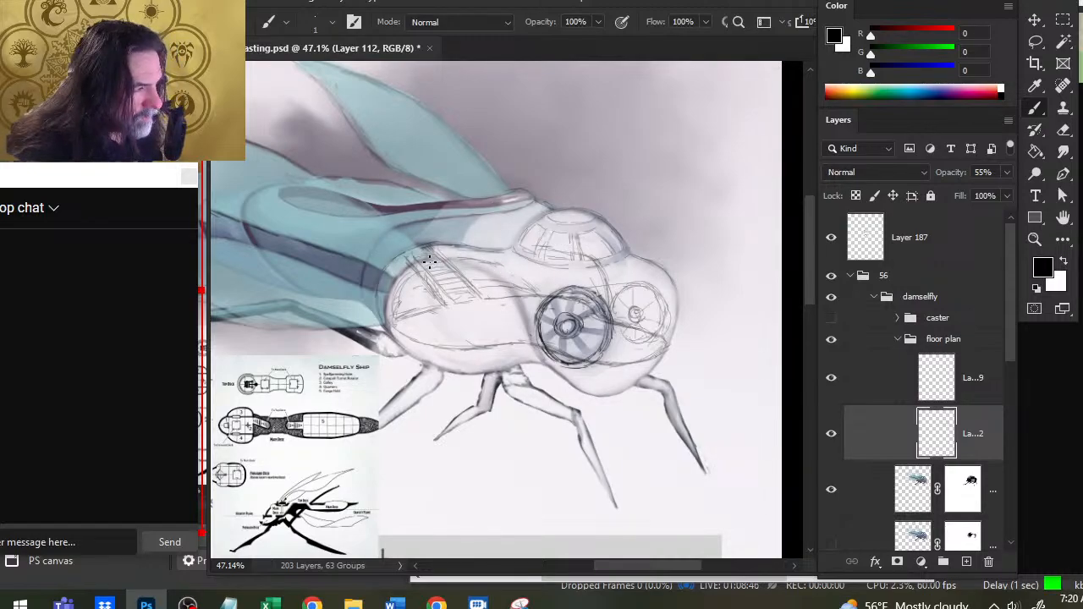
mouse_move(444, 257)
left_mouse_down()
mouse_move(552, 286)
mouse_move(650, 270)
mouse_move(667, 310)
mouse_move(639, 314)
left_mouse_up()
key("e")
key("b")
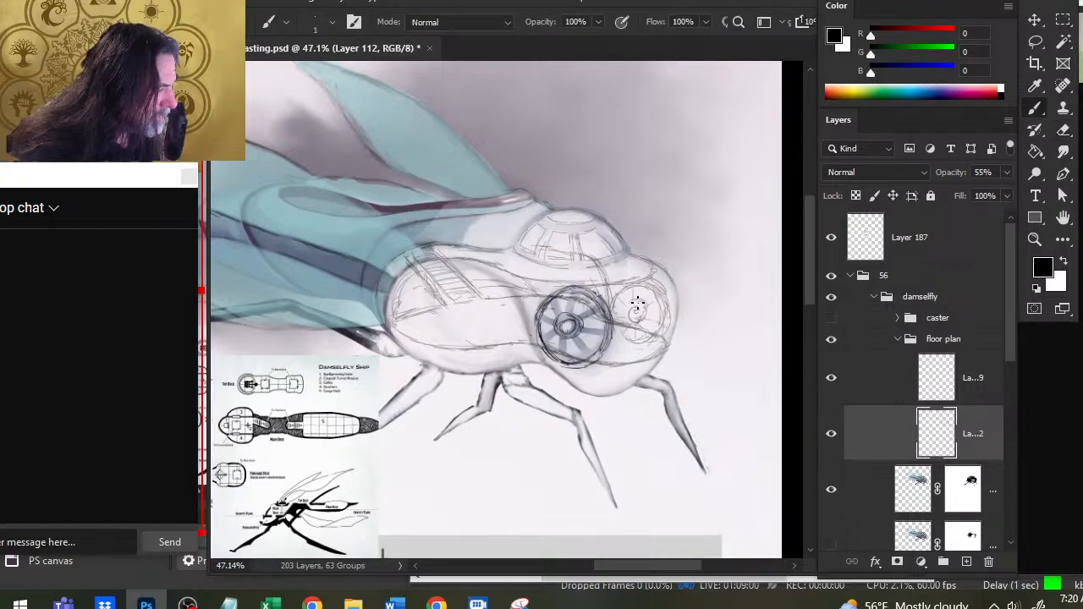
- Reposition and redraw the small round window at the front of the head, and erase excess strokes below it
key("m")
mouse_move(609, 277)
left_mouse_down()
mouse_move(611, 321)
mouse_move(666, 339)
mouse_move(671, 285)
mouse_move(655, 322)
mouse_move(620, 322)
mouse_move(633, 335)
mouse_move(645, 327)
mouse_move(625, 318)
mouse_move(663, 349)
mouse_move(628, 334)
left_mouse_up()
key("v")
key("l")
left_click(674, 331)
key("e")
key("b")
key("e")
key("b")
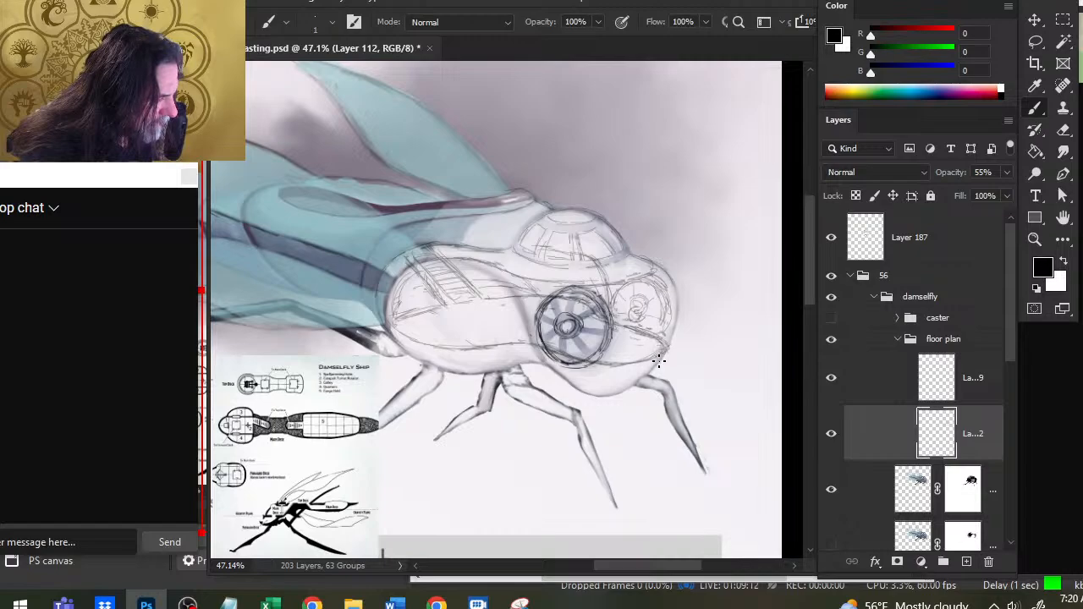
key("e")
left_click_drag(633, 333, 661, 344)
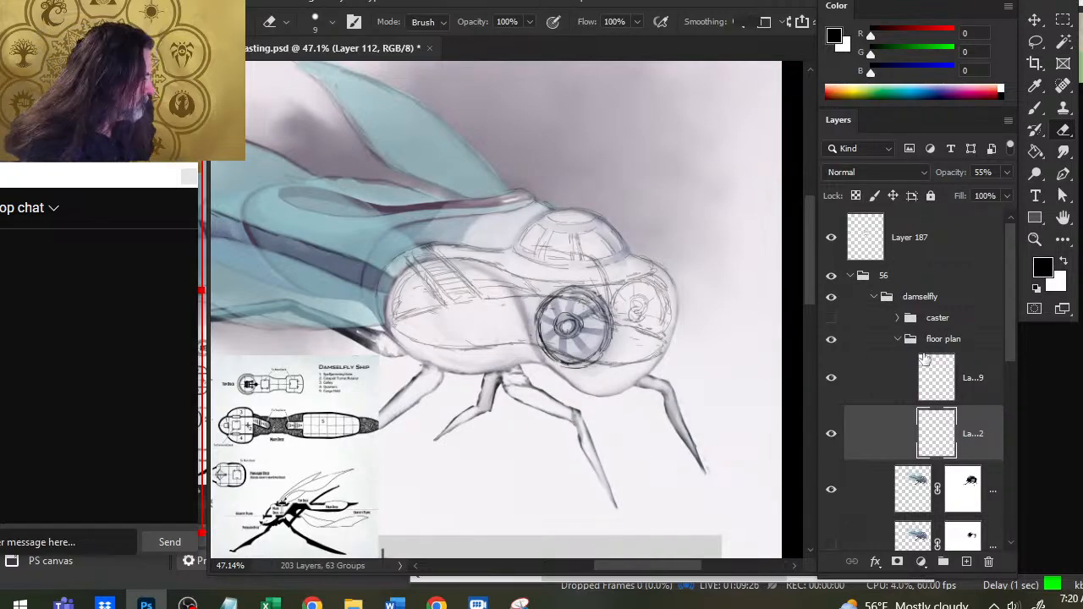
- Show the caster group and move the caster figure up into the dome
left_click(831, 317)
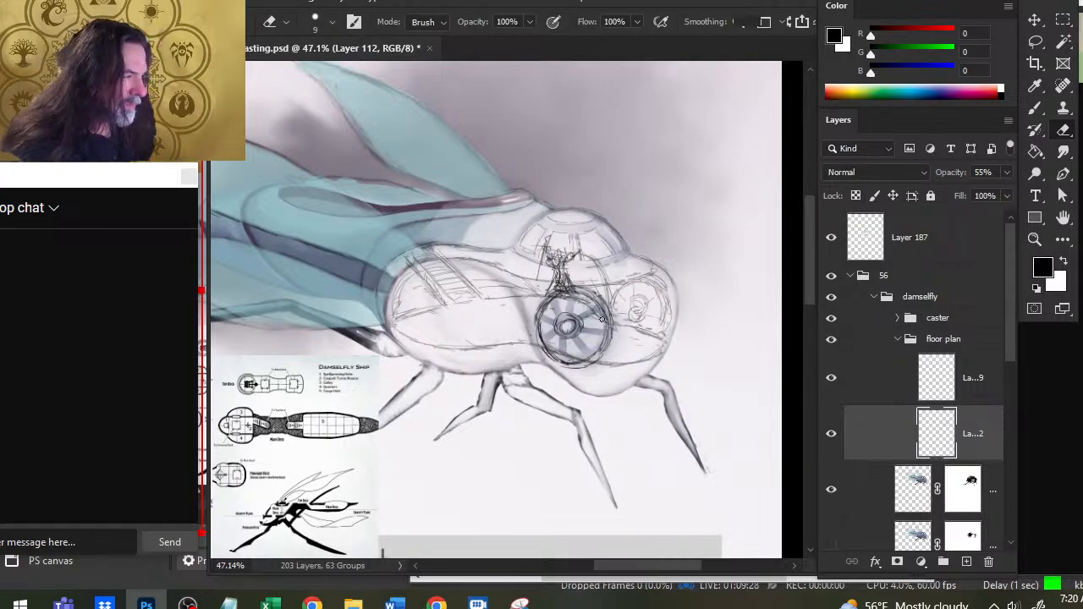
left_click(927, 318)
key("v")
mouse_move(631, 365)
left_mouse_down()
mouse_move(650, 325)
mouse_move(669, 320)
left_mouse_up()
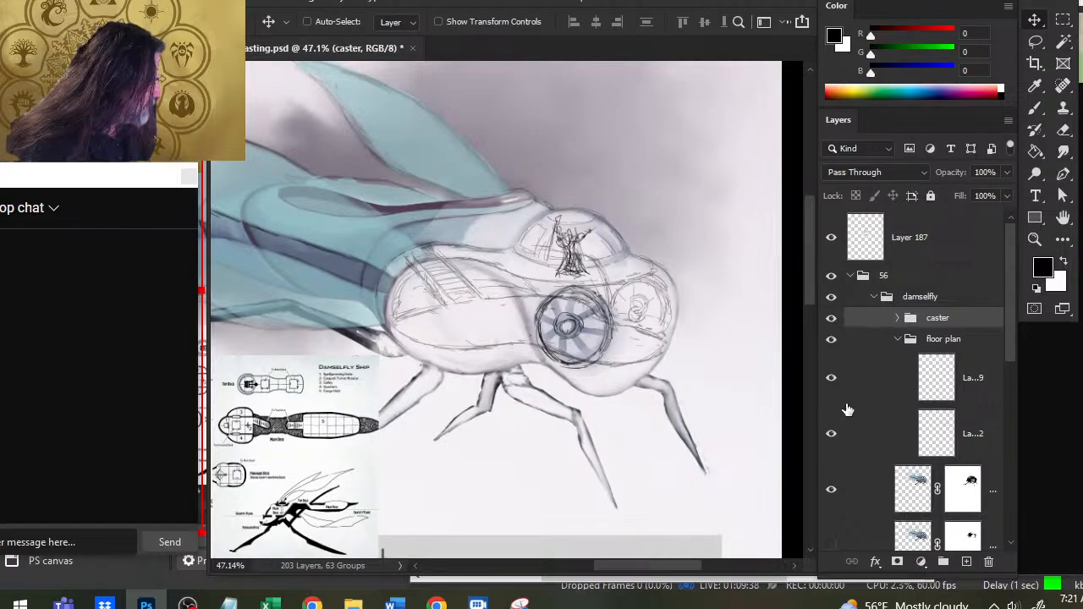
- Hide the large round window's line layer and add a new layer above Layer 112 for brush work
left_click(829, 382)
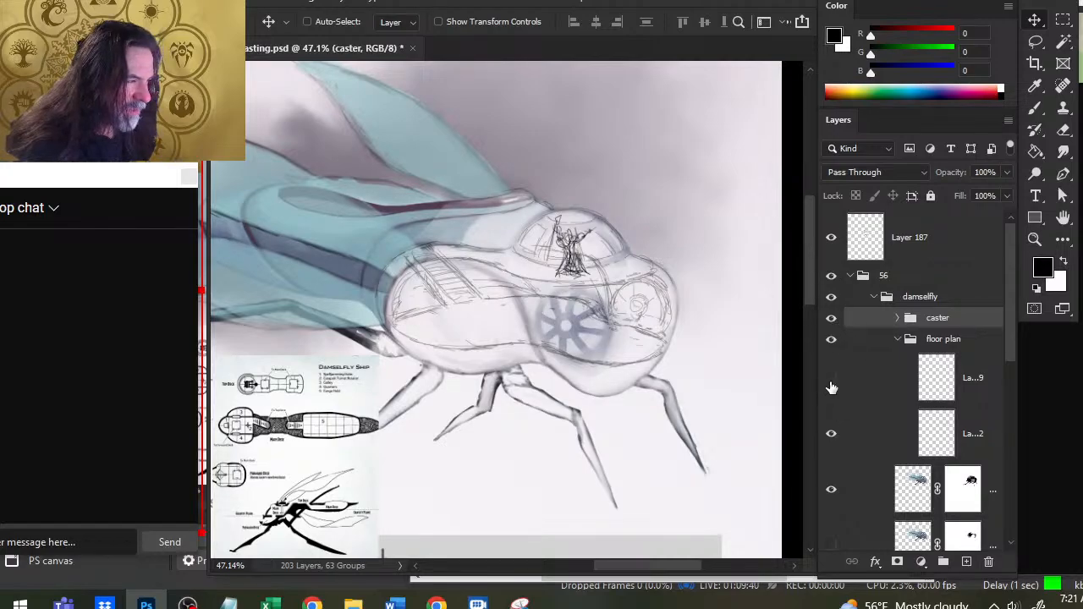
left_click(879, 454)
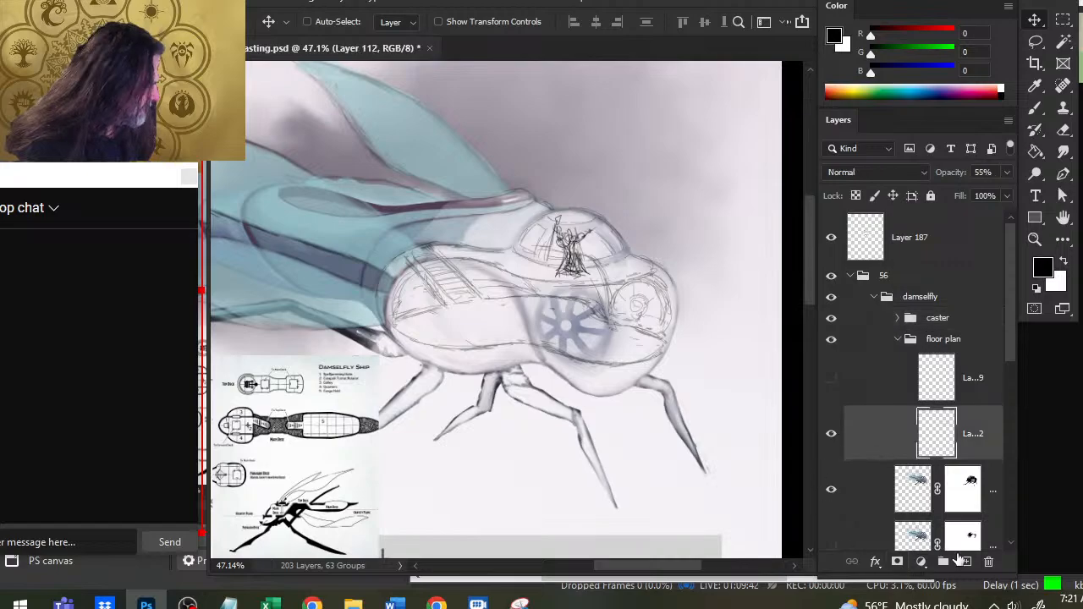
left_click(967, 561)
key("b")
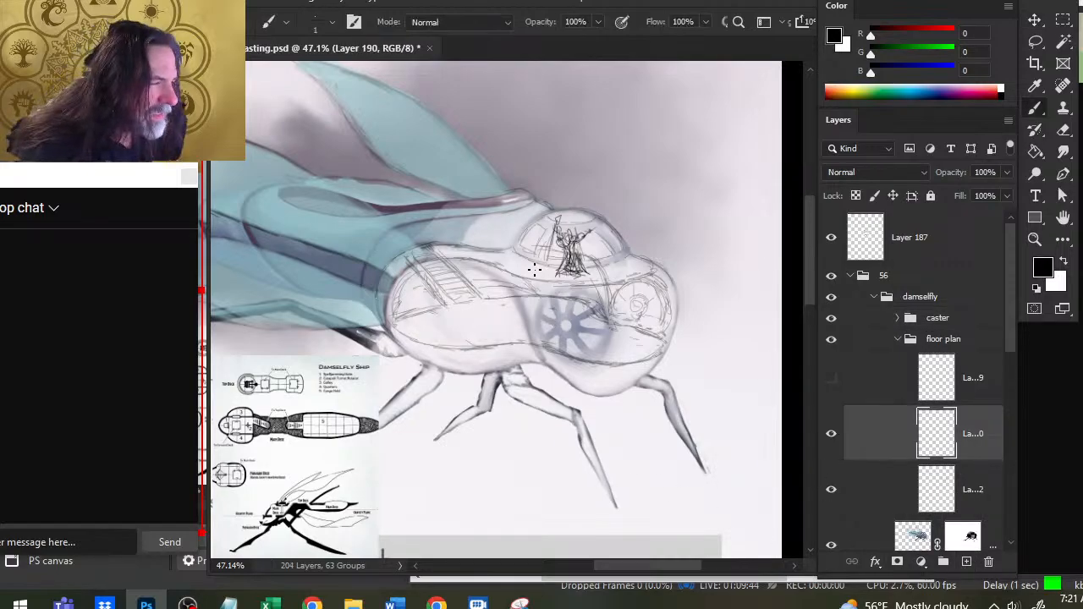
mouse_move(514, 271)
left_mouse_down()
mouse_move(563, 287)
mouse_move(630, 262)
mouse_move(593, 269)
mouse_move(523, 262)
left_mouse_up()
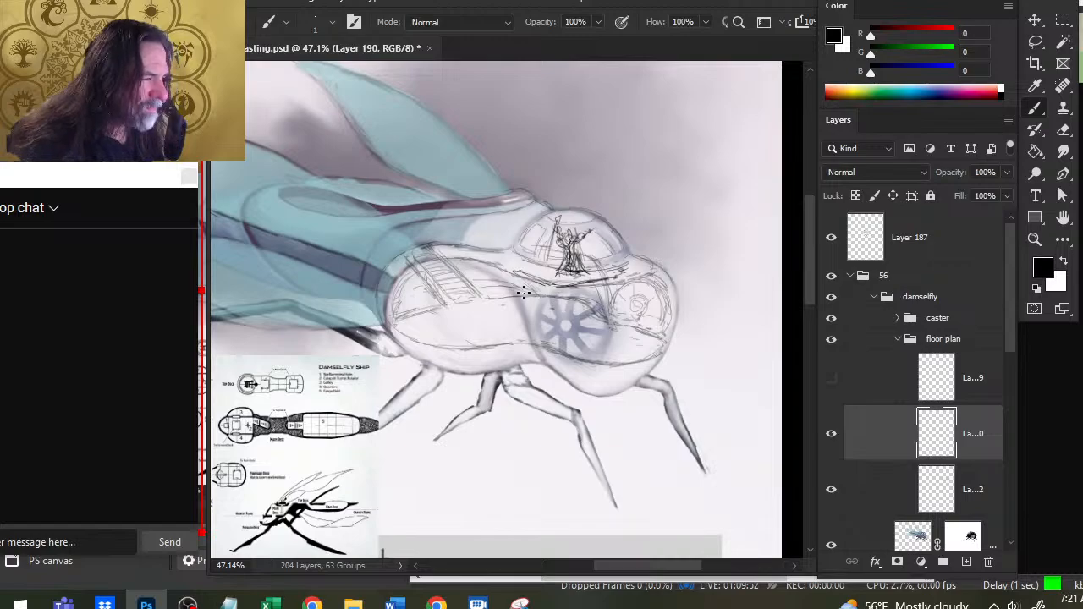
key("Delete")
key("ctrl+z")
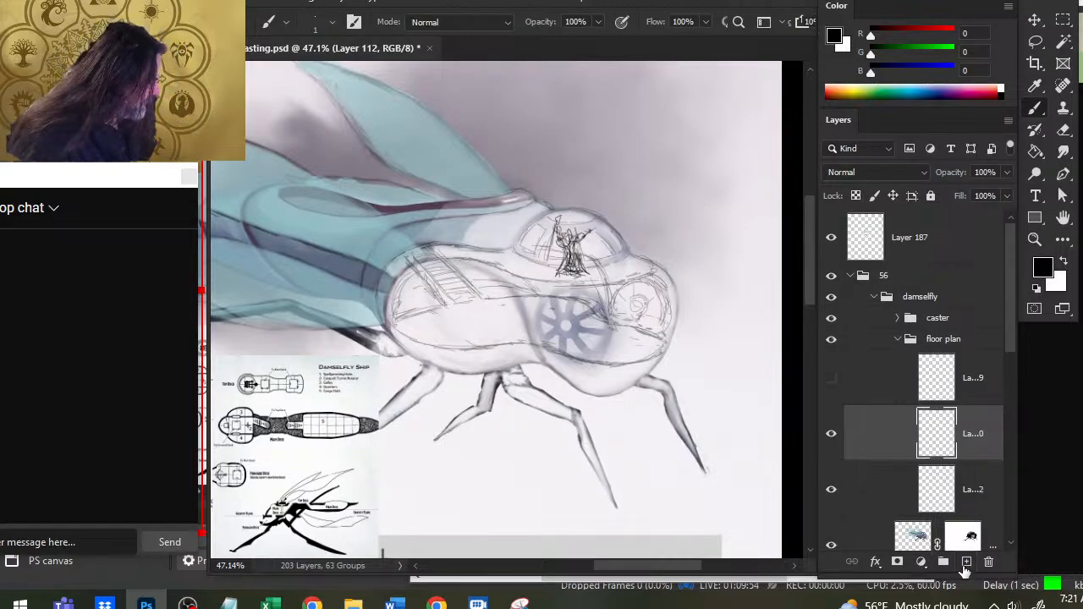
- On Layer 190, draw a flat elliptical platform under the caster's feet and shift it into line with the dome's base
mouse_move(529, 251)
left_mouse_down()
mouse_move(552, 263)
mouse_move(542, 267)
mouse_move(584, 271)
mouse_move(622, 257)
mouse_move(563, 242)
mouse_move(513, 252)
mouse_move(550, 264)
mouse_move(584, 241)
mouse_move(558, 243)
mouse_move(593, 268)
mouse_move(550, 262)
mouse_move(592, 280)
left_mouse_up()
key("v")
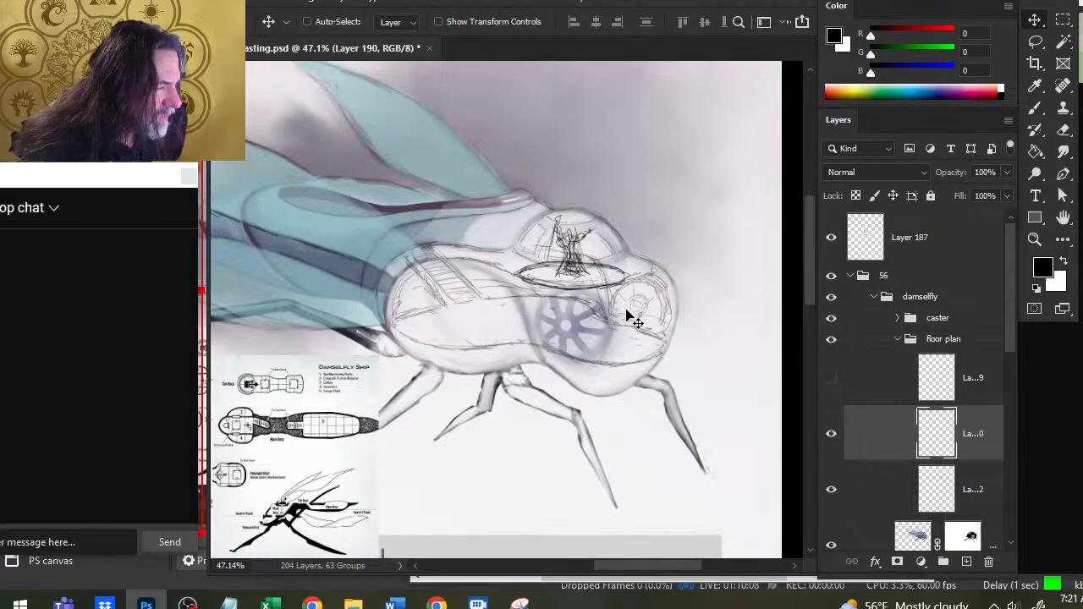
left_click_drag(611, 296, 614, 299)
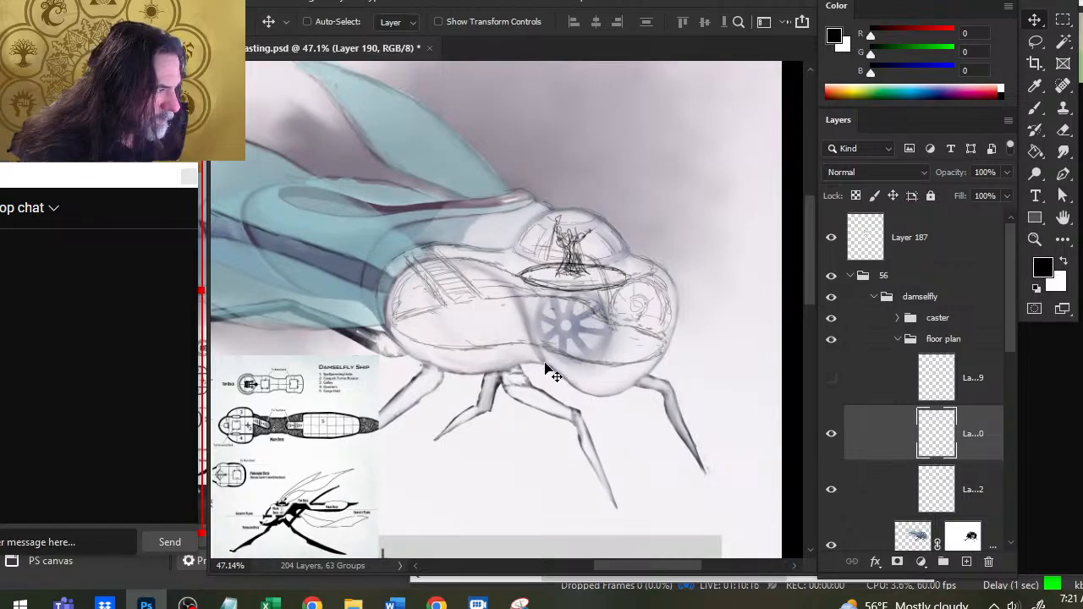
key("b")
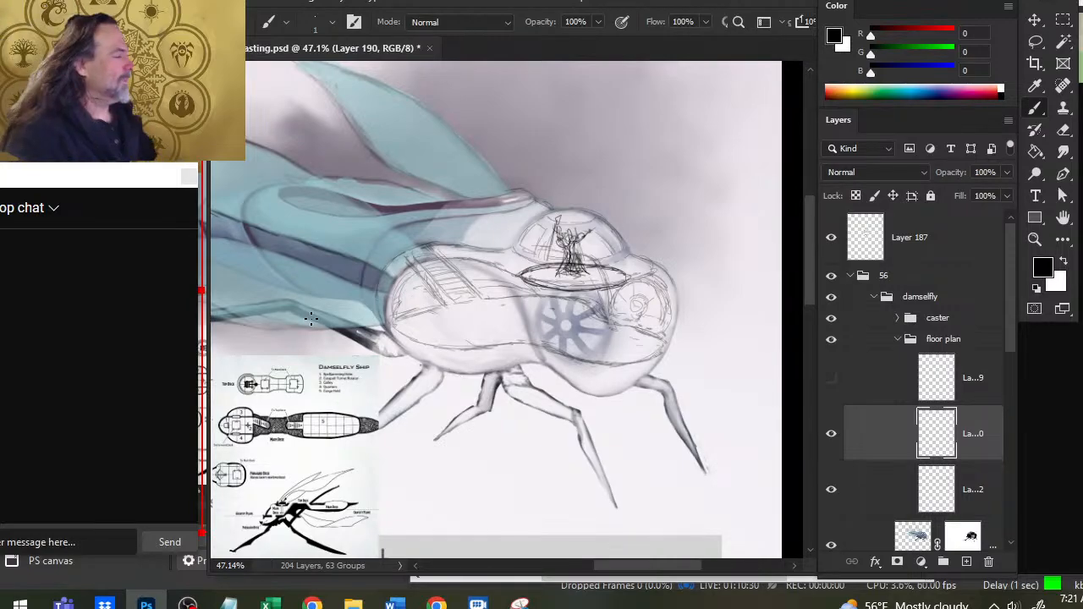
key("v")
mouse_move(602, 295)
left_mouse_down()
mouse_move(633, 310)
mouse_move(627, 339)
mouse_move(634, 321)
left_mouse_up()
- Sketch an angular outline around the caster's feet in the middle of the elliptical platform
key("b")
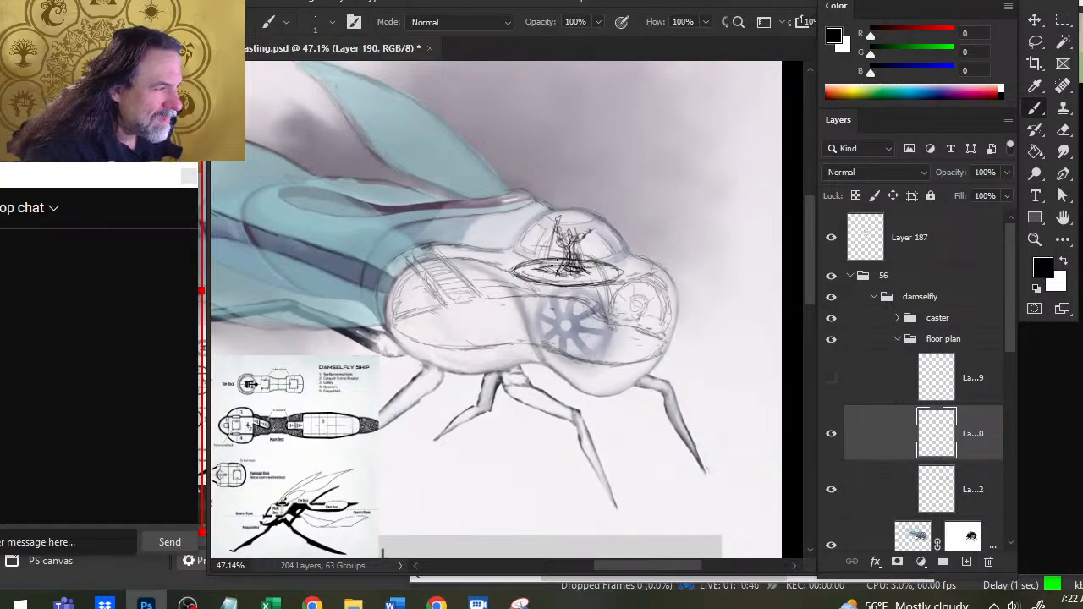
key("e")
key("b")
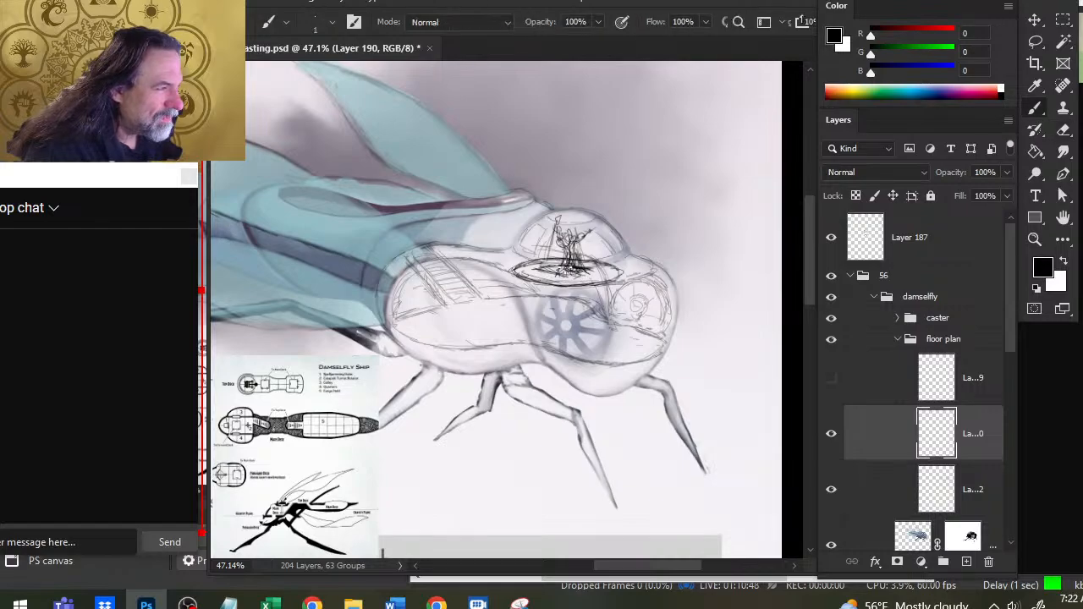
left_click_drag(573, 277, 594, 272)
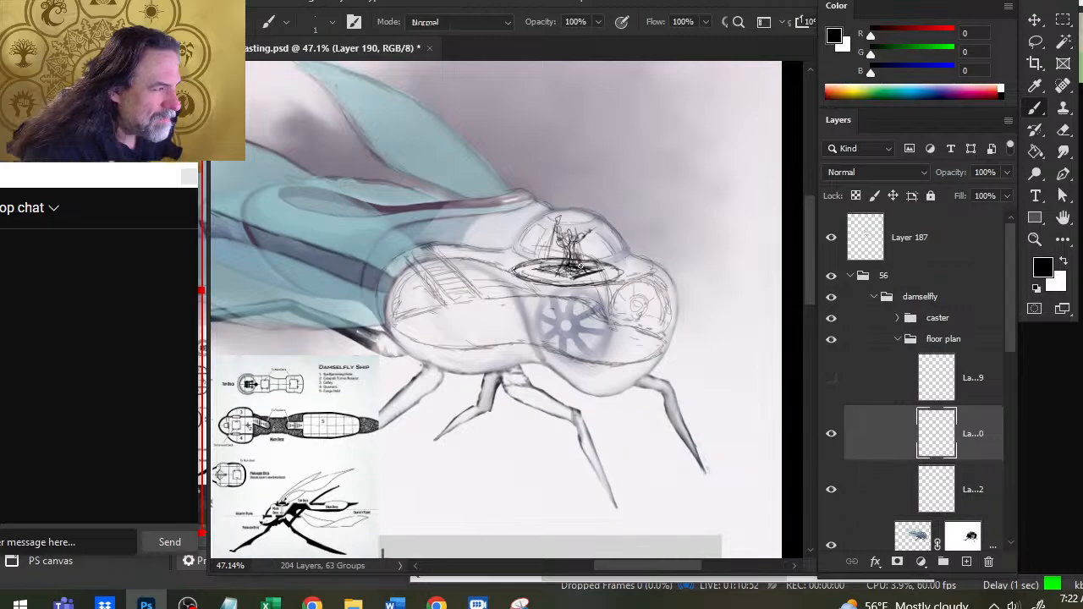
key("e")
key("b")
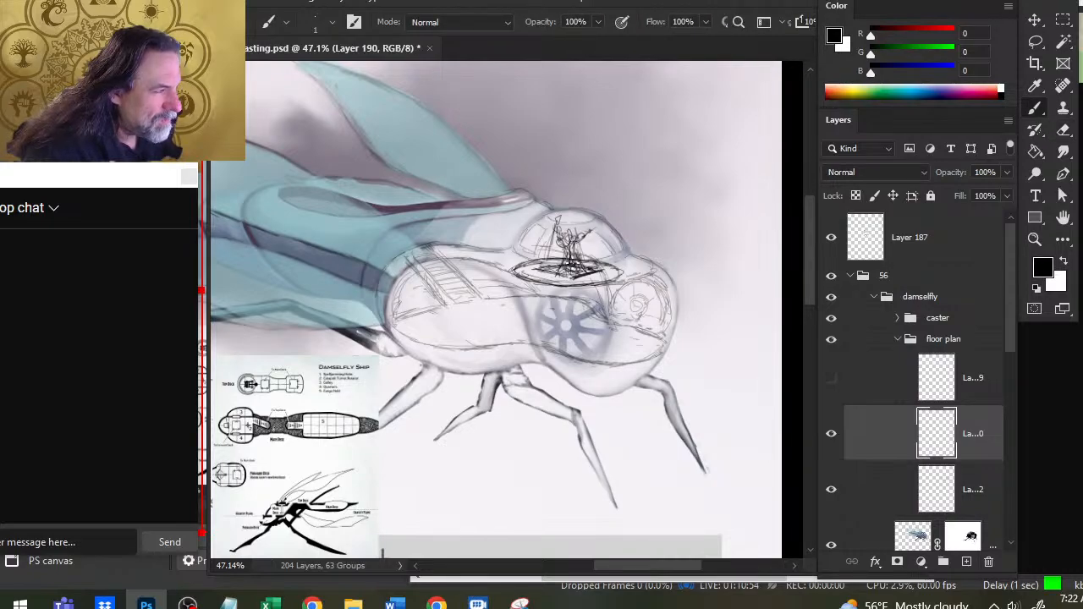
- Clean up the elliptical platform by erasing its pointed rear end and redrawing a rounder rim
key("e")
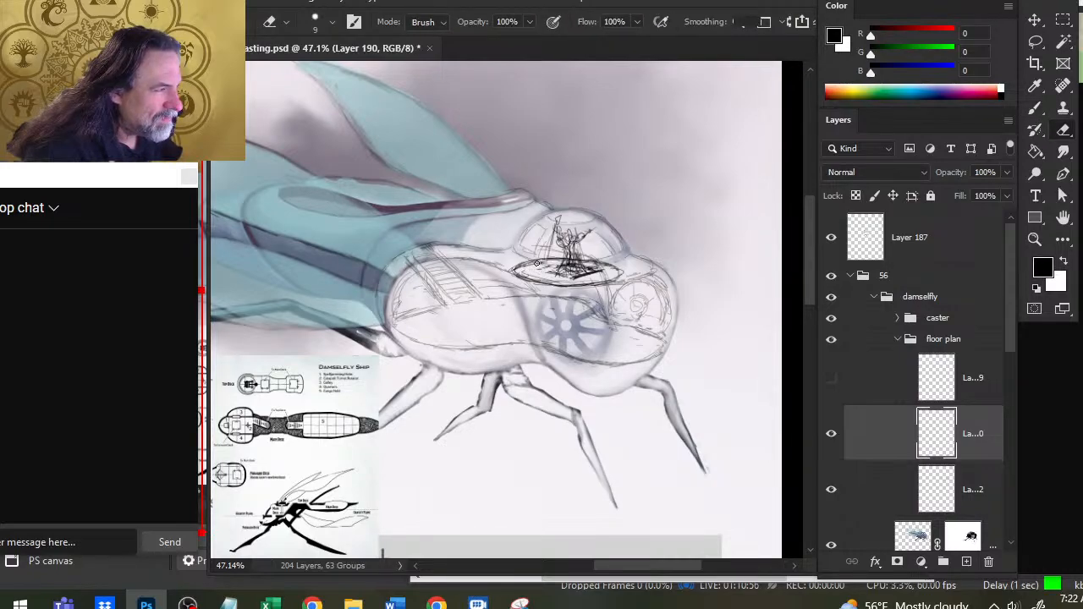
key("b")
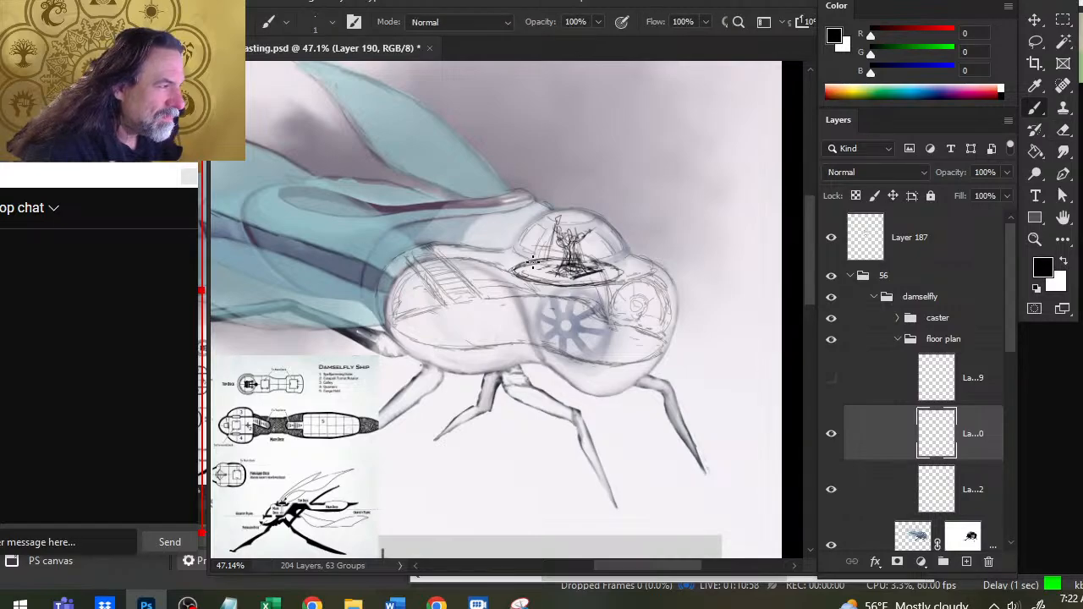
key("e")
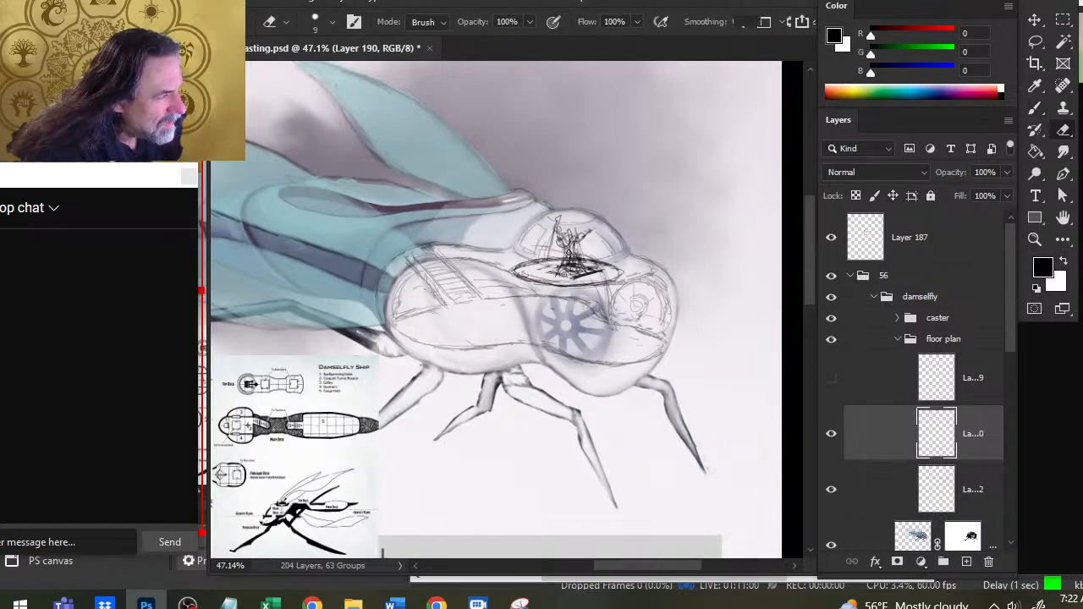
key("b")
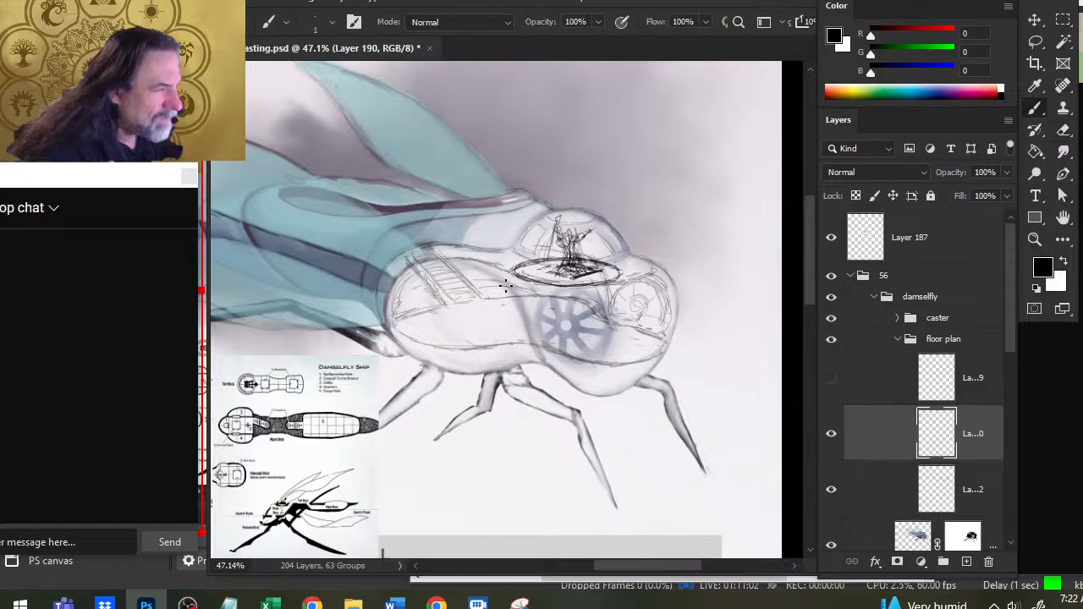
key("e")
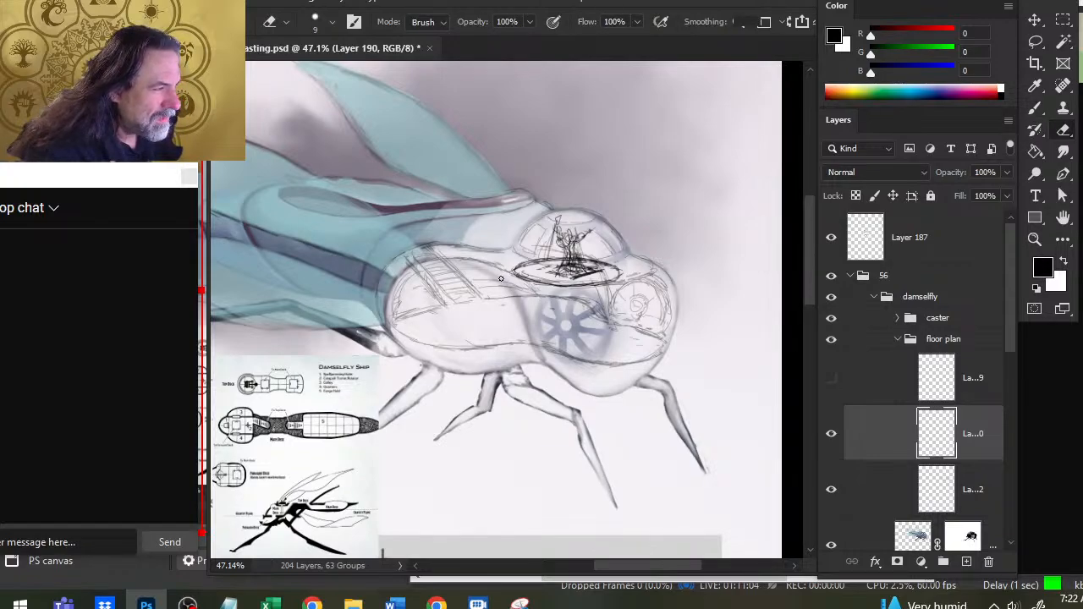
key("b")
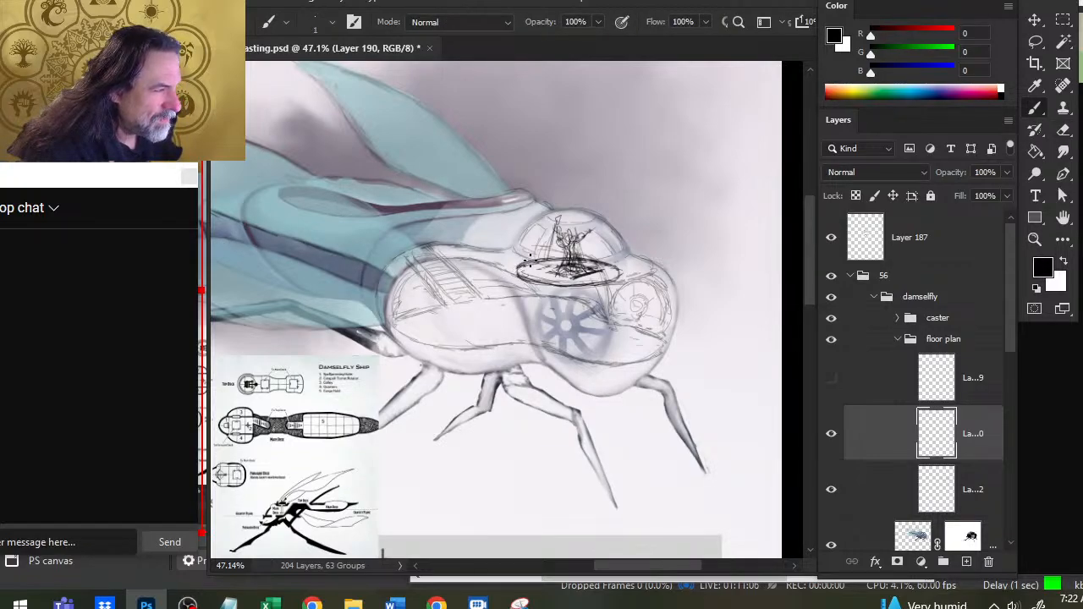
key("e")
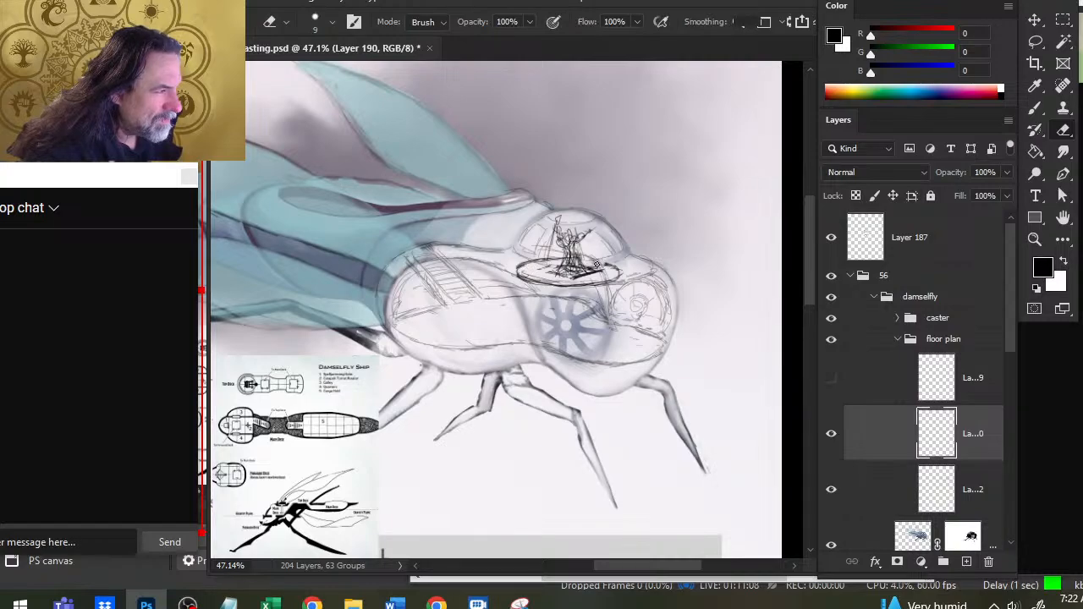
key("b")
mouse_move(591, 260)
left_mouse_down()
mouse_move(619, 271)
mouse_move(552, 260)
mouse_move(518, 272)
left_mouse_up()
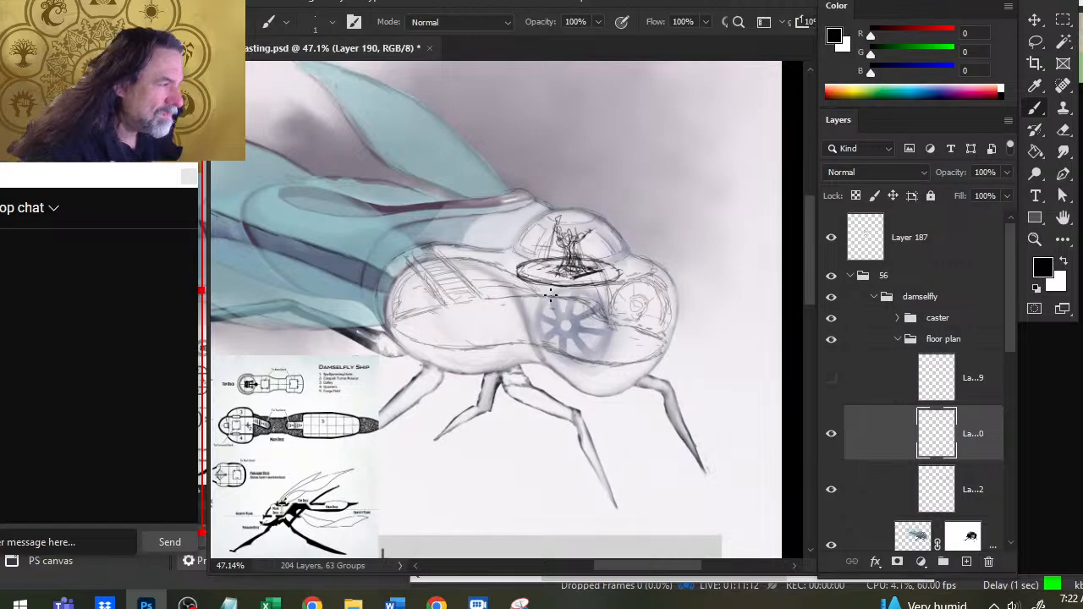
key("e")
- Lasso the detail in the middle of the platform, nudge it into place, and deselect it
key("l")
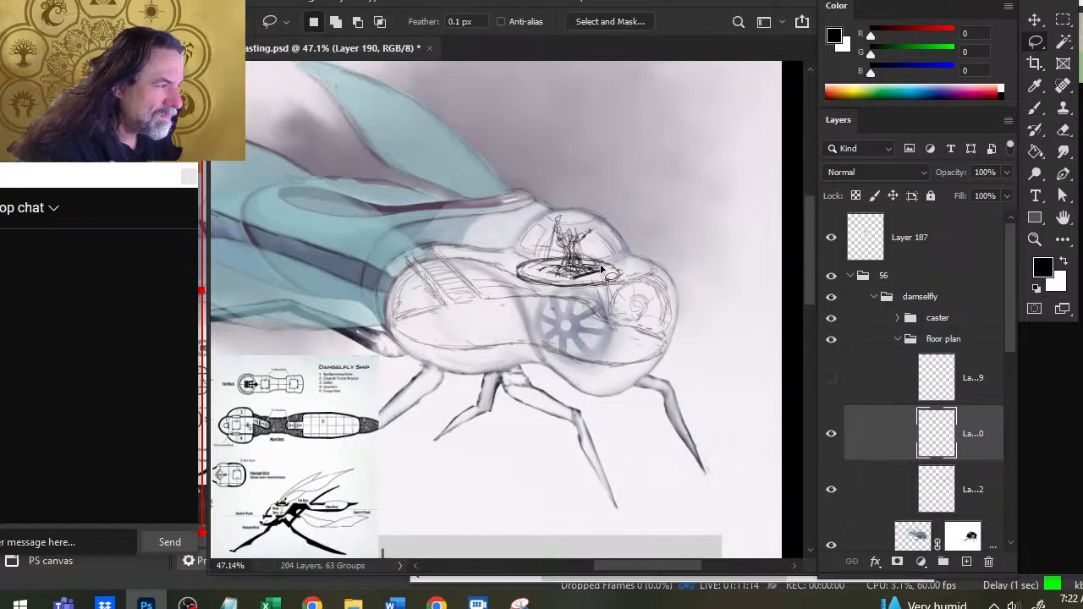
key("v")
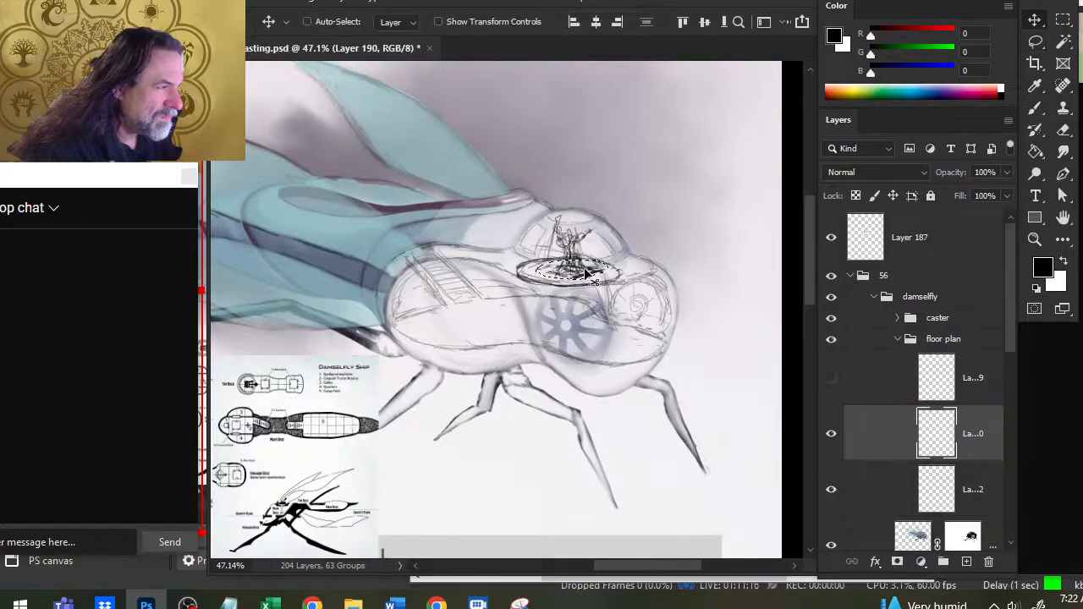
left_click_drag(603, 269, 592, 273)
key("ctrl+d")
key("l")
key("b")
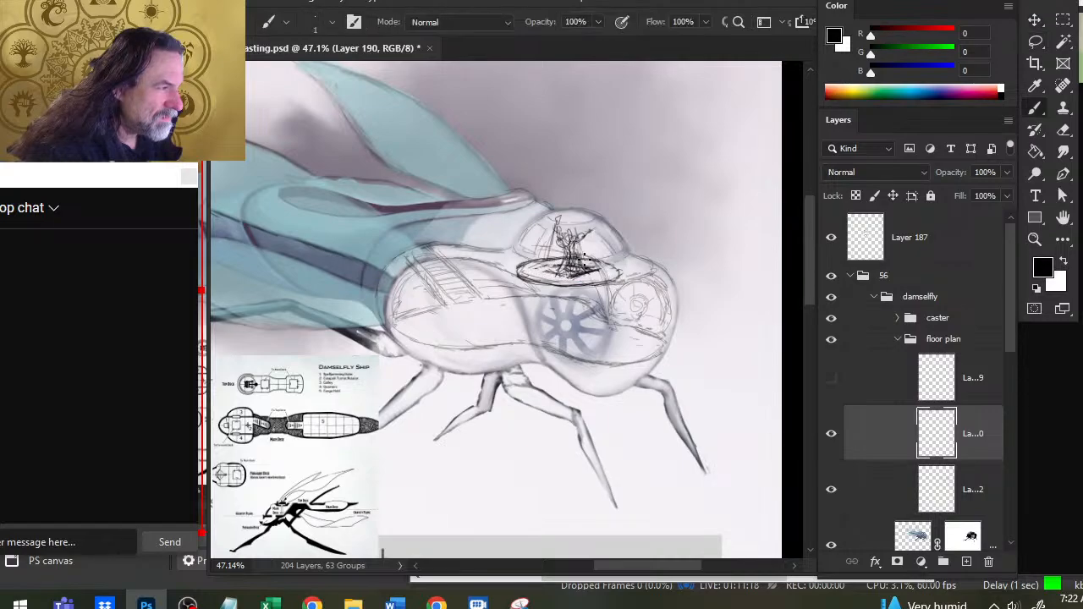
key("l")
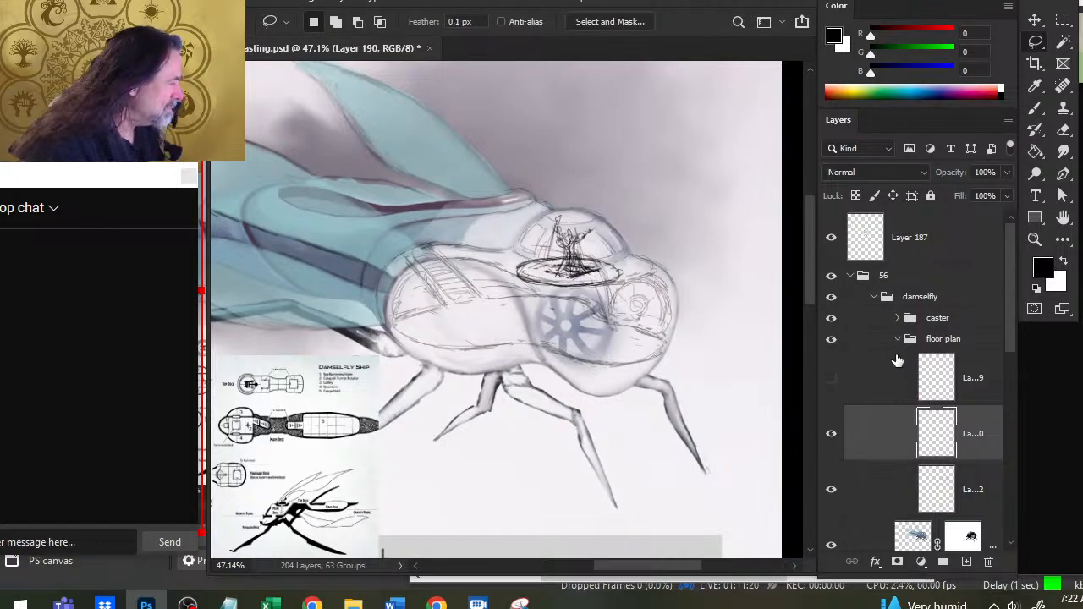
- Nudge the caster group to stand centred on the platform, and compare Layer 190 with the large round window briefly shown
left_click(863, 323)
key("v")
left_click_drag(665, 322, 667, 311)
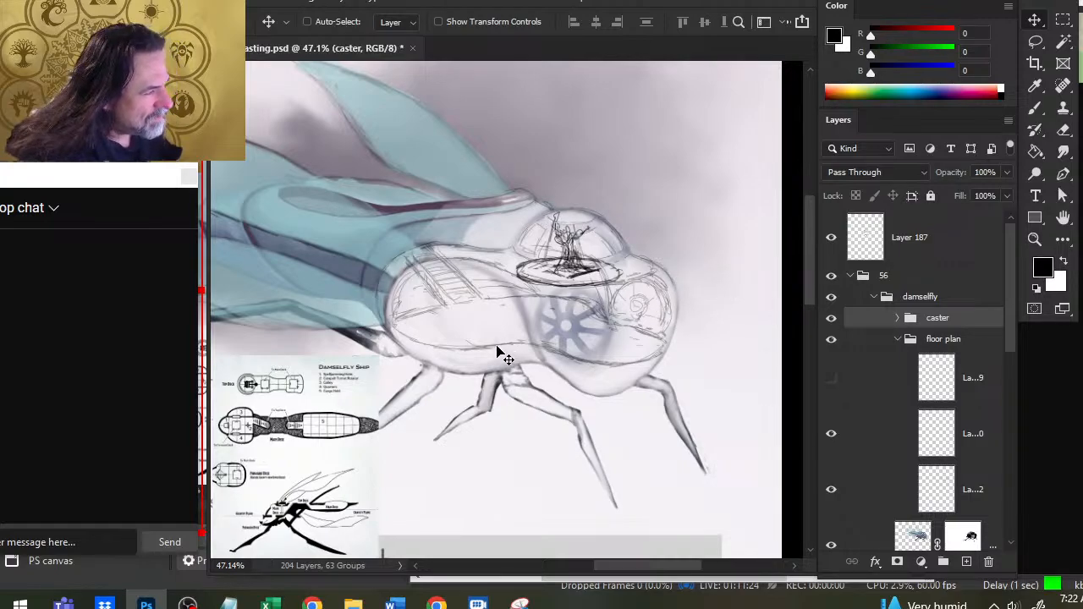
key("e")
left_click(858, 432)
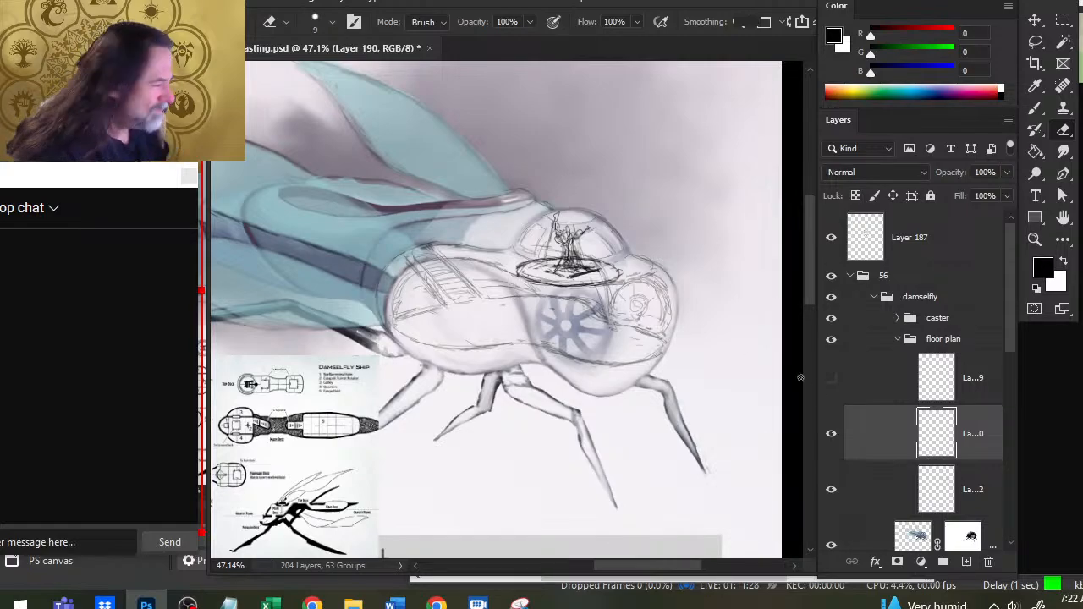
left_click(831, 377)
left_click(831, 377)
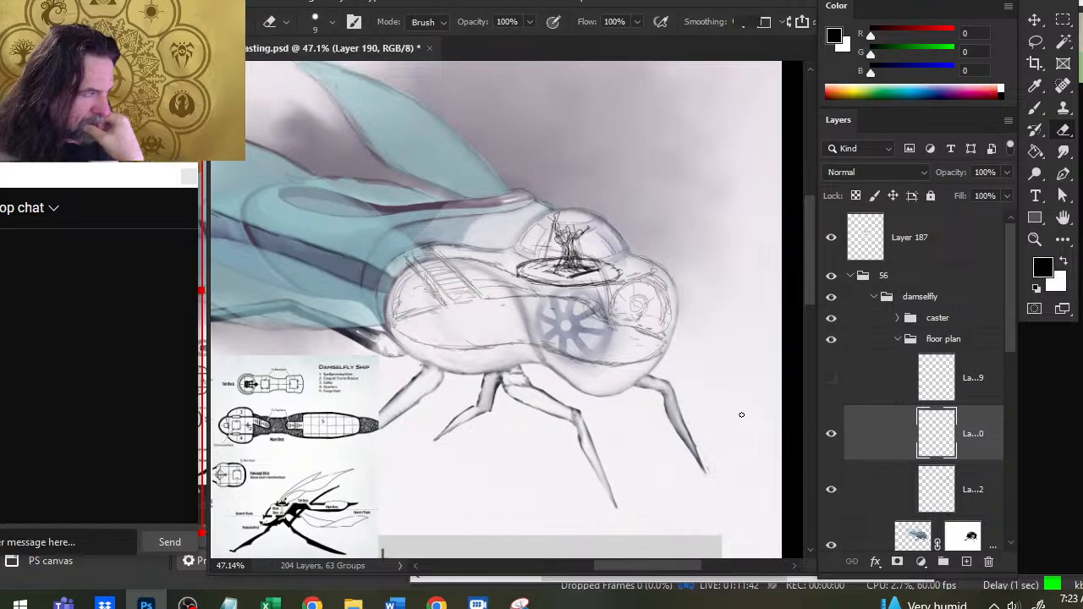
- Select the caster group together with Layer 190 and move both from the dome down to the lower deck
left_click(874, 319)
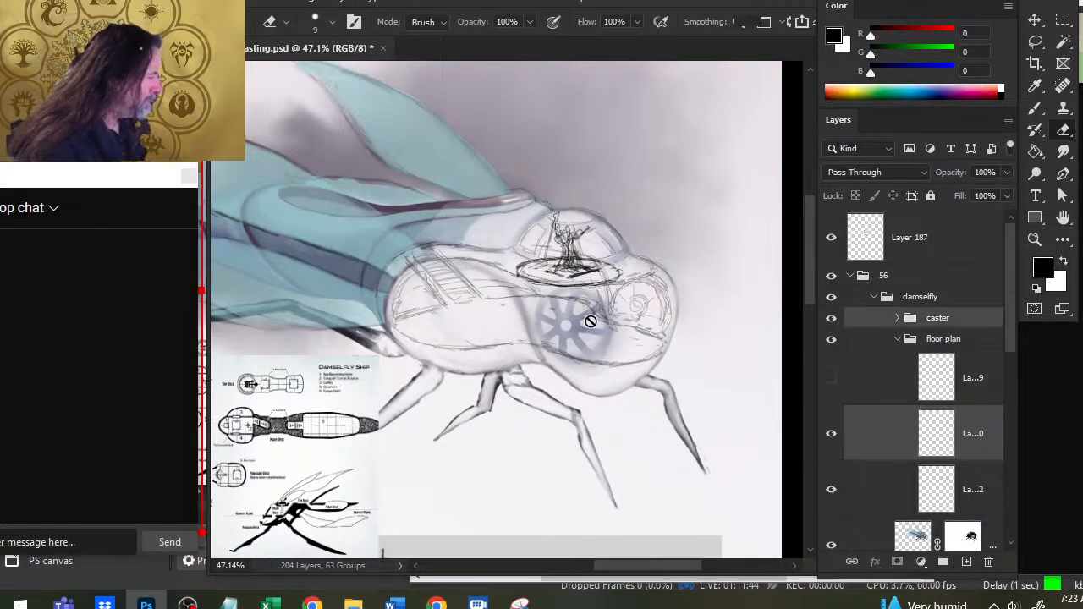
key("v")
mouse_move(649, 330)
left_mouse_down()
mouse_move(652, 383)
mouse_move(665, 356)
mouse_move(644, 392)
left_mouse_up()
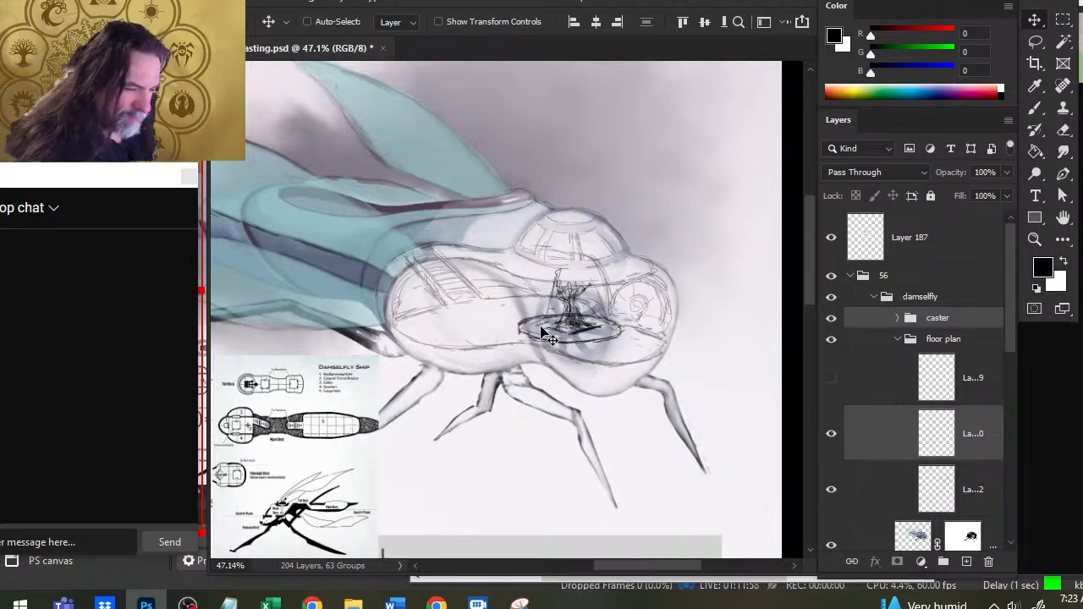
mouse_move(619, 385)
left_mouse_down()
mouse_move(612, 375)
mouse_move(617, 382)
left_mouse_up()
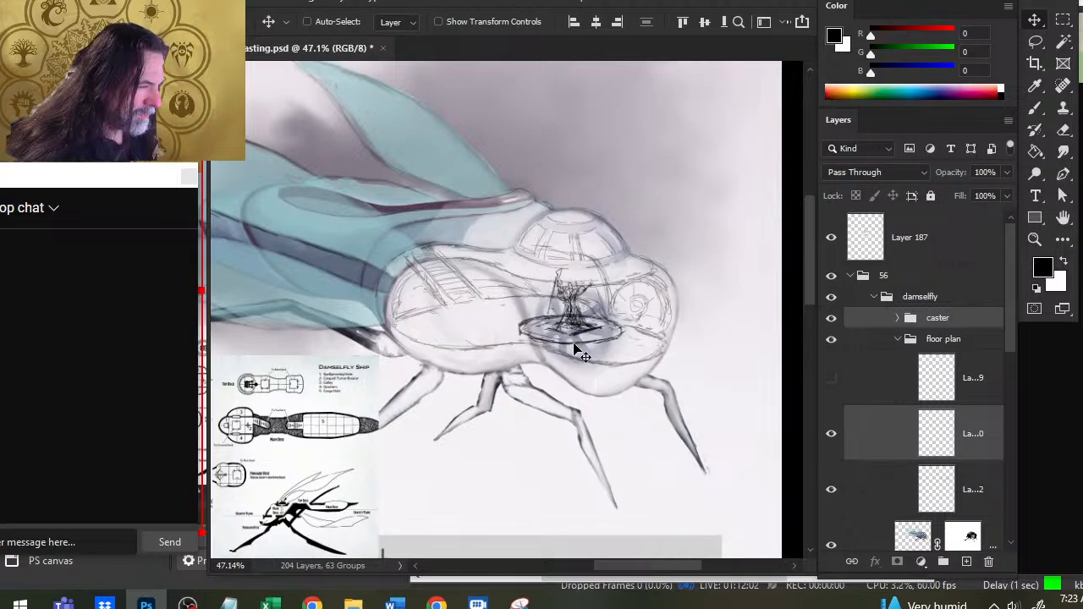
key("l")
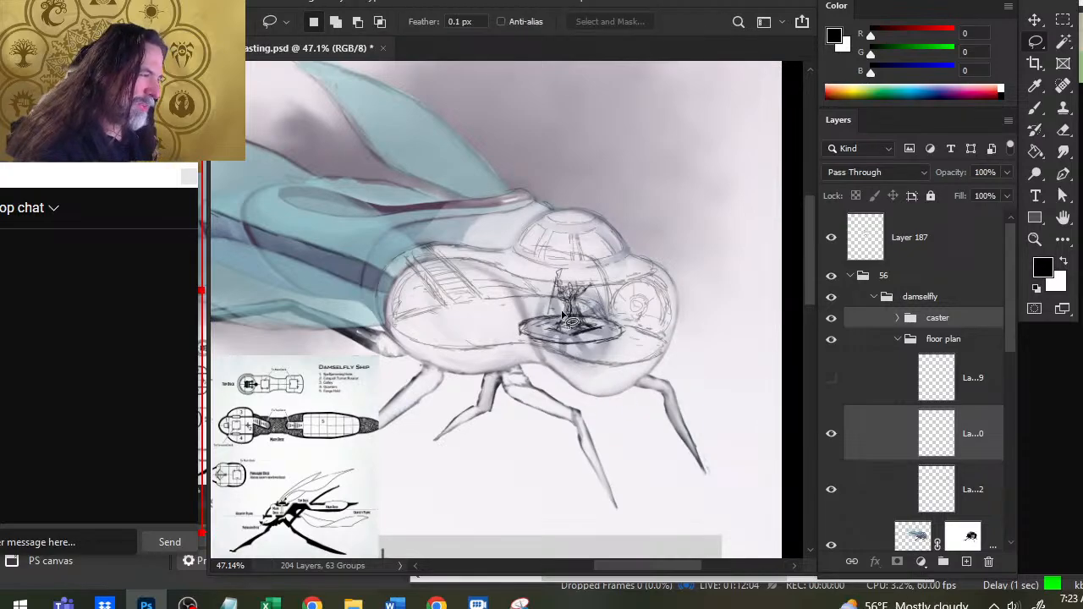
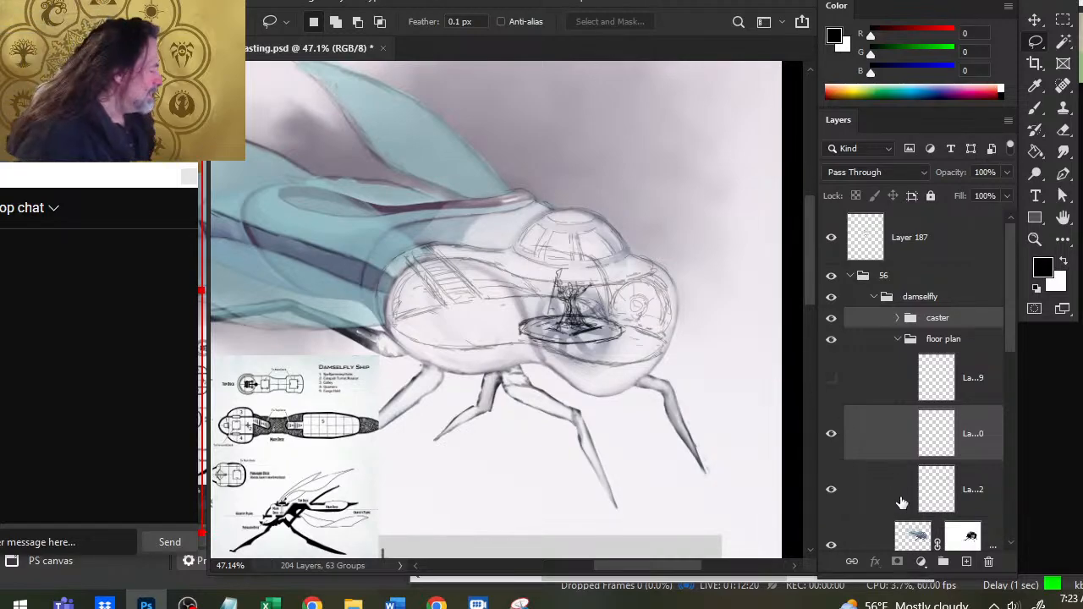
- Add a new layer below Layer 190 in the floor plan group and sketch a dividing wall line from the stairs' foot to the caster platform
left_click(899, 500)
left_click(966, 563)
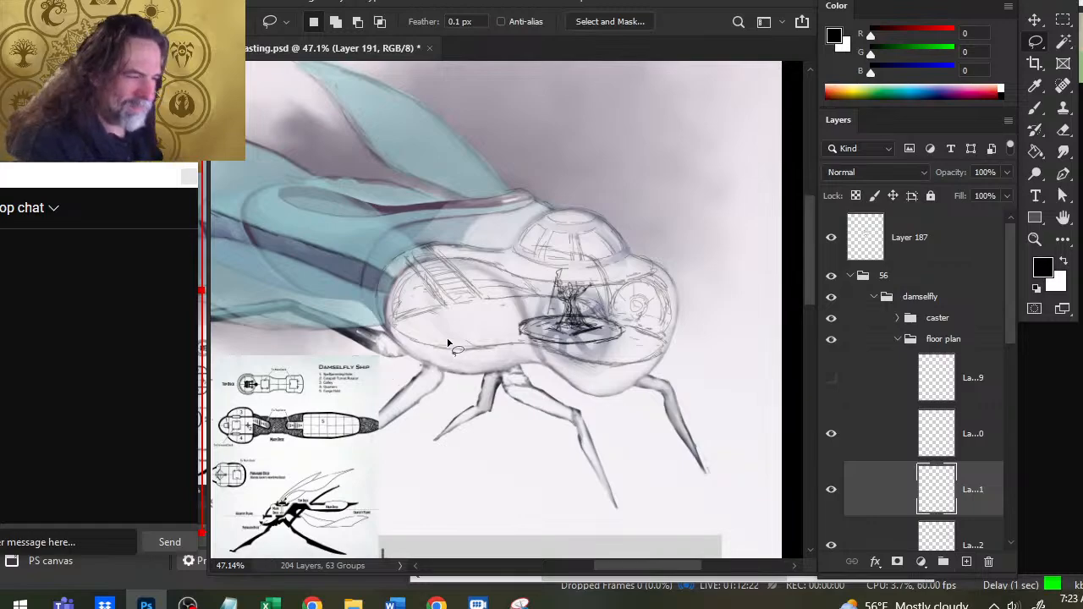
key("b")
mouse_move(449, 315)
left_mouse_down()
mouse_move(440, 317)
mouse_move(530, 340)
mouse_move(484, 338)
left_mouse_up()
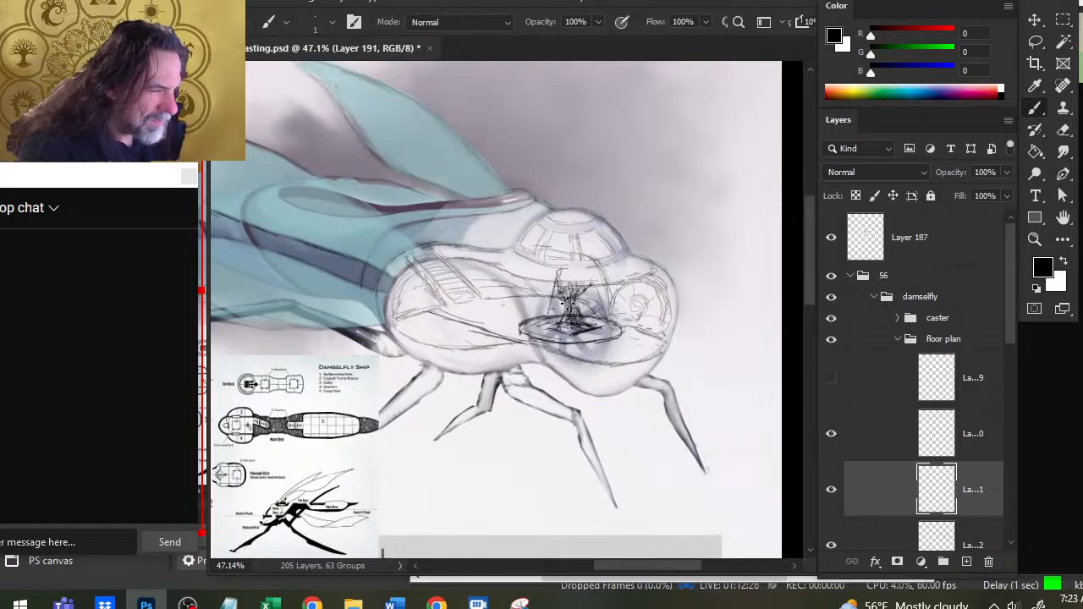
mouse_move(513, 300)
left_mouse_down()
mouse_move(495, 300)
mouse_move(572, 312)
mouse_move(506, 301)
mouse_move(546, 315)
mouse_move(436, 313)
left_mouse_up()
key("e")
key("b")
key("e")
key("b")
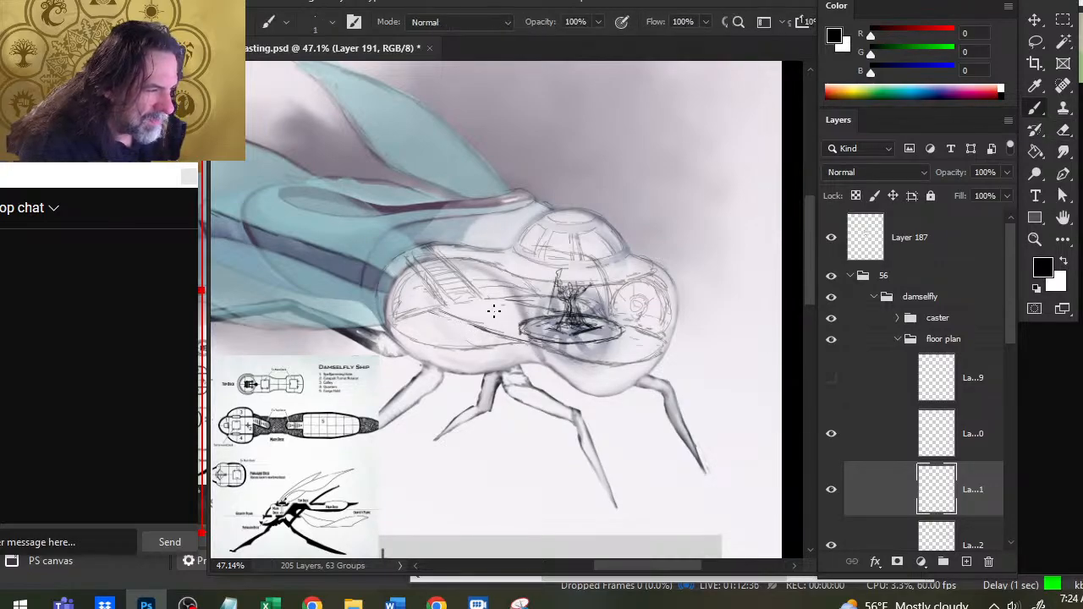
- Sketch the curved front deck edge around the caster platform on the new layer, erasing and redrawing stray parts along its near side
left_click_drag(538, 306, 493, 299)
key("e")
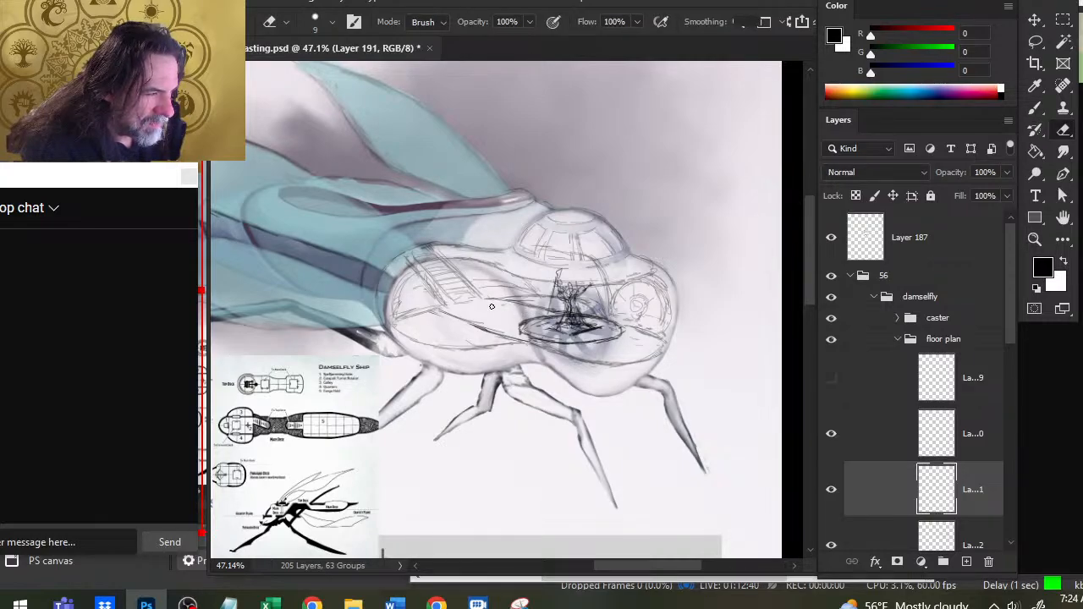
key("b")
mouse_move(501, 299)
left_mouse_down()
mouse_move(647, 332)
mouse_move(602, 366)
mouse_move(558, 371)
mouse_move(484, 350)
left_mouse_up()
key("e")
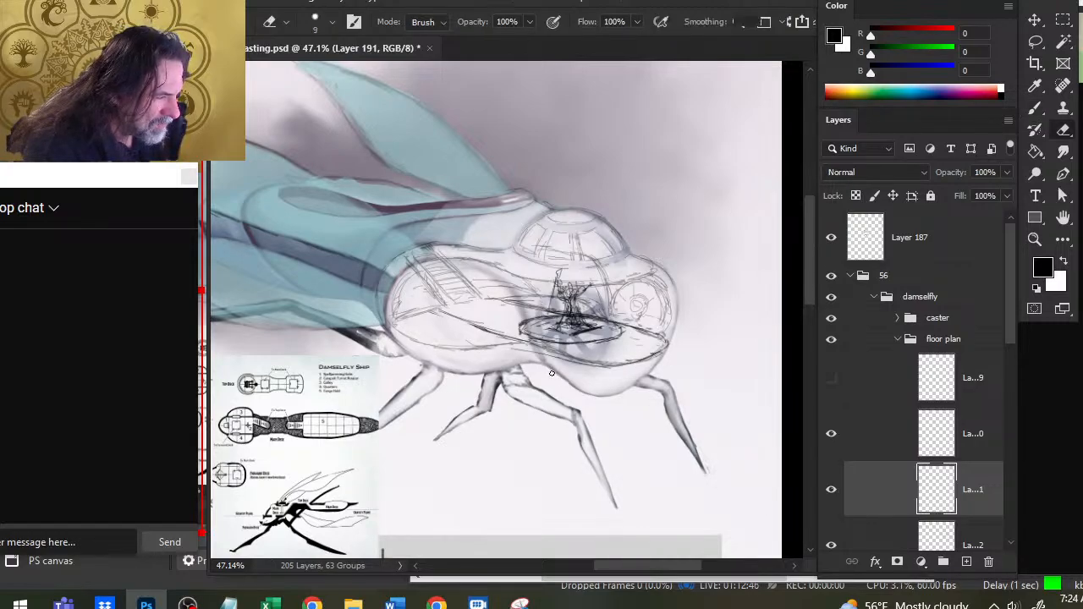
left_click_drag(550, 358, 601, 366)
key("b")
mouse_move(511, 342)
left_mouse_down()
mouse_move(576, 357)
mouse_move(485, 345)
left_mouse_up()
- Erase an opening in the middle of the dividing wall line, redraw its rear stub, and draw the rear deck's curved edge
key("e")
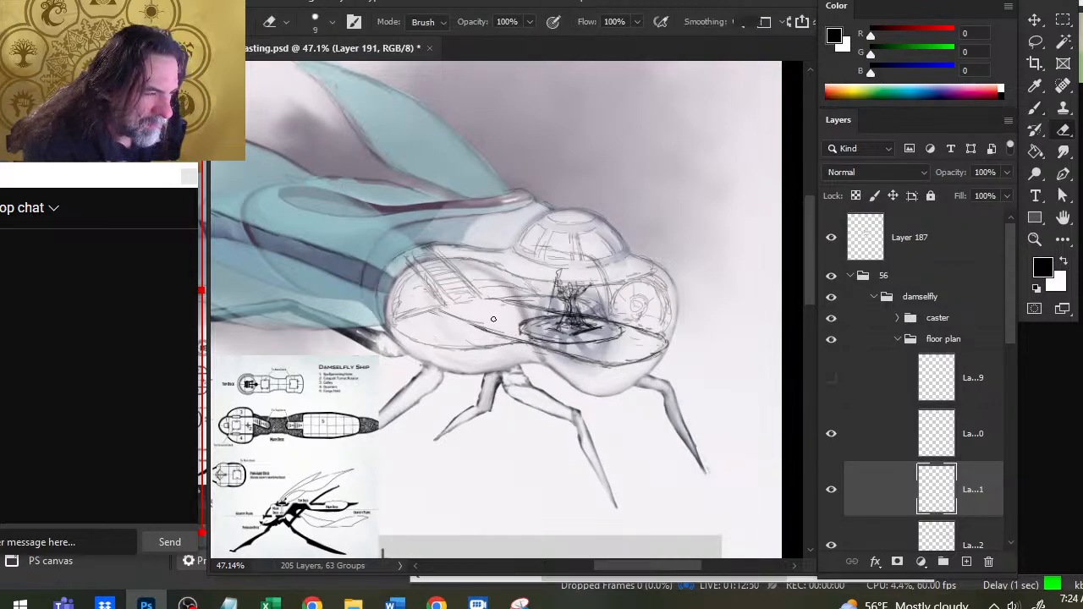
key("b")
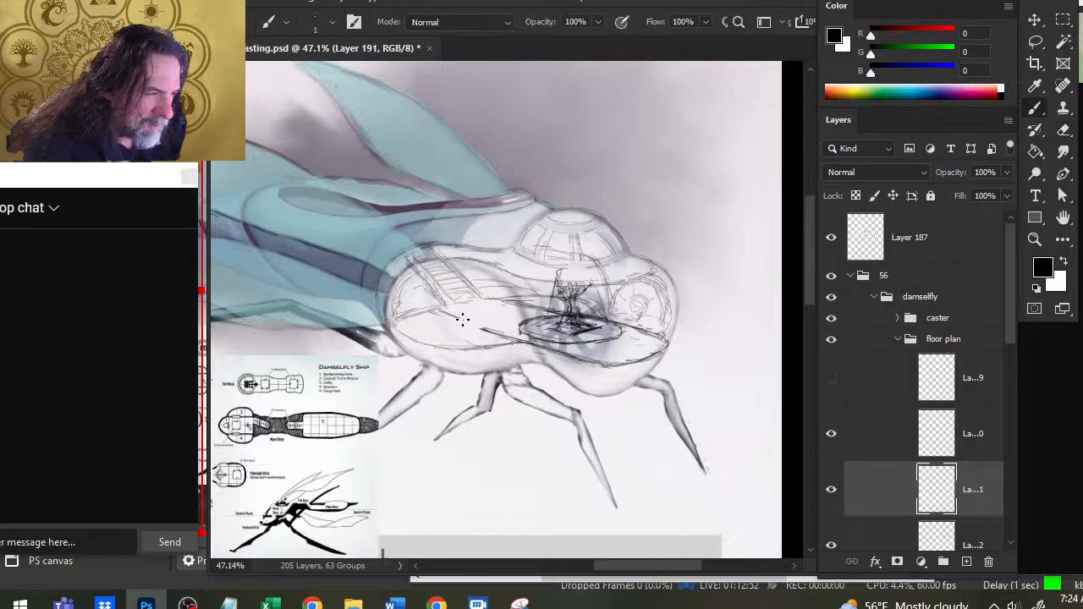
mouse_move(462, 315)
left_mouse_down()
mouse_move(442, 310)
mouse_move(462, 318)
left_mouse_up()
key("e")
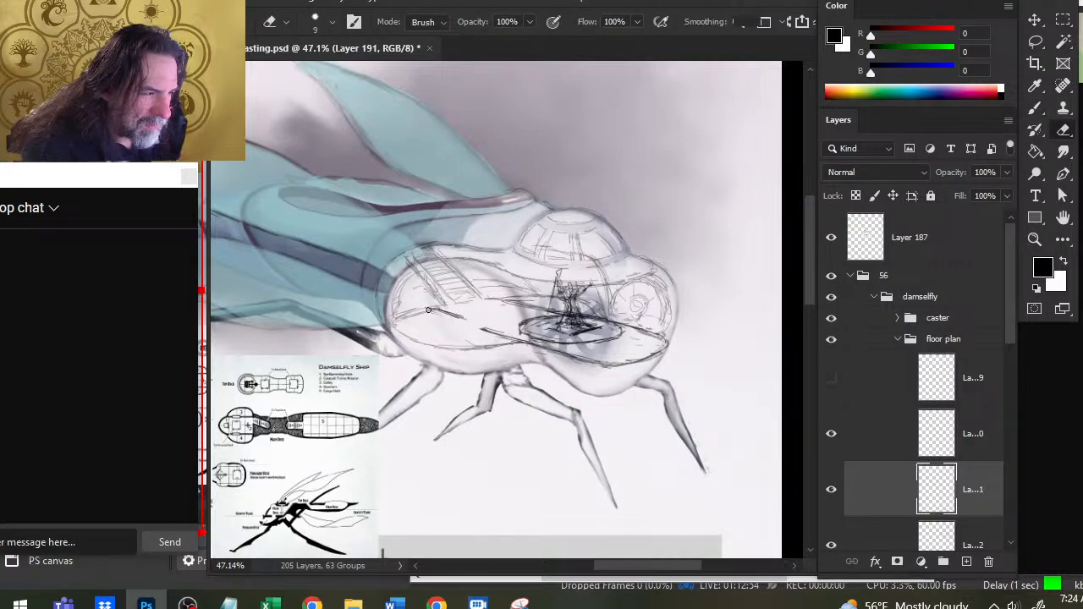
key("b")
left_click_drag(393, 317, 424, 311)
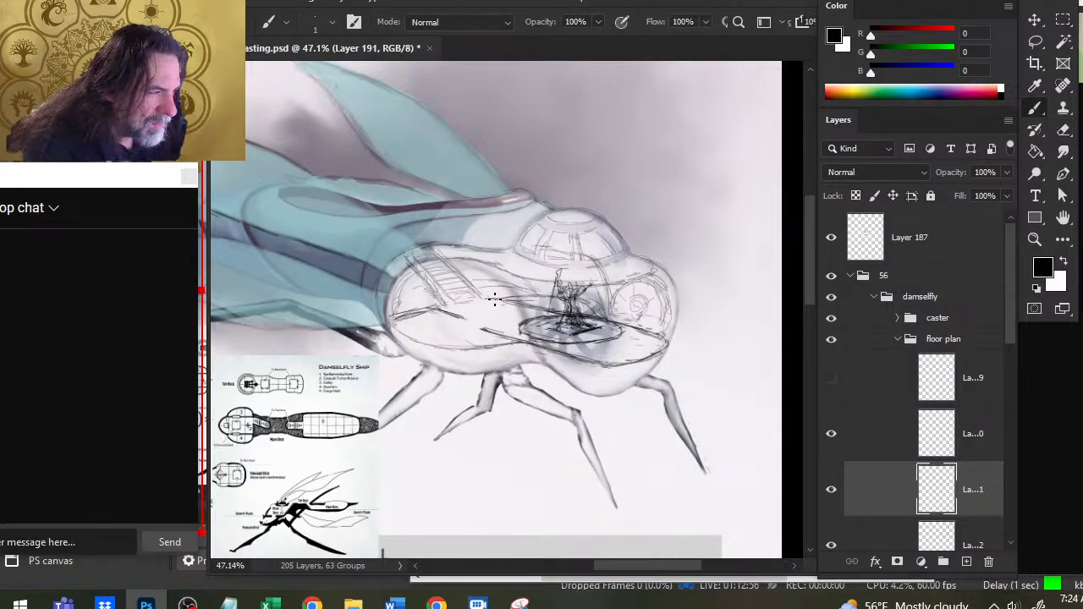
- Draw the far wall line from beside the stairs to behind the caster and tidy both wall ends at the opening
left_click_drag(494, 298, 592, 309)
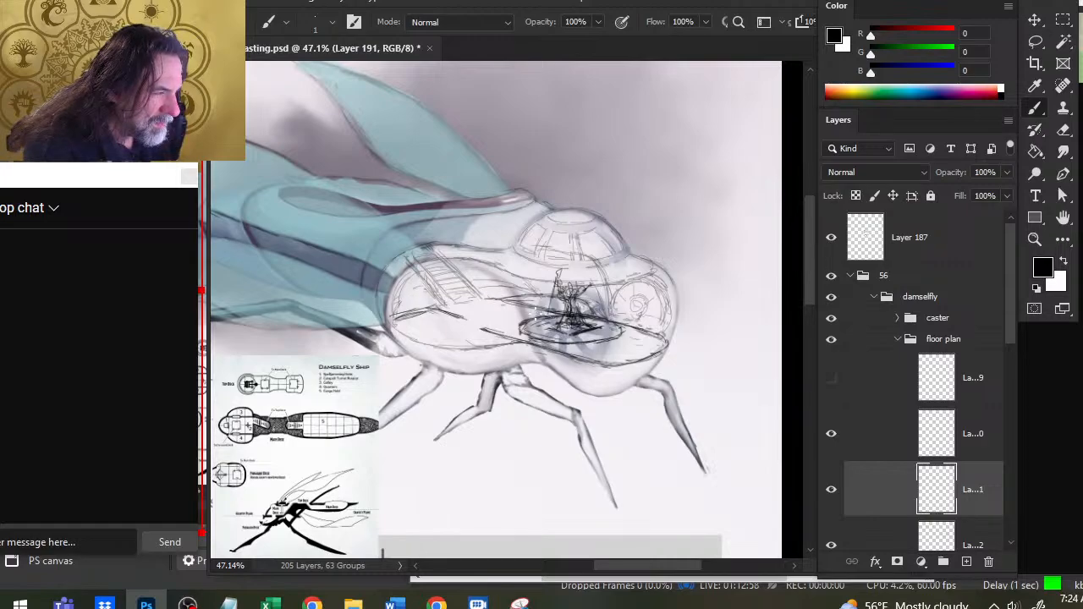
key("e")
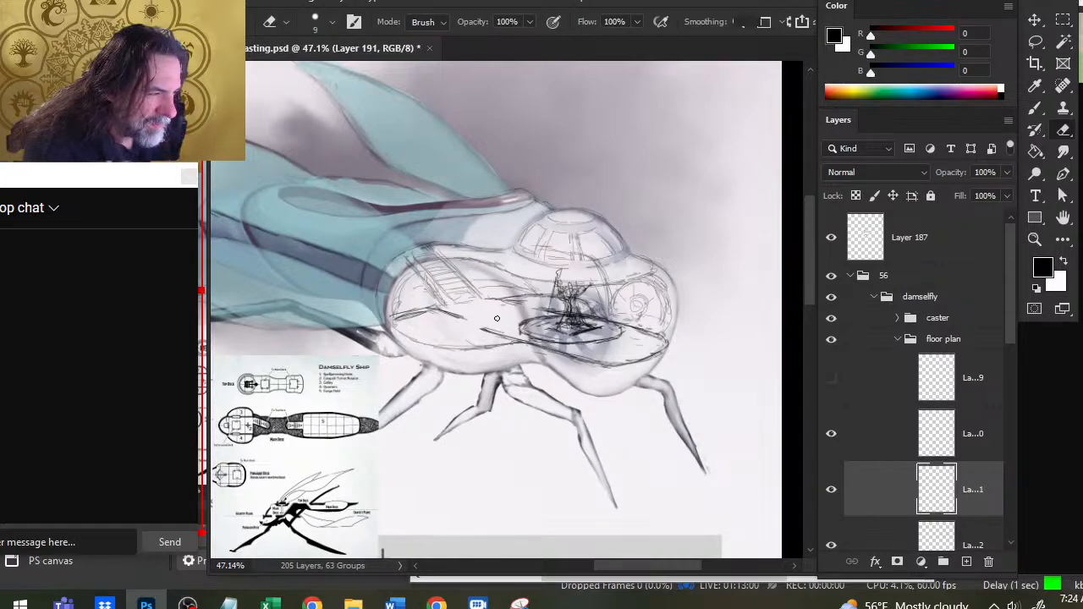
key("b")
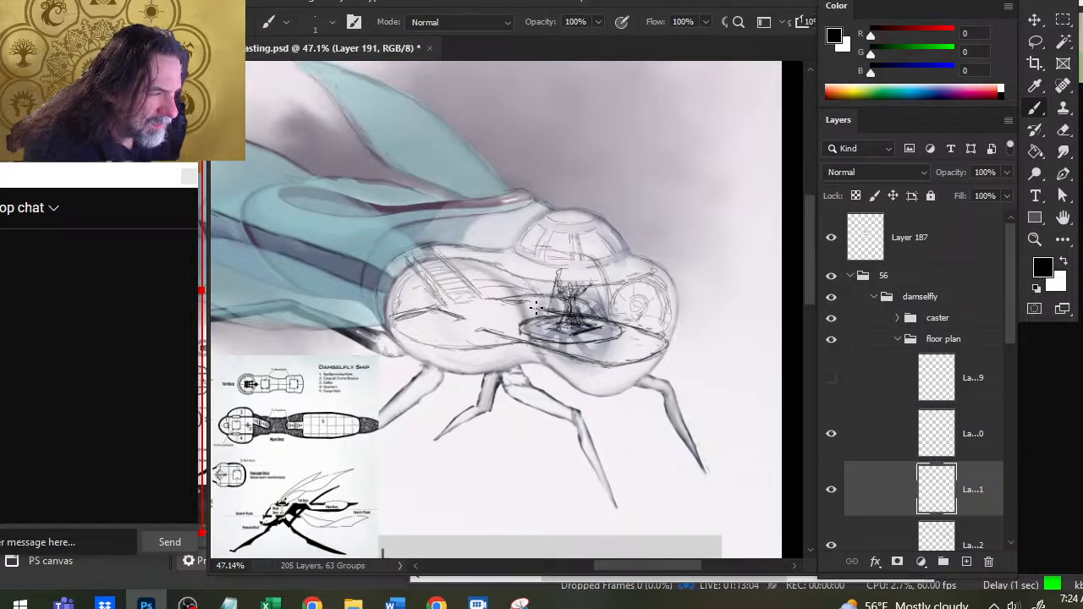
key("e")
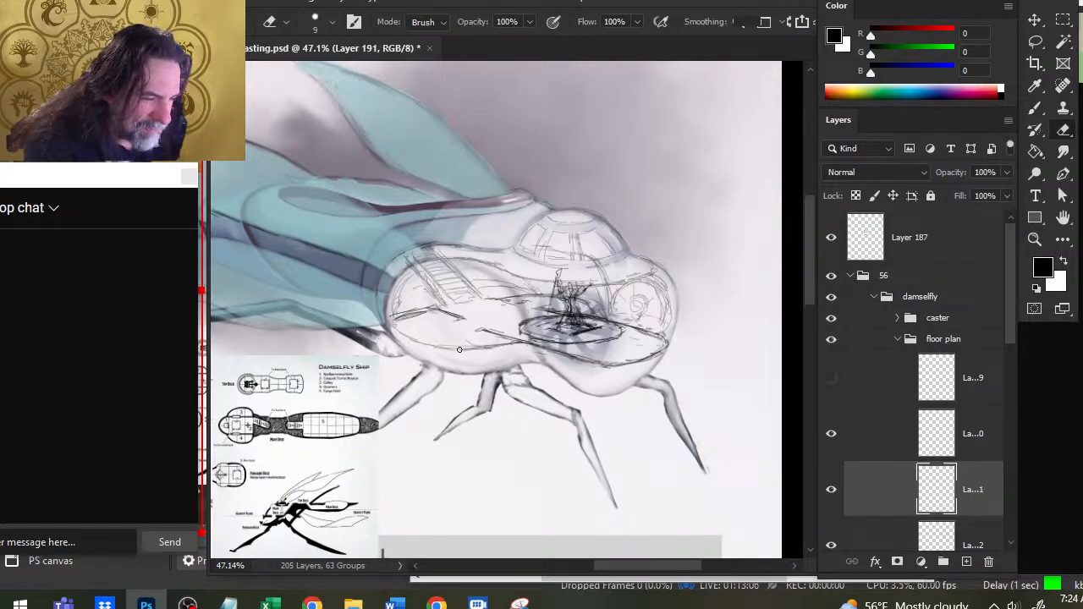
key("b")
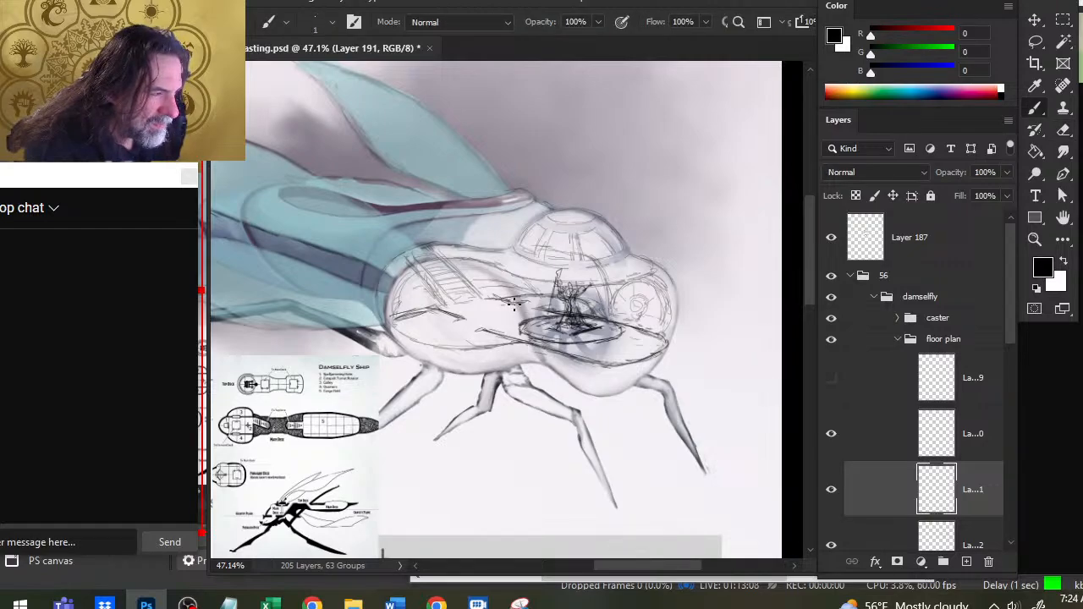
key("e")
key("b")
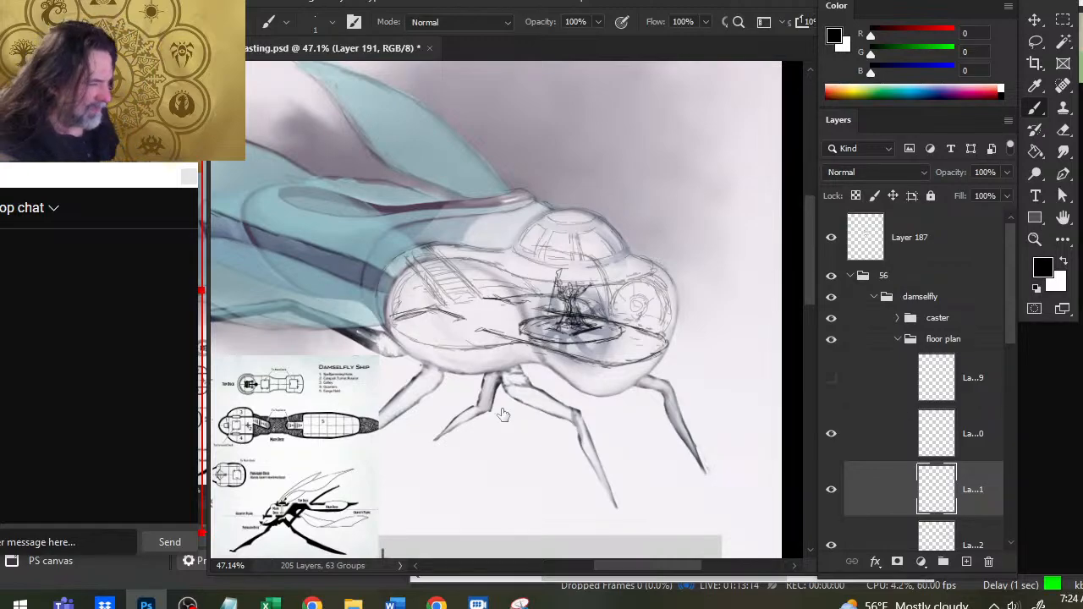
- Erase and redraw the deck edge between the caster platform and the front tip of the hull
key("e")
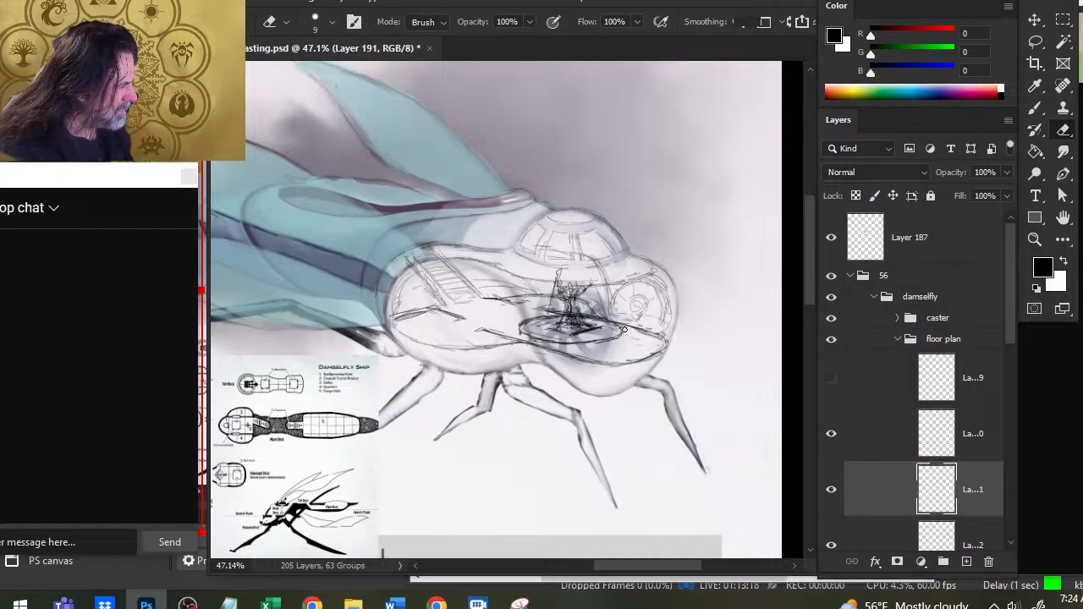
key("b")
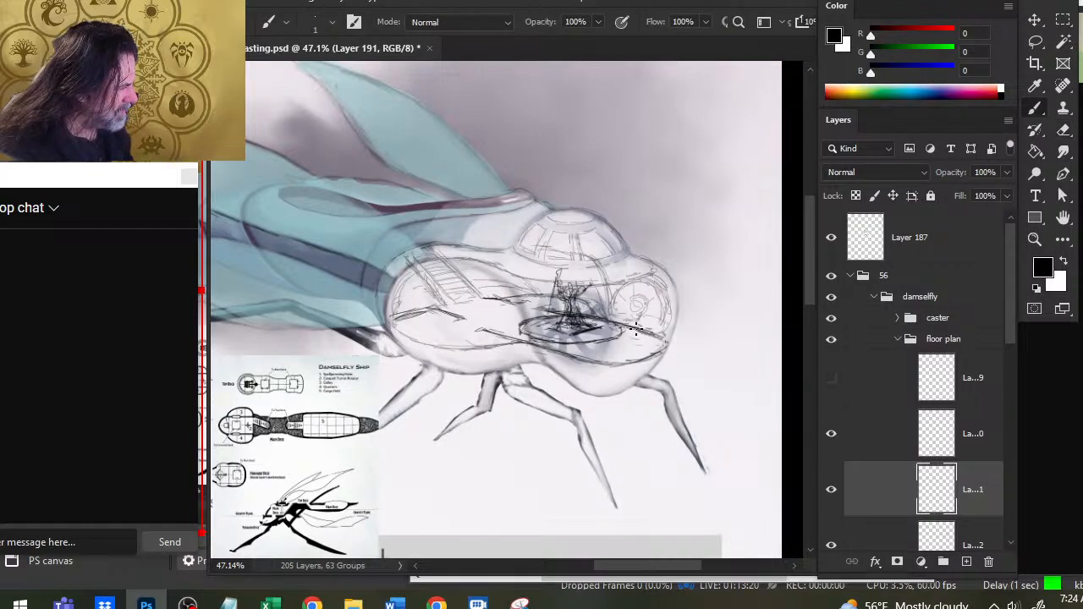
key("e")
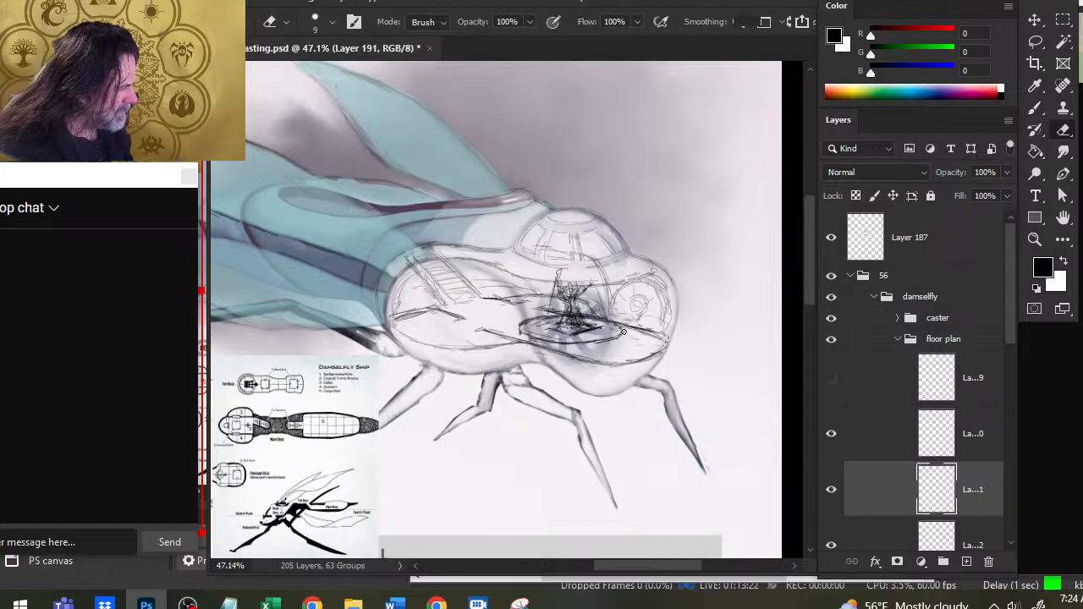
key("b")
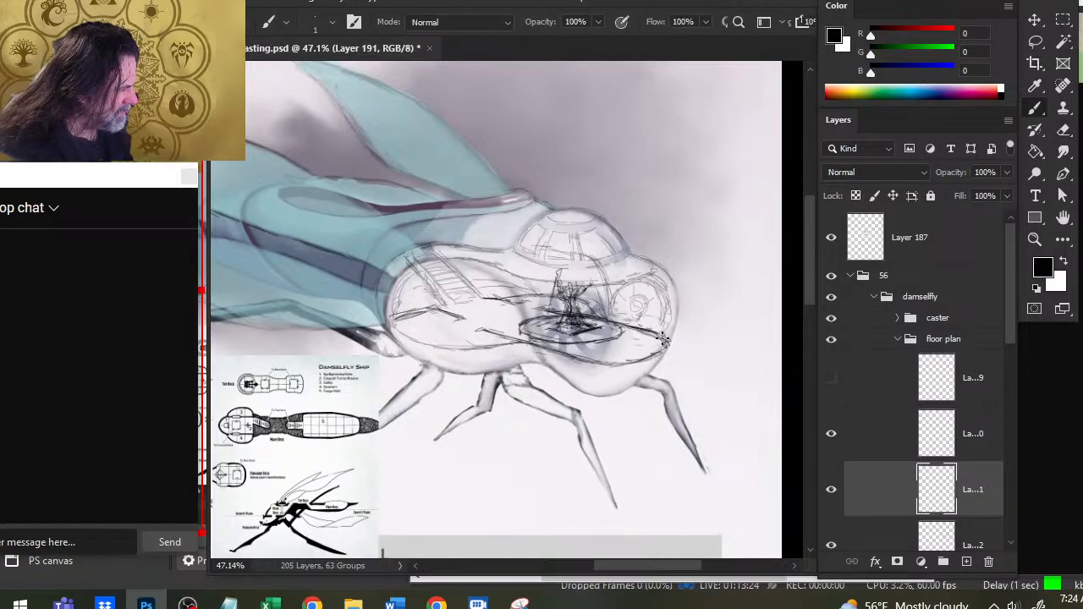
key("e")
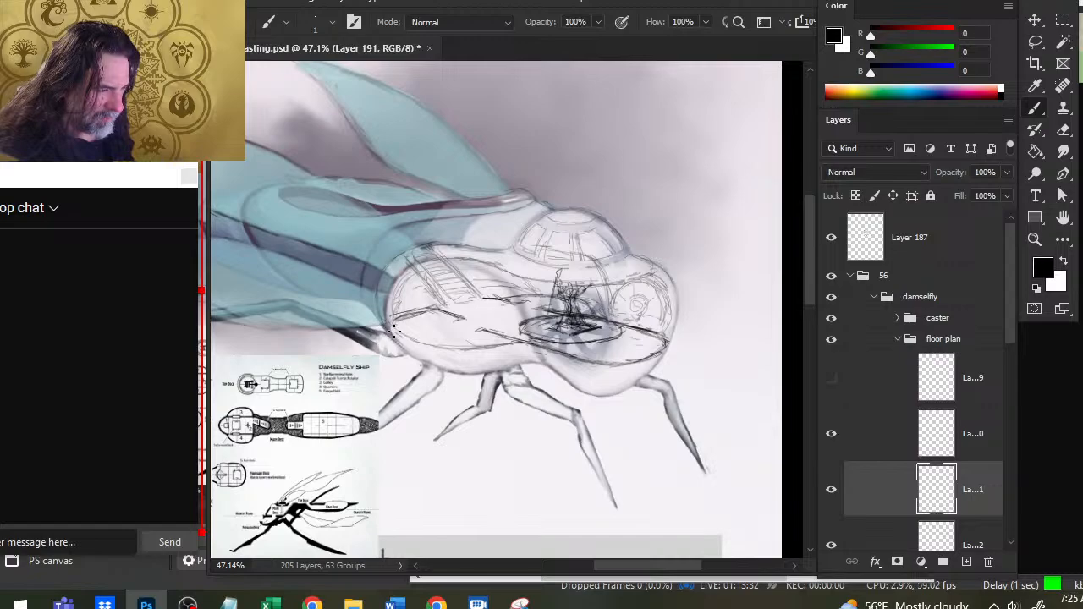
- Darken the near rim of the rear deck with repeated curved strokes and round off its back end
mouse_move(396, 333)
left_mouse_down()
mouse_move(434, 347)
mouse_move(510, 347)
left_mouse_up()
left_click_drag(428, 347, 491, 348)
left_click_drag(400, 334, 437, 343)
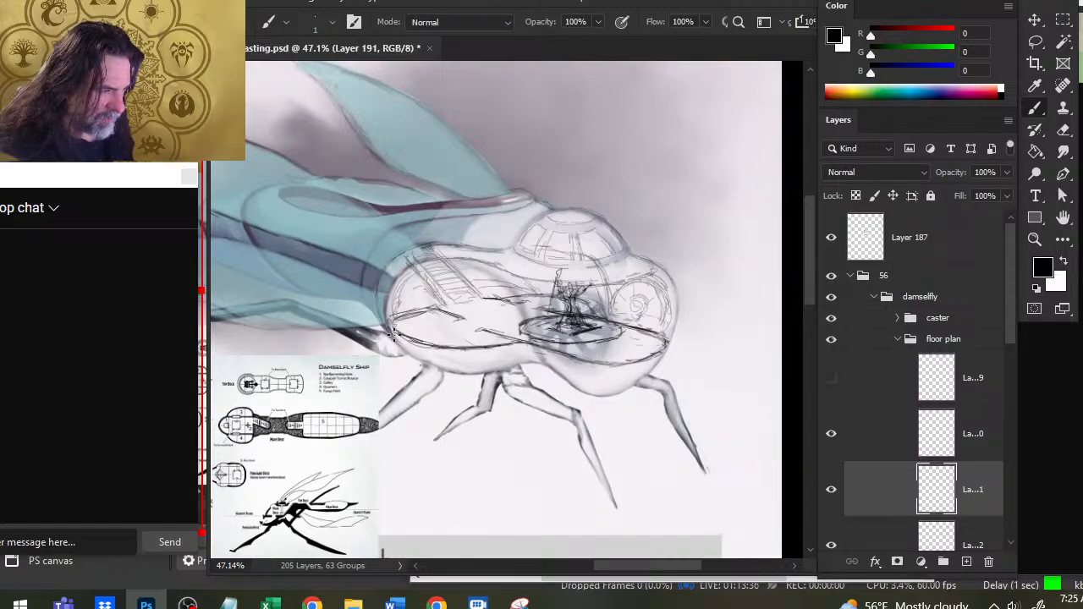
key("e")
key("b")
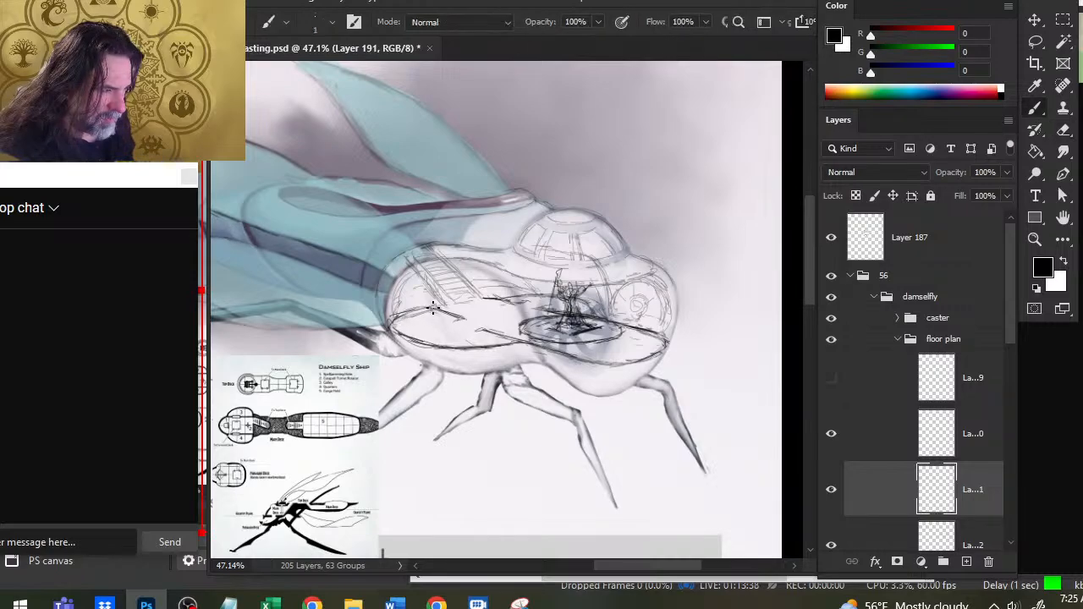
left_click_drag(432, 308, 383, 333)
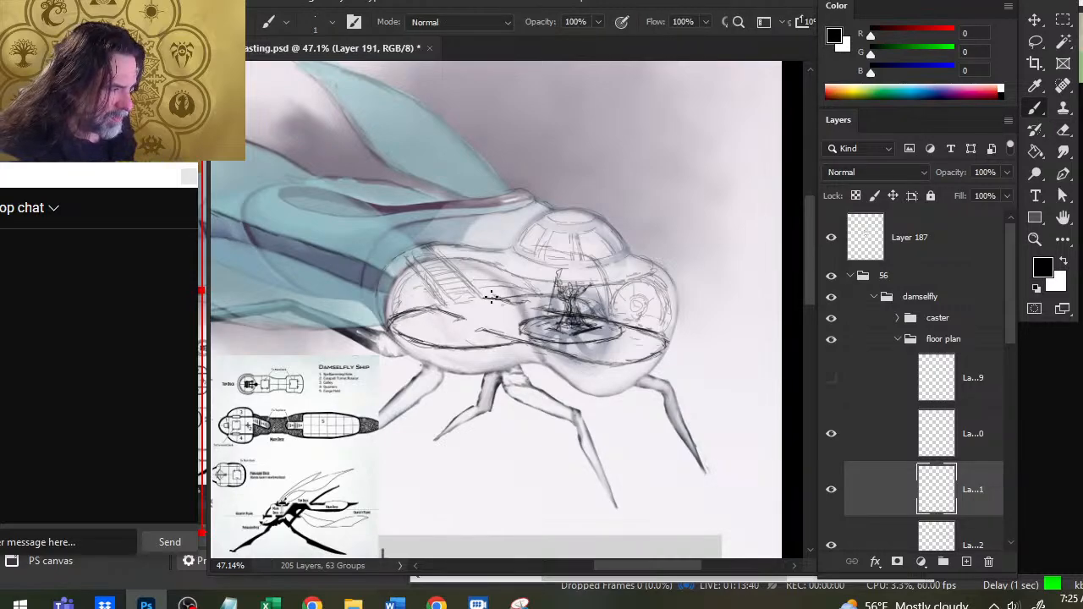
- Draw the far deck edge from the foot of the stairs to the caster, trimming and redrawing the line where it is rough
left_click_drag(490, 297, 538, 293)
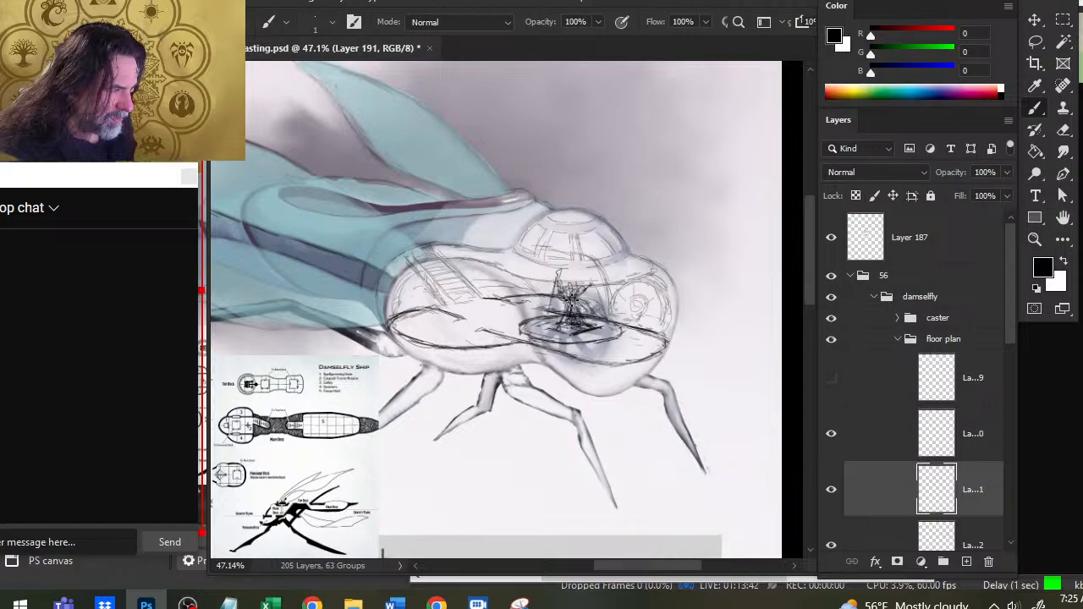
key("e")
key("b")
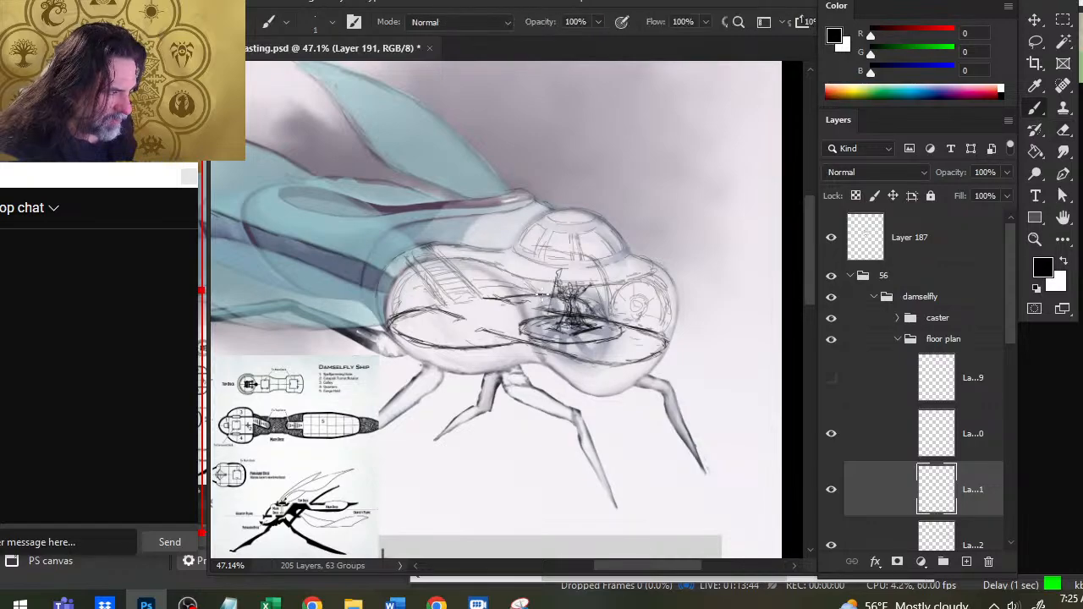
key("e")
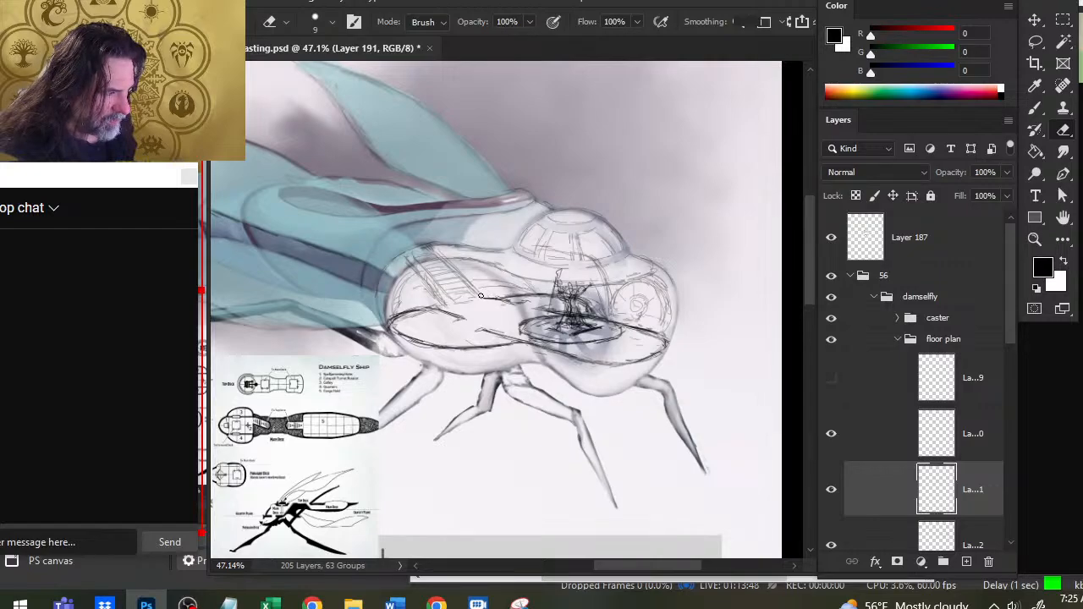
key("b")
key("e")
key("b")
key("e")
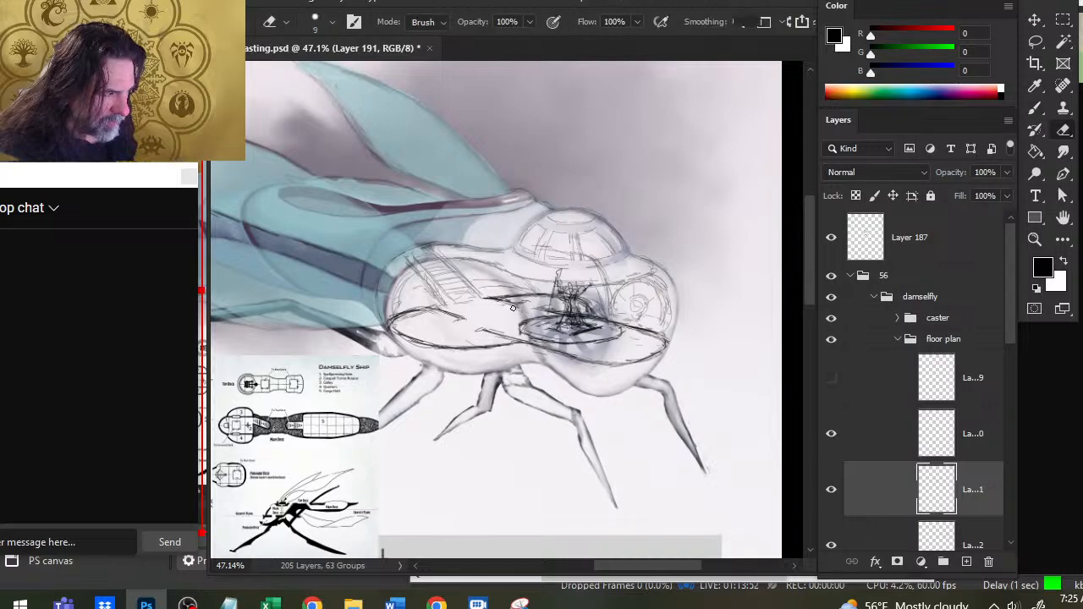
- Reshape the short wall stub branching off the far deck edge behind the platform by alternately erasing and redrawing it
key("b")
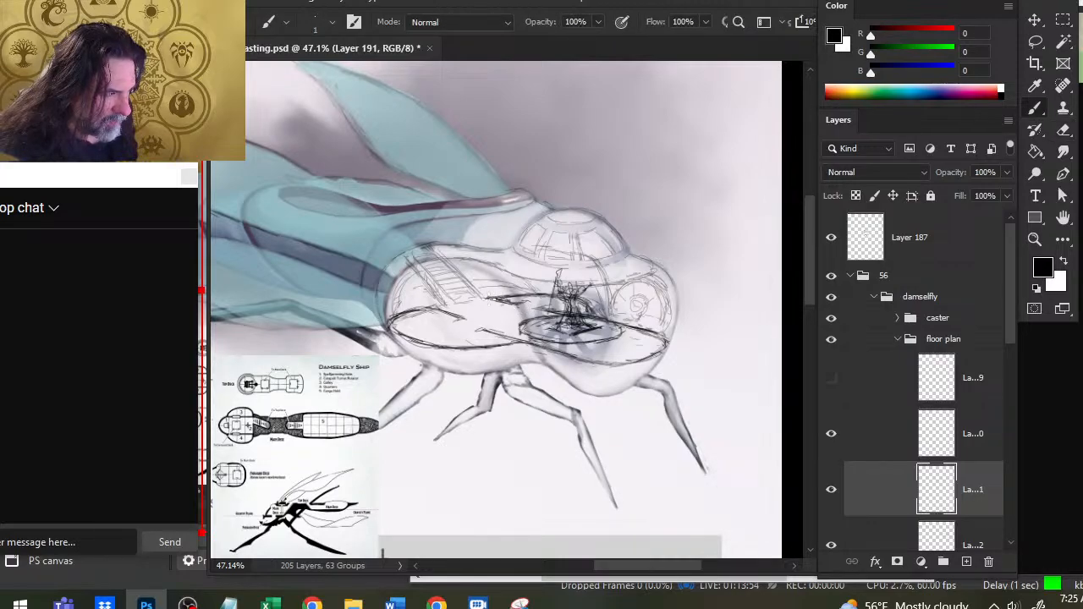
key("e")
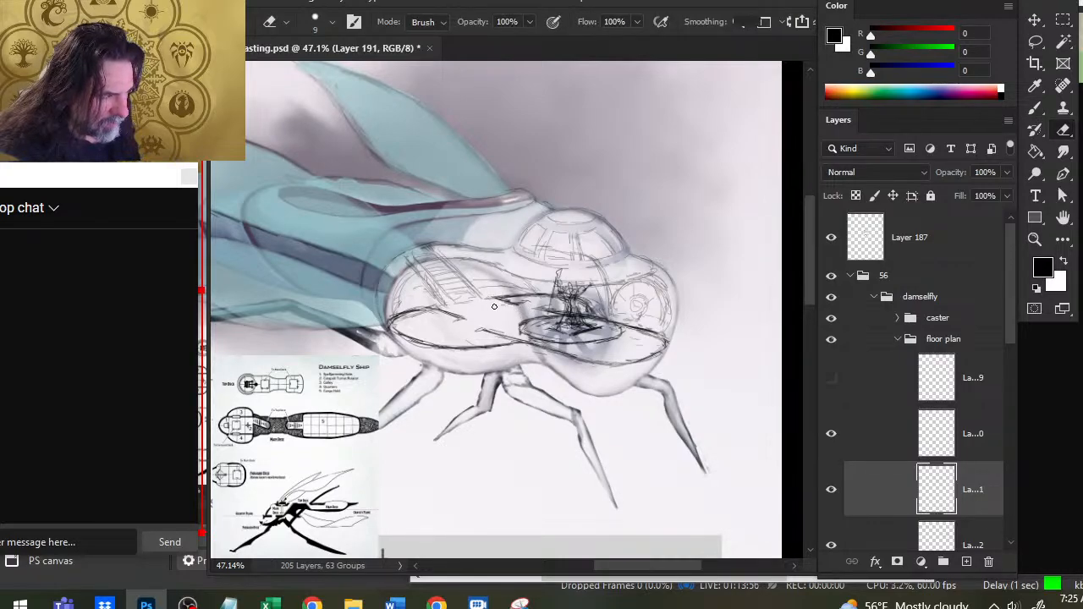
key("b")
key("e")
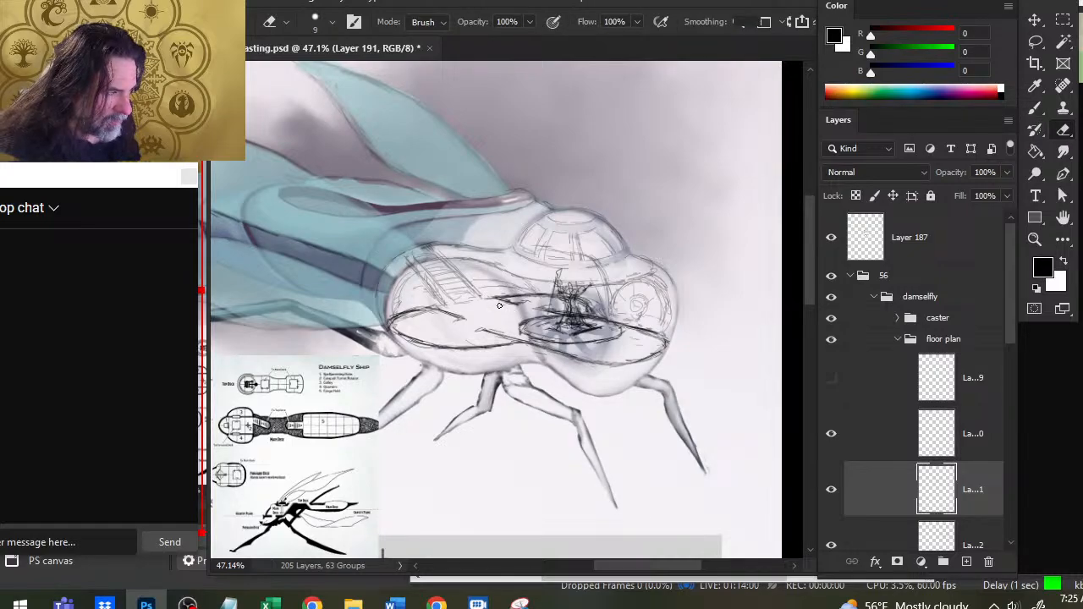
key("b")
key("e")
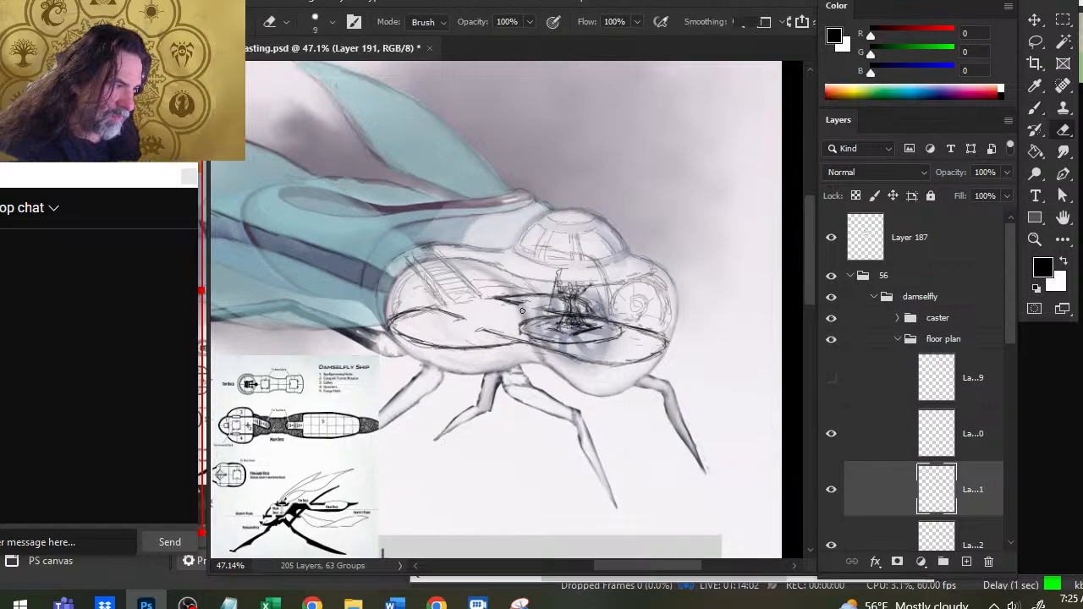
key("b")
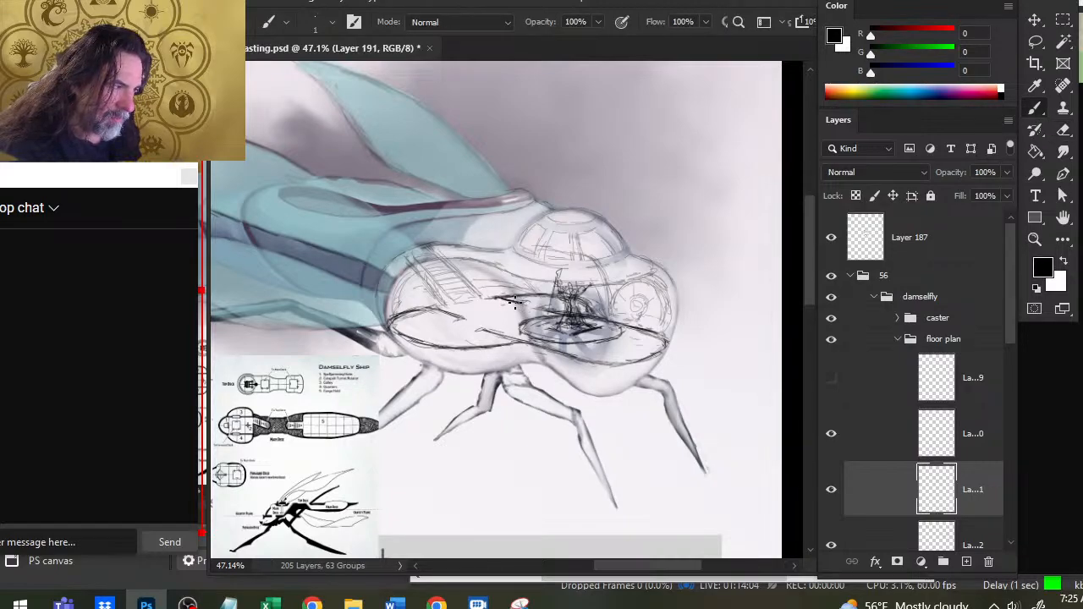
- Trim the start of the far deck edge and rework the rear deck edge below the foot of the stairs
key("e")
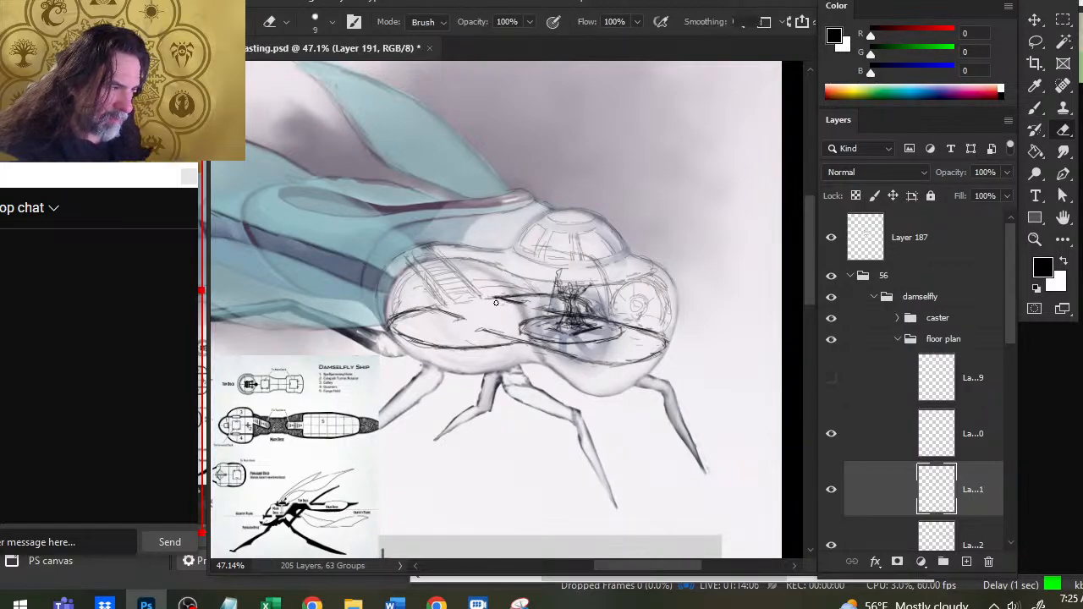
key("b")
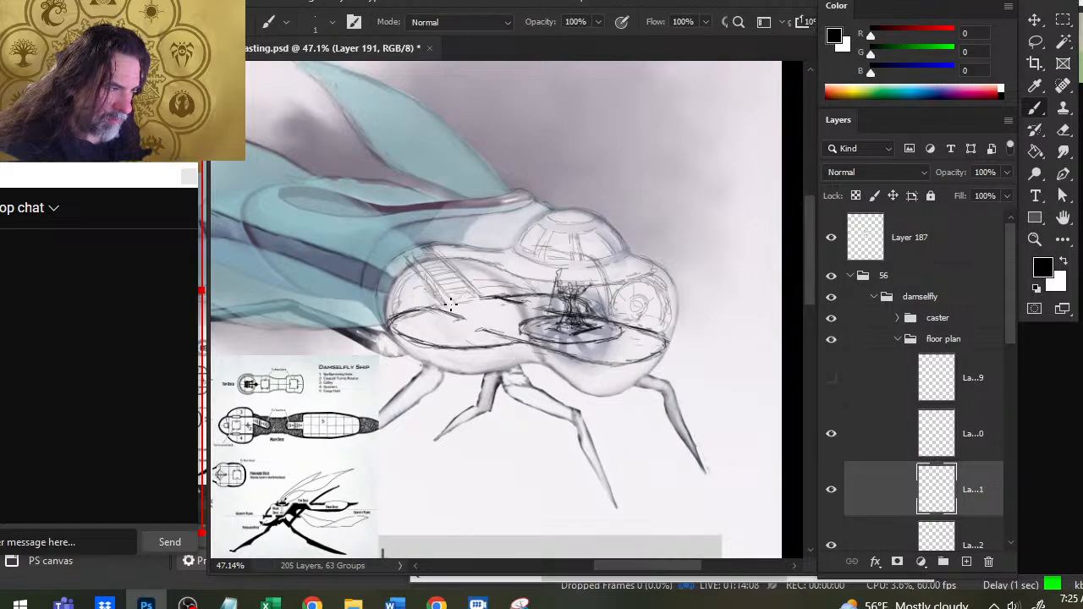
key("e")
key("b")
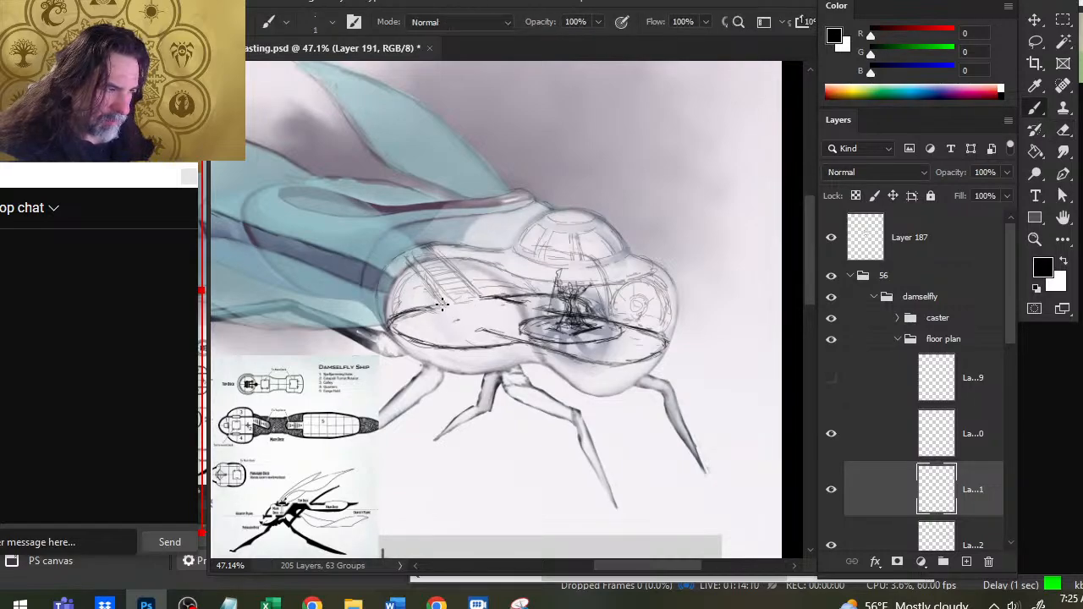
key("e")
key("b")
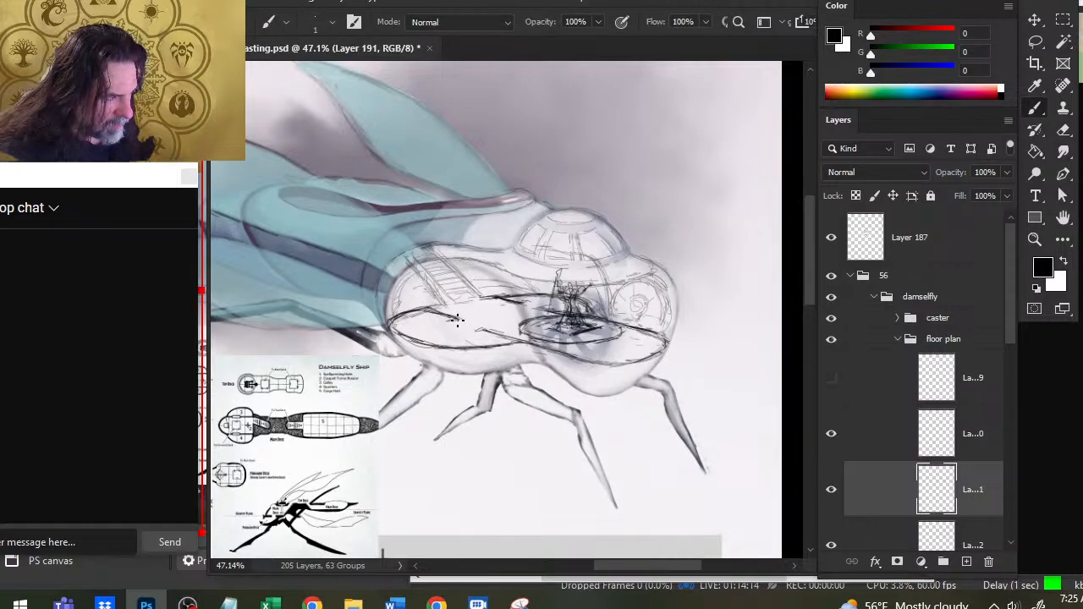
key("e")
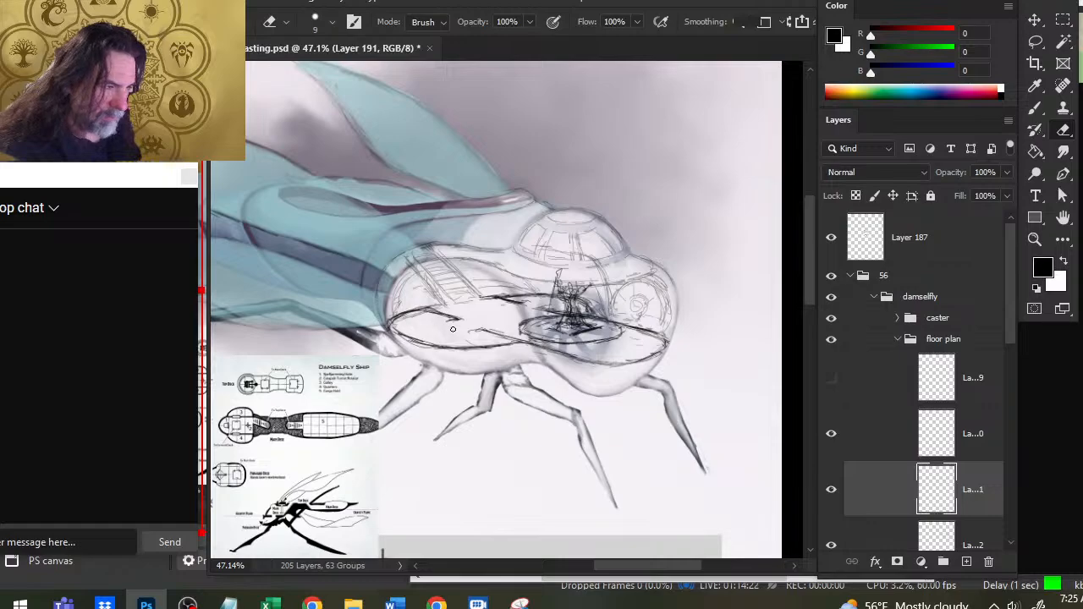
key("b")
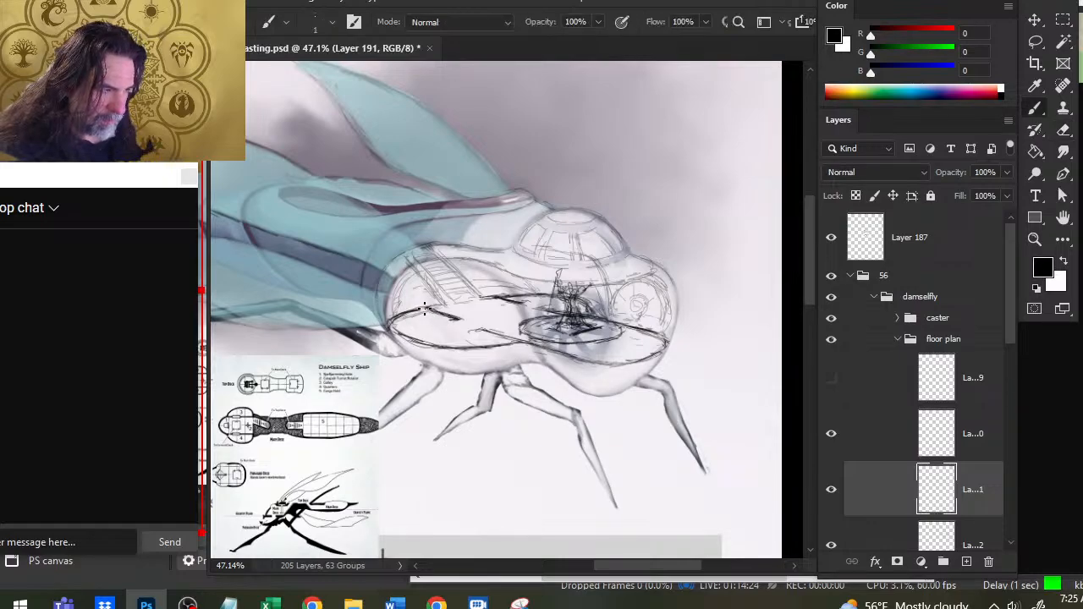
- Darken the inner end of the rear deck edge below the stairs, alternately erasing and redrawing its tip
key("e")
key("b")
mouse_move(452, 322)
left_mouse_down()
mouse_move(419, 308)
mouse_move(461, 319)
left_mouse_up()
key("e")
key("b")
key("e")
key("b")
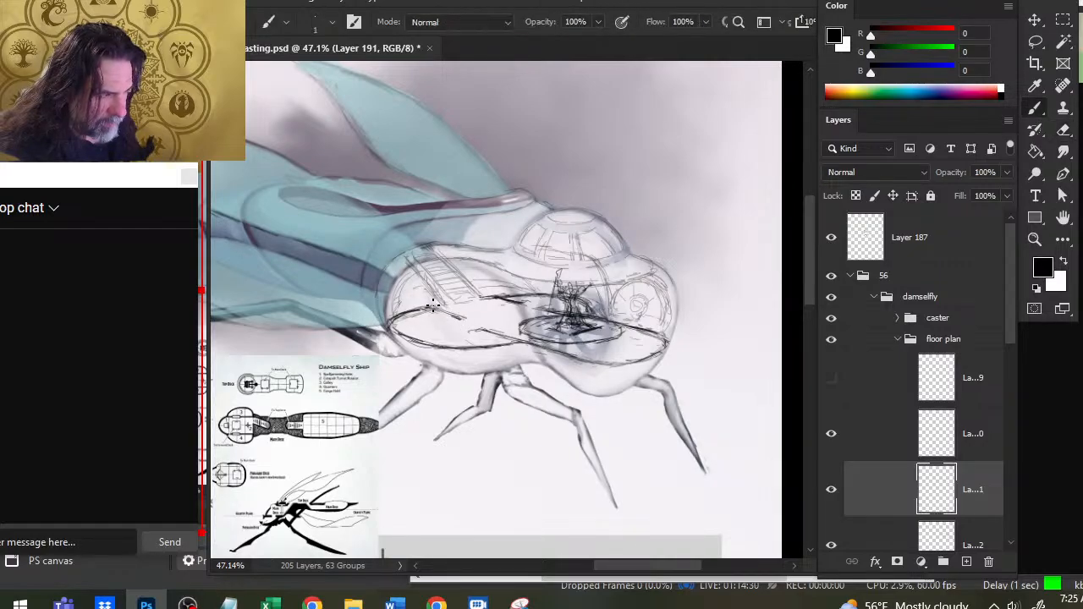
key("e")
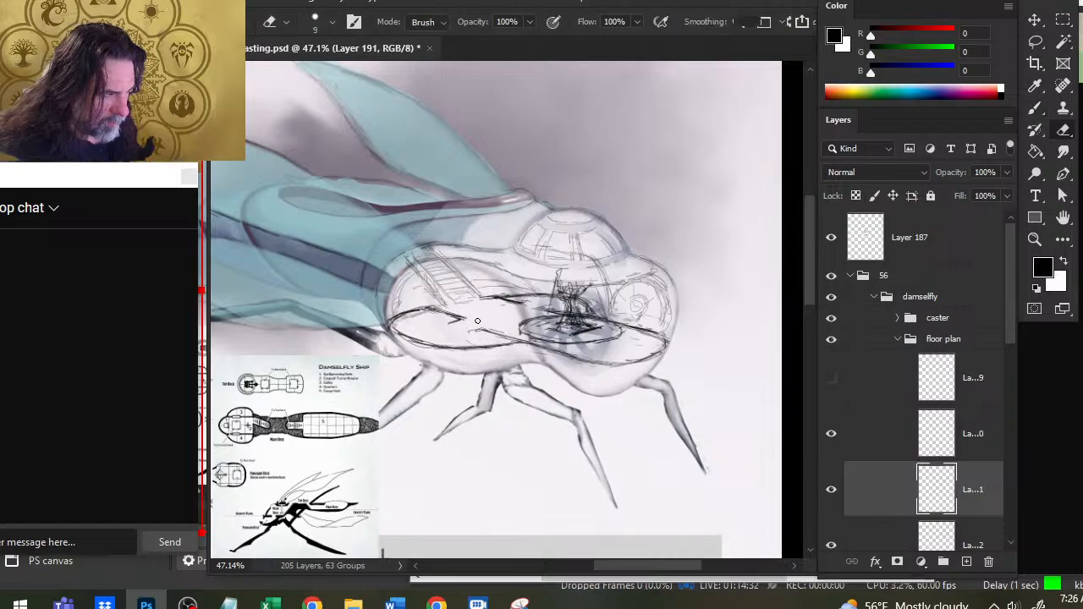
key("b")
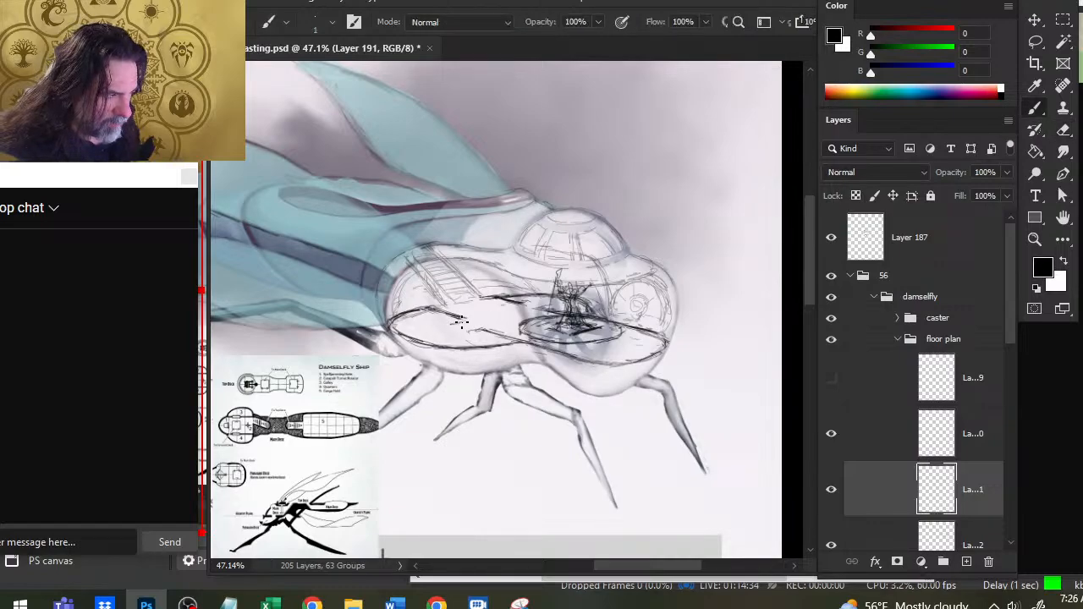
- Shape a short hooked return at the inner tip of the rear deck edge, cleaning up stray marks around it
key("e")
left_click_drag(466, 320, 455, 323)
key("b")
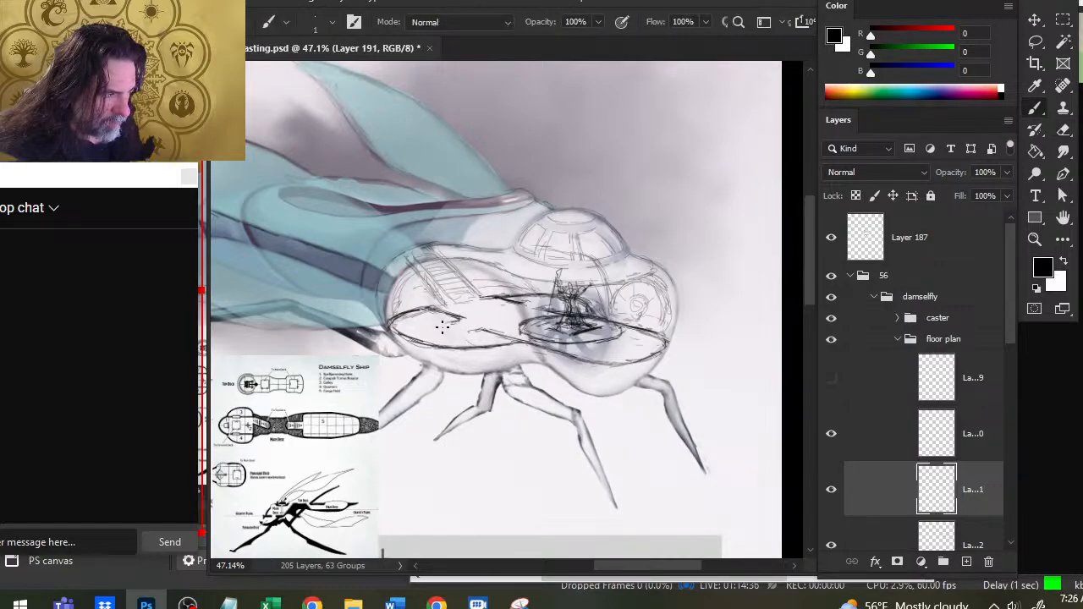
key("e")
key("b")
key("e")
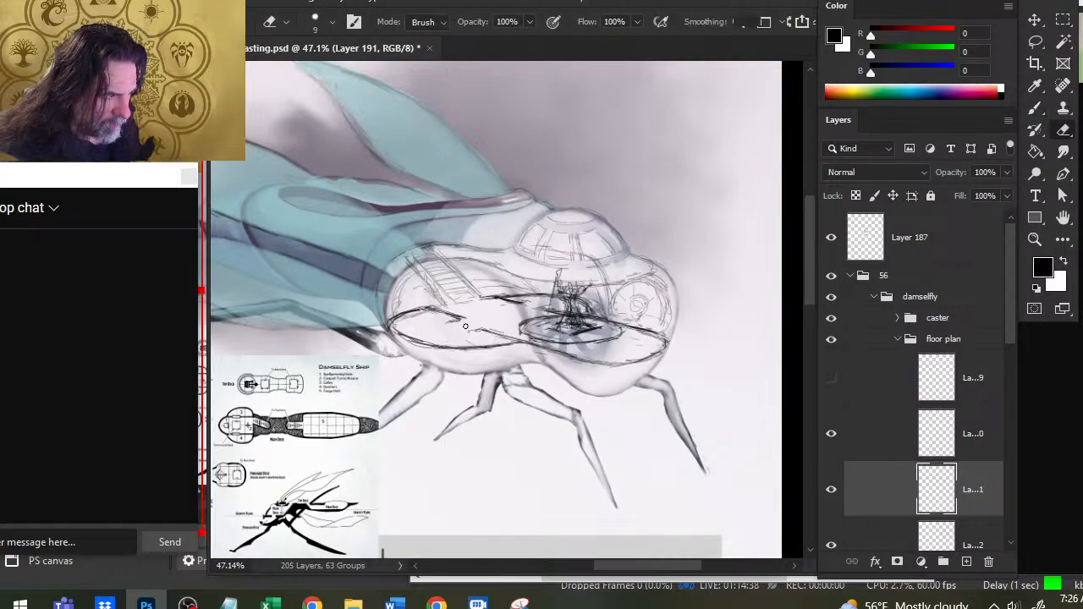
key("b")
key("e")
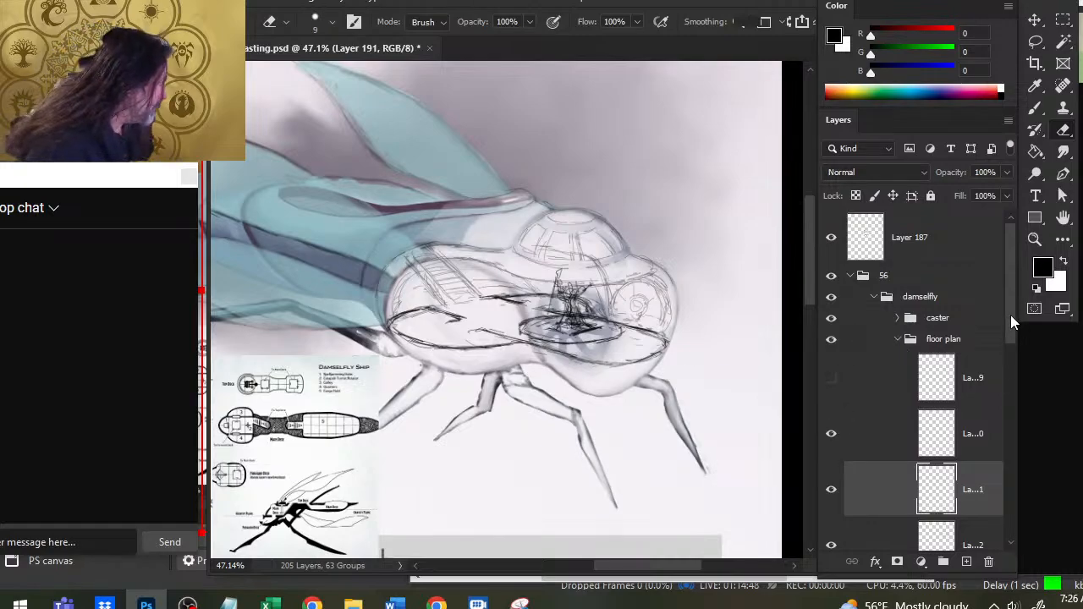
- Group the two masked ship copies with the shi[ folder and add a layer mask to the new group
left_click_drag(1012, 320, 997, 383)
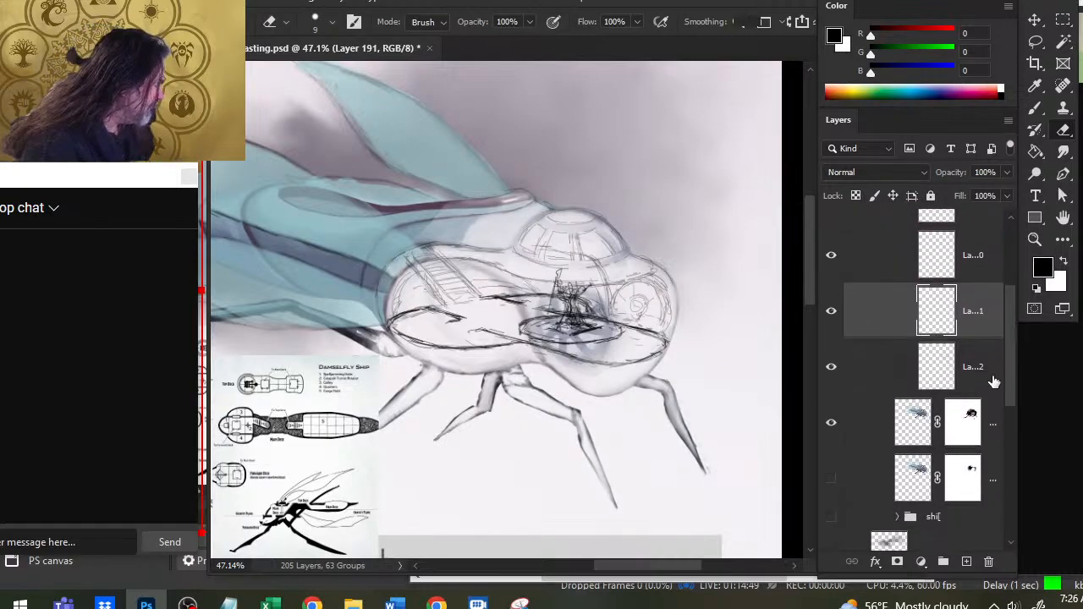
left_click(831, 430)
left_click(830, 429)
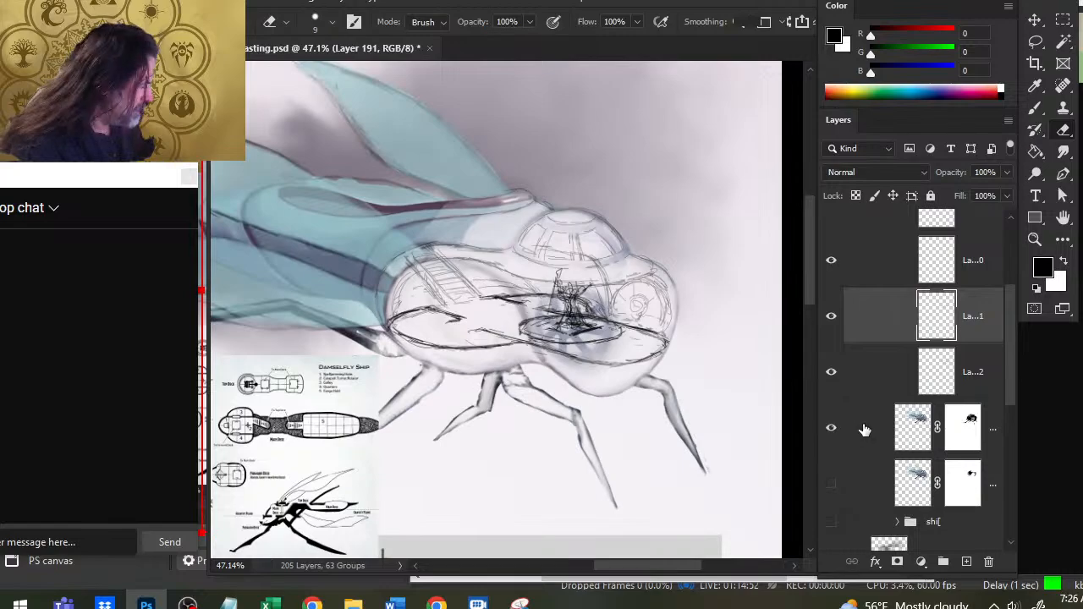
left_click(865, 430)
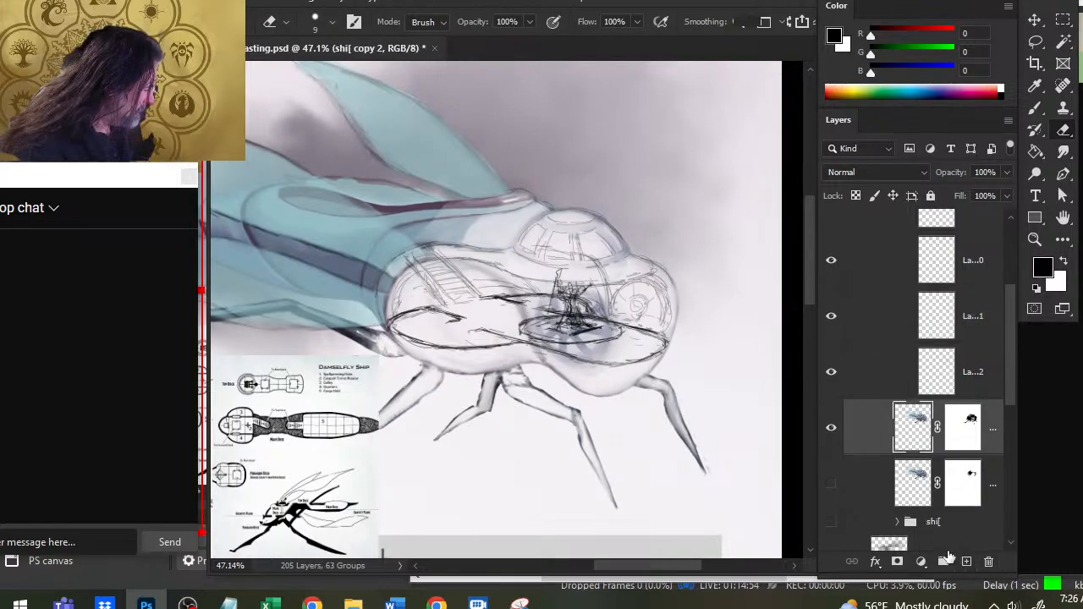
left_click(872, 497, "ctrl")
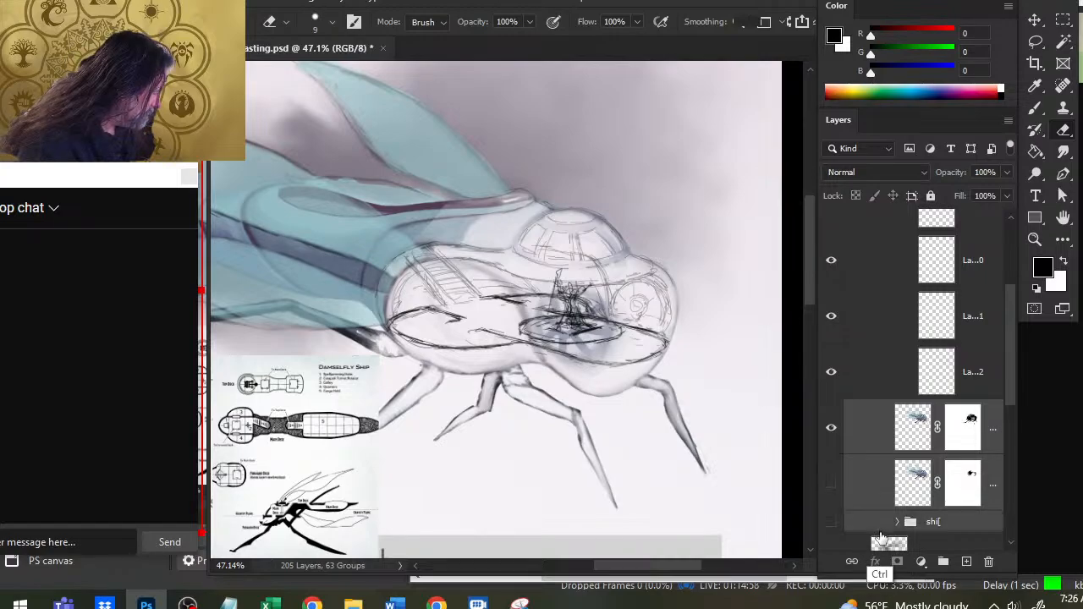
key("ctrl+g")
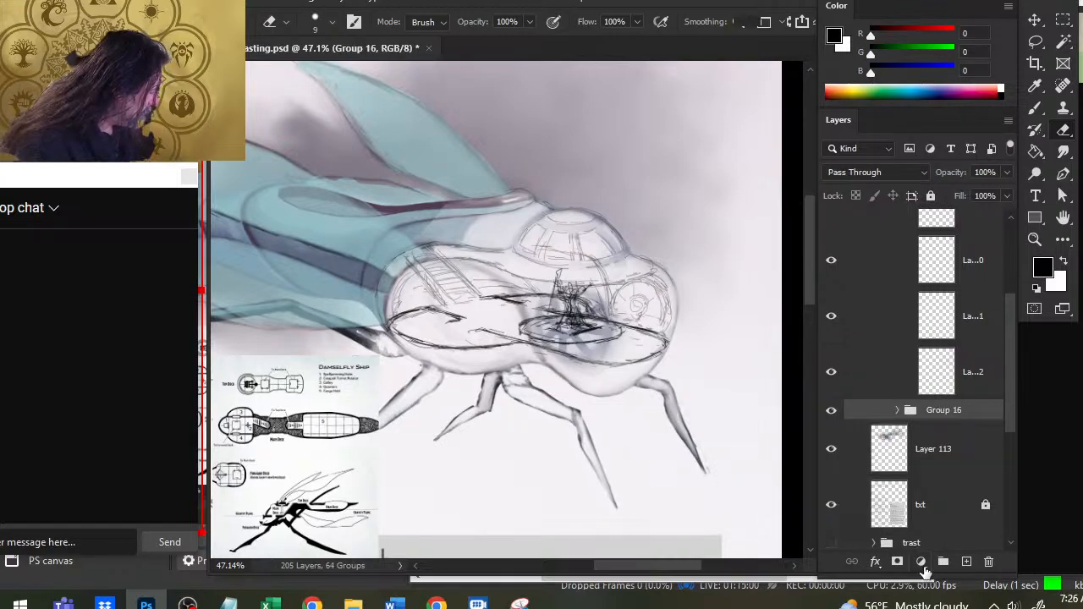
left_click(898, 562)
- Paint black on the group mask with a size 70 brush to hide the ship artwork around the caster platform, and smudge the mask edges
key("b")
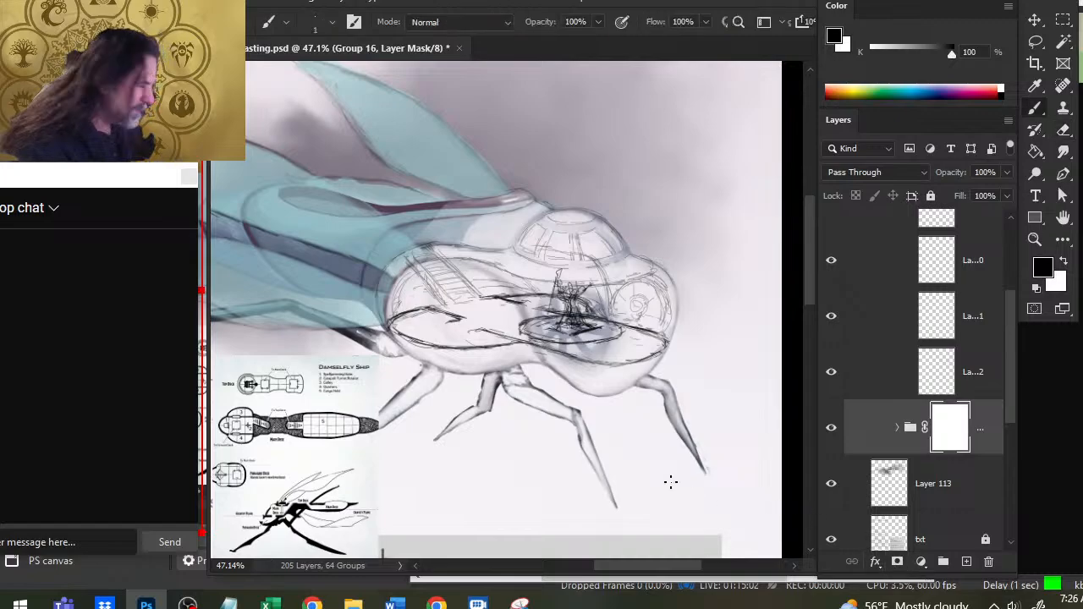
key("bracketright")
key("bracketright")
key("bracketright")
key("bracketright")
key("bracketright")
key("bracketright")
key("bracketright")
key("bracketright")
key("bracketright")
key("bracketright")
key("bracketright")
key("bracketright")
key("bracketright")
key("bracketright")
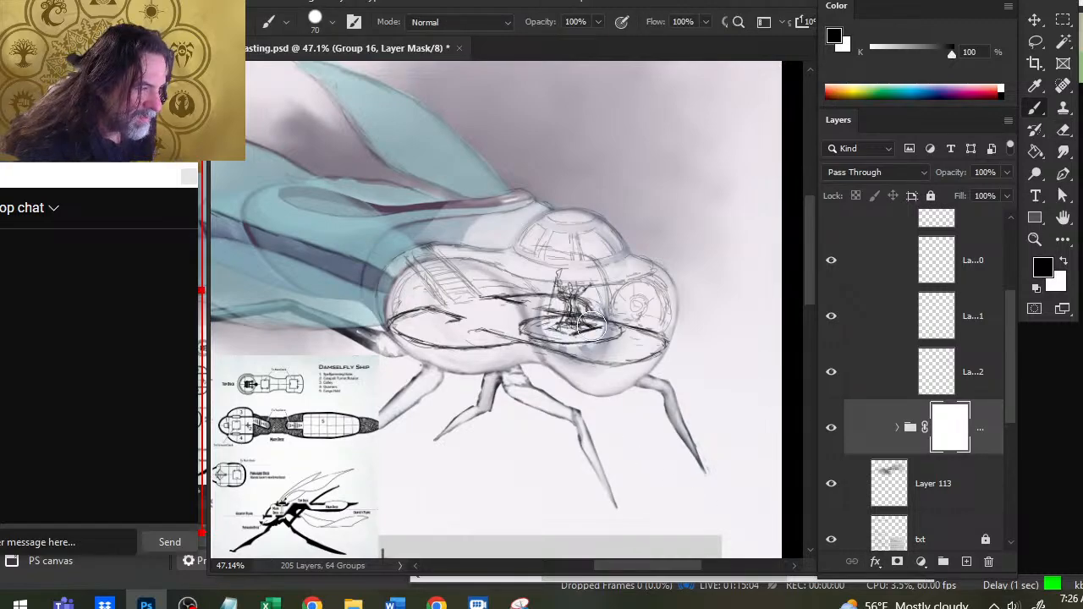
mouse_move(591, 325)
left_mouse_down()
mouse_move(596, 351)
mouse_move(563, 356)
mouse_move(528, 326)
mouse_move(548, 321)
left_mouse_up()
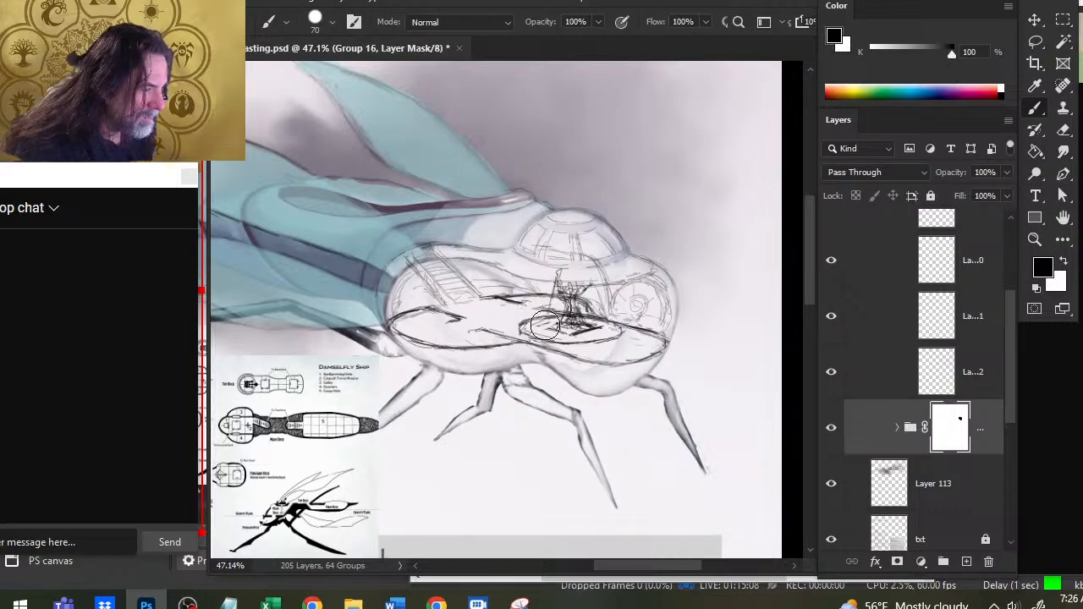
key("r")
key("bracketright")
key("bracketright")
key("bracketright")
key("bracketright")
key("bracketright")
key("bracketright")
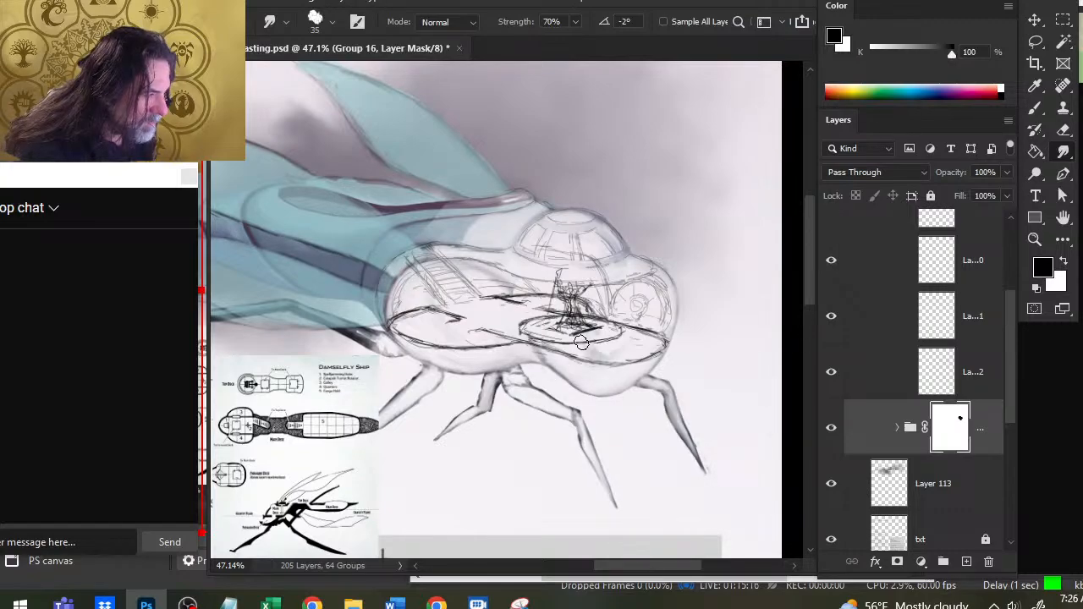
key("b")
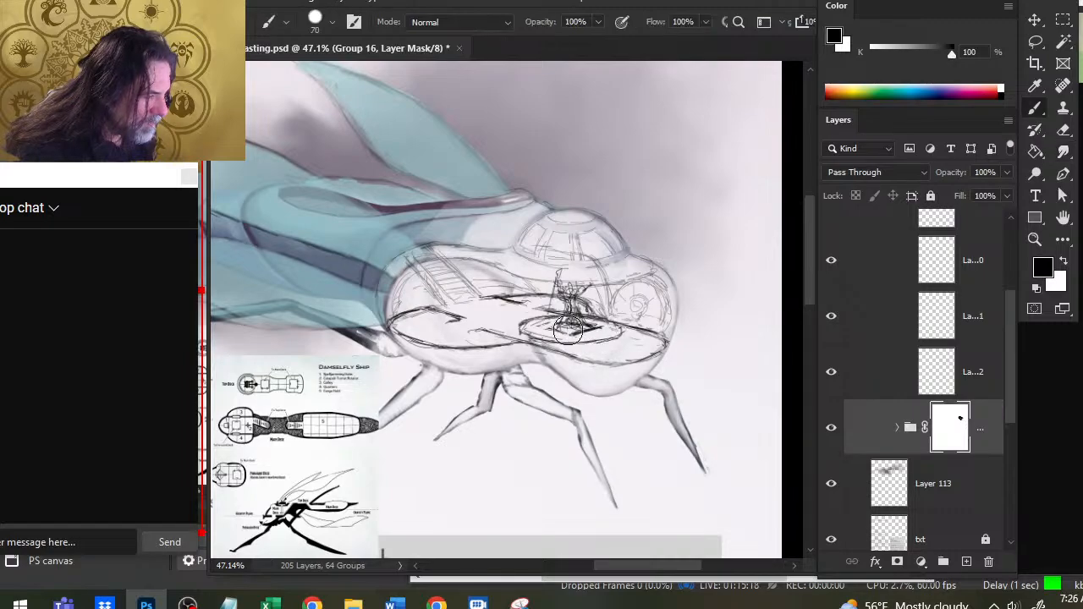
key("r")
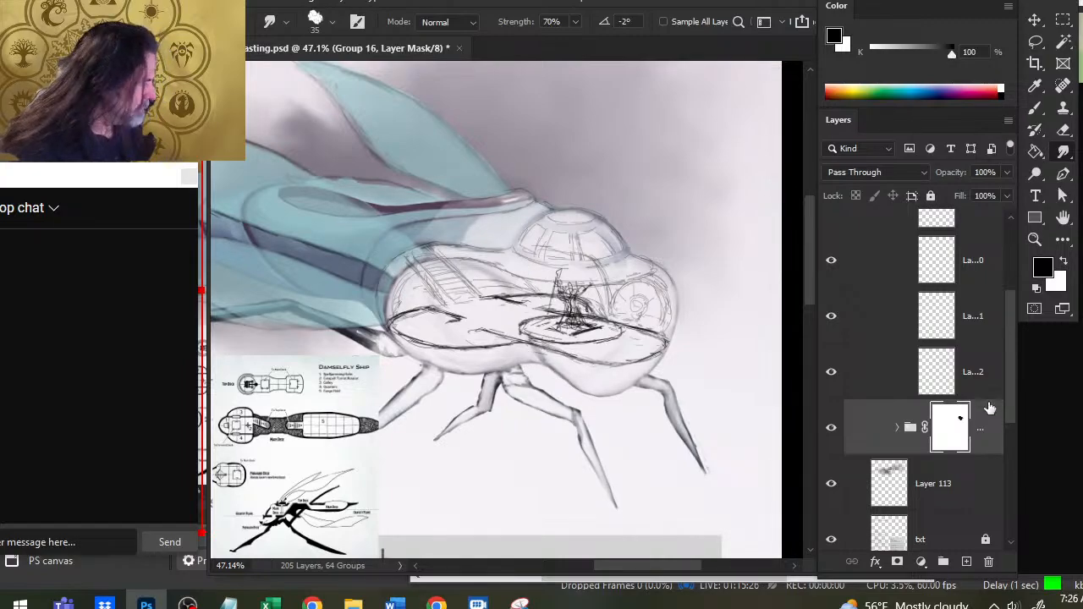
- Lower the opacity of Layer 191 to 34% and hide the caster platform's layer above it
left_click(833, 327)
left_click(832, 327)
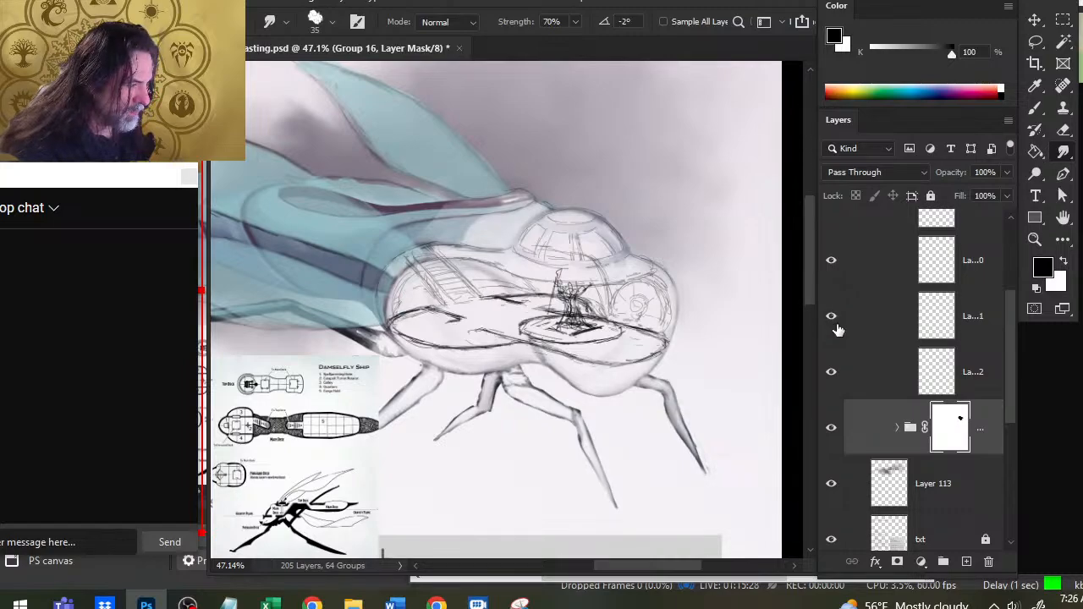
left_click(865, 326)
left_click(1006, 172)
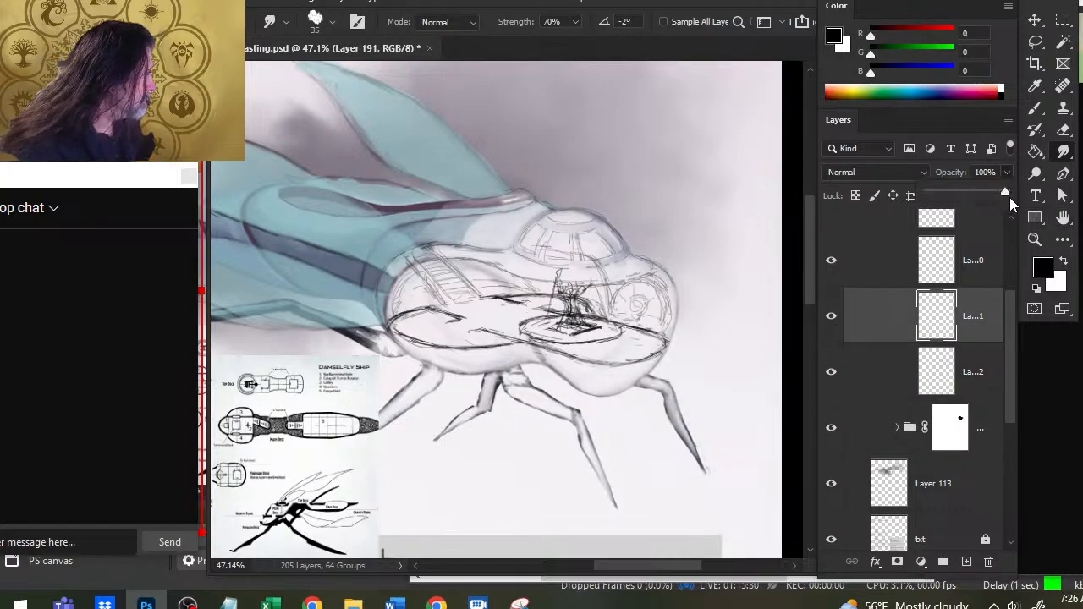
left_click_drag(1009, 195, 948, 197)
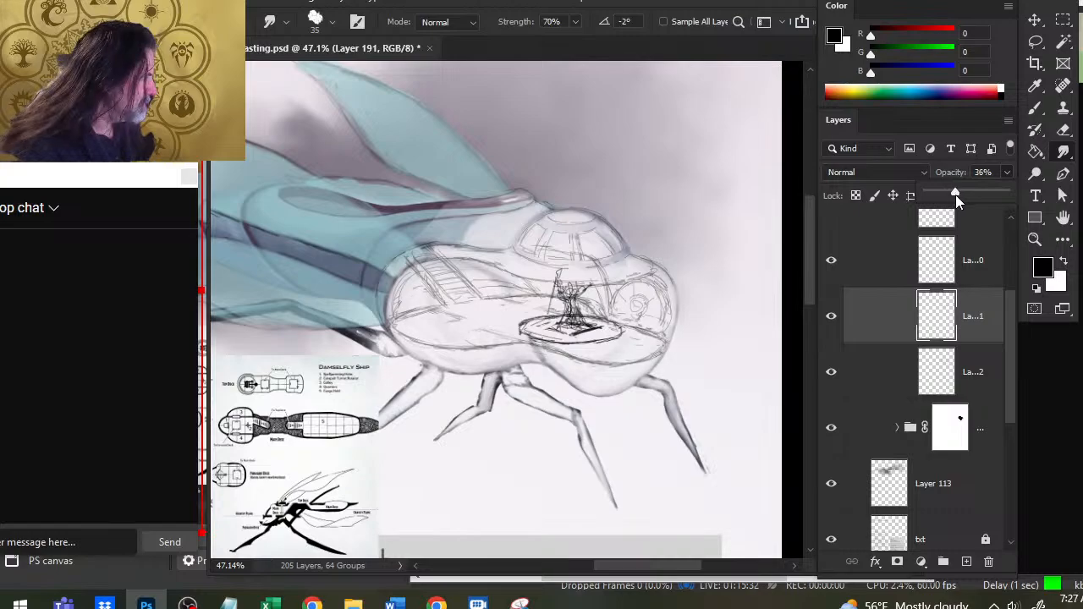
left_click(830, 260)
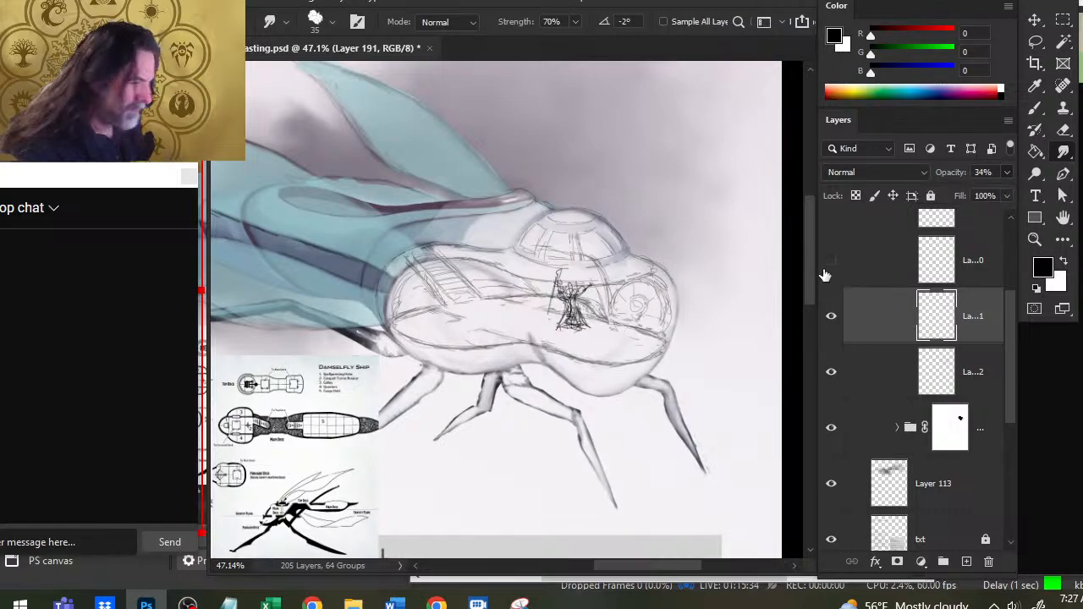
left_click(832, 320)
left_click(833, 321)
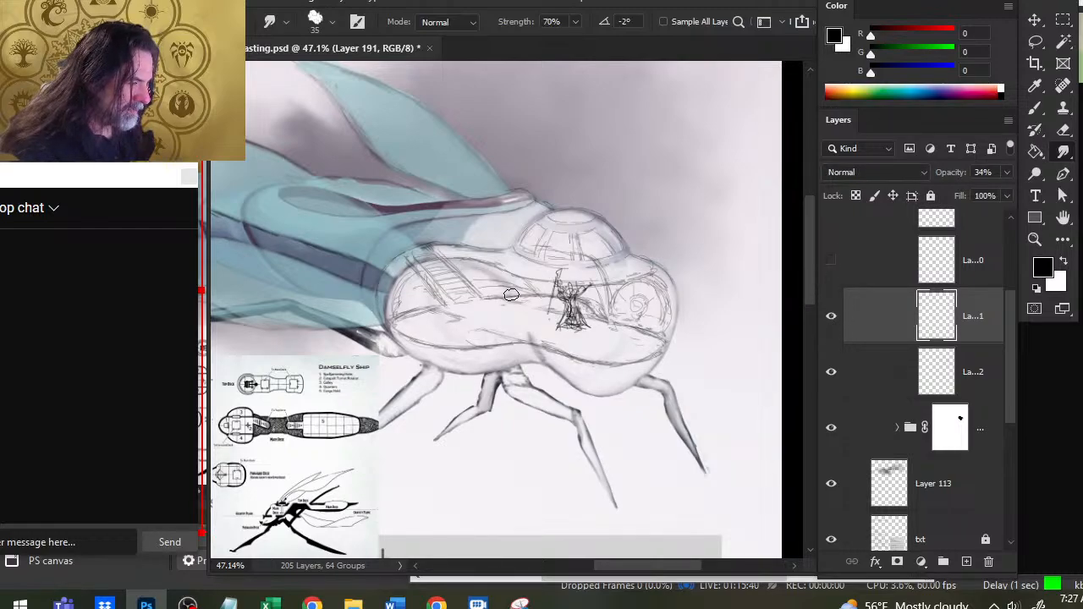
- Draw a curved bulkhead line on Layer 191 with a size 3 brush, across the hull's waist between the stairs and the caster
key("b")
key("bracketleft")
key("bracketleft")
key("bracketleft")
key("bracketleft")
key("bracketleft")
key("bracketleft")
key("bracketleft")
key("bracketleft")
key("bracketleft")
key("bracketleft")
key("bracketleft")
key("bracketleft")
key("bracketleft")
key("bracketleft")
key("bracketleft")
key("bracketleft")
key("bracketleft")
key("bracketleft")
key("bracketleft")
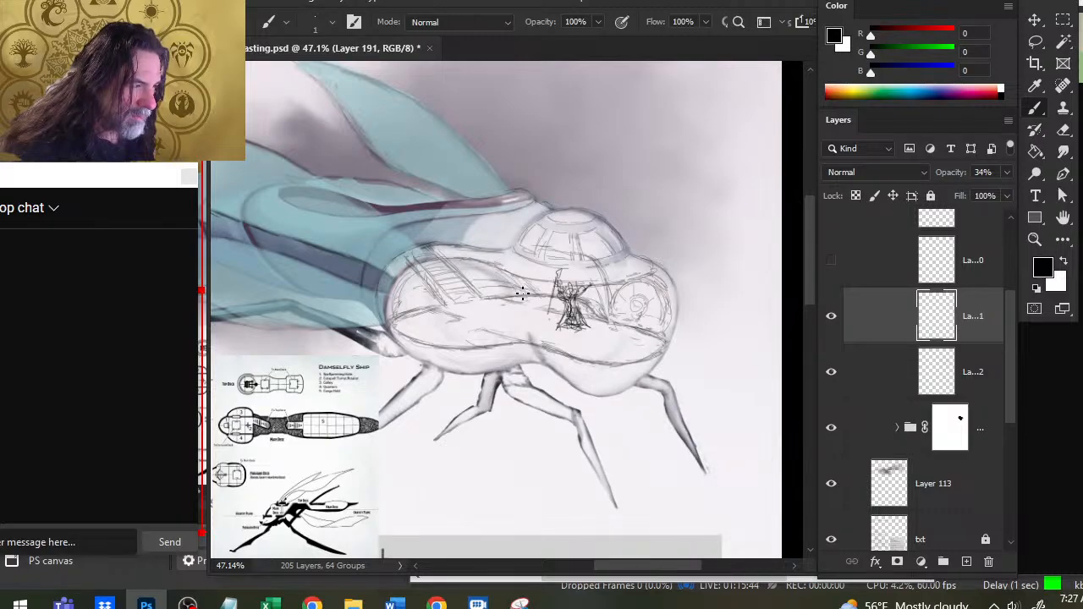
key("bracketright")
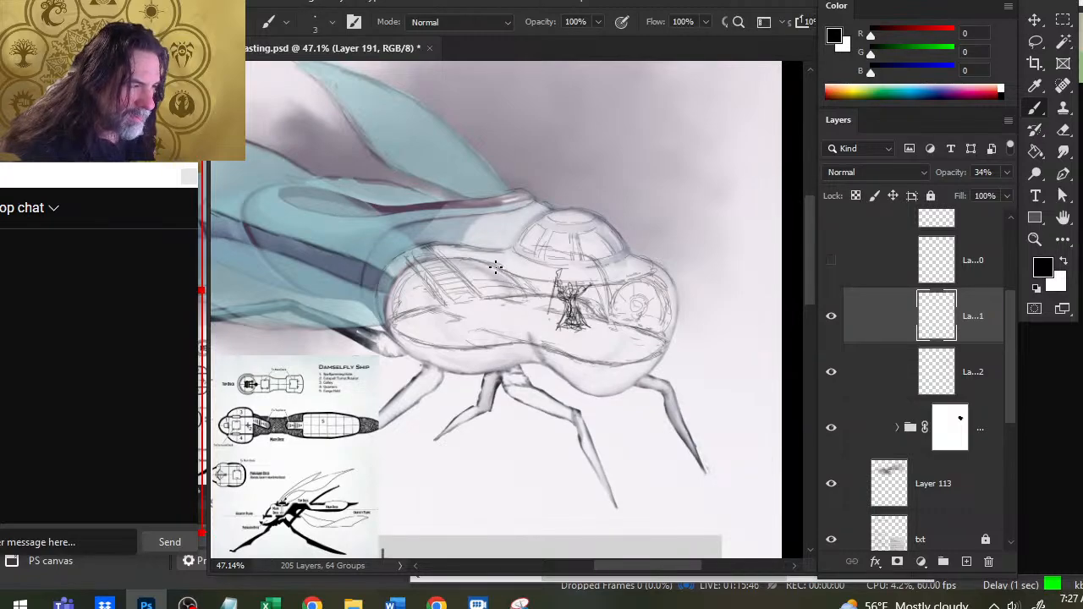
left_click_drag(513, 287, 537, 342)
left_click_drag(535, 311, 511, 266)
key("e")
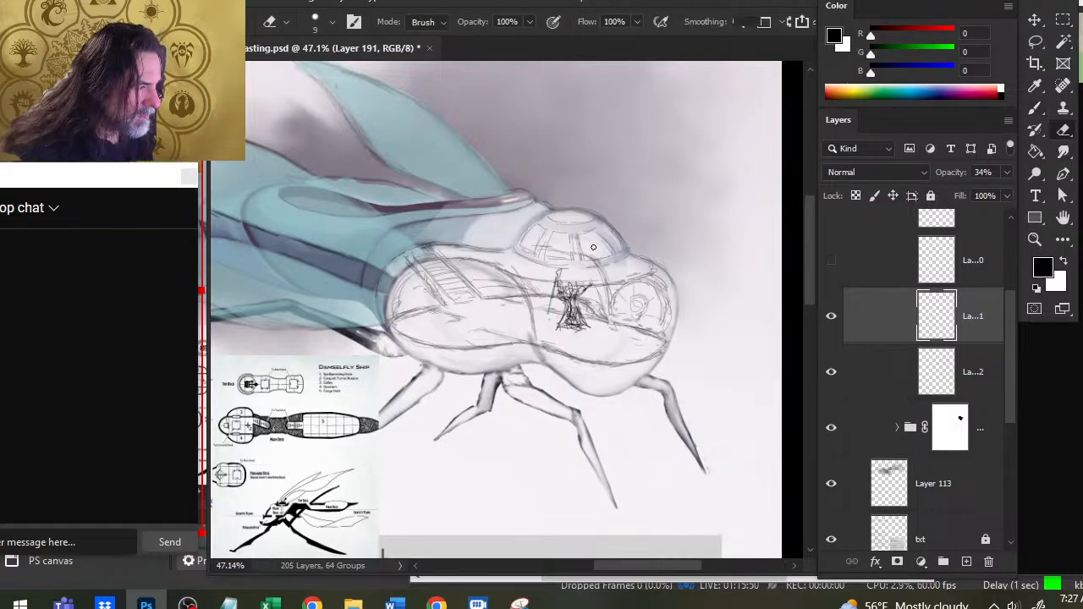
- Lasso the dome's line work on Layer 112, then cut it and paste it in place onto its own layer
left_click(832, 372)
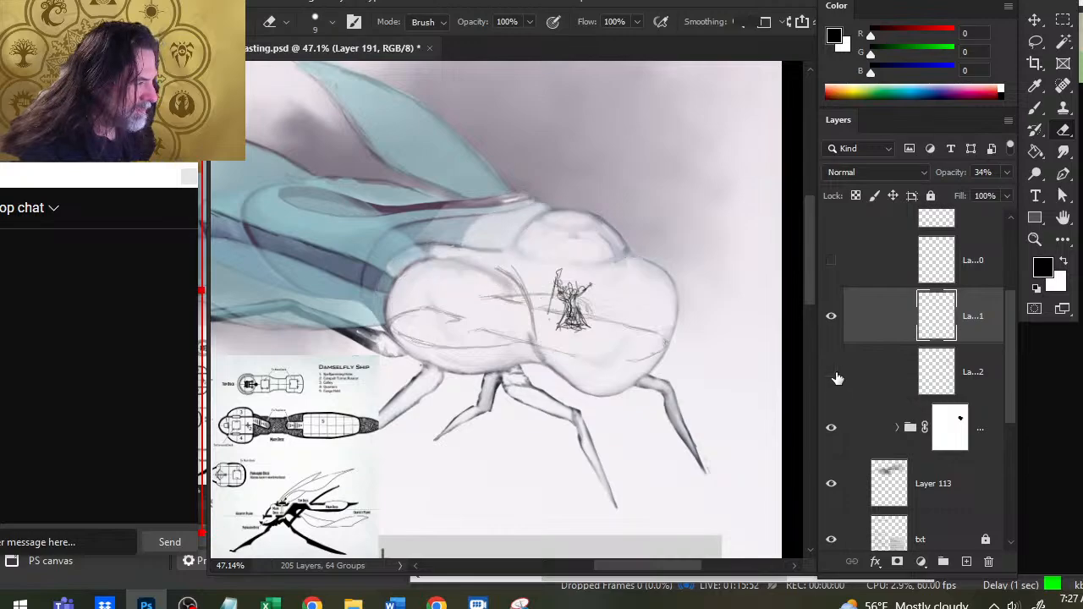
left_click(832, 372)
left_click(865, 378)
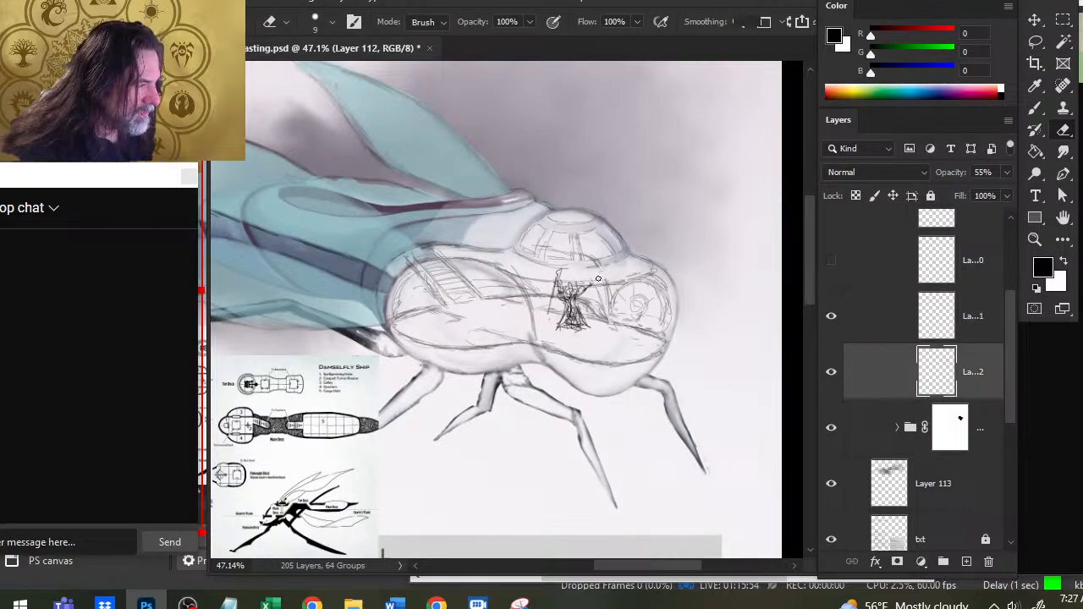
key("b")
key("e")
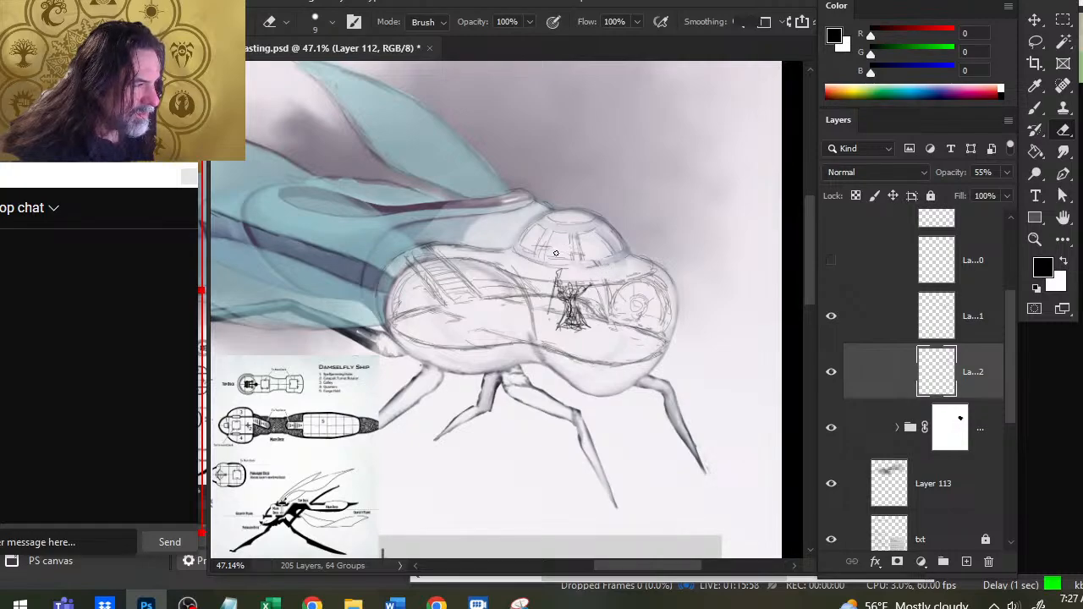
key("l")
left_click_drag(518, 218, 603, 198)
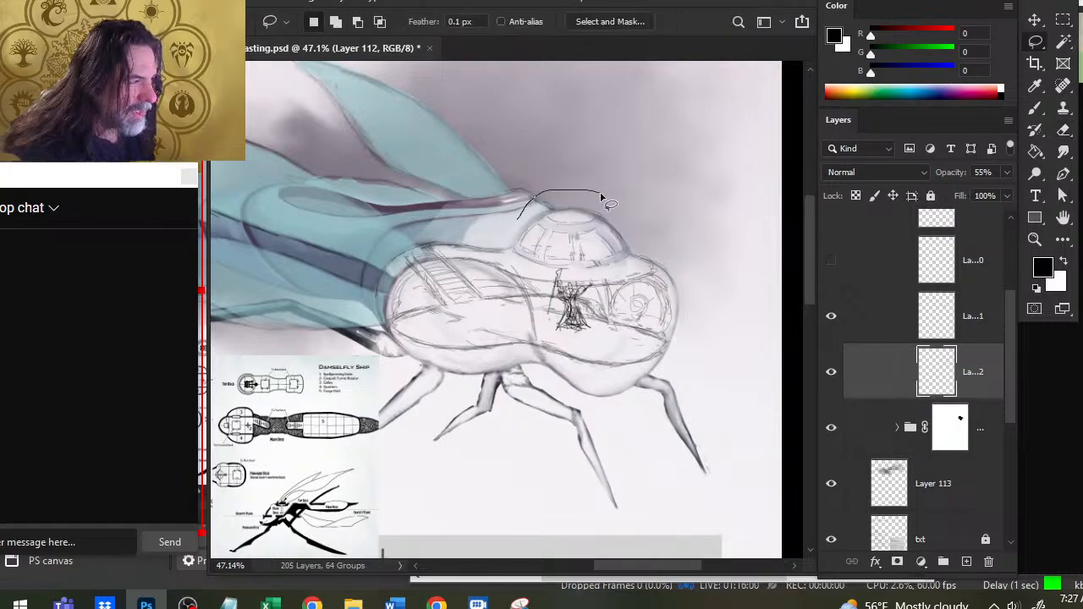
mouse_move(532, 268)
left_mouse_down()
mouse_move(607, 268)
mouse_move(640, 213)
mouse_move(611, 199)
left_mouse_up()
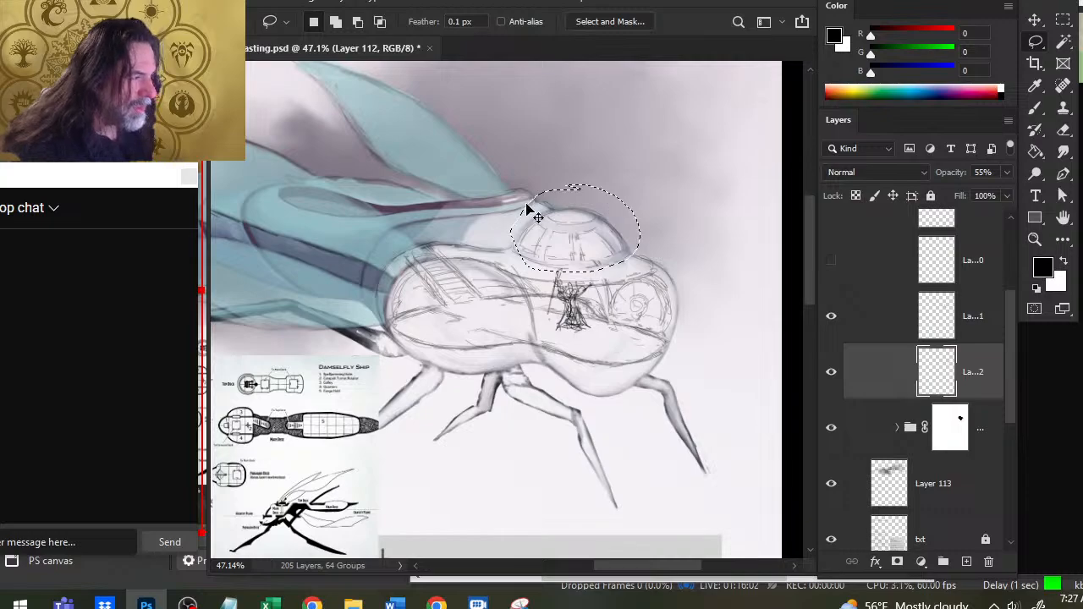
key("ctrl+x")
key("ctrl+shift+v")
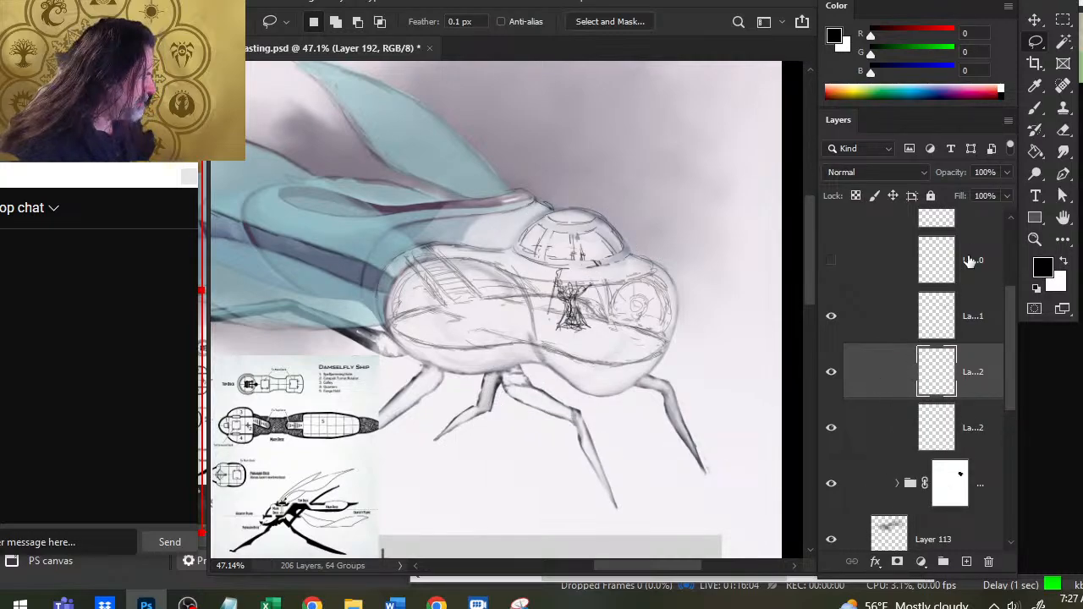
- Set the dome layer's opacity to 63% and move it above Layer 191
left_click(1003, 173)
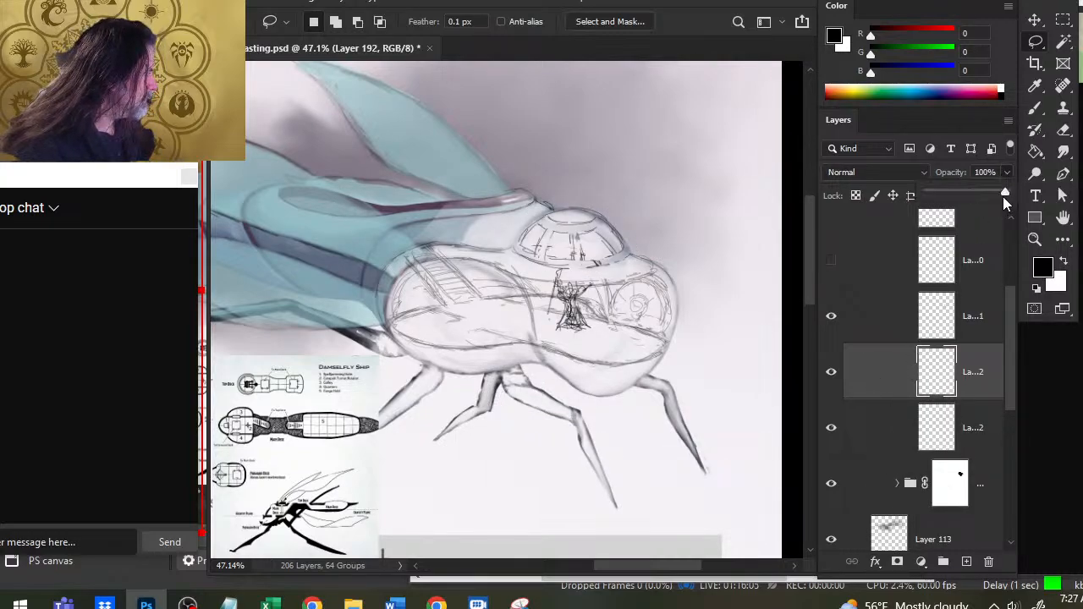
left_click(840, 332)
left_click(829, 326)
left_click(830, 327)
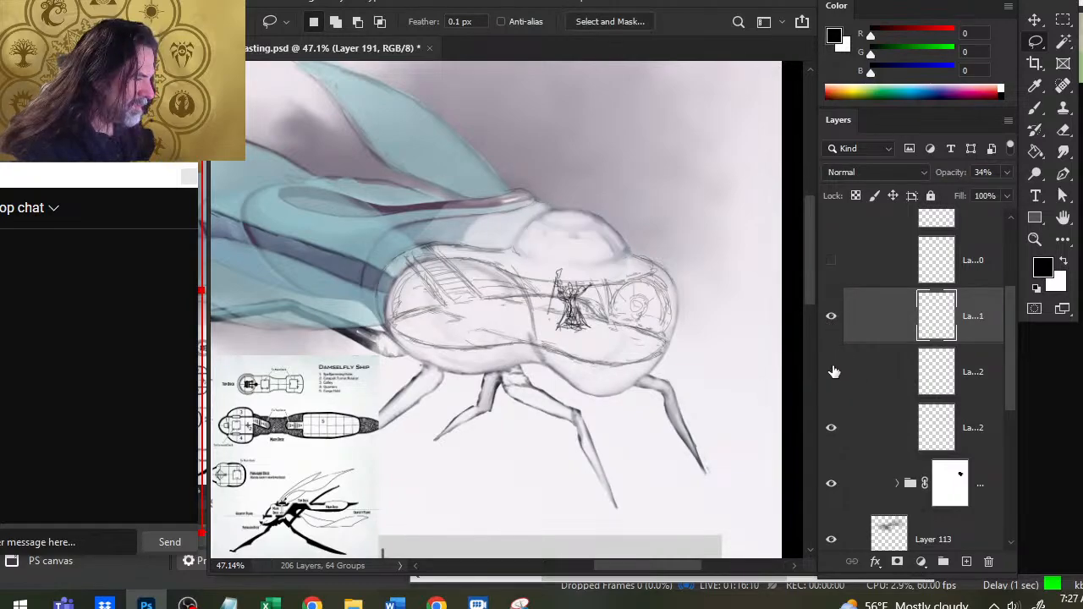
left_click_drag(885, 380, 868, 304)
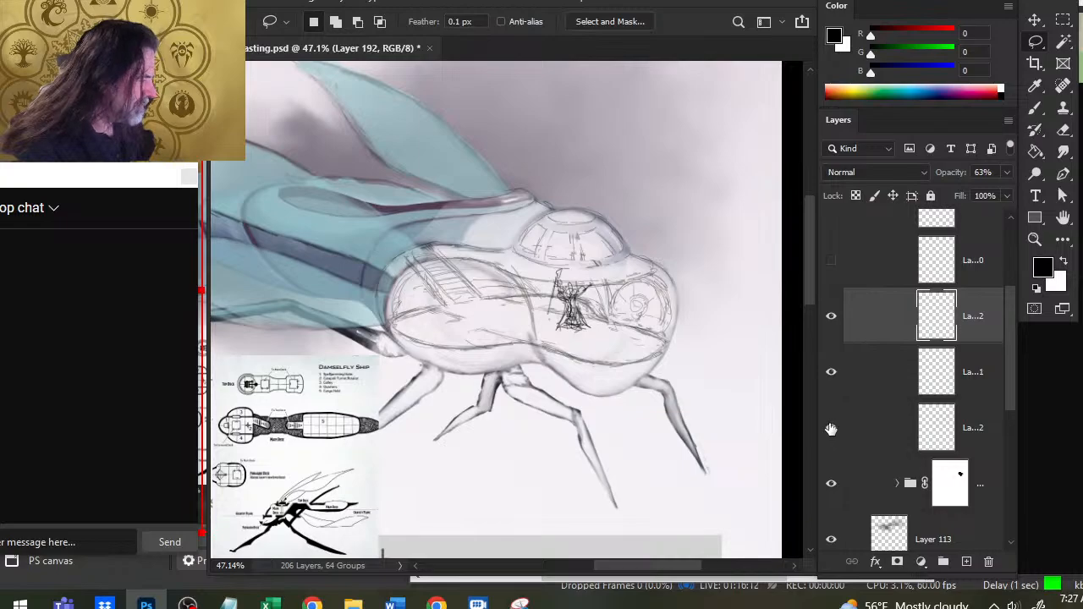
- Rough in a curved bulkhead on Layer 112 between the dome's base and the front compartment, erasing its stray parts
left_click(830, 427)
left_click(830, 427)
left_click(855, 429)
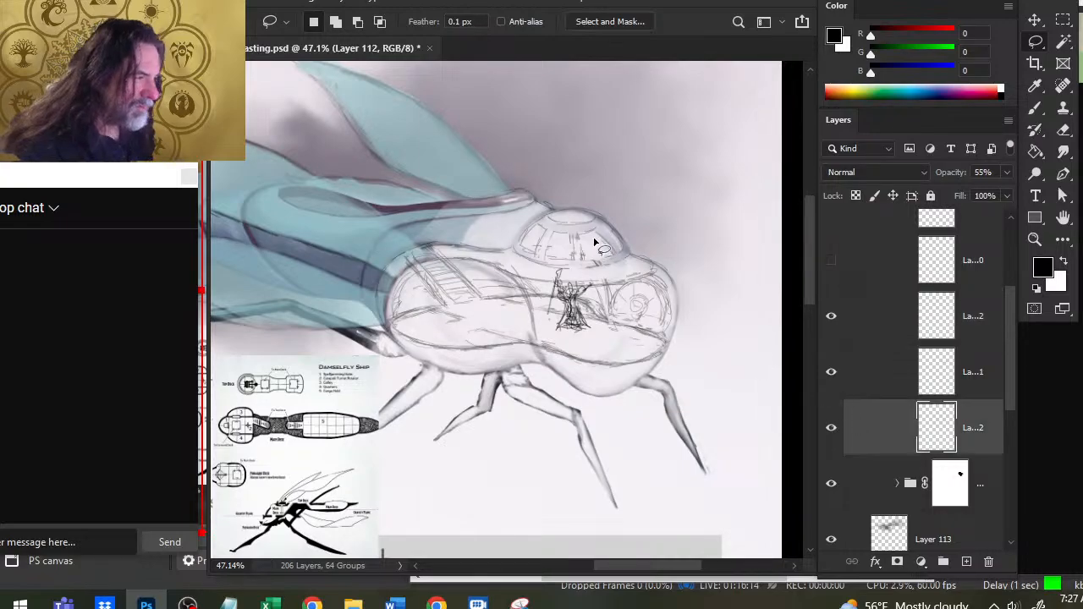
key("b")
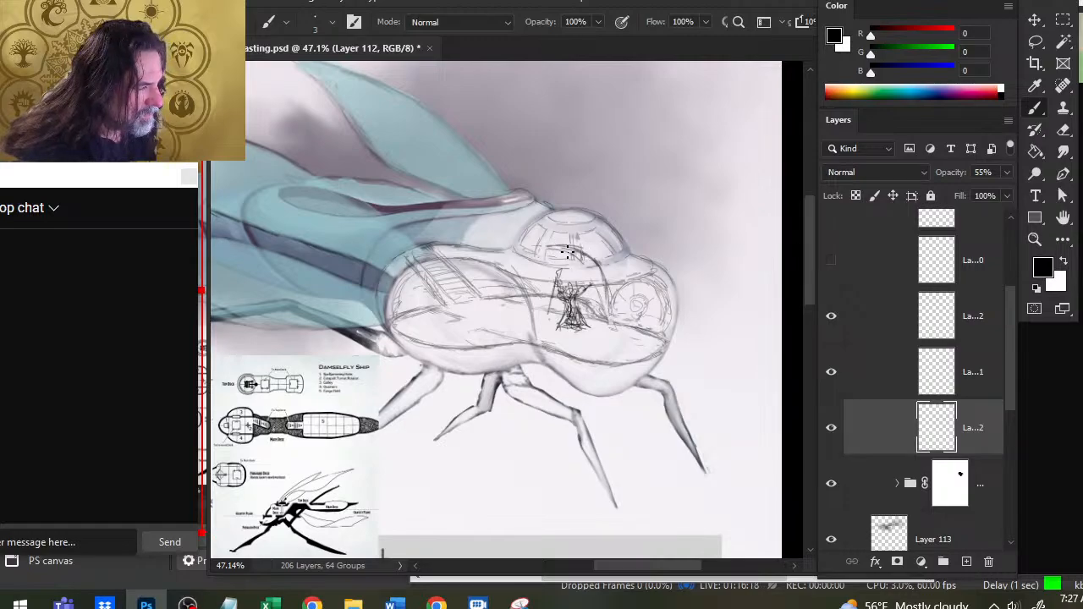
key("e")
left_click_drag(601, 269, 608, 305)
key("b")
mouse_move(544, 242)
left_mouse_down()
mouse_move(593, 256)
mouse_move(613, 310)
left_mouse_up()
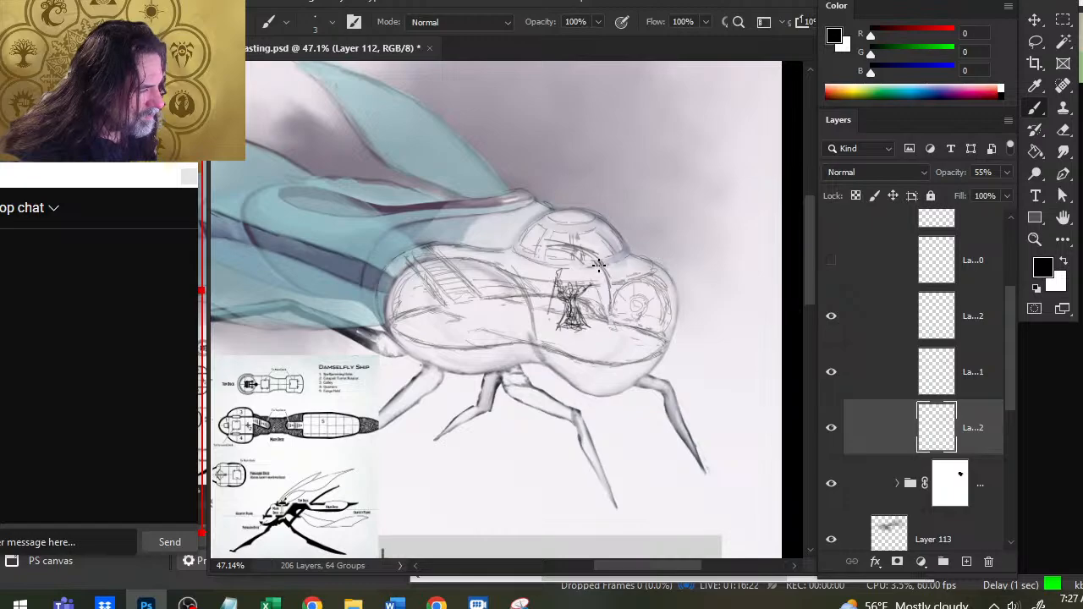
key("e")
mouse_move(604, 268)
left_mouse_down()
mouse_move(607, 316)
mouse_move(603, 283)
left_mouse_up()
key("b")
key("e")
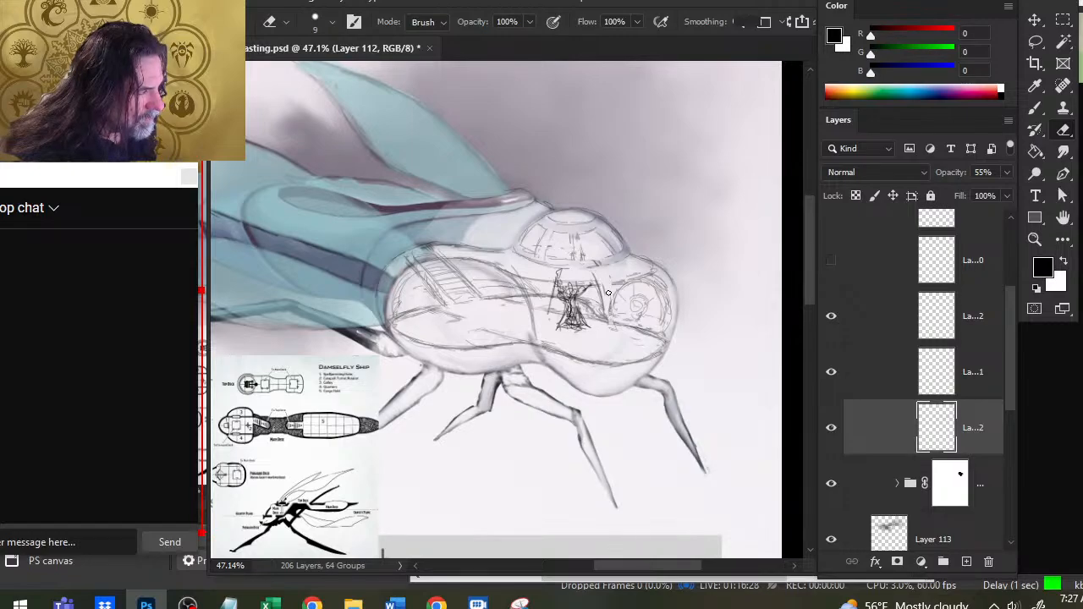
- Hide the dome layer and draw the front bulkhead's curve on Layer 112 from under the dome down beside the caster
left_click(831, 316)
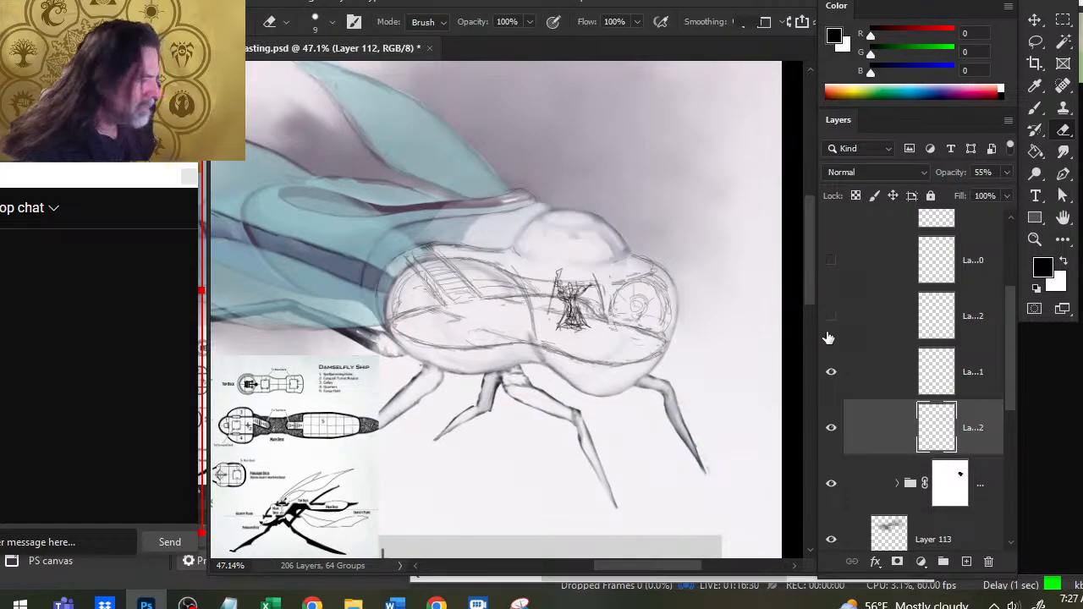
key("b")
mouse_move(525, 247)
left_mouse_down()
mouse_move(577, 259)
mouse_move(595, 276)
left_mouse_up()
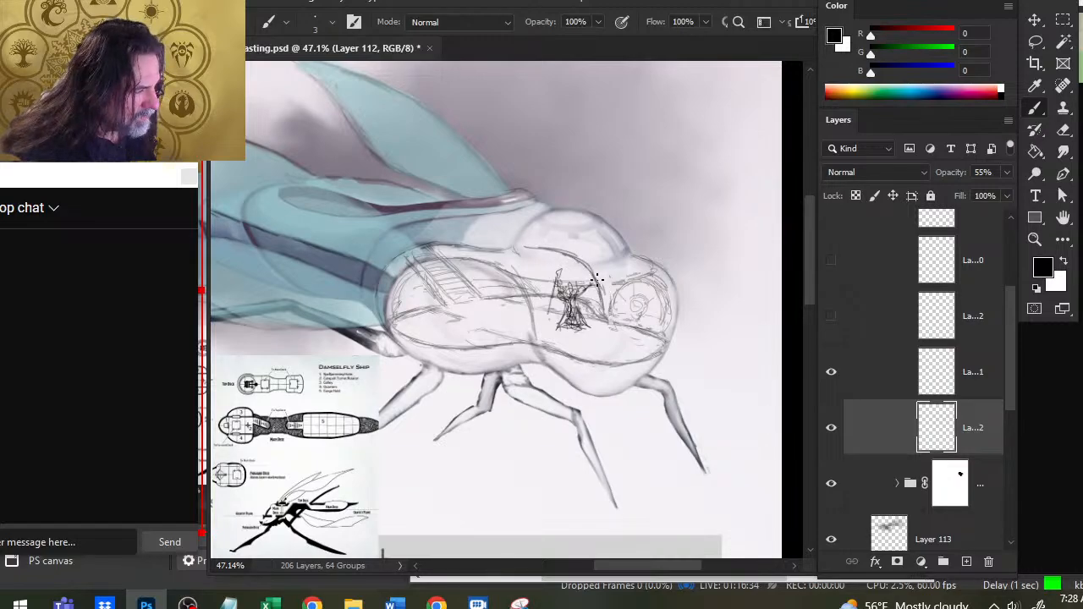
key("e")
key("b")
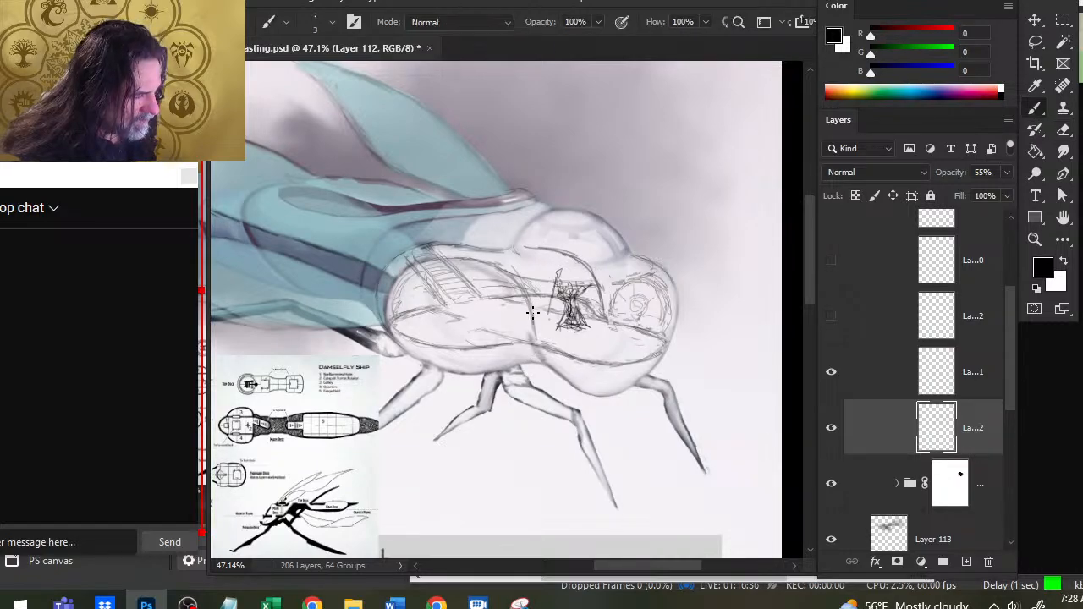
- Darken the lower part of the waist bulkhead and continue the front bulkhead line down to the belly
left_click_drag(535, 352, 532, 311)
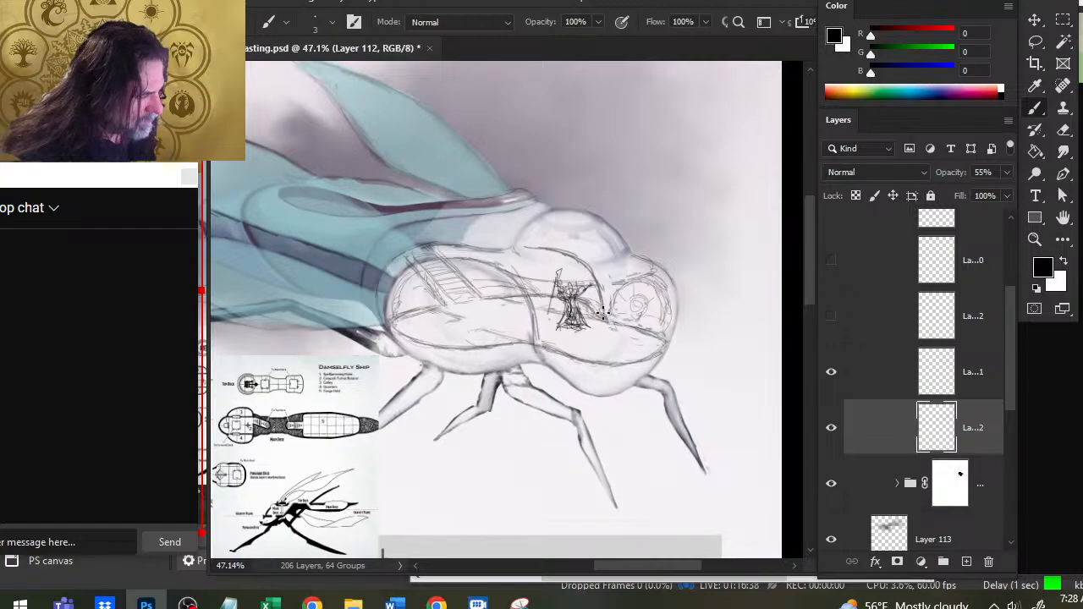
mouse_move(602, 314)
left_mouse_down()
mouse_move(631, 325)
mouse_move(599, 315)
mouse_move(600, 303)
mouse_move(616, 349)
mouse_move(604, 340)
mouse_move(598, 315)
mouse_move(634, 377)
left_mouse_up()
key("e")
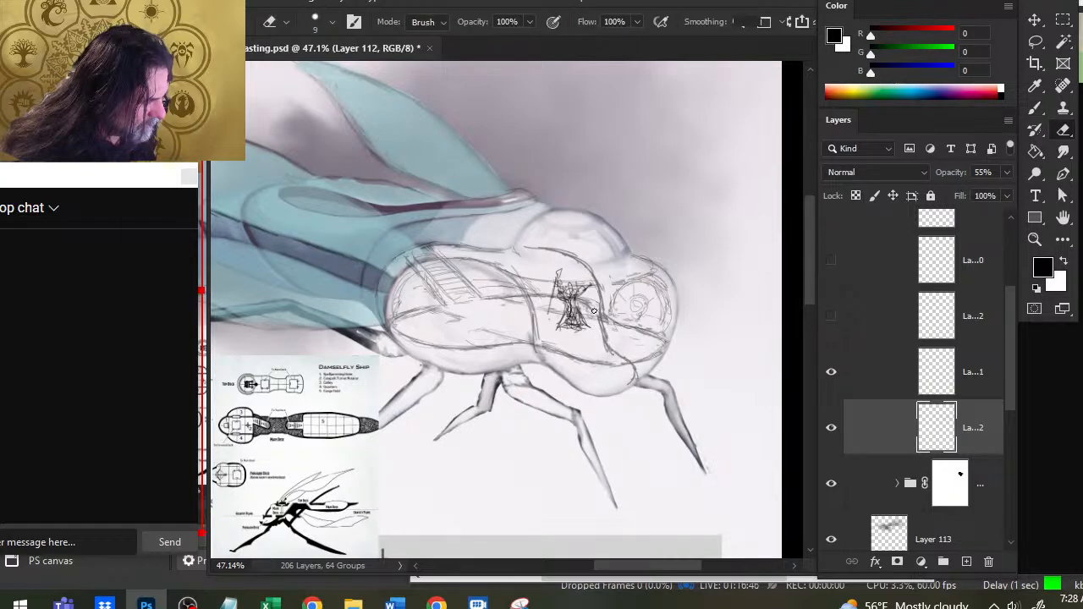
- Draw the deck edge behind the caster from the waist to the front bulkhead, cleaning up the bulkhead's lower line
key("b")
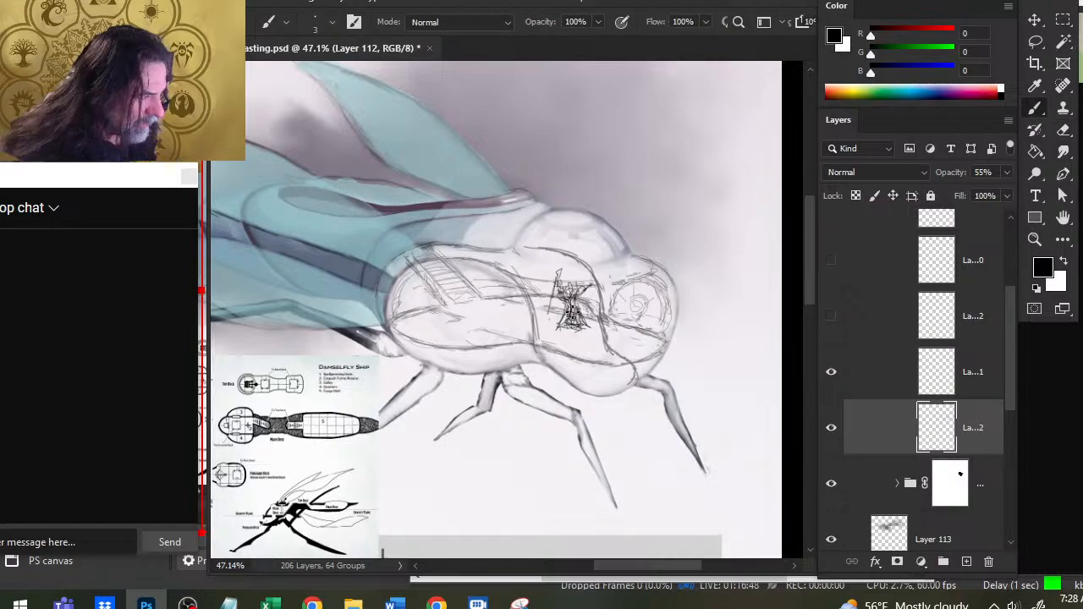
left_click_drag(602, 322, 518, 305)
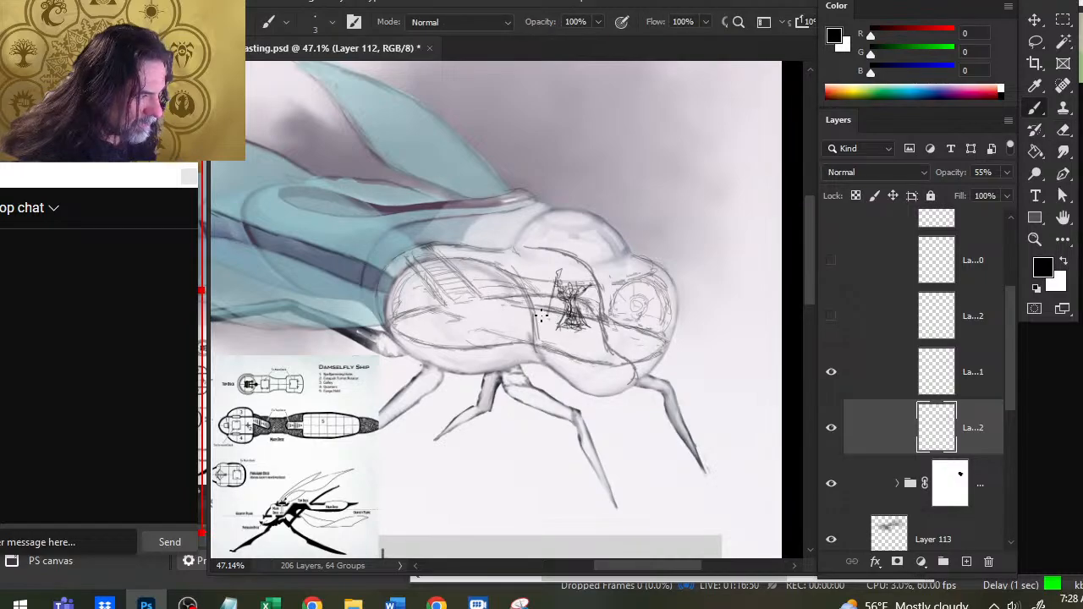
key("e")
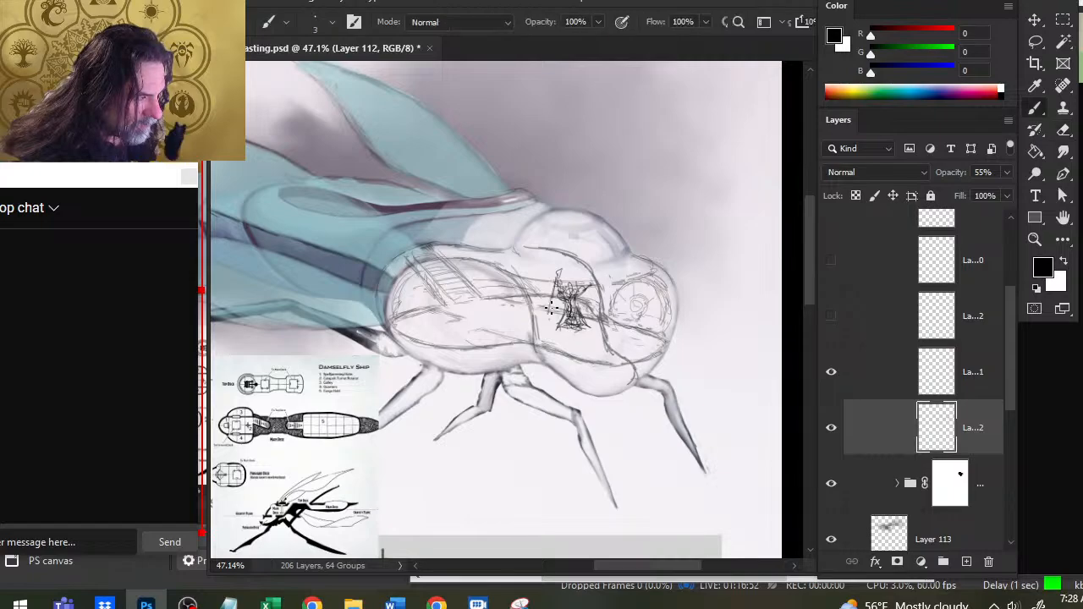
key("b")
mouse_move(491, 302)
left_mouse_down()
mouse_move(564, 294)
mouse_move(609, 323)
mouse_move(613, 347)
mouse_move(597, 330)
left_mouse_up()
key("e")
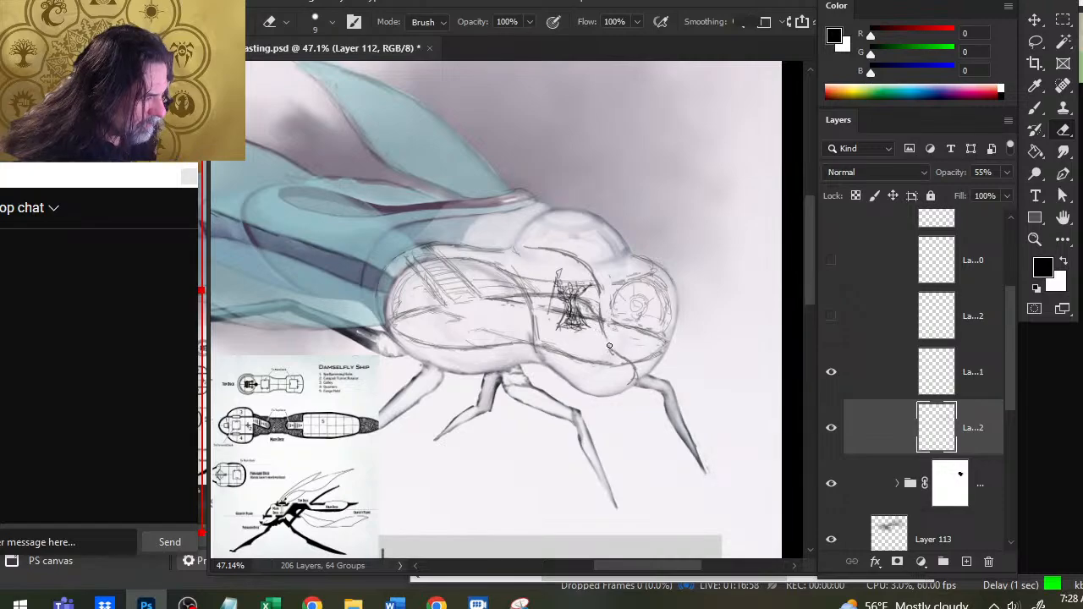
key("b")
key("e")
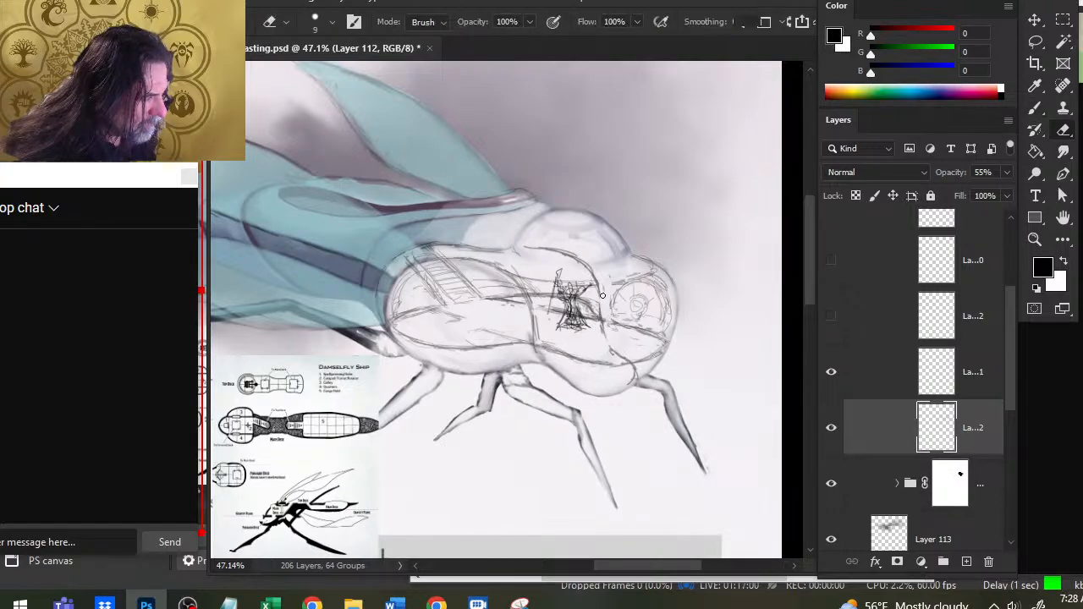
- Draw the upper deck edge line across the hull above the caster, from the waist to the front compartment
key("b")
left_click_drag(572, 281, 616, 286)
mouse_move(525, 275)
left_mouse_down()
mouse_move(567, 284)
mouse_move(647, 274)
mouse_move(553, 275)
mouse_move(628, 283)
left_mouse_up()
key("e")
key("b")
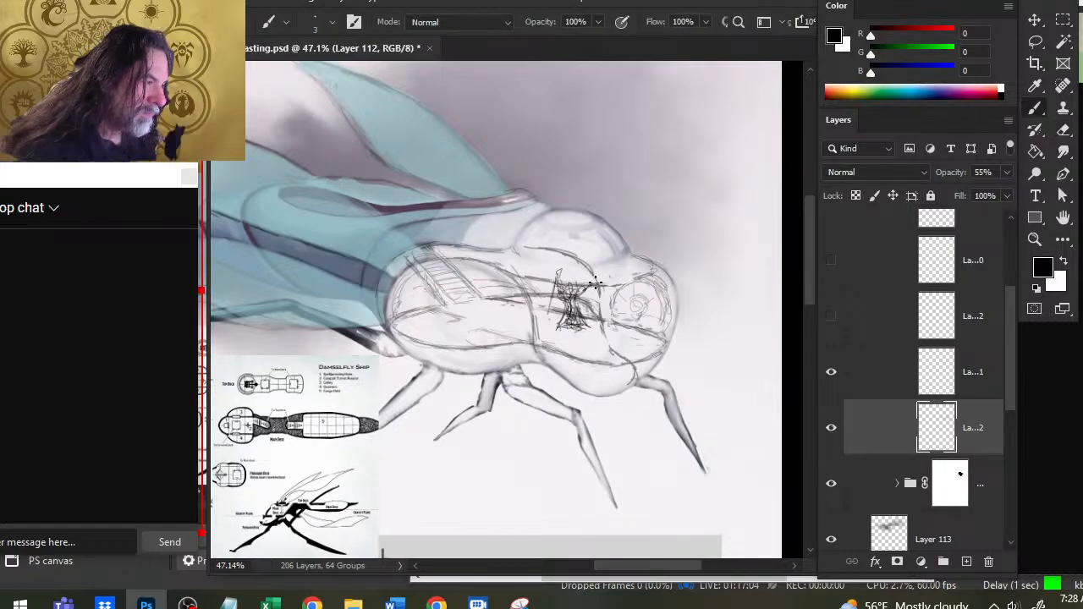
key("e")
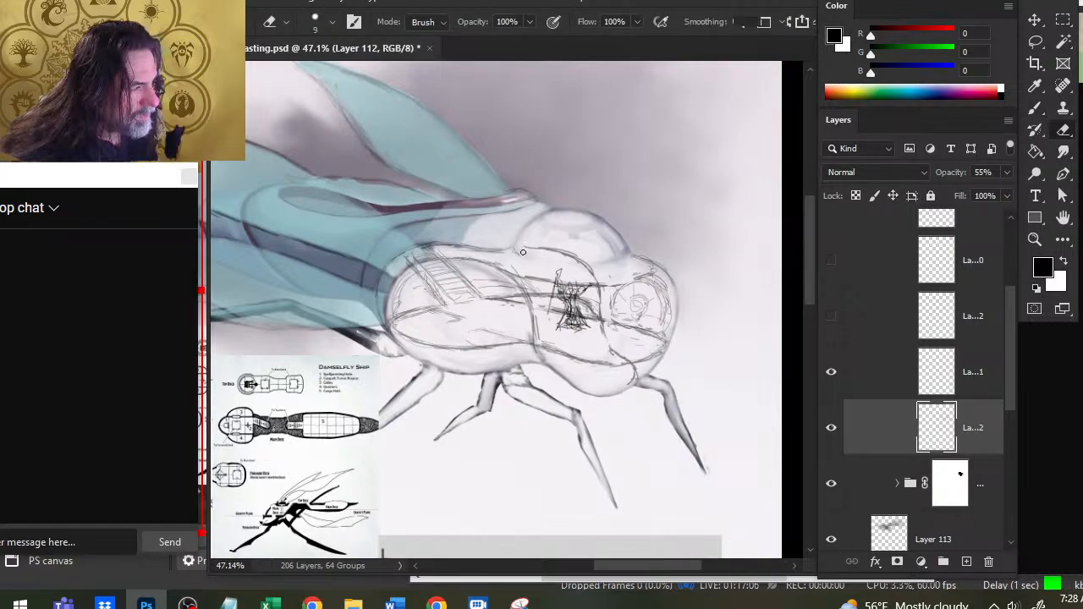
- Erase the top of the front bulkhead's curve beneath the dome and rework it with short brush and eraser strokes
mouse_move(527, 253)
left_mouse_down()
mouse_move(580, 255)
mouse_move(593, 277)
mouse_move(579, 261)
mouse_move(519, 250)
mouse_move(584, 253)
mouse_move(616, 284)
mouse_move(571, 248)
mouse_move(521, 246)
mouse_move(594, 276)
mouse_move(573, 258)
left_mouse_up()
key("b")
key("e")
key("b")
key("e")
key("b")
key("e")
key("b")
key("e")
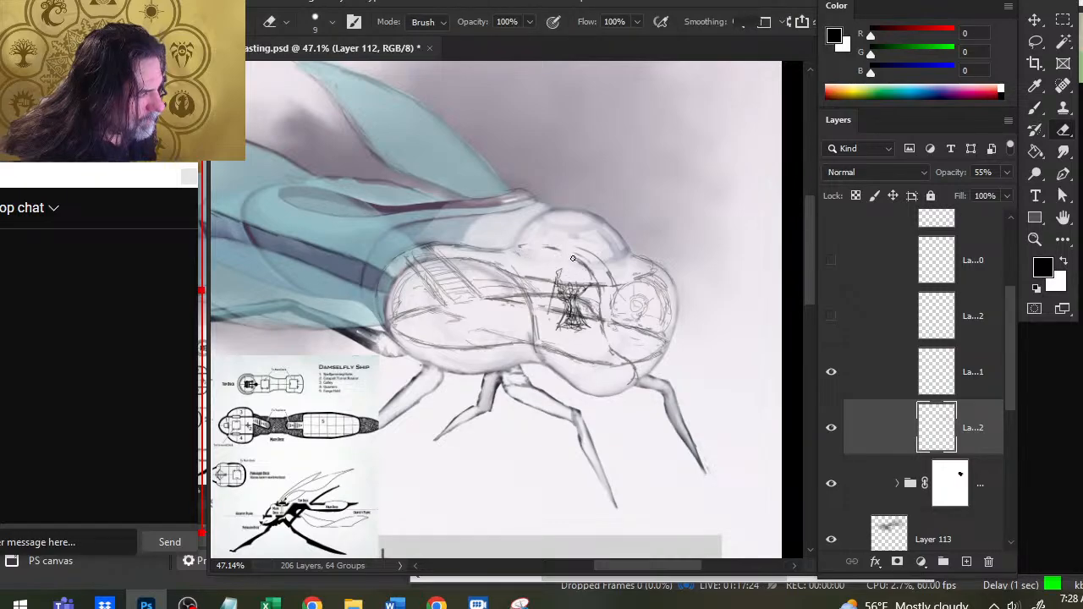
- Redraw the front bulkhead's top as a double curve under the dome and erase the overlap at the front compartment
key("b")
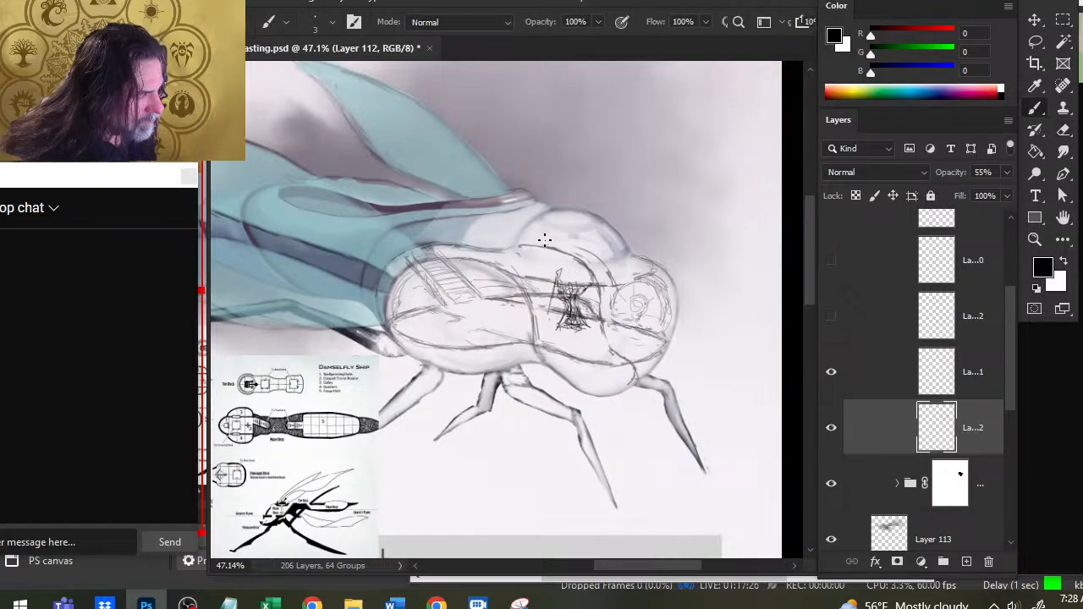
mouse_move(512, 245)
left_mouse_down()
mouse_move(584, 250)
mouse_move(617, 306)
left_mouse_up()
key("e")
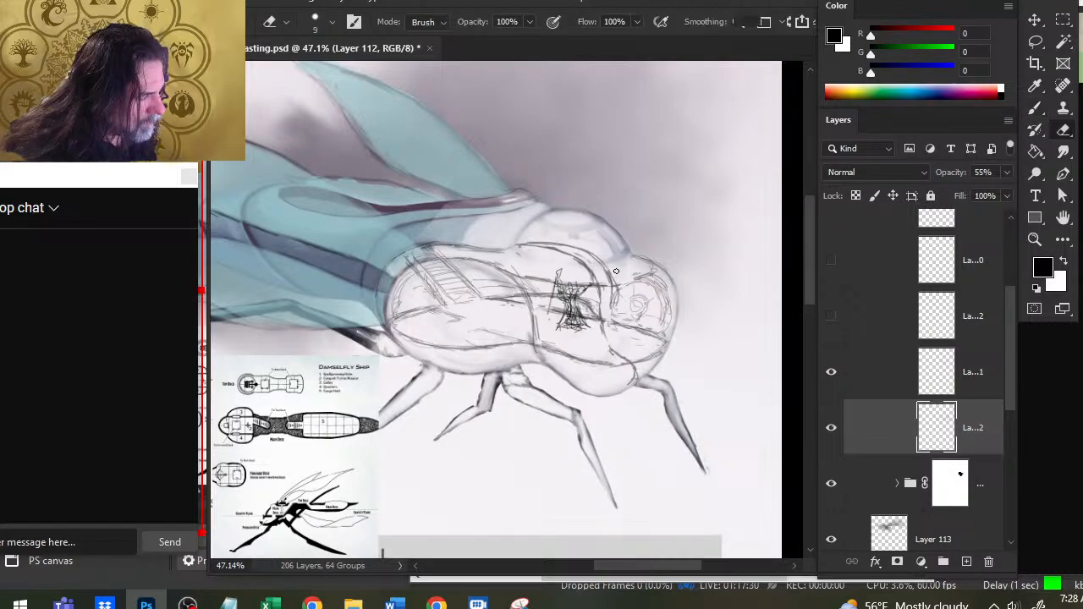
mouse_move(601, 260)
left_mouse_down()
mouse_move(618, 310)
mouse_move(627, 285)
left_mouse_up()
key("b")
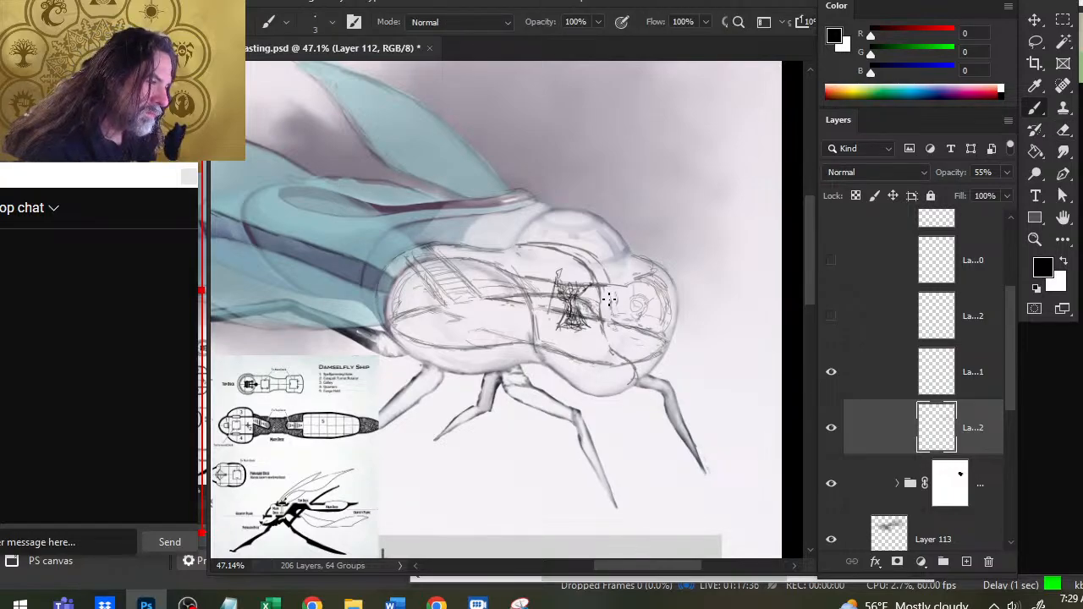
- Extend the upper deck edge forward from the front bulkhead around the top of the ship's head
key("e")
key("b")
mouse_move(630, 286)
left_mouse_down()
mouse_move(597, 286)
mouse_move(652, 269)
mouse_move(627, 252)
mouse_move(653, 264)
mouse_move(674, 298)
left_mouse_up()
key("e")
key("b")
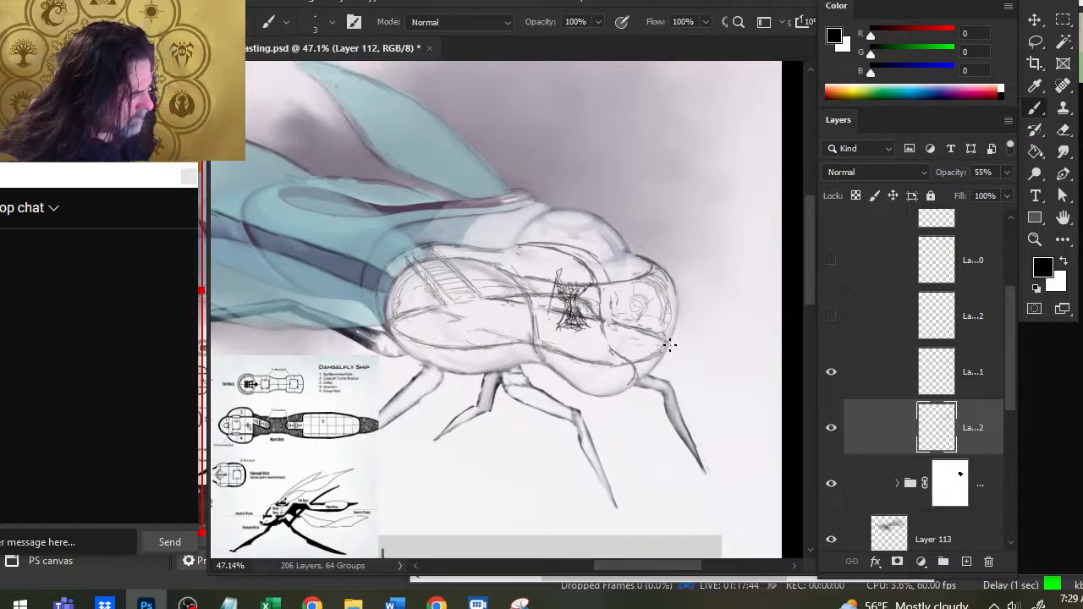
- Darken the front compartment's floor edges toward the nose and erase the bulkhead line below the deck
key("e")
key("b")
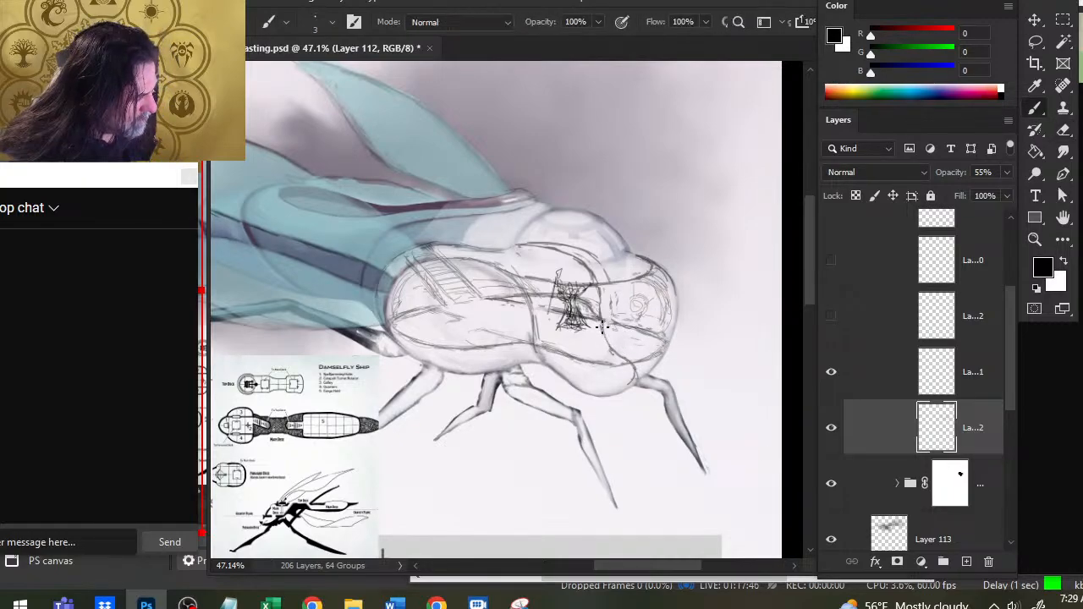
mouse_move(603, 326)
left_mouse_down()
mouse_move(638, 373)
mouse_move(621, 386)
mouse_move(640, 361)
mouse_move(600, 348)
mouse_move(615, 364)
mouse_move(666, 348)
left_mouse_up()
key("e")
key("b")
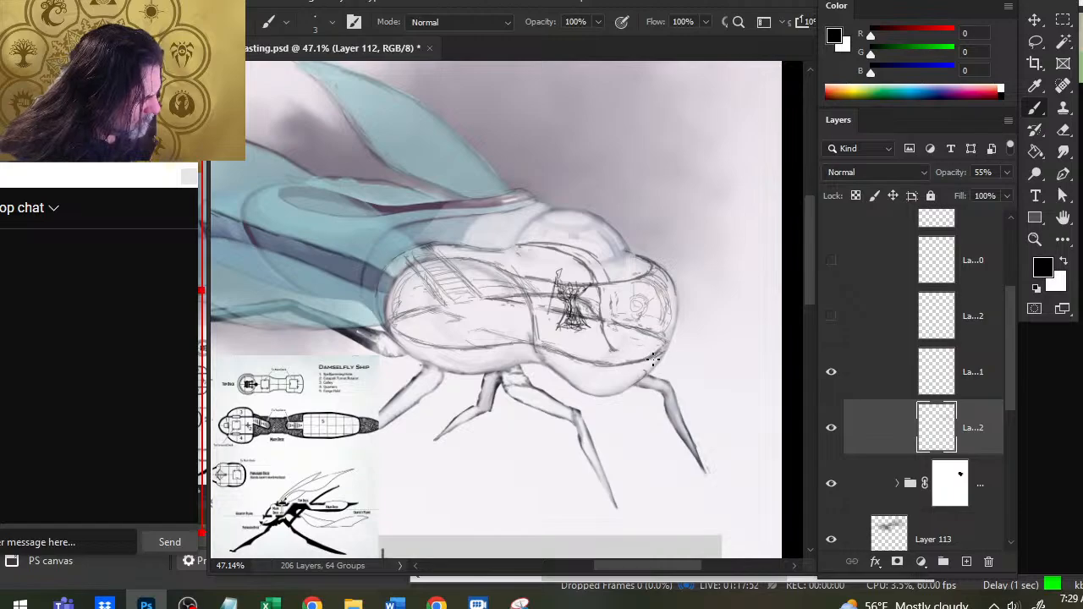
- Redraw the front bulkhead's lower end down to the belly by the front leg and erase stray marks around it
key("e")
key("b")
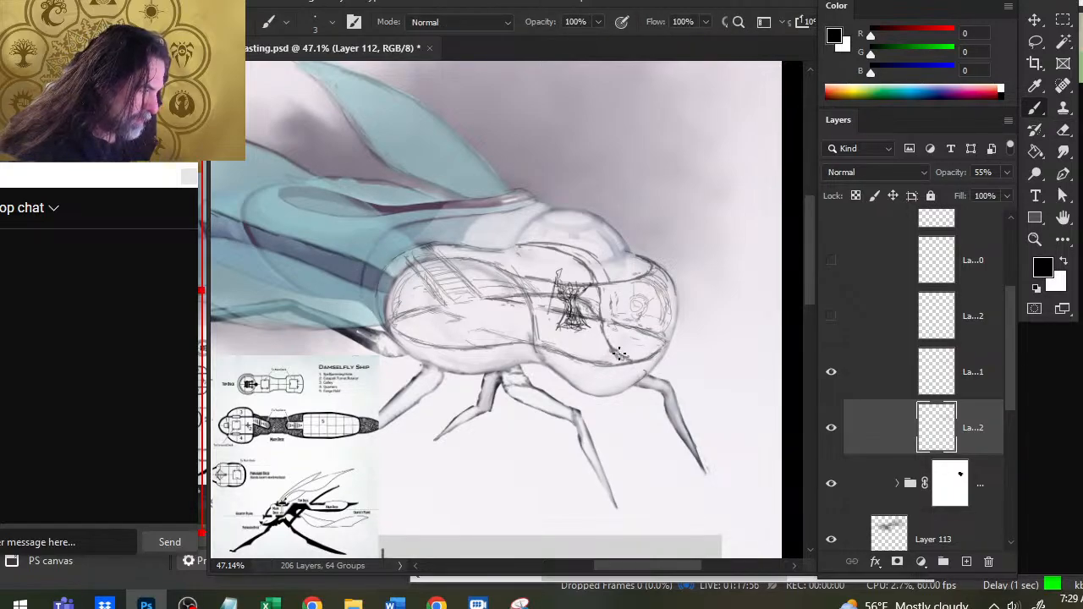
key("e")
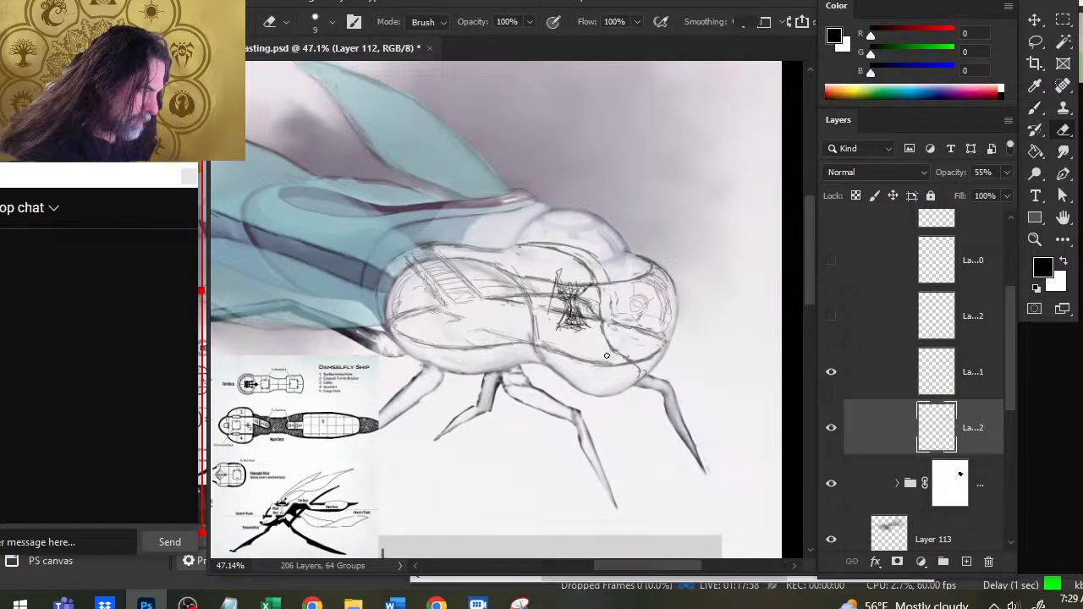
key("b")
mouse_move(638, 362)
left_mouse_down()
mouse_move(637, 388)
mouse_move(616, 392)
mouse_move(643, 380)
mouse_move(604, 396)
mouse_move(647, 375)
left_mouse_up()
key("e")
mouse_move(580, 391)
left_mouse_down()
mouse_move(605, 397)
mouse_move(585, 400)
left_mouse_up()
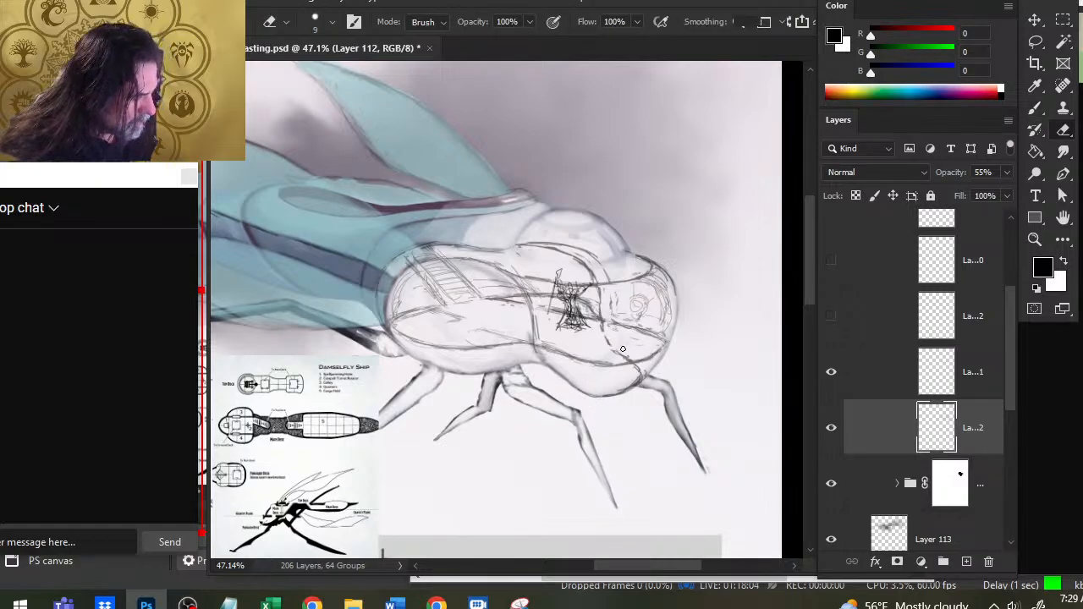
- Redraw the front compartment's lower floor edge beside the front bulkhead and erase stray marks above the front leg
key("b")
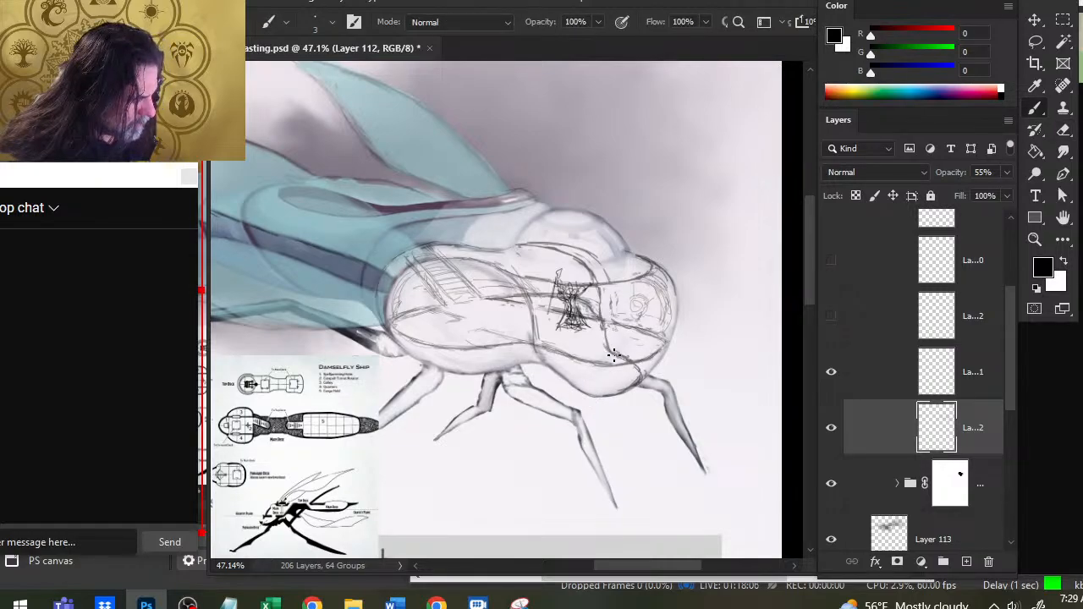
key("e")
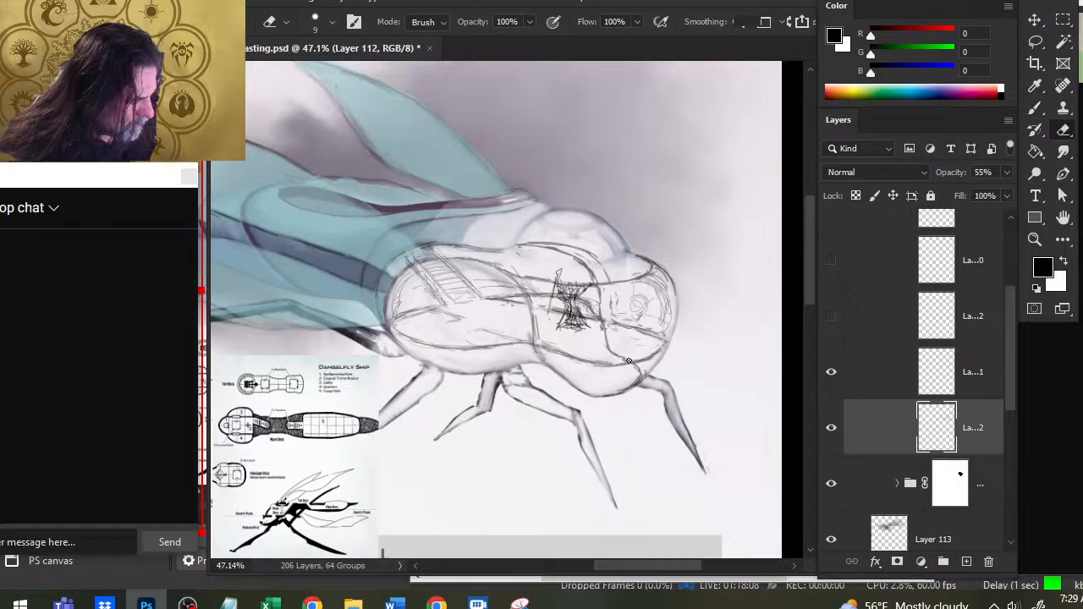
key("b")
key("e")
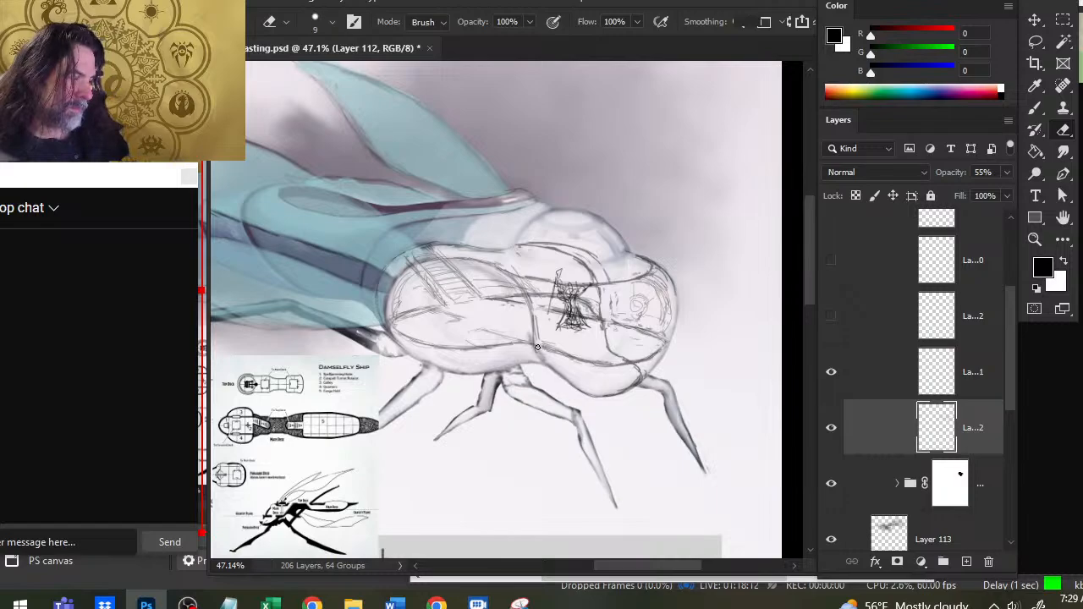
- Sketch a short curved edge behind the middle bulkhead on the deck and erase the excess strokes around it
key("b")
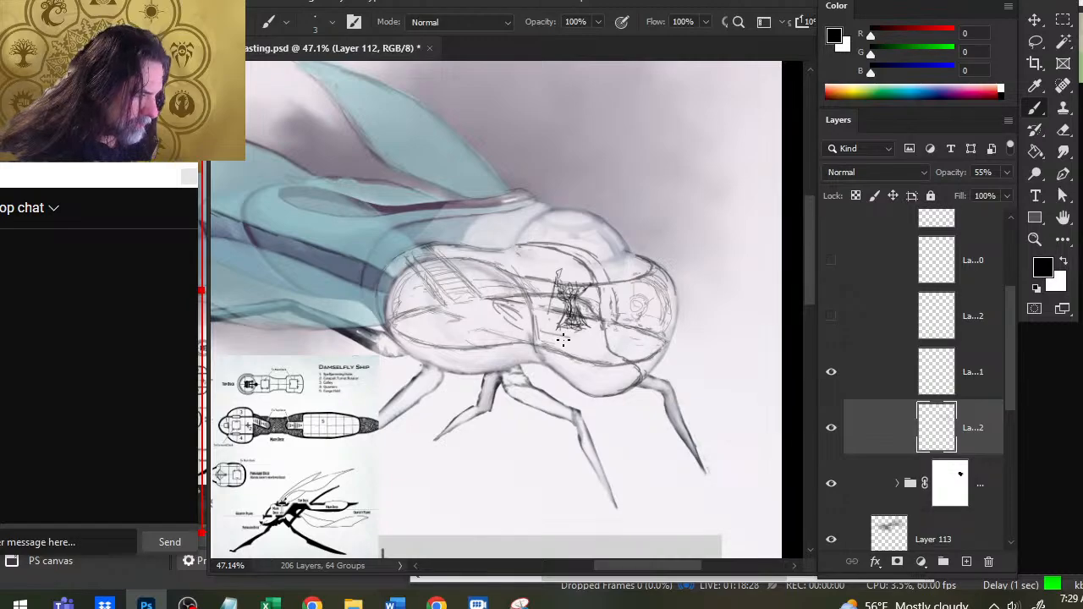
key("e")
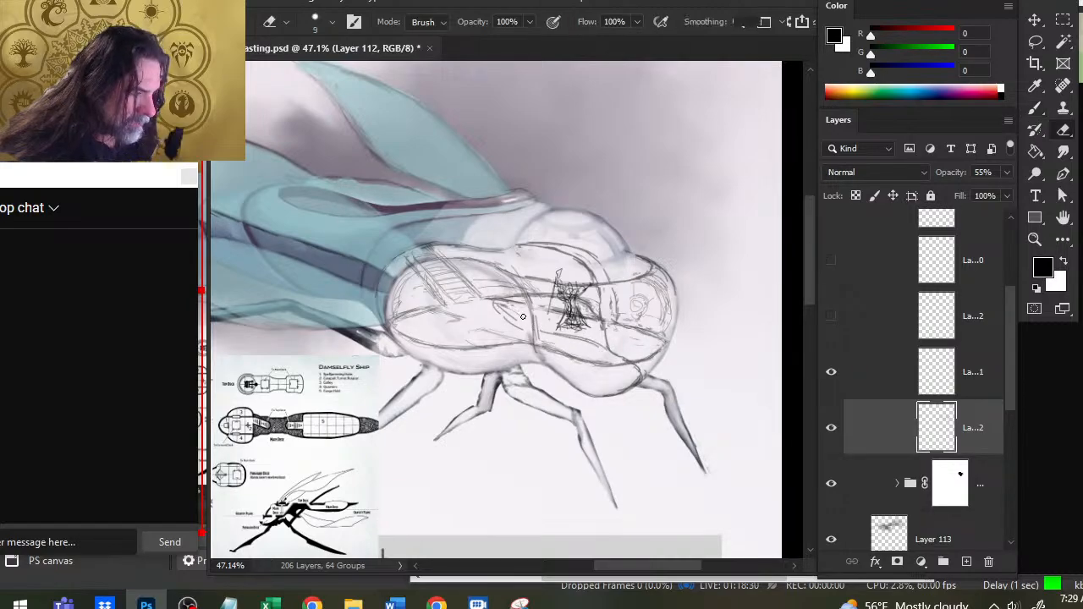
key("b")
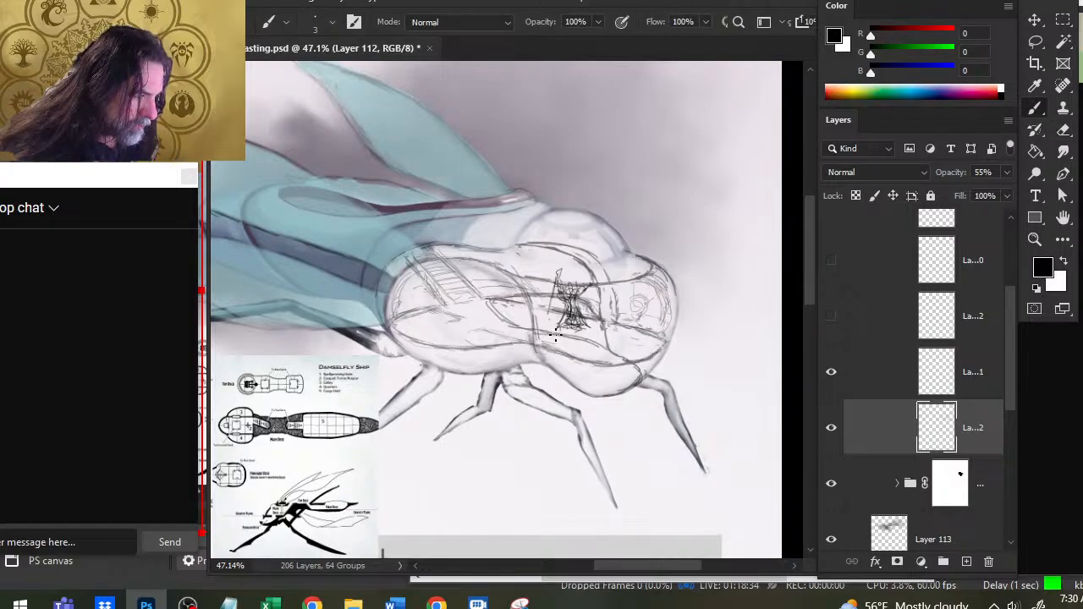
key("e")
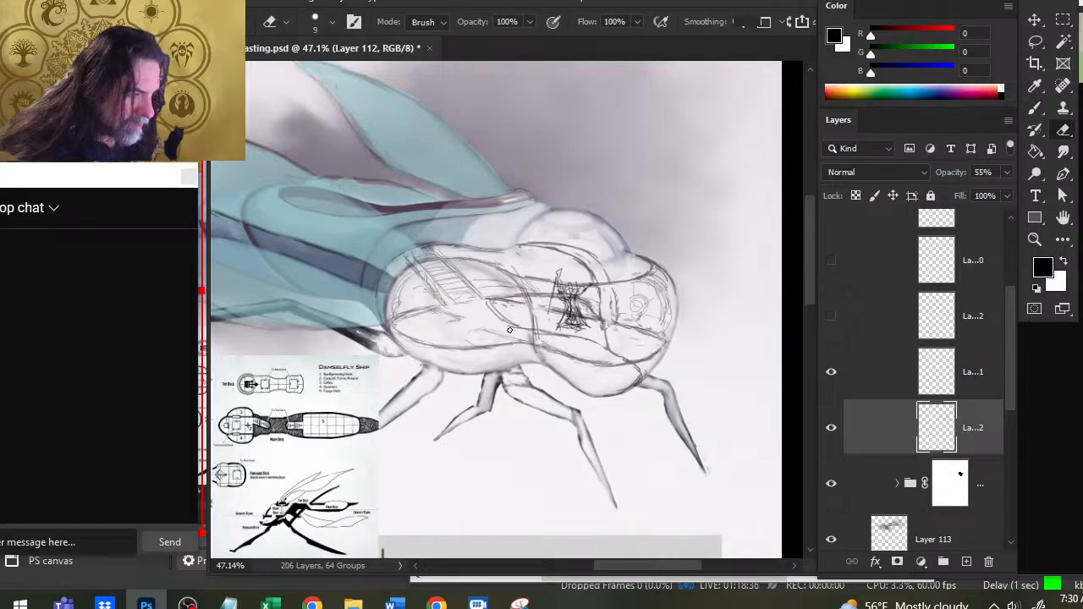
key("b")
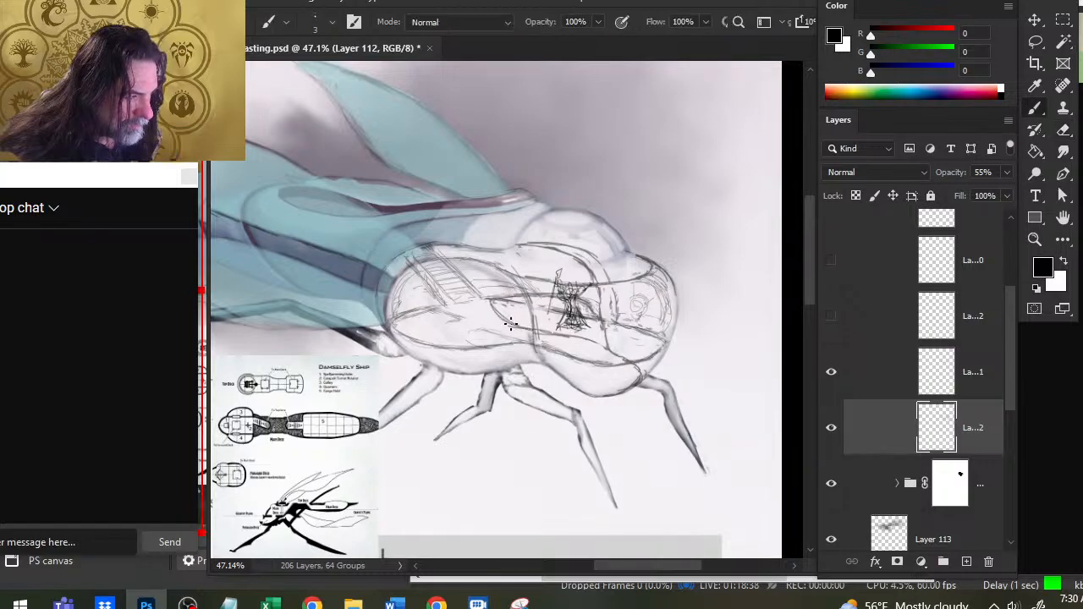
- Draw a curved wall from the foot of the stairs down to the rear compartment's lower floor edge
mouse_move(435, 311)
left_mouse_down()
mouse_move(481, 356)
mouse_move(445, 328)
mouse_move(488, 349)
mouse_move(448, 327)
mouse_move(451, 338)
mouse_move(483, 336)
mouse_move(460, 342)
mouse_move(501, 360)
left_mouse_up()
left_click_drag(508, 354, 526, 362)
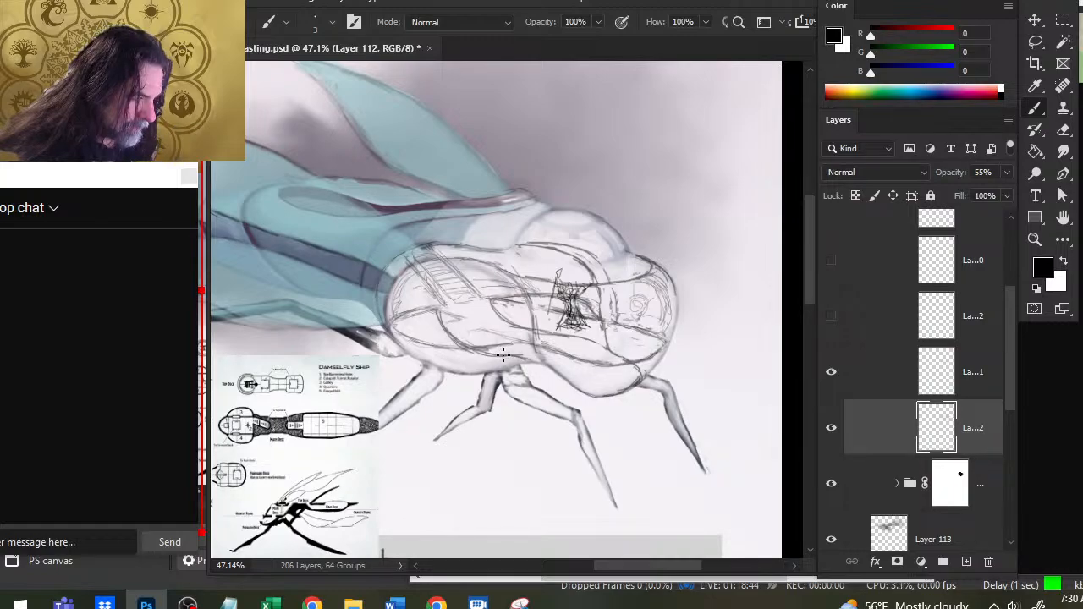
key("e")
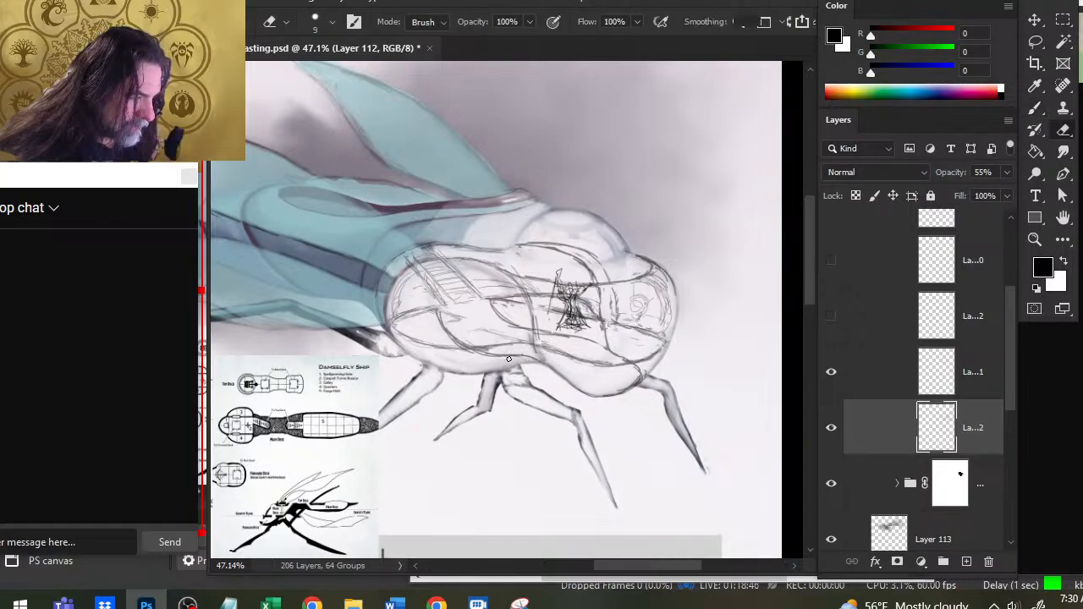
key("b")
mouse_move(428, 317)
left_mouse_down()
mouse_move(464, 311)
mouse_move(523, 330)
left_mouse_up()
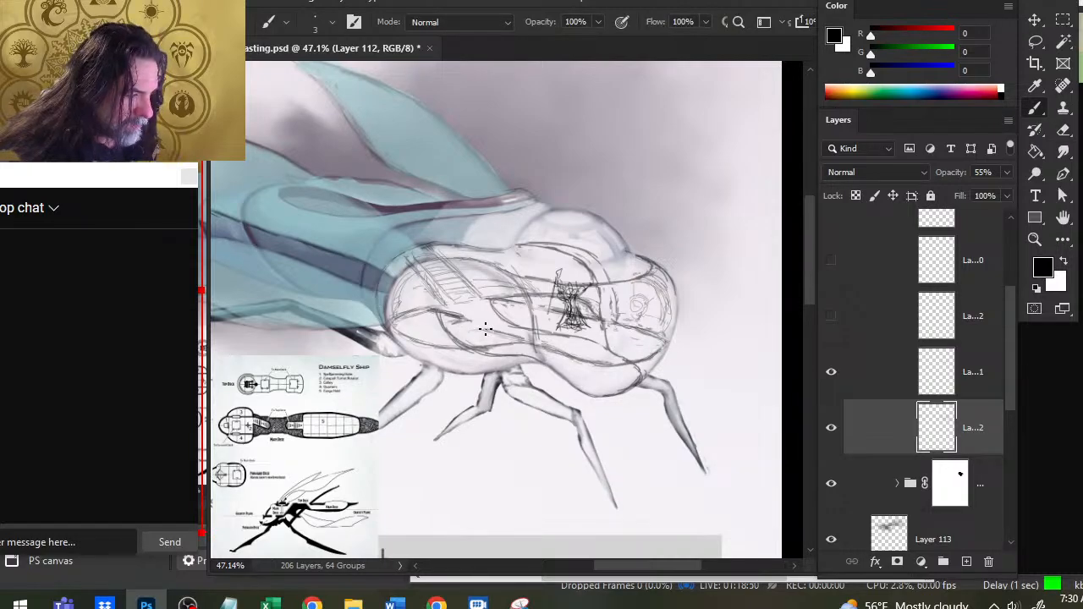
- Clean up and redraw the deck edge running from the stairs' foot forward to the middle bulkhead
key("e")
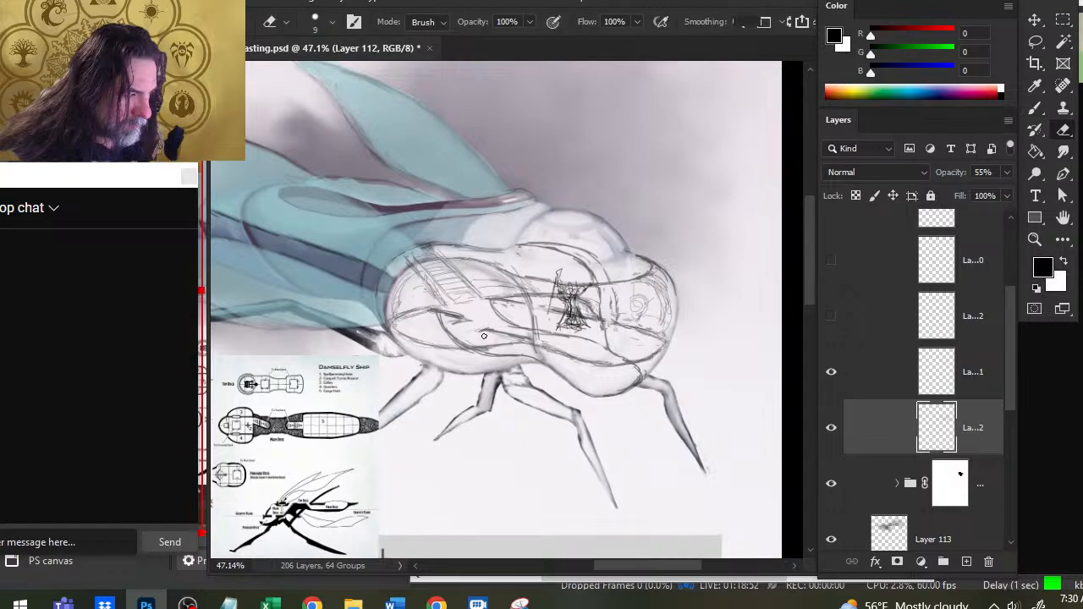
mouse_move(515, 335)
left_mouse_down()
mouse_move(489, 330)
mouse_move(529, 340)
mouse_move(476, 327)
left_mouse_up()
key("b")
key("e")
key("b")
key("e")
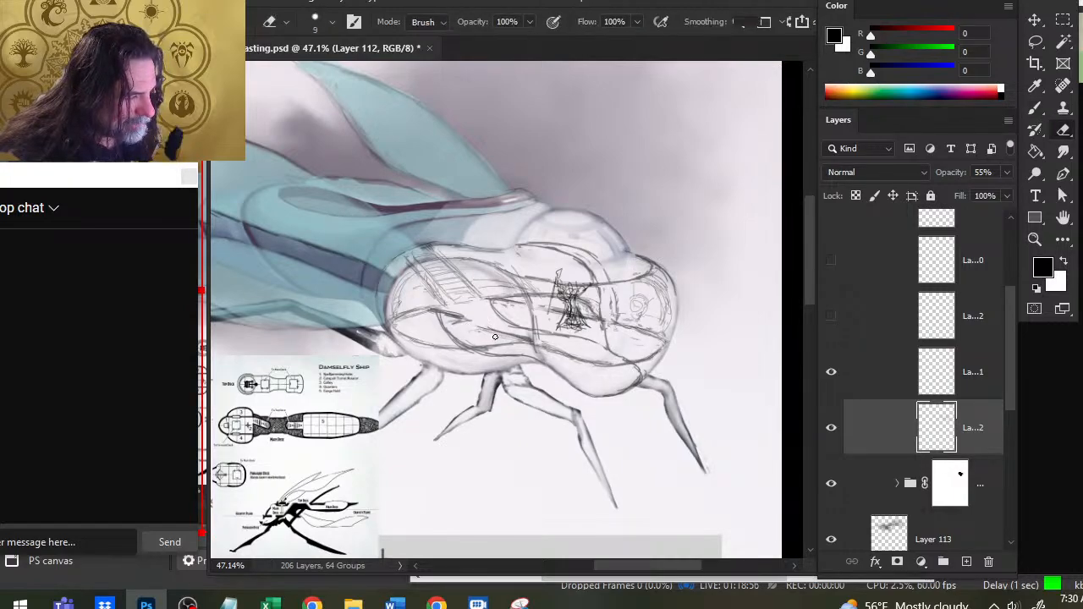
key("b")
key("e")
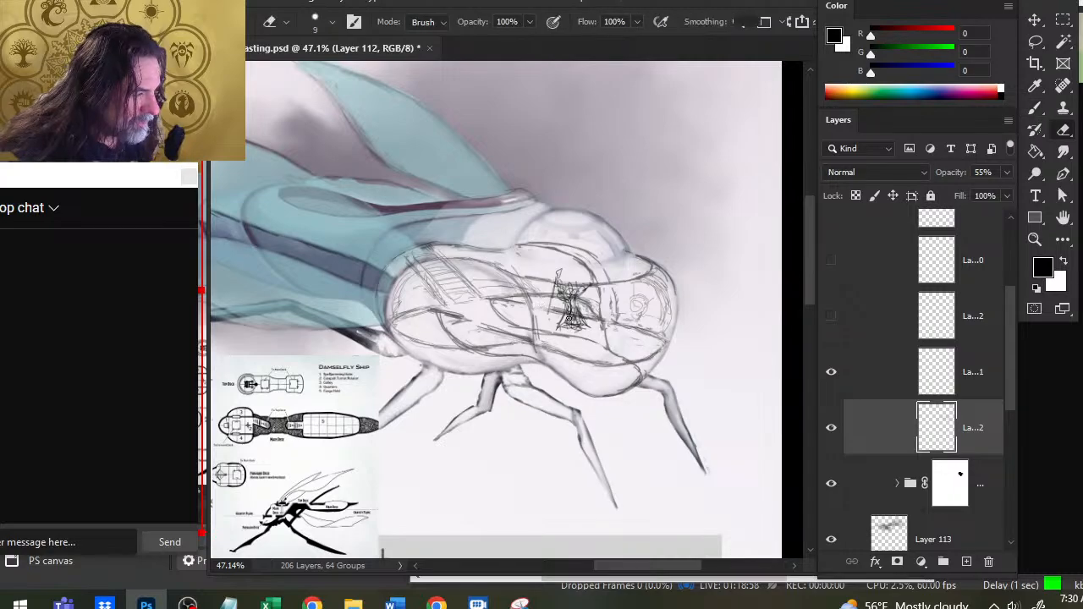
- Darken the deck edge from the caster figure forward to the nose and erase overlapping lines across the figure
key("b")
key("e")
left_click_drag(551, 311, 592, 315)
key("b")
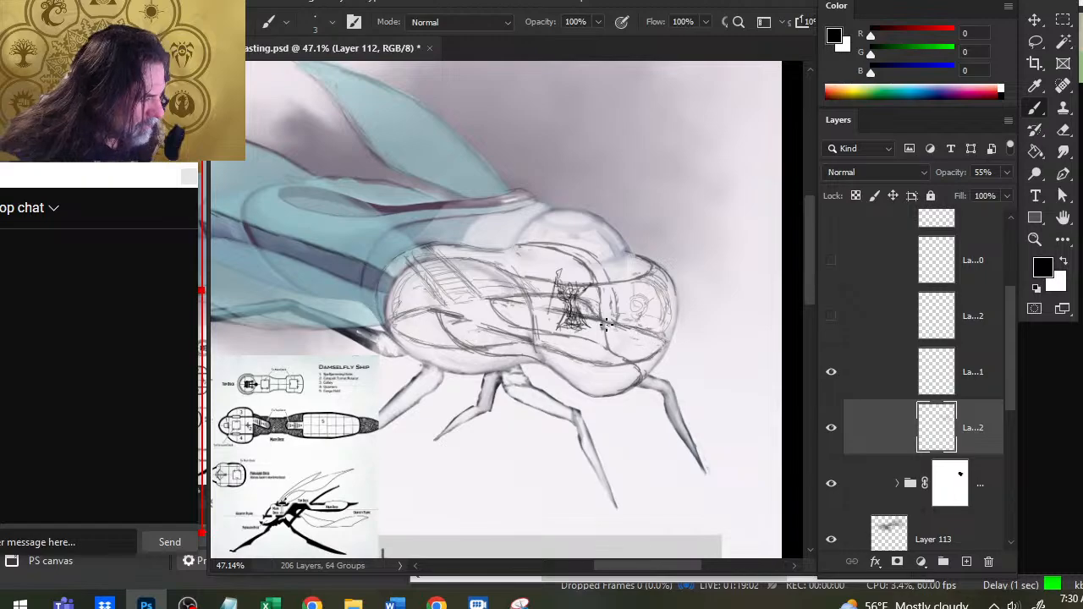
key("e")
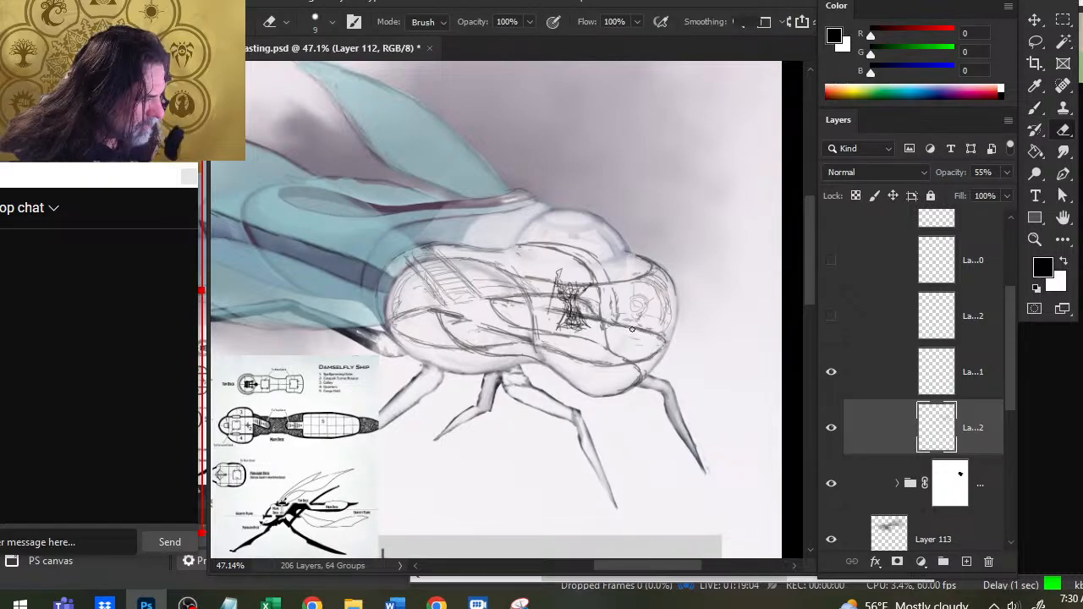
key("b")
key("e")
key("b")
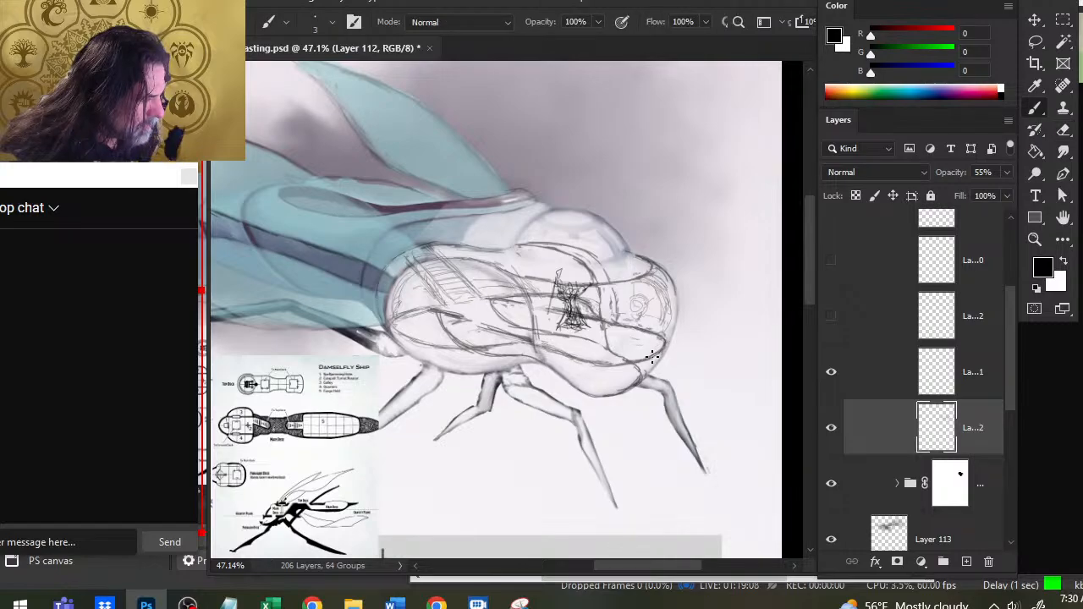
- Strengthen the lower floor edge under the front compartment and erase the bulkhead line just below the deck
key("e")
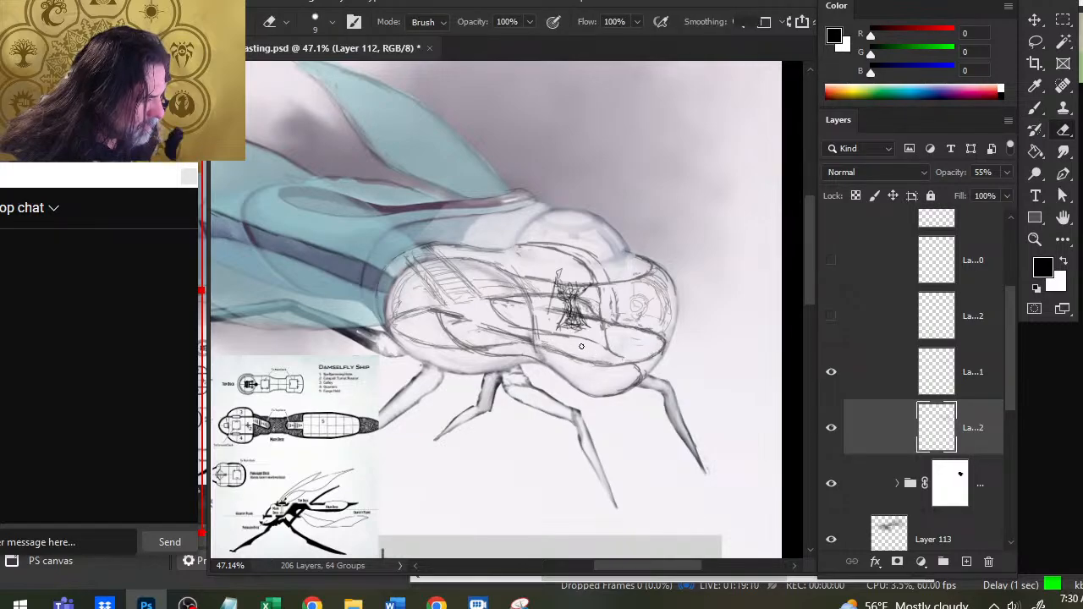
key("b")
left_click_drag(589, 359, 644, 360)
key("e")
mouse_move(602, 322)
left_mouse_down()
mouse_move(632, 330)
mouse_move(607, 342)
left_mouse_up()
key("b")
key("e")
key("b")
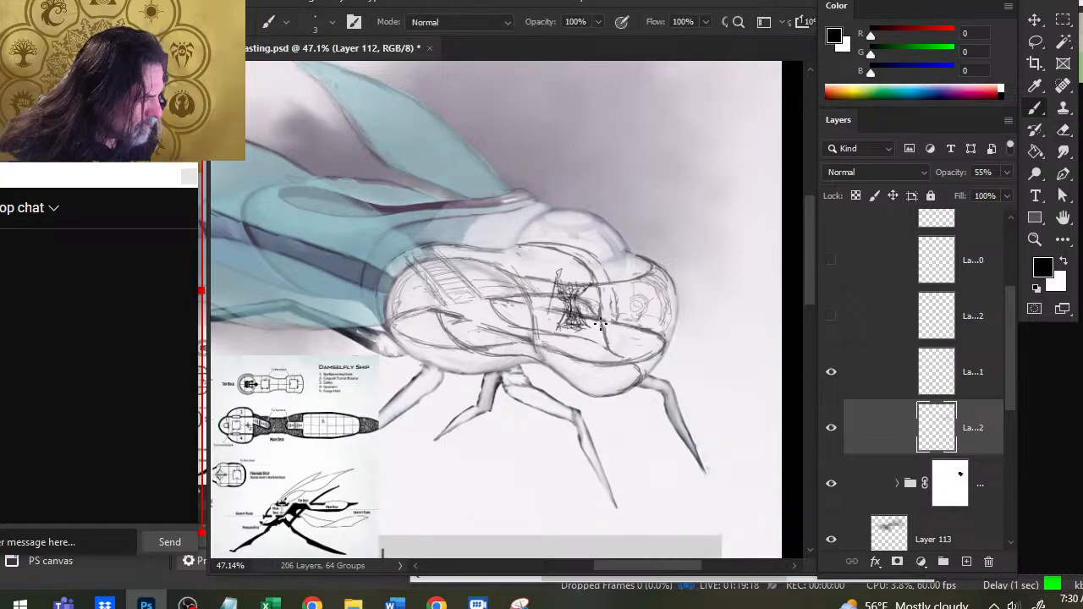
- Rework the front bulkhead's line between the upper deck edge and the floor, erasing overlaps beside the nose compartment
key("e")
left_click_drag(604, 327, 605, 343)
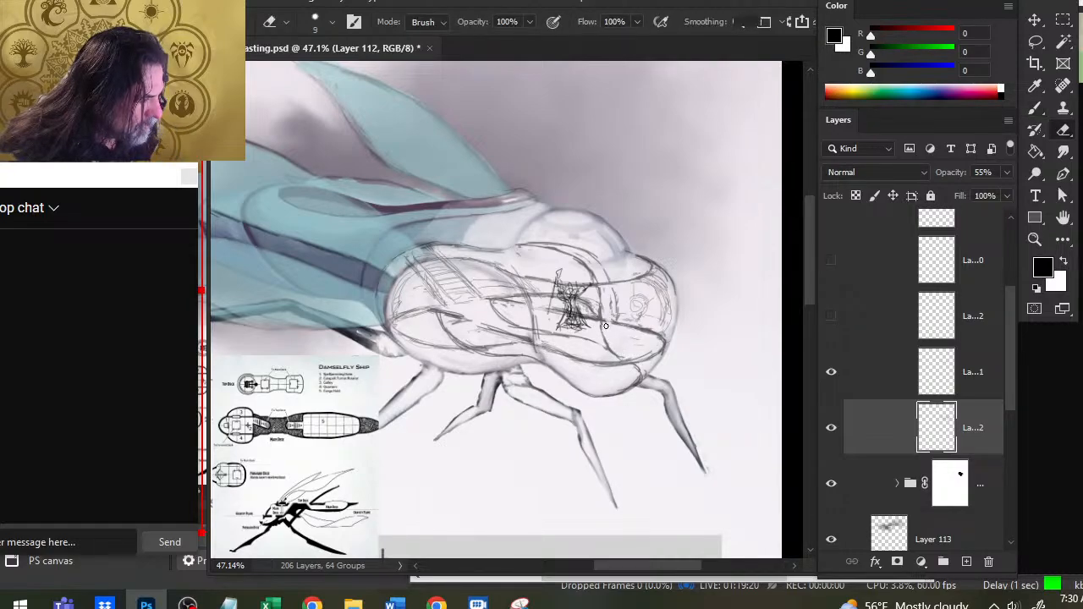
key("b")
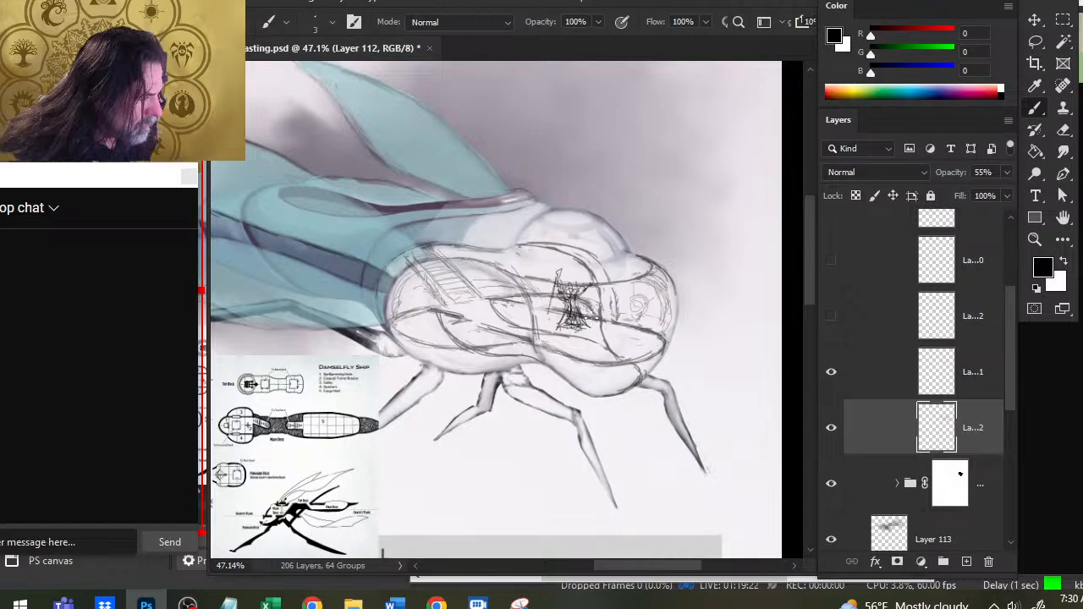
left_click_drag(627, 320, 611, 268)
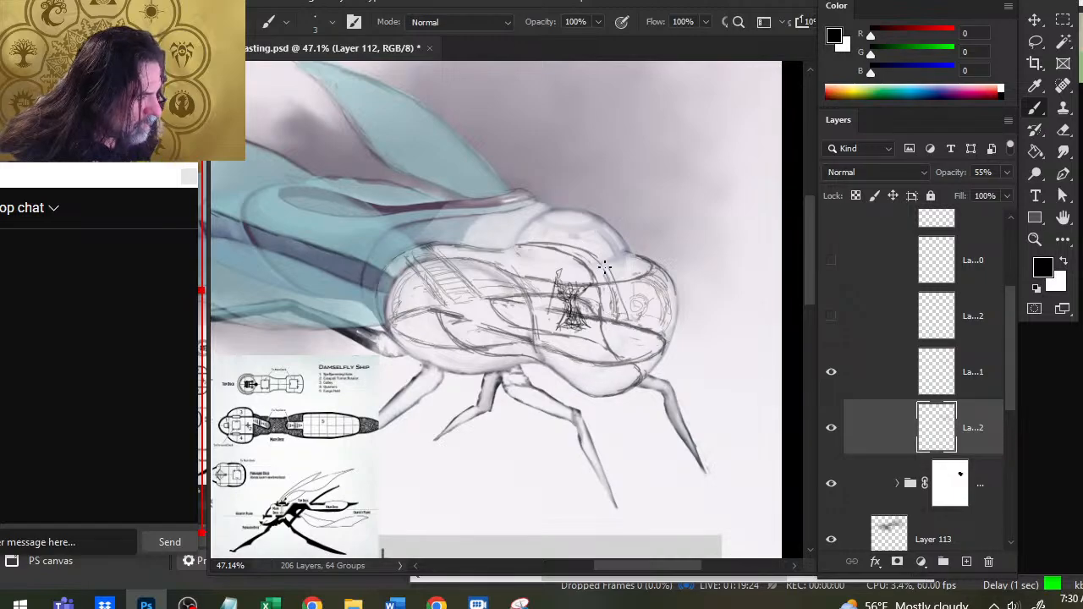
key("e")
left_click_drag(626, 322, 630, 330)
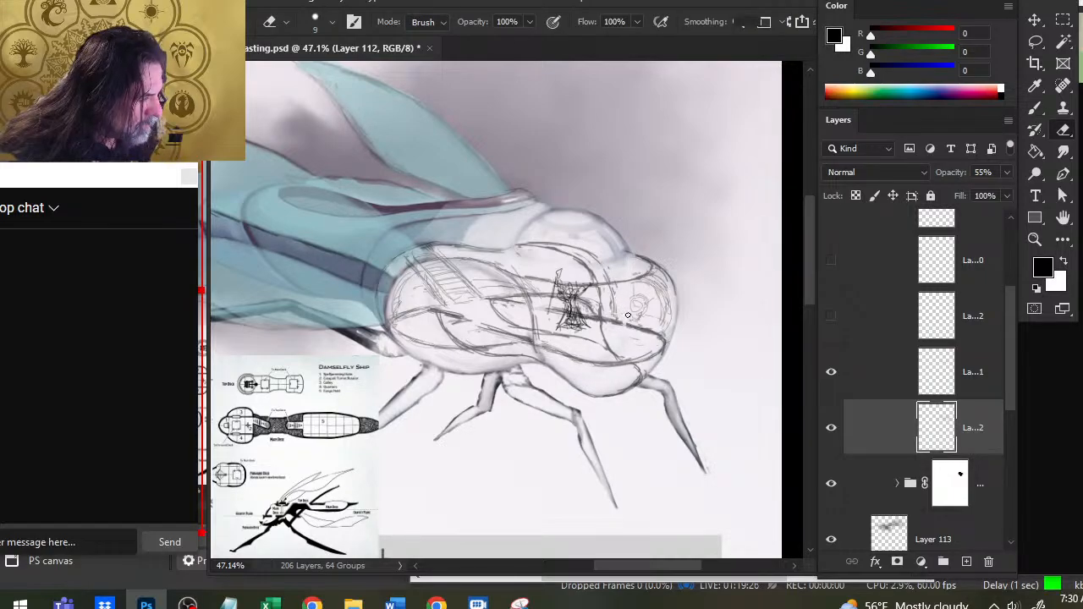
key("b")
key("e")
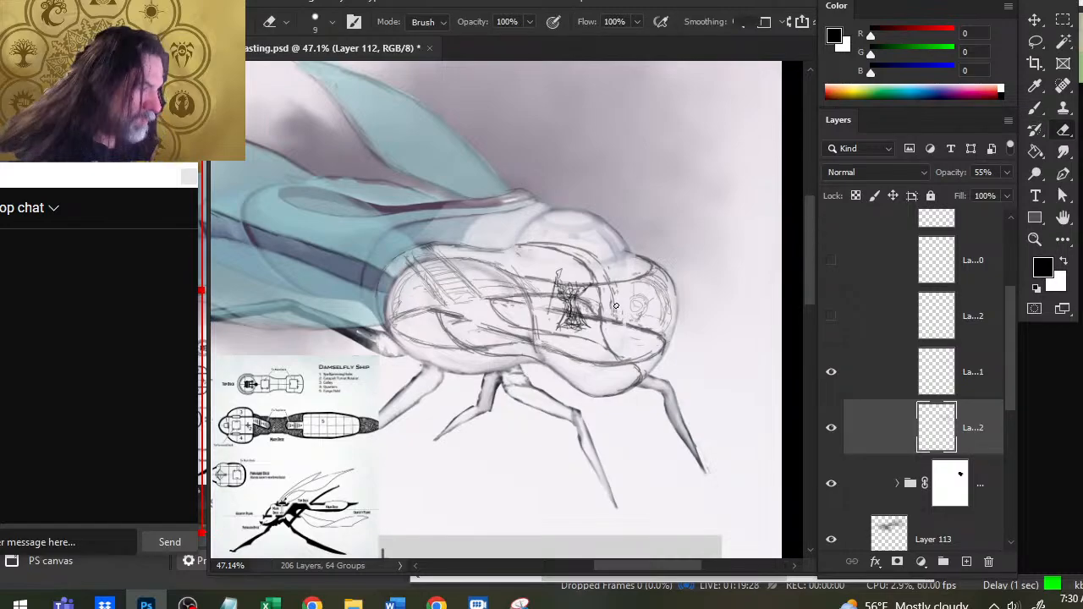
key("b")
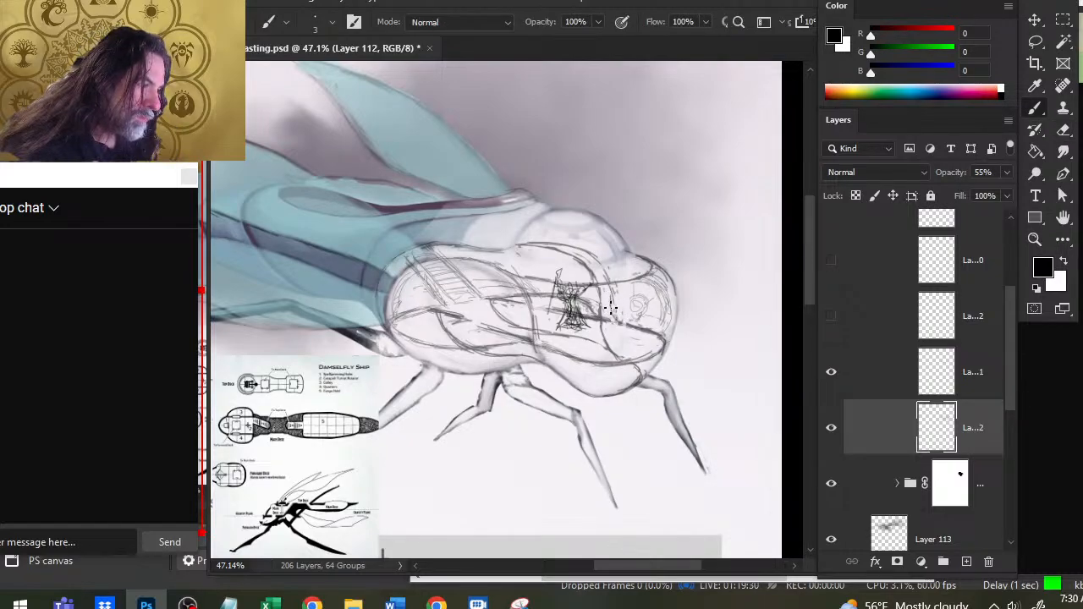
key("e")
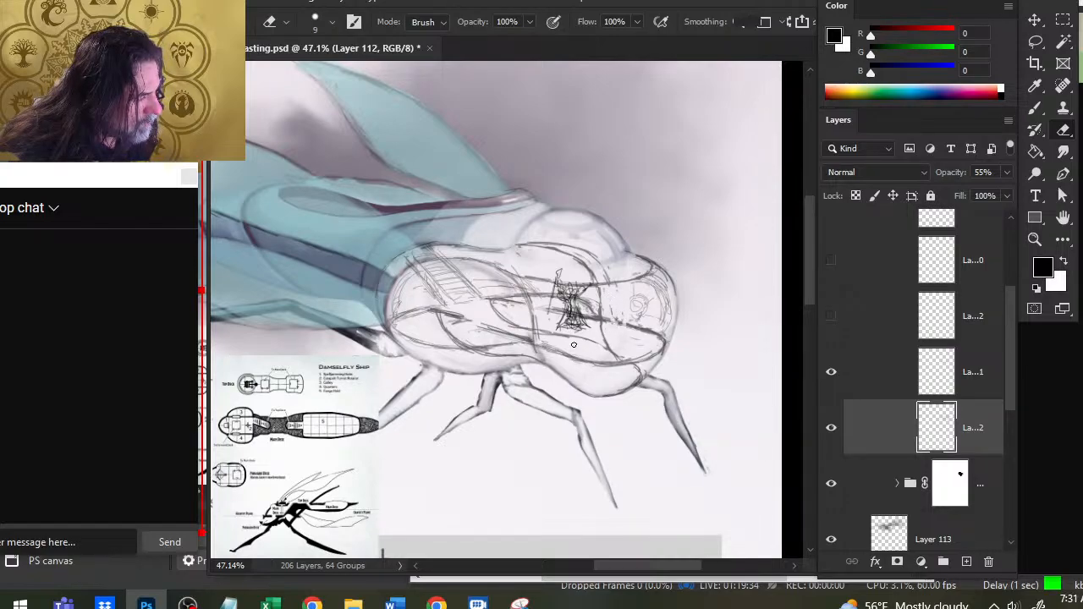
- Add a second curved line along the front bulkhead from the upper deck edge down to the lower floor
key("b")
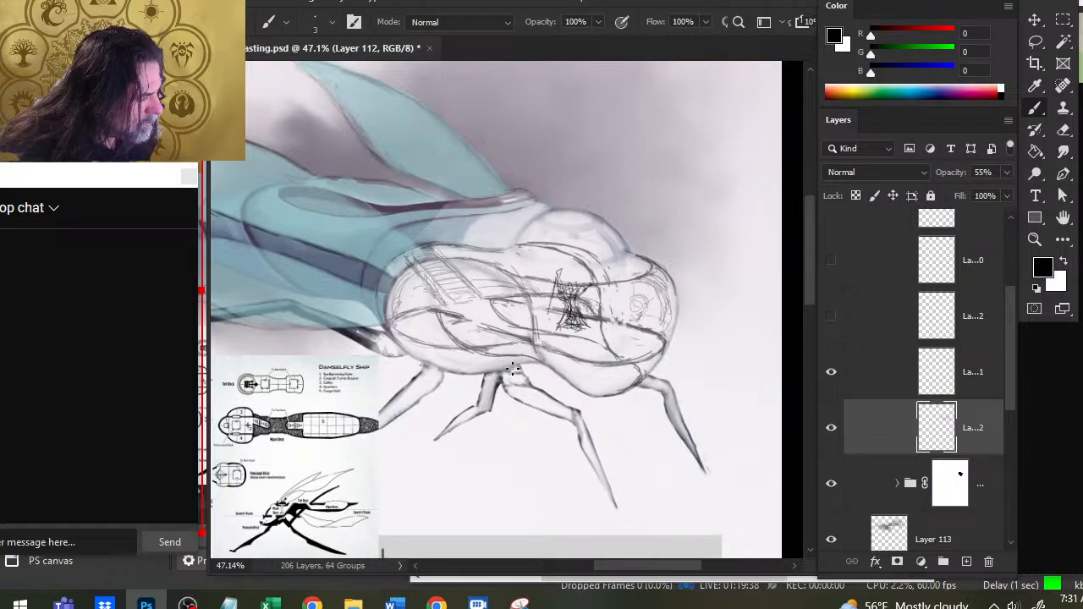
mouse_move(608, 290)
left_mouse_down()
mouse_move(618, 326)
mouse_move(619, 271)
left_mouse_up()
key("e")
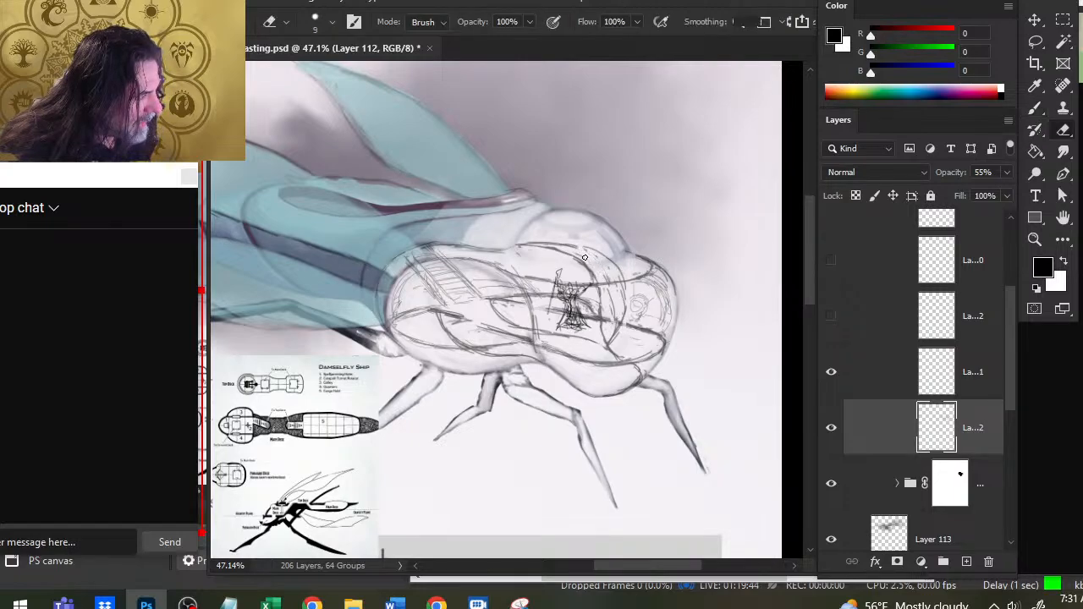
key("b")
key("e")
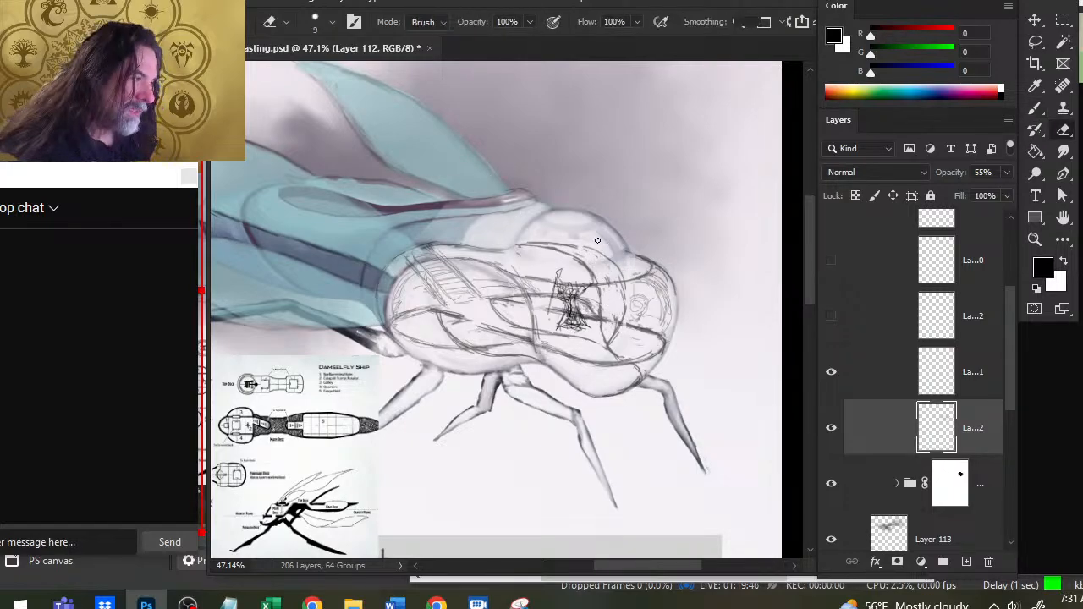
- Redraw the upper hull edge from the rear compartment's top forward to the front bulkhead under the dome
key("b")
mouse_move(532, 245)
left_mouse_down()
mouse_move(492, 250)
mouse_move(531, 257)
left_mouse_up()
key("e")
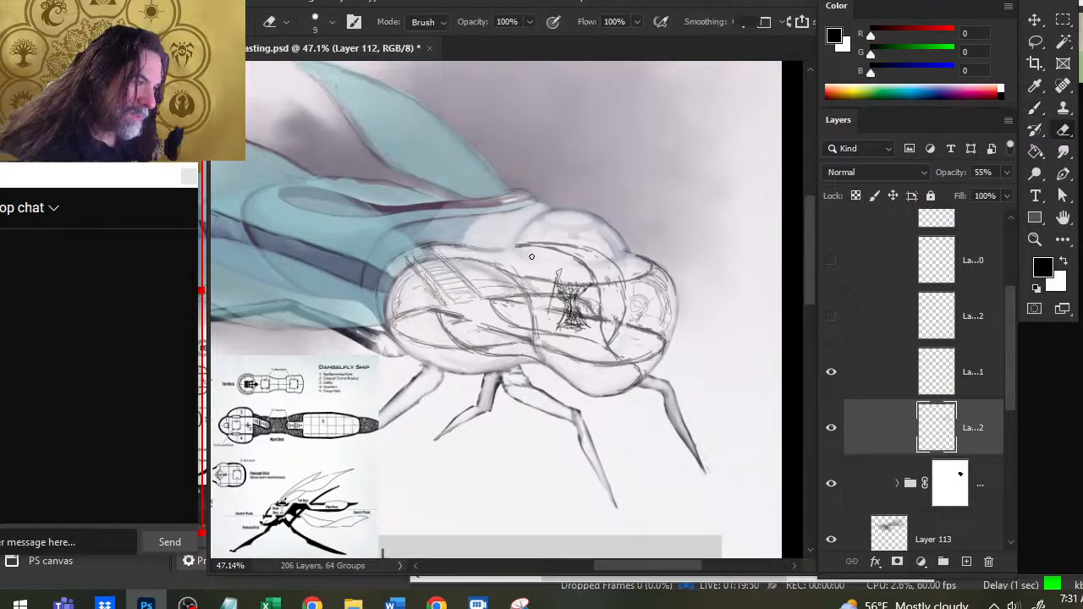
key("b")
mouse_move(408, 252)
left_mouse_down()
mouse_move(589, 250)
mouse_move(538, 250)
mouse_move(586, 255)
mouse_move(600, 308)
left_mouse_up()
key("e")
key("b")
key("e")
key("b")
key("e")
- Erase overlapping strokes at the dome's base and lighten the upper hull edge over the rear compartment
key("b")
key("e")
mouse_move(596, 256)
left_mouse_down()
mouse_move(549, 243)
mouse_move(599, 252)
mouse_move(525, 246)
mouse_move(576, 248)
mouse_move(611, 262)
left_mouse_up()
key("b")
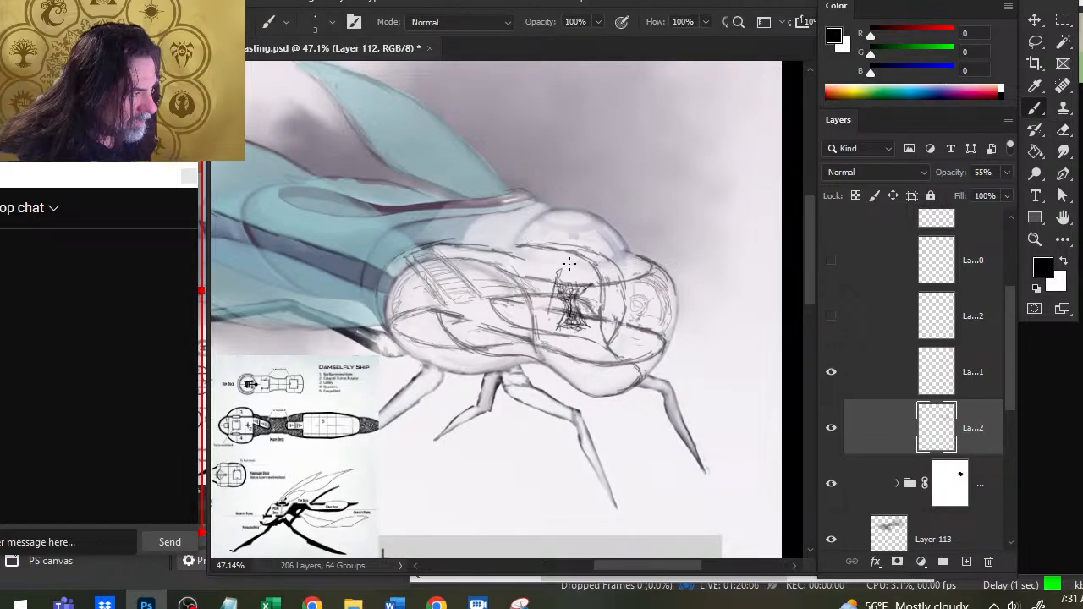
key("e")
mouse_move(531, 245)
left_mouse_down()
mouse_move(515, 247)
mouse_move(519, 262)
left_mouse_up()
key("b")
key("e")
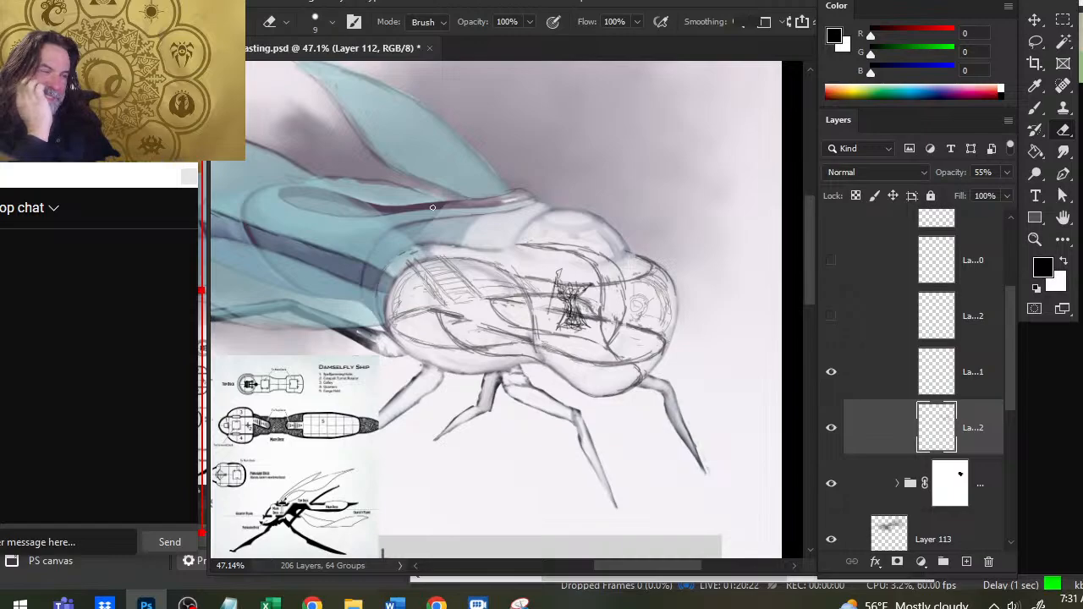
- Lower the opacity of the two visible sketch layers to 18% and make Layer 112 the only selected layer
left_click(873, 385, "shift")
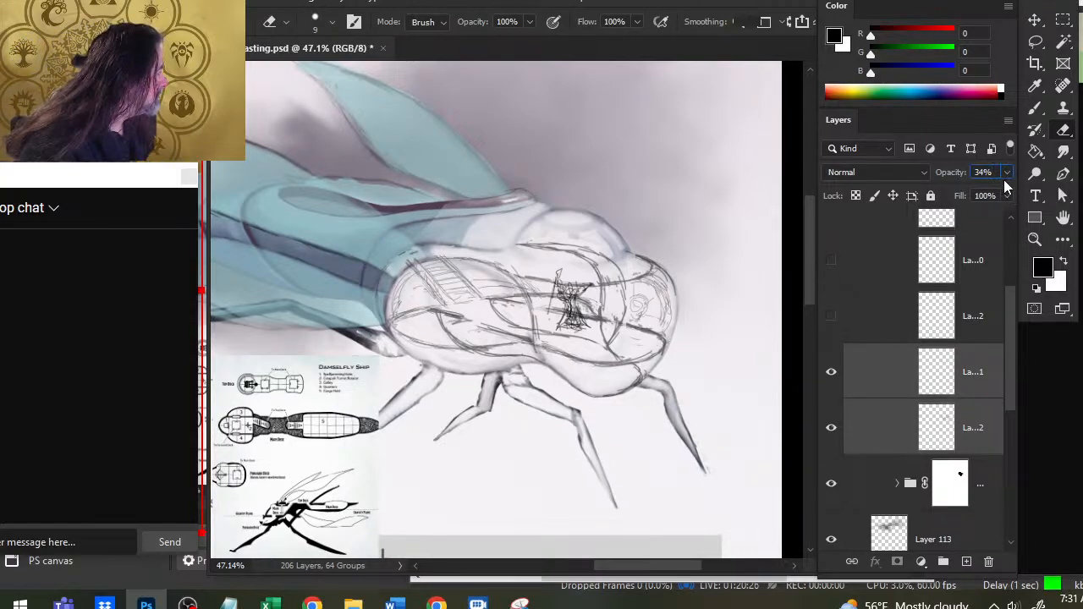
left_click(1006, 173)
mouse_move(958, 197)
left_mouse_down()
mouse_move(929, 197)
mouse_move(943, 197)
left_mouse_up()
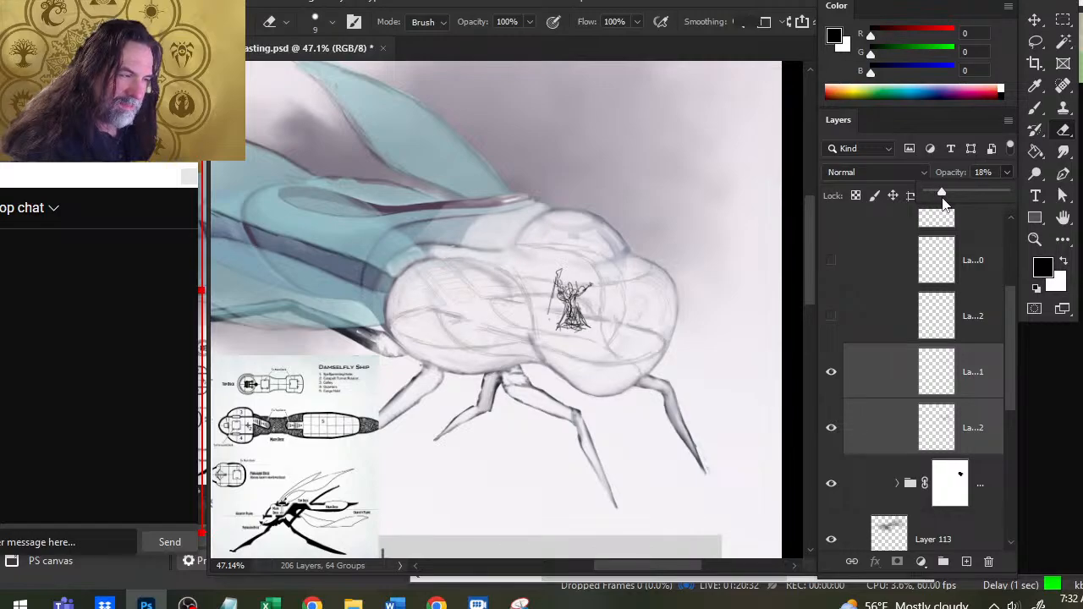
left_click(885, 395)
left_click(888, 437)
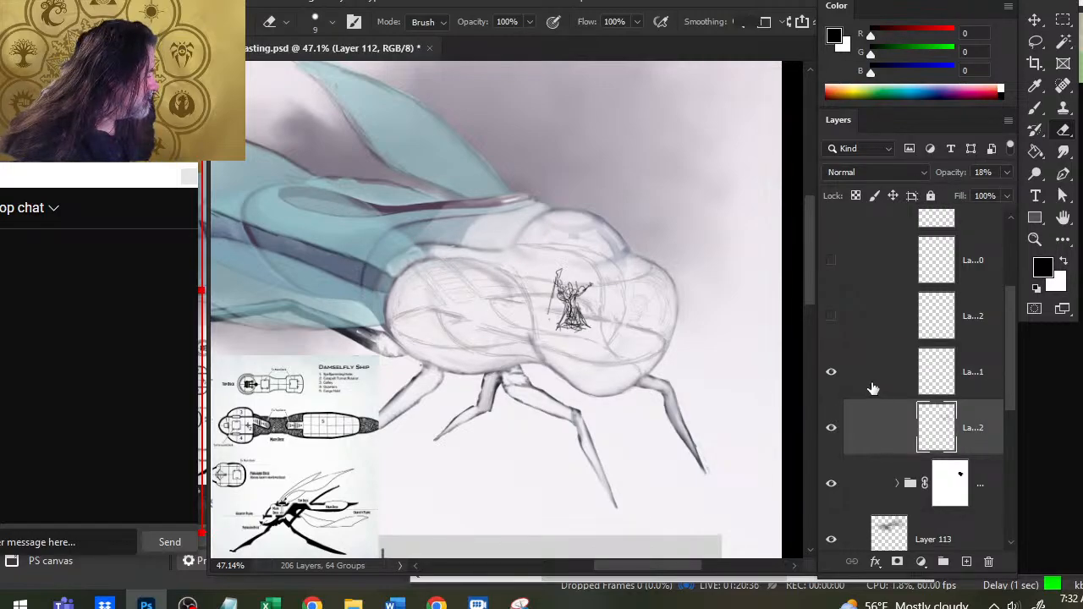
- Redraw the stair treads and clean up the deck lines in the rear compartment on Layer 112 with the 3 px brush and eraser
key("b")
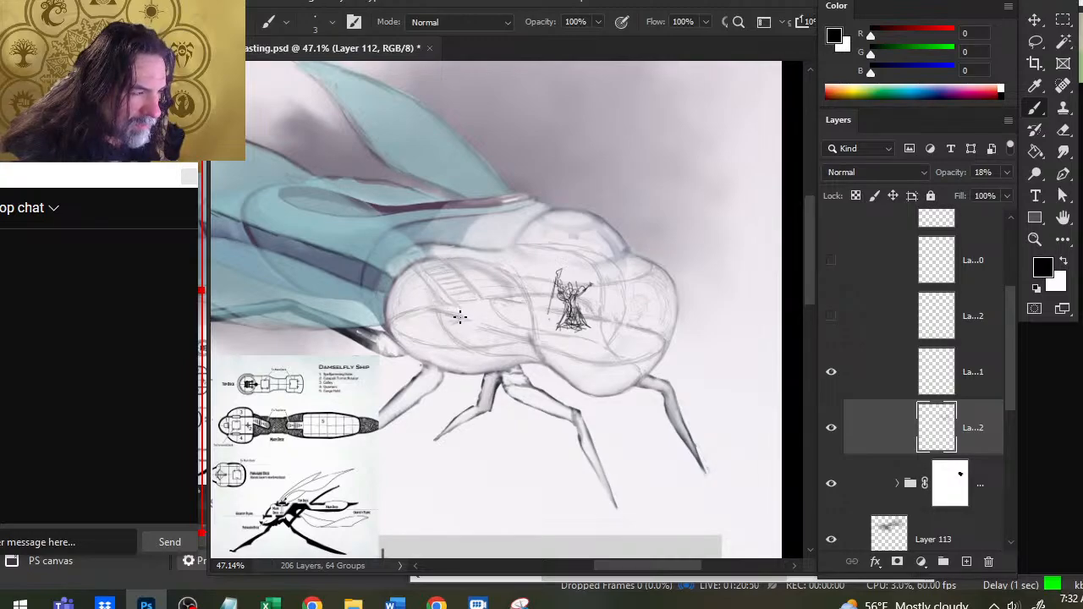
key("e")
key("b")
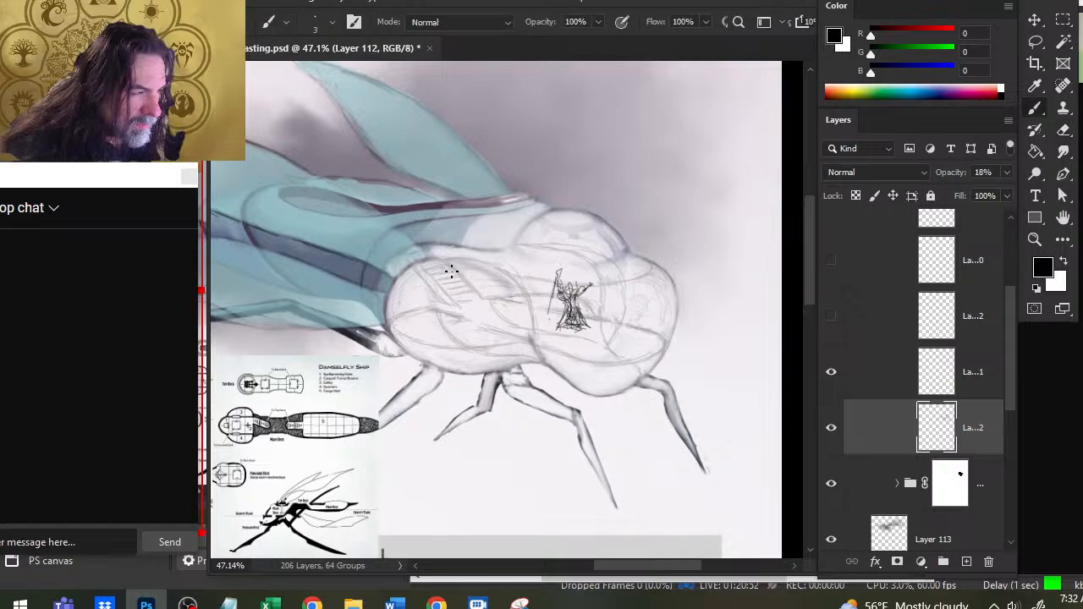
key("e")
key("b")
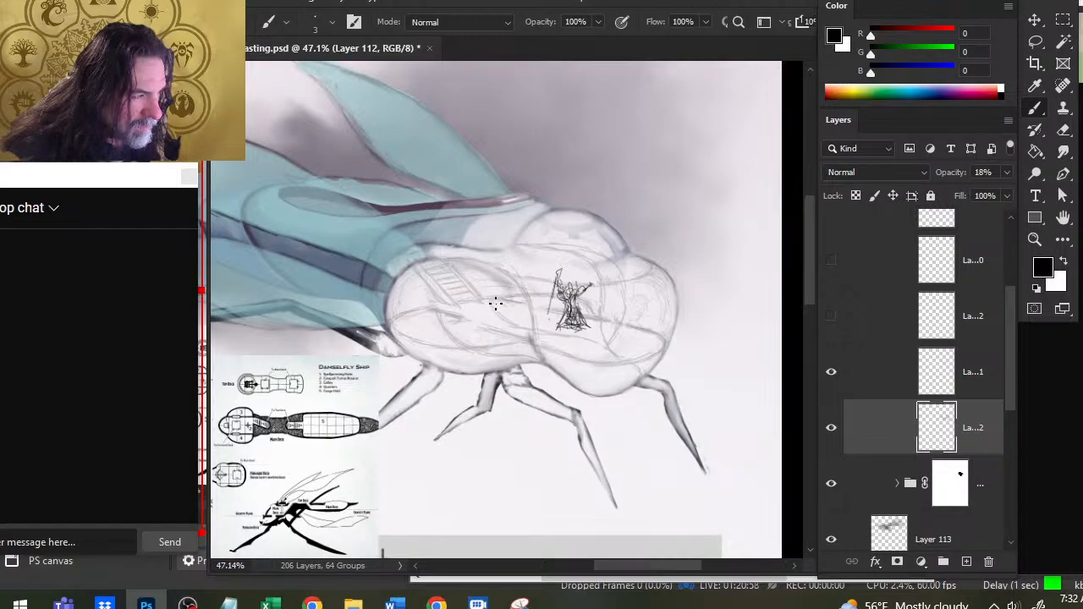
key("e")
key("b")
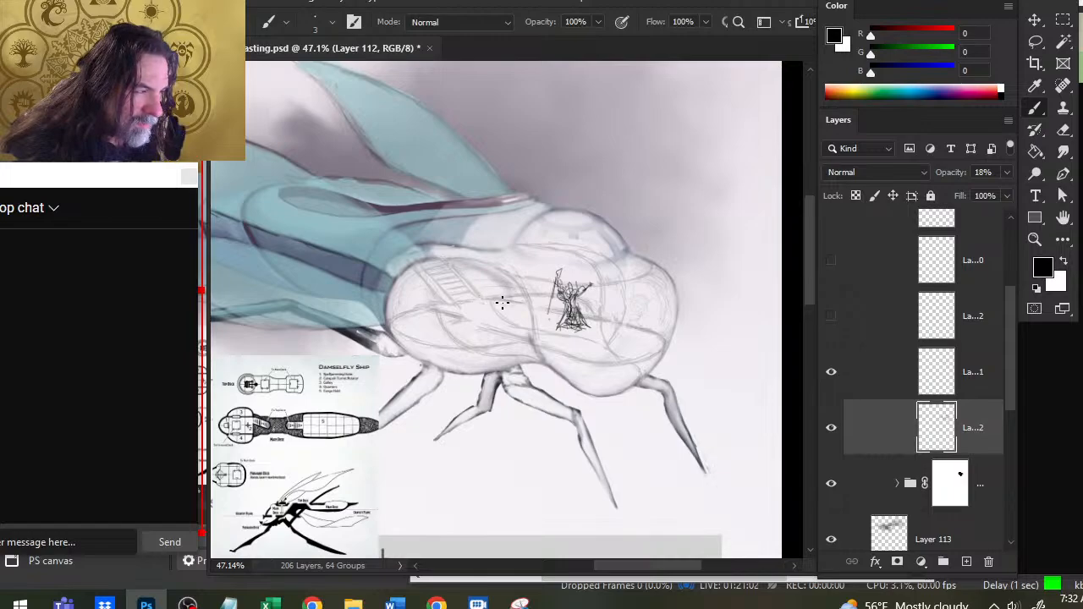
key("e")
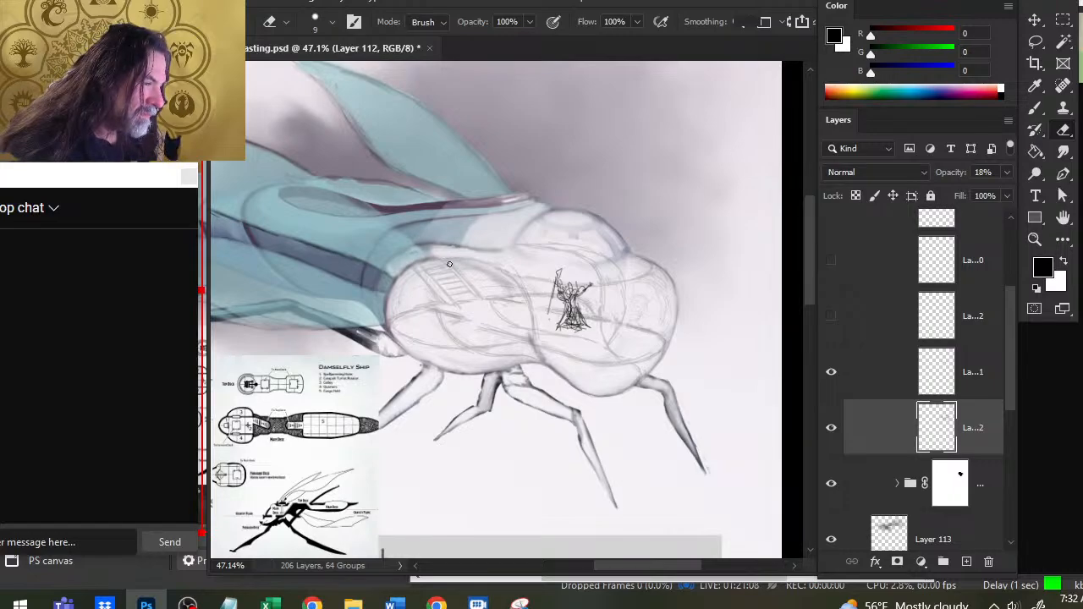
- Expand the masked ship group and compare the shi[ copy 2 layer with its mask disabled and enabled
key("z")
mouse_move(454, 297)
left_mouse_down()
mouse_move(394, 331)
mouse_move(487, 315)
left_mouse_up()
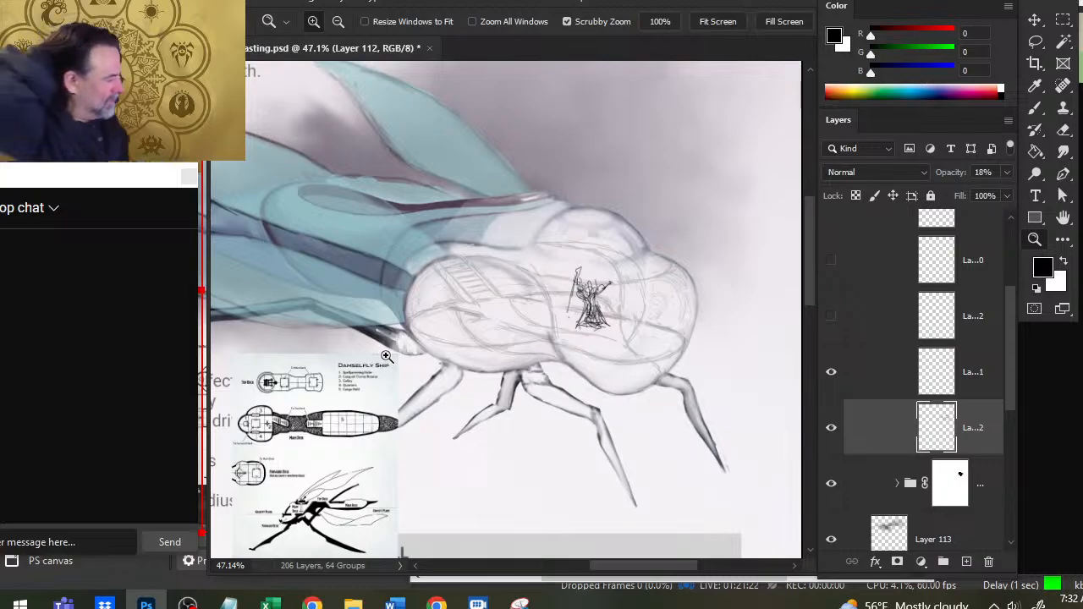
left_click(898, 483)
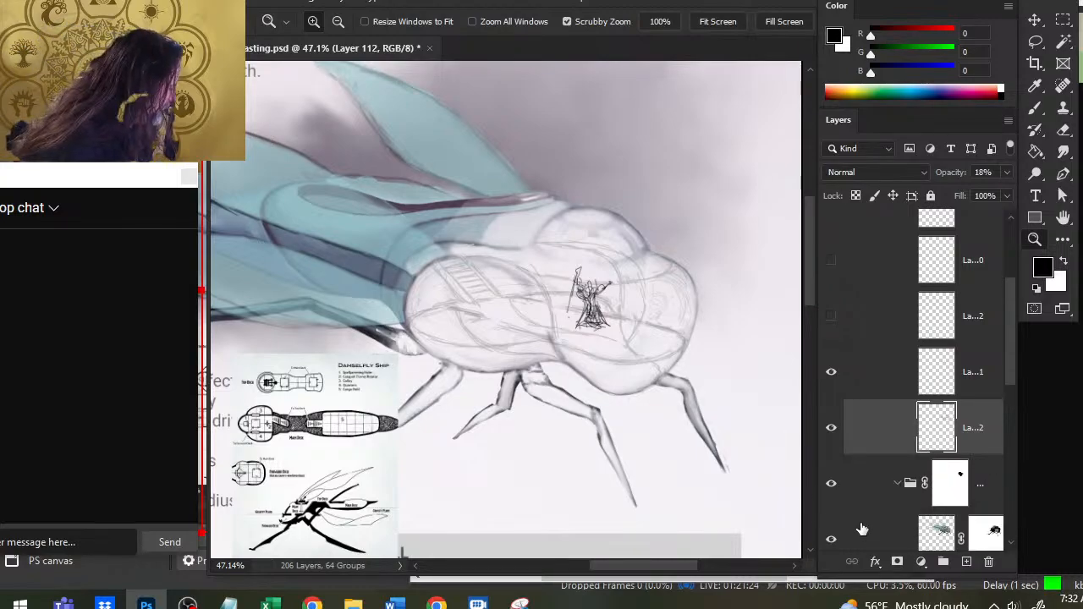
left_click(831, 539)
left_click(831, 539)
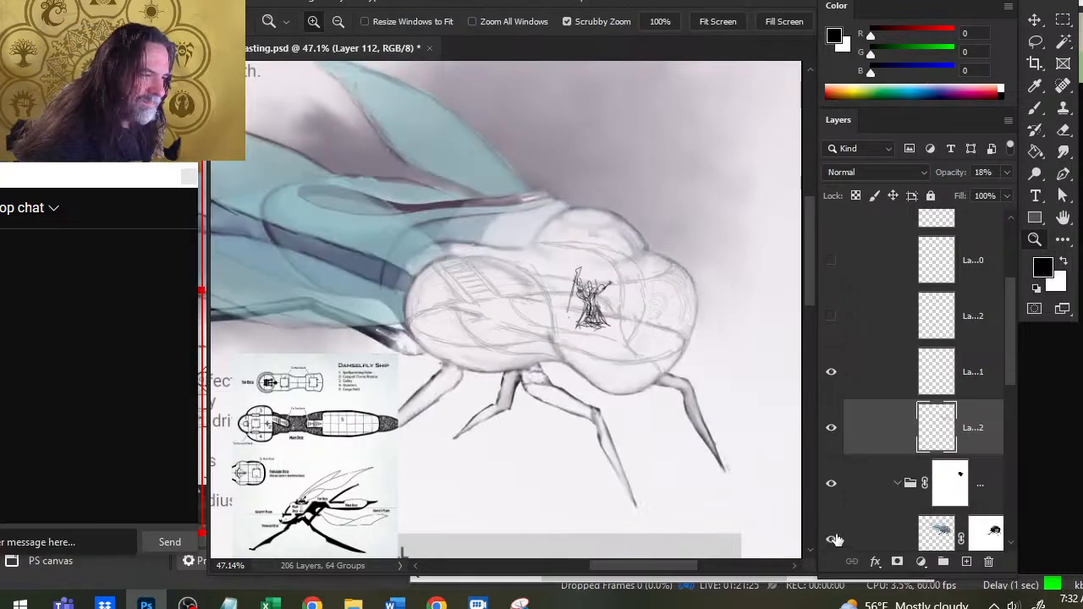
right_click(992, 542)
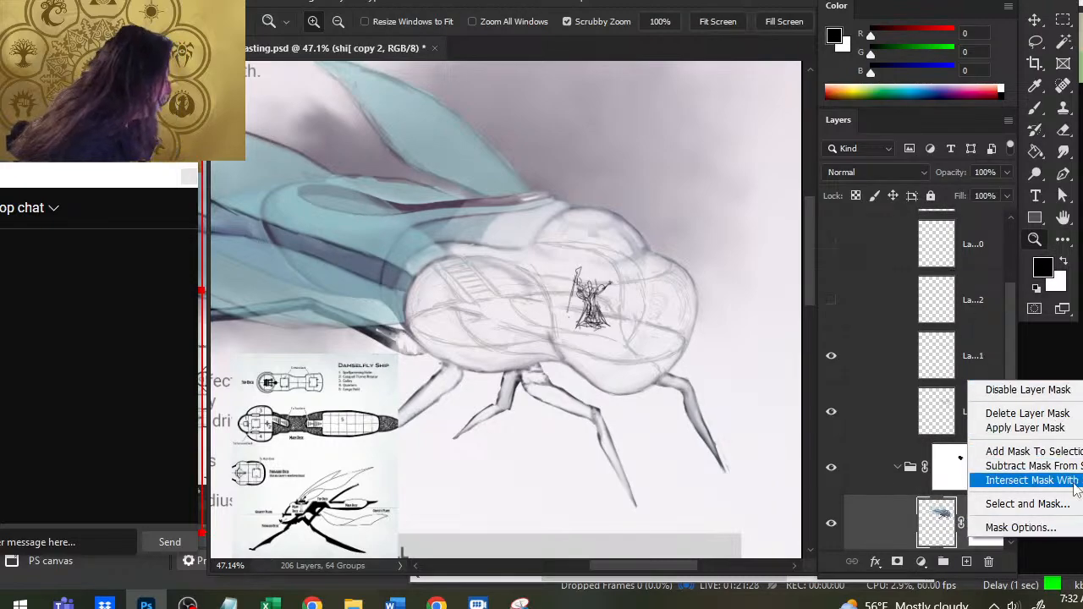
left_click(1007, 392)
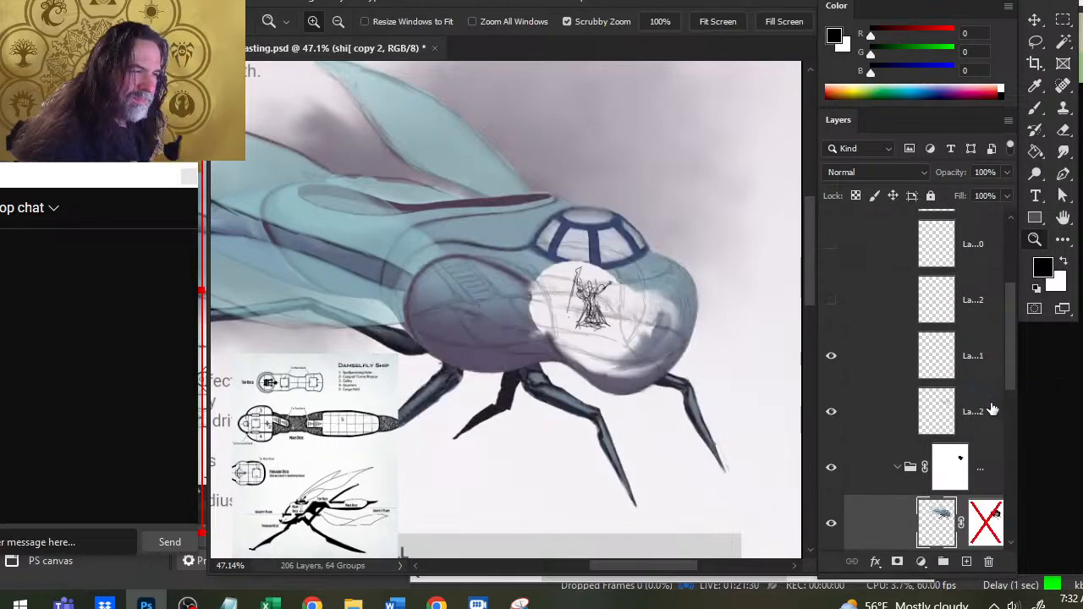
left_click(986, 523)
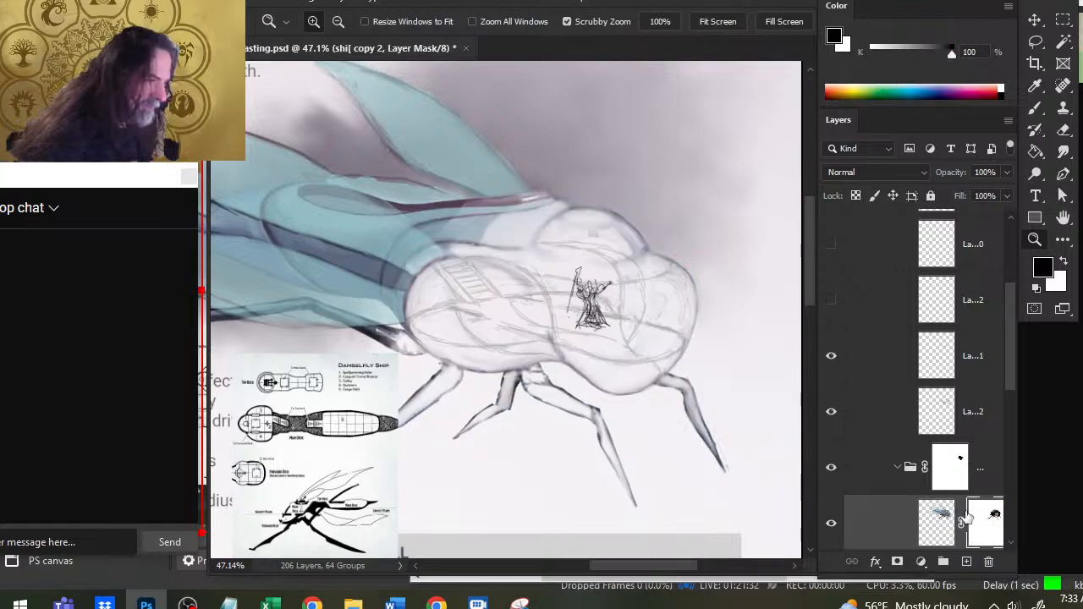
- Smudge the shi[ copy 2 layer mask at 20% strength to soften the fade along the upper hull behind the dome
key("r")
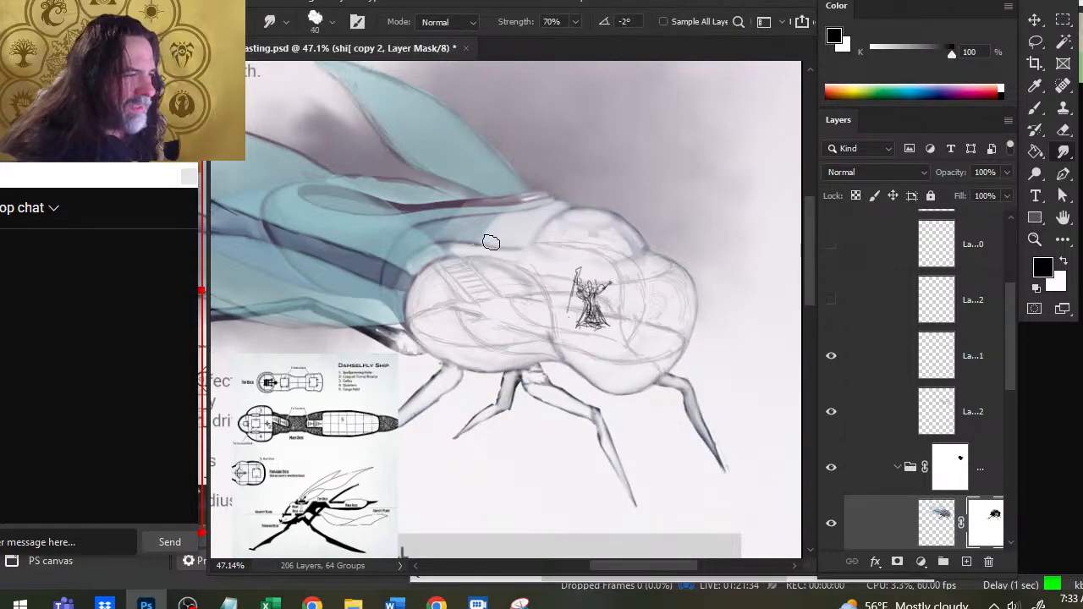
key("bracketright")
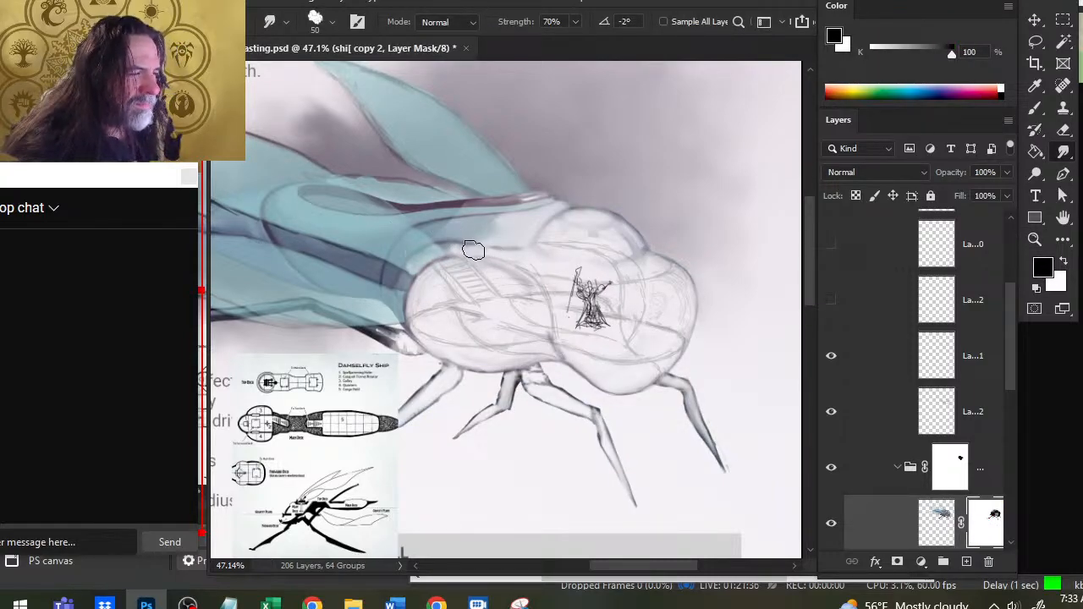
key("2")
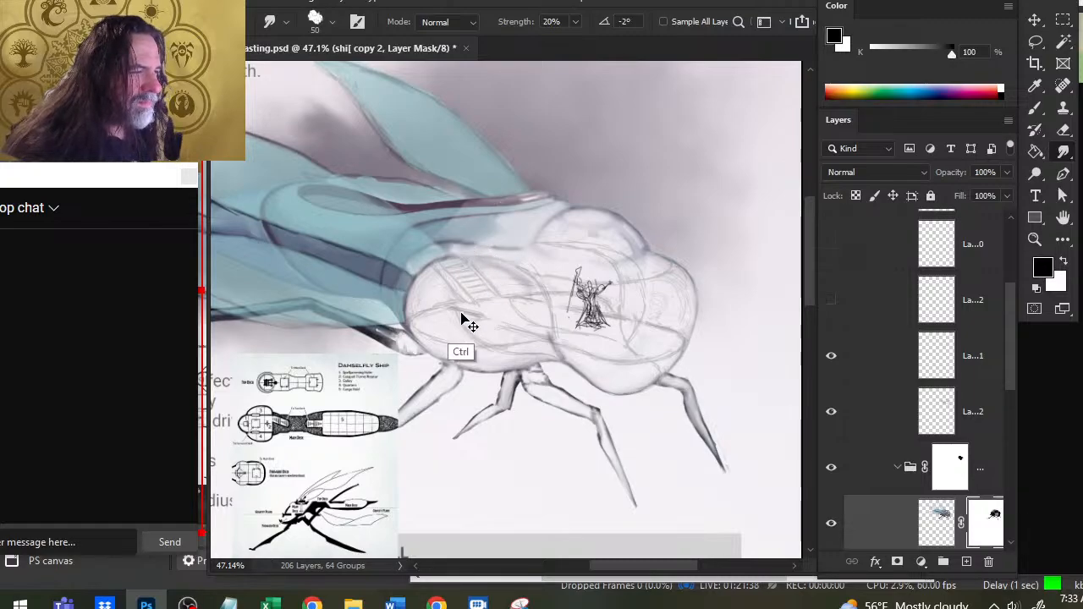
key("ctrl+shift+m")
key("ctrl+shift+m")
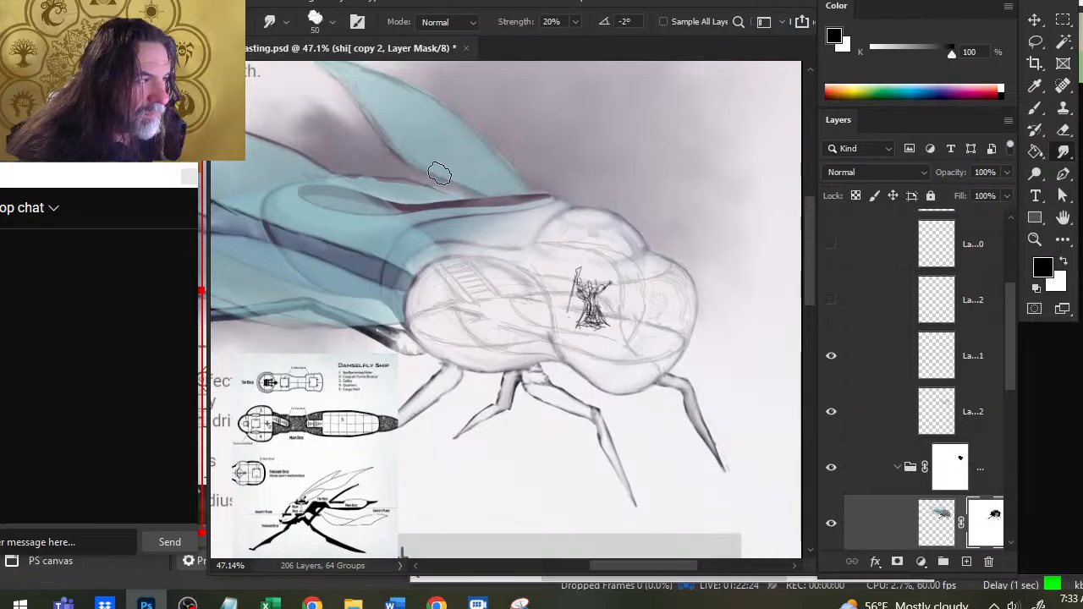
key("bracketleft")
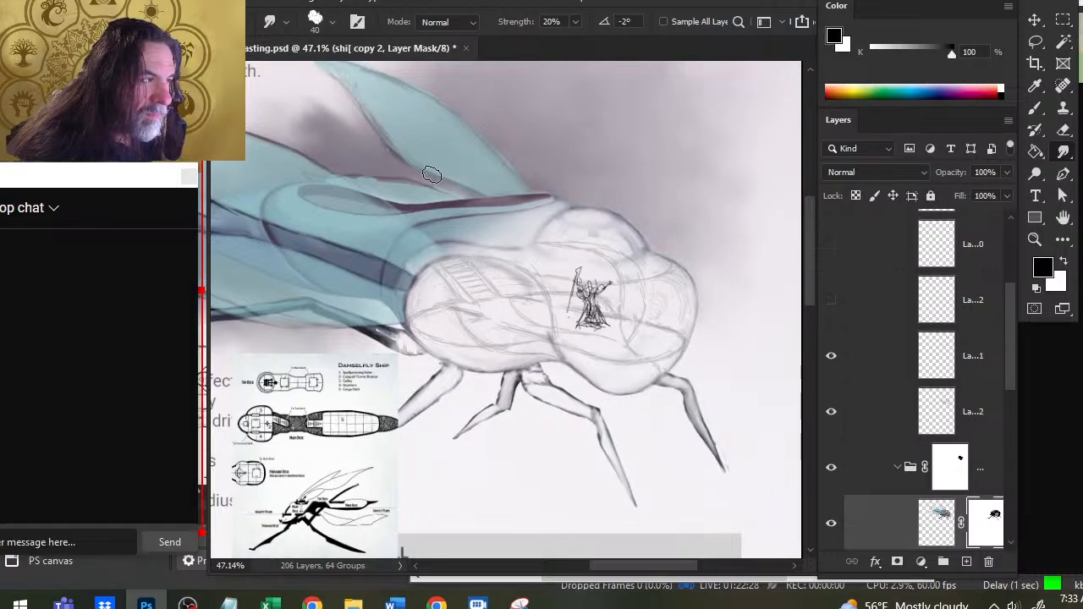
key("bracketleft")
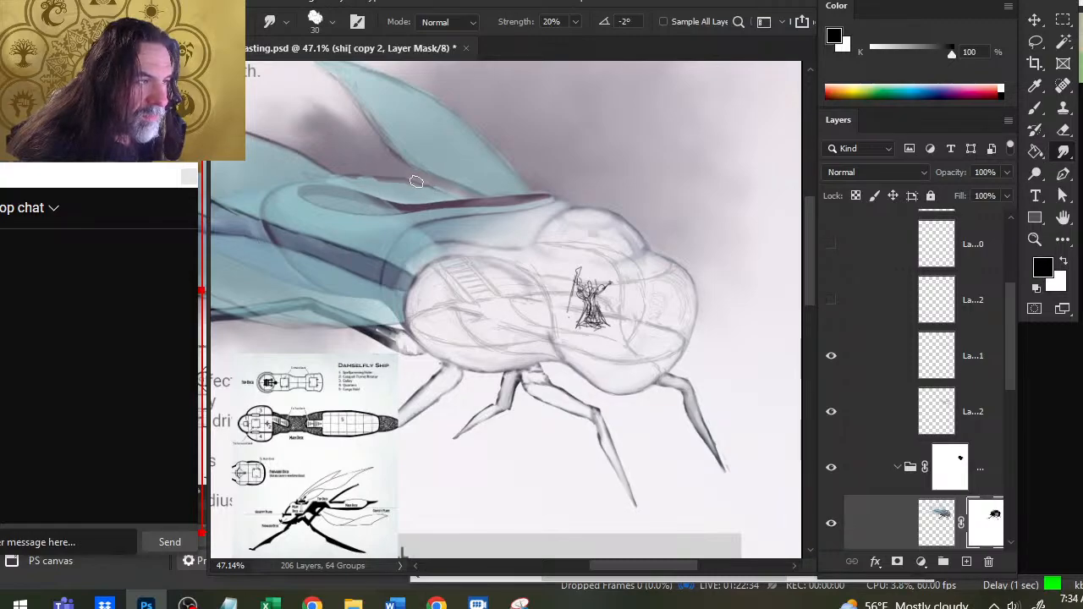
- Check the two ship copies by disabling and re-enabling the shi[ copy mask and toggling the visible copy
scroll(1012, 401, "down", 2)
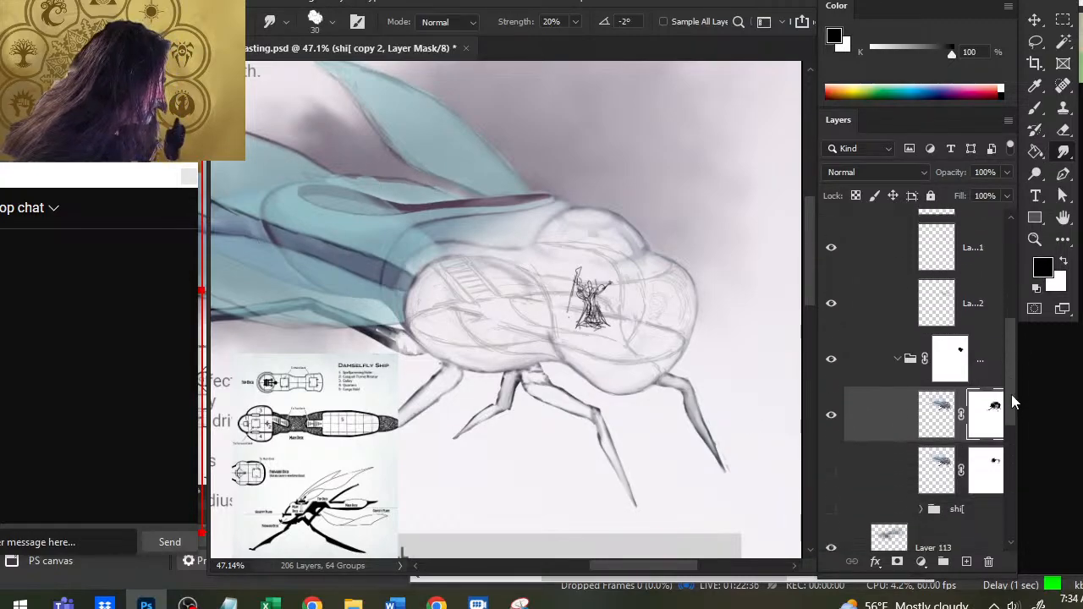
scroll(1014, 402, "down", 1)
left_click(975, 447)
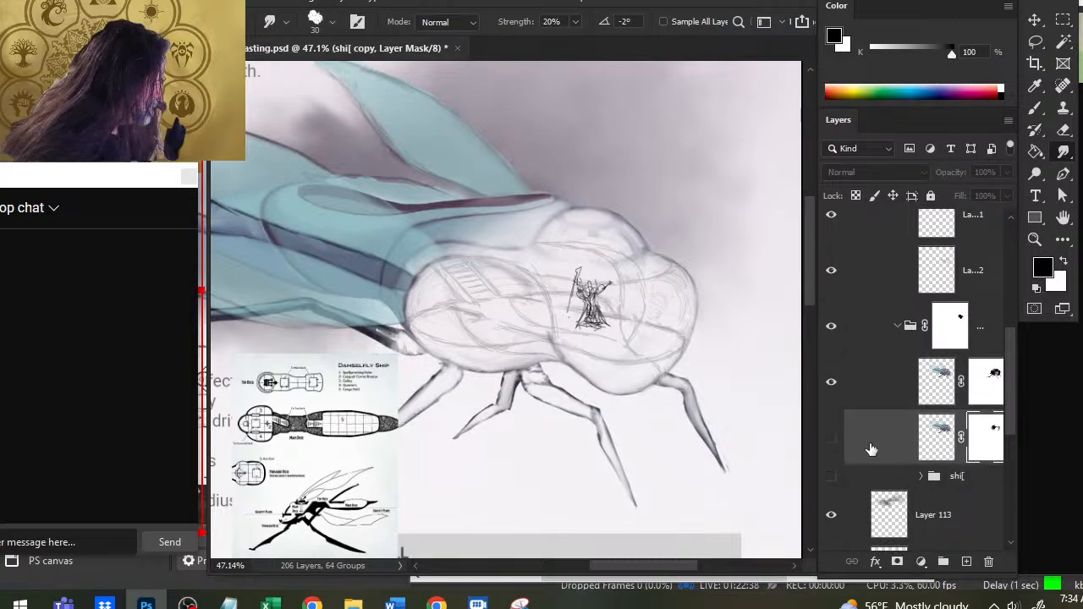
right_click(973, 442)
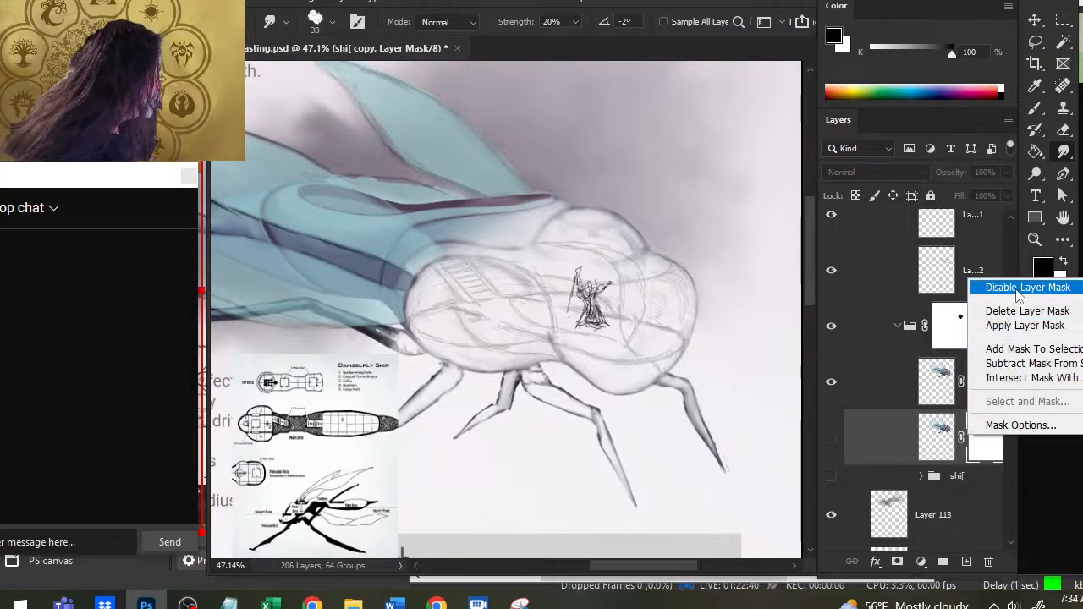
left_click(1027, 288)
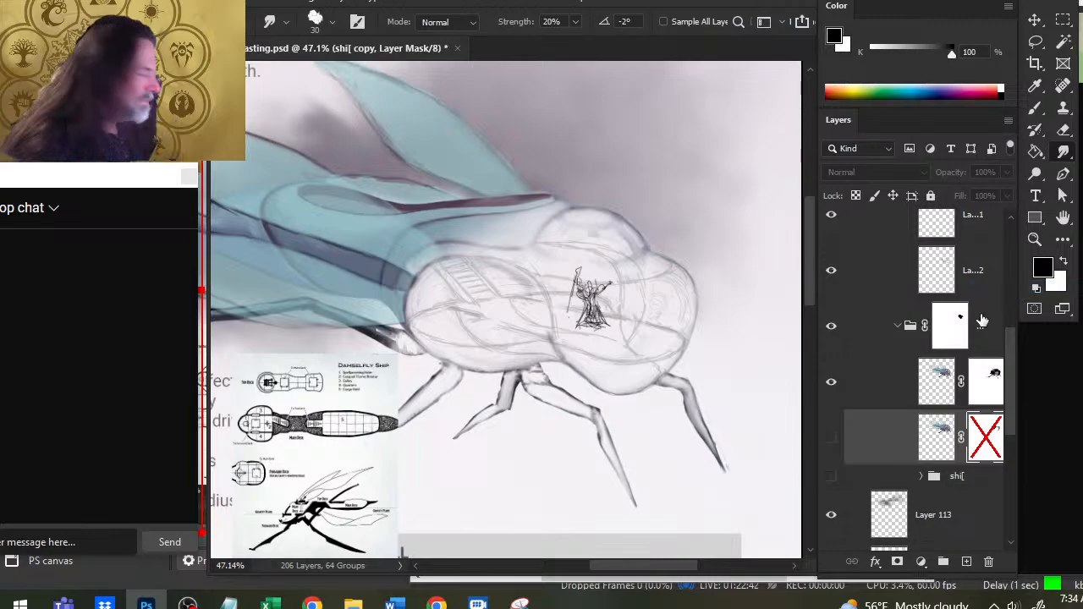
left_click_drag(416, 280, 625, 354)
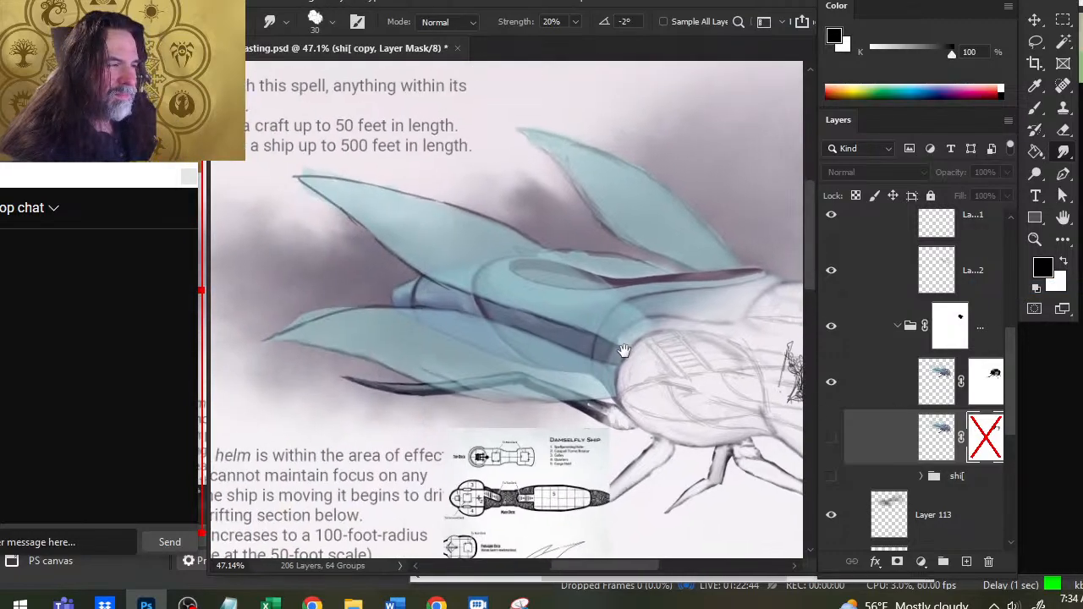
left_click(986, 447, "shift")
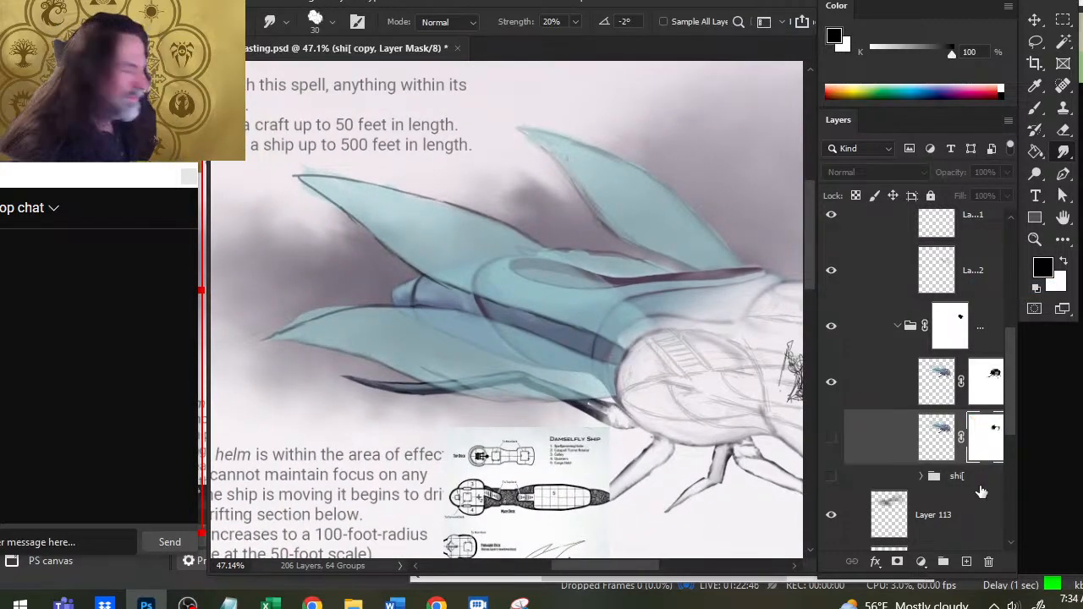
left_click(835, 392)
left_click(836, 392)
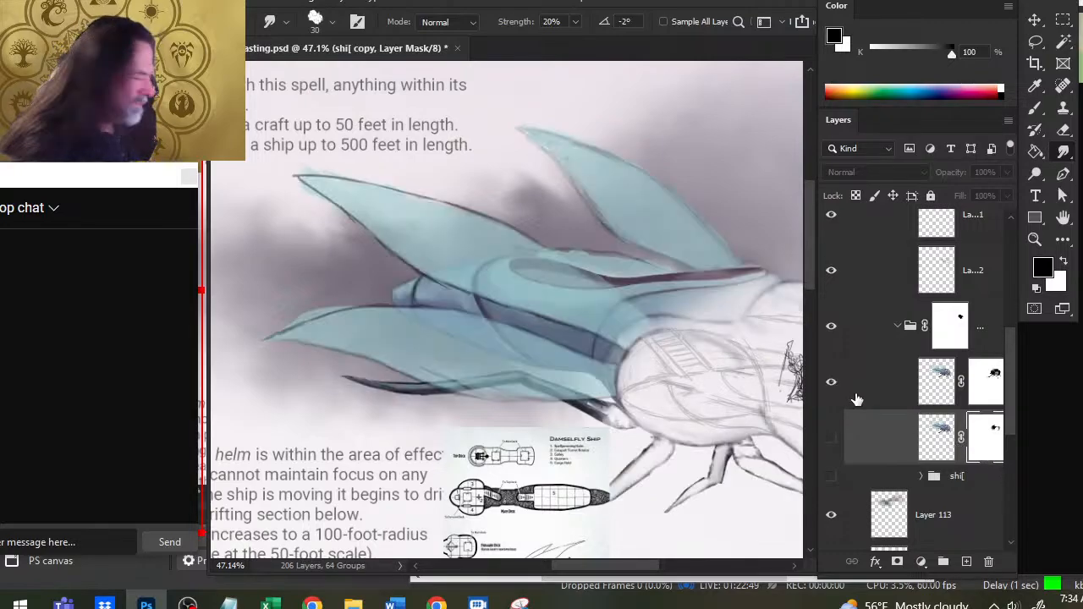
- Preview the hidden shi[ copy layer over the sketch and delete this duplicate
left_click(899, 448)
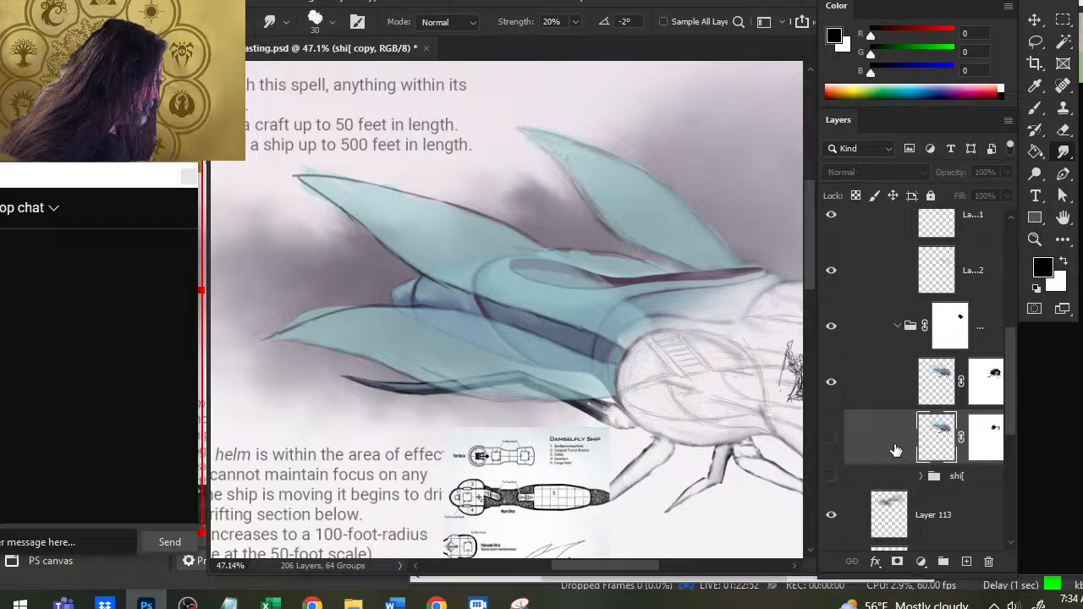
left_click(832, 440)
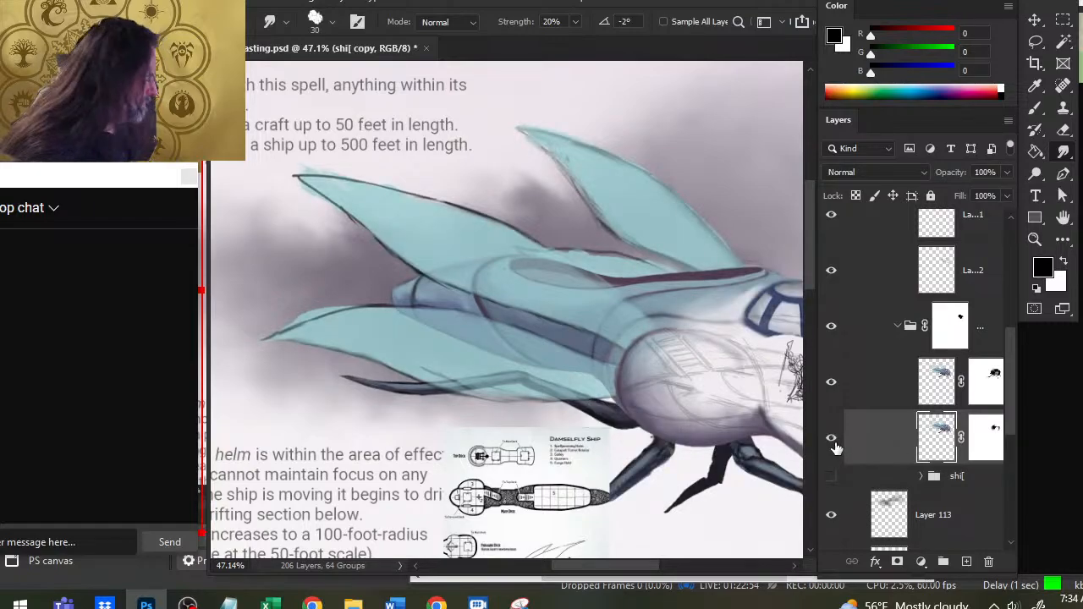
left_click(834, 442)
key("Delete")
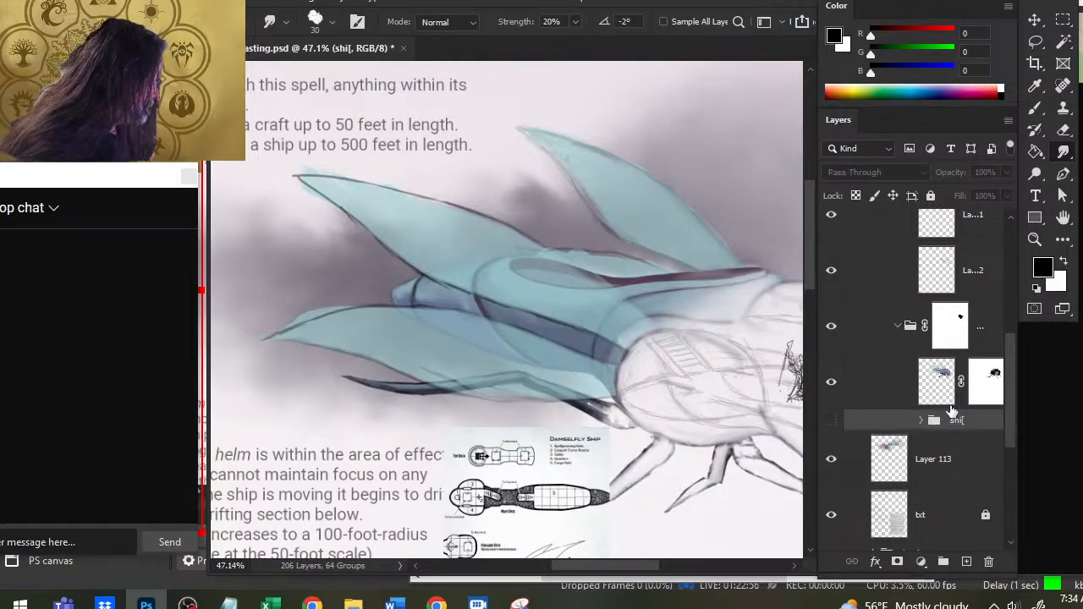
- Select the shi[ copy 2 artwork and erase rough edges around the lower wing with a 25 px eraser
left_click(924, 395)
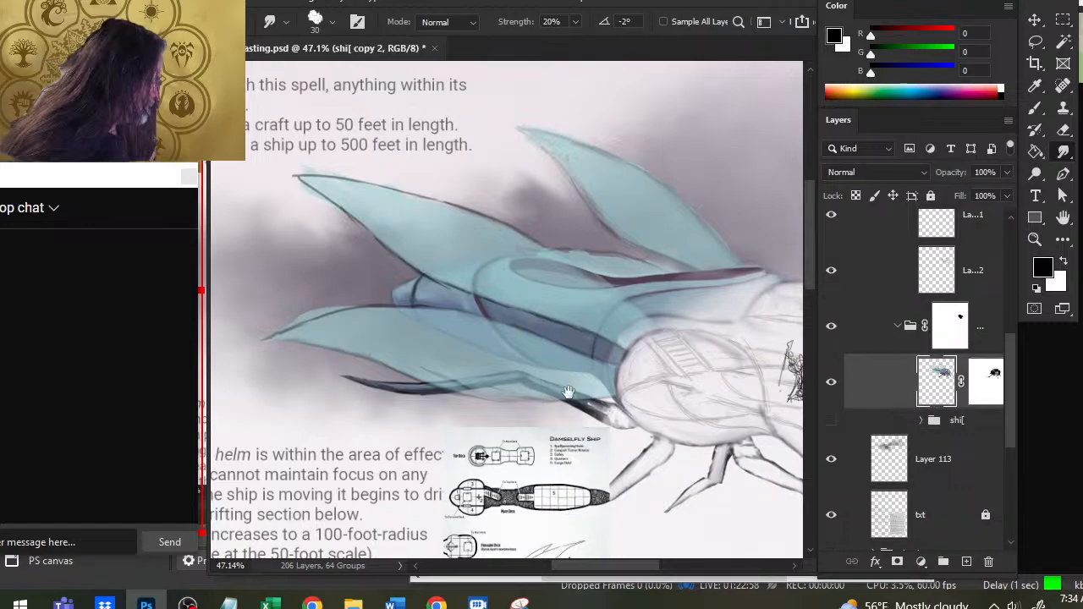
left_click_drag(430, 314, 570, 341)
key("e")
key("bracketright")
key("bracketright")
key("bracketright")
key("bracketright")
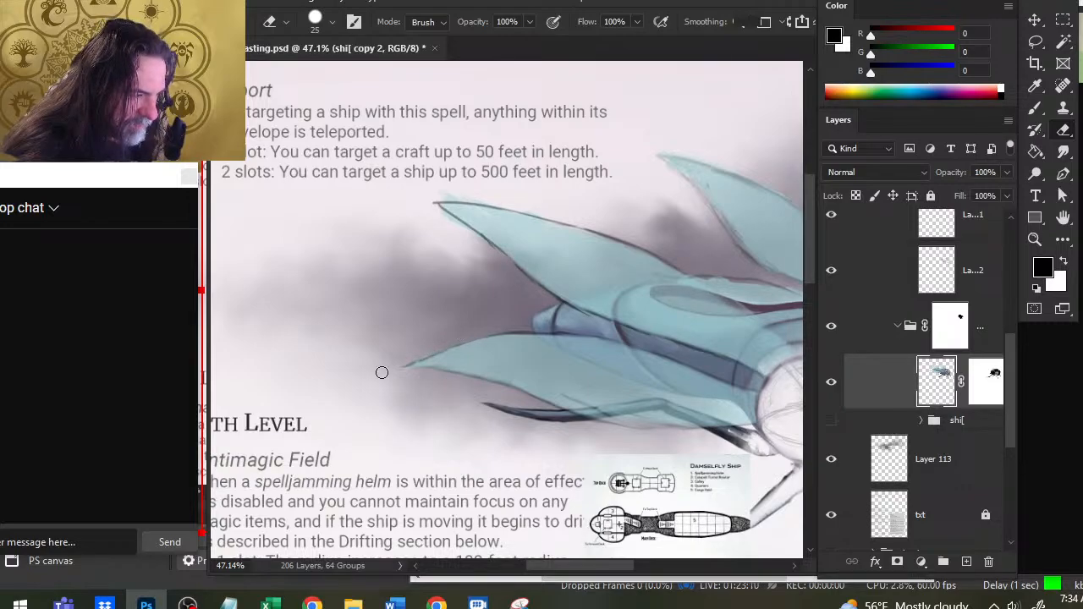
- Clean up the far upper wing's edges down to the hull with a 15 px Smudge at 20% strength and the eraser
left_click_drag(645, 365, 456, 482)
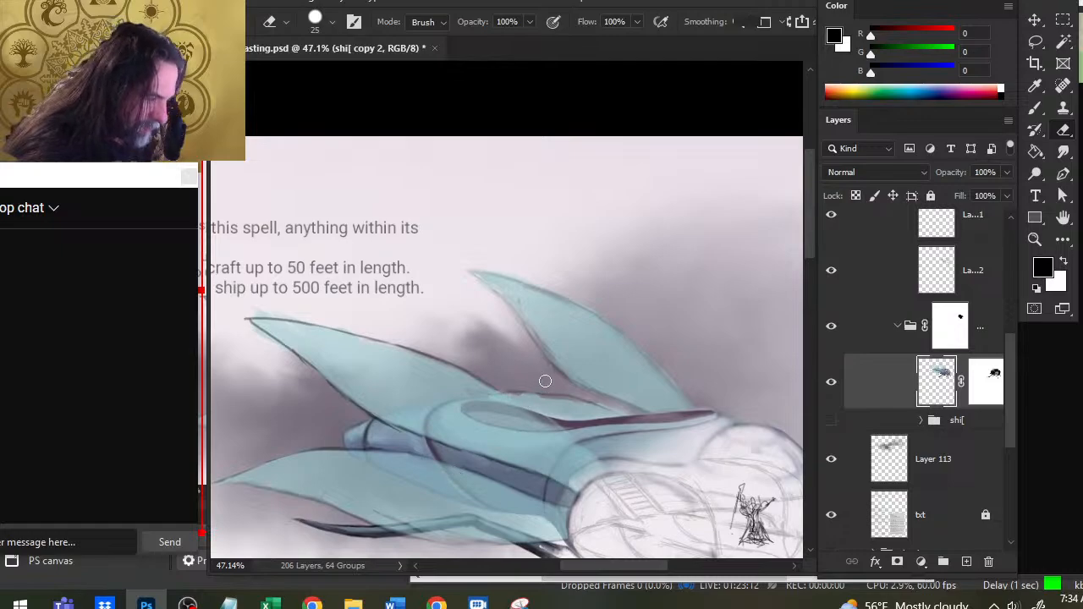
key("r")
key("bracketleft")
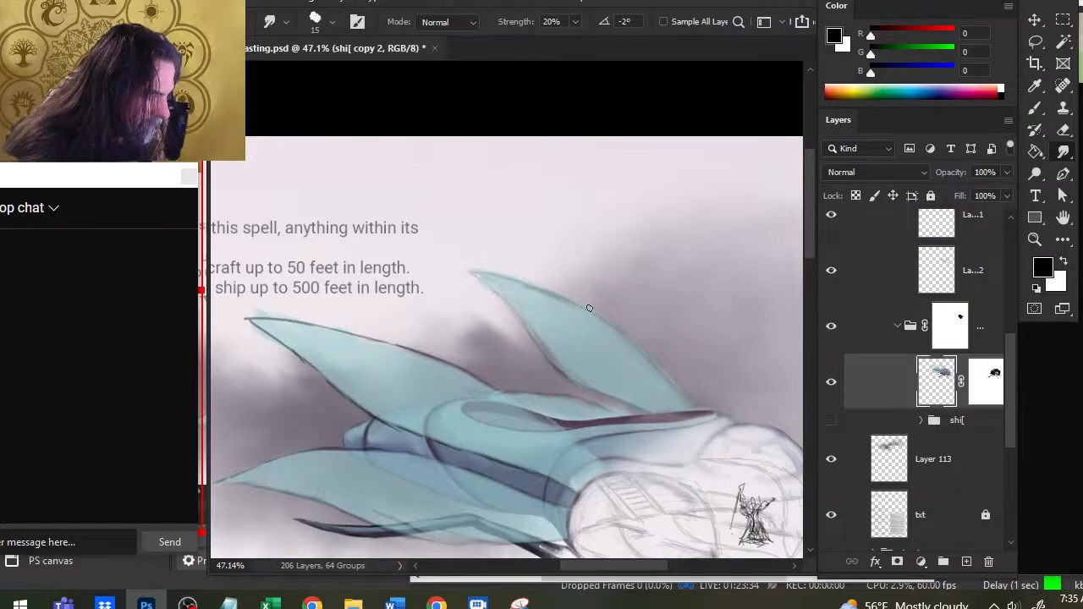
key("e")
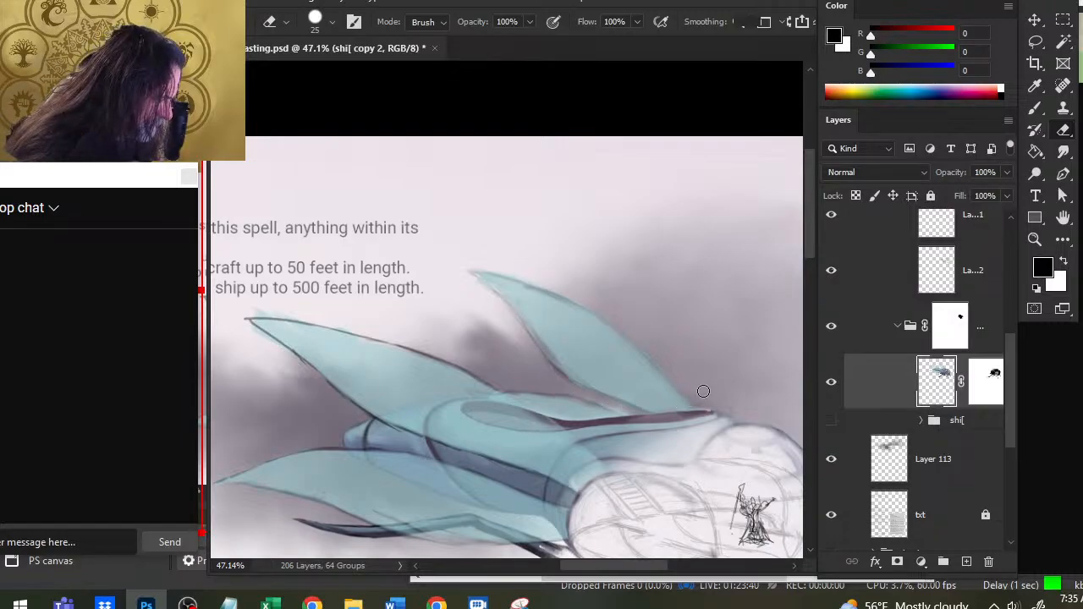
key("r")
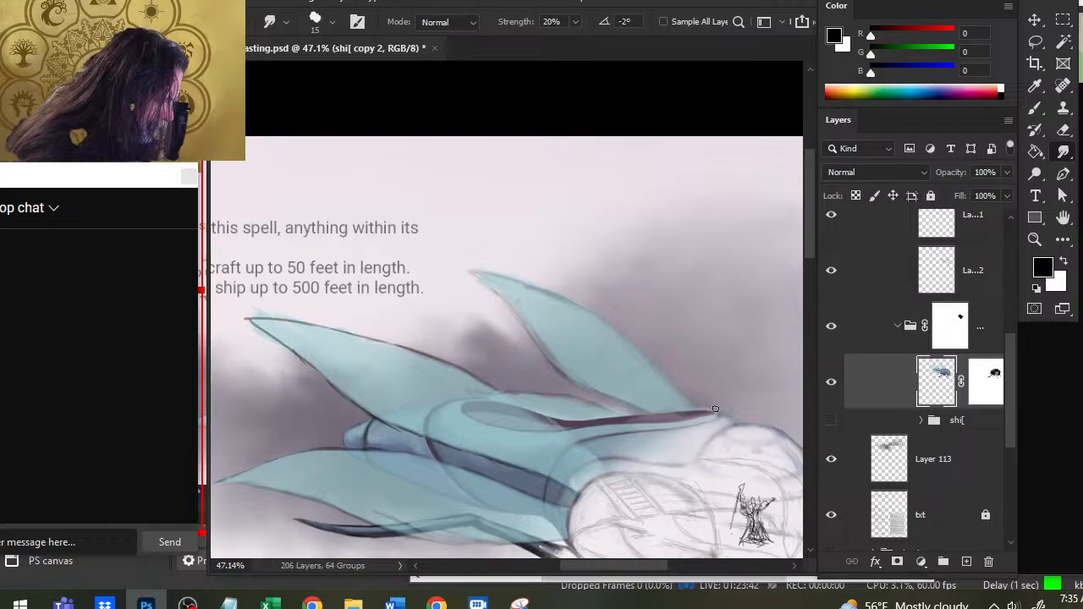
- Save the document and review the ship illustration within the full page layout
key("ctrl+s")
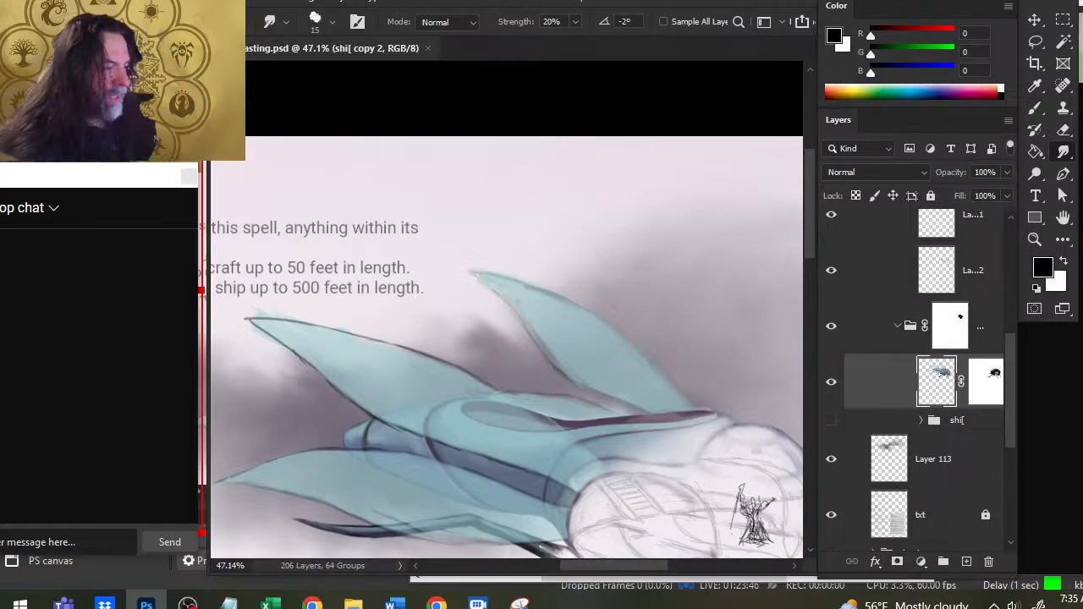
left_click_drag(618, 317, 498, 193)
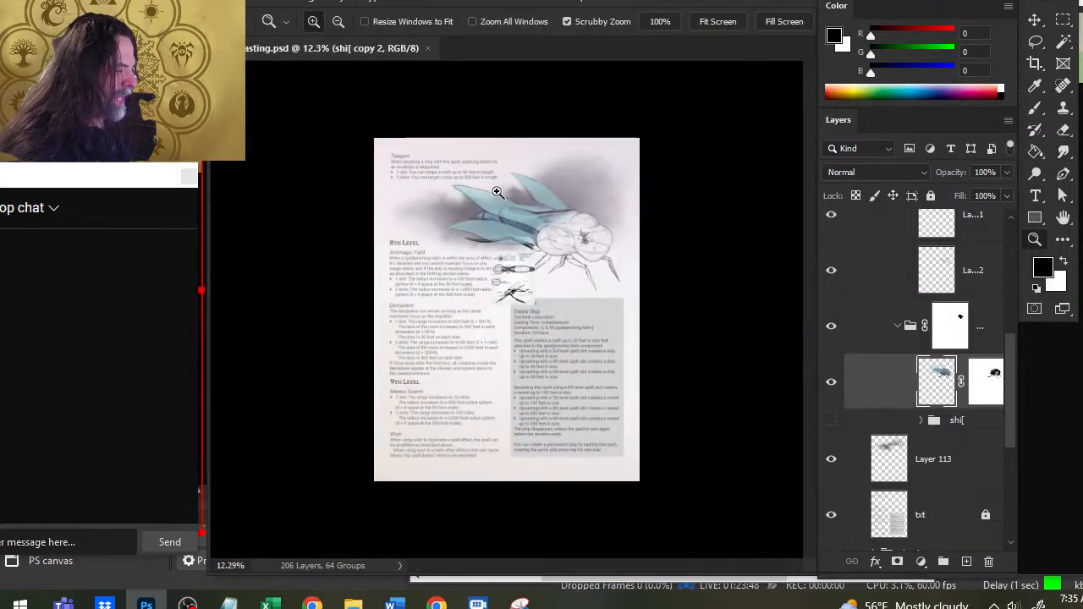
left_click(596, 226)
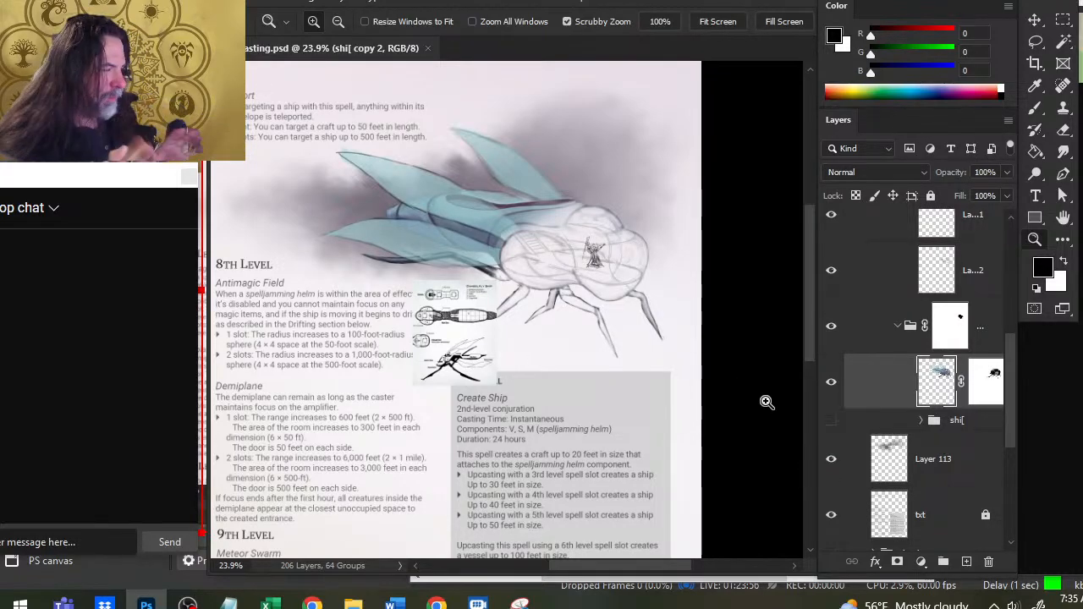
- Switch to the OBS window
key("alt+Tab")
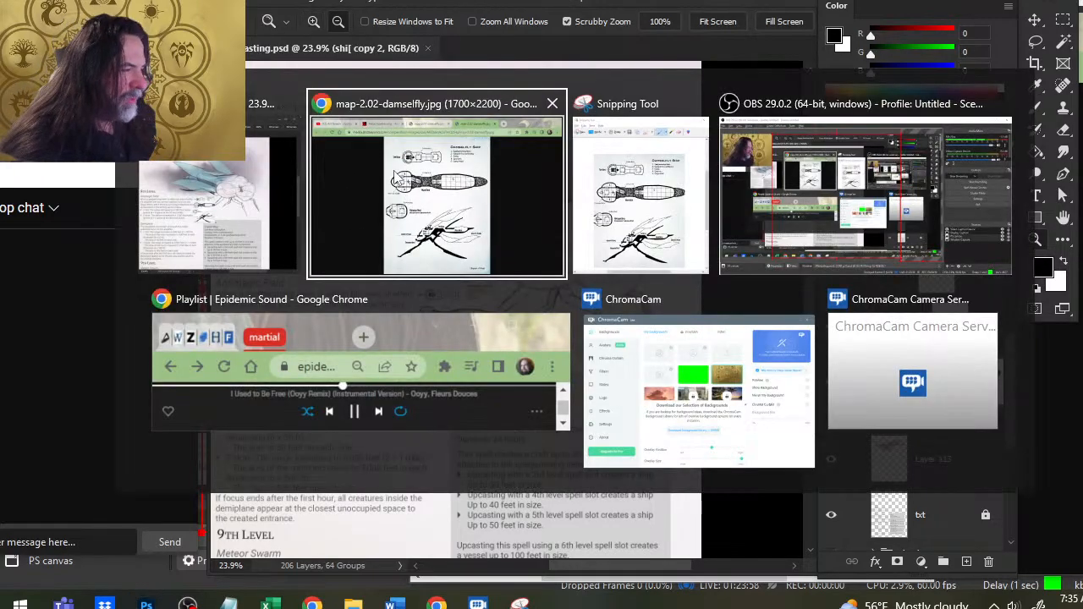
key("Escape")
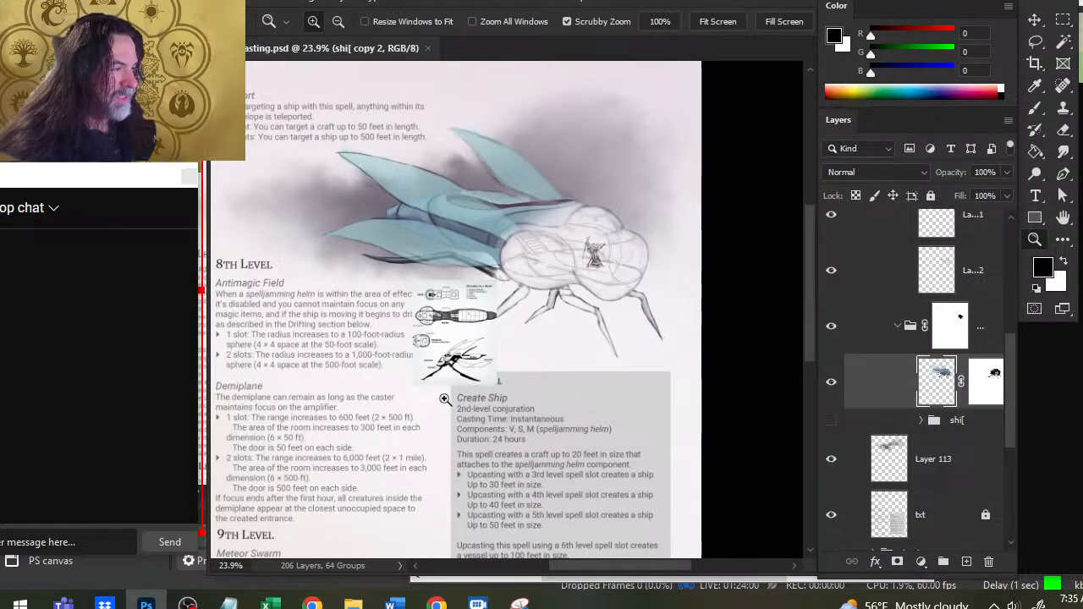
key("alt+Tab")
key("alt+Tab")
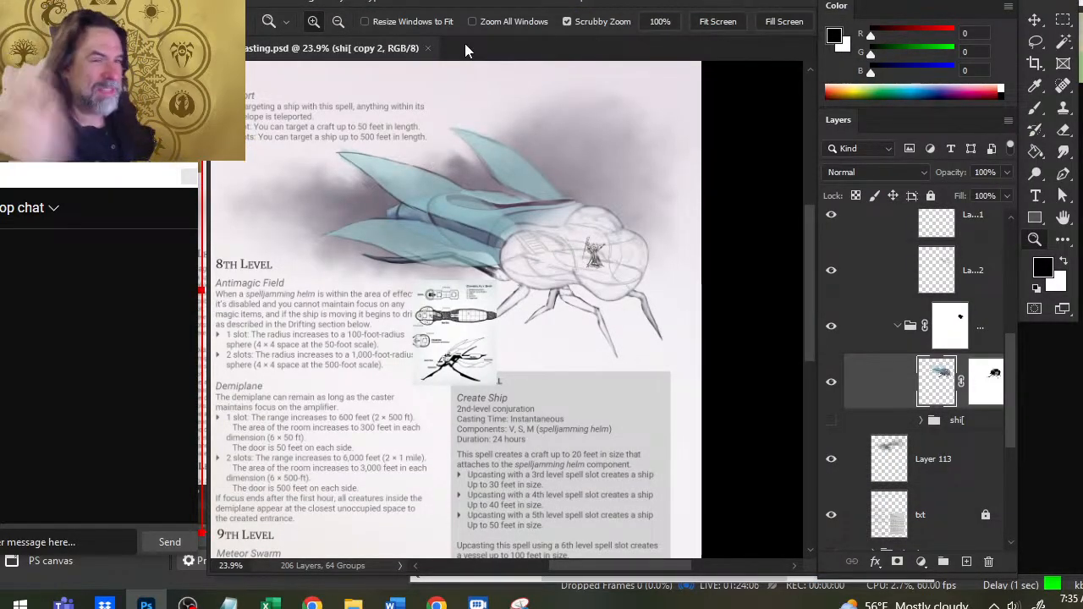
key("alt+Tab")
key("alt+Tab")
key("alt+Tab")
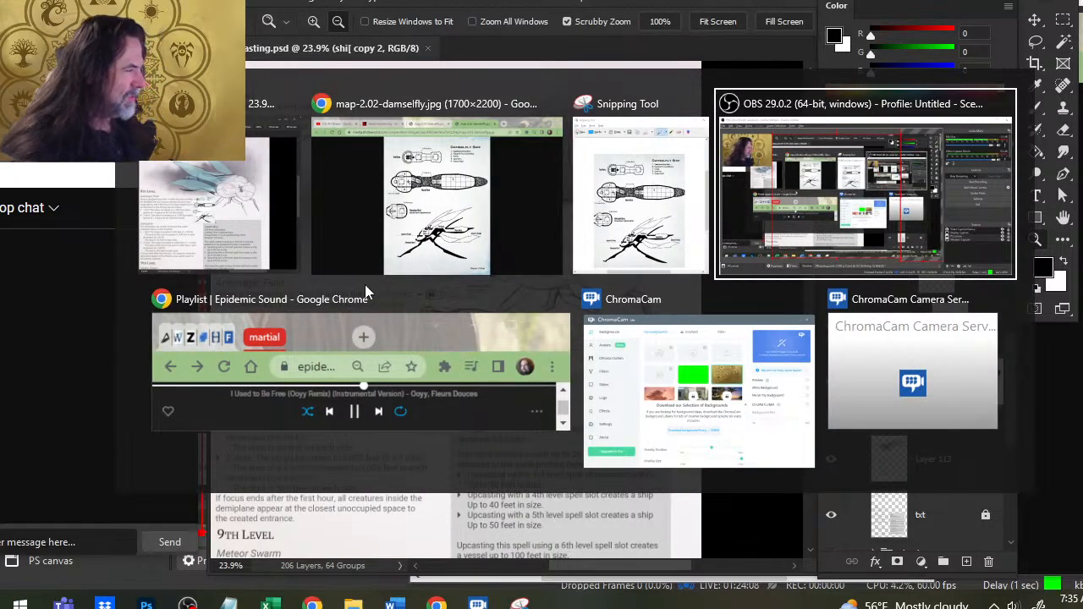